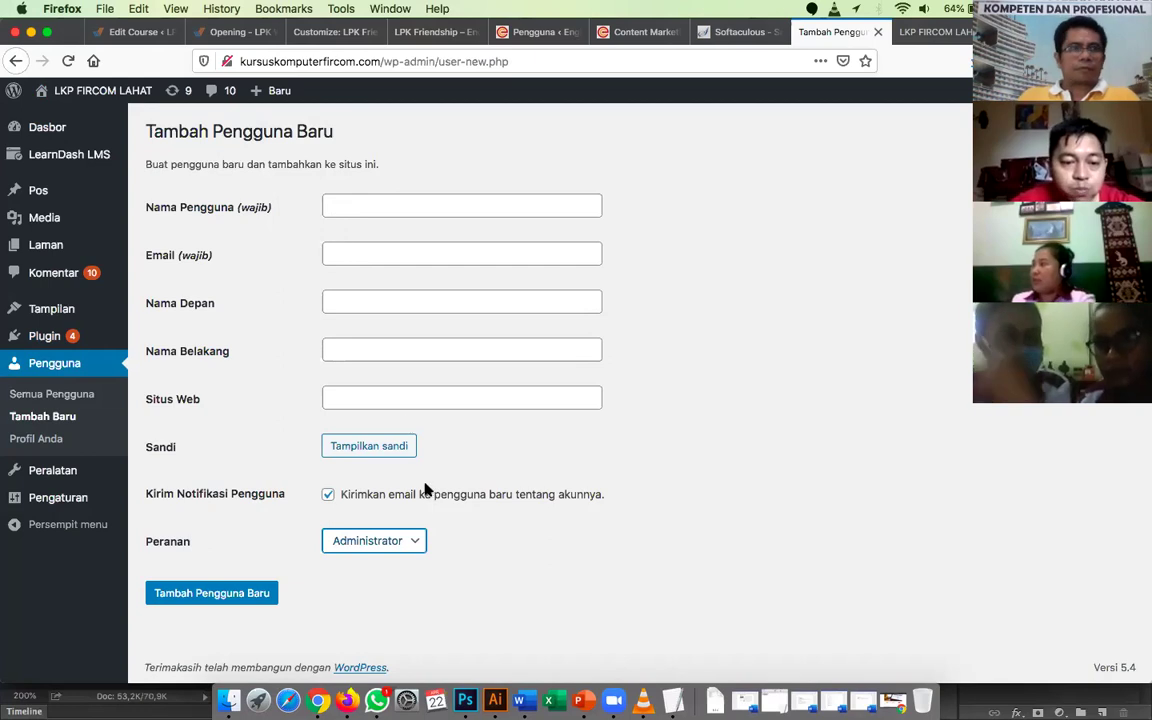
# - Reveal a generated strong password for the new Administrator user
pyautogui.click(400, 447)
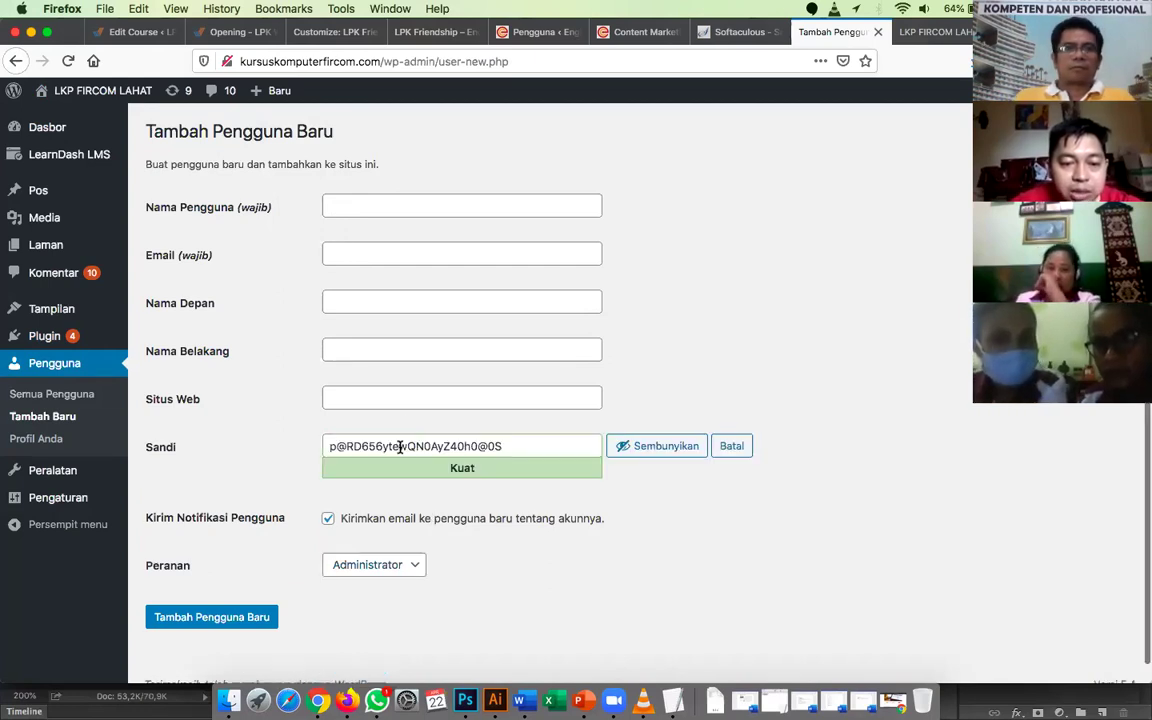
# - Overwrite the generated password with a short numeric password rated very weak
pyautogui.tripleClick(343, 451)
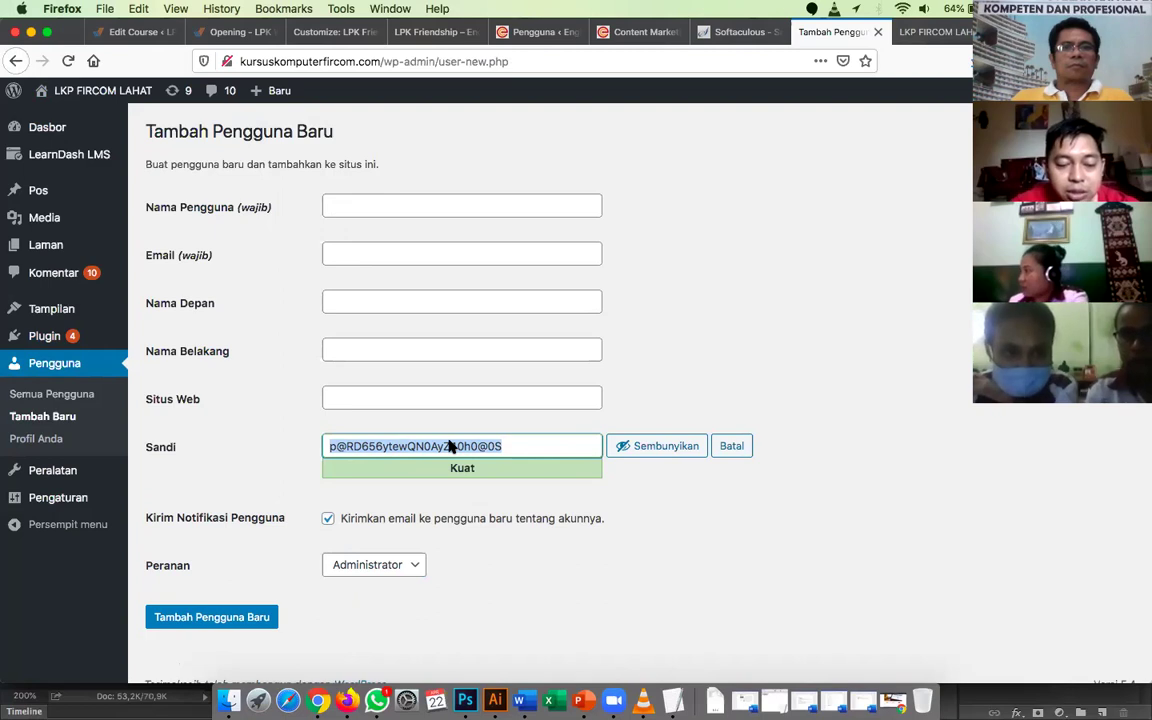
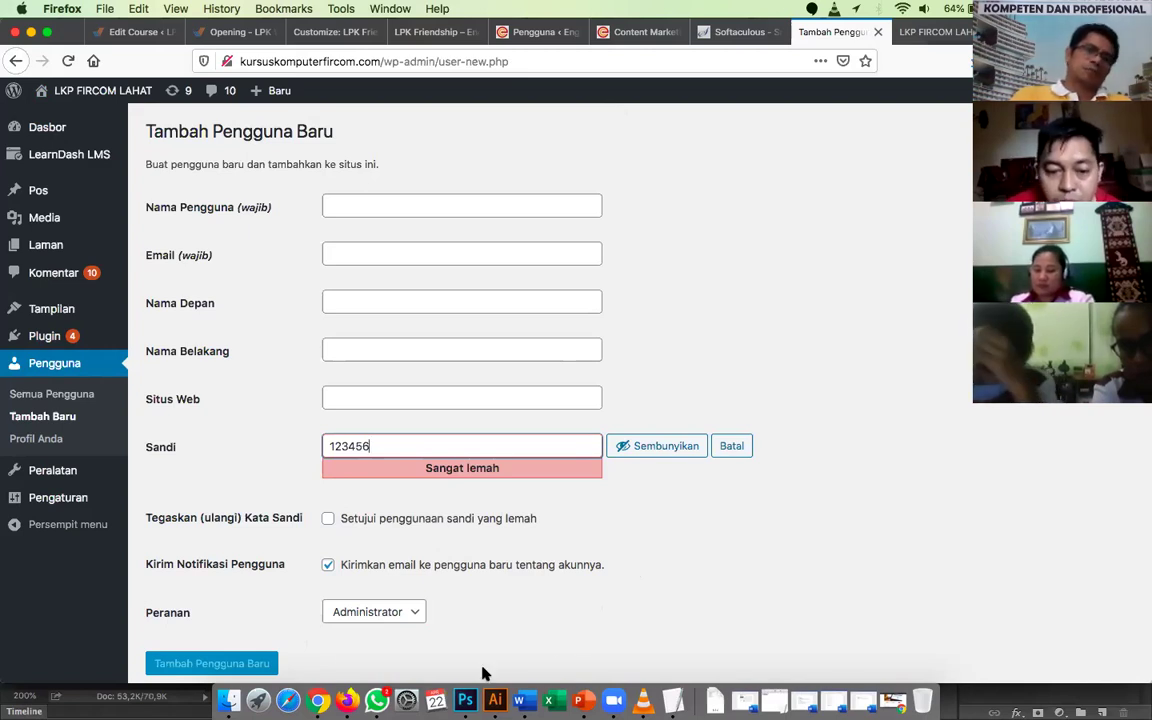
pyautogui.click(377, 690)
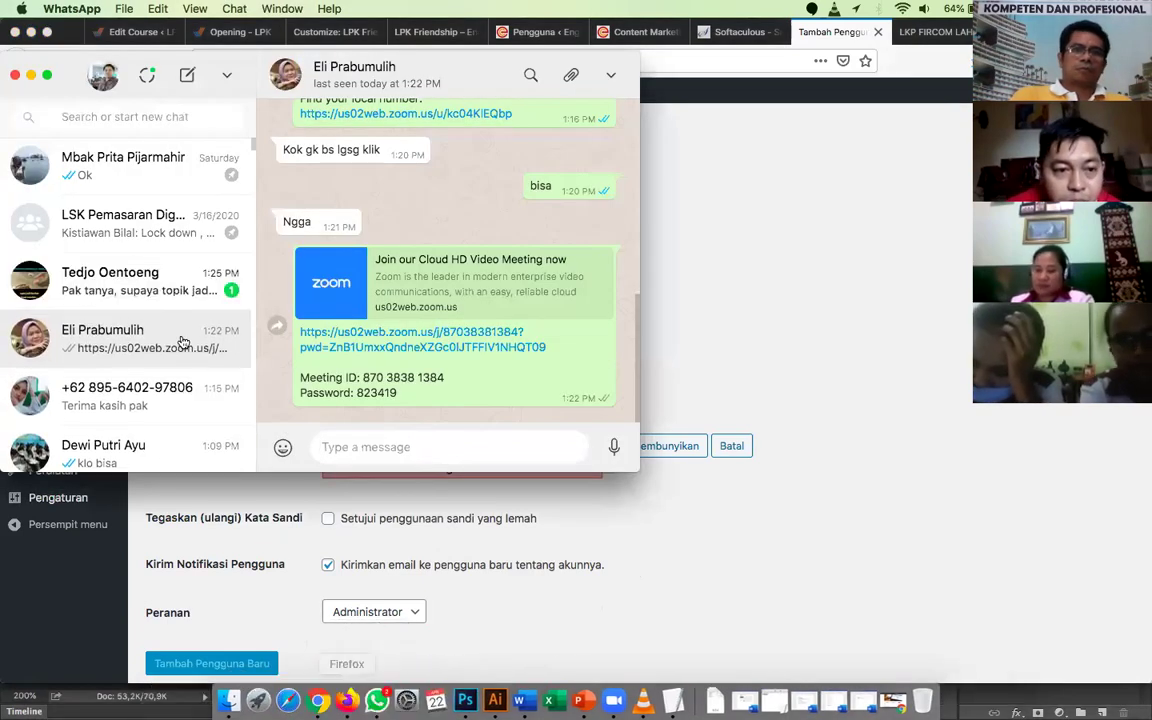
# - Reply 'masuk ke setting' to the student's unread lessons question in WhatsApp, then return to Firefox
pyautogui.click(159, 291)
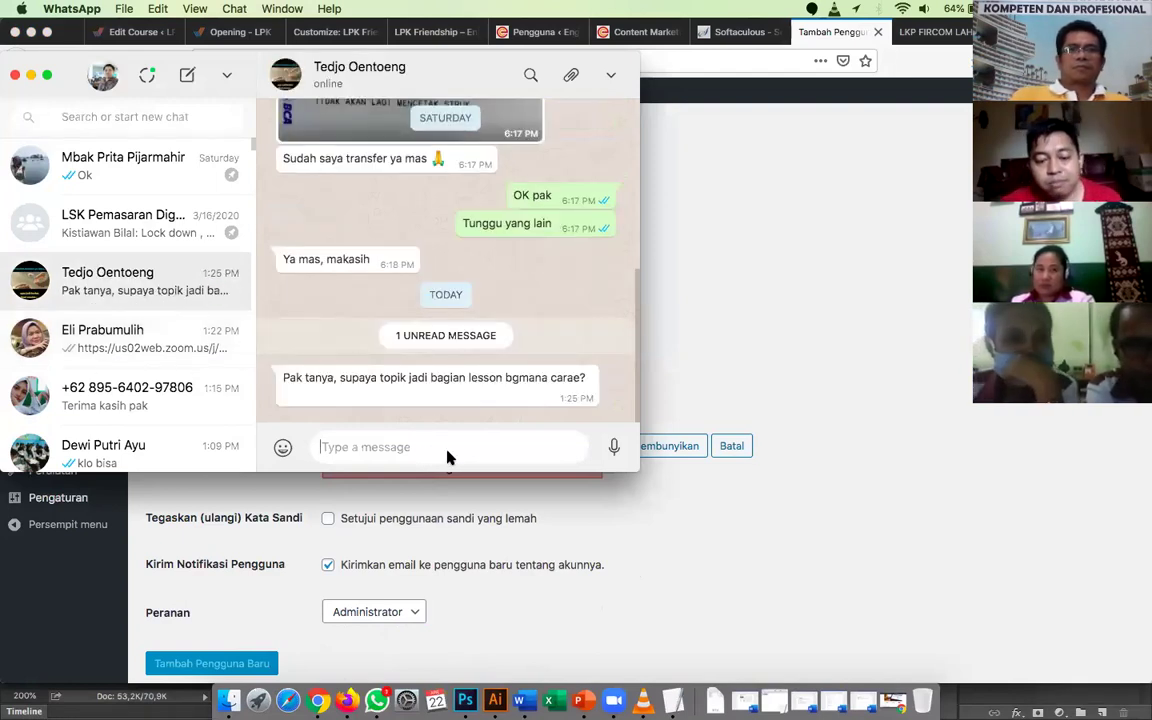
pyautogui.write('masuk')
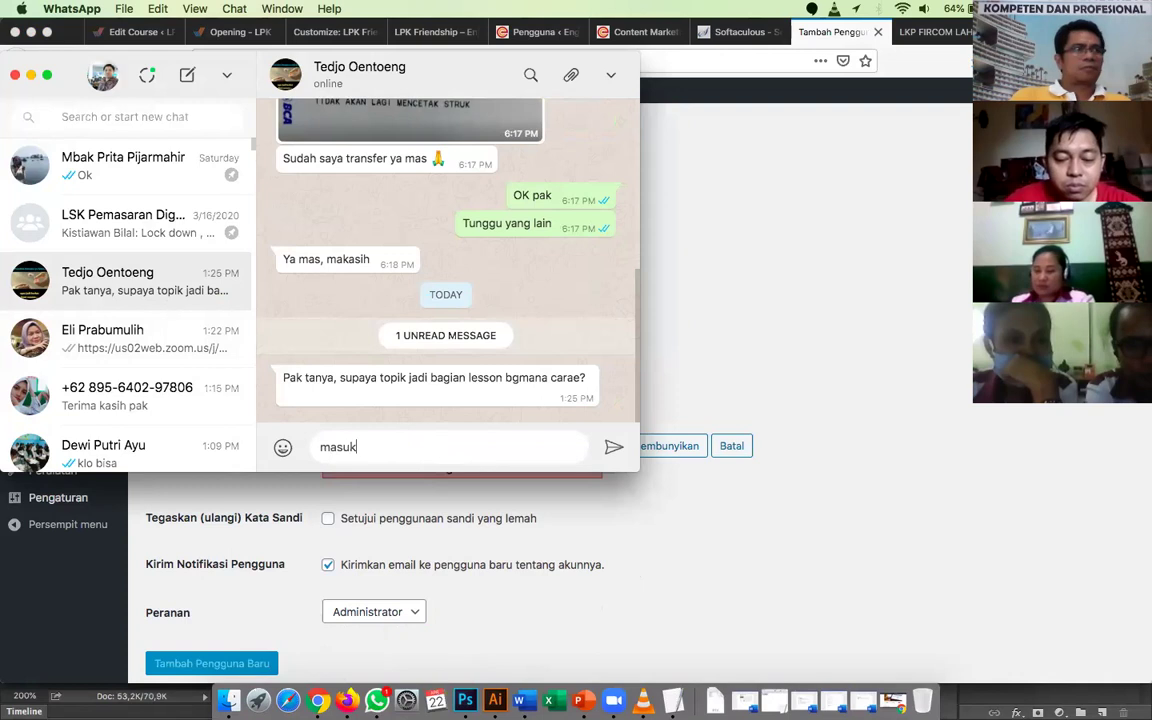
pyautogui.write(' ke seet')
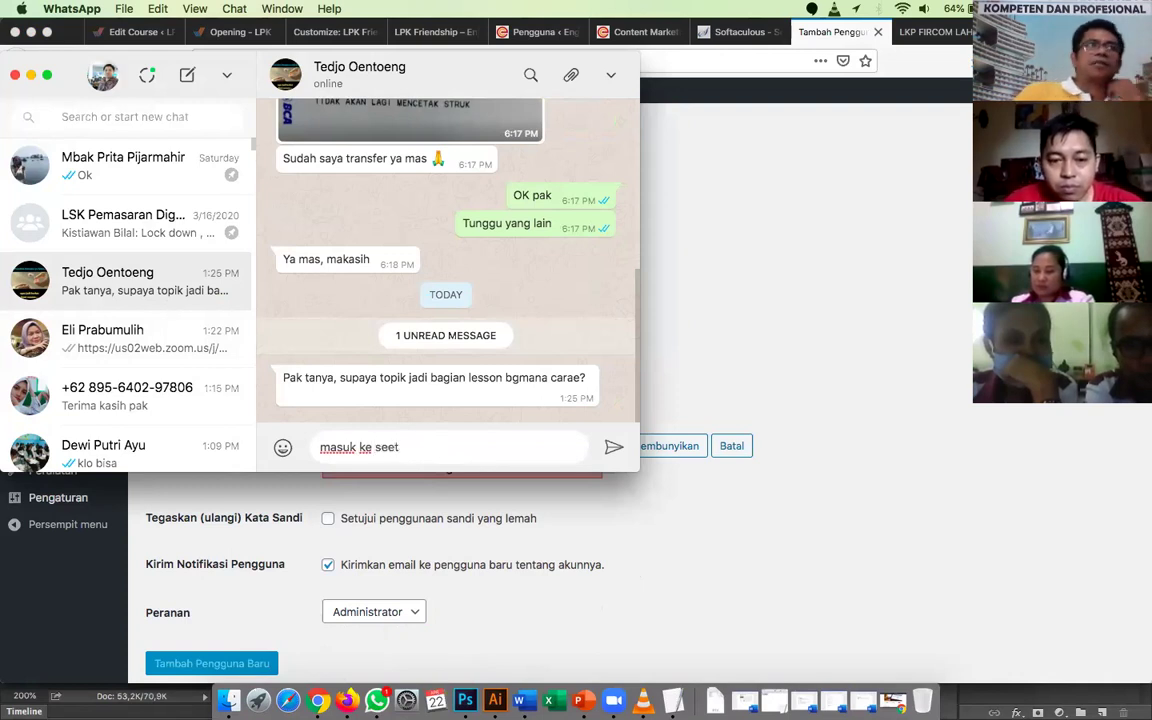
pyautogui.write('ttting')
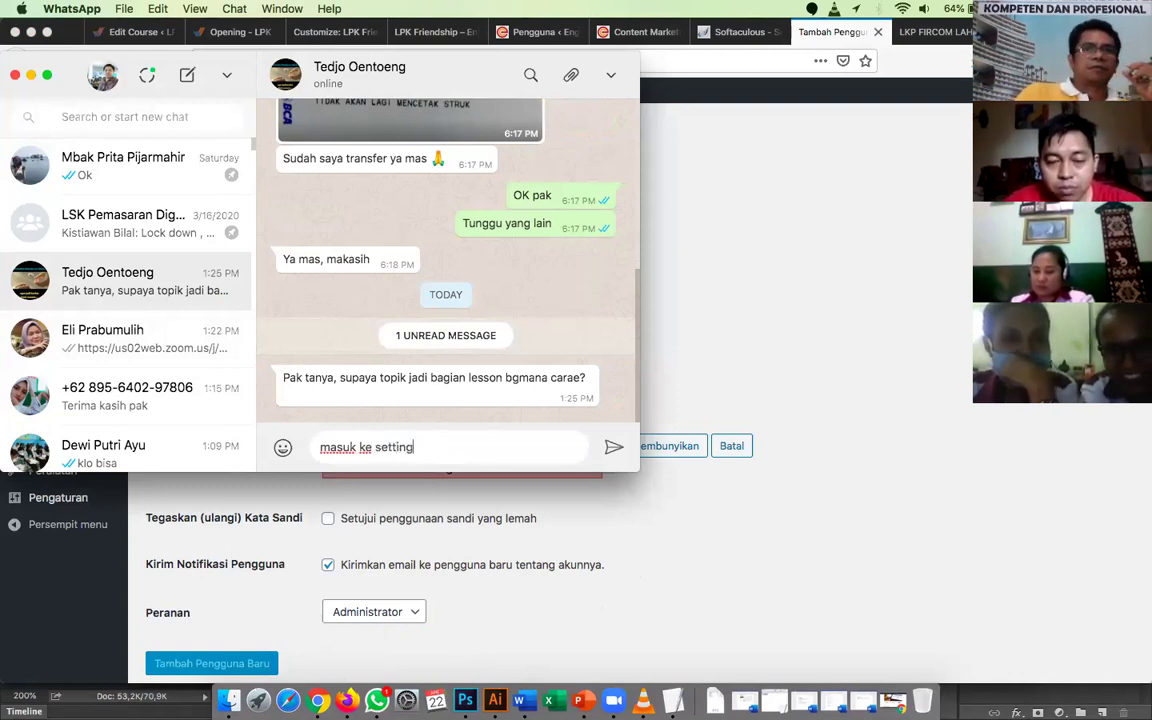
pyautogui.press('Return')
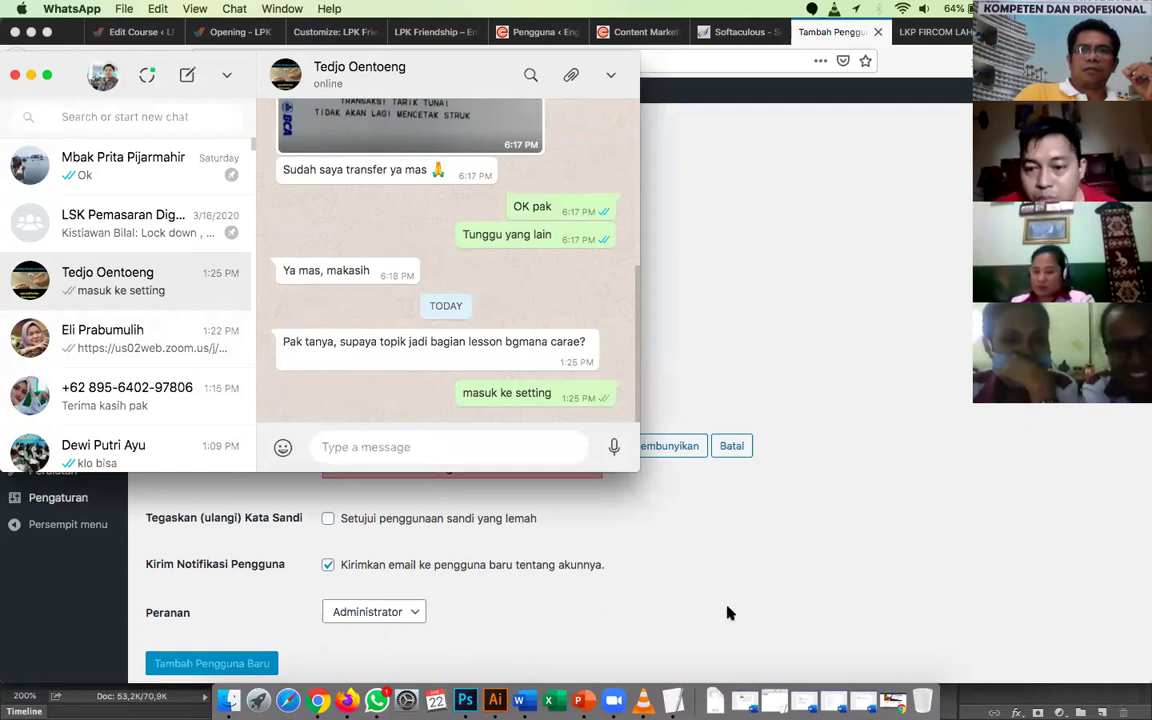
pyautogui.click(752, 578)
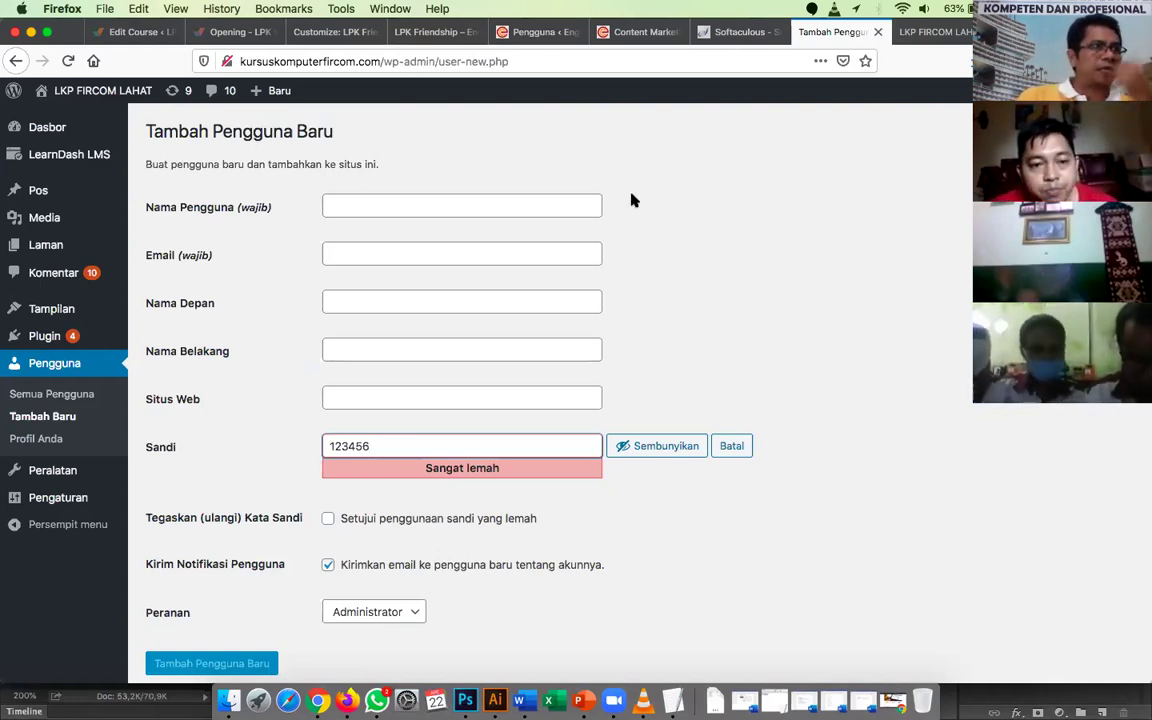
pyautogui.click(571, 210)
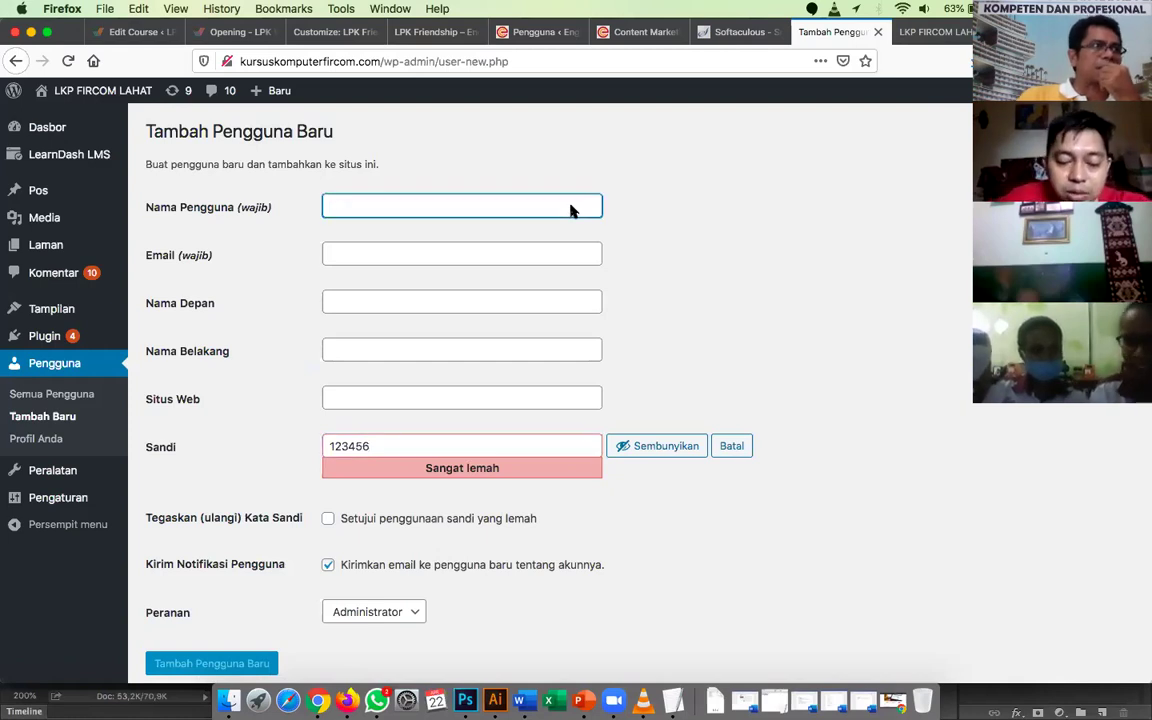
# - Enter the new account's username and e-mail address
pyautogui.write('f')
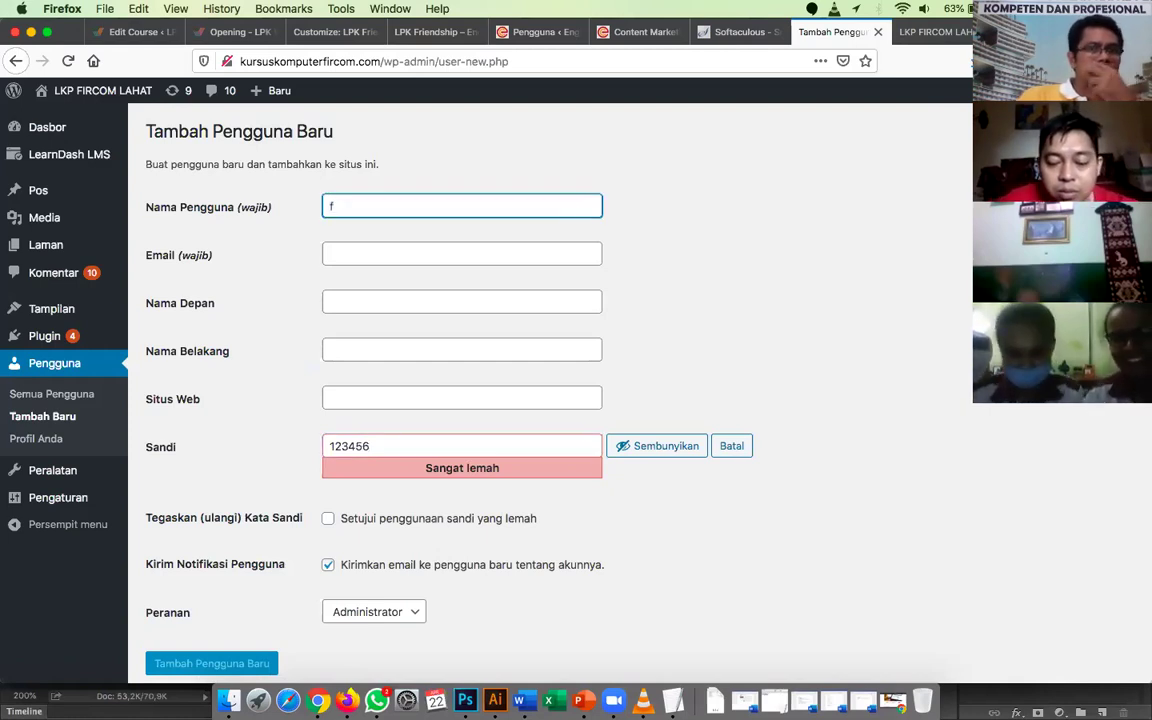
pyautogui.write('ircom')
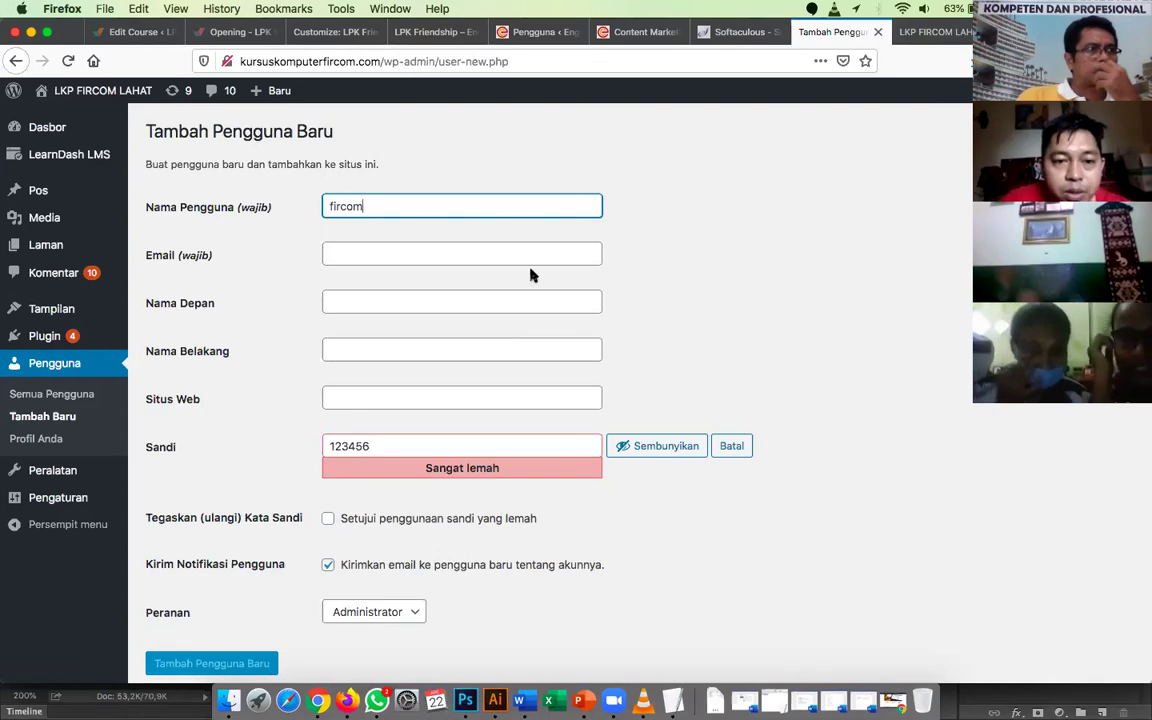
pyautogui.click(541, 256)
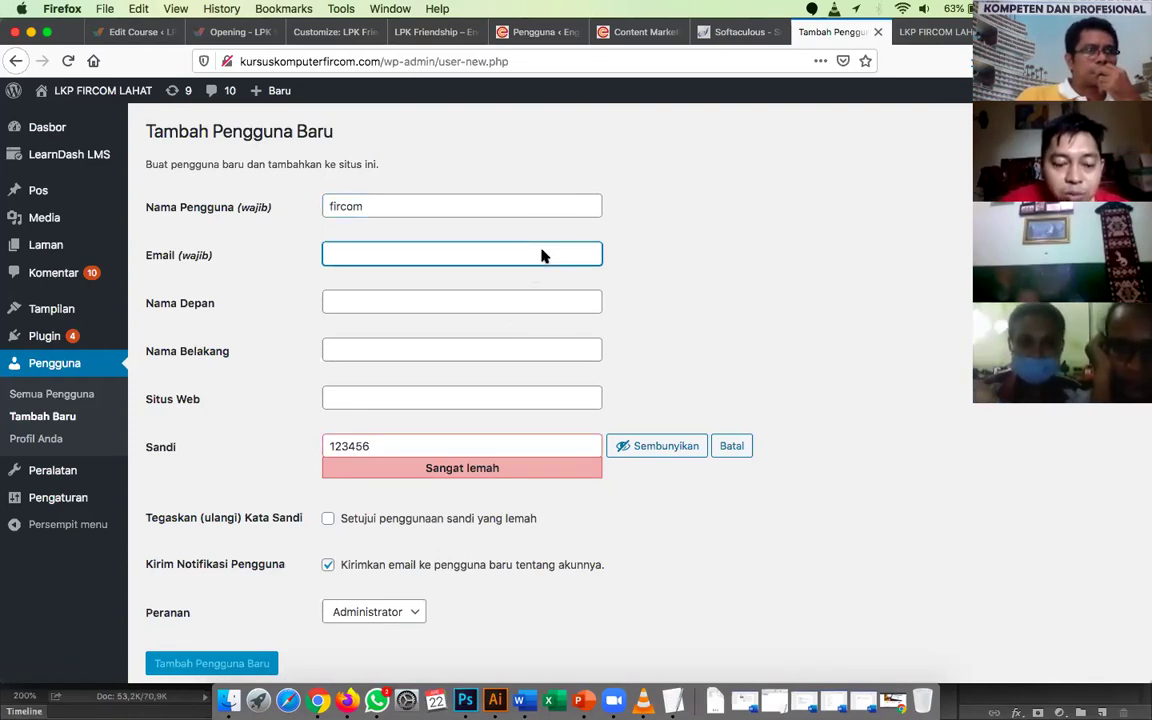
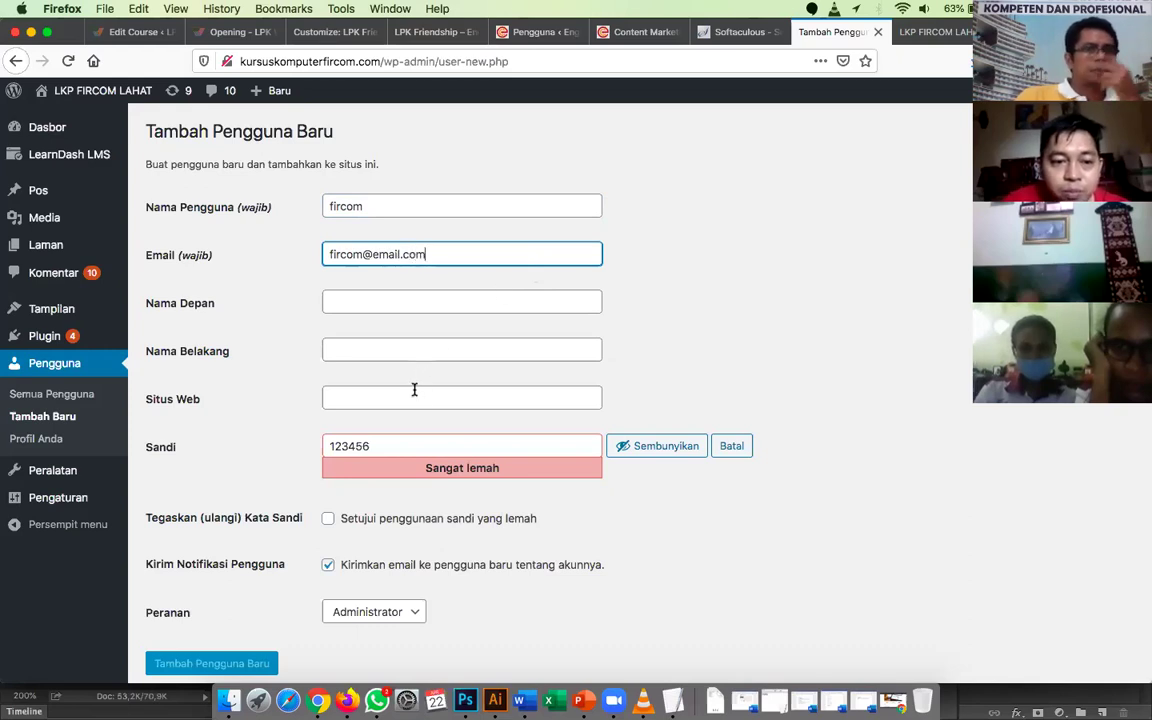
# - Turn off the notification e-mail, accept the weak password, and create the user
pyautogui.click(365, 567)
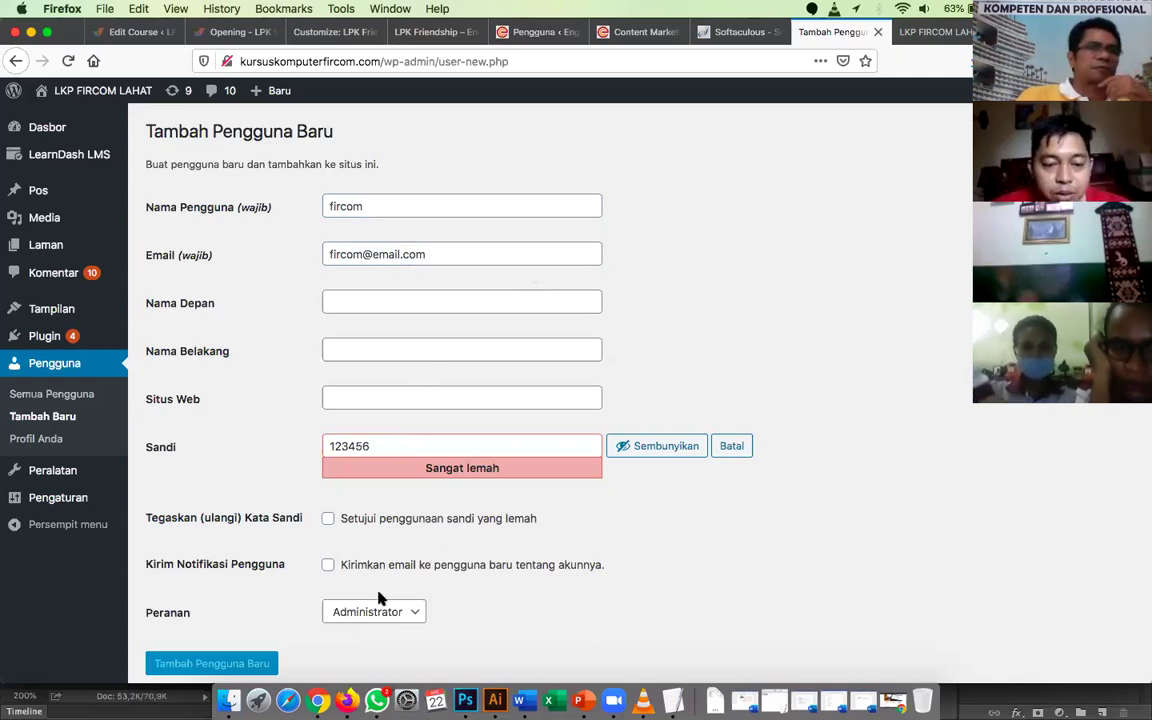
pyautogui.scroll(-2, 387, 613)
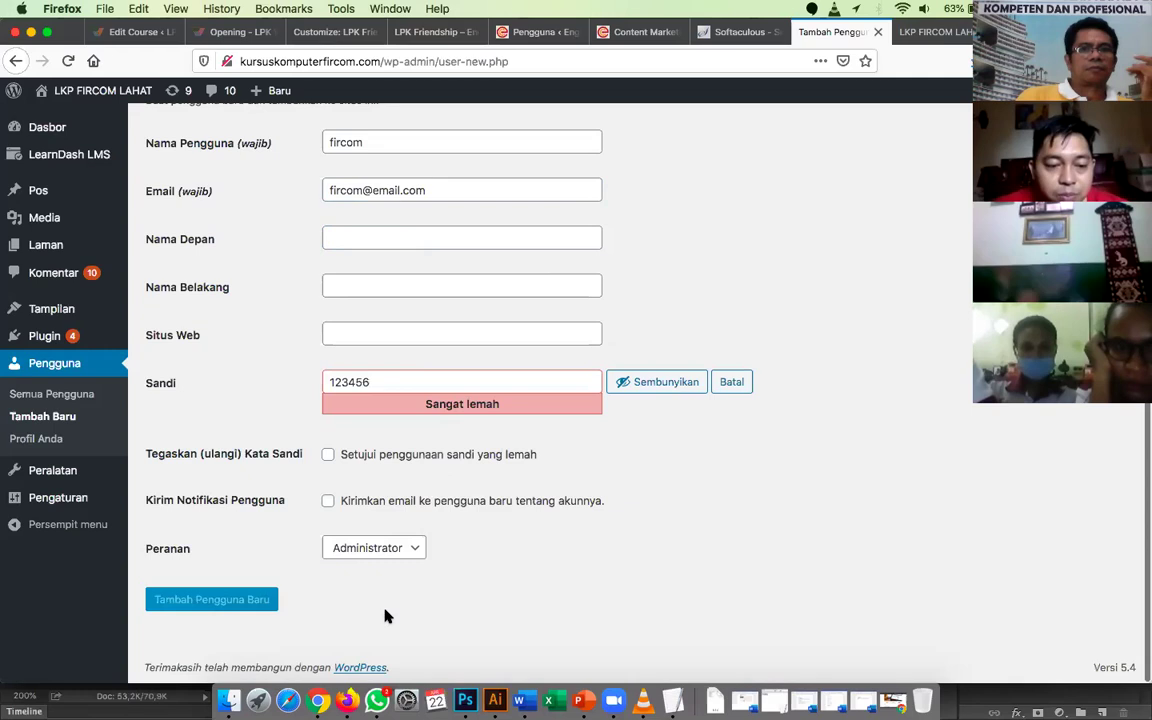
pyautogui.click(329, 456)
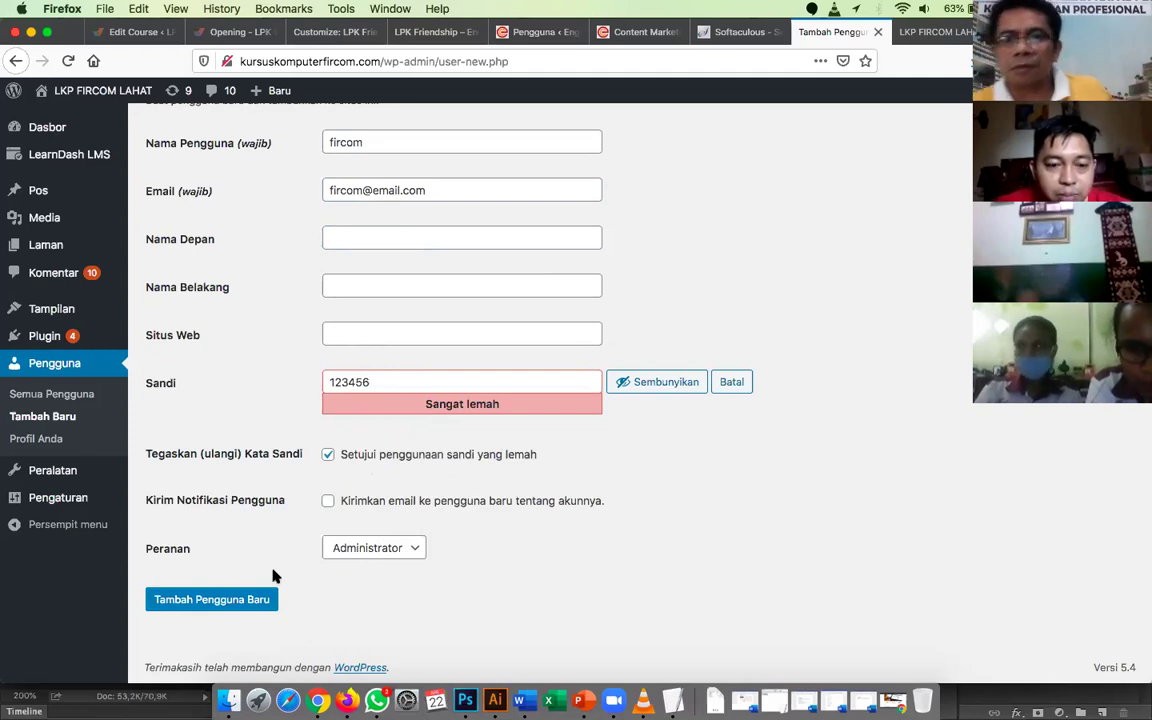
pyautogui.scroll(1, 273, 575)
pyautogui.scroll(-1, 275, 576)
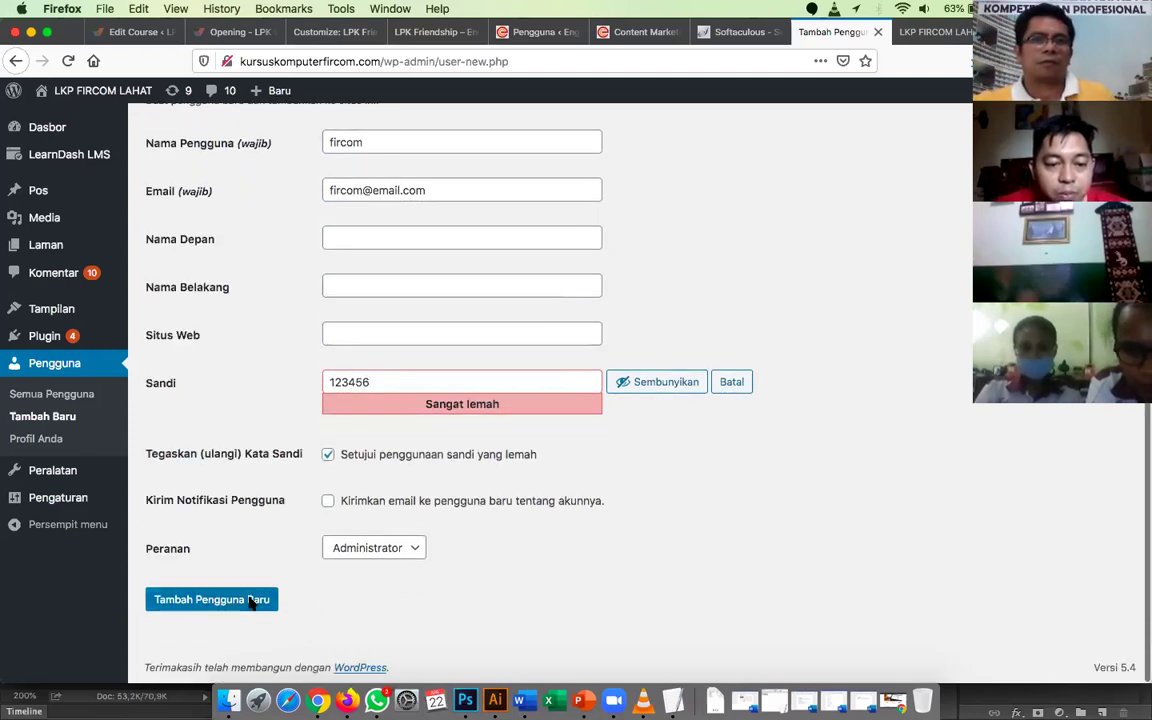
pyautogui.click(250, 599)
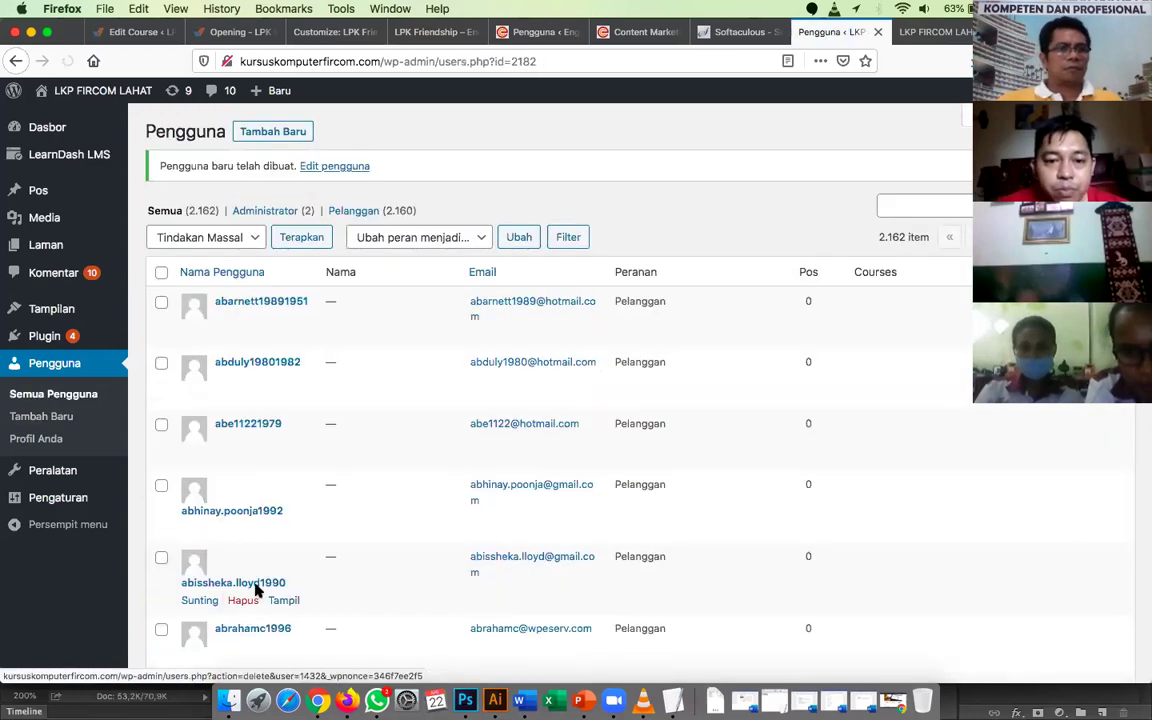
# - Check the Administrator (2) list, log out, and log in with the new account's username and password
pyautogui.click(290, 210)
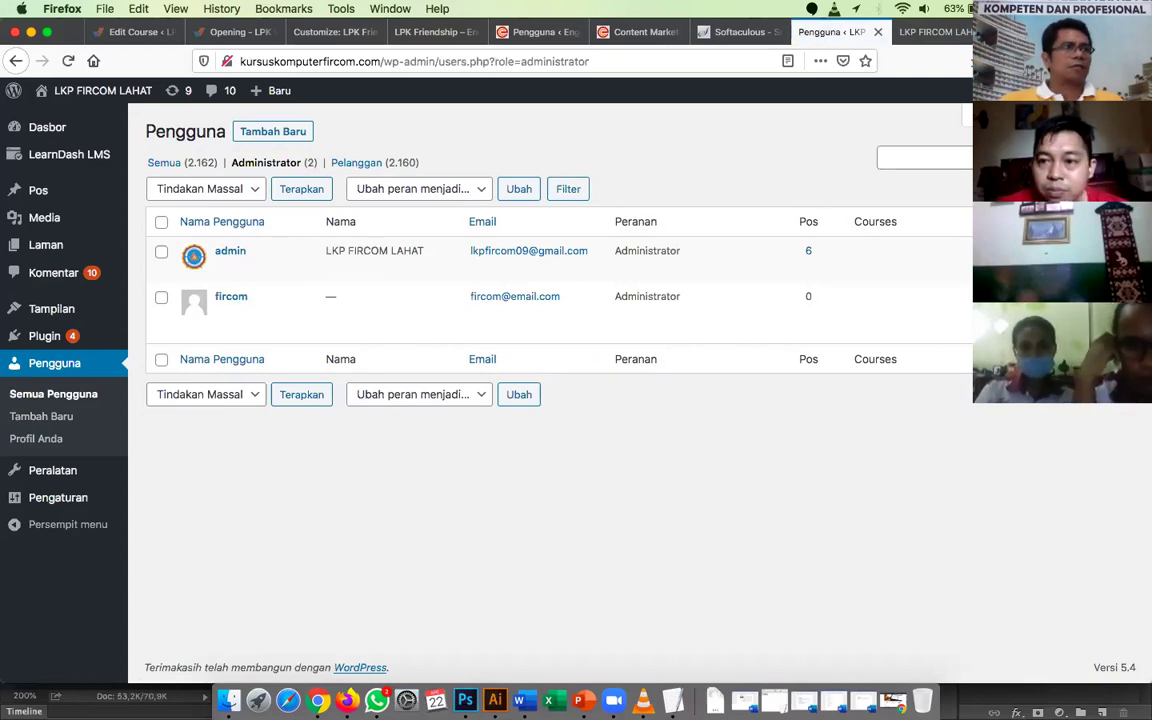
pyautogui.click(1000, 185)
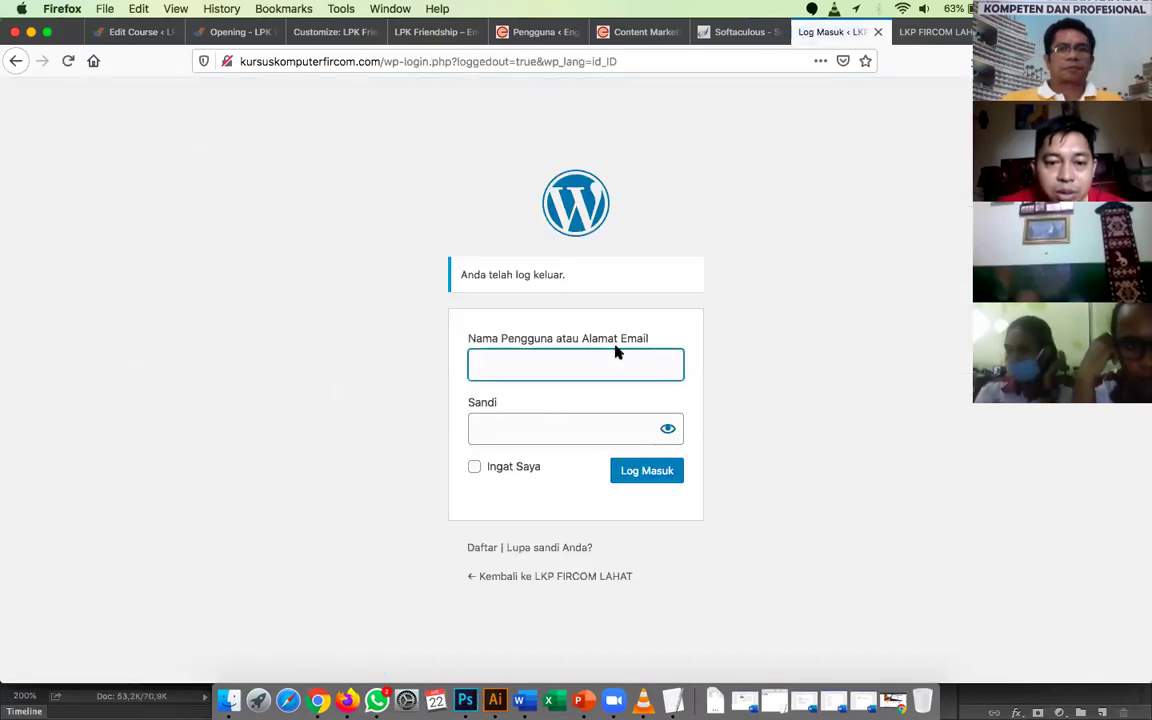
pyautogui.write('fir')
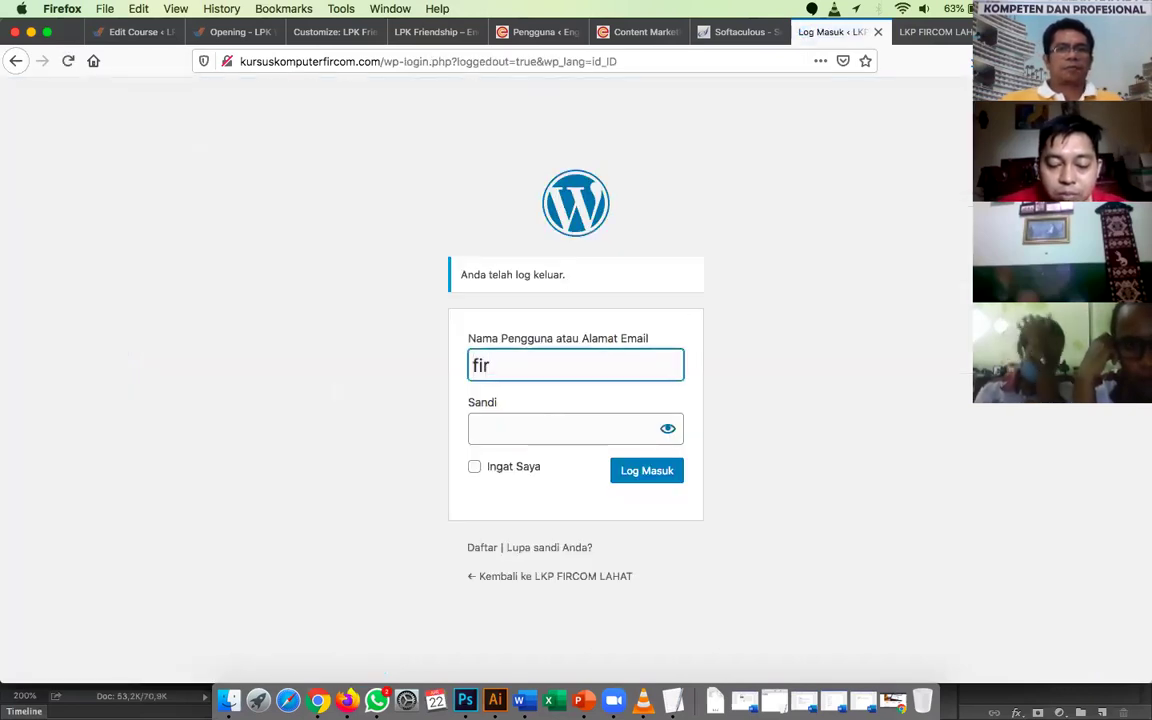
pyautogui.write('com')
pyautogui.press('Tab')
pyautogui.write('••••••')
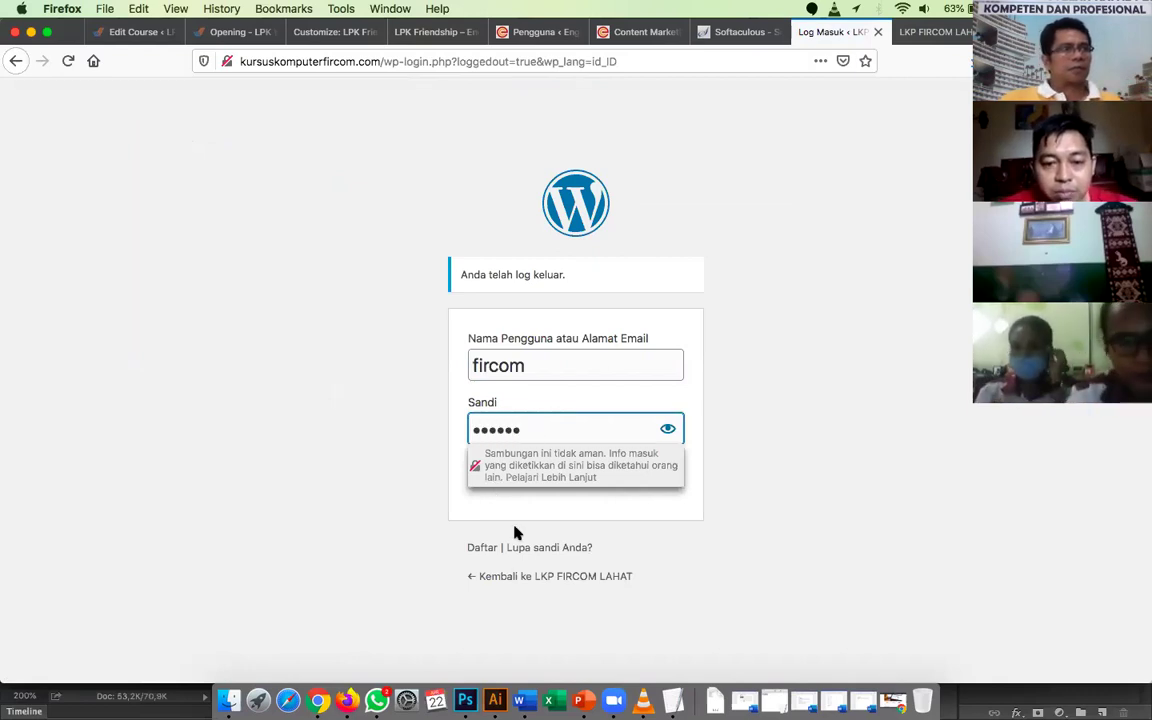
pyautogui.click(650, 537)
pyautogui.click(646, 472)
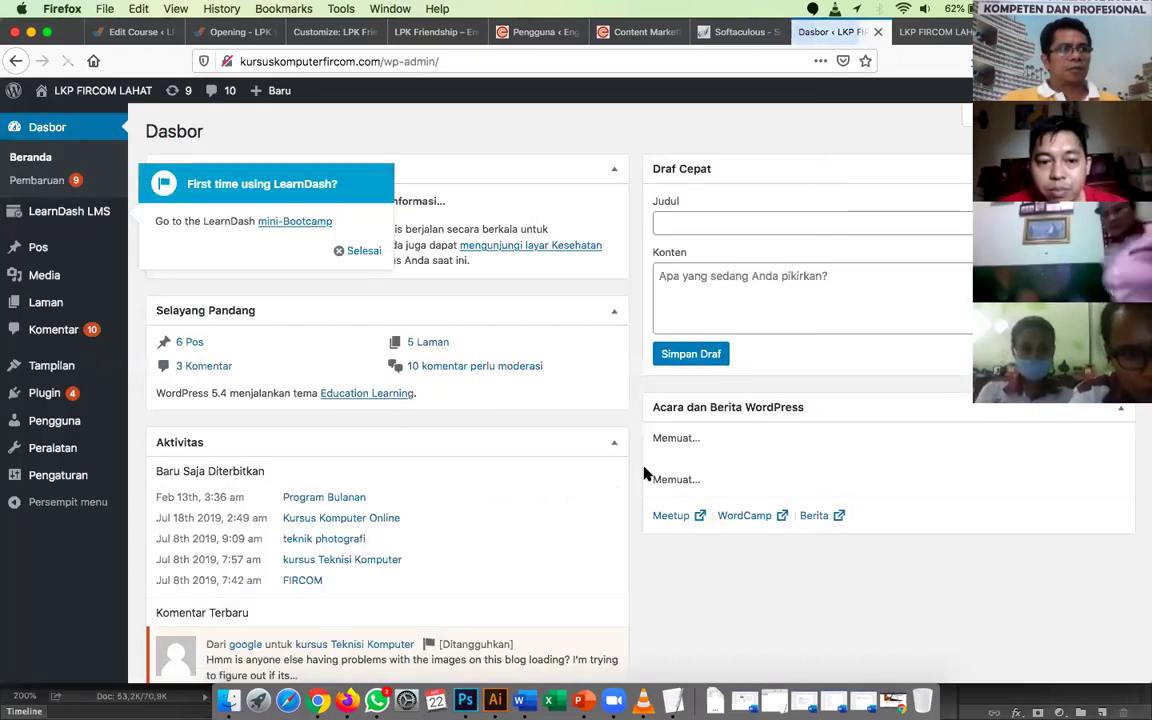
# - Close the LearnDash first-time notice and go to the installed Plugins list
pyautogui.scroll(-3, 465, 435)
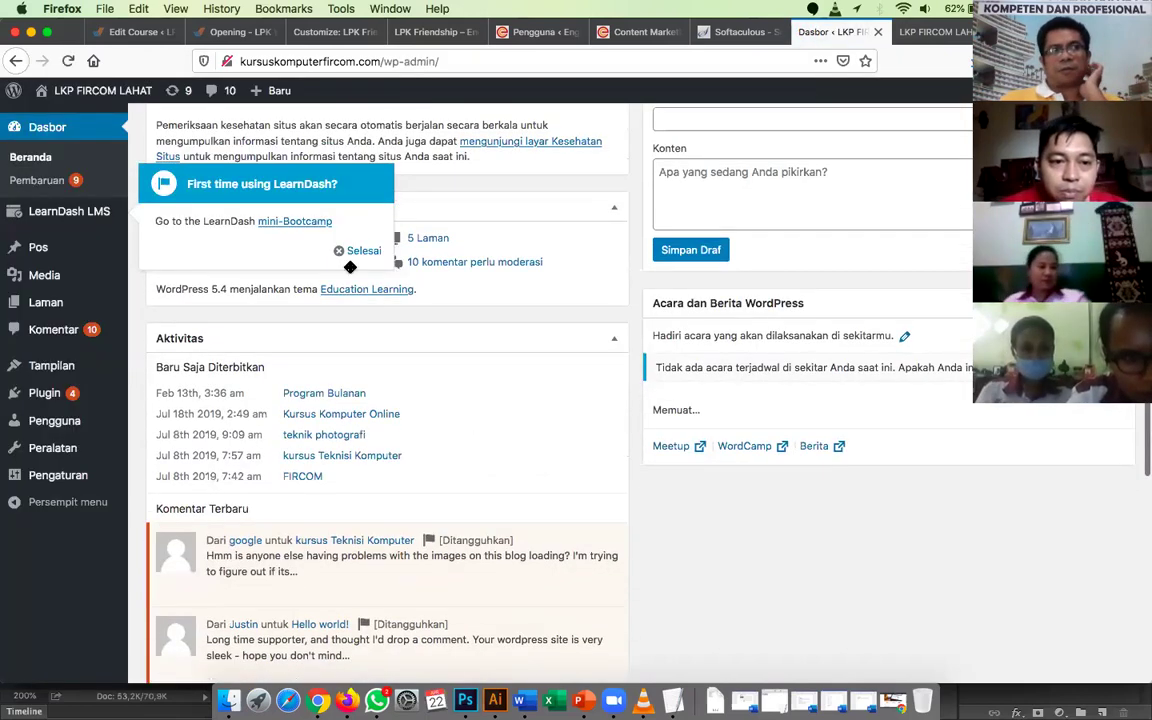
pyautogui.click(344, 252)
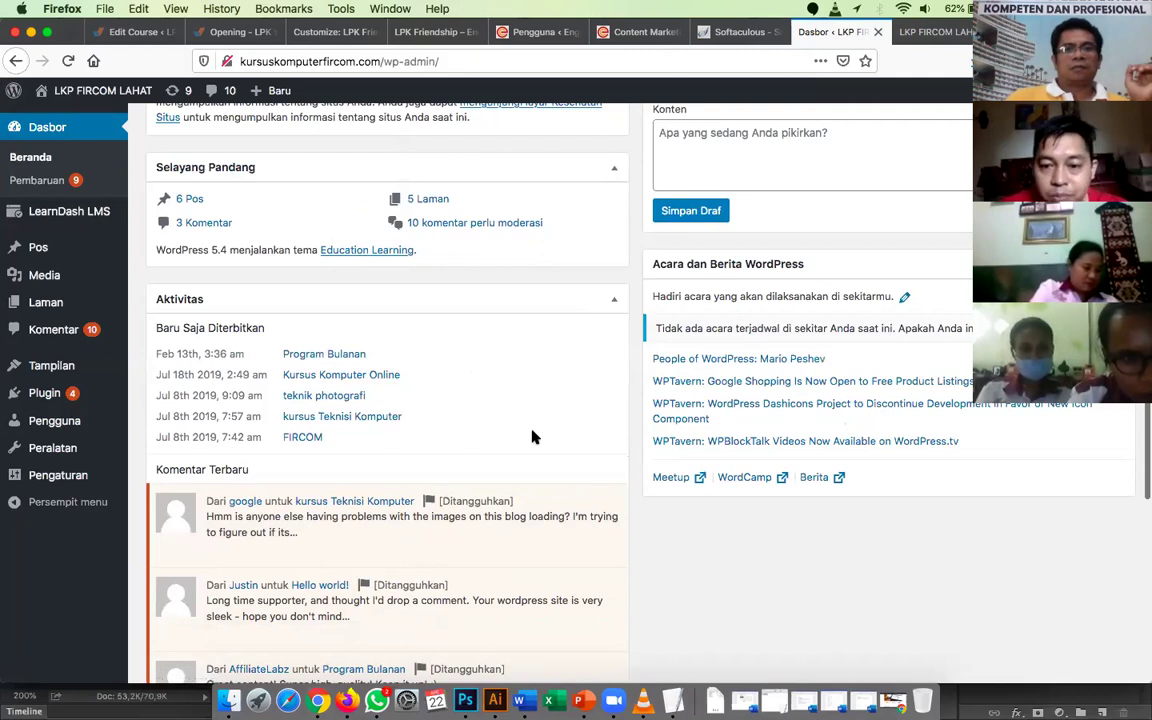
pyautogui.scroll(2, 532, 437)
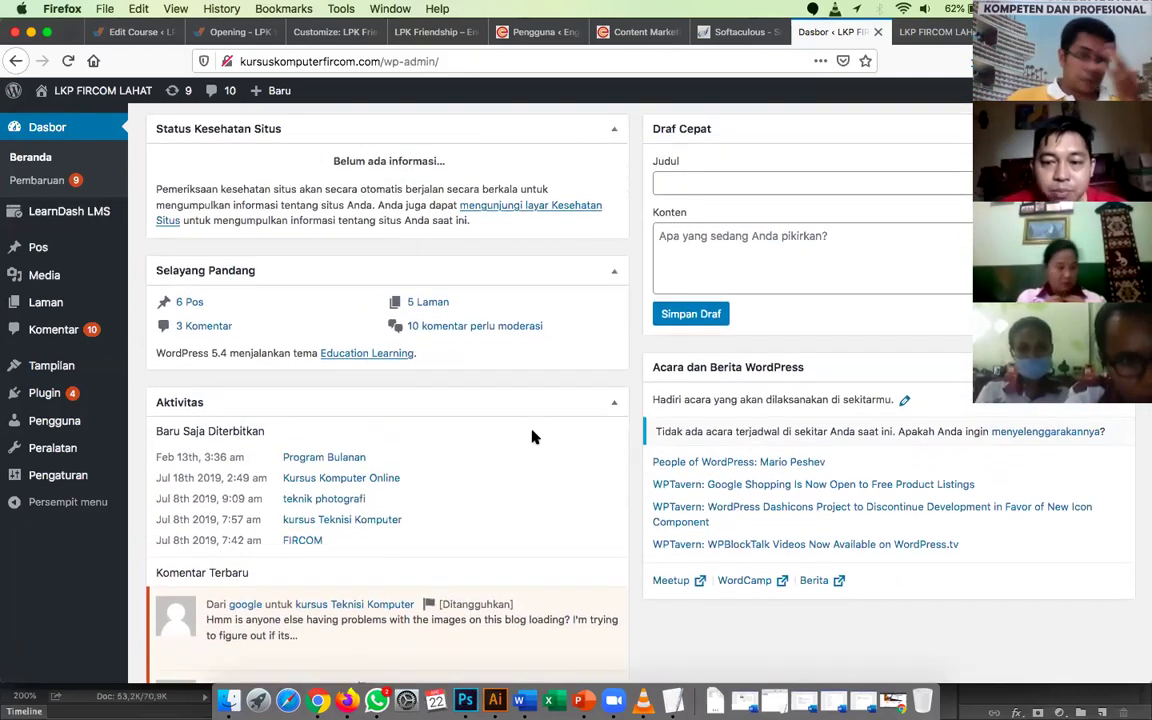
pyautogui.scroll(1, 532, 437)
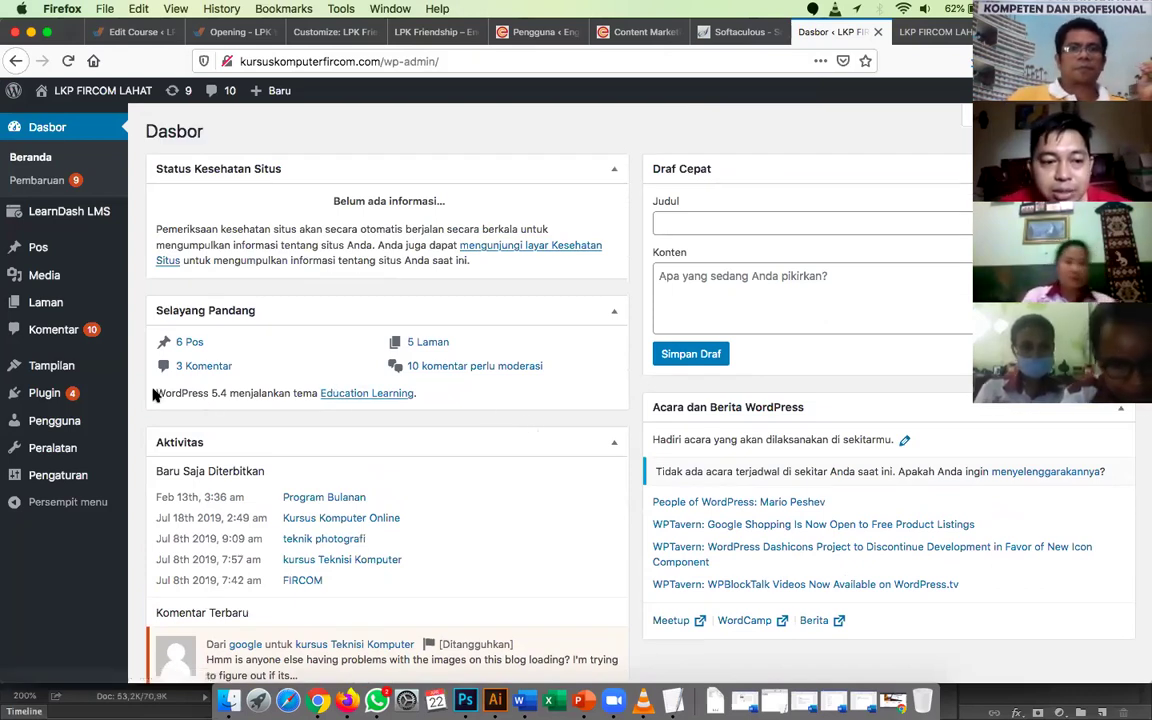
pyautogui.click(55, 401)
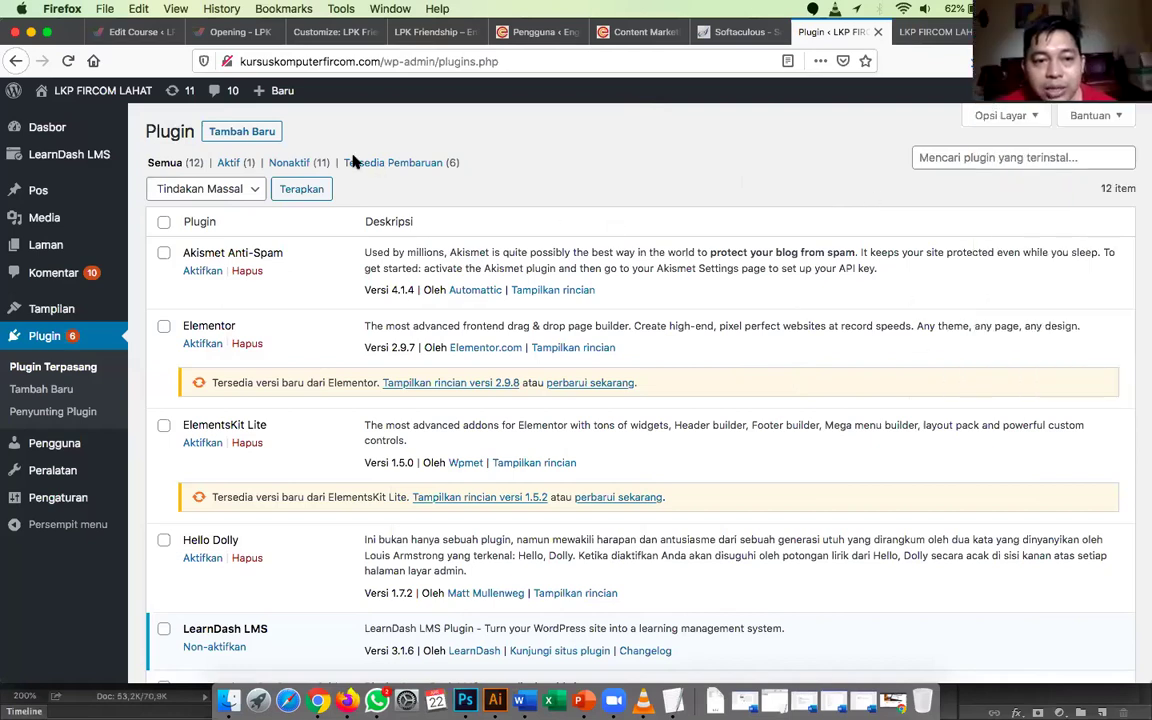
# - Show the Upload Plugin zip area on Add Plugins and cancel the file picker
pyautogui.click(252, 137)
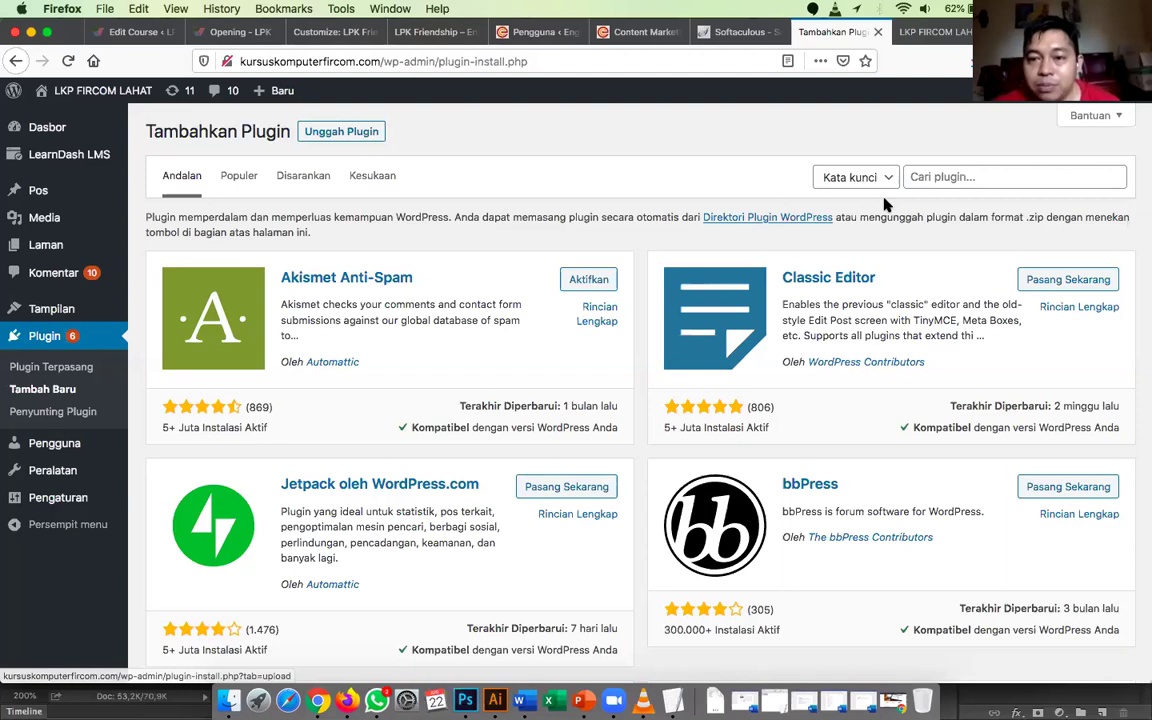
pyautogui.click(986, 179)
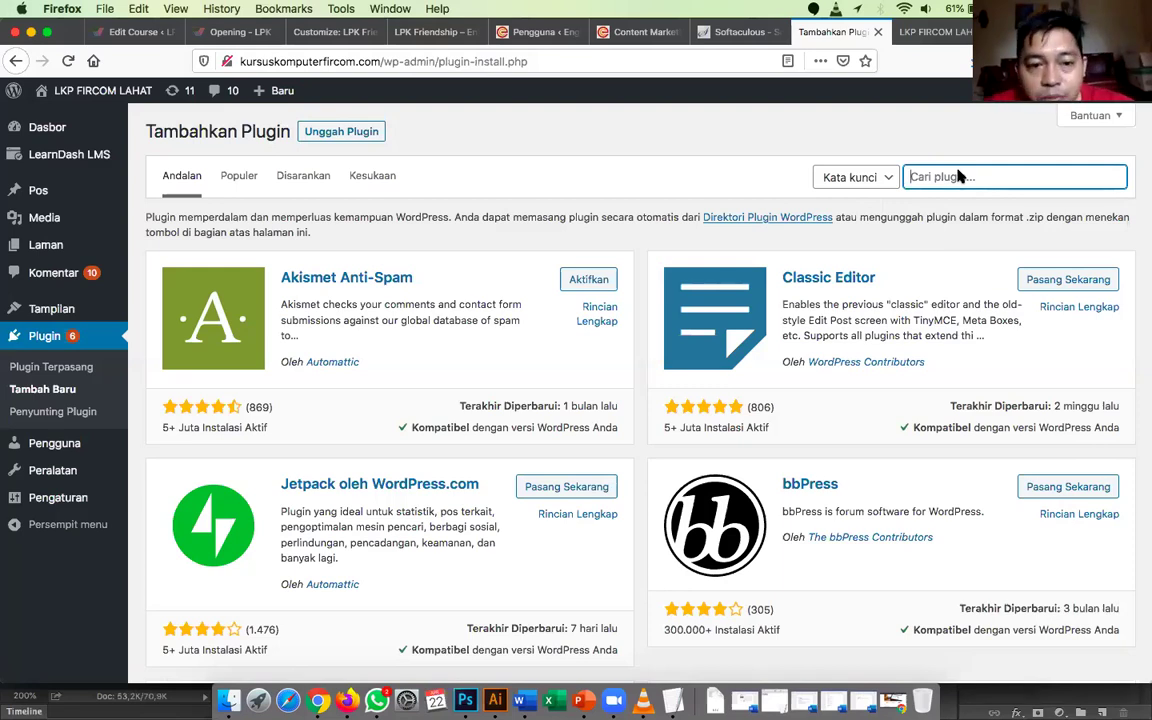
pyautogui.click(341, 132)
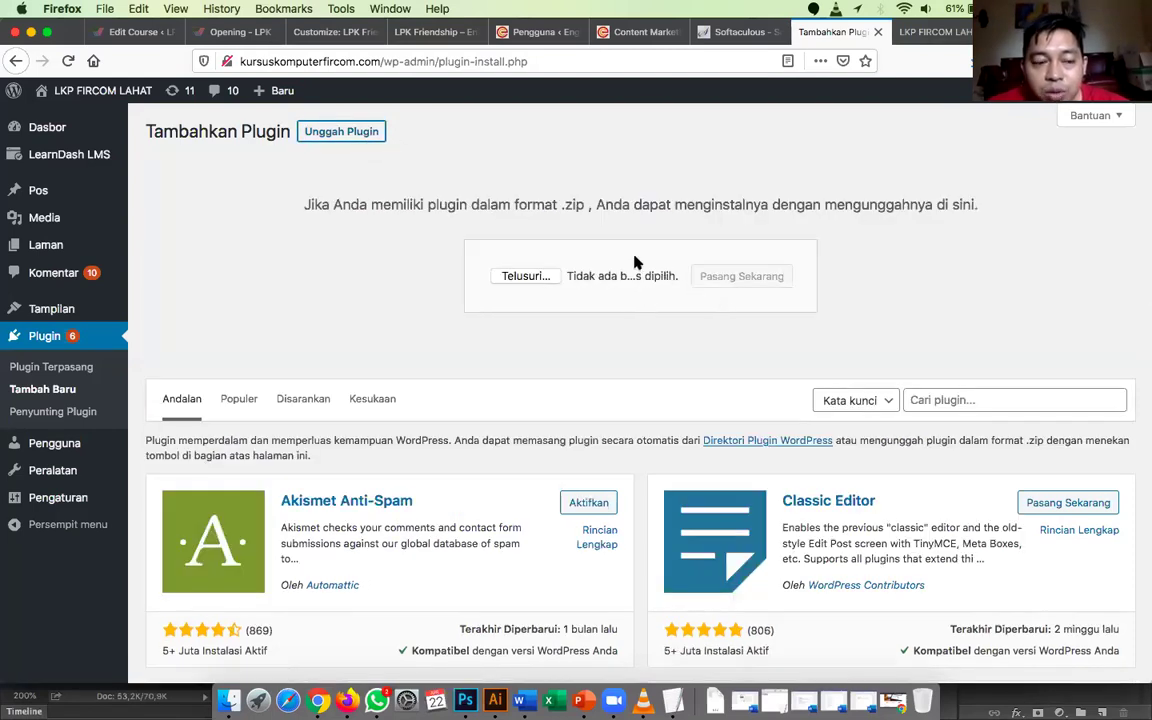
pyautogui.click(540, 277)
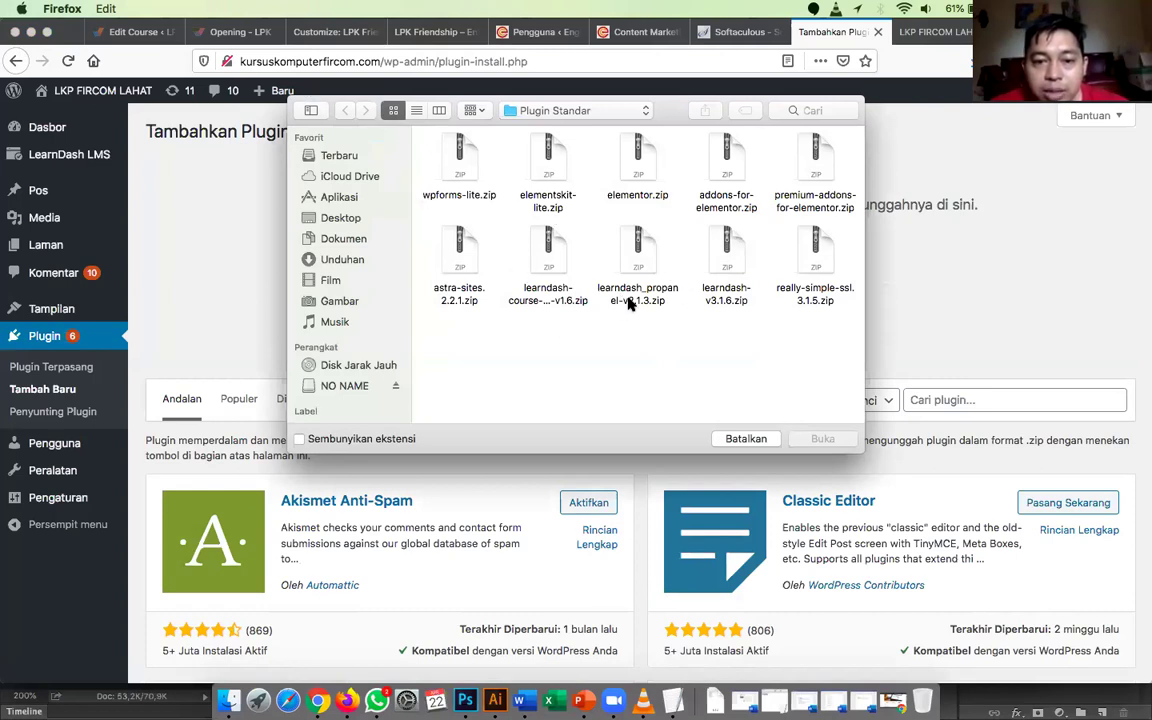
pyautogui.click(745, 439)
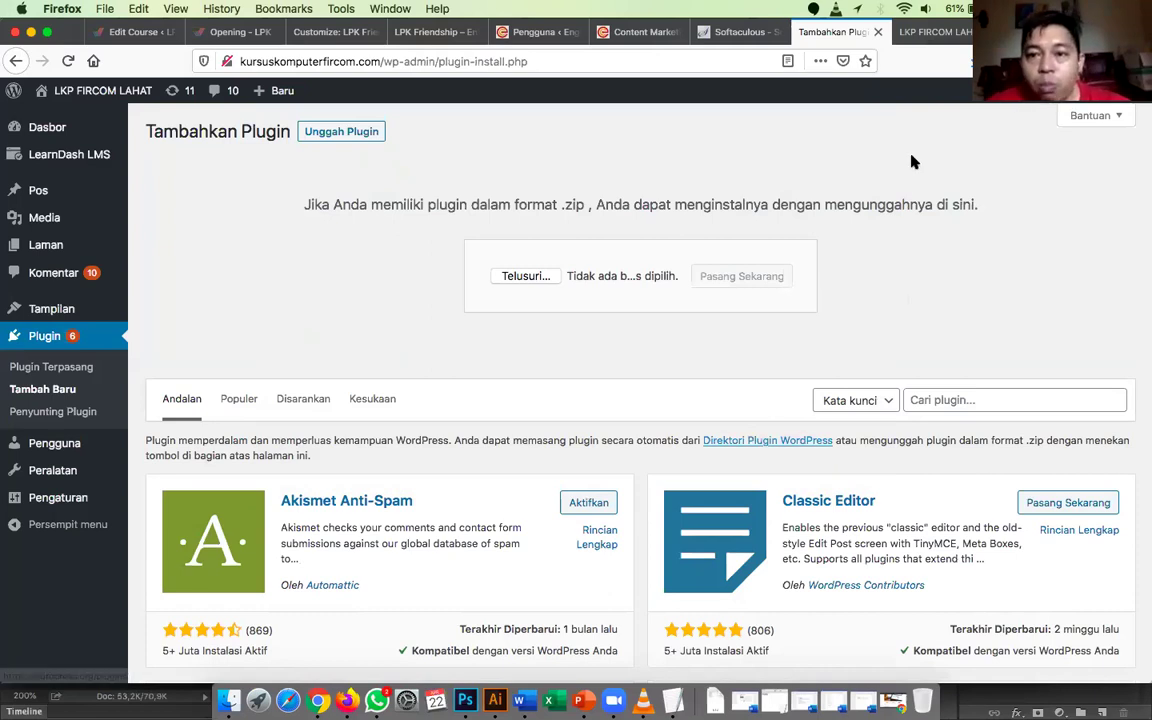
pyautogui.click(952, 33)
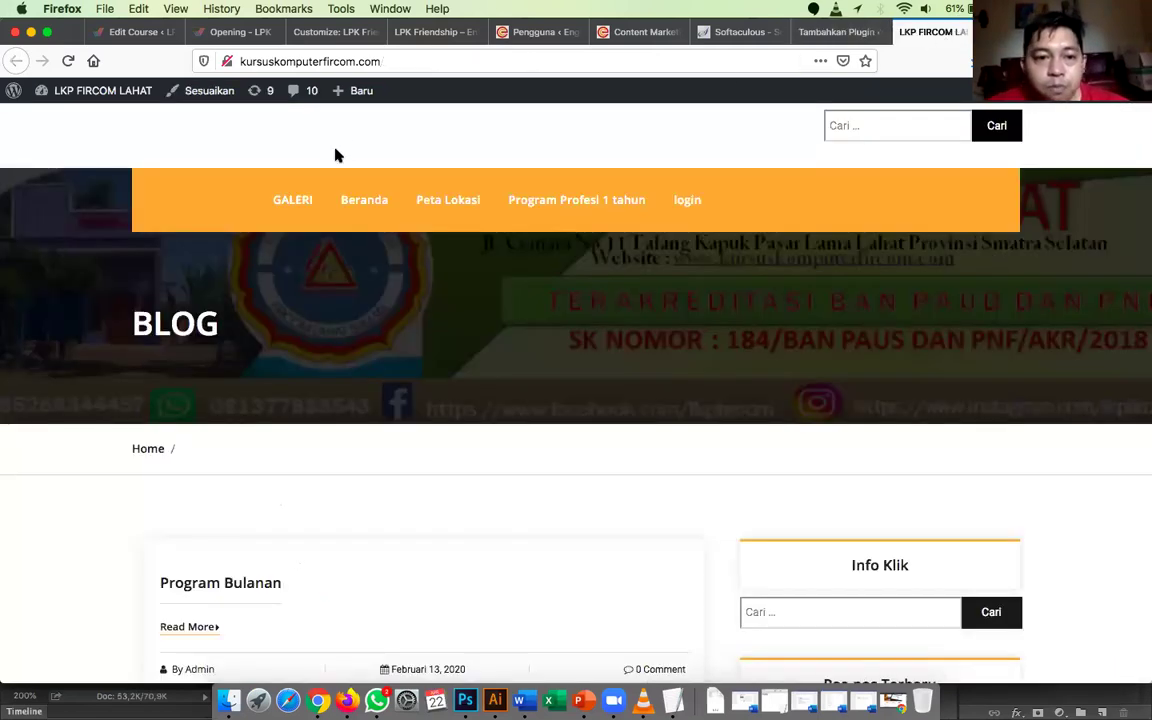
pyautogui.click(68, 61)
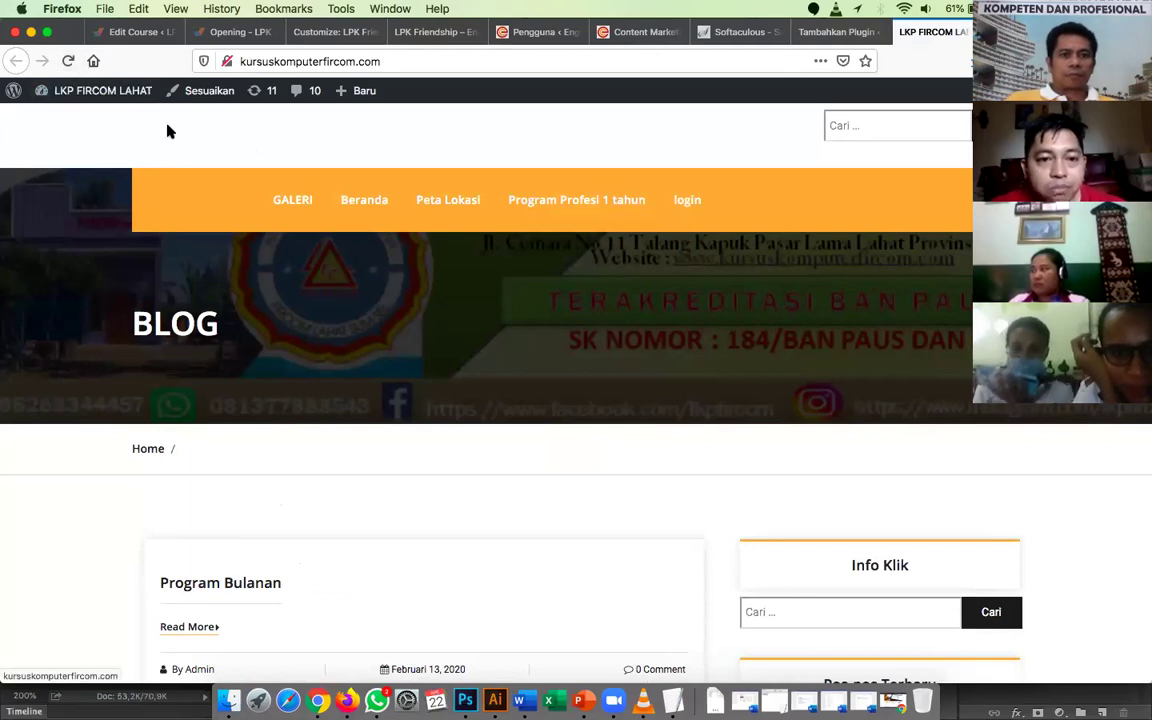
pyautogui.scroll(-5, 307, 240)
pyautogui.scroll(1, 307, 240)
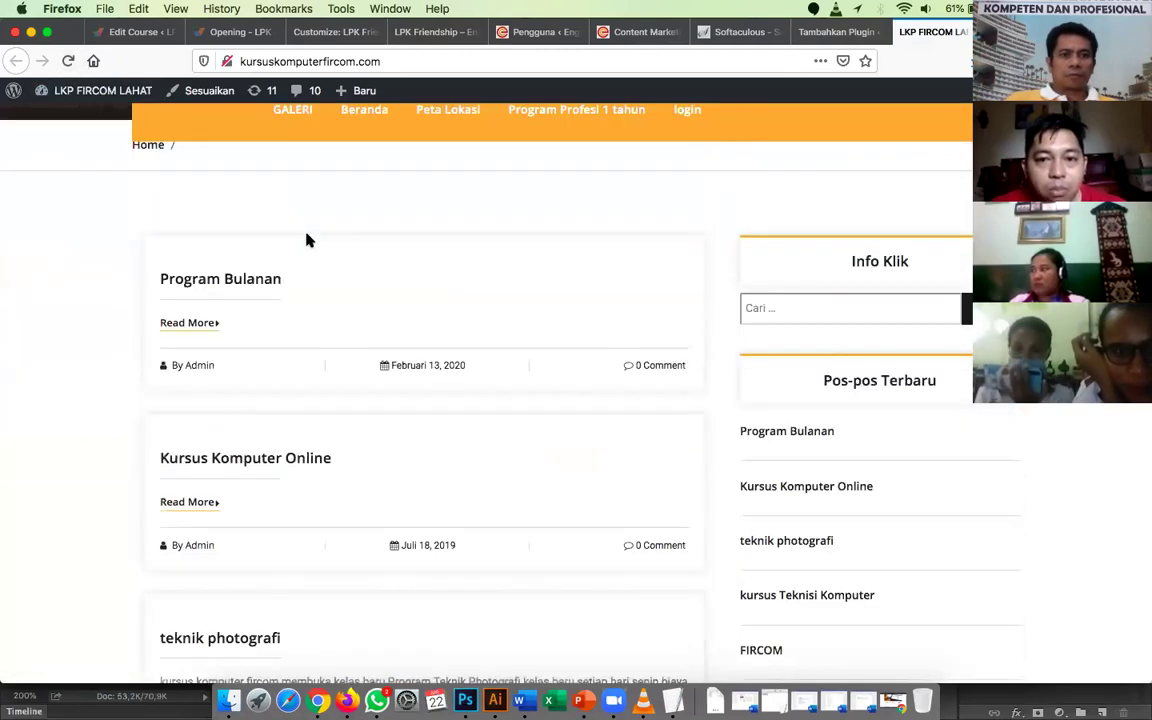
pyautogui.scroll(3, 307, 240)
pyautogui.scroll(-1, 307, 240)
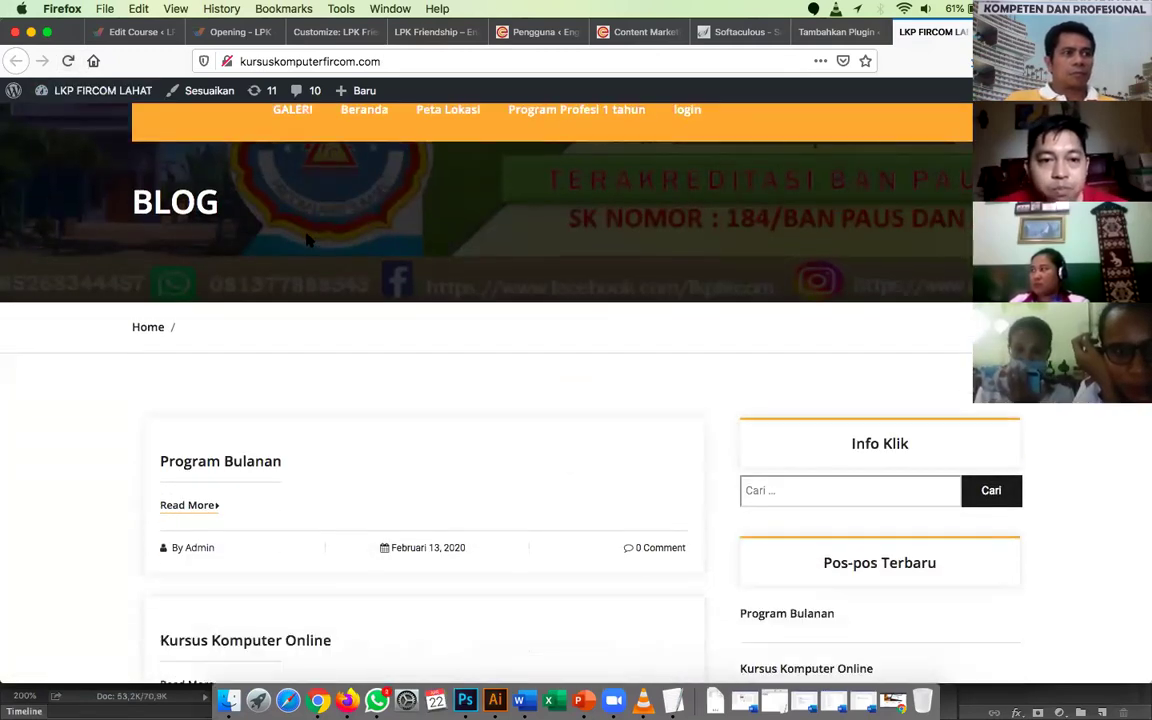
pyautogui.scroll(1, 307, 240)
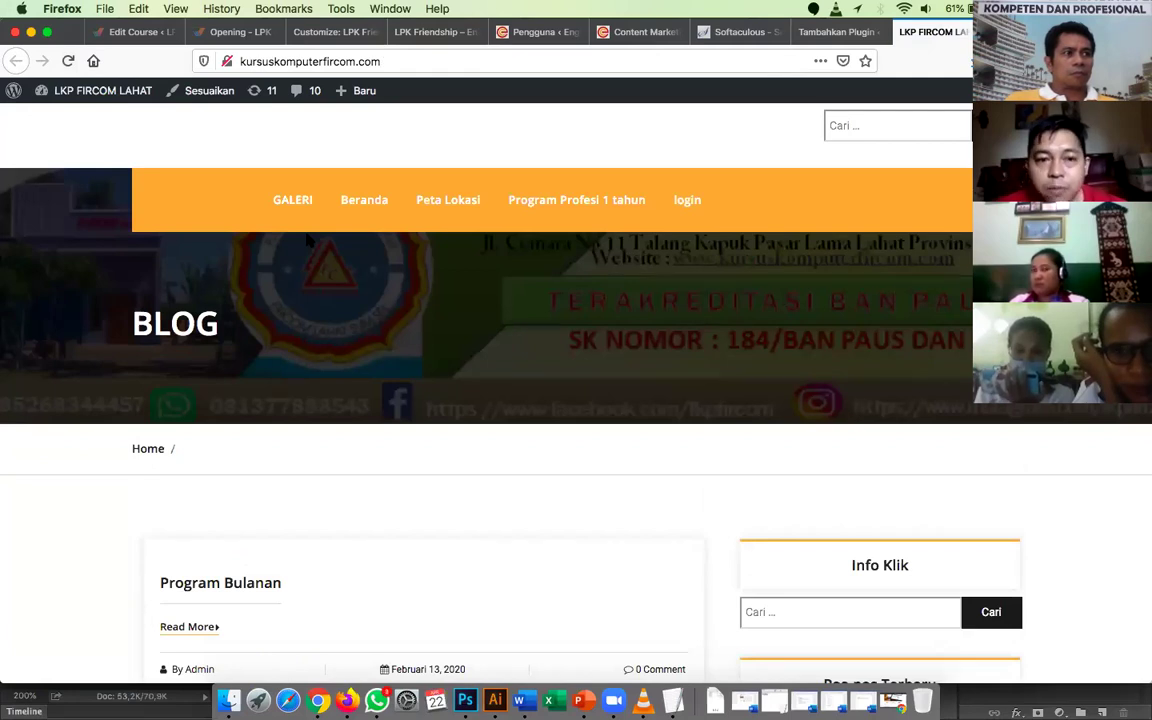
pyautogui.scroll(-2, 307, 240)
pyautogui.scroll(2, 307, 240)
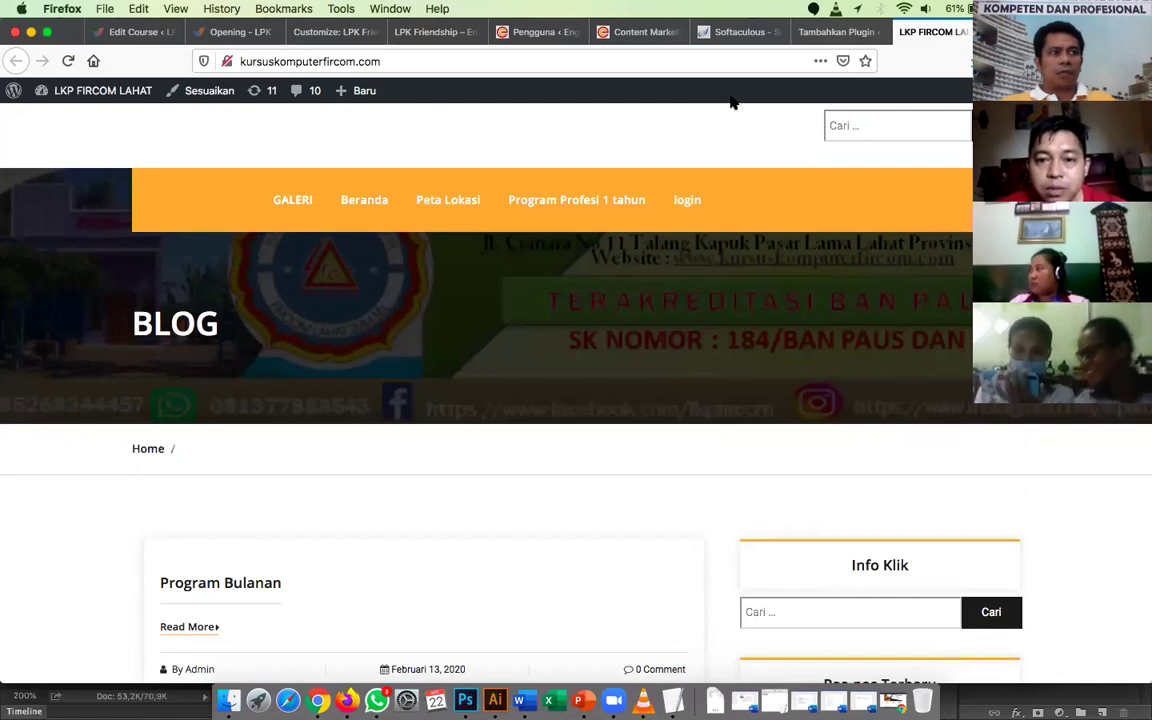
pyautogui.click(836, 32)
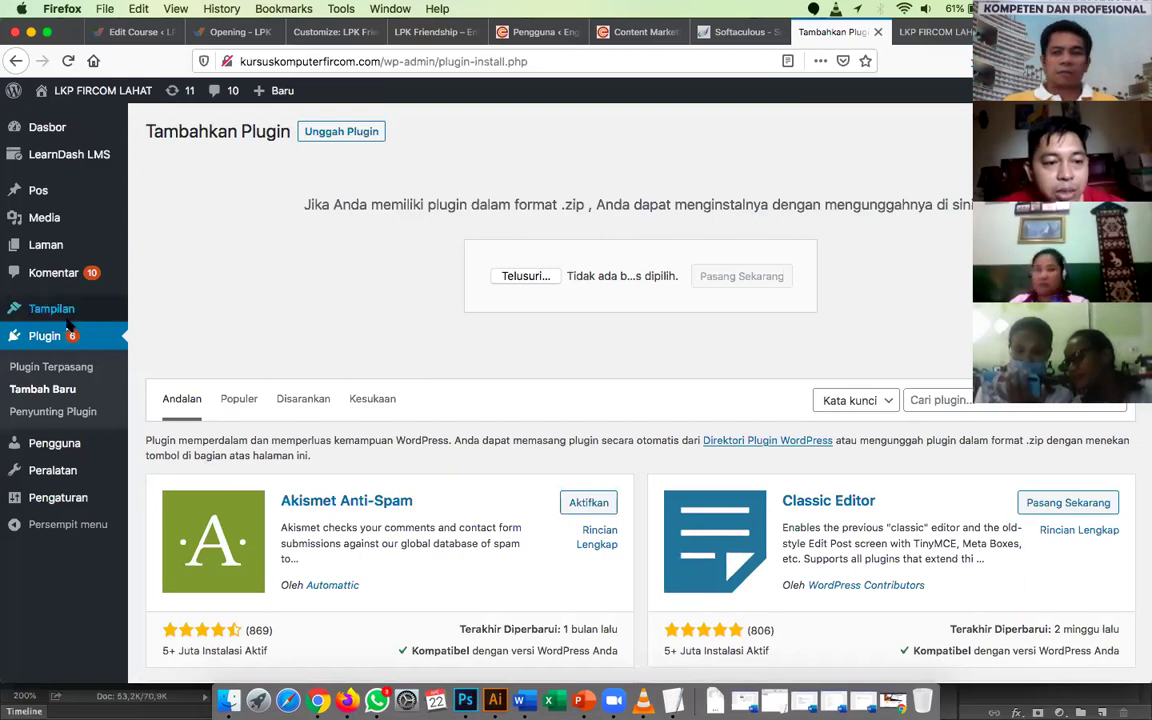
# - Go back to the installed Plugins list from the admin sidebar
pyautogui.moveTo(67, 319)
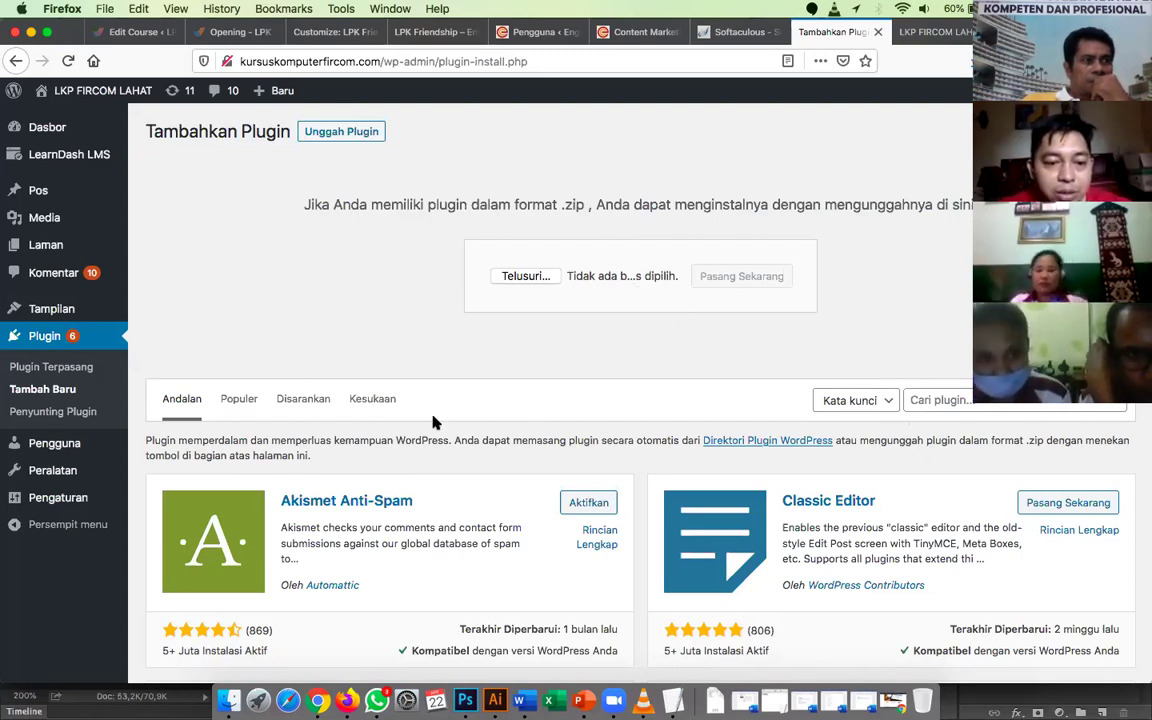
pyautogui.click(47, 338)
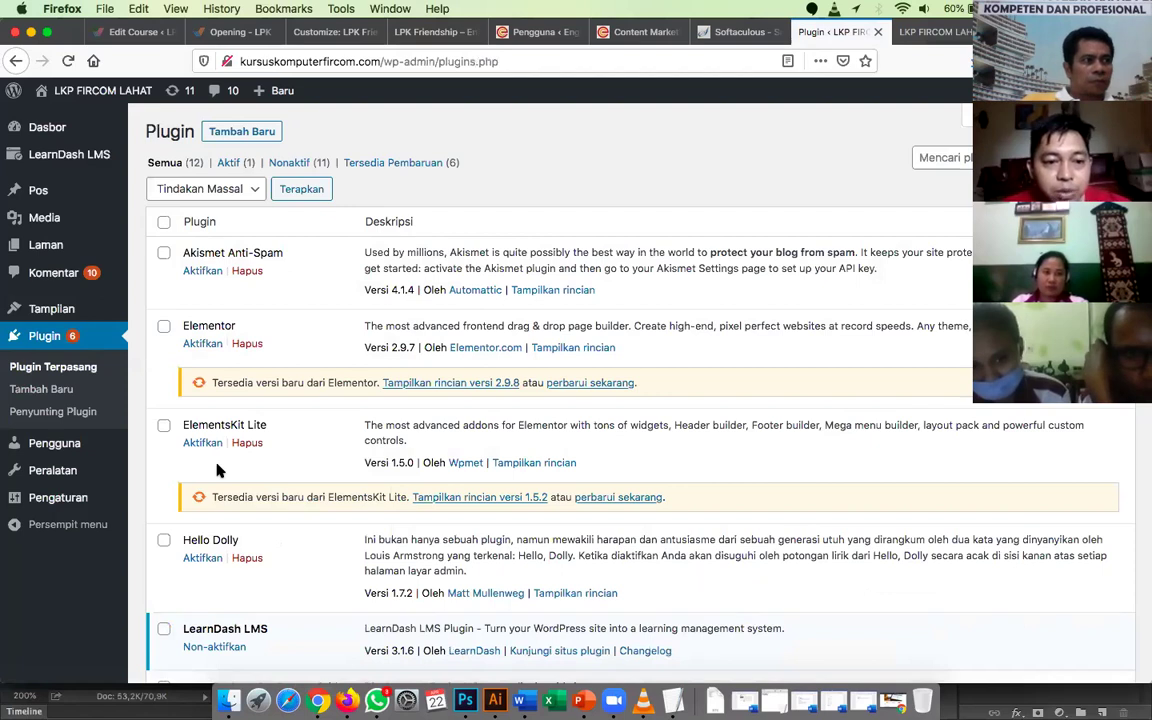
# - Activate Elementor and scroll down its Welcome to Elementor page
pyautogui.click(203, 344)
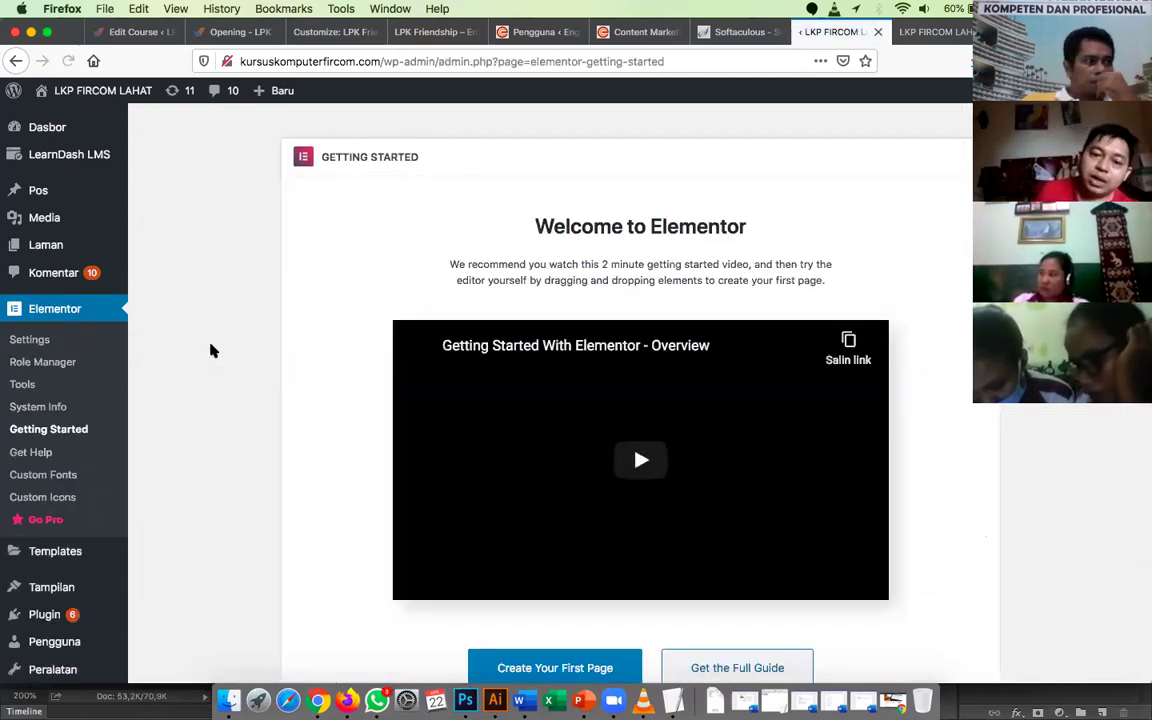
pyautogui.scroll(-3, 210, 350)
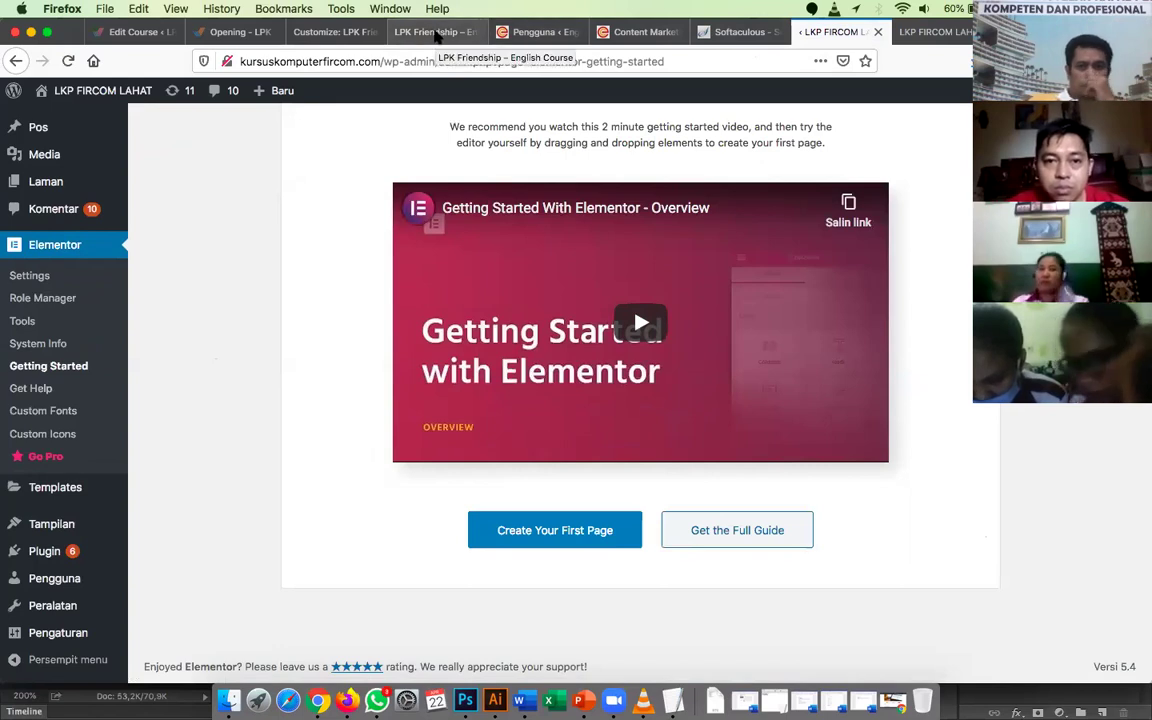
# - Look through the LPK Friendship, English course and Content Marketing tabs, opening the English Corner homepage
pyautogui.click(333, 32)
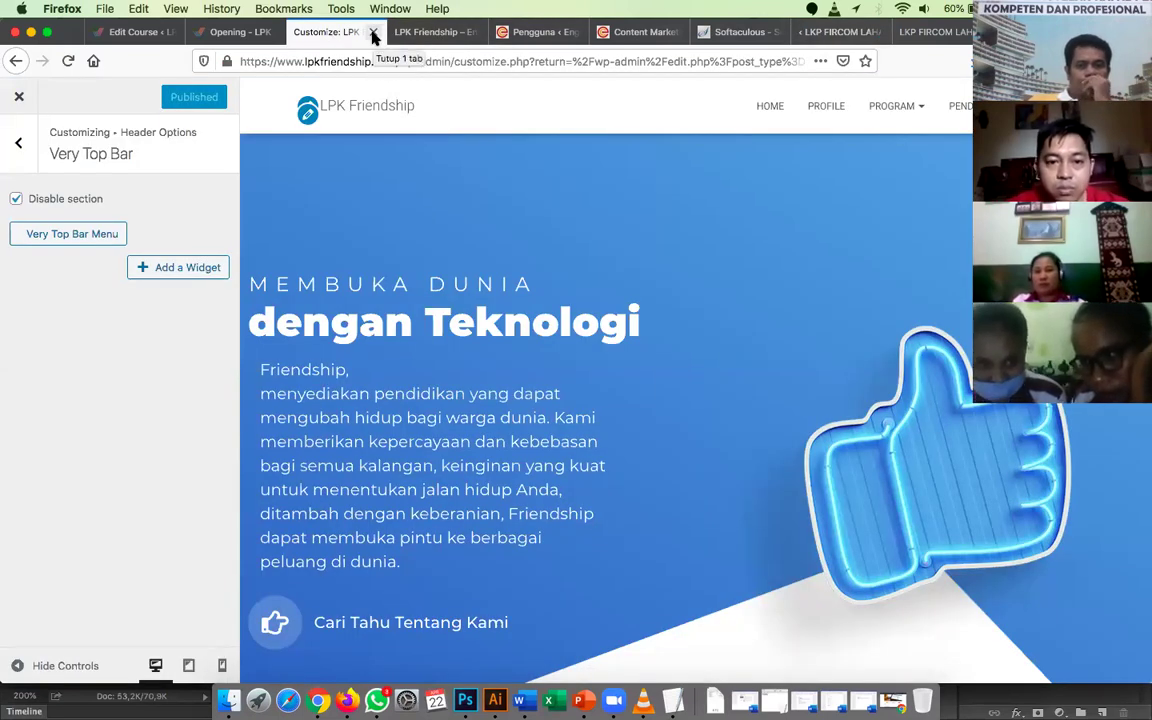
pyautogui.click(530, 32)
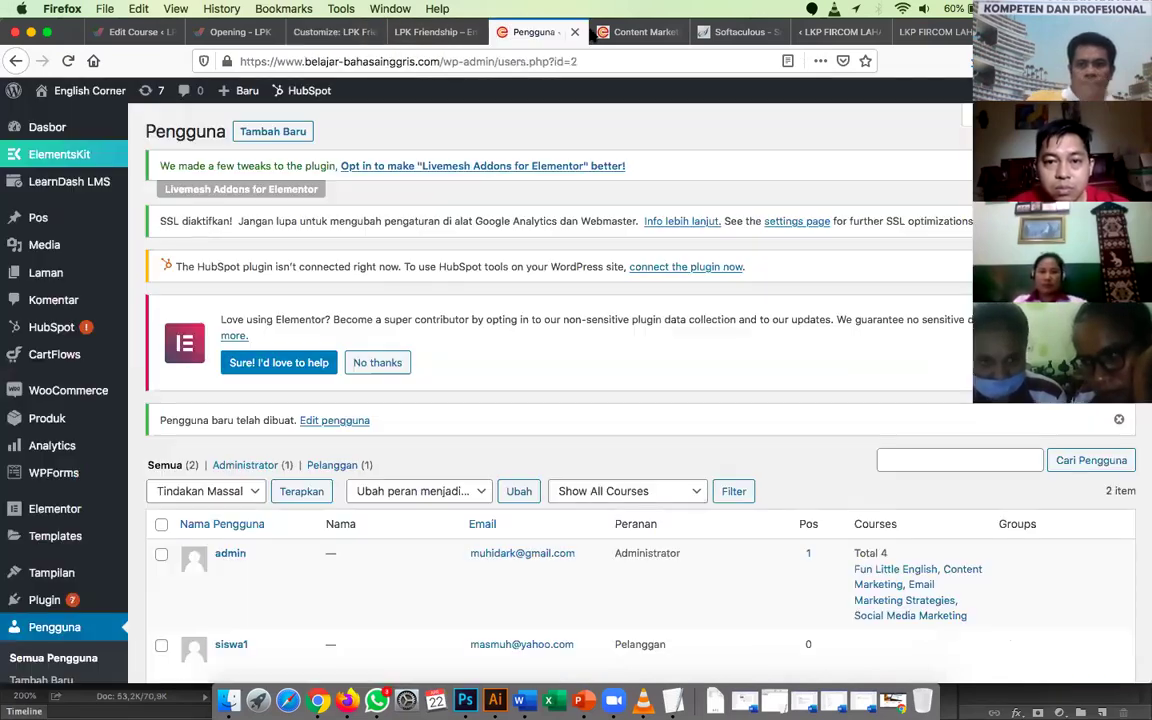
pyautogui.click(630, 32)
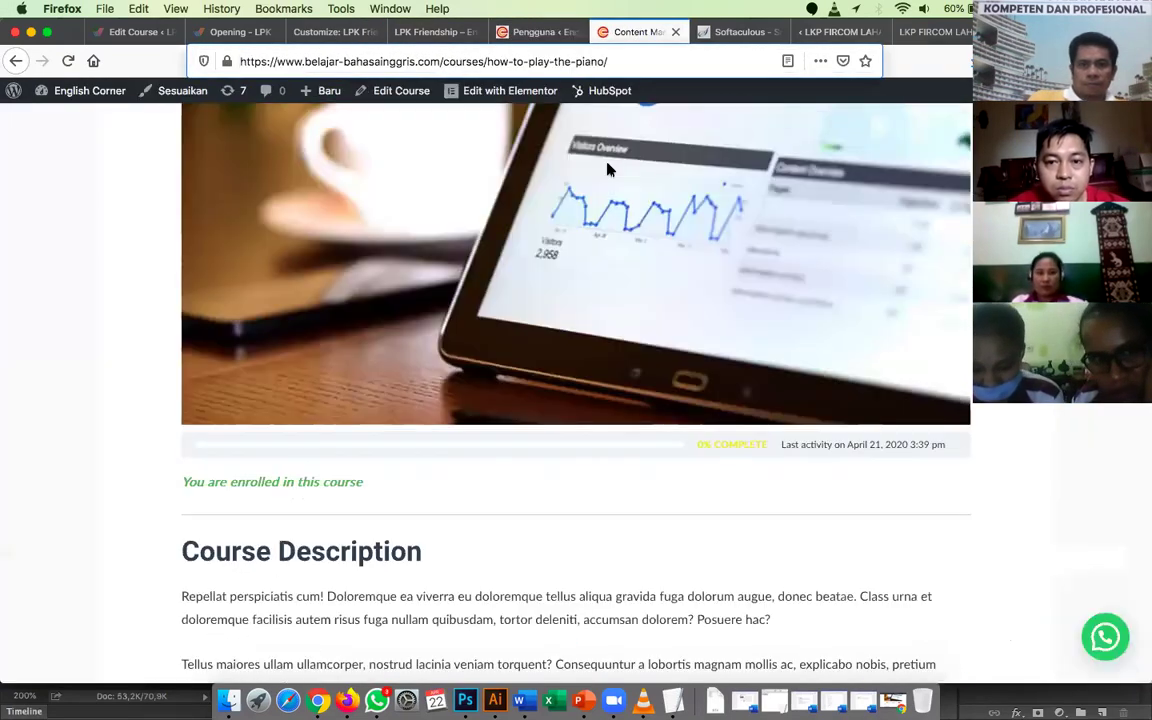
pyautogui.scroll(5, 607, 170)
pyautogui.click(697, 145)
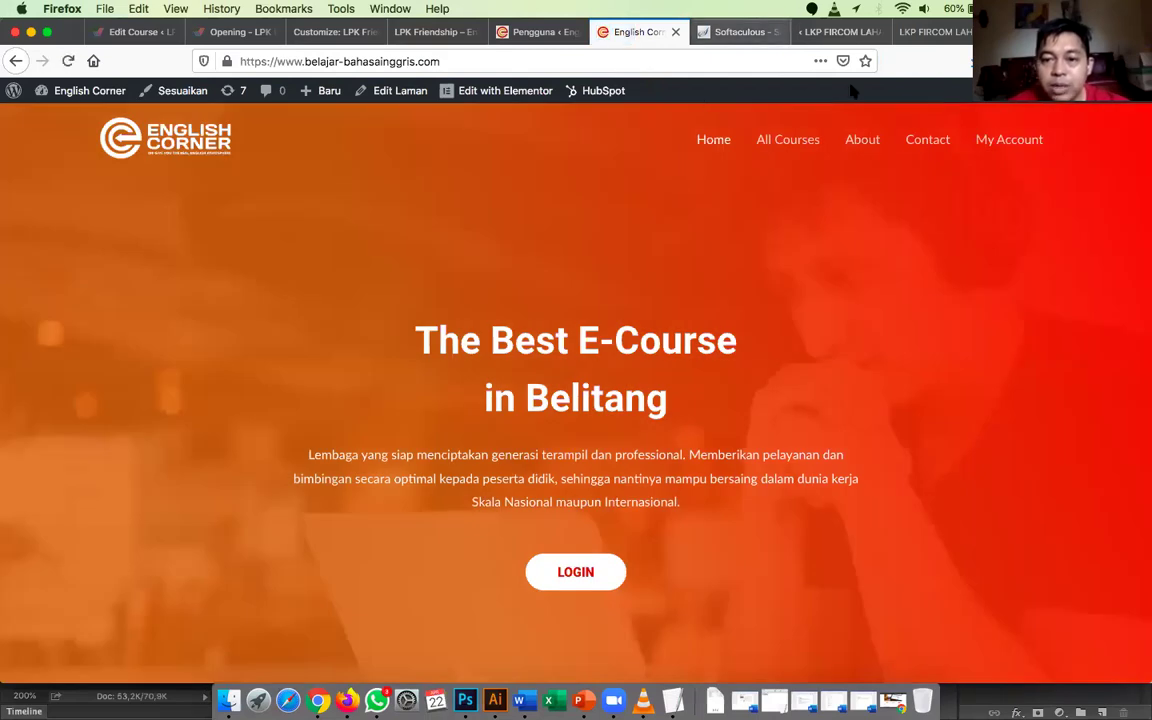
# - Close the users list tab and show the LKP FIRCOM LAHAT Elementor Getting Started page
pyautogui.click(546, 33)
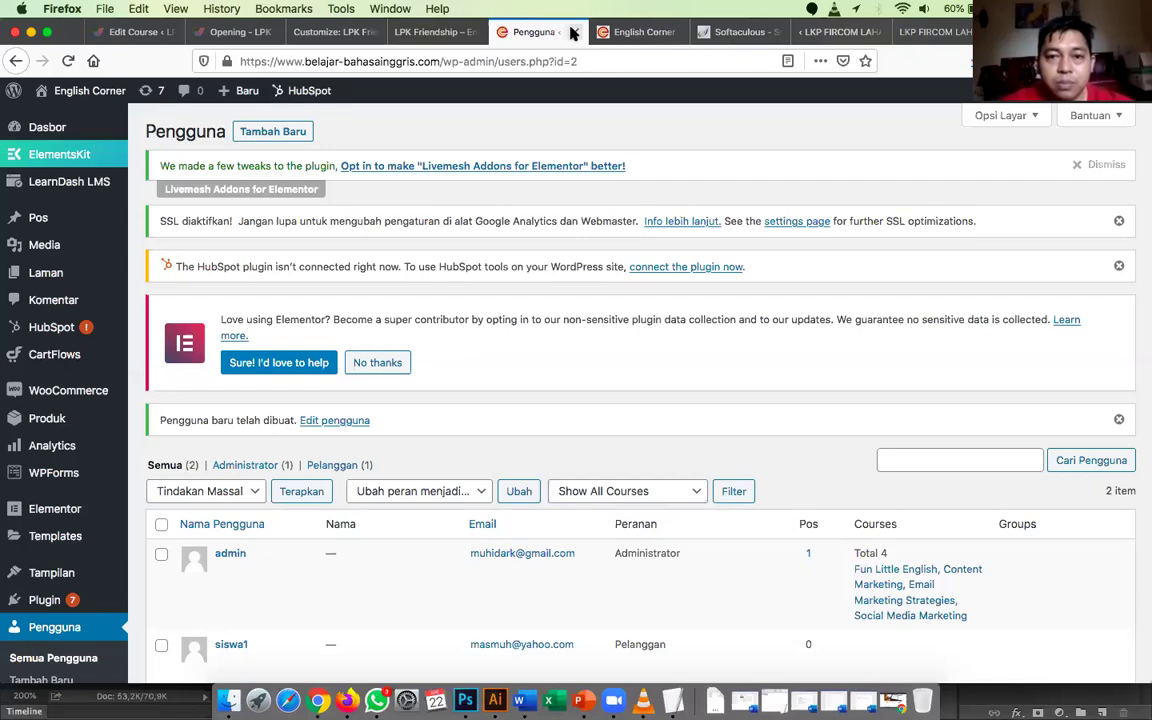
pyautogui.click(573, 32)
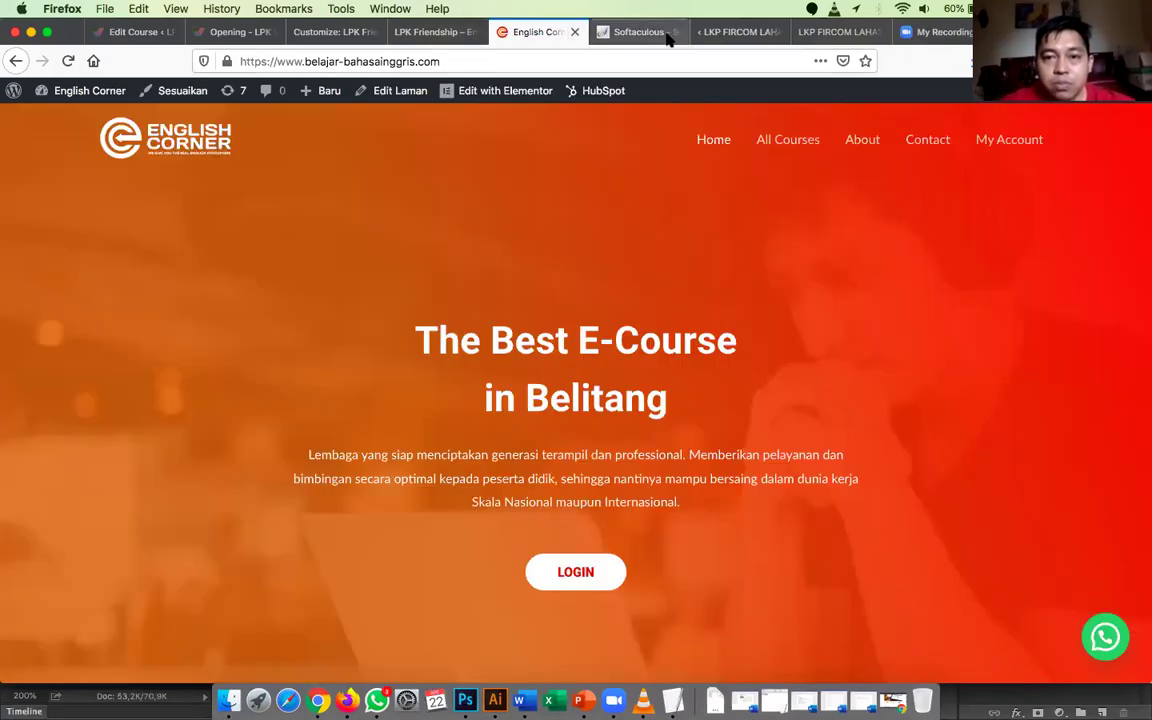
pyautogui.click(729, 32)
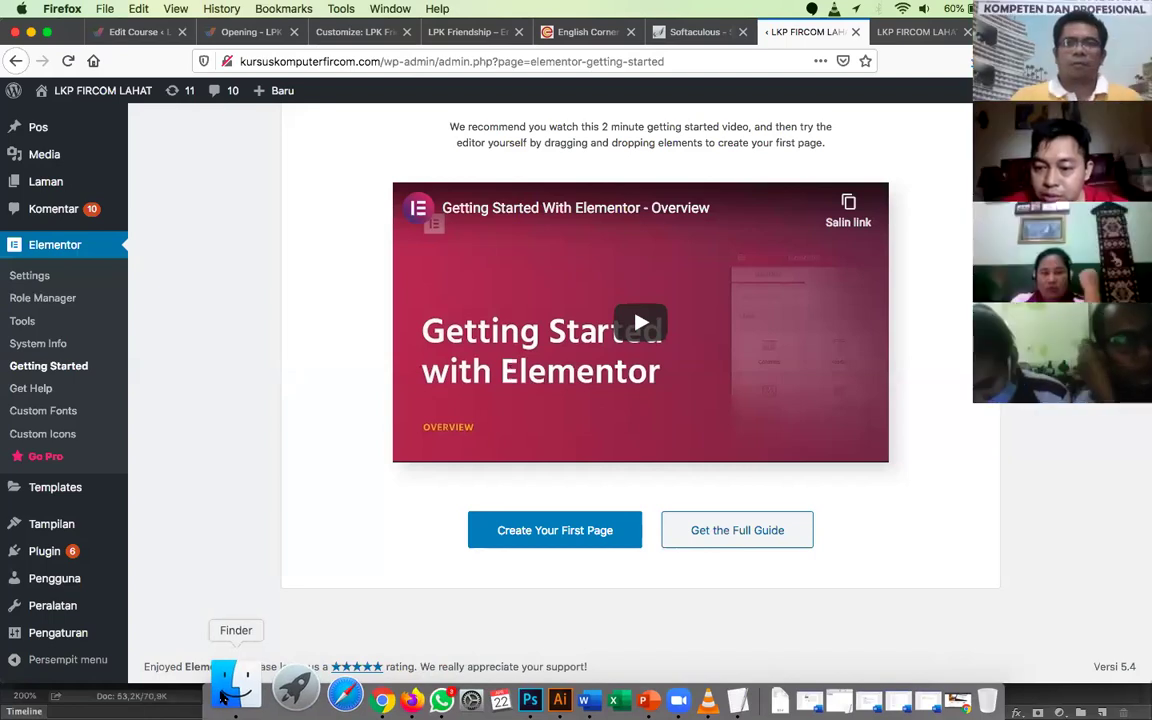
# - Place hestia.zip beside astra.2.4.2.zip in the Themes rekomended folder, then return to the browser
pyautogui.click(236, 686)
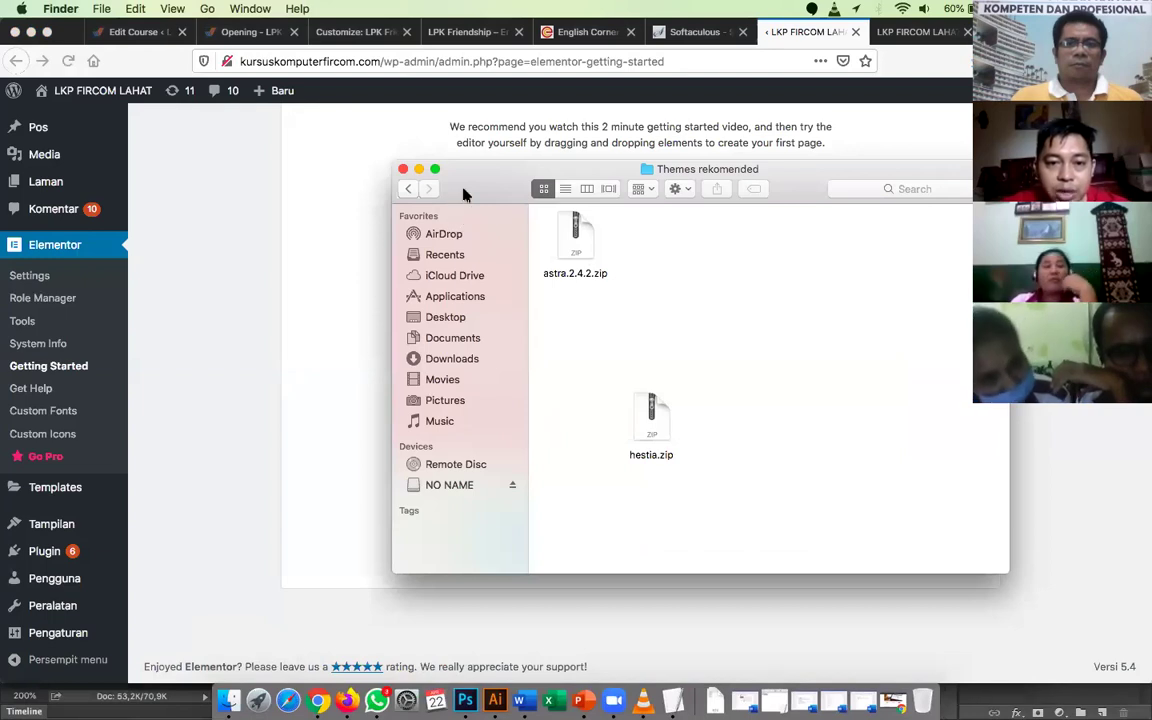
pyautogui.moveTo(458, 195); pyautogui.dragTo(262, 215)
pyautogui.moveTo(452, 430); pyautogui.dragTo(466, 256)
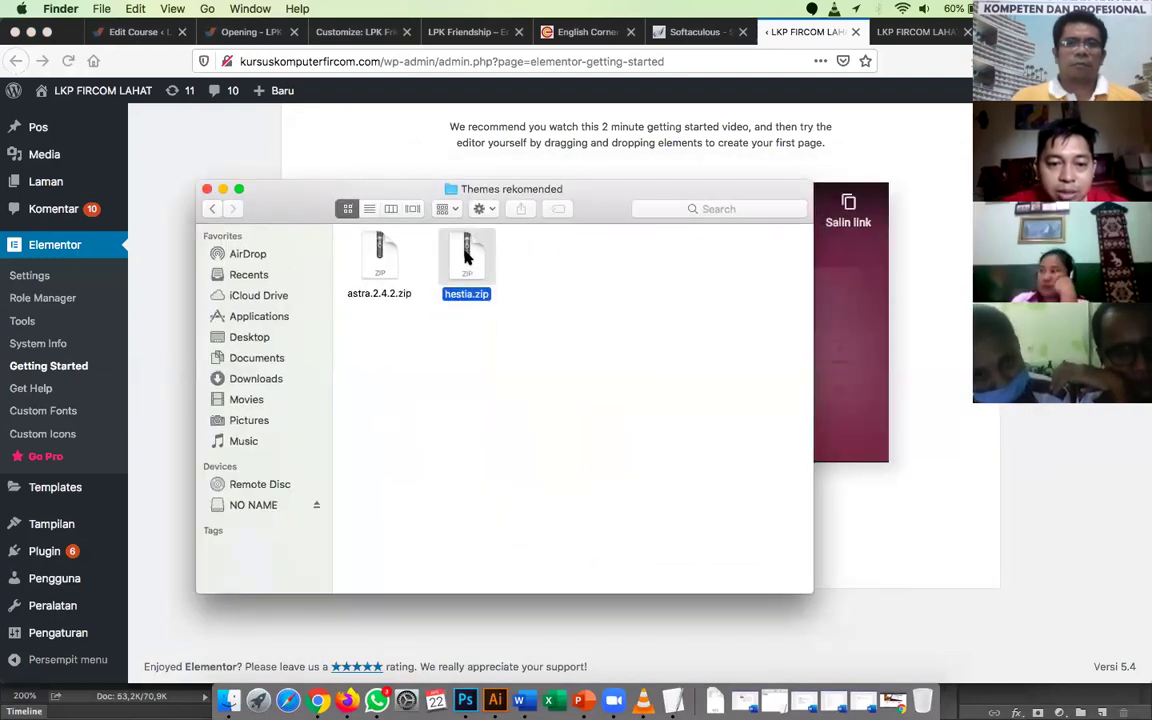
pyautogui.click(375, 272)
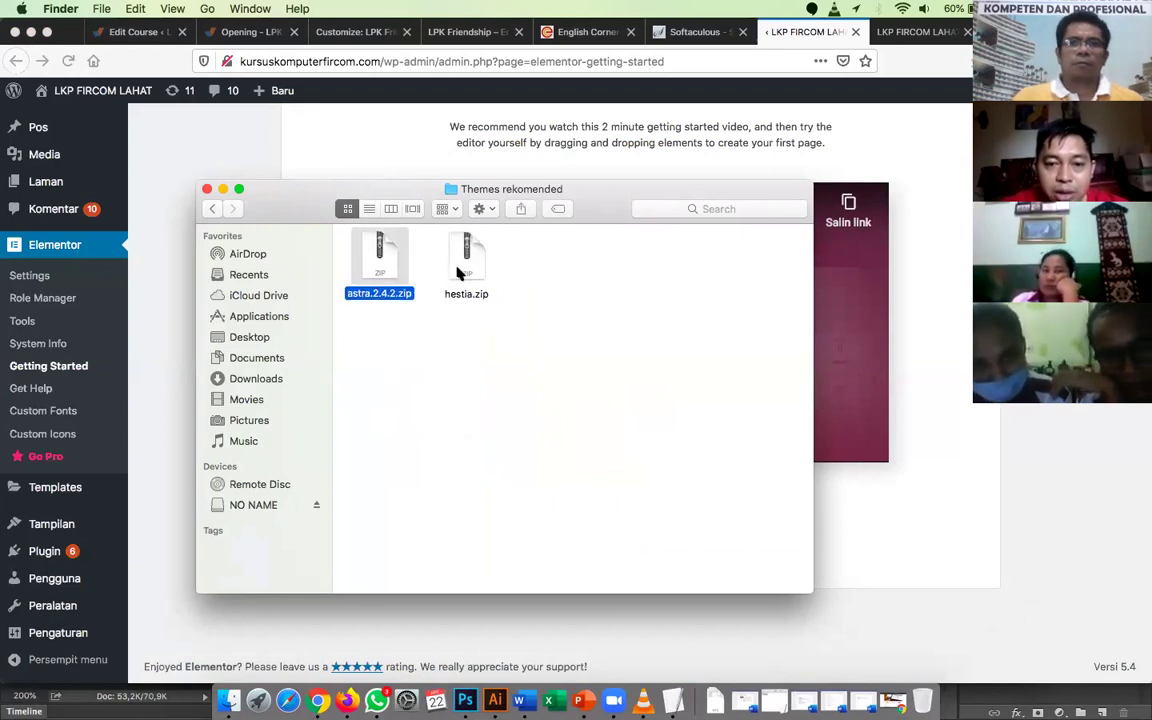
pyautogui.click(458, 272)
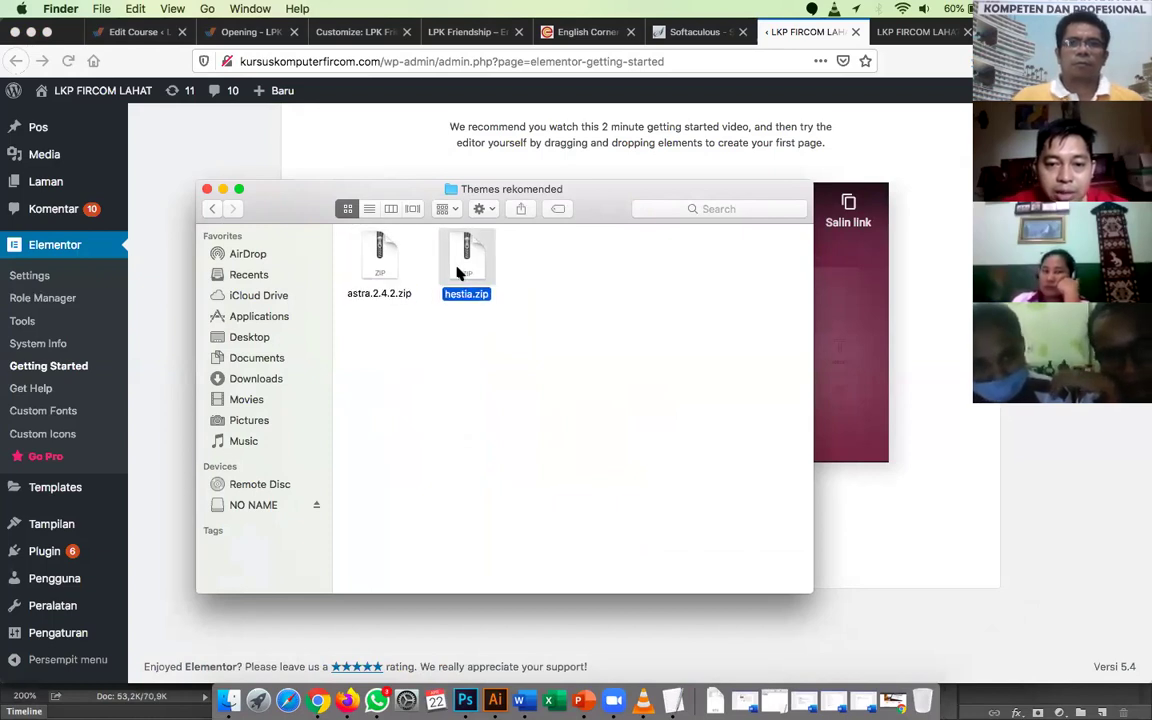
pyautogui.click(265, 158)
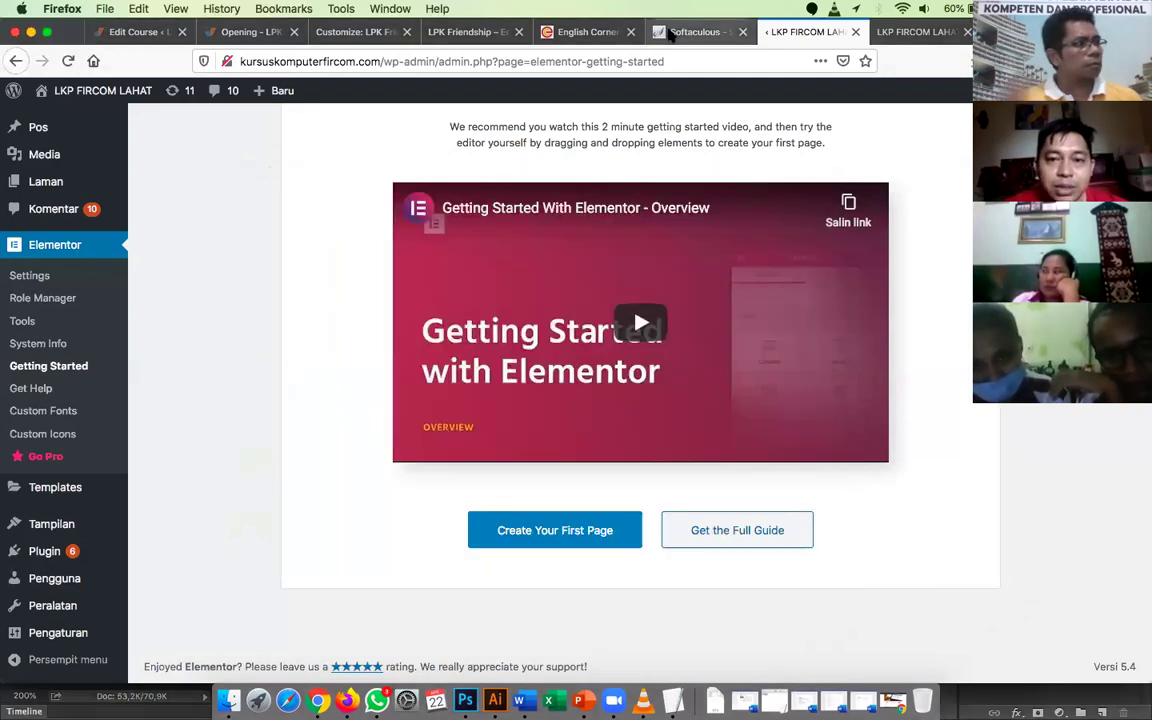
# - Review the English Corner homepage, its 'The Best E-Course in Belitang' banner and feature cards
pyautogui.click(590, 32)
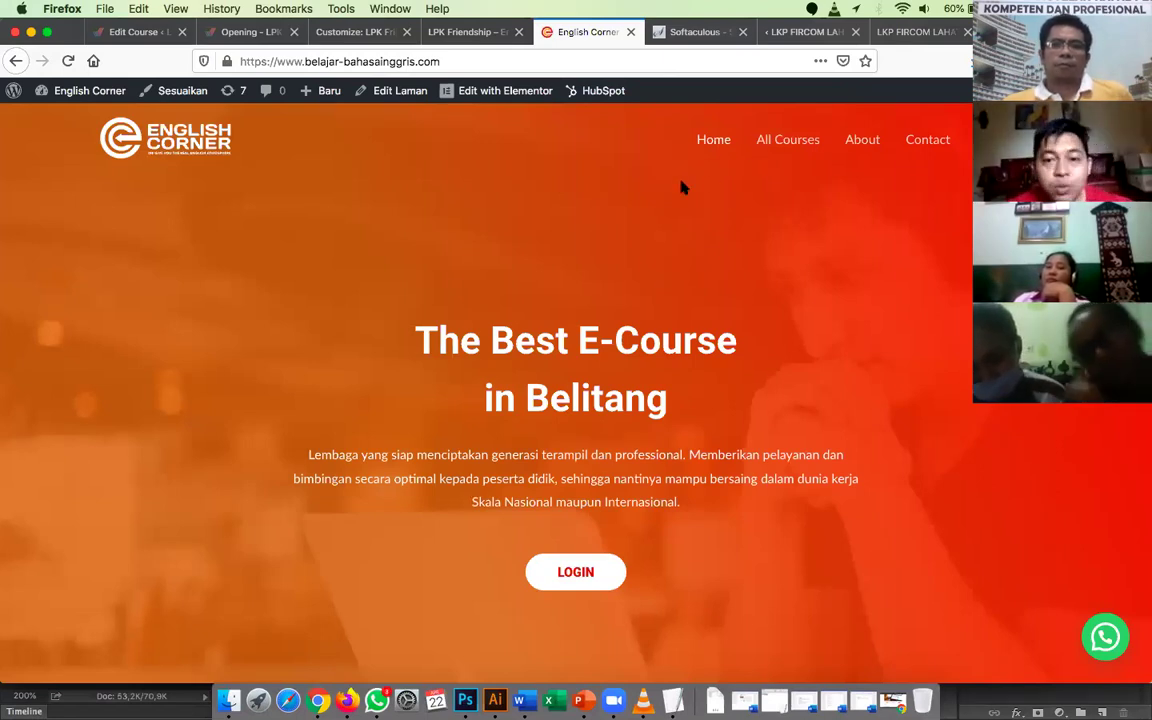
pyautogui.scroll(-2, 683, 233)
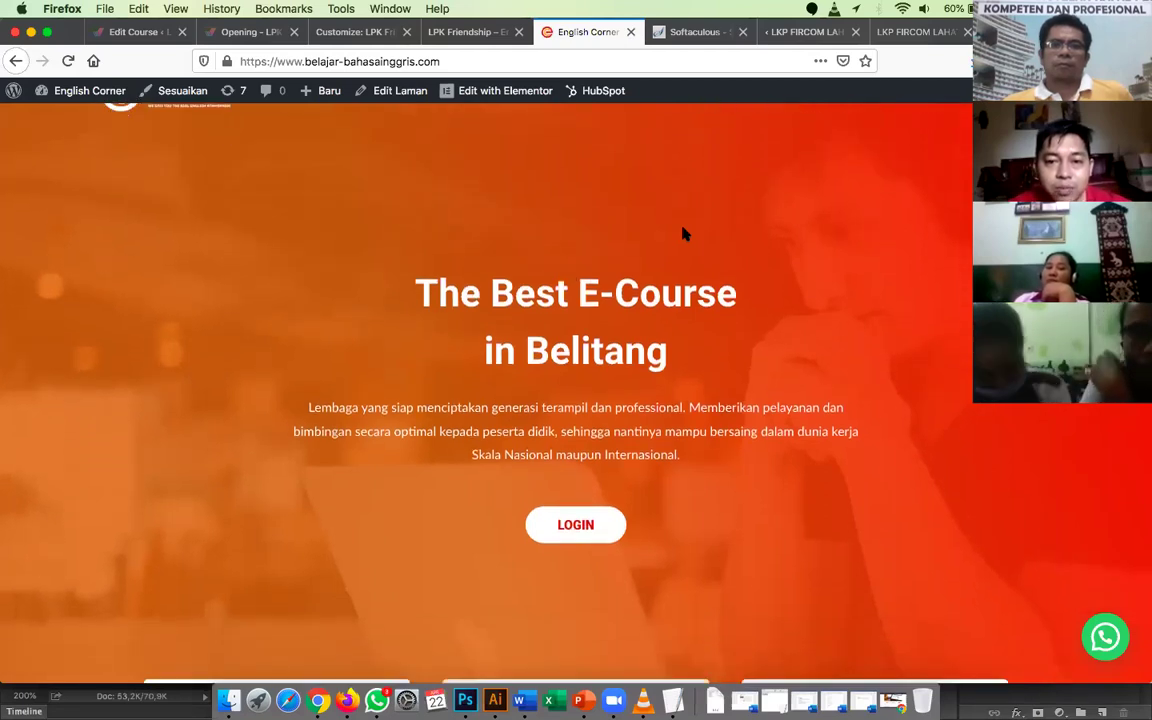
pyautogui.scroll(2, 683, 233)
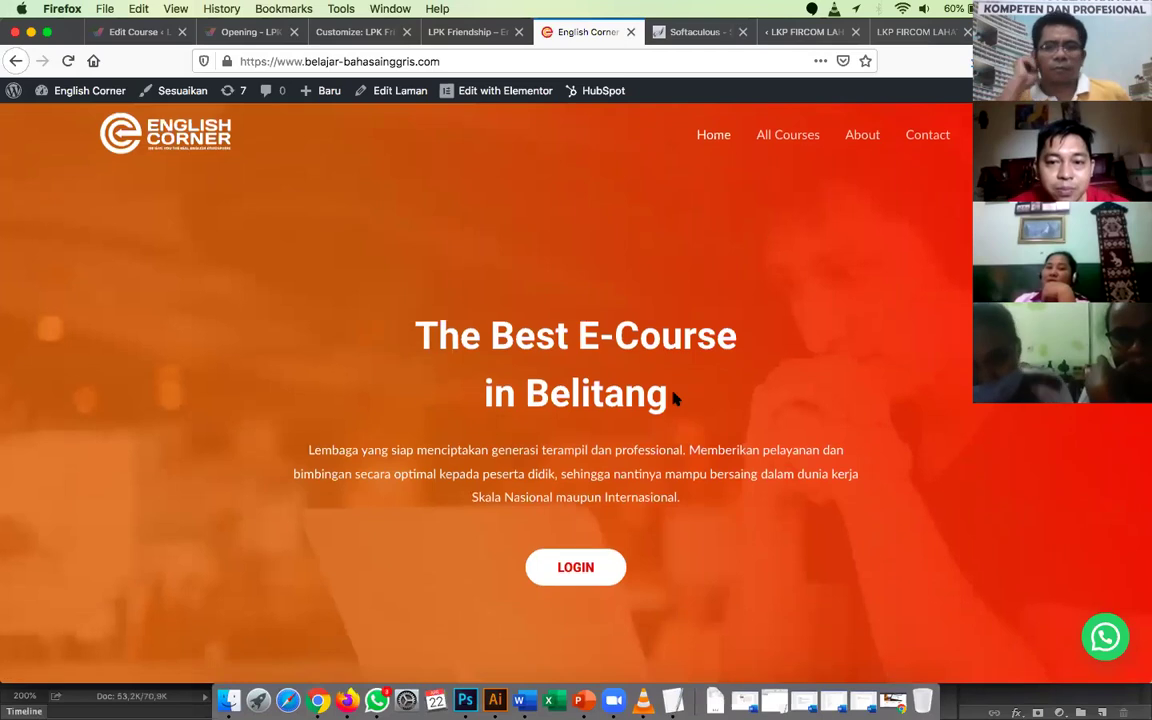
pyautogui.scroll(-4, 674, 400)
pyautogui.scroll(-4, 674, 392)
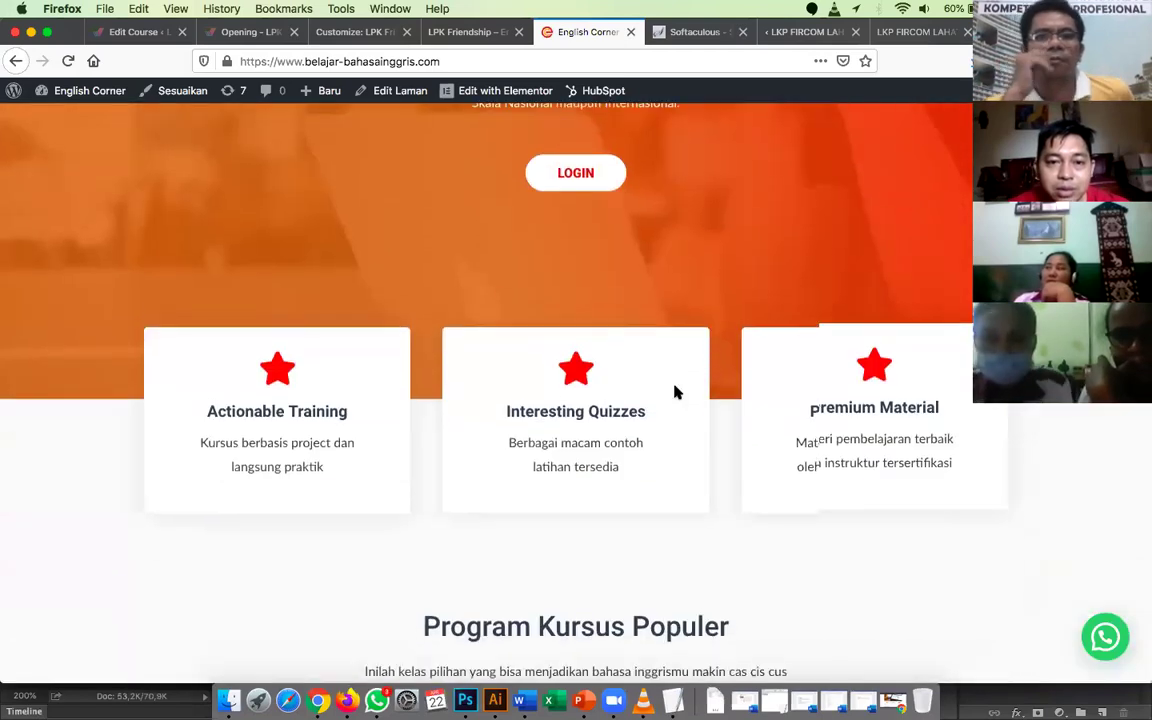
pyautogui.scroll(8, 674, 392)
pyautogui.scroll(-1, 676, 393)
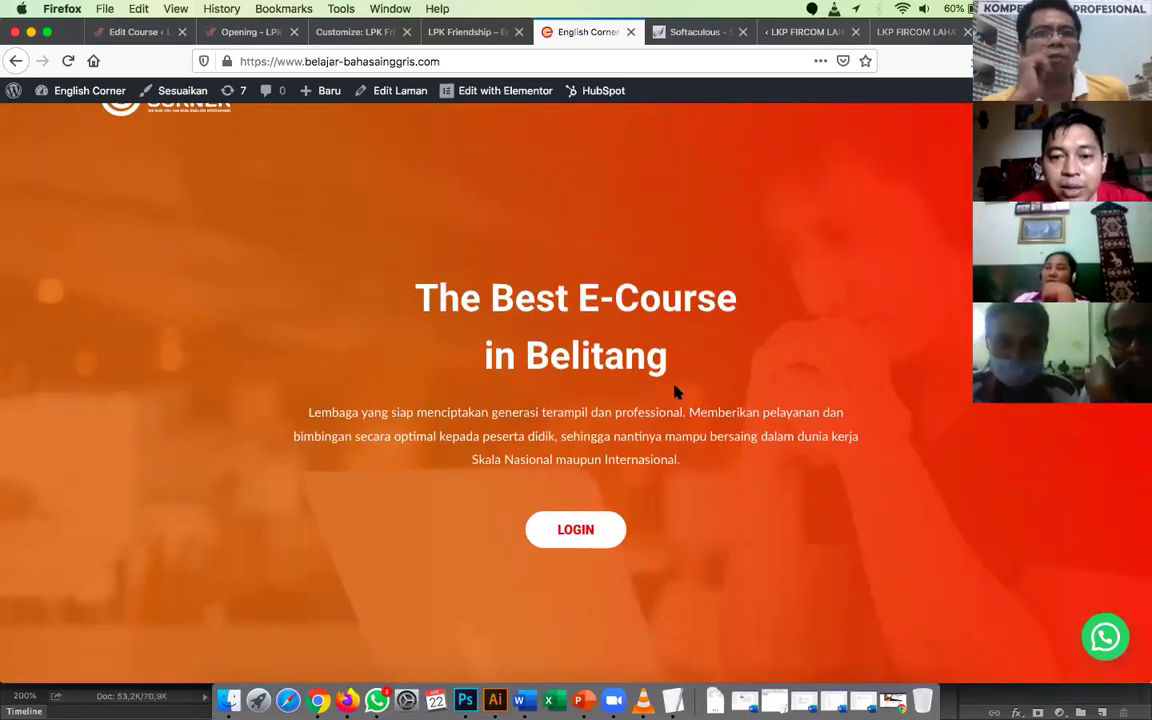
pyautogui.scroll(1, 676, 393)
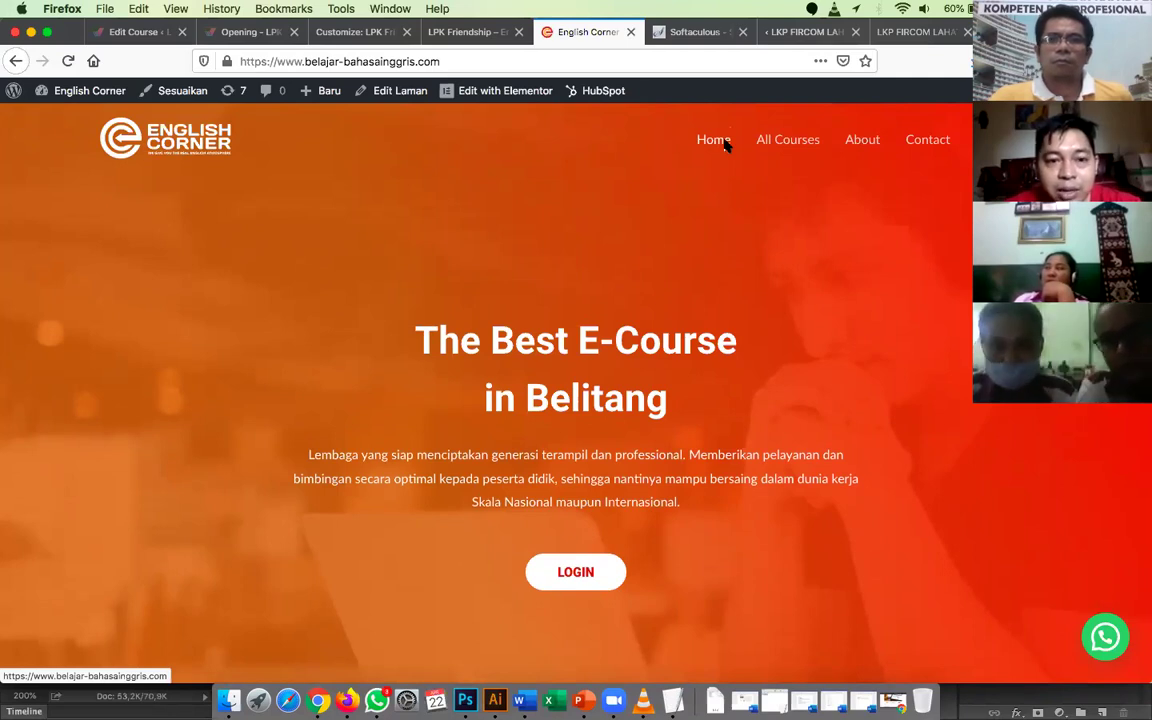
pyautogui.scroll(-1, 727, 145)
pyautogui.scroll(1, 723, 141)
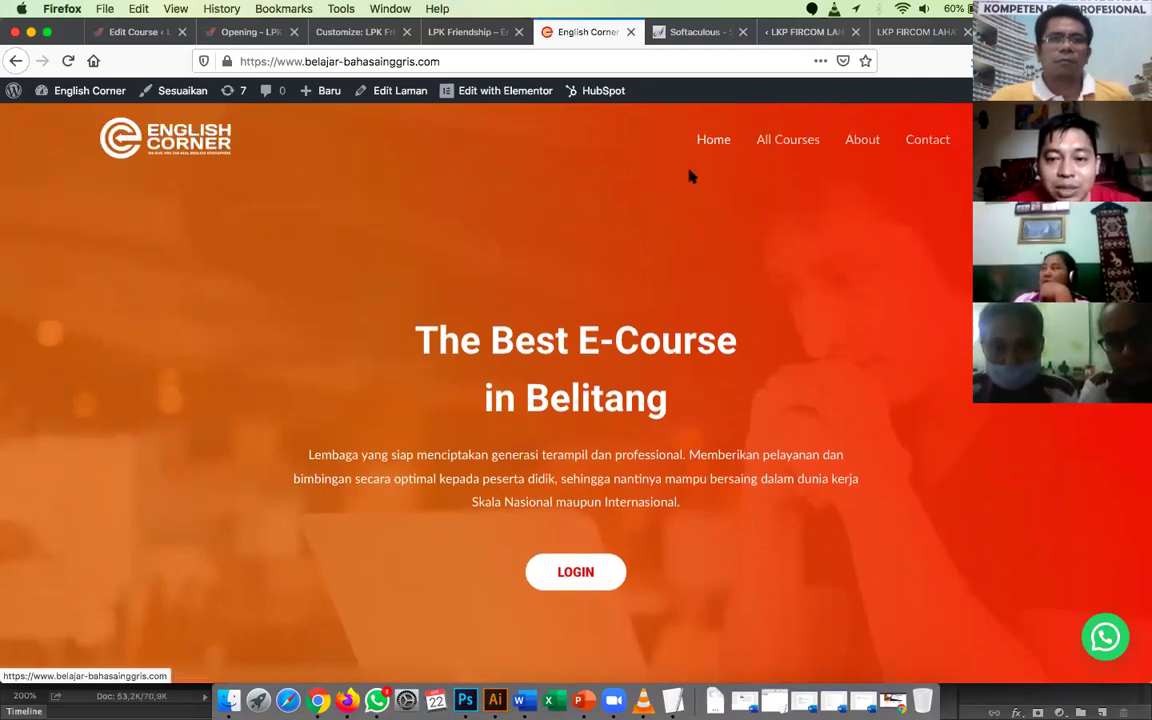
pyautogui.scroll(-2, 690, 176)
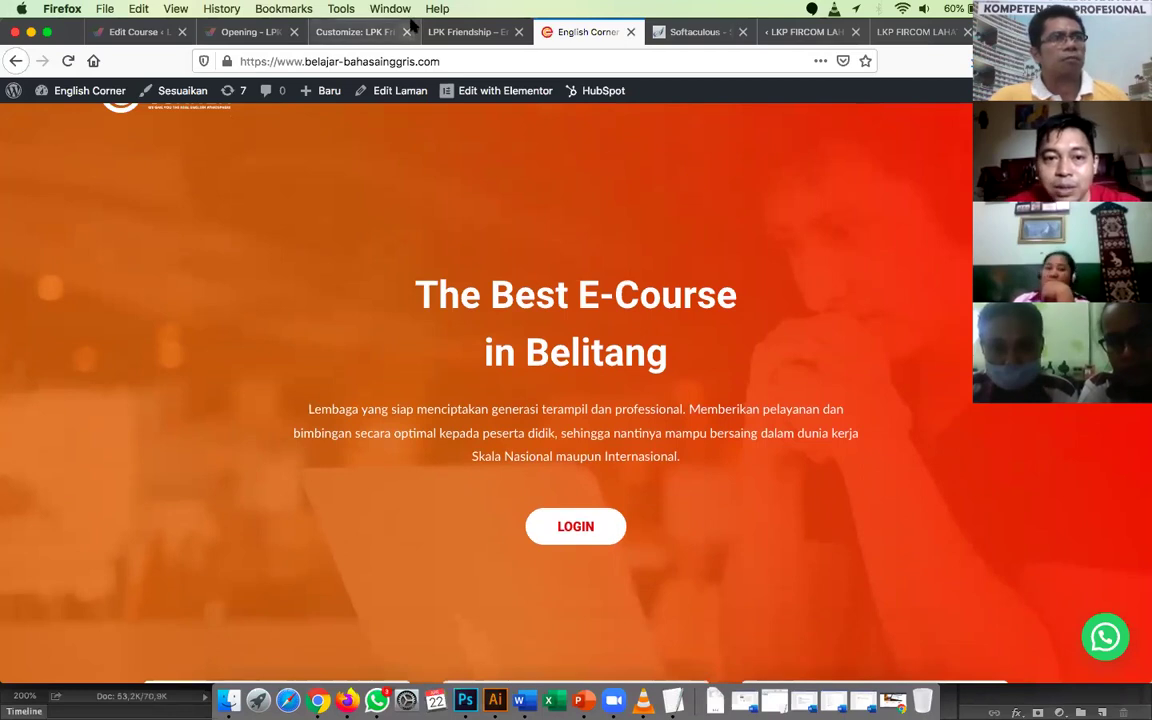
# - Scroll the LPK Friendship homepage down through its Program Kami section and Computer Course block
pyautogui.click(466, 36)
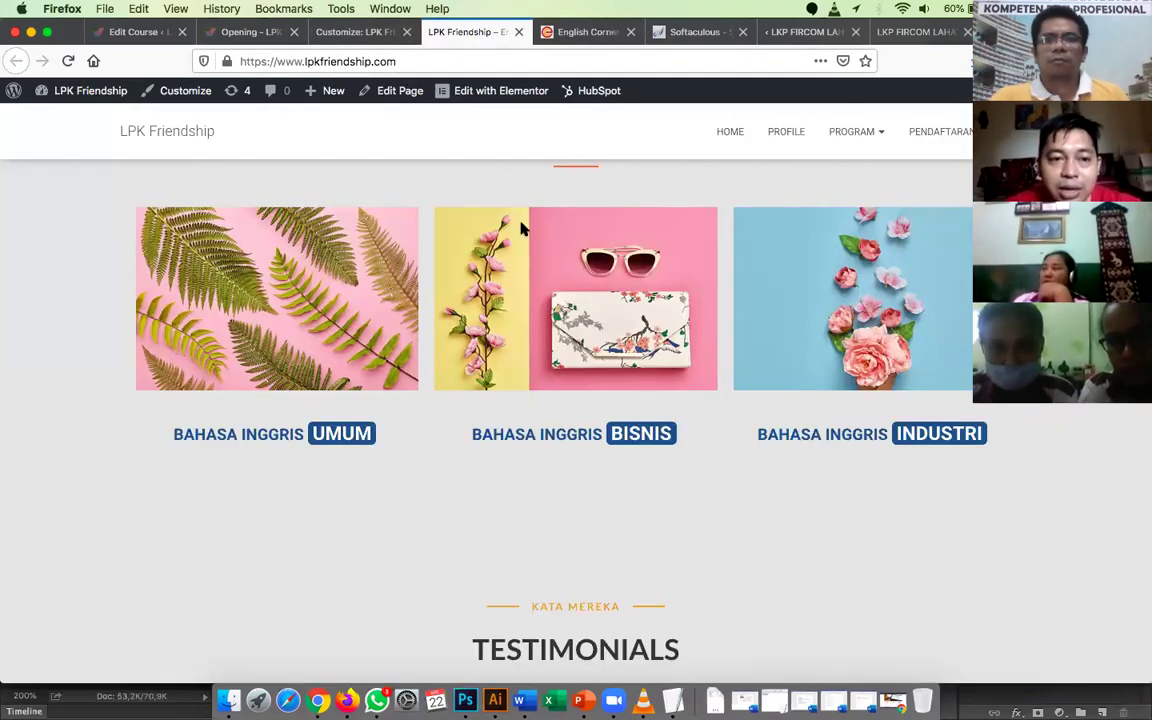
pyautogui.scroll(10, 520, 229)
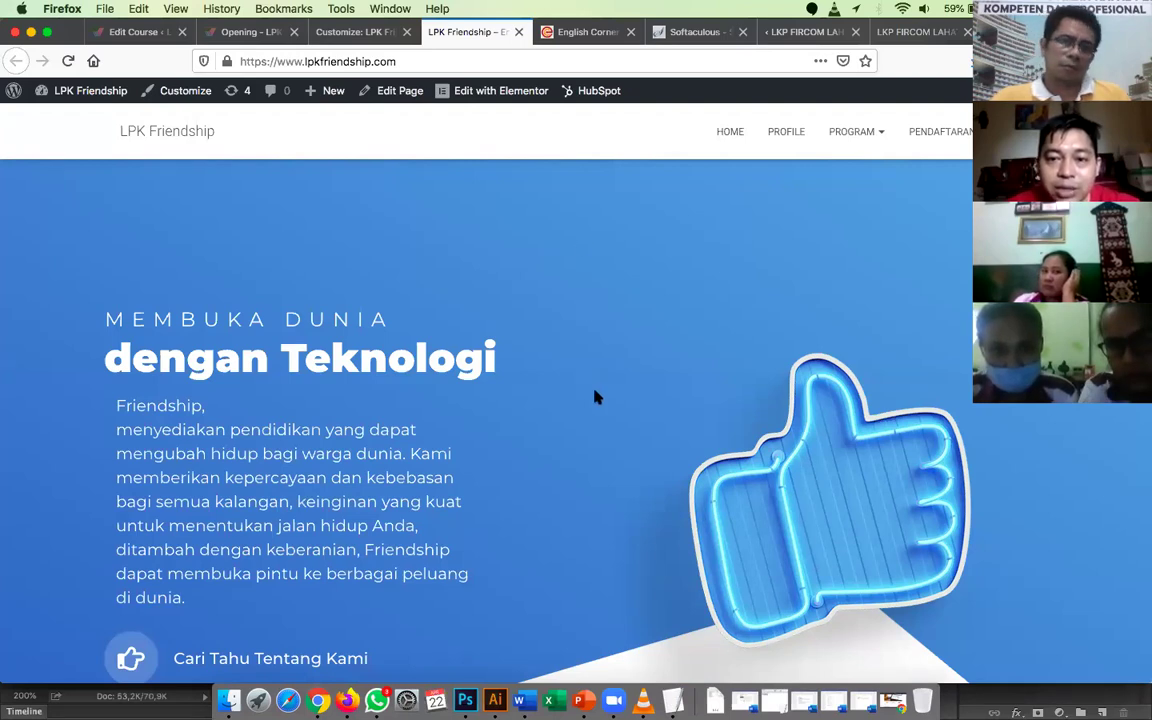
pyautogui.scroll(-4, 595, 397)
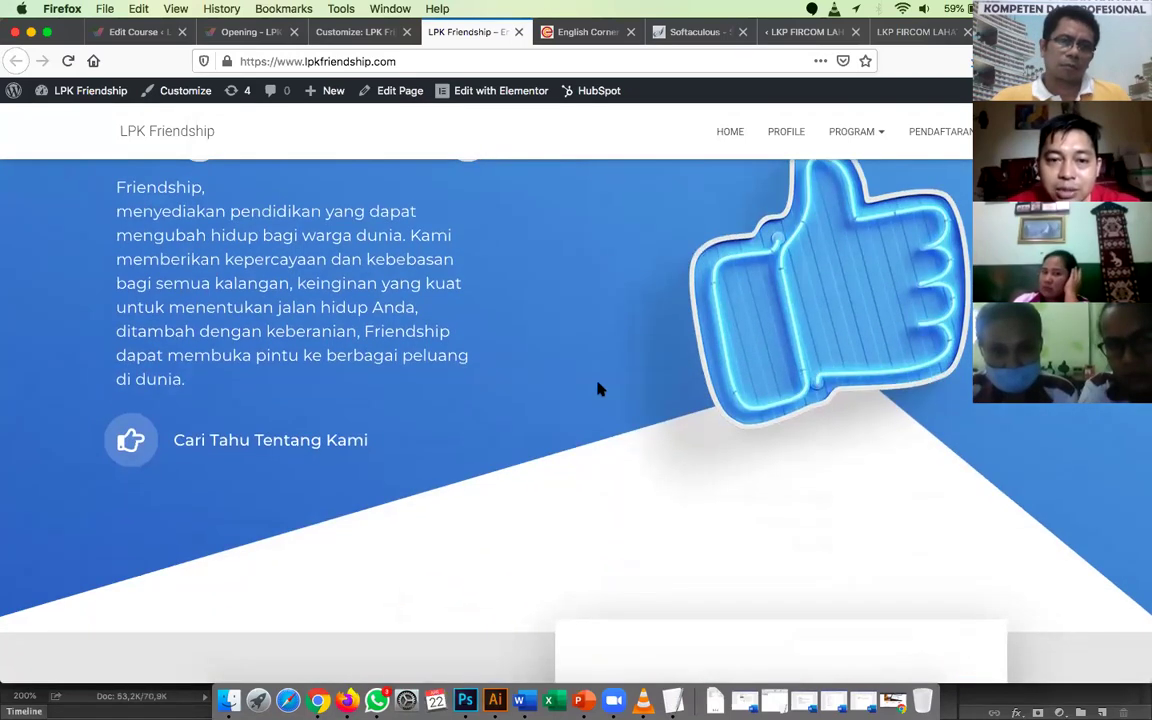
pyautogui.scroll(-5, 620, 350)
pyautogui.moveTo(842, 148)
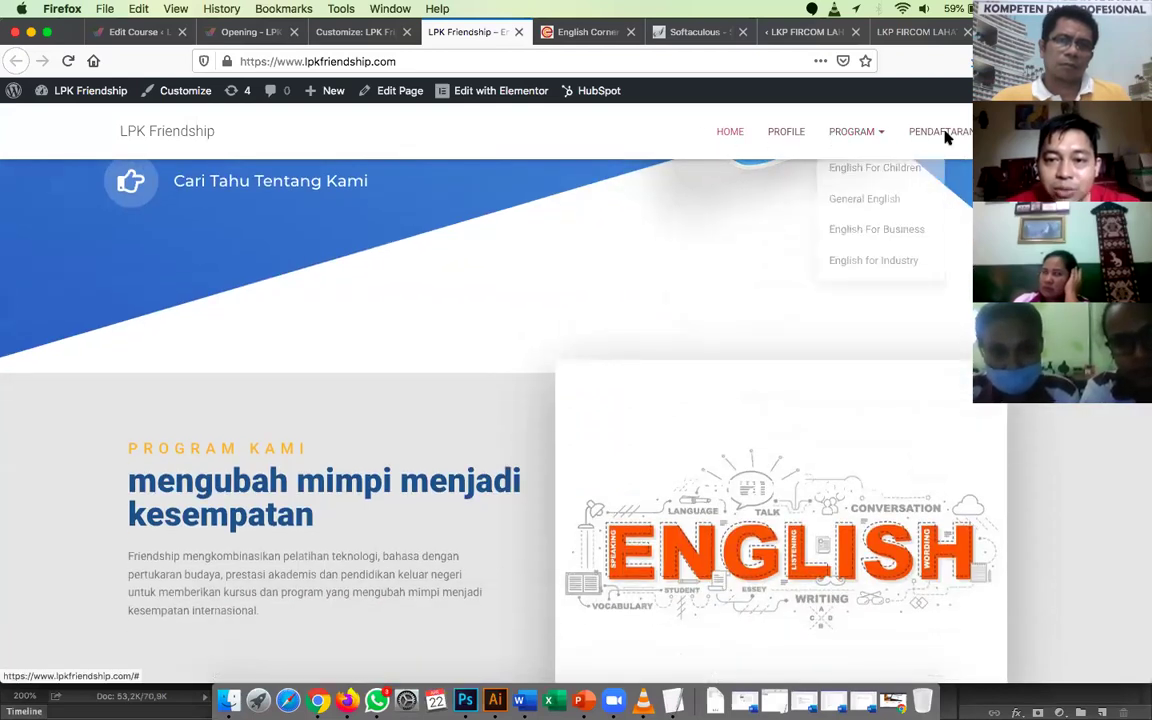
pyautogui.scroll(-5, 695, 270)
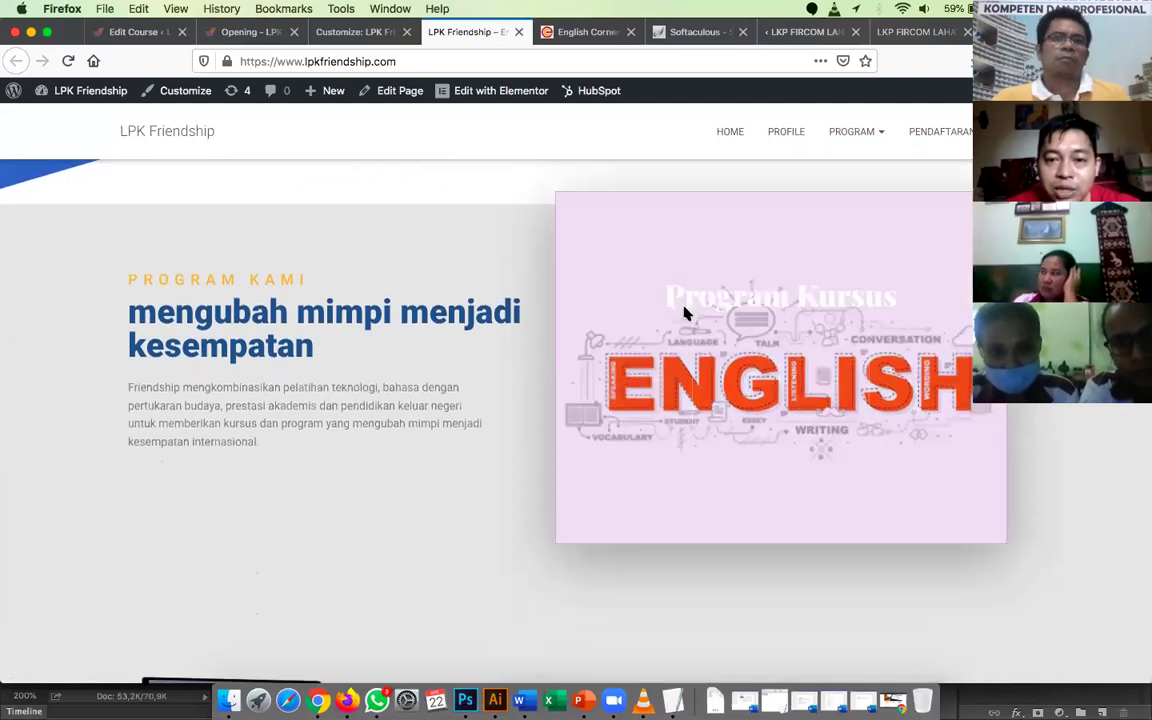
pyautogui.scroll(-3, 686, 311)
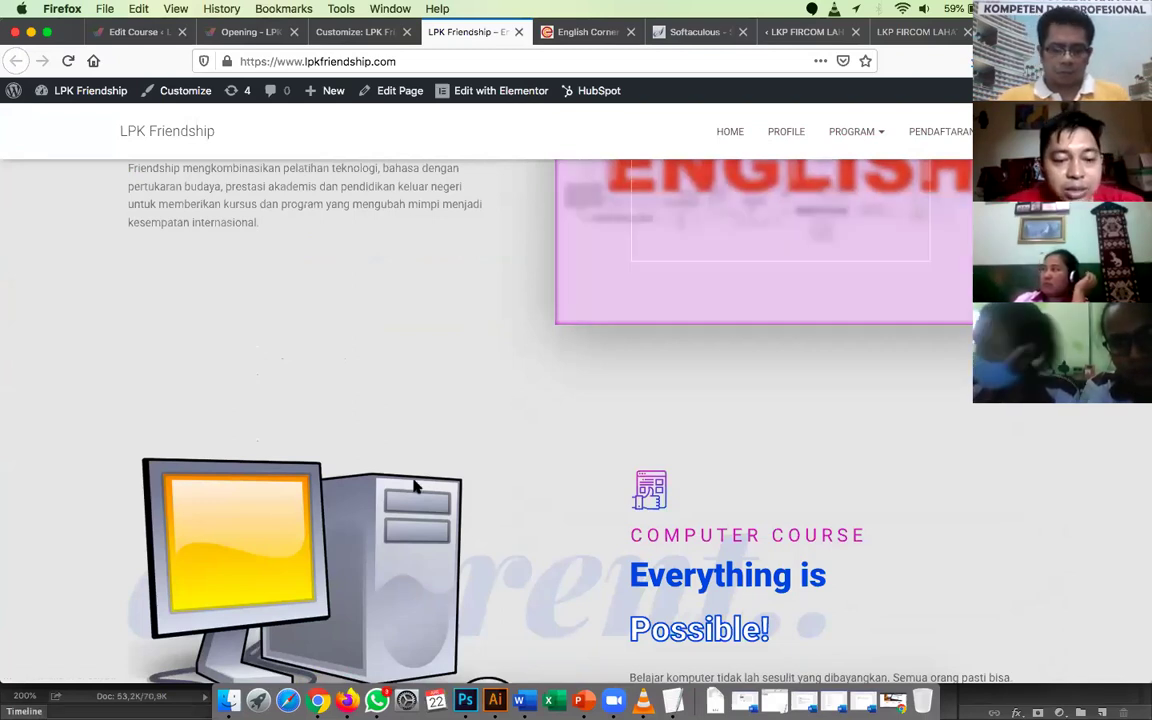
# - In Chrome, switch to the Hybrid Learning dashboard and view its profile login page
pyautogui.click(316, 700)
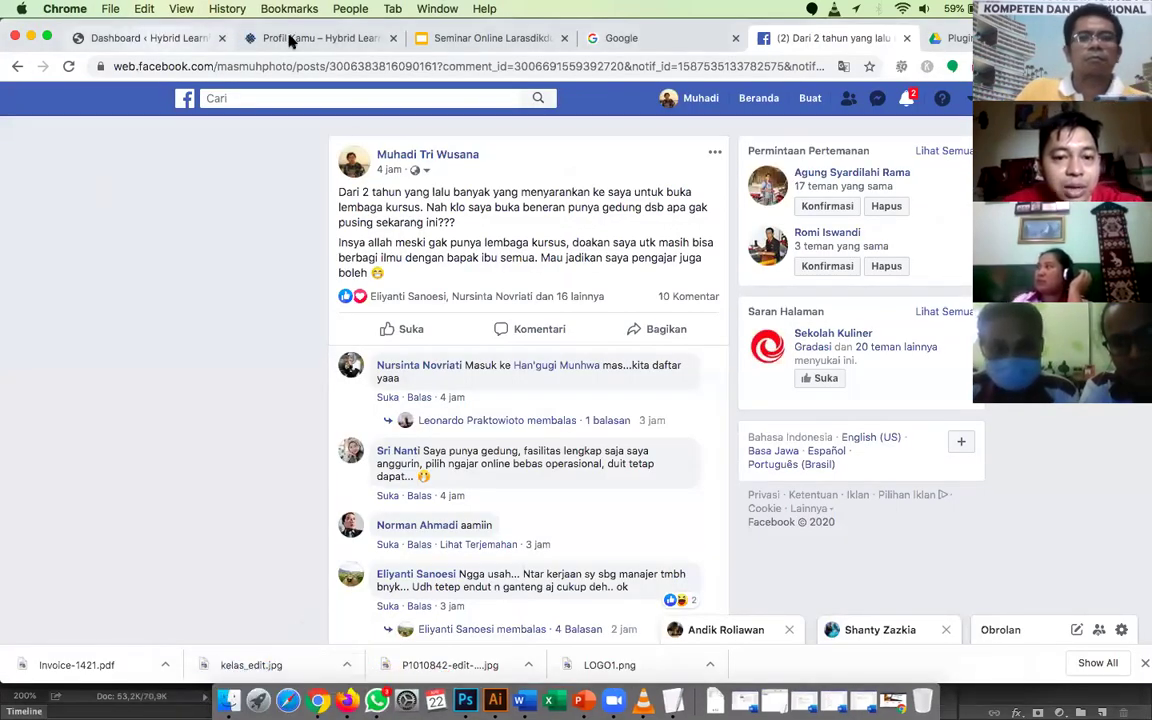
pyautogui.click(205, 38)
pyautogui.click(290, 38)
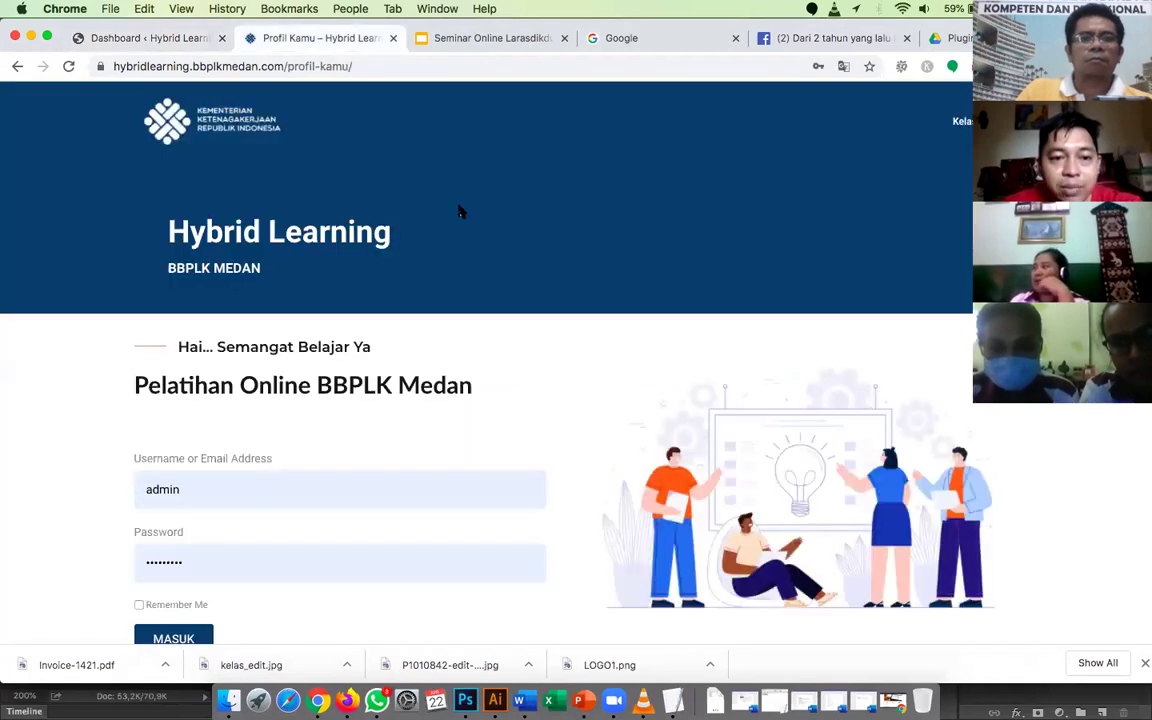
pyautogui.scroll(-5, 676, 210)
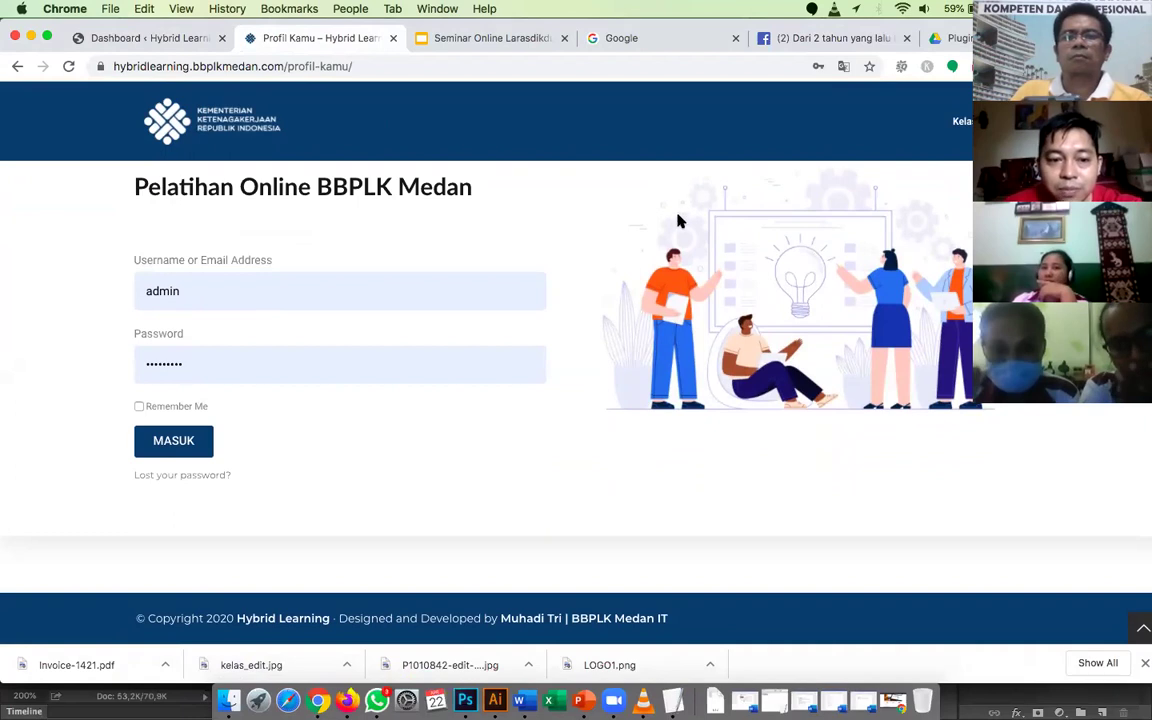
pyautogui.scroll(3, 575, 268)
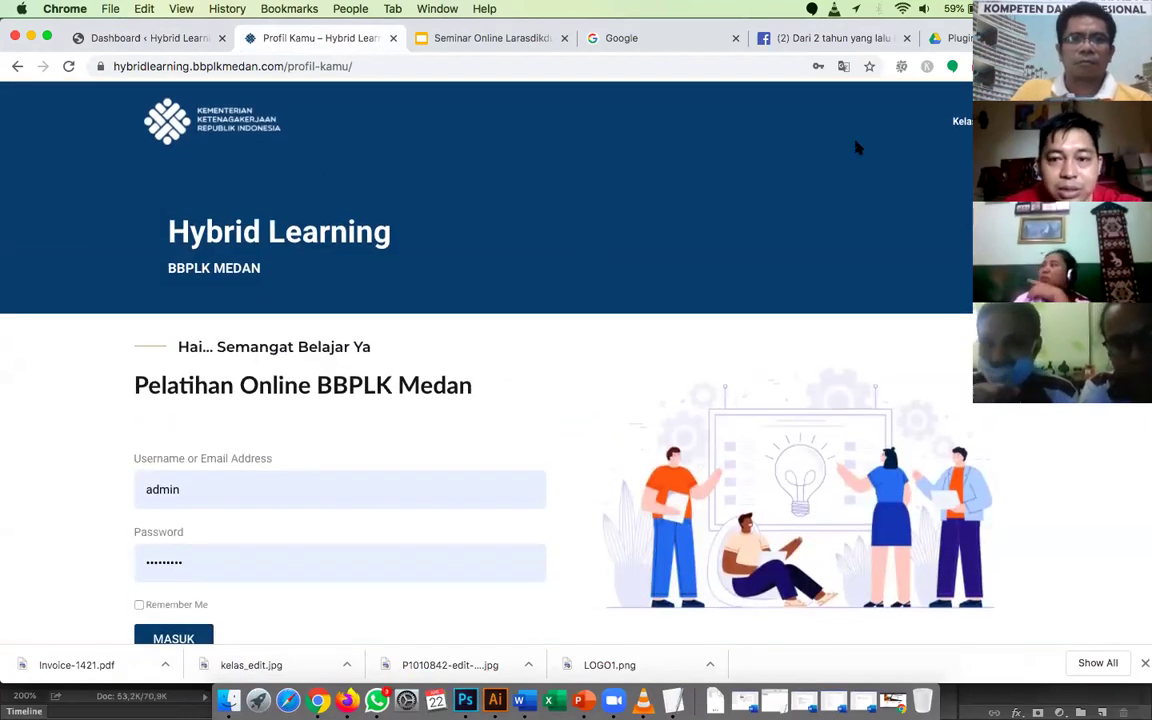
# - Open the Hybrid Learning homepage and scroll through its course cards and training programme section
pyautogui.click(203, 125)
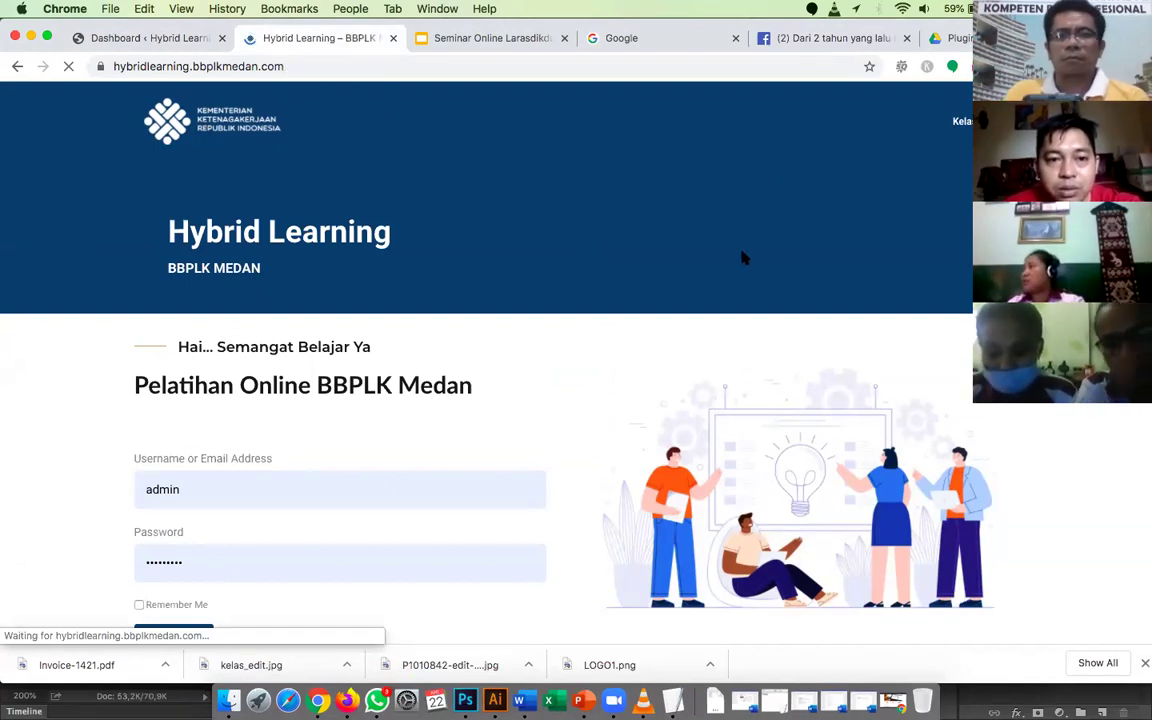
pyautogui.scroll(-5, 743, 258)
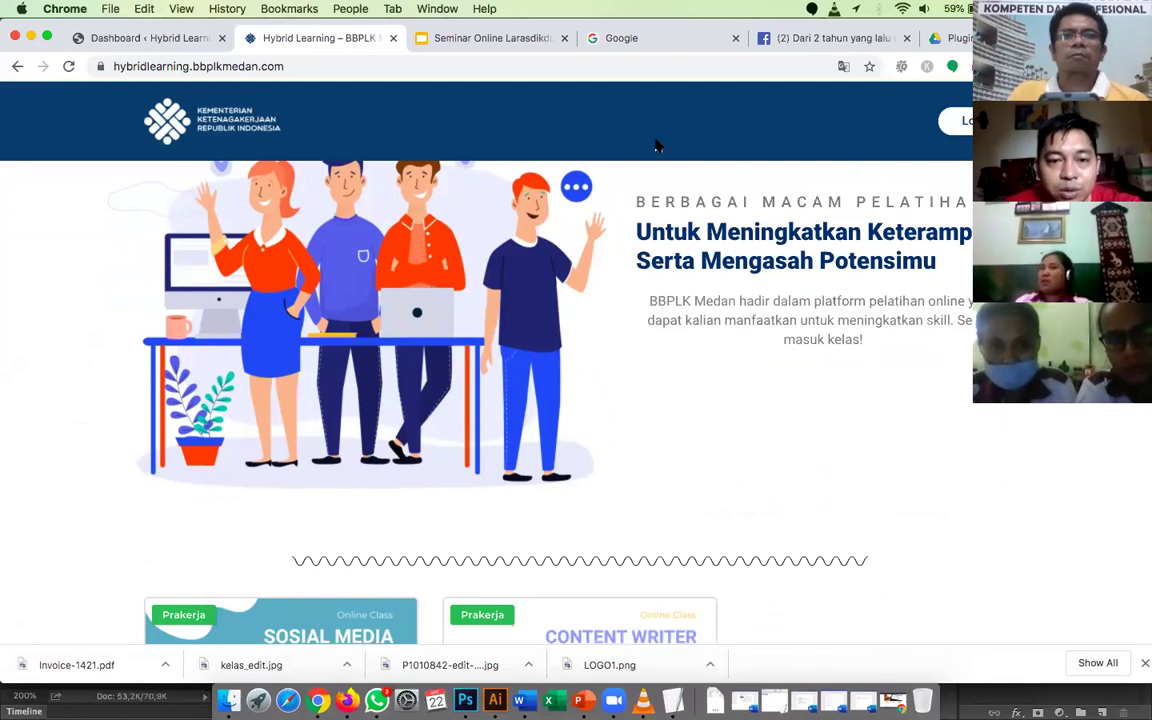
pyautogui.scroll(-2, 560, 268)
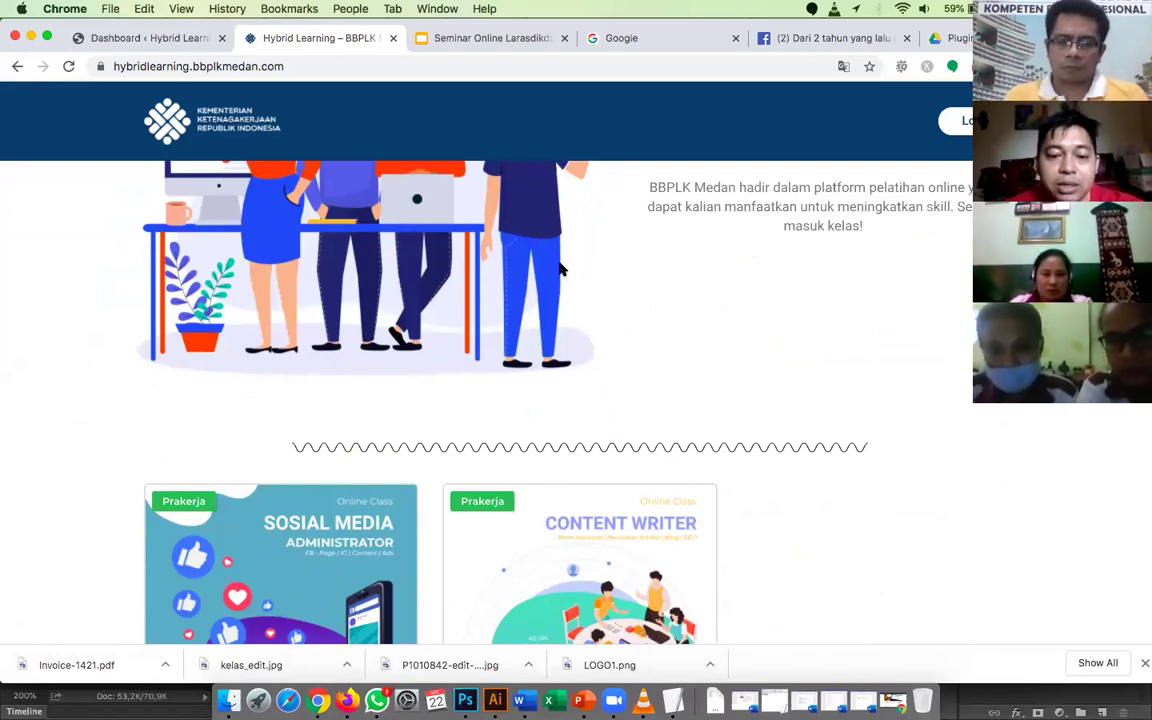
pyautogui.scroll(-15, 560, 268)
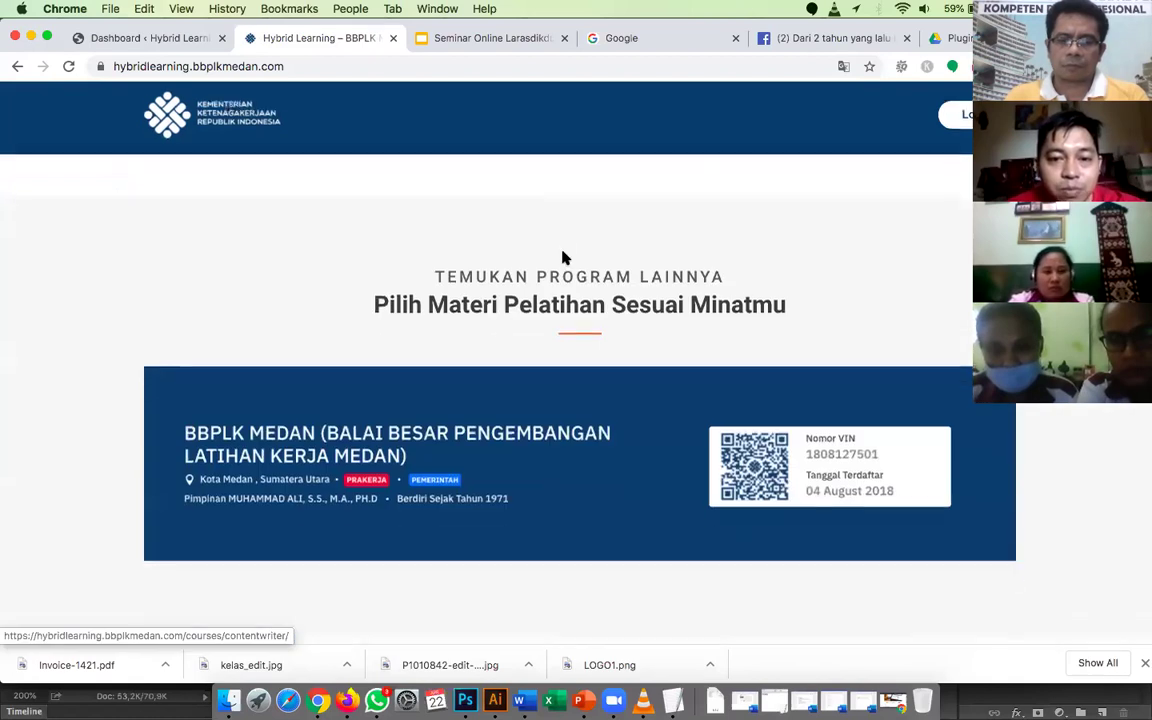
pyautogui.scroll(9, 563, 258)
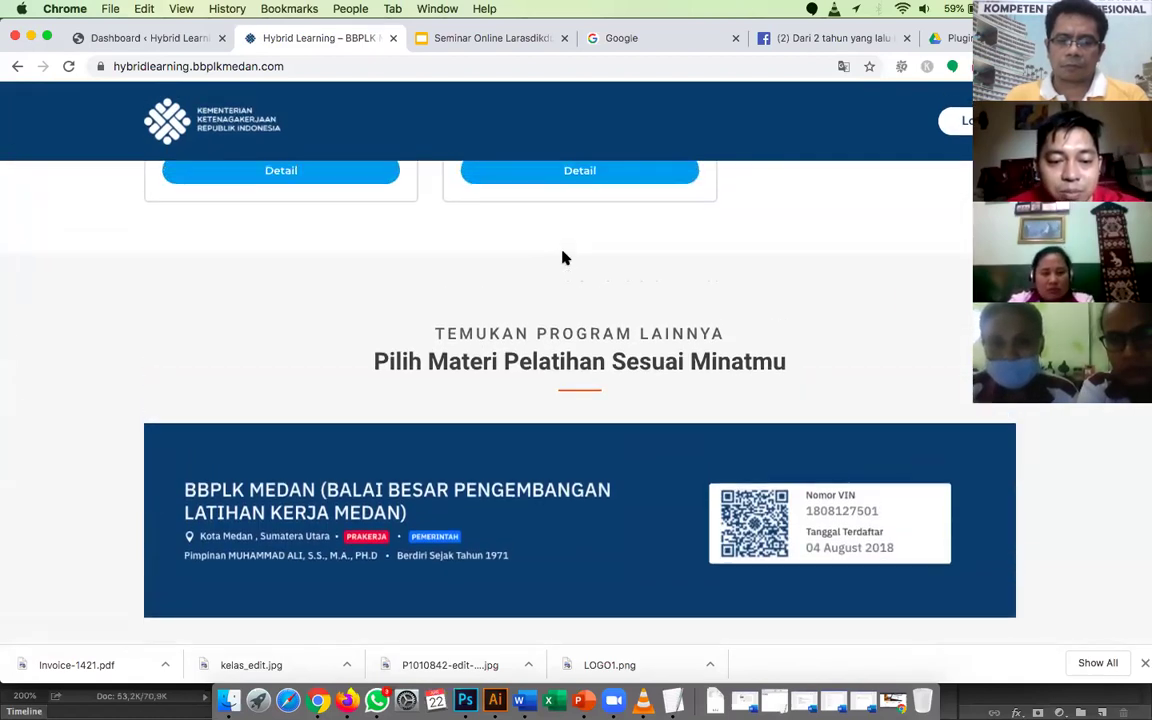
pyautogui.scroll(10, 563, 258)
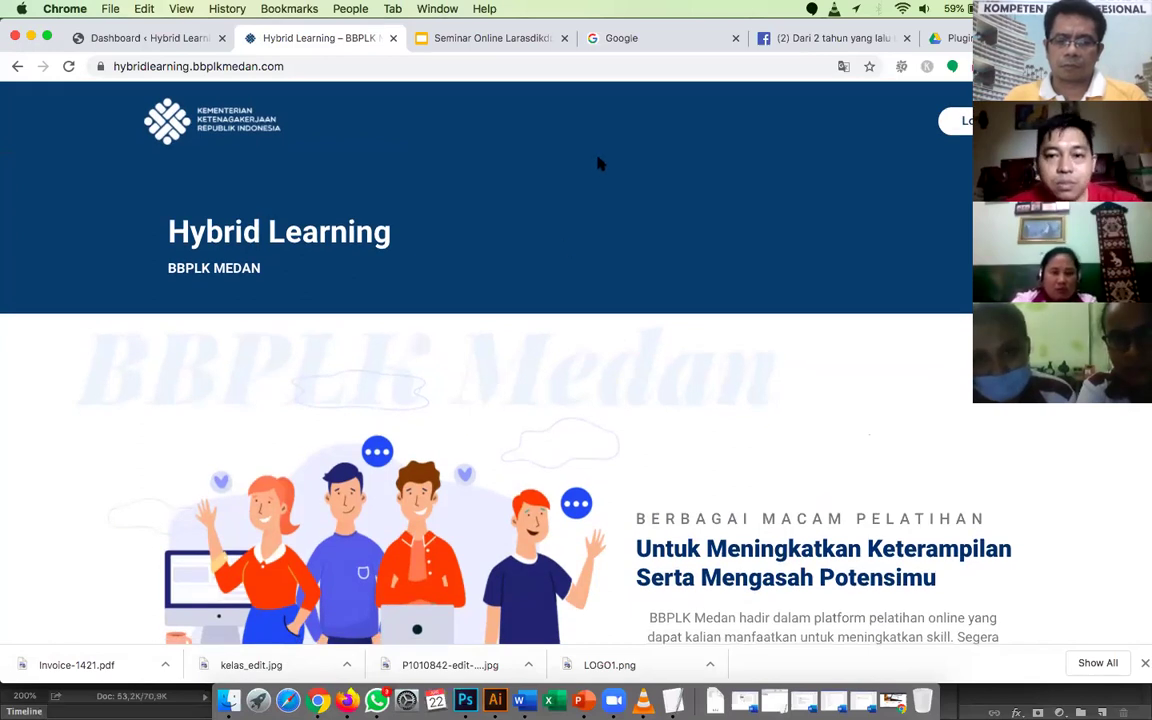
pyautogui.click(345, 690)
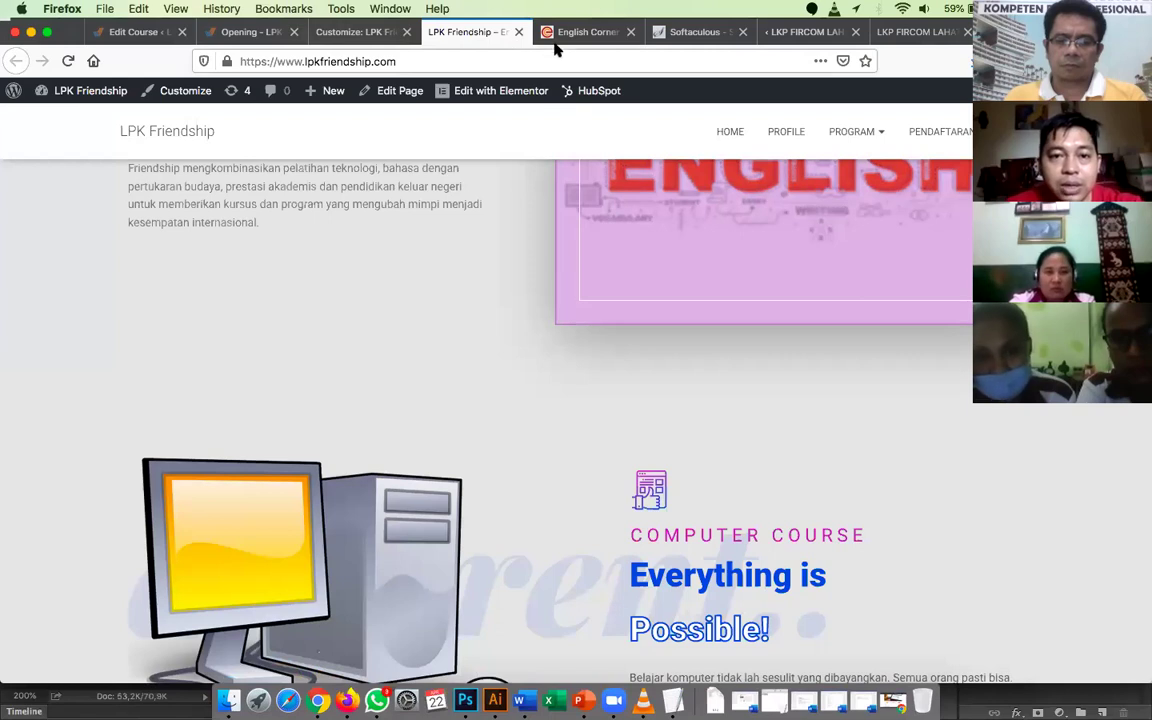
# - Open Tampilan > Tema on LKP FIRCOM LAHAT, showing 13 themes with Education Learning active
pyautogui.click(795, 33)
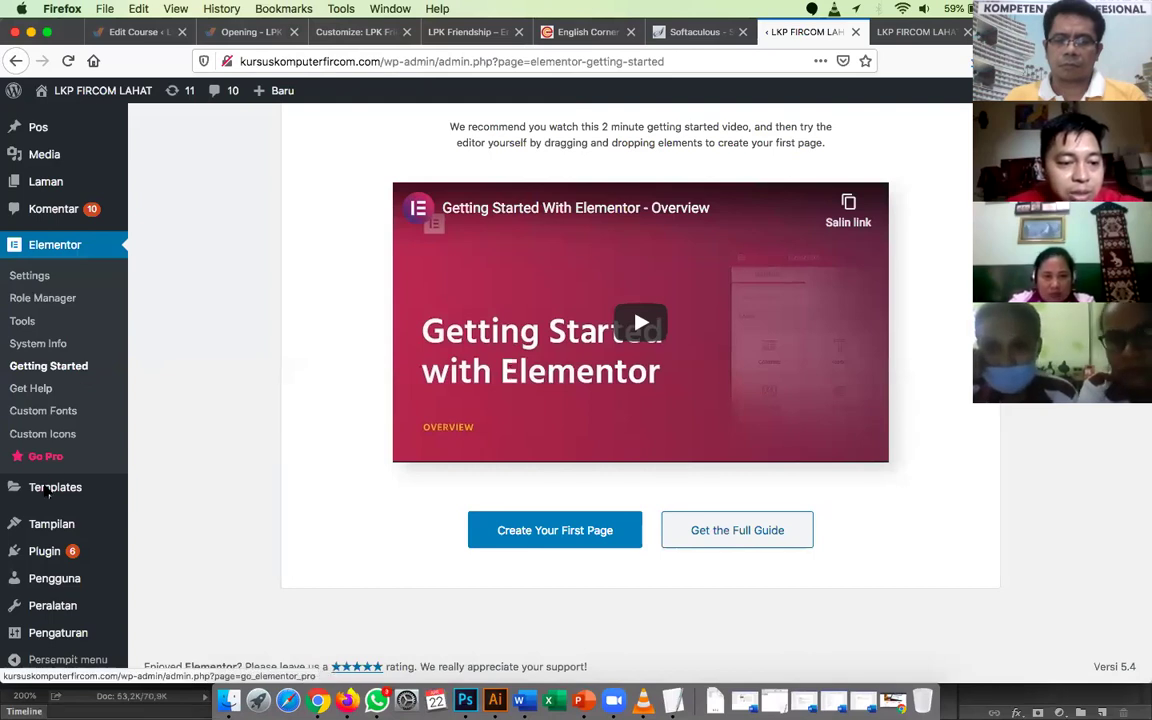
pyautogui.moveTo(47, 489)
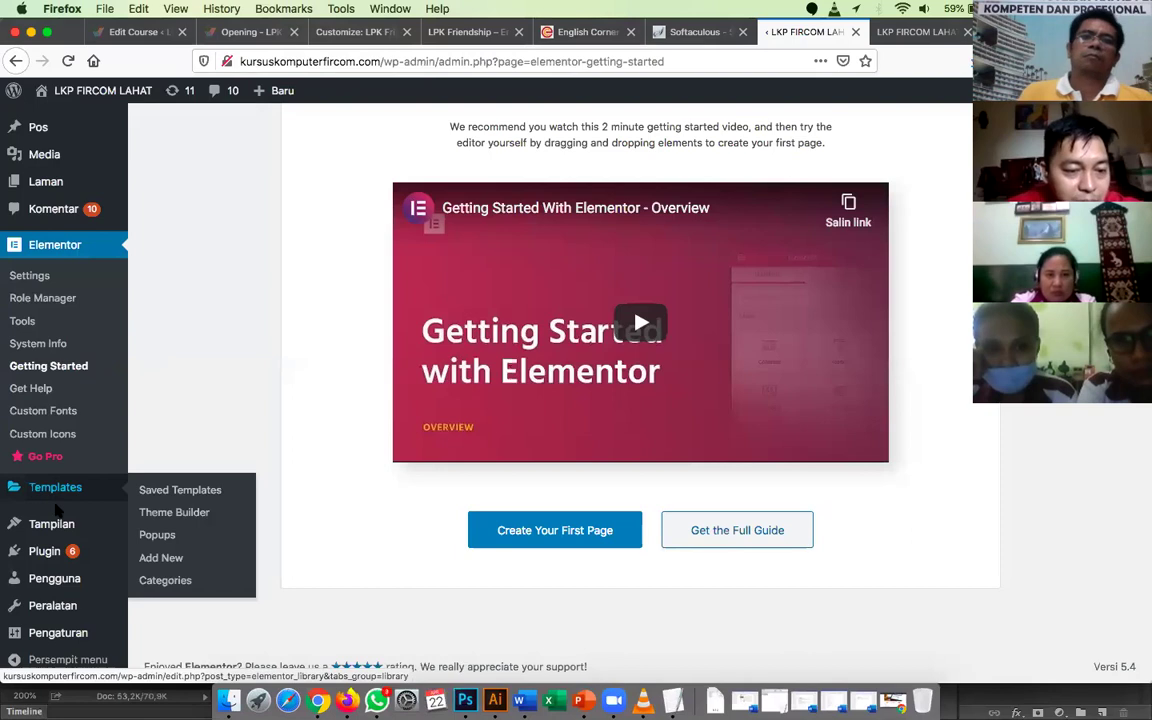
pyautogui.moveTo(47, 528)
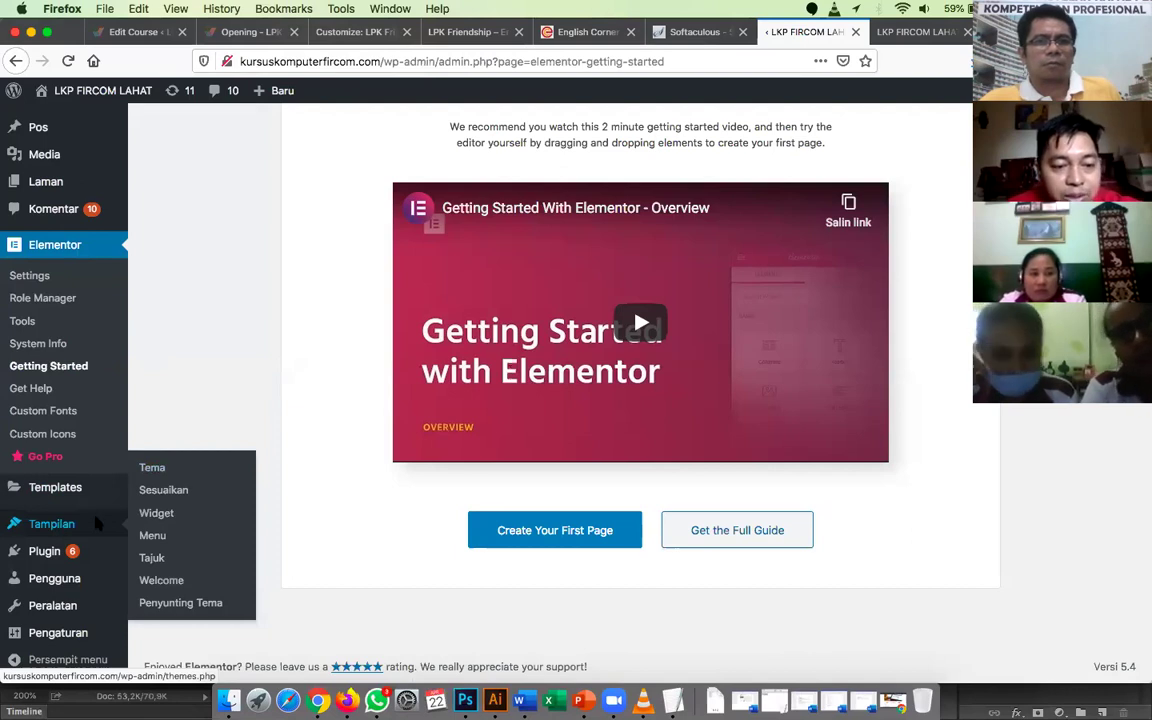
pyautogui.click(150, 467)
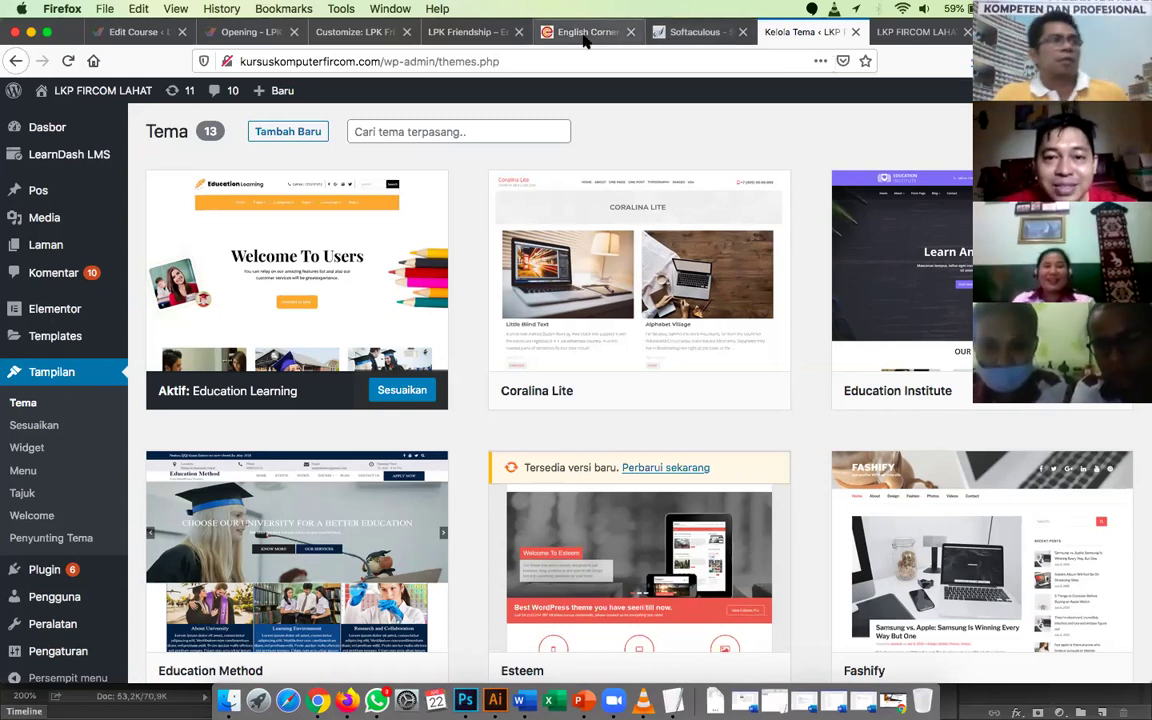
# - Cycle through the English Corner, Softaculous and themes tabs, then open the Content Writer course editor
pyautogui.click(586, 33)
pyautogui.click(697, 33)
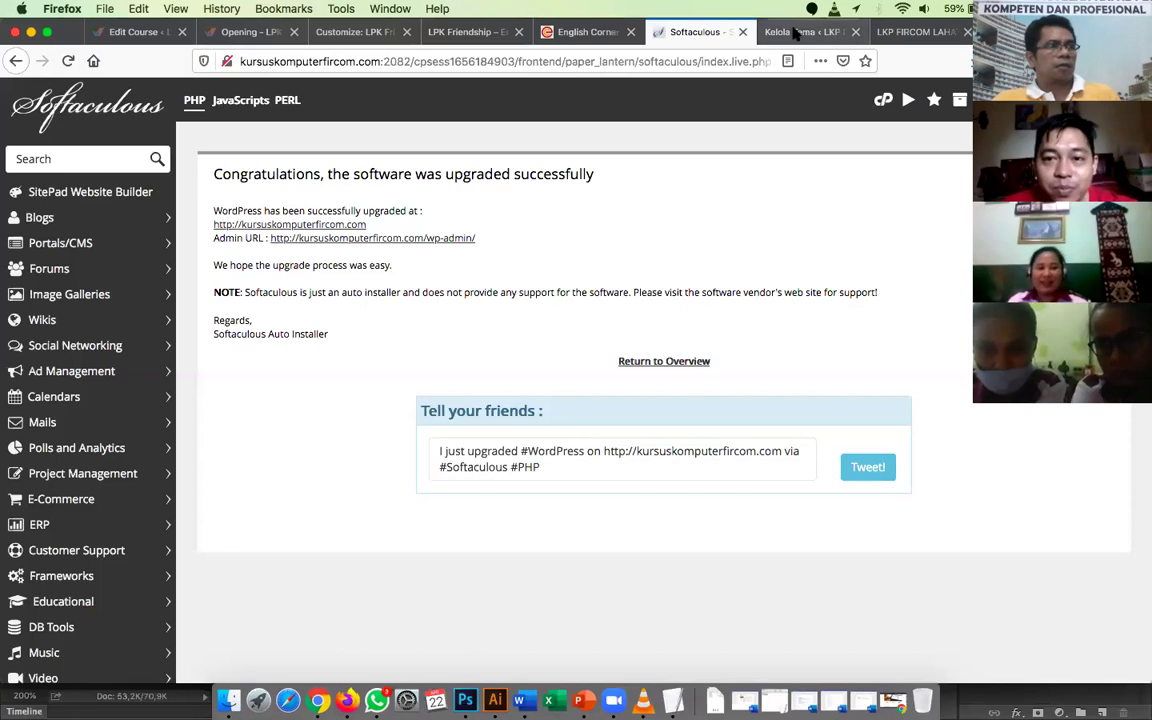
pyautogui.click(790, 36)
pyautogui.moveTo(665, 280)
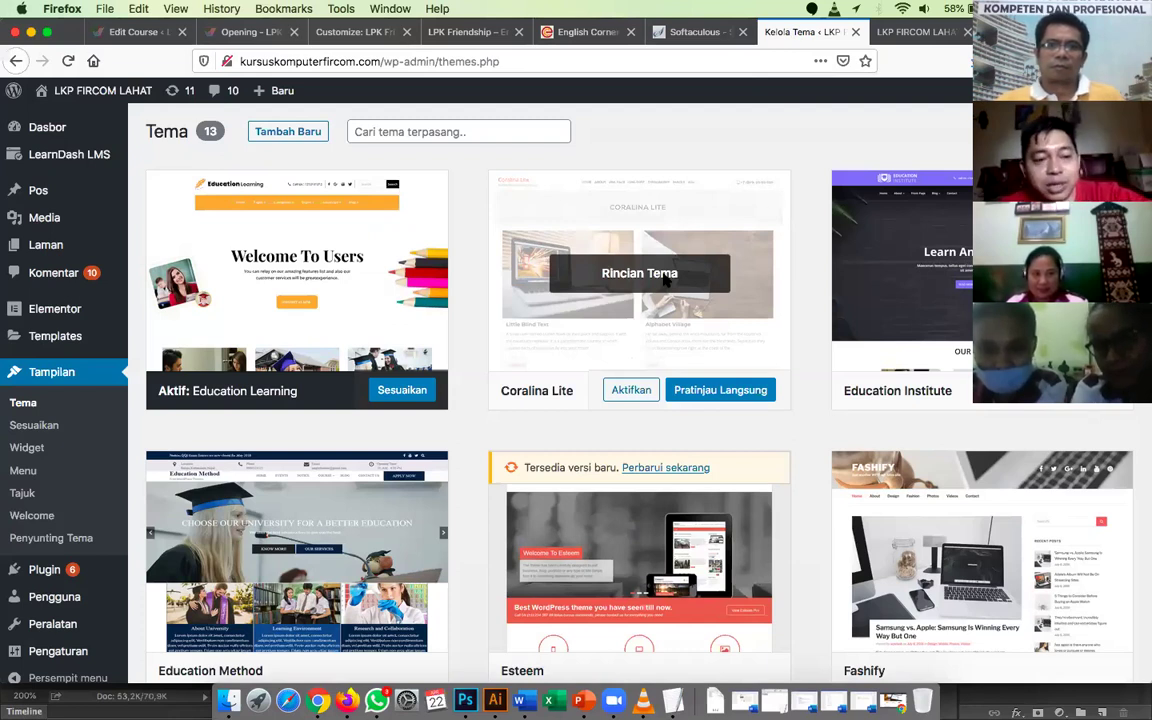
pyautogui.click(140, 33)
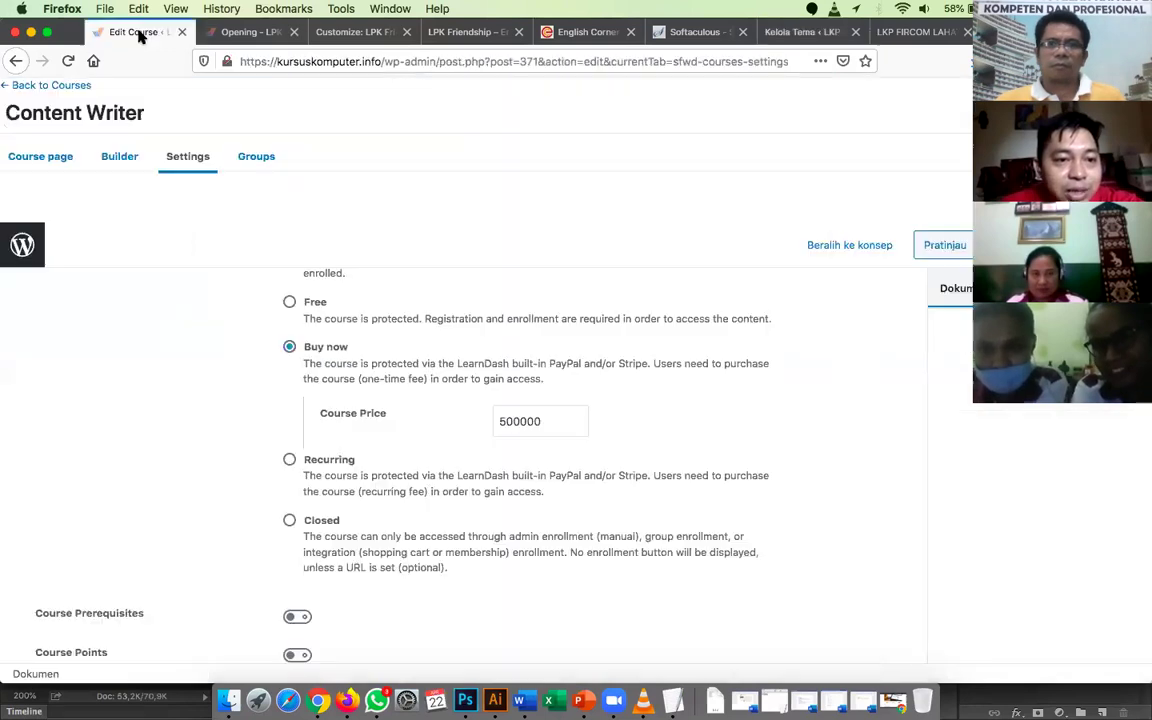
# - Return to the LPK WIDYA LearnDash courses list and open a blank new tab
pyautogui.click(40, 86)
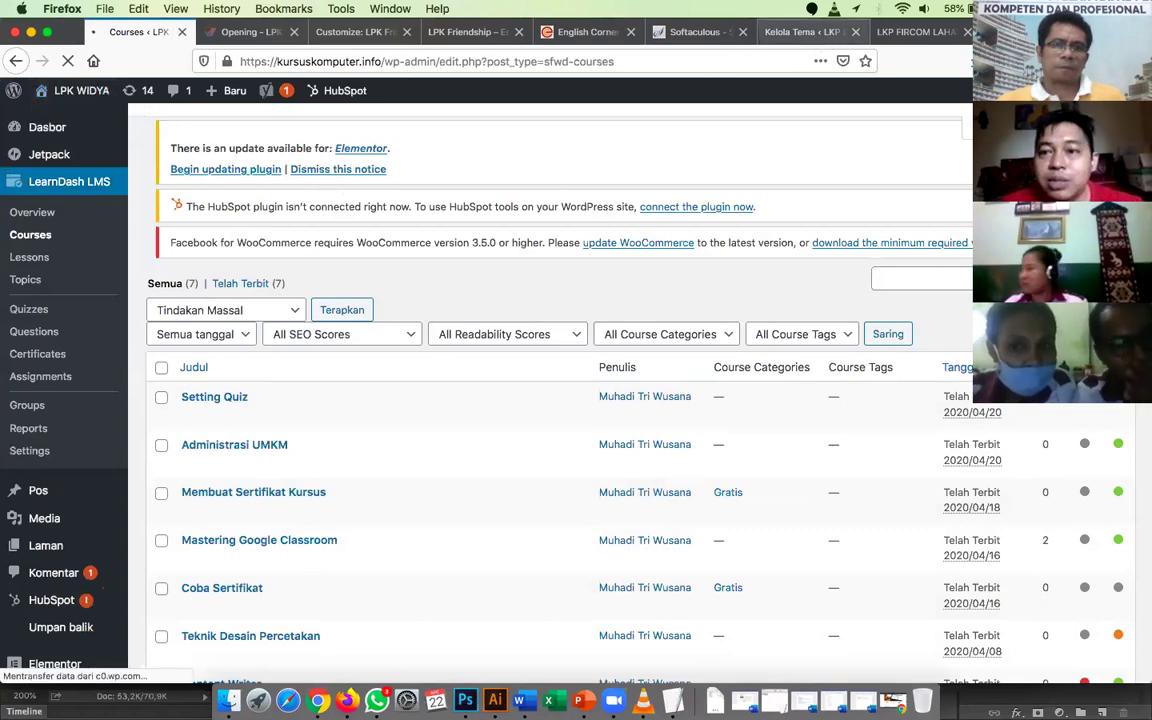
pyautogui.press('super+t')
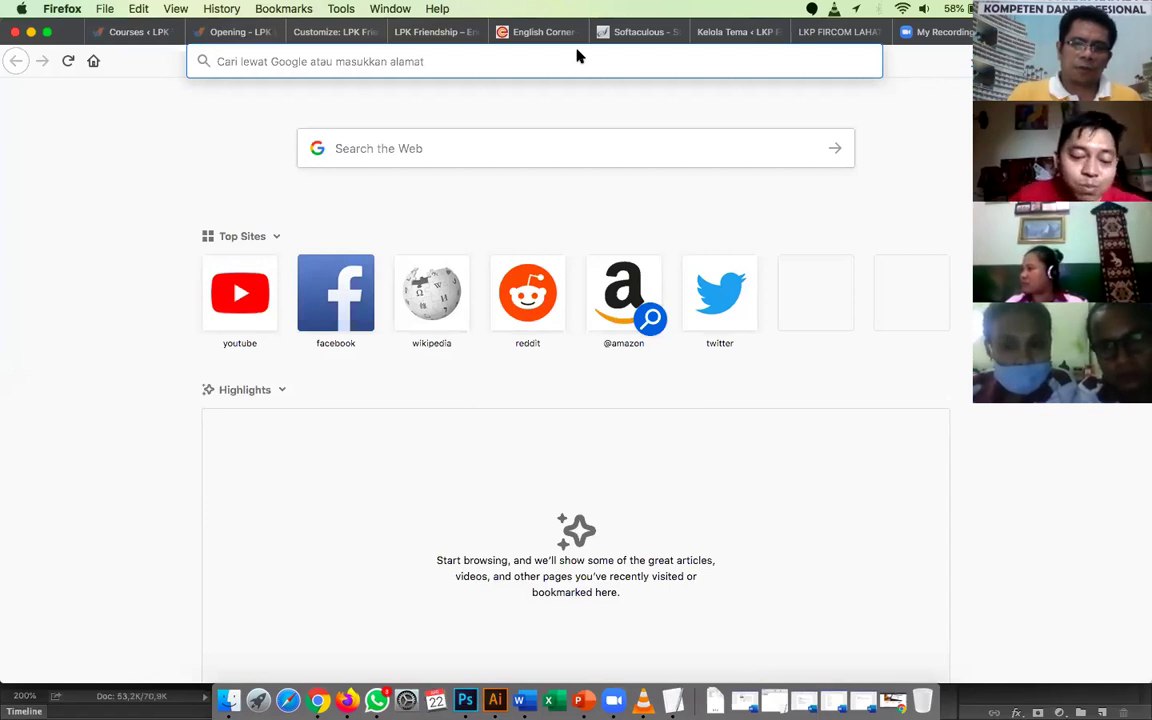
# - Search Google for 'elementor pro pricing', open Elementor's pricing page, then return to the Courses tab
pyautogui.write('w')
pyautogui.press('BackSpace')
pyautogui.press('BackSpace')
pyautogui.write('eleme')
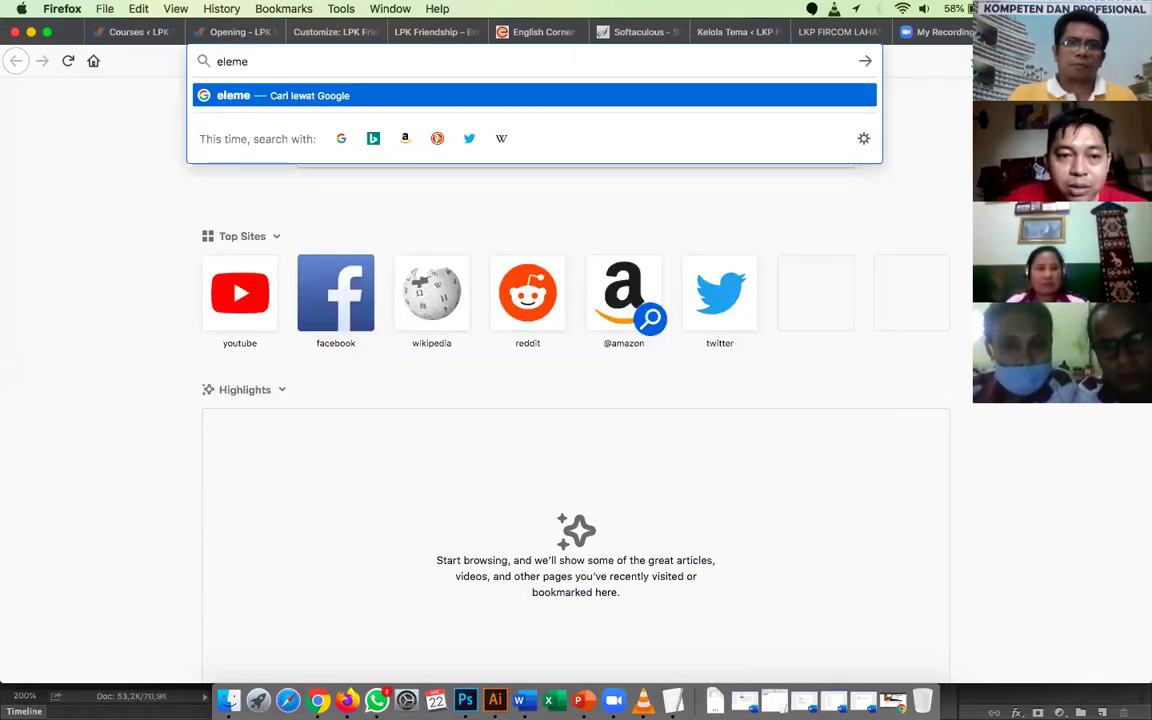
pyautogui.press('BackSpace')
pyautogui.write('en')
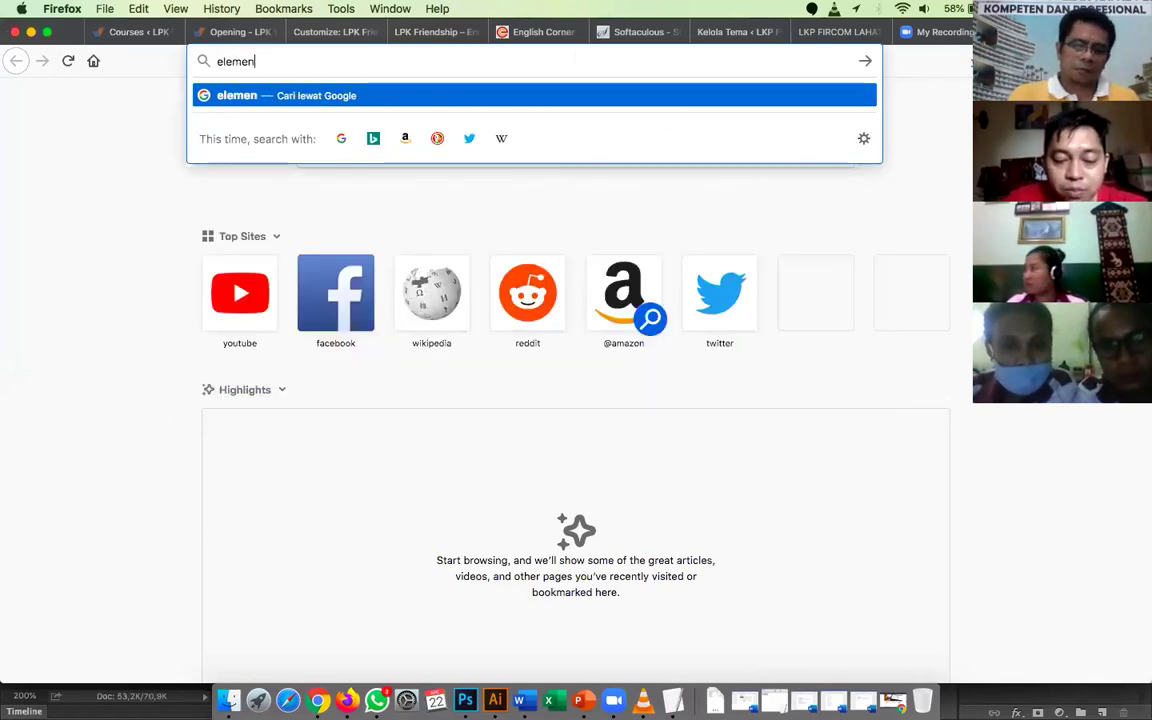
pyautogui.write('tor pro pr')
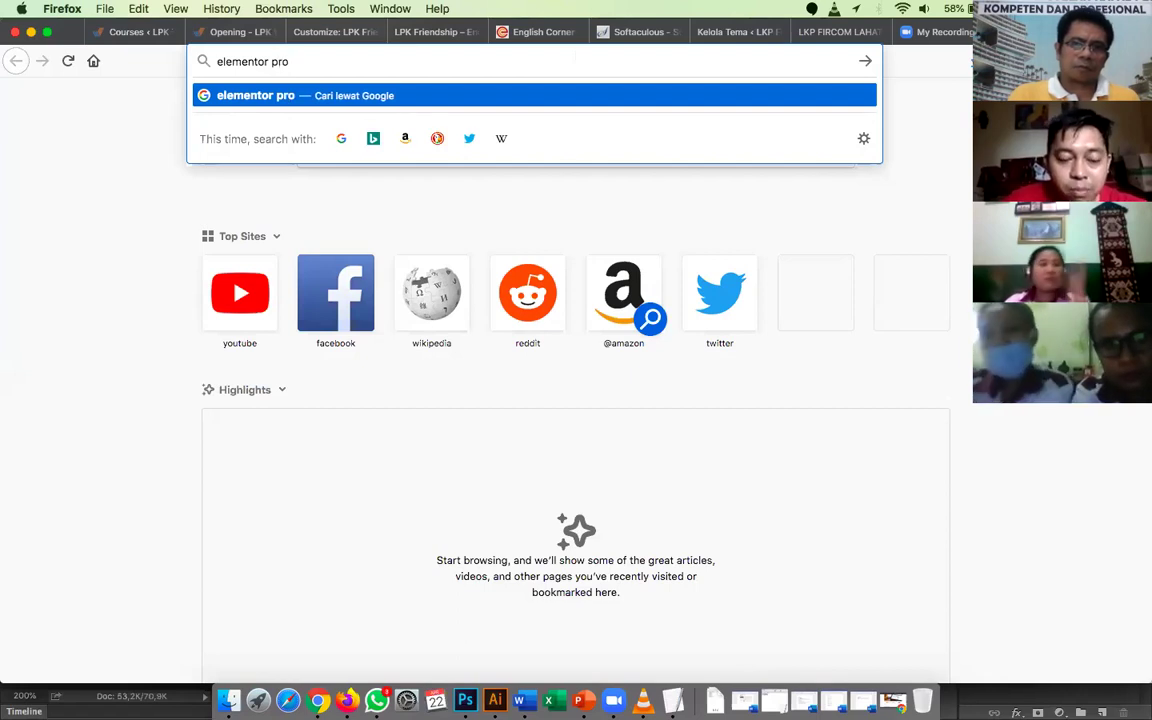
pyautogui.write('icing')
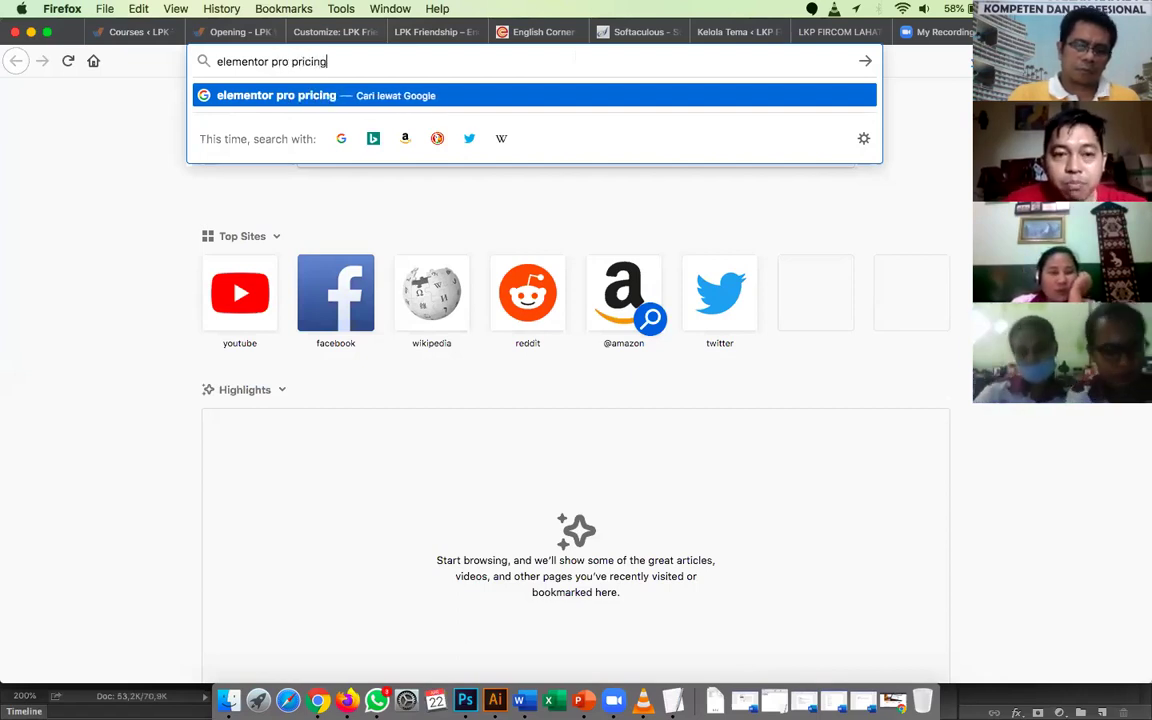
pyautogui.press('Return')
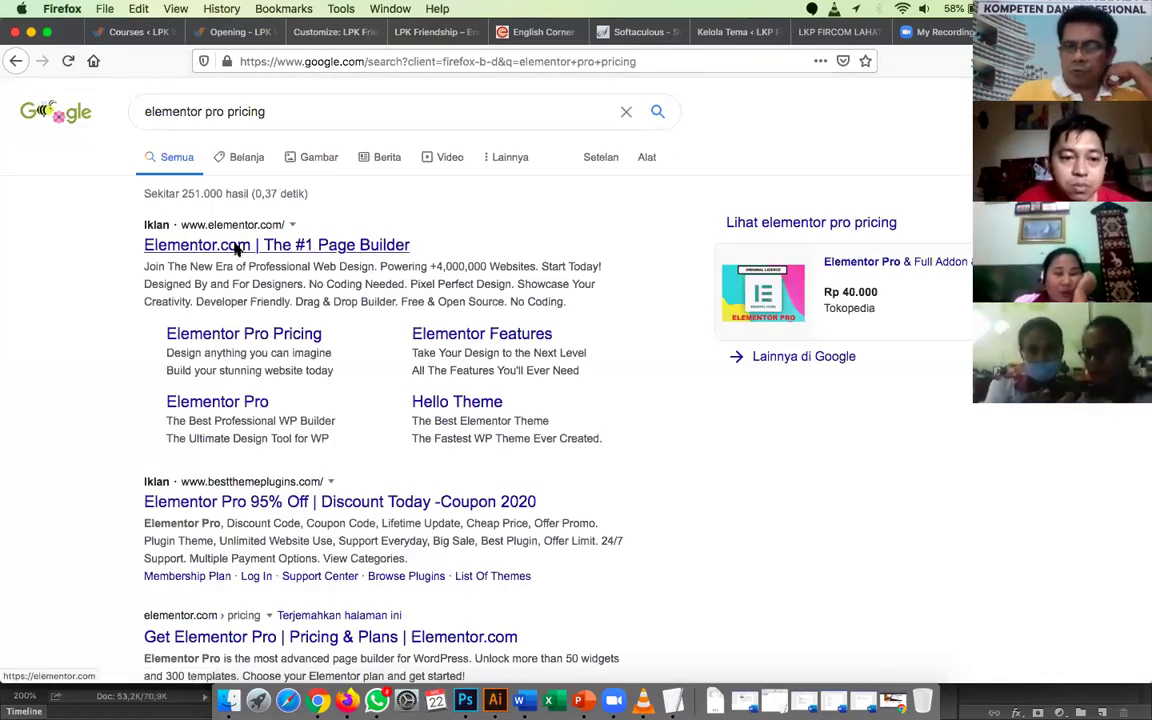
pyautogui.click(243, 333)
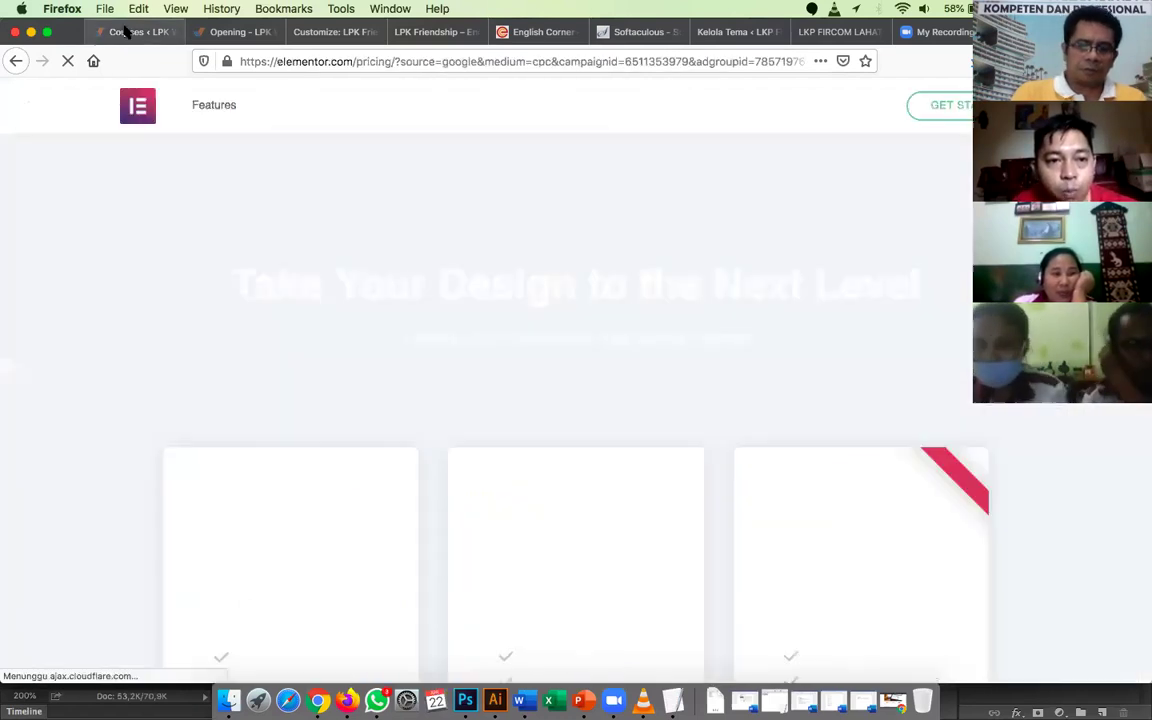
pyautogui.click(125, 32)
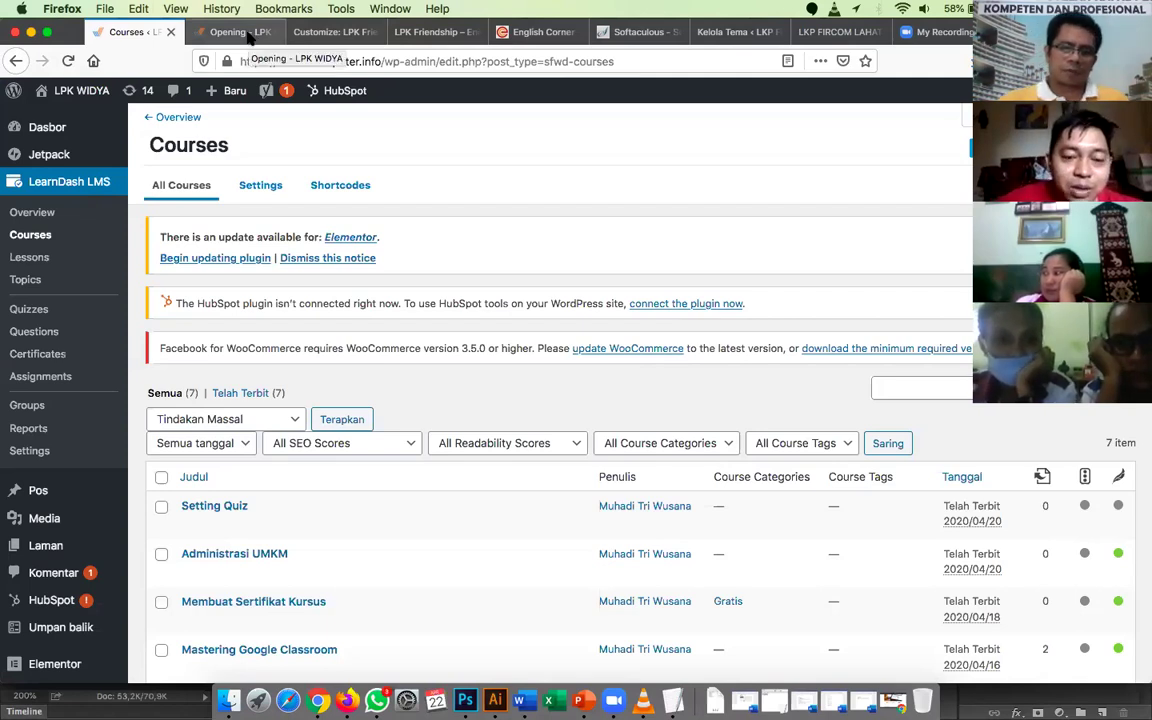
# - On the Opening lesson tab, start typing a site address, then abandon it
pyautogui.click(249, 37)
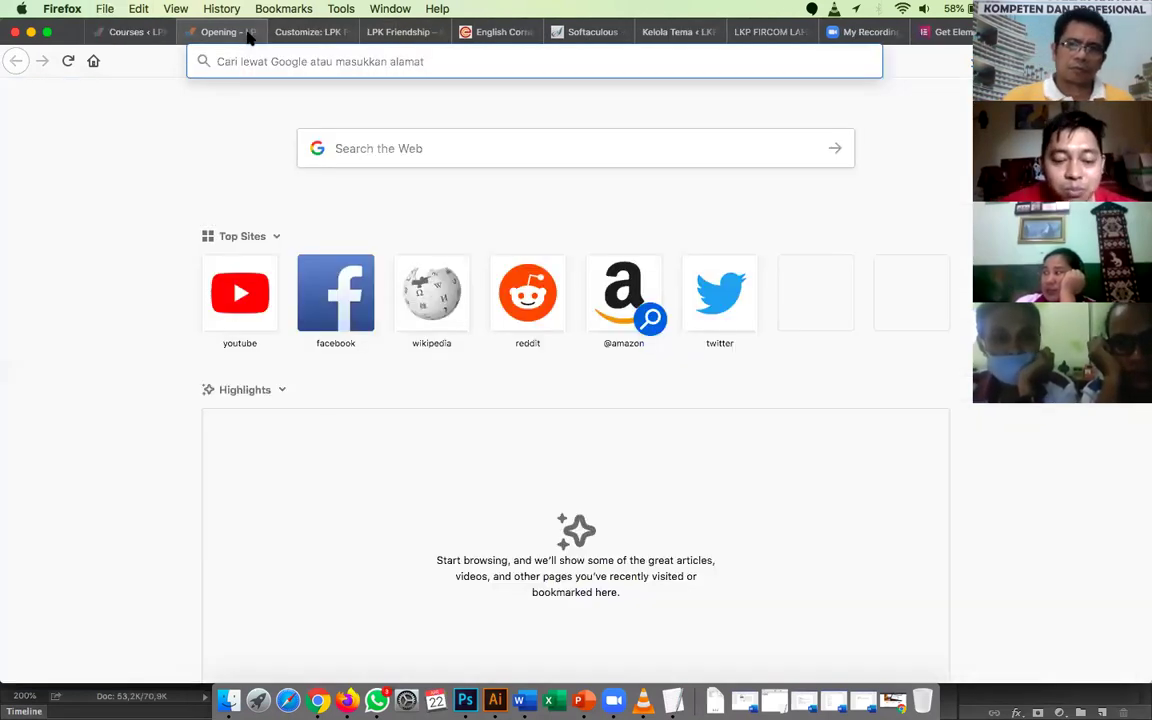
pyautogui.write('kurus')
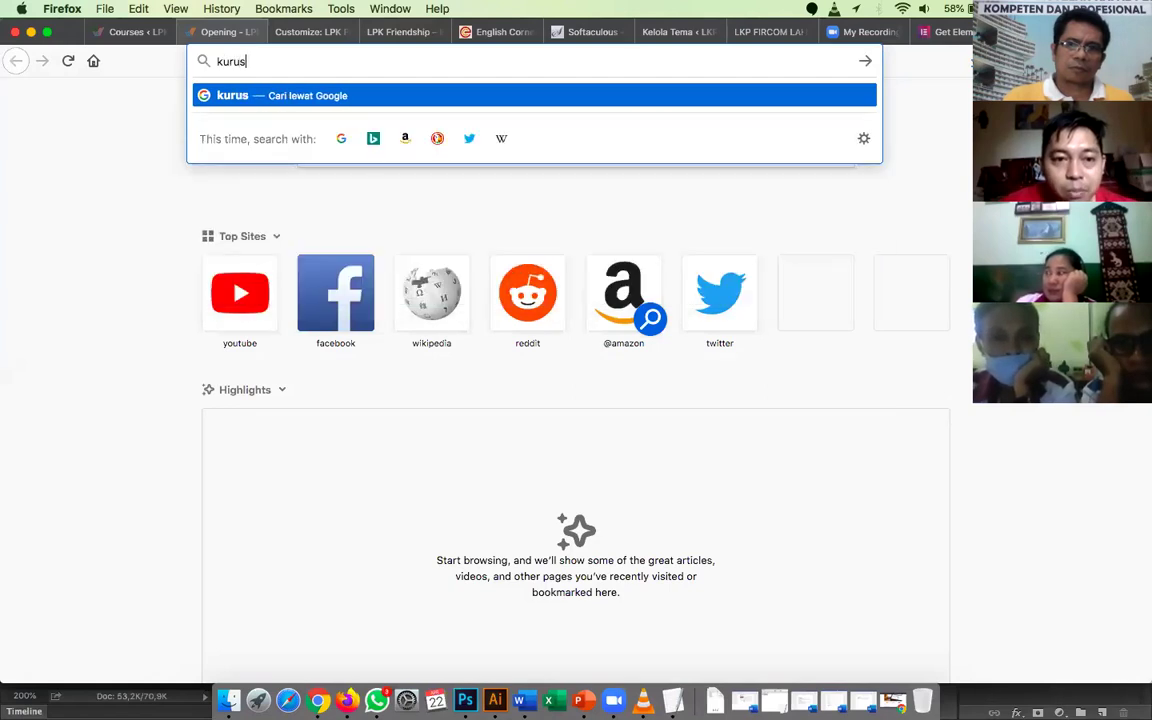
pyautogui.press('BackSpace')
pyautogui.press('BackSpace')
pyautogui.write('sus')
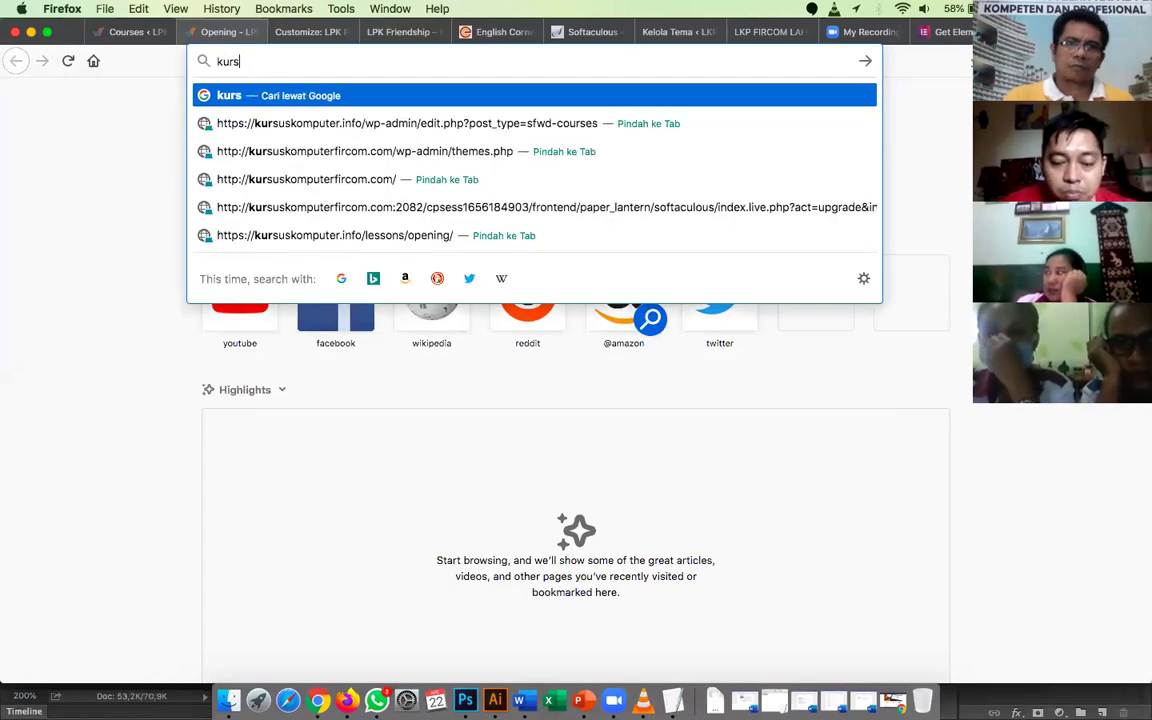
pyautogui.write('ol')
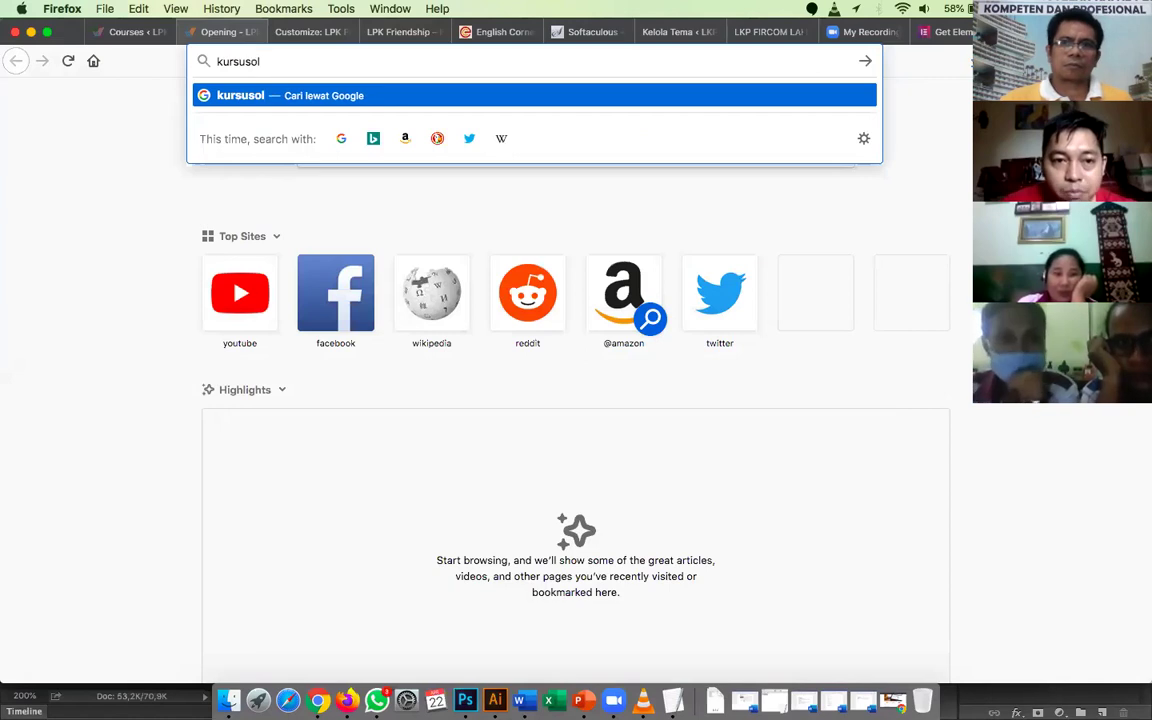
pyautogui.press('Escape')
pyautogui.press('Escape')
# - Back on the LearnDash courses list, open Elementor's License settings showing Active status
pyautogui.click(115, 35)
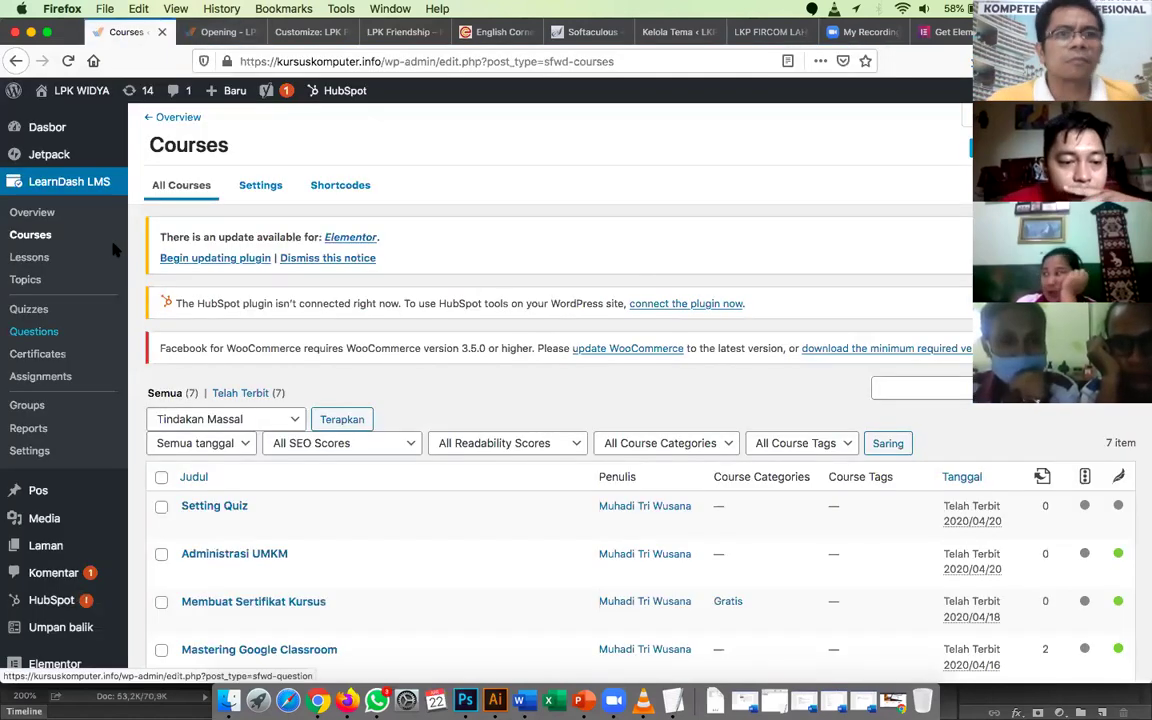
pyautogui.scroll(-5, 92, 427)
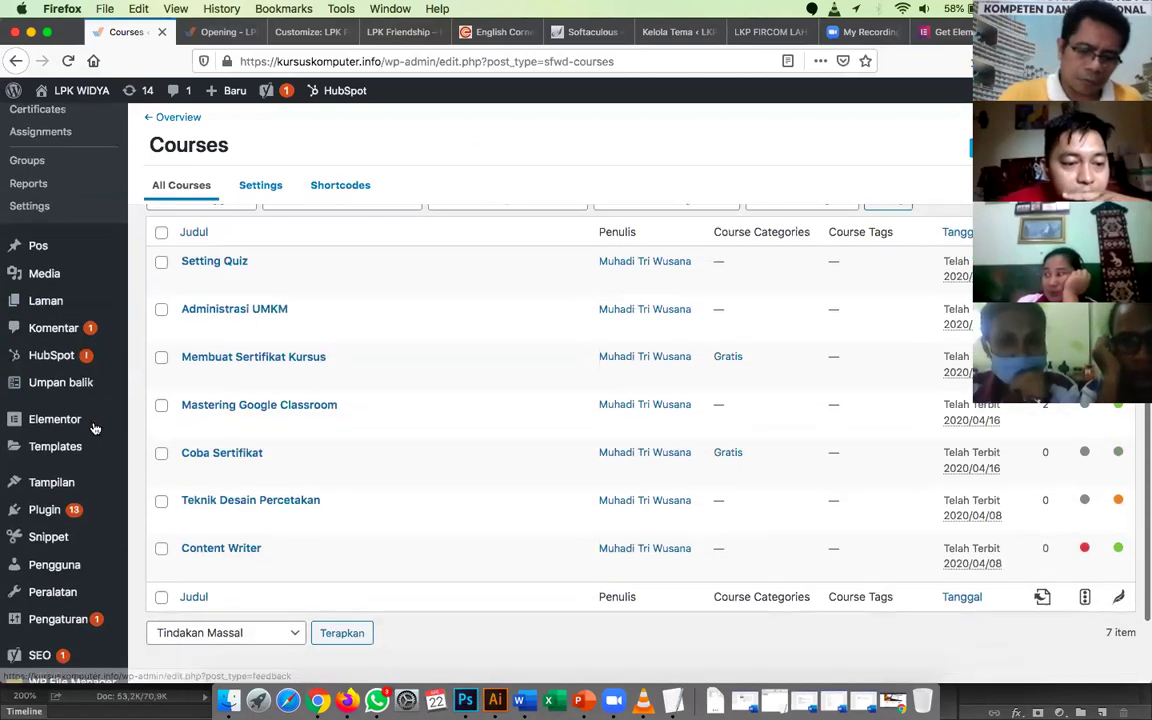
pyautogui.scroll(5, 92, 427)
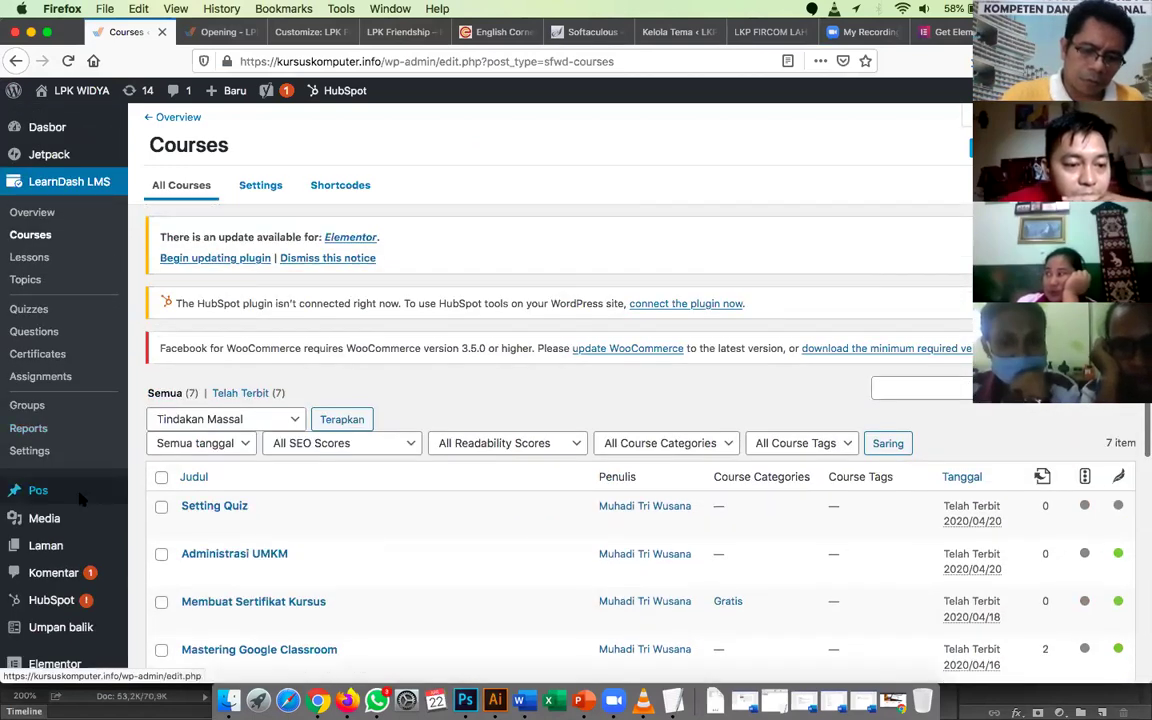
pyautogui.scroll(-1, 69, 438)
pyautogui.scroll(-1, 77, 560)
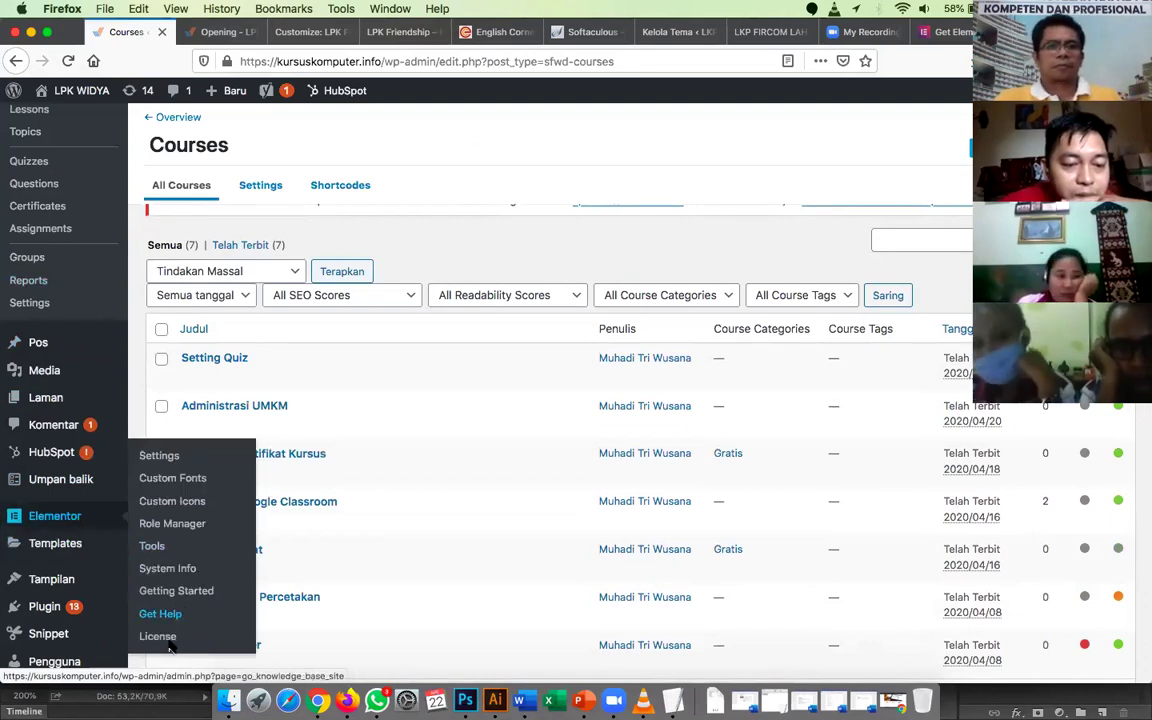
pyautogui.click(169, 644)
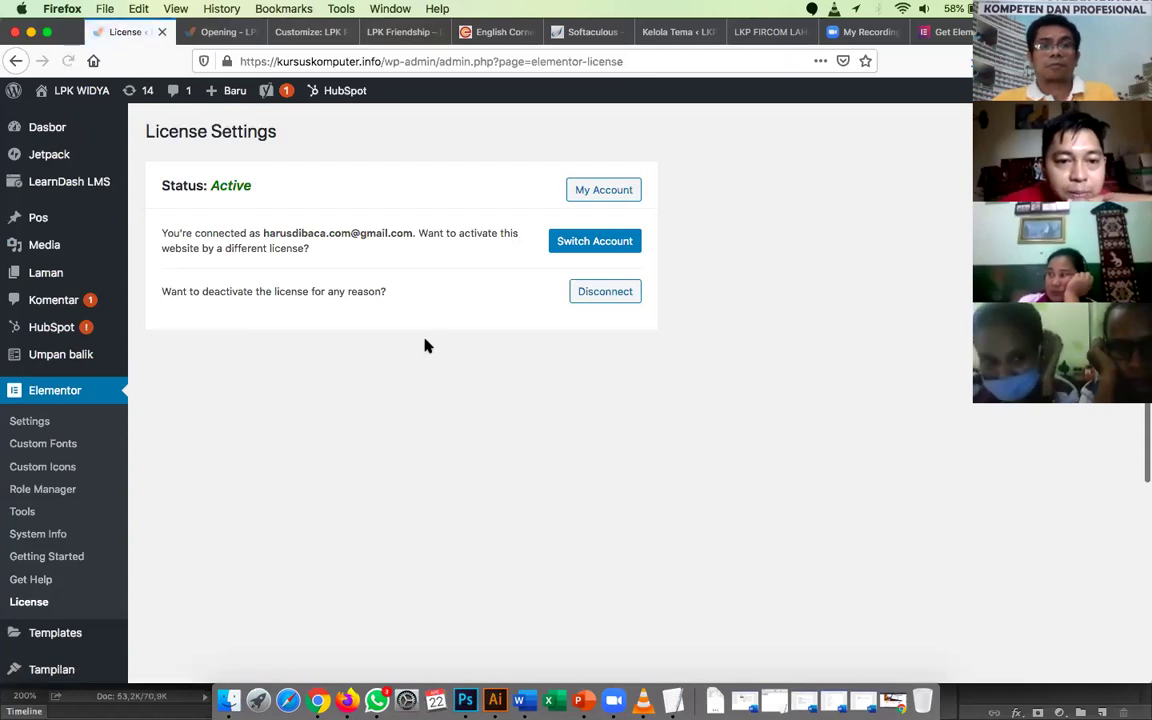
# - View Elementor's pricing with Personal $49, Plus $99 and Expert $199 yearly plans
pyautogui.scroll(-1, 427, 346)
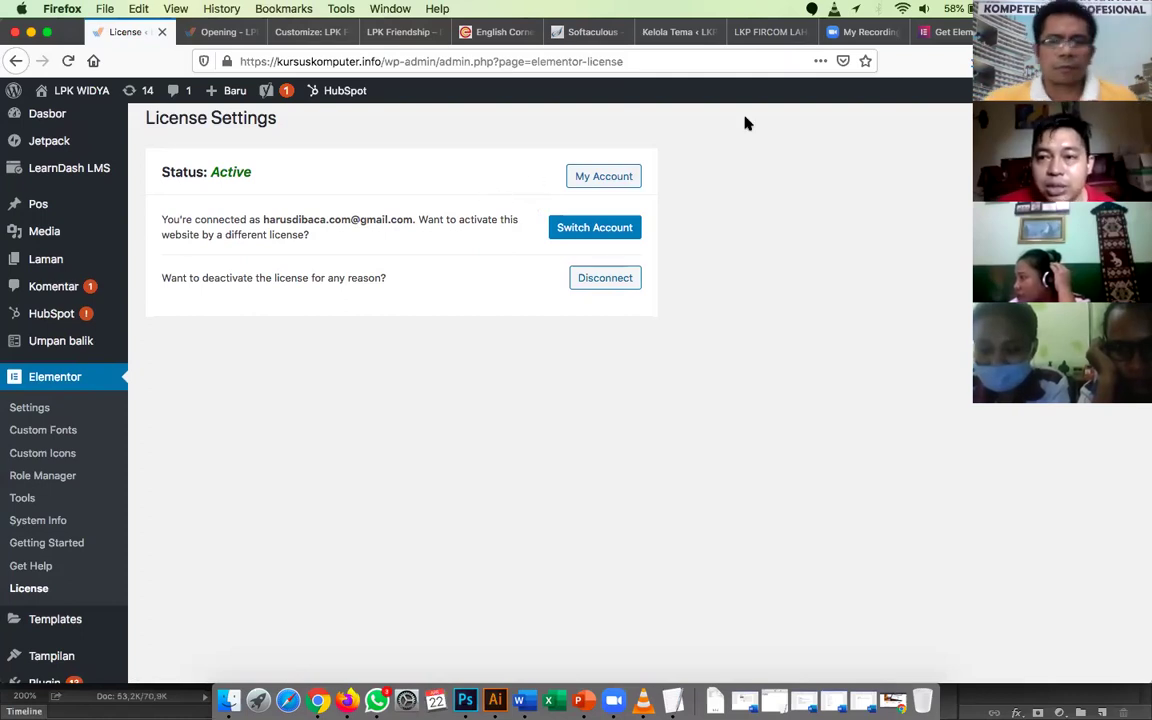
pyautogui.click(946, 31)
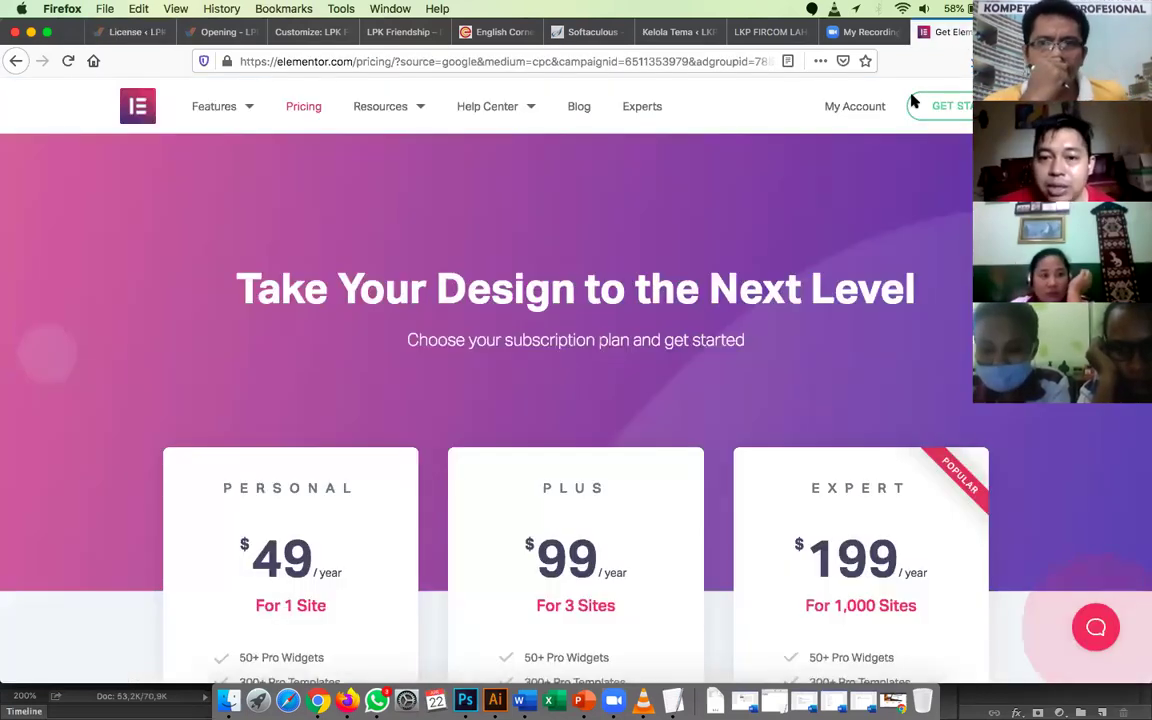
# - Compare the Personal ($49), Plus ($99) and Expert ($199) yearly plans, then return to License Settings
pyautogui.scroll(-5, 776, 328)
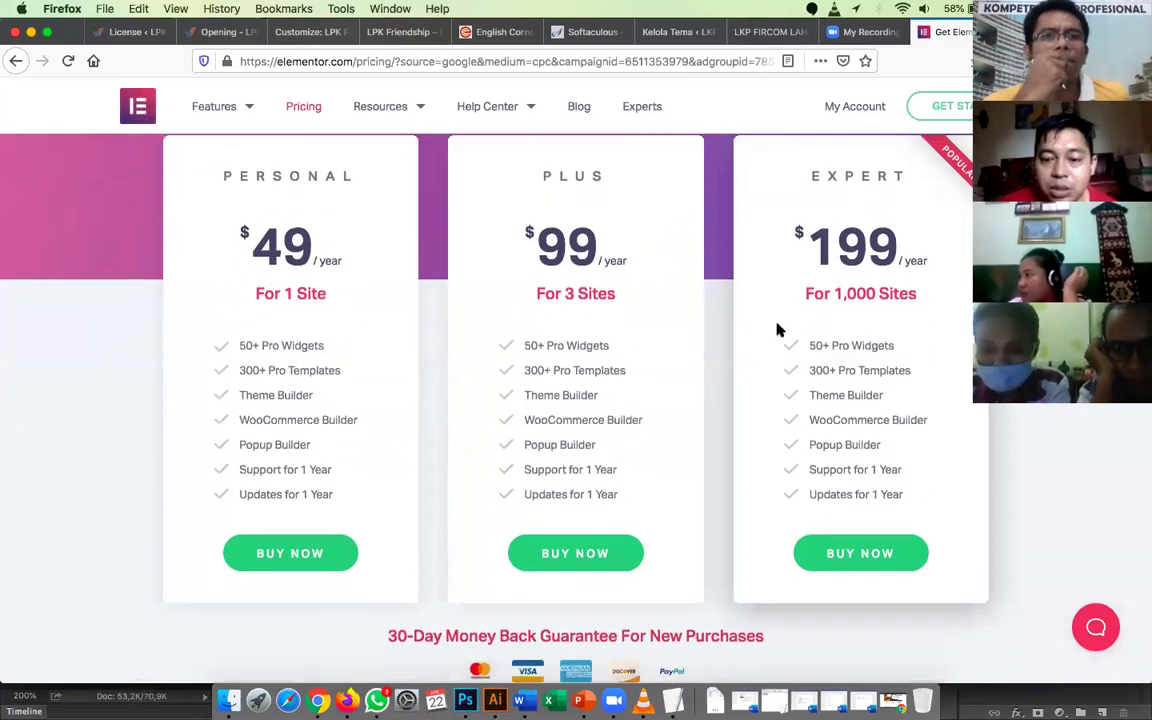
pyautogui.scroll(-1, 838, 262)
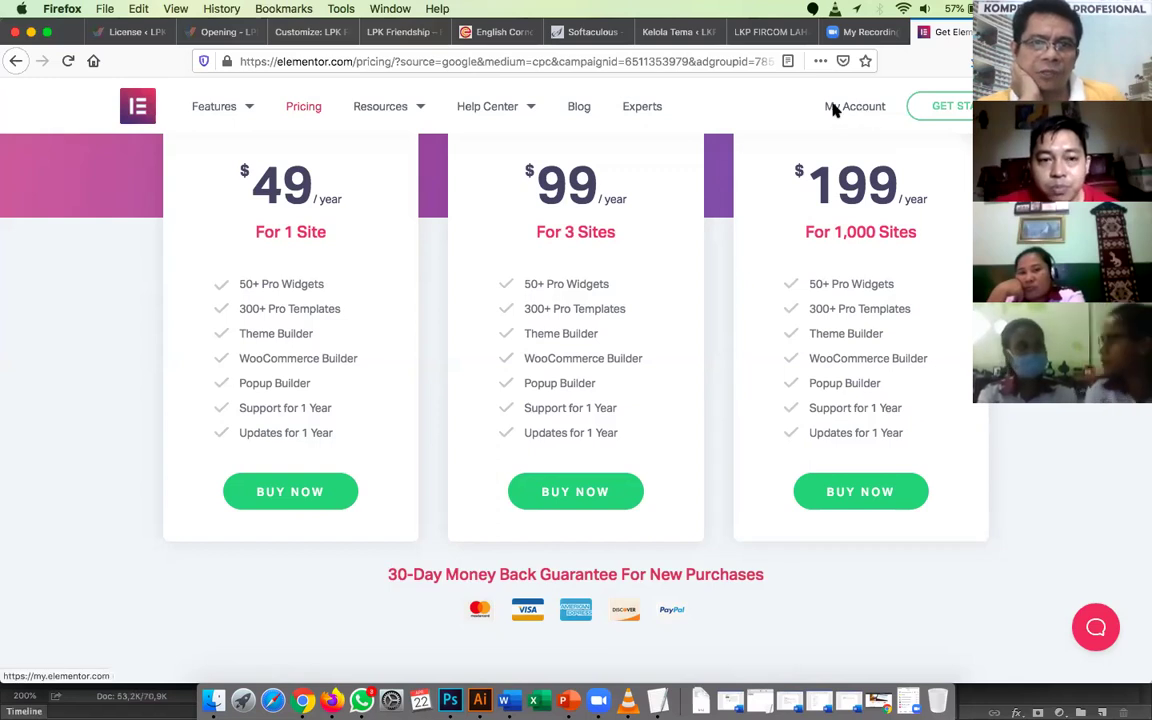
pyautogui.click(131, 40)
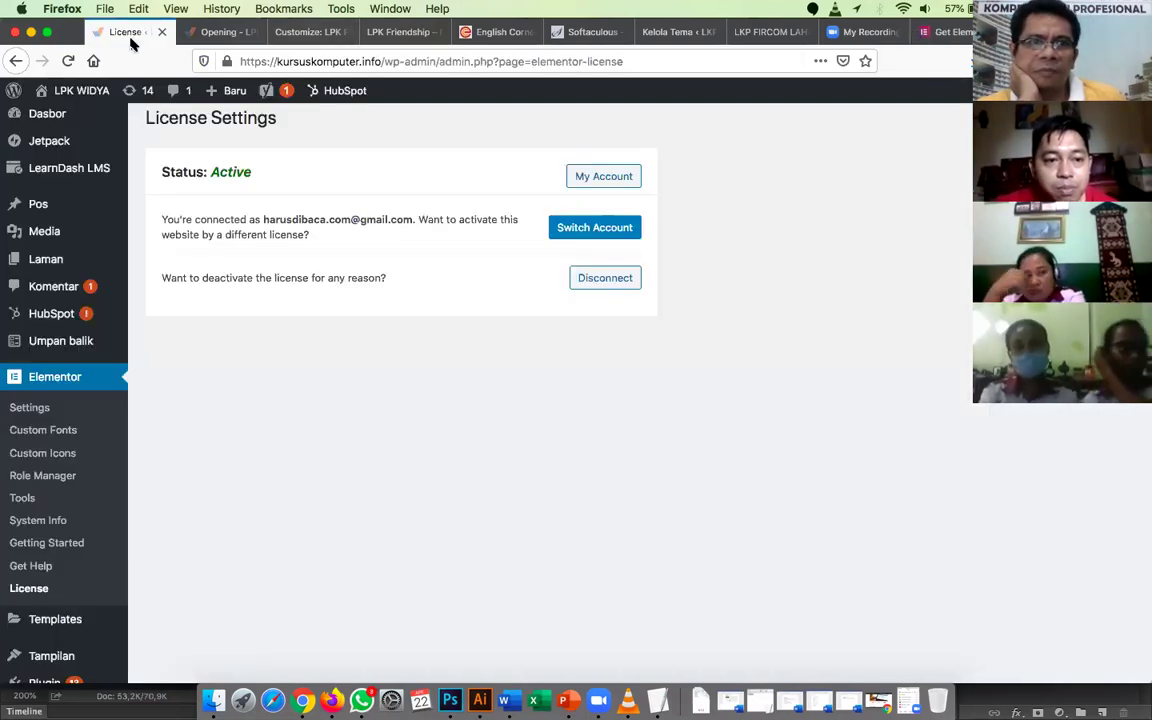
# - Log back in to the Hybrid Learning WordPress dashboard after the expired session
pyautogui.click(301, 698)
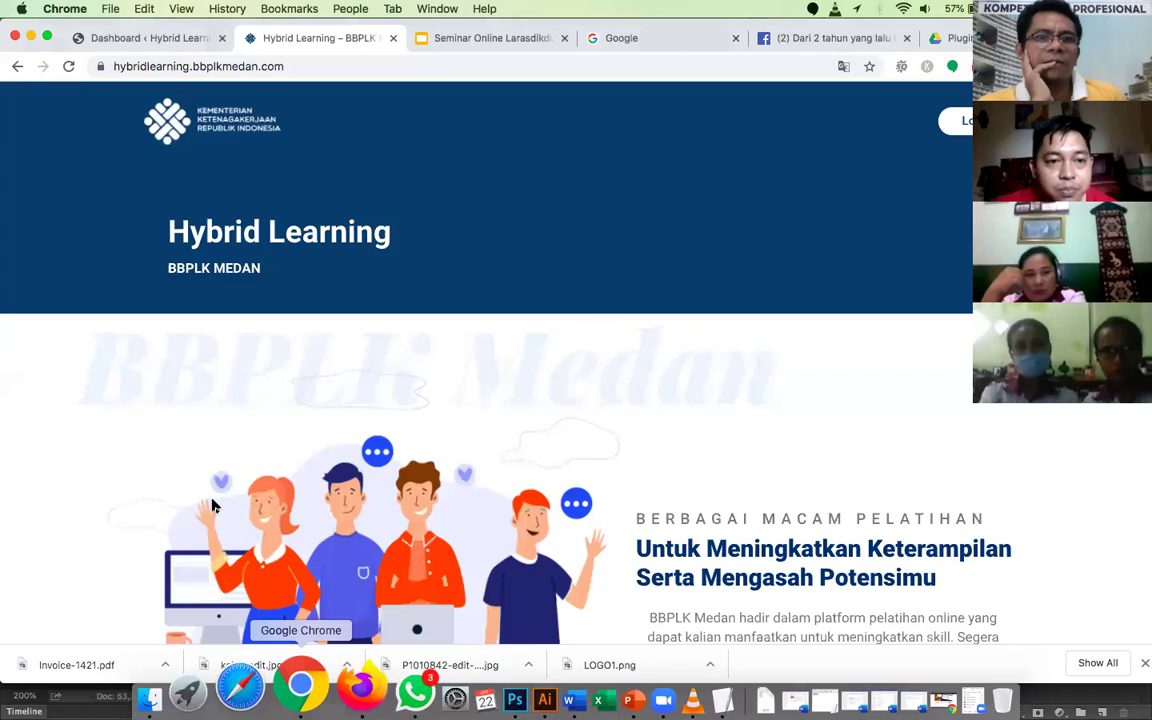
pyautogui.click(119, 40)
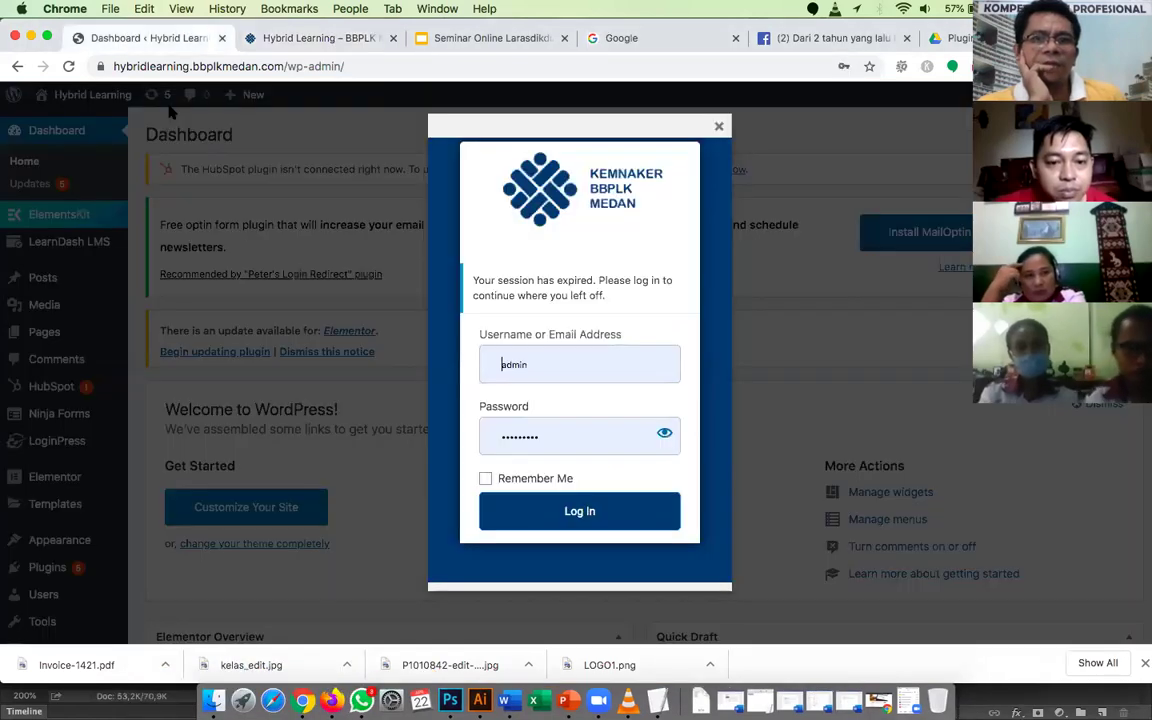
pyautogui.click(547, 503)
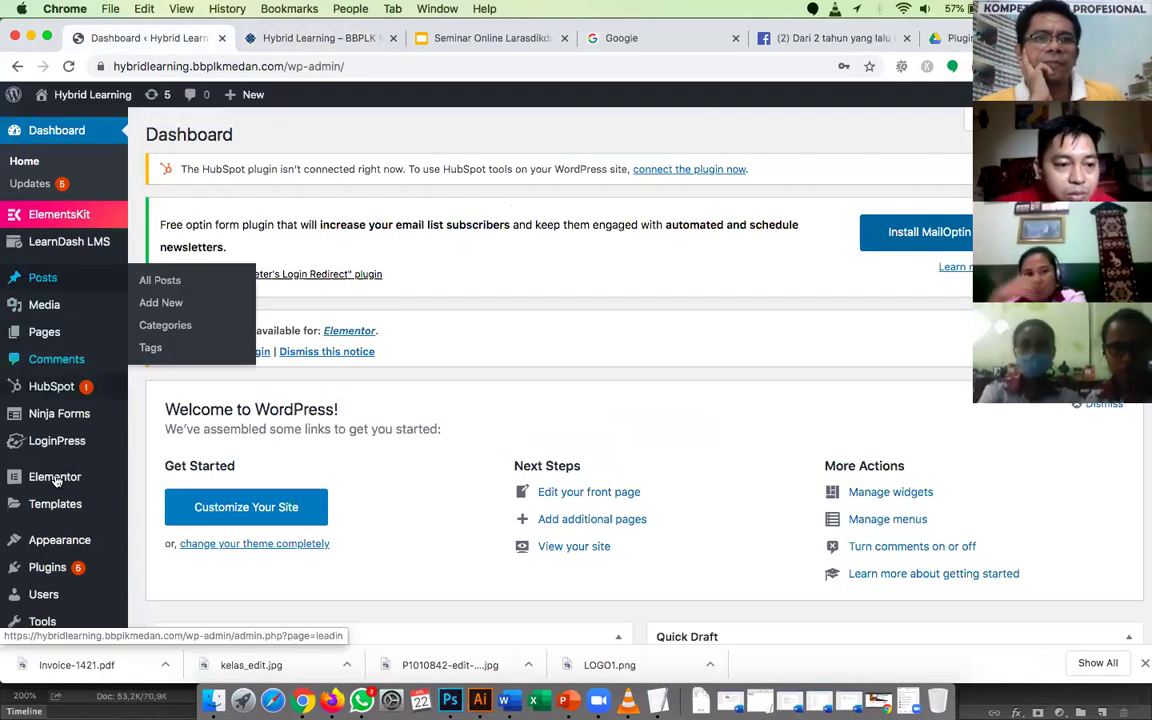
# - From Pages > All Pages, launch Edit with Elementor on the Hybrid Learning page
pyautogui.moveTo(90, 477)
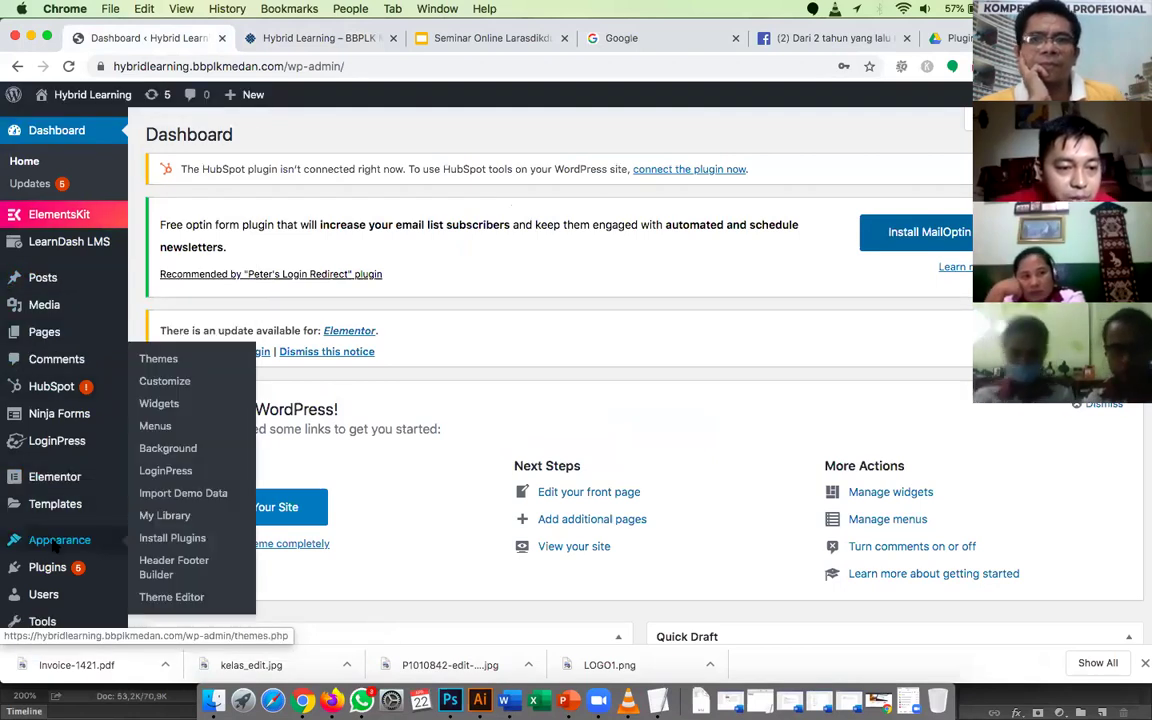
pyautogui.moveTo(58, 288)
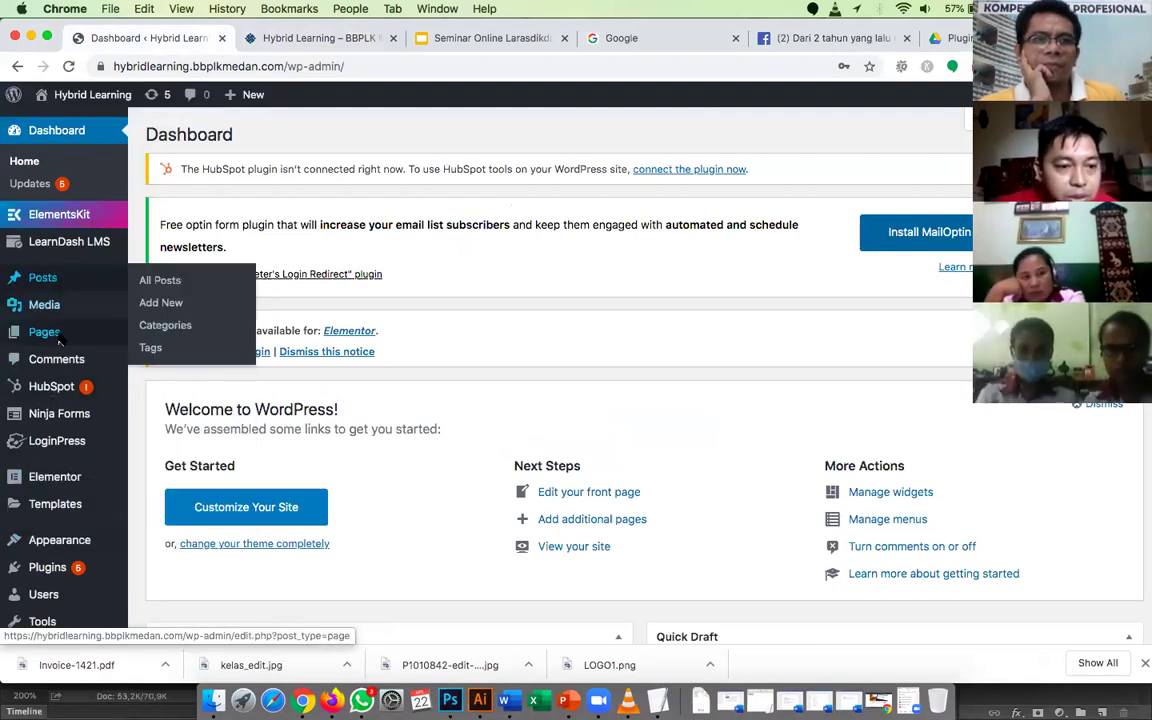
pyautogui.moveTo(70, 330)
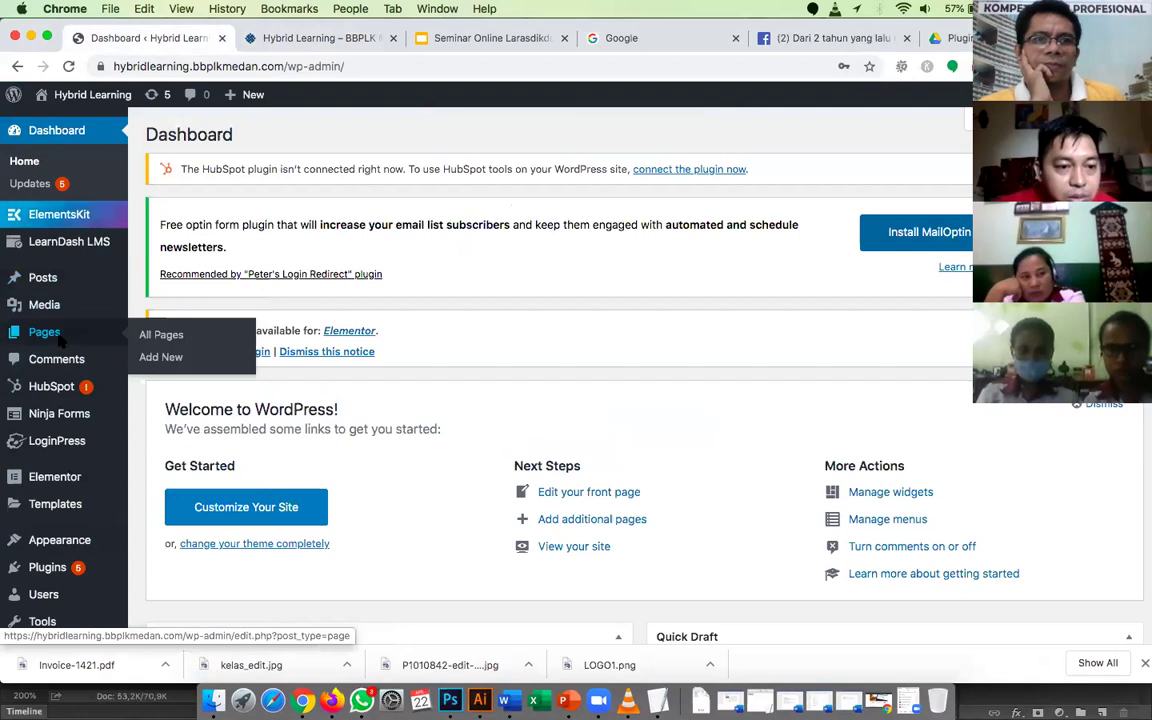
pyautogui.click(157, 343)
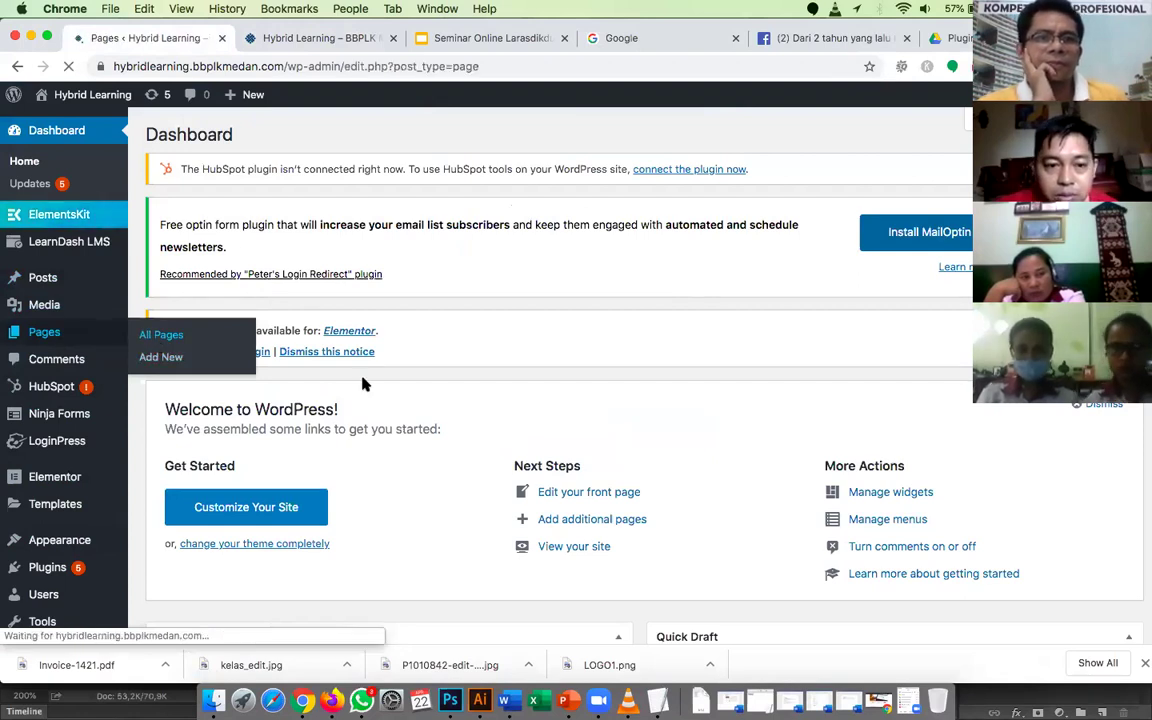
pyautogui.scroll(-2, 363, 381)
pyautogui.click(436, 407)
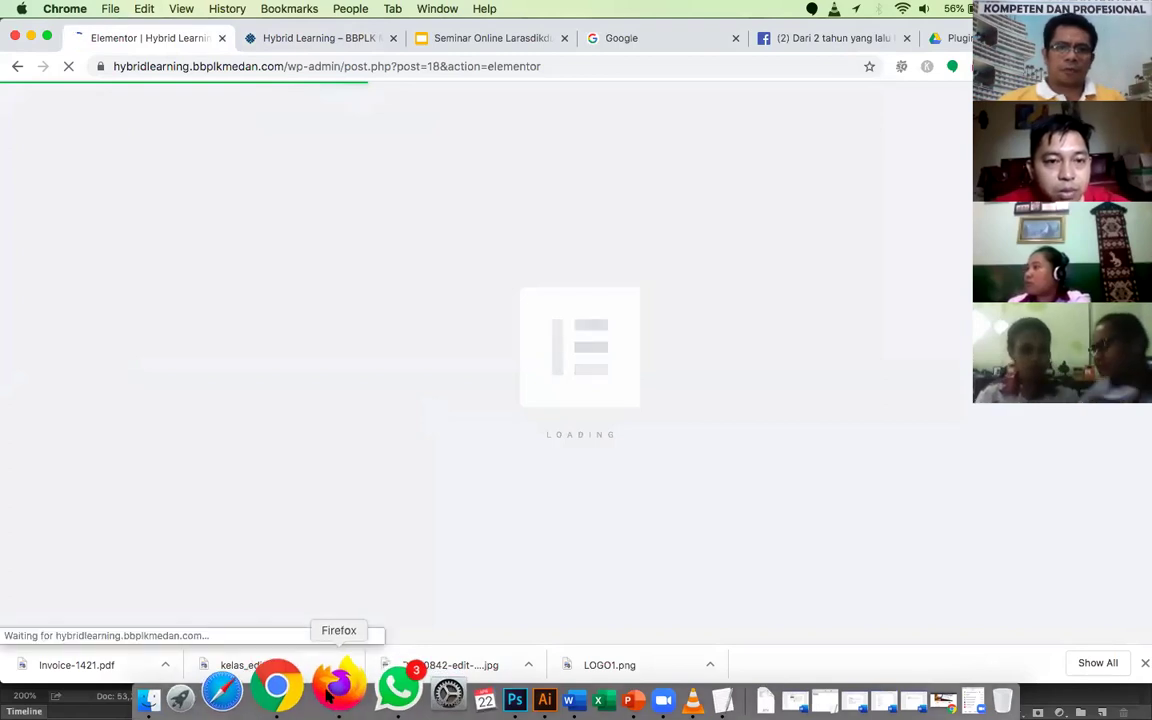
# - Start editing the English Corner homepage with Elementor from its admin bar
pyautogui.click(335, 688)
pyautogui.click(498, 33)
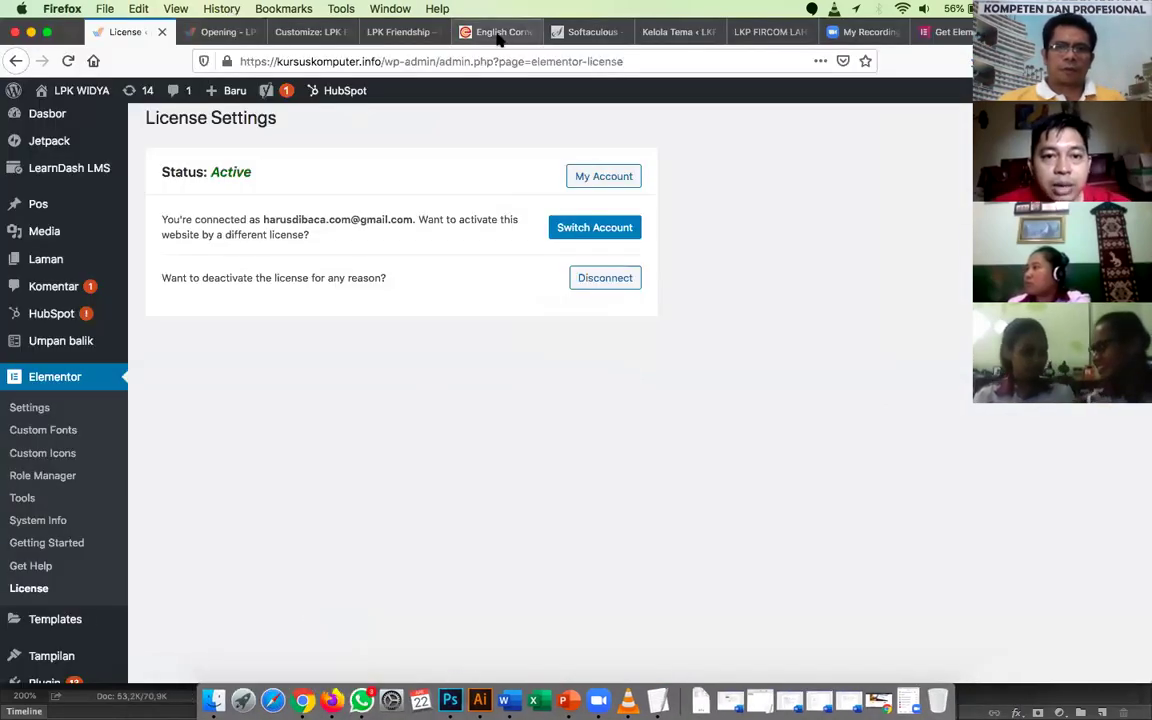
pyautogui.scroll(1, 237, 141)
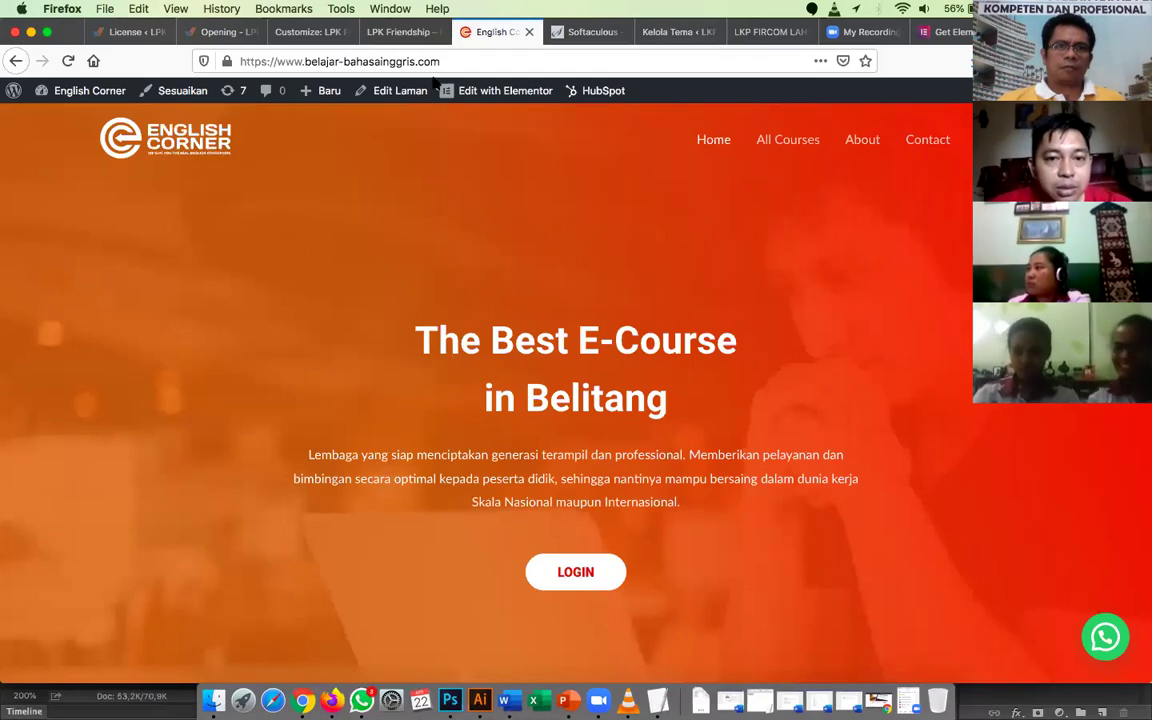
pyautogui.click(507, 90)
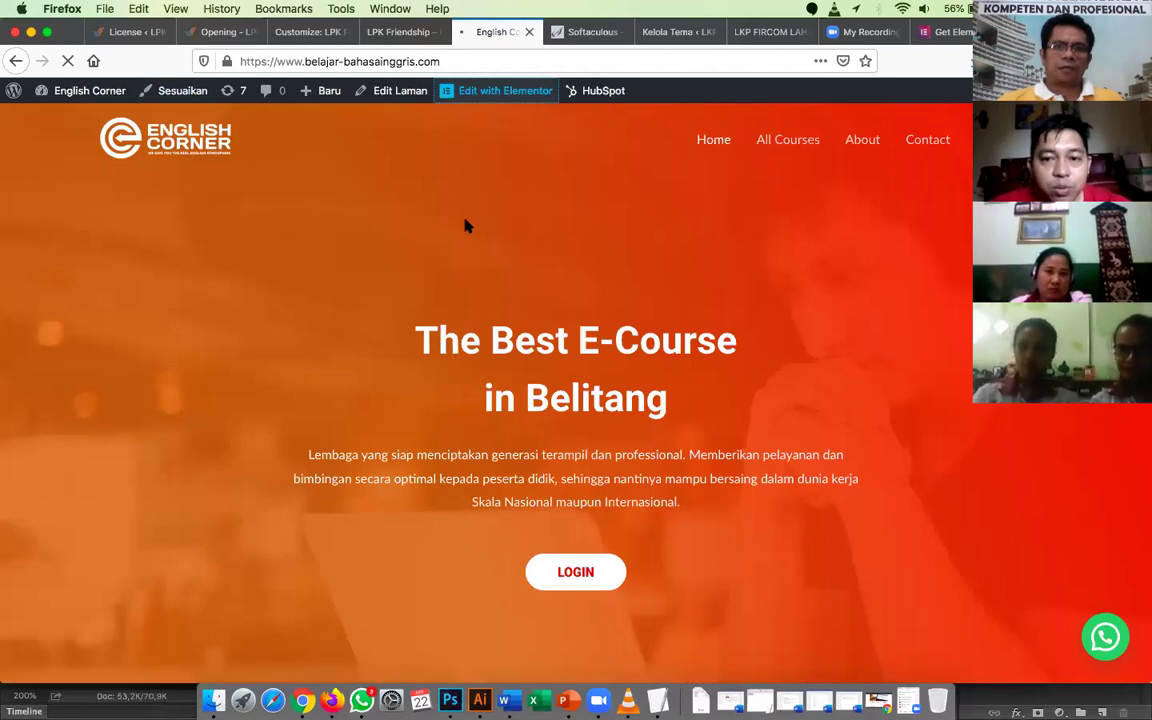
# - Switch back to the Hybrid Learning page, now loaded in the Elementor editor
pyautogui.scroll(-3, 465, 226)
pyautogui.scroll(2, 465, 226)
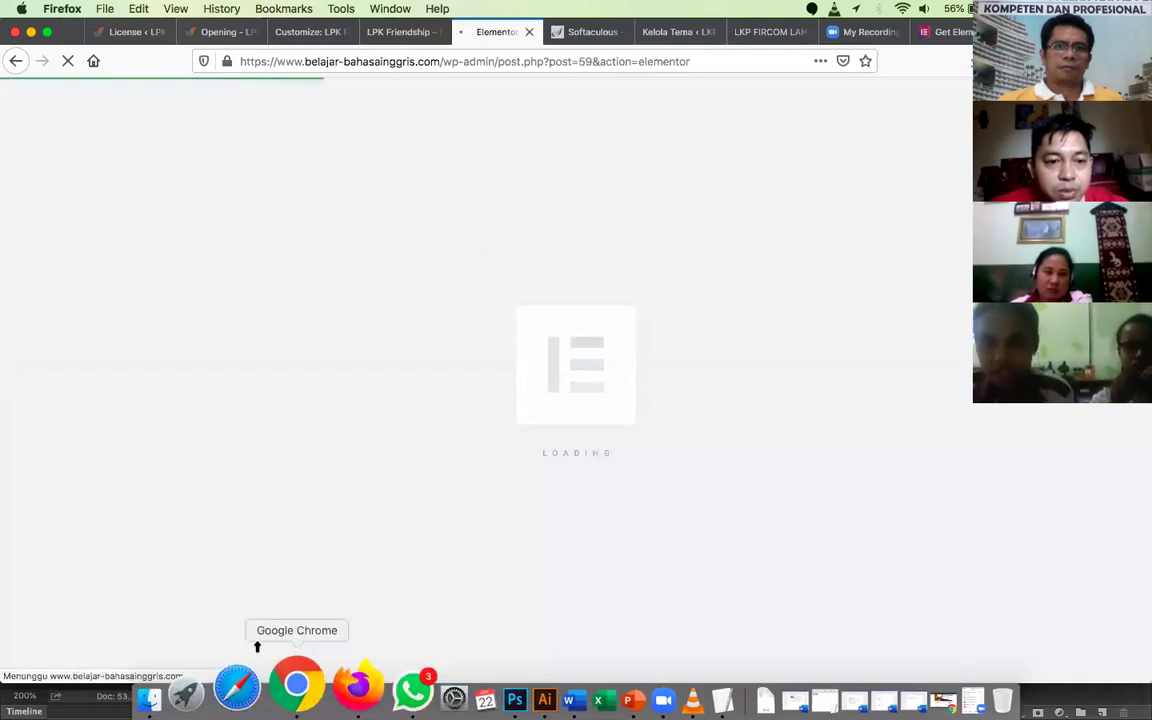
pyautogui.click(296, 688)
pyautogui.scroll(-3, 40, 300)
pyautogui.scroll(3, 24, 234)
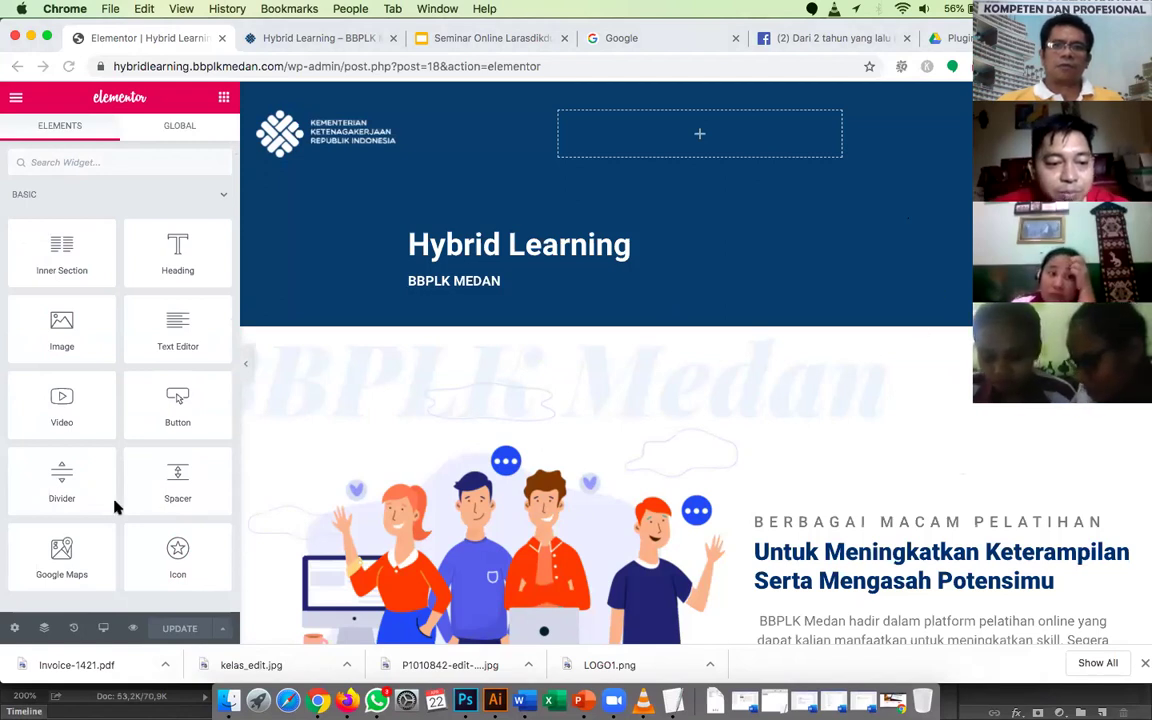
# - Scroll the Elementor widget panel past Basic to the PRO widgets like Posts, Portfolio, Gallery and Form
pyautogui.scroll(-2, 115, 507)
pyautogui.scroll(-4, 115, 507)
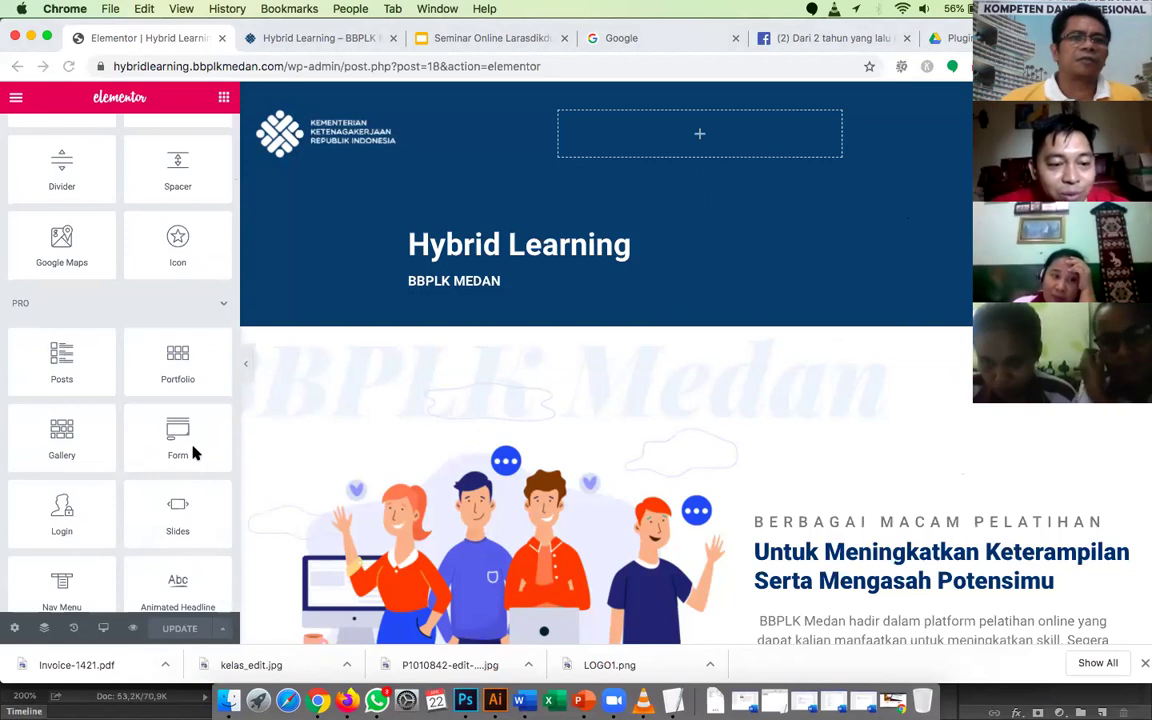
pyautogui.scroll(-1, 195, 452)
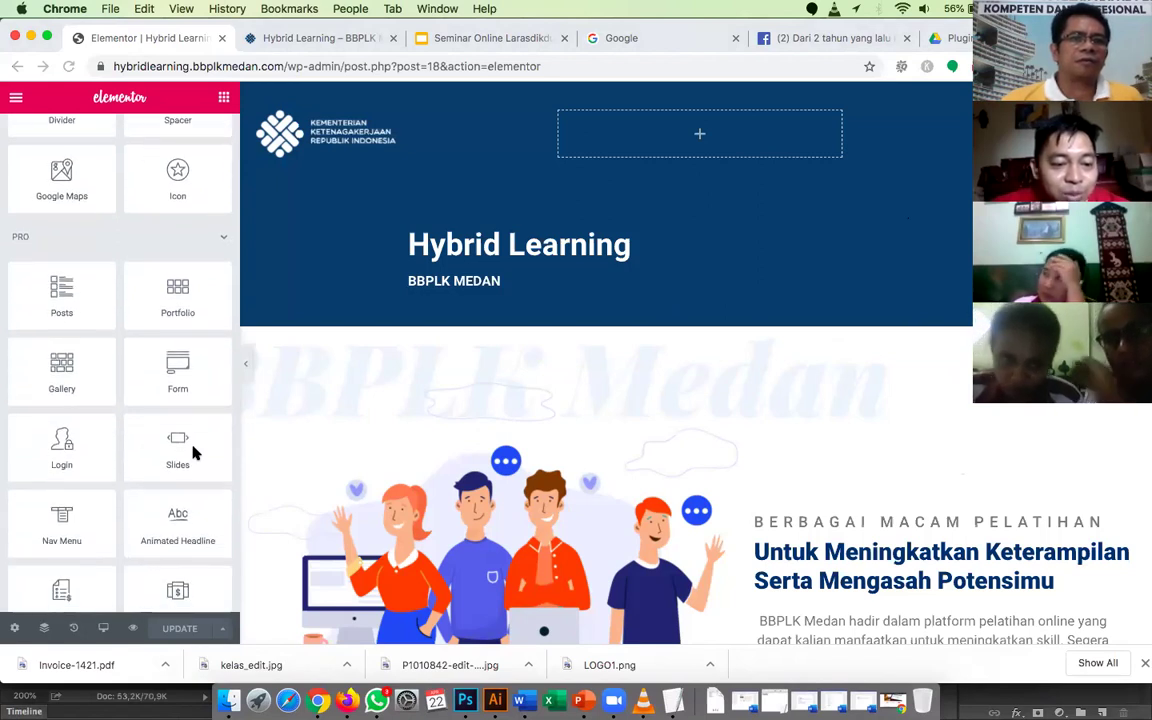
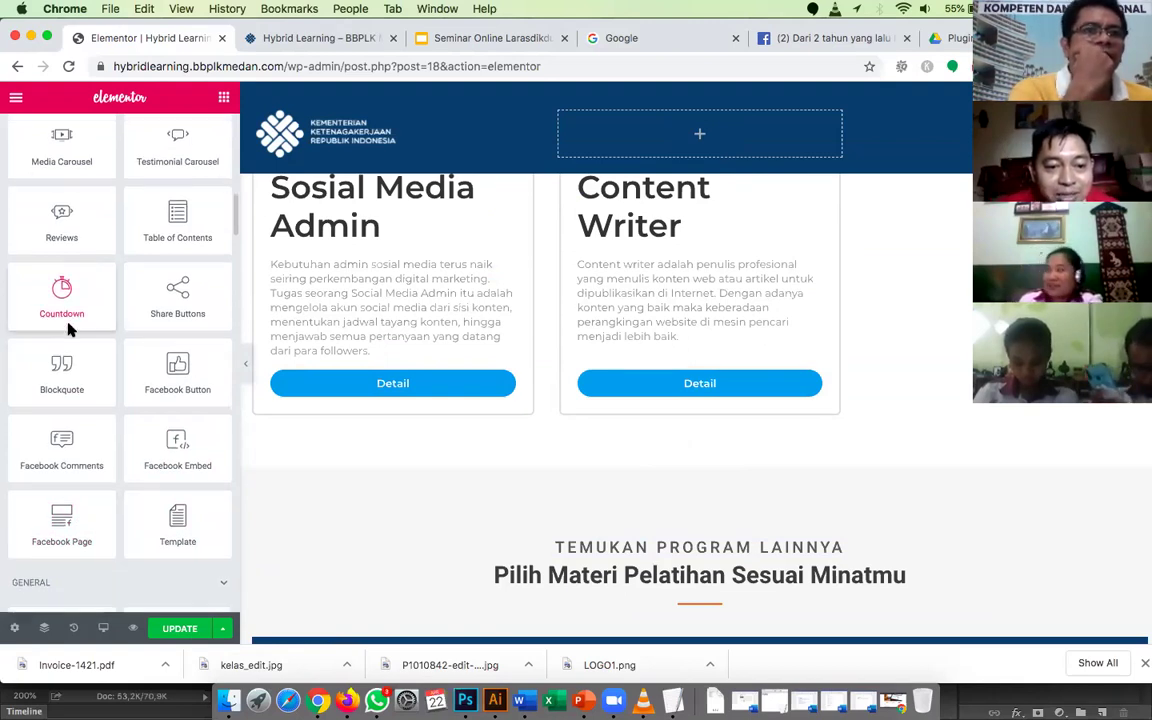
pyautogui.scroll(-2, 70, 338)
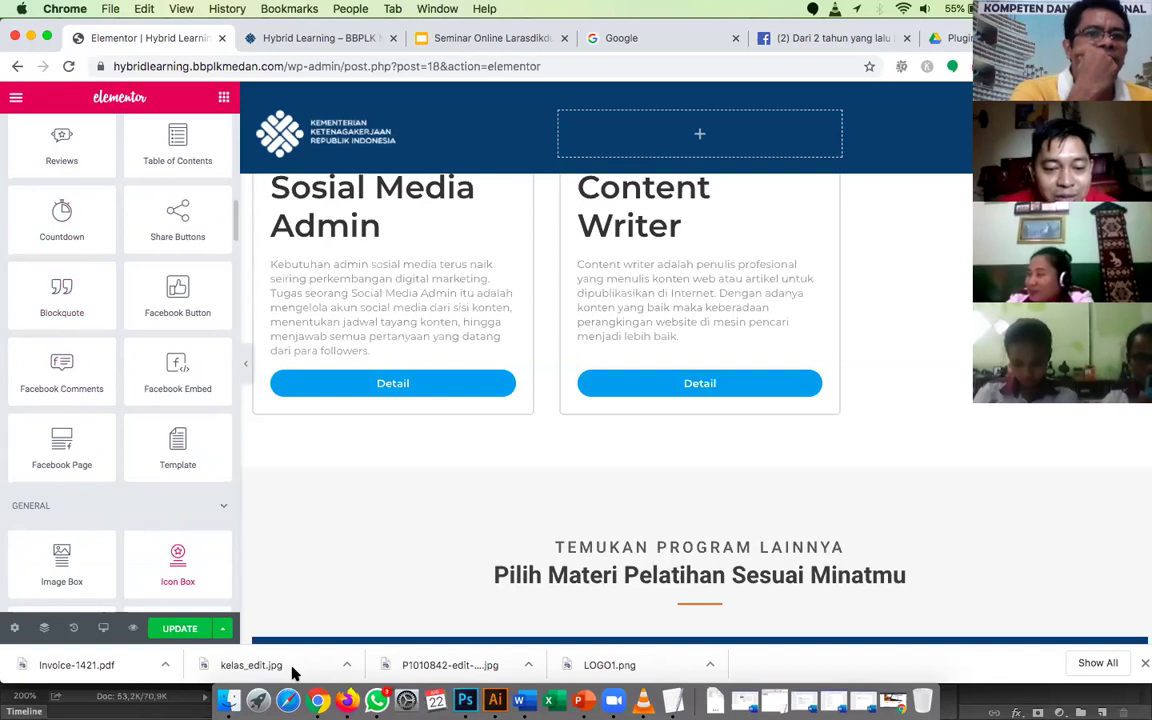
pyautogui.click(364, 686)
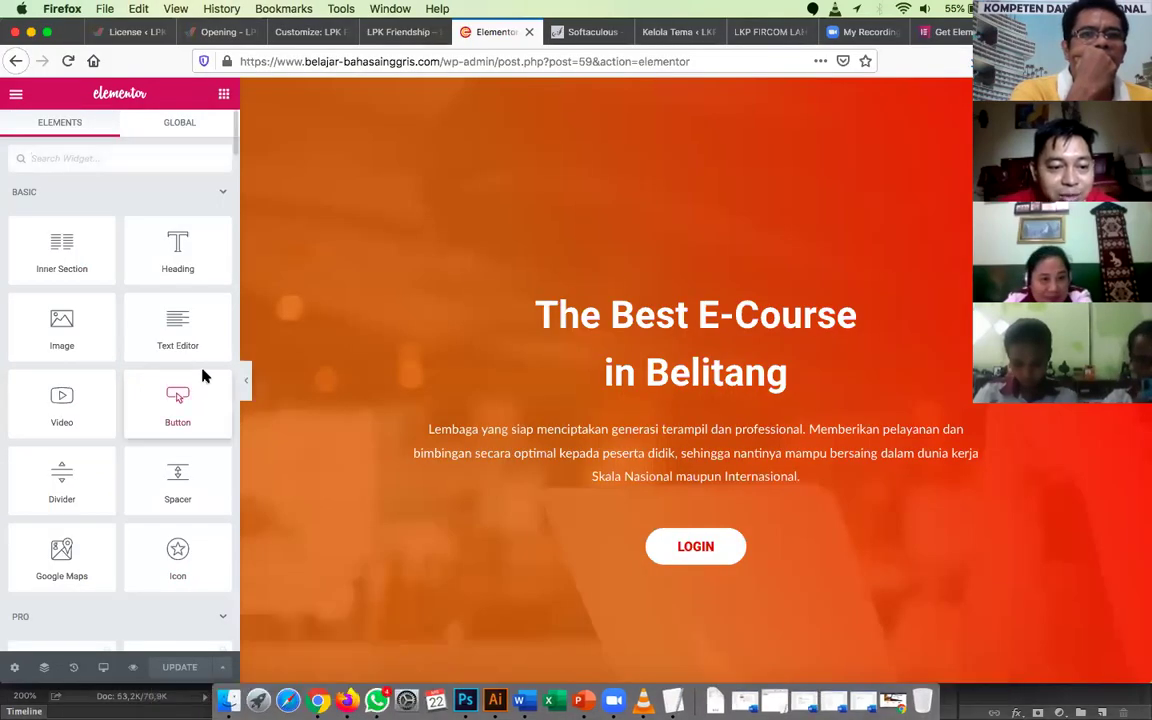
pyautogui.scroll(-4, 205, 375)
pyautogui.scroll(-2, 203, 375)
pyautogui.click(203, 373)
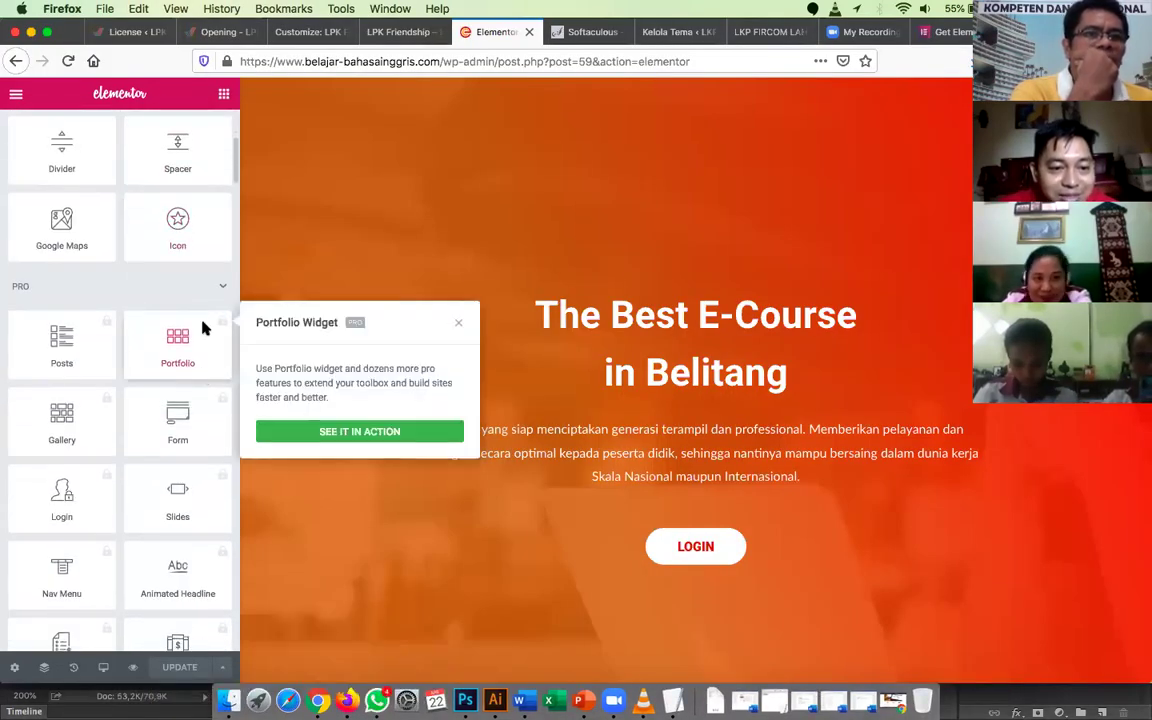
pyautogui.click(190, 418)
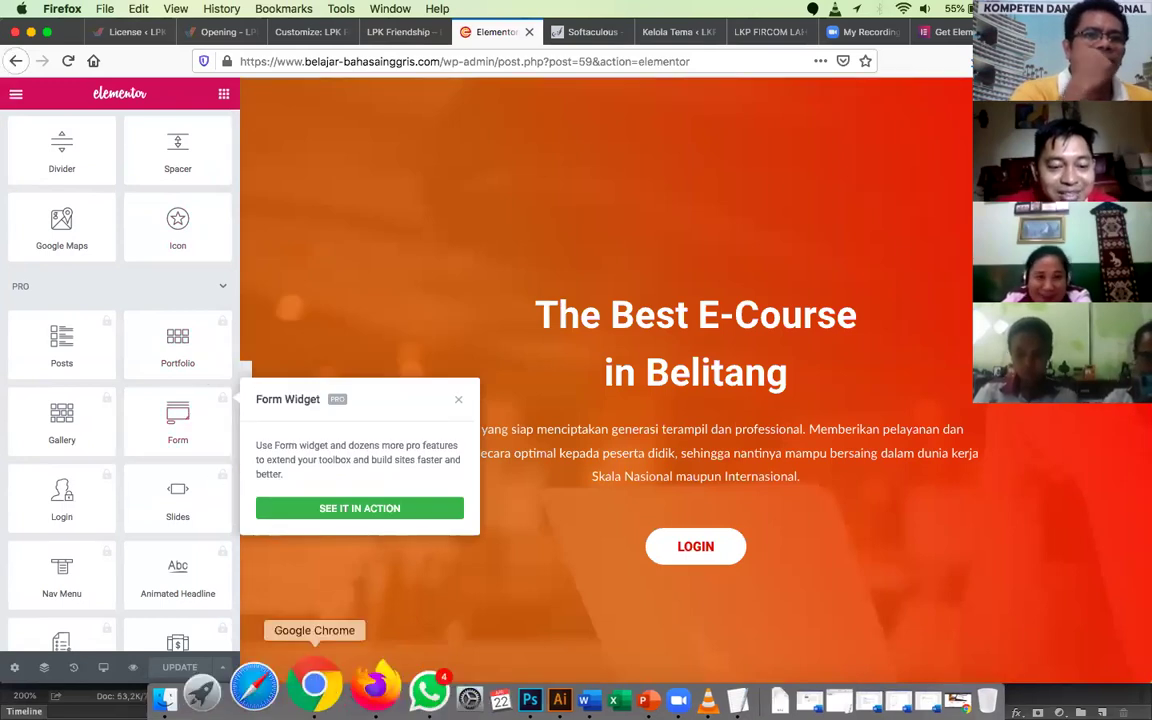
pyautogui.click(318, 700)
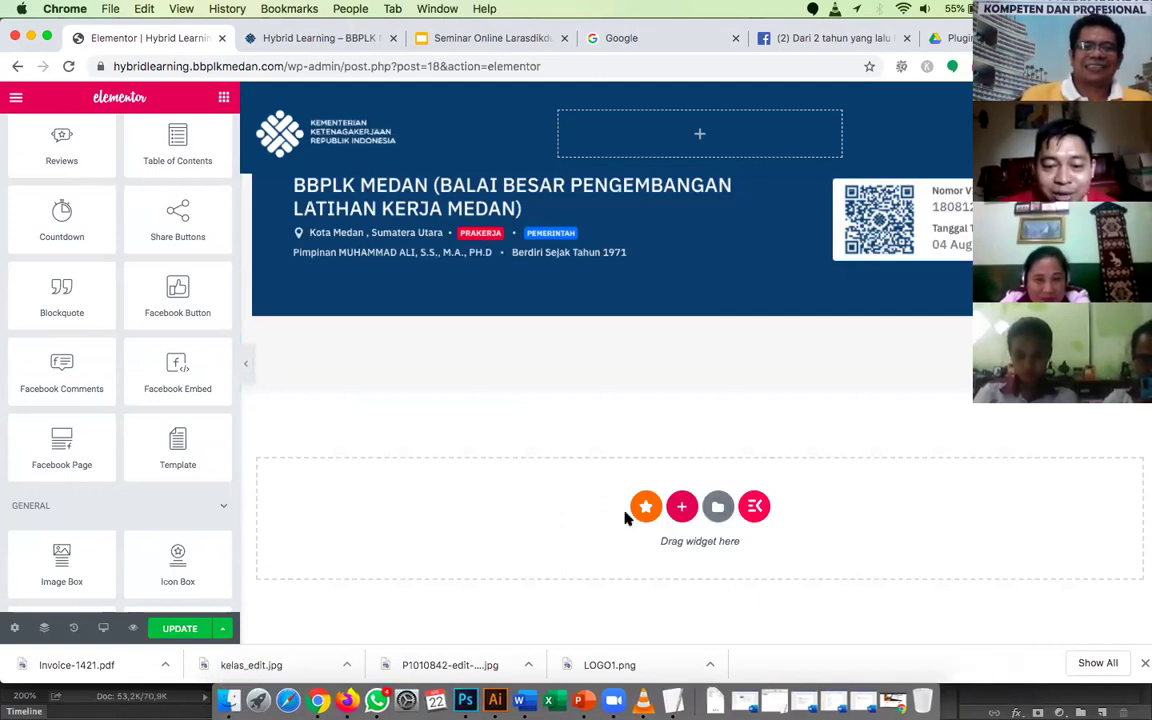
pyautogui.click(719, 507)
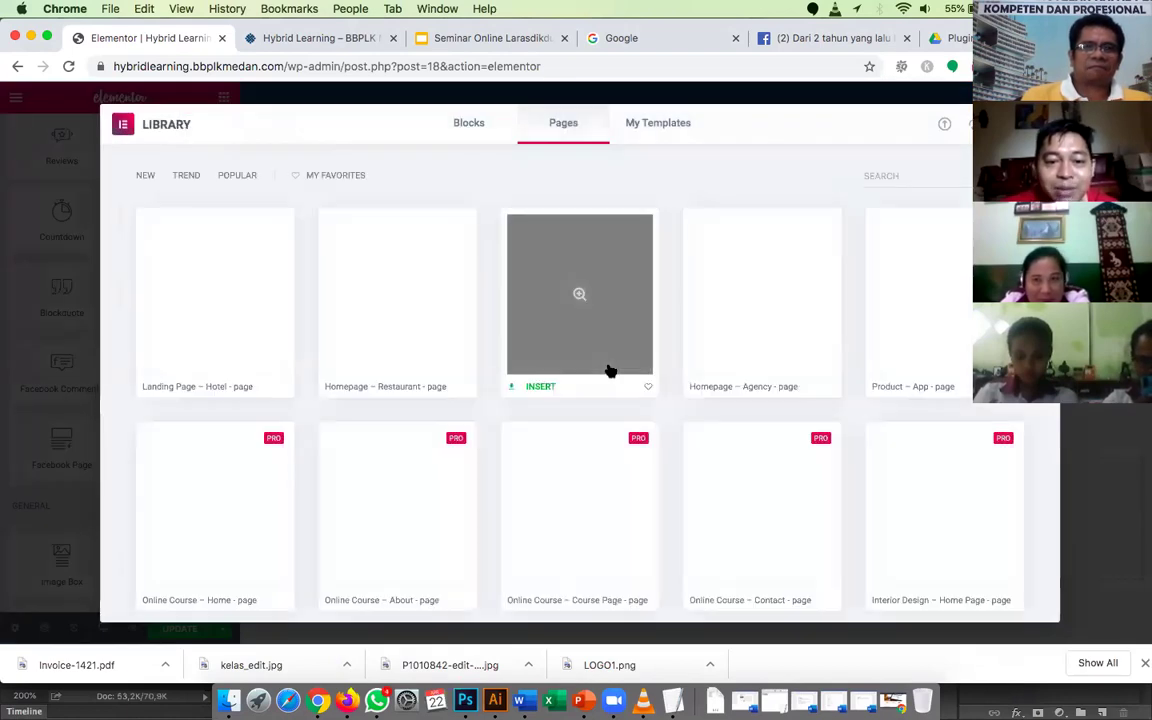
pyautogui.scroll(-3, 608, 372)
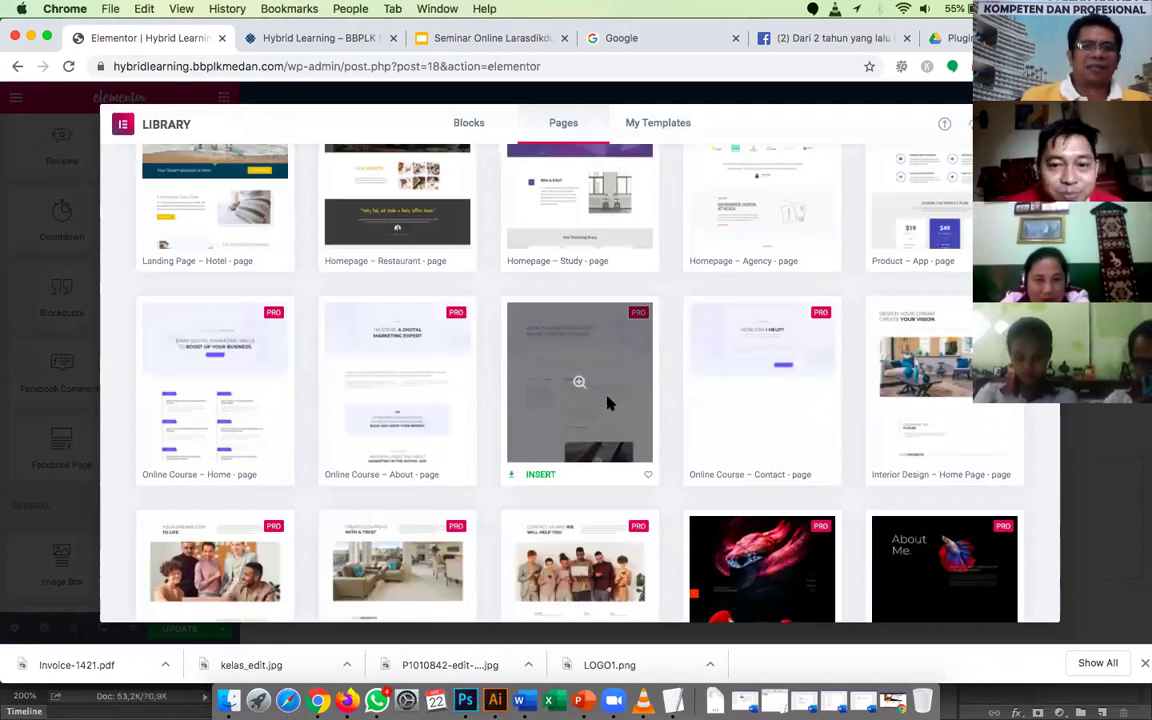
pyautogui.scroll(-3, 608, 403)
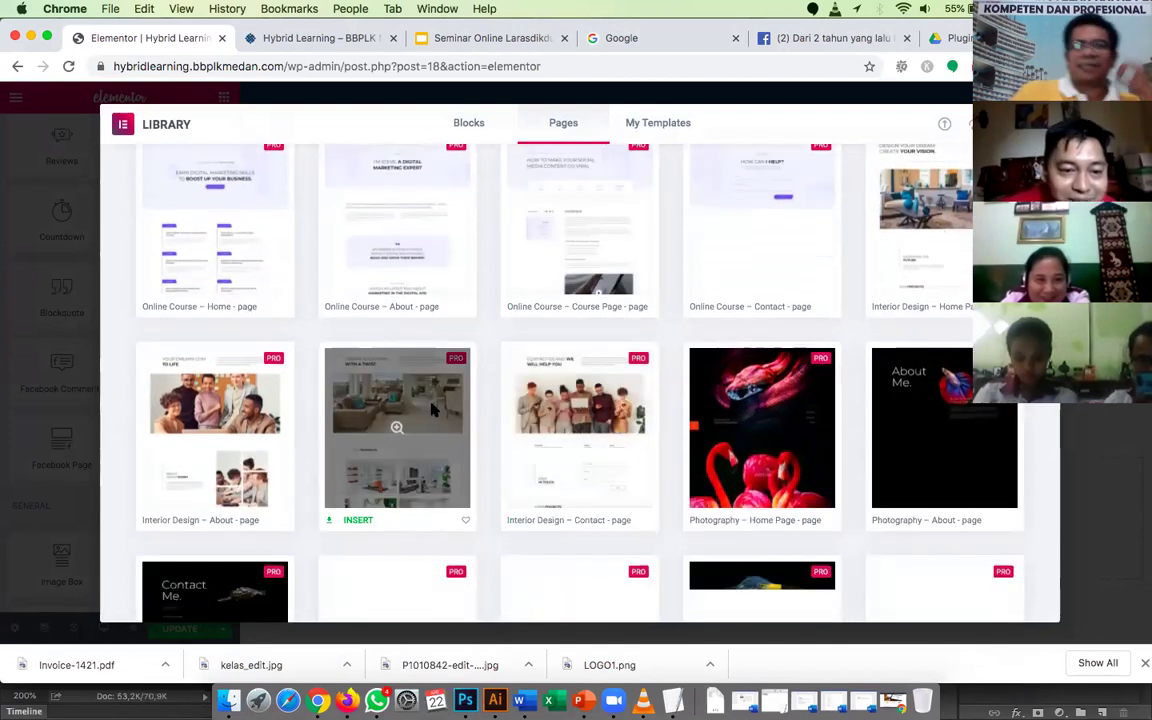
pyautogui.scroll(-3, 762, 365)
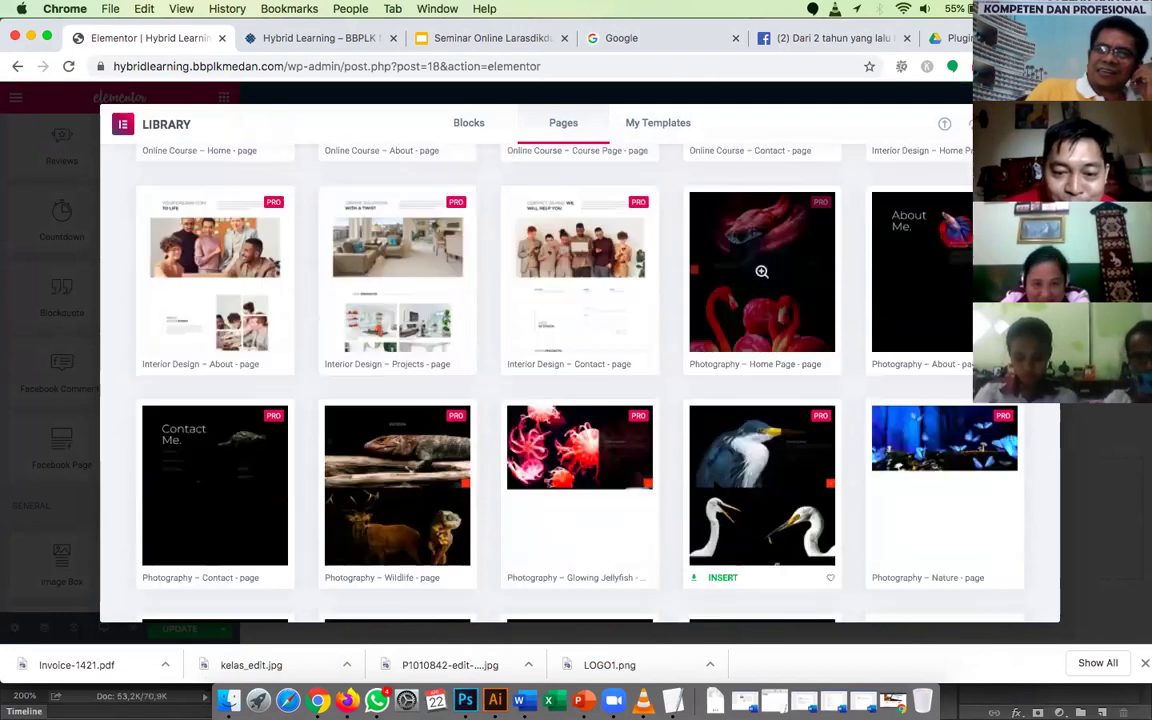
pyautogui.scroll(-2, 715, 487)
pyautogui.scroll(-2, 715, 487)
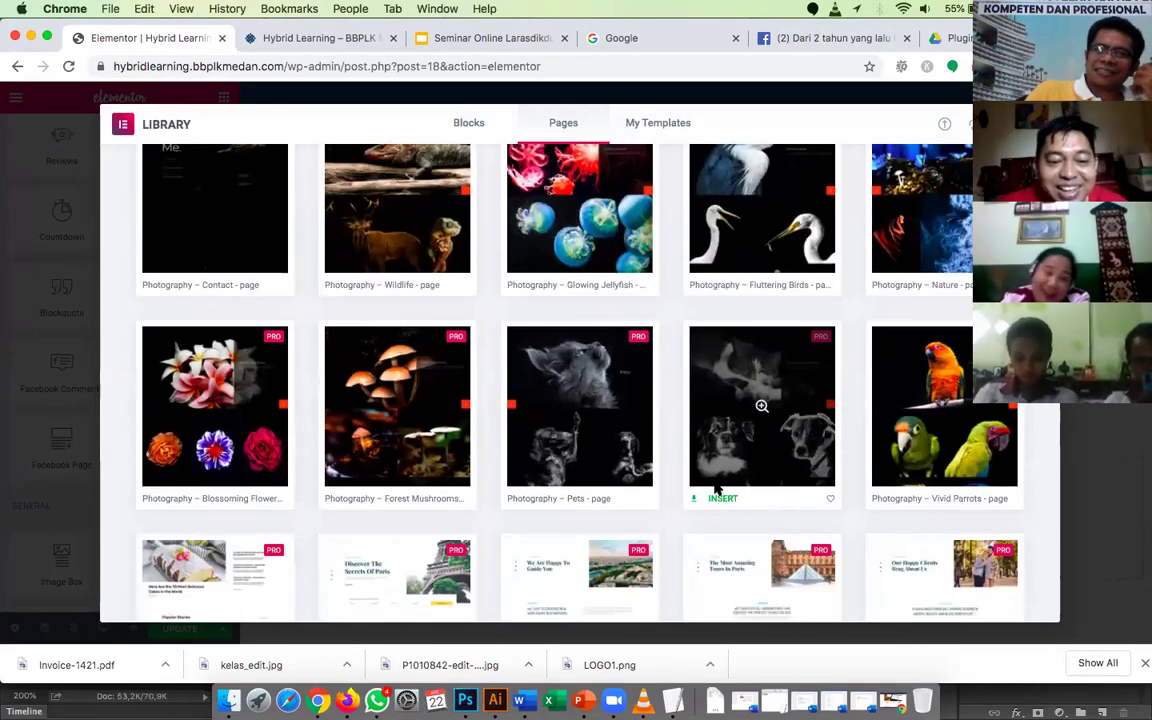
pyautogui.scroll(-2, 715, 487)
pyautogui.scroll(-2, 715, 487)
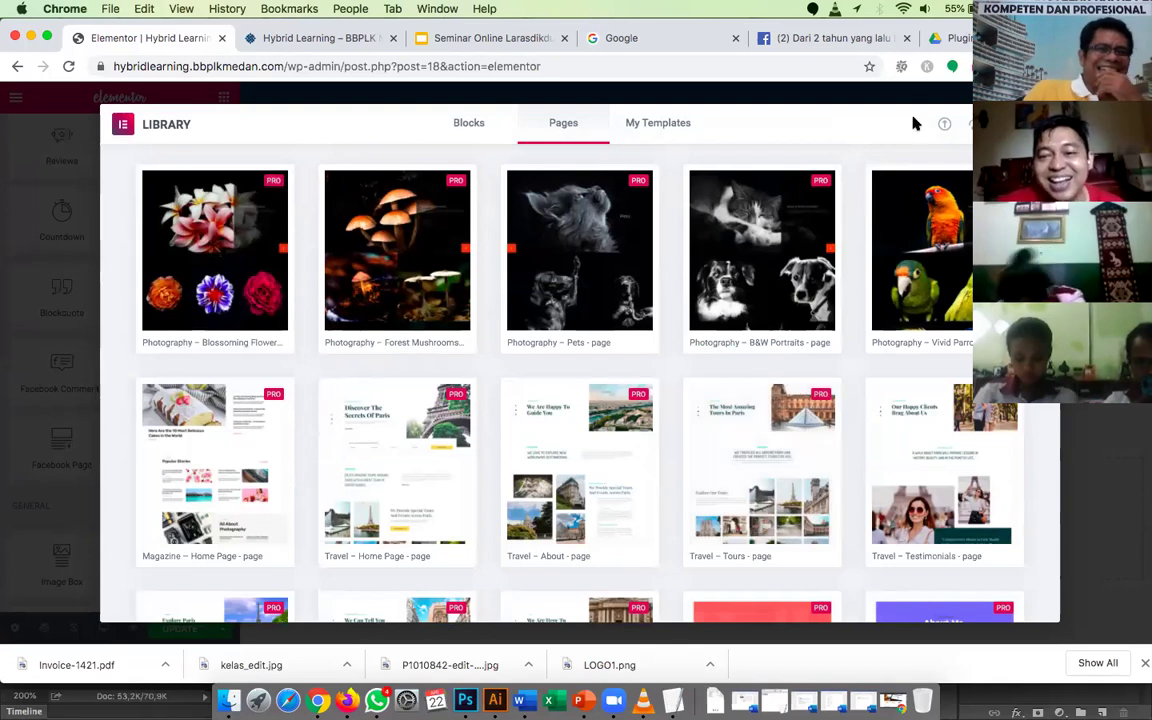
pyautogui.click(968, 123)
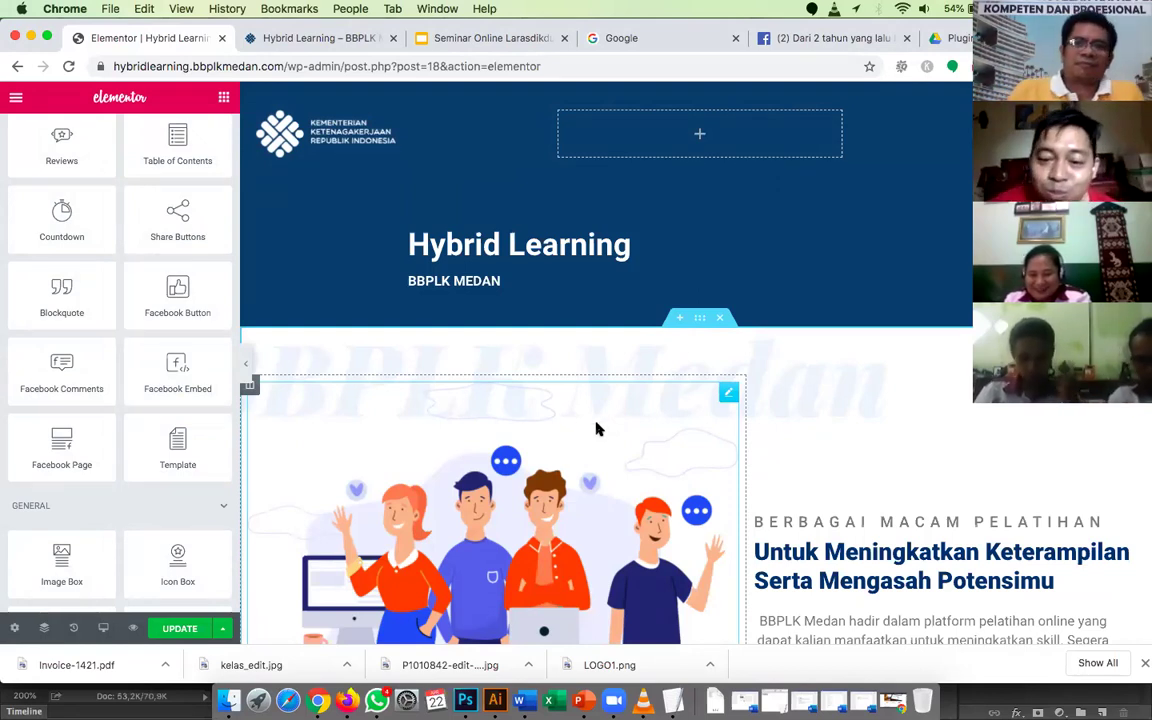
# - Check the LKP FIRCOM LAHAT public site, then view its 13 installed themes with Education Learning active
pyautogui.scroll(-3, 465, 421)
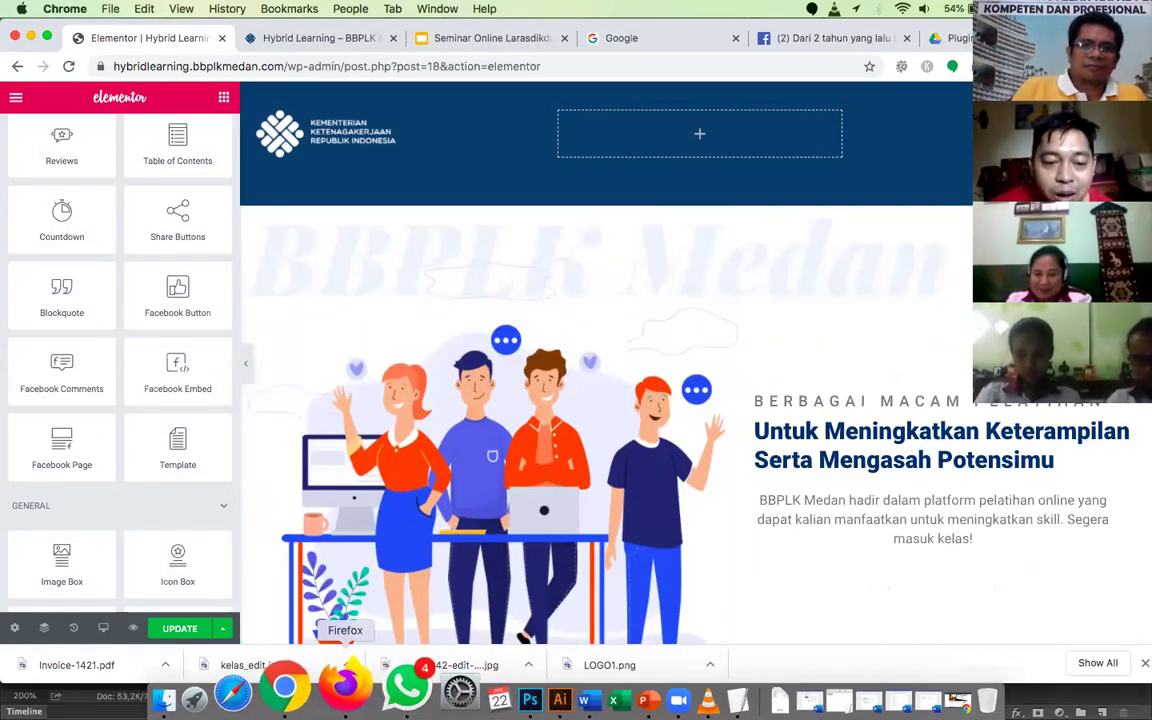
pyautogui.click(347, 700)
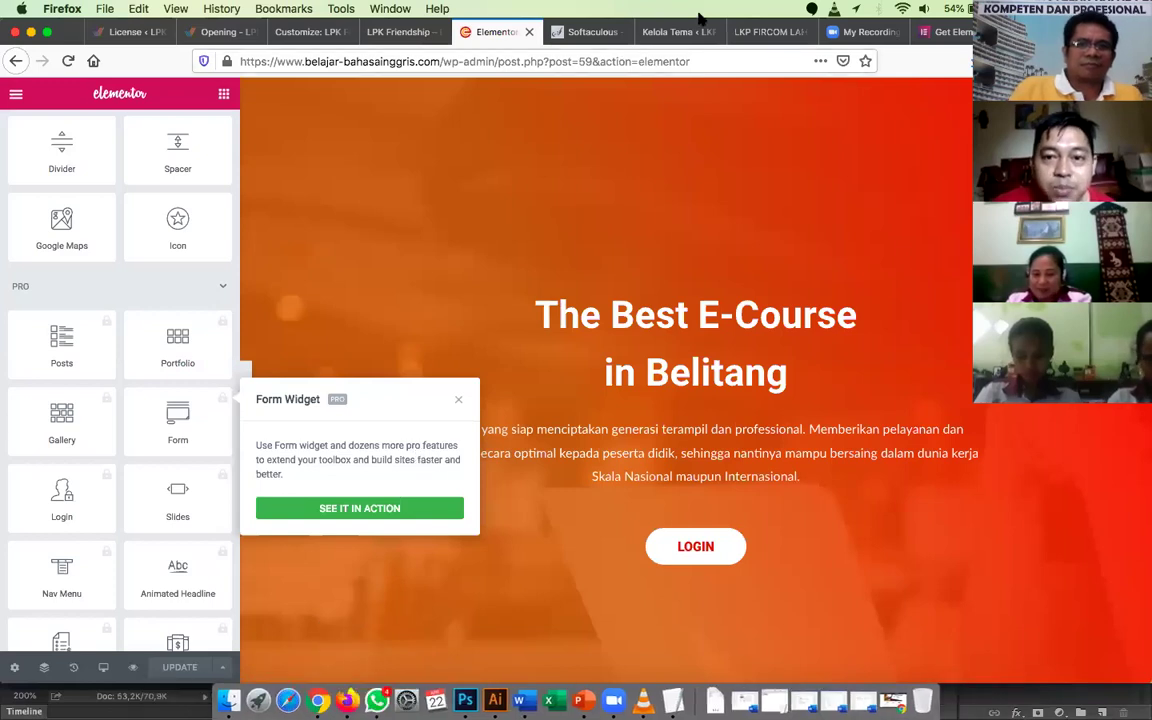
pyautogui.click(765, 32)
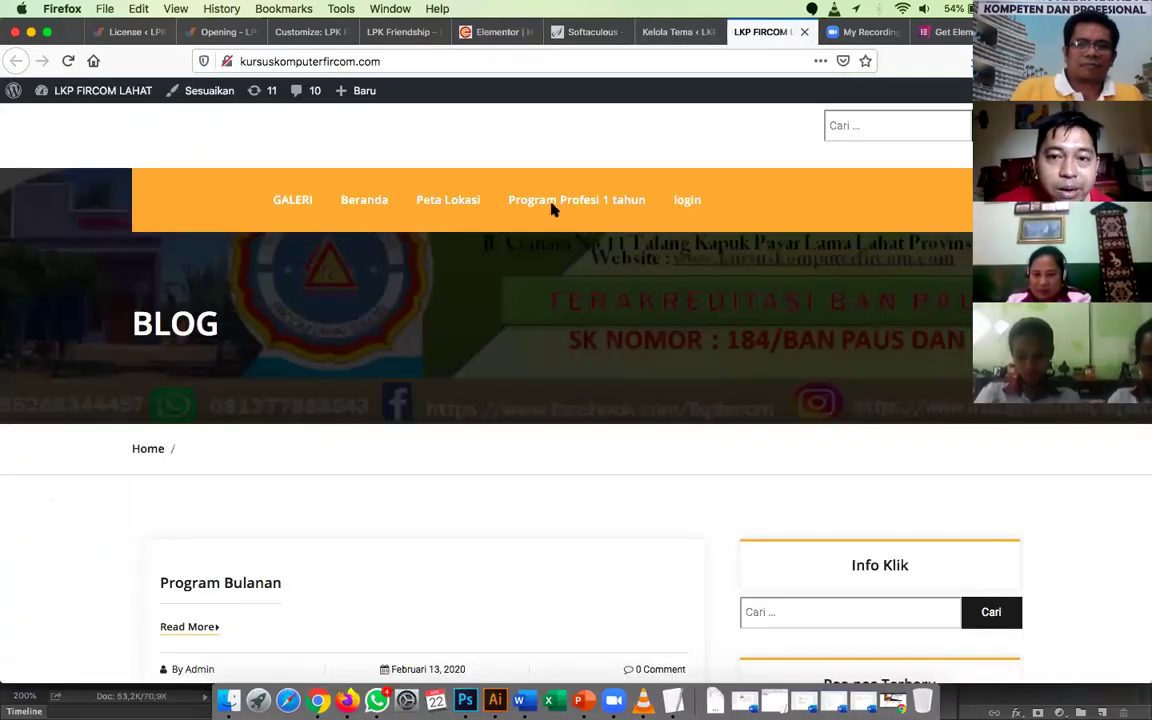
pyautogui.click(678, 32)
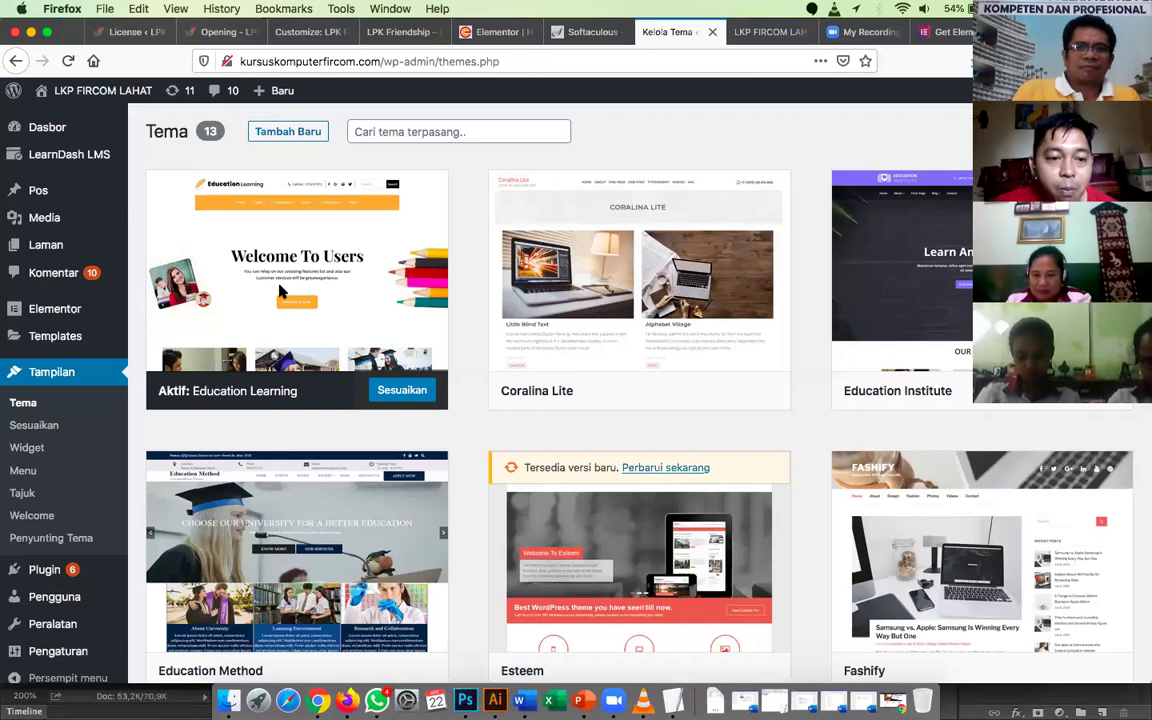
pyautogui.scroll(-2, 317, 390)
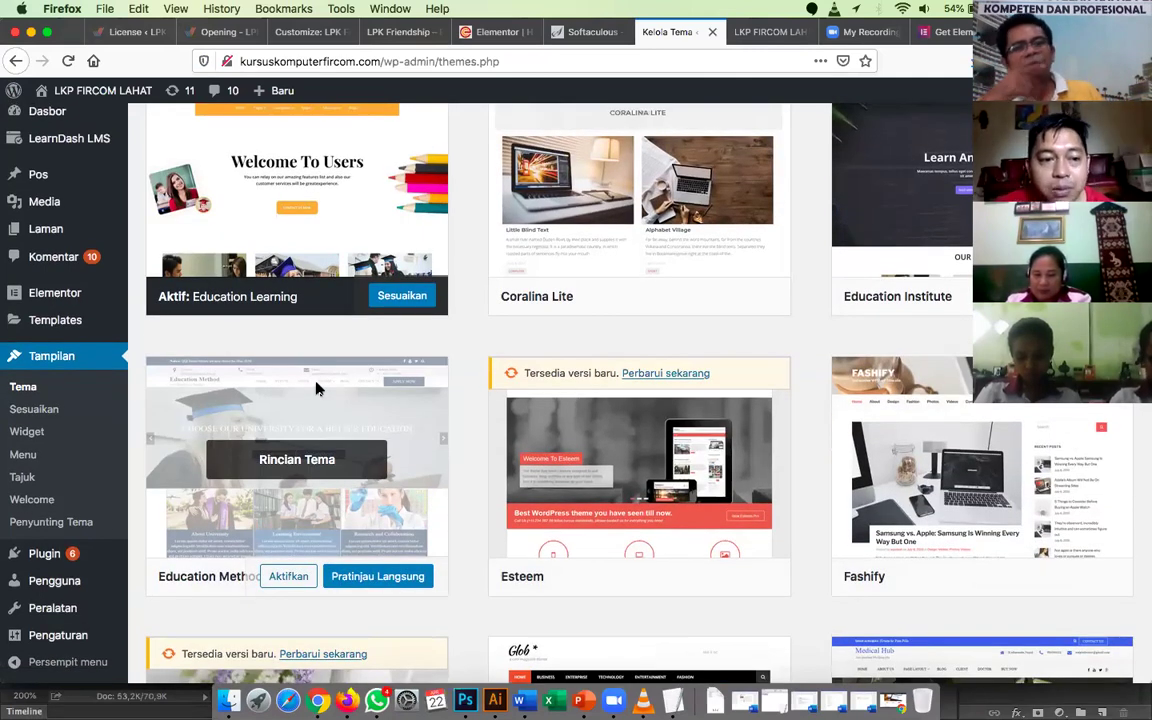
pyautogui.scroll(2, 317, 390)
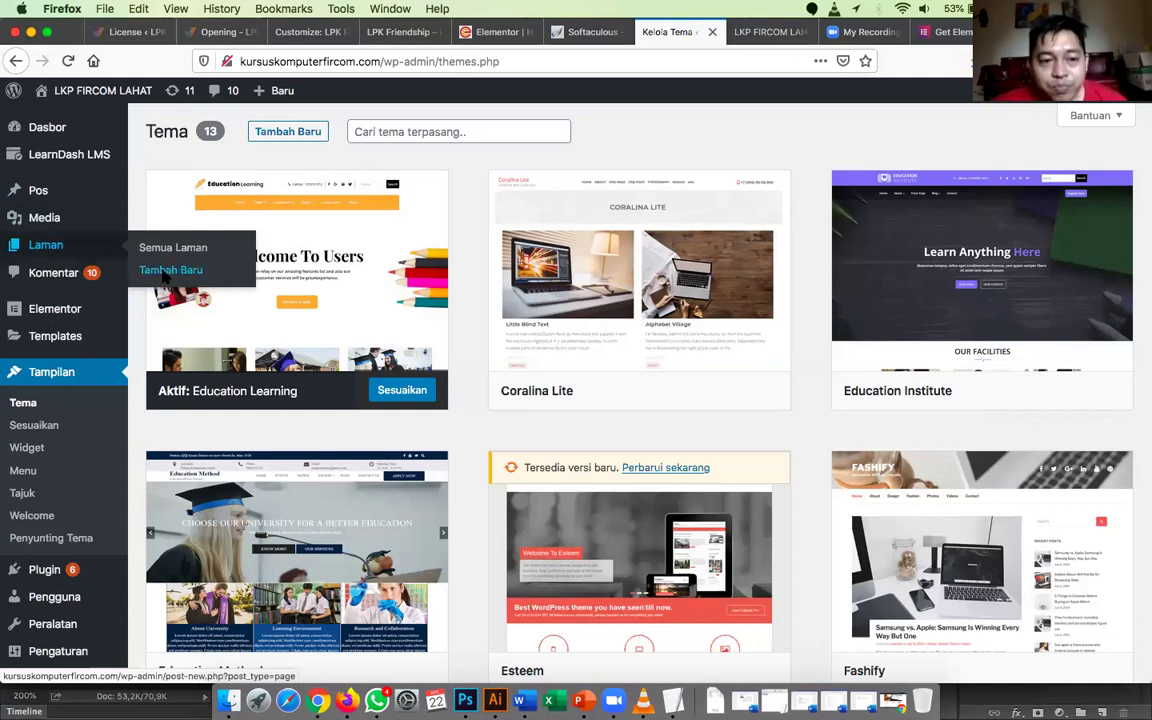
# - Create a new page from Laman > Tambah Baru and dismiss the block editor welcome guide
pyautogui.click(165, 272)
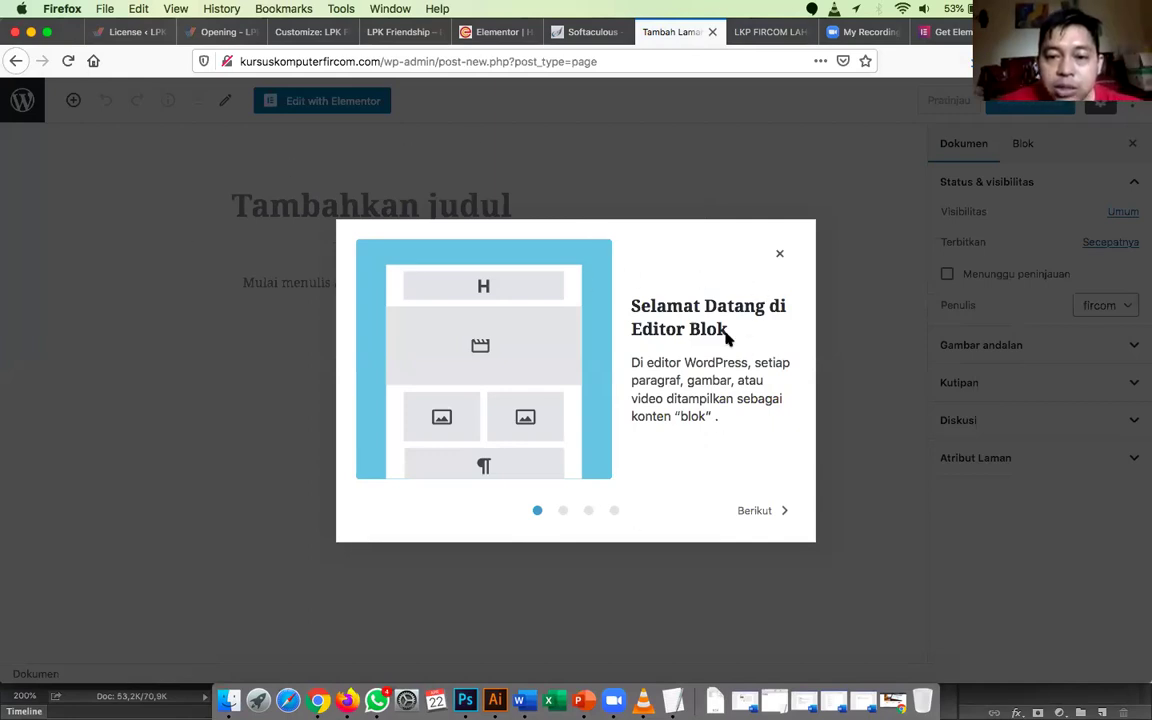
pyautogui.click(779, 256)
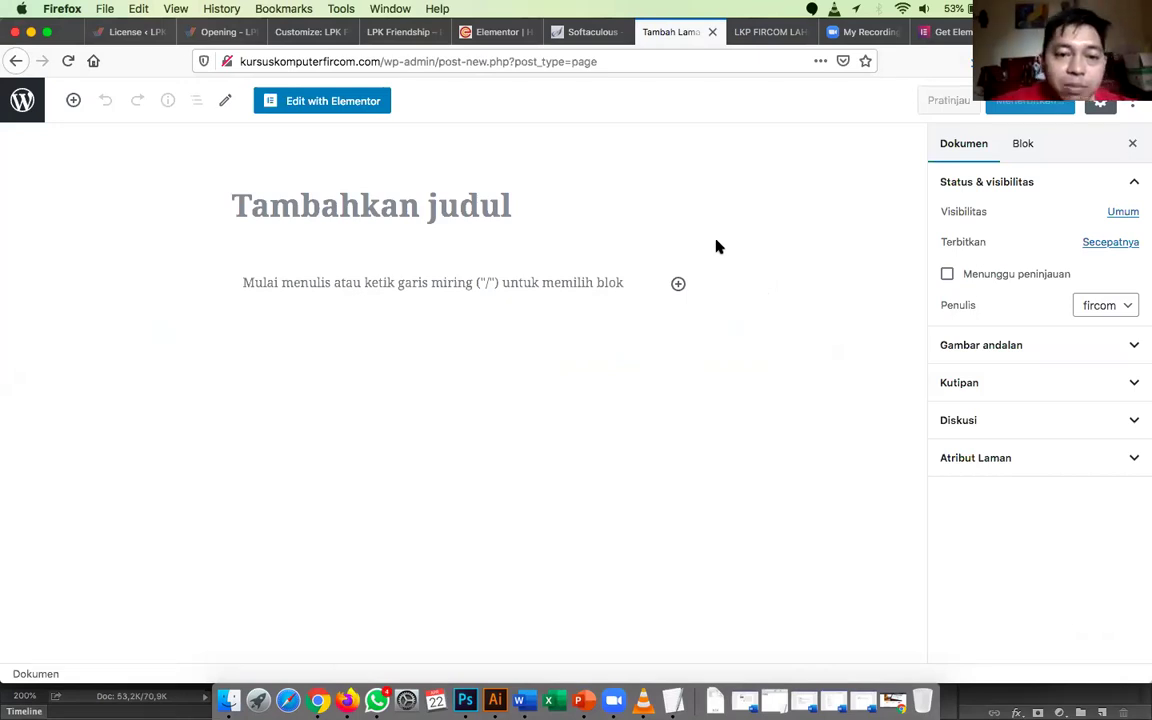
# - Enter 'Home' as the page title, after briefly trying 'About Us' and 'Conta'
pyautogui.click(483, 212)
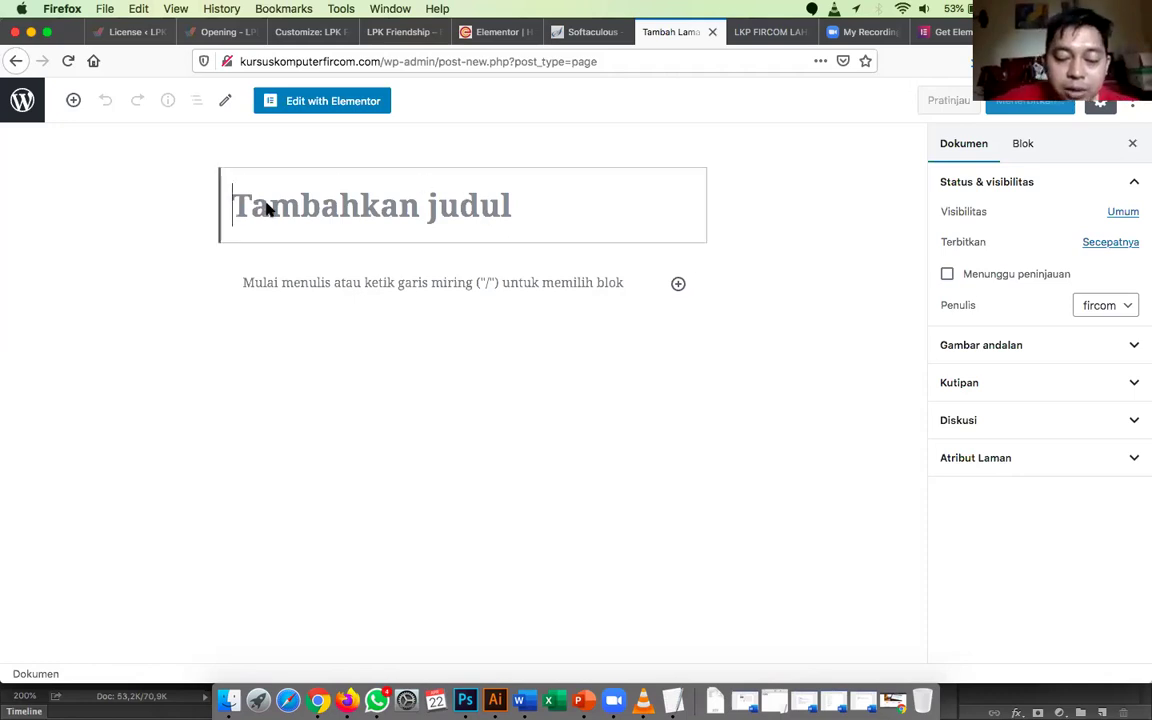
pyautogui.write('Halam')
pyautogui.press('BackSpace')
pyautogui.press('BackSpace')
pyautogui.press('BackSpace')
pyautogui.press('BackSpace')
pyautogui.write('ome')
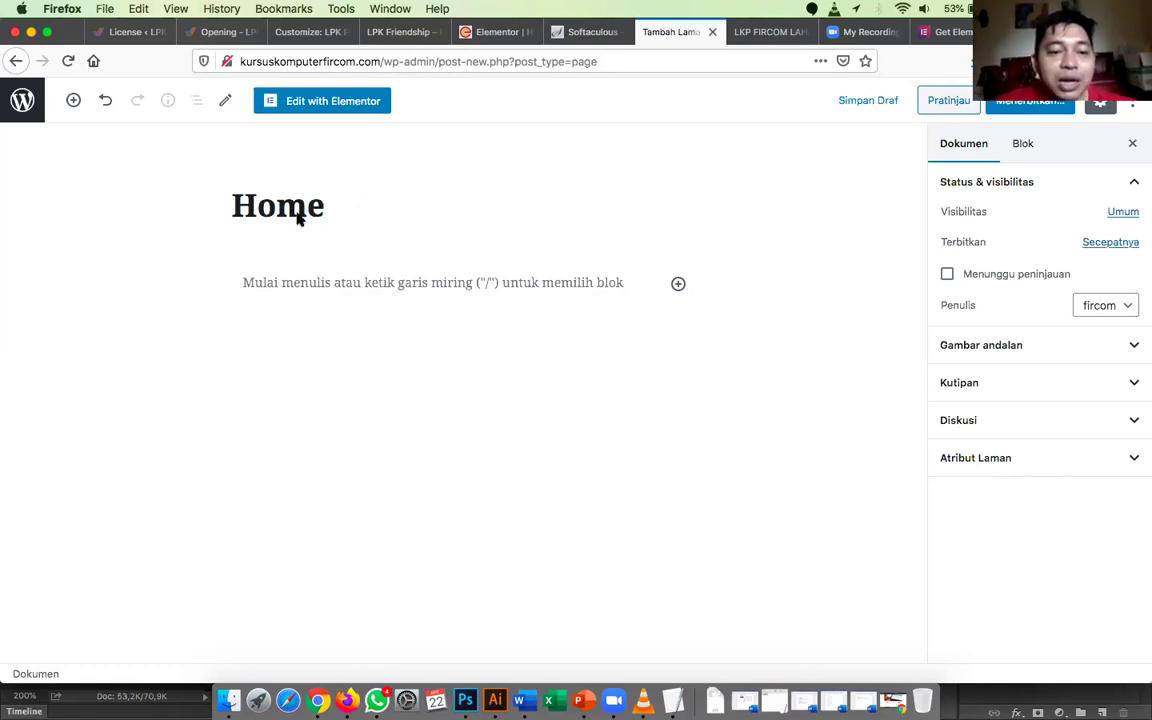
pyautogui.doubleClick(297, 217)
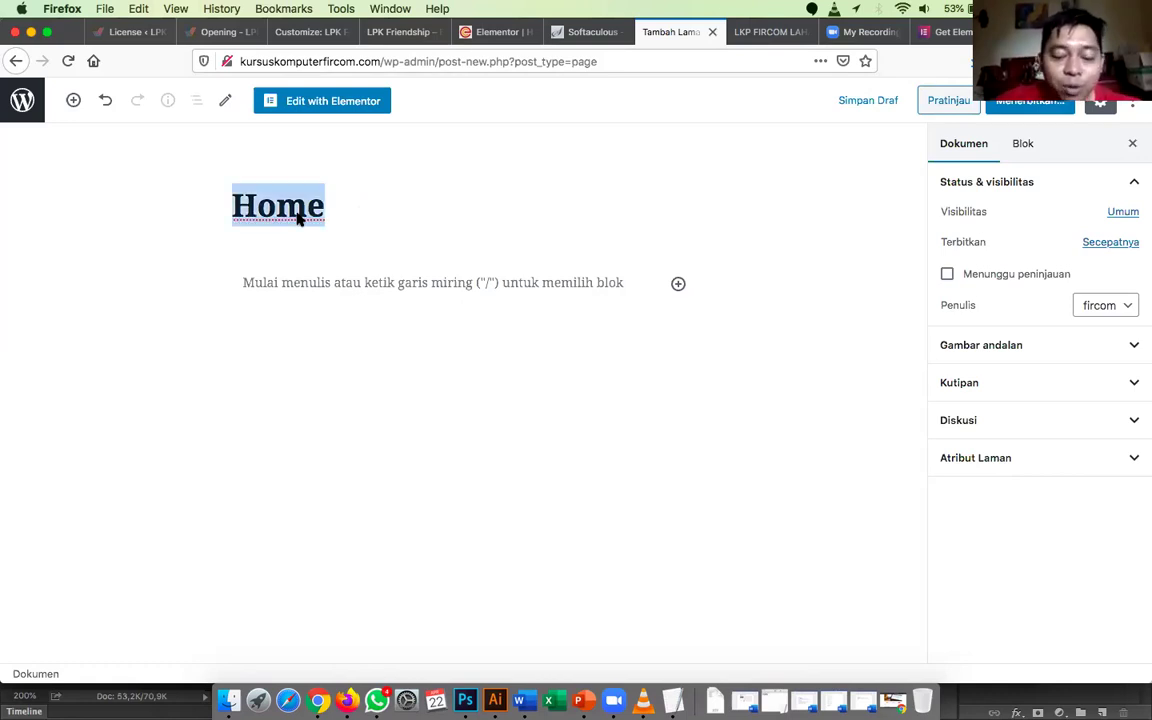
pyautogui.write('About Us')
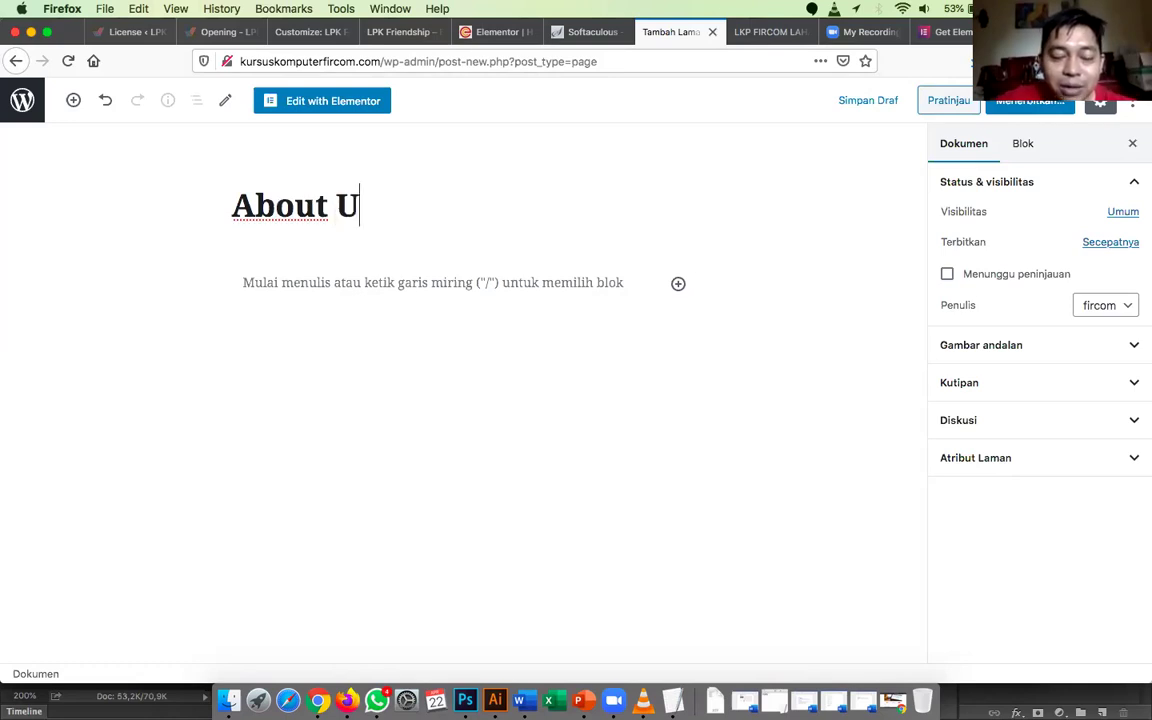
pyautogui.tripleClick(313, 208)
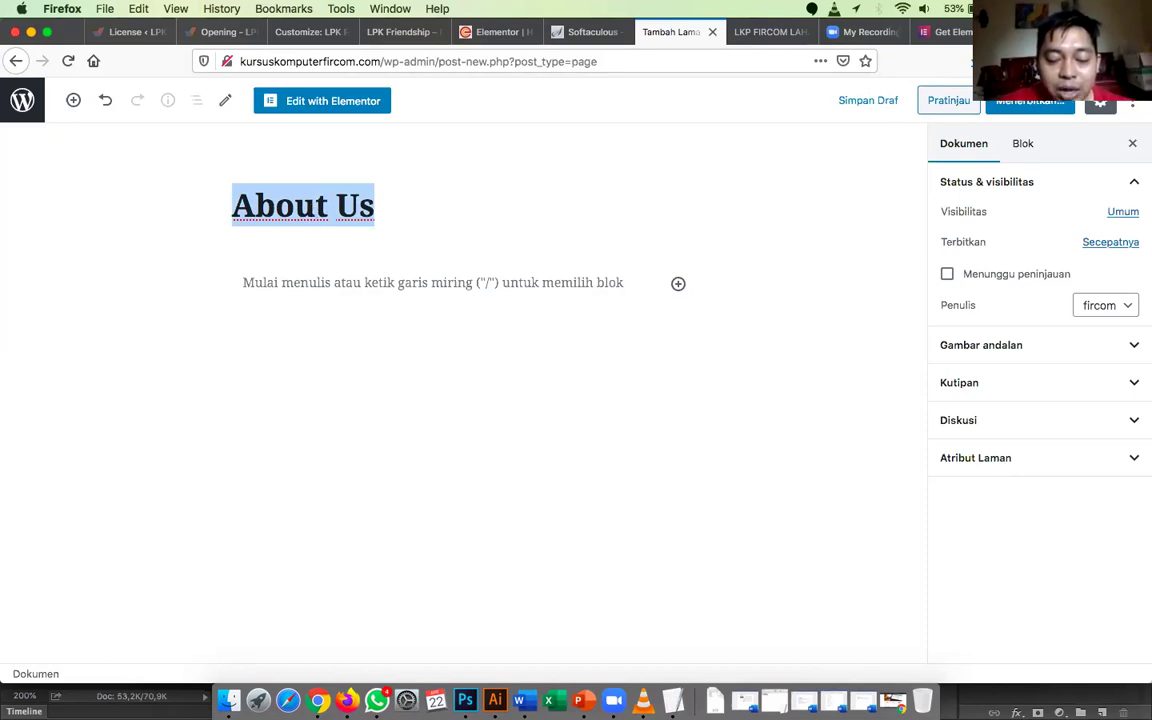
pyautogui.write('Conta')
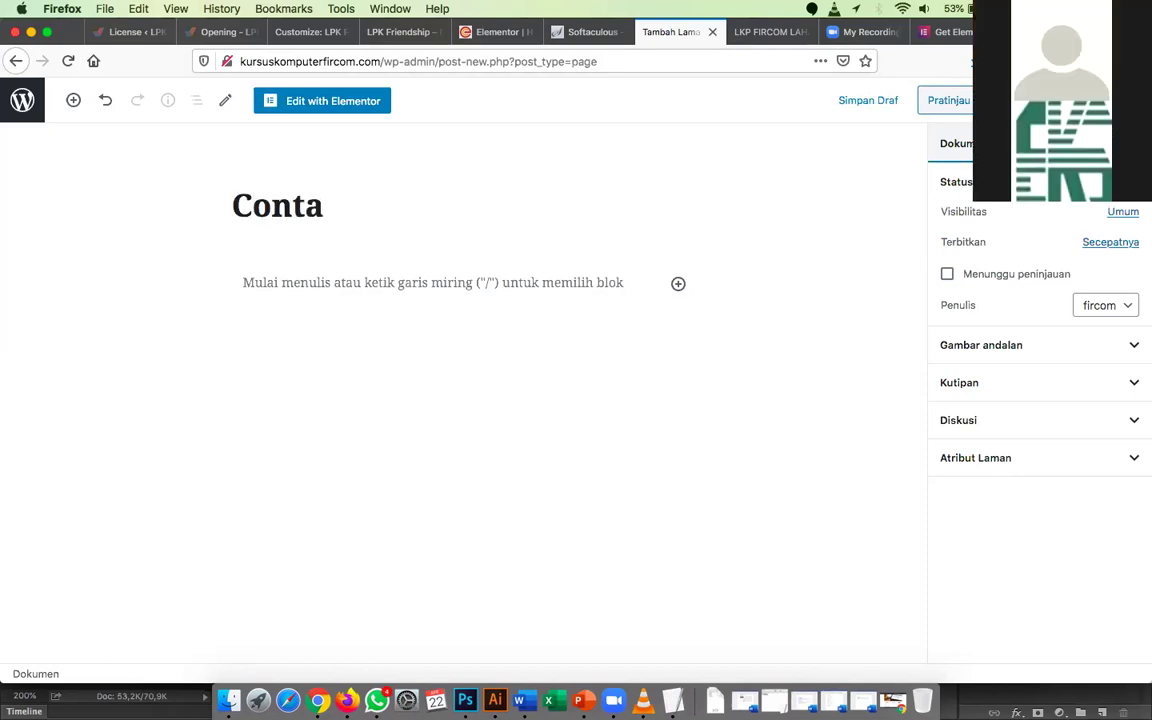
pyautogui.doubleClick(296, 206)
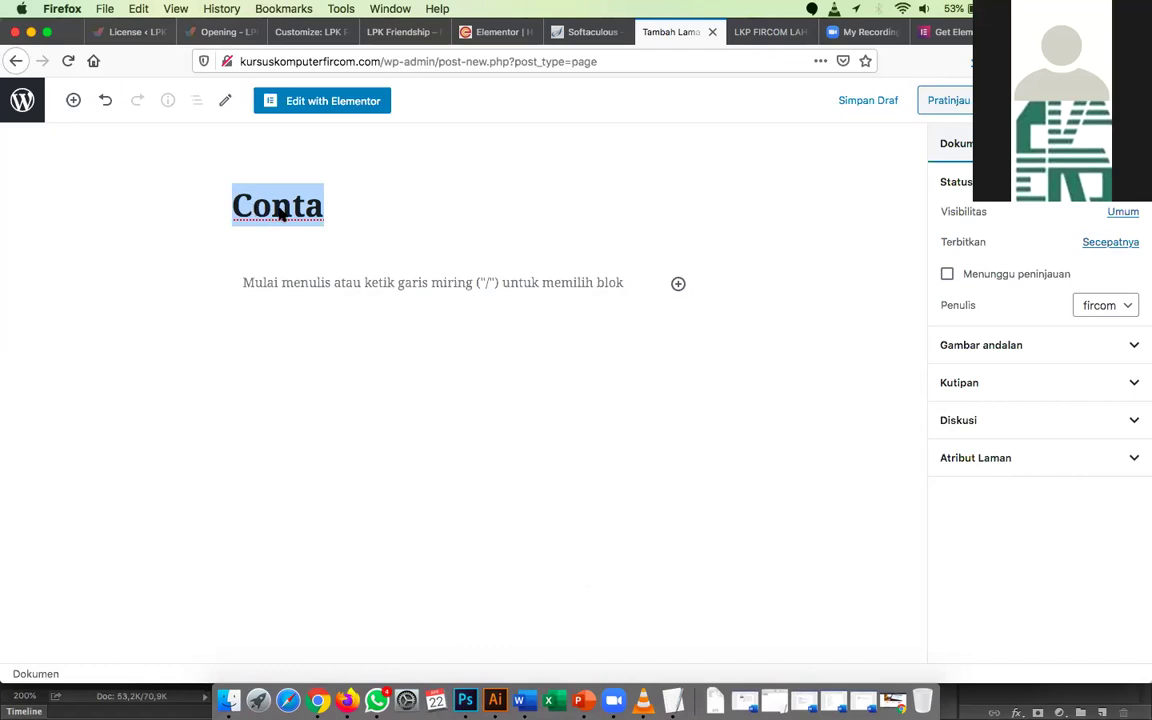
pyautogui.write('Home')
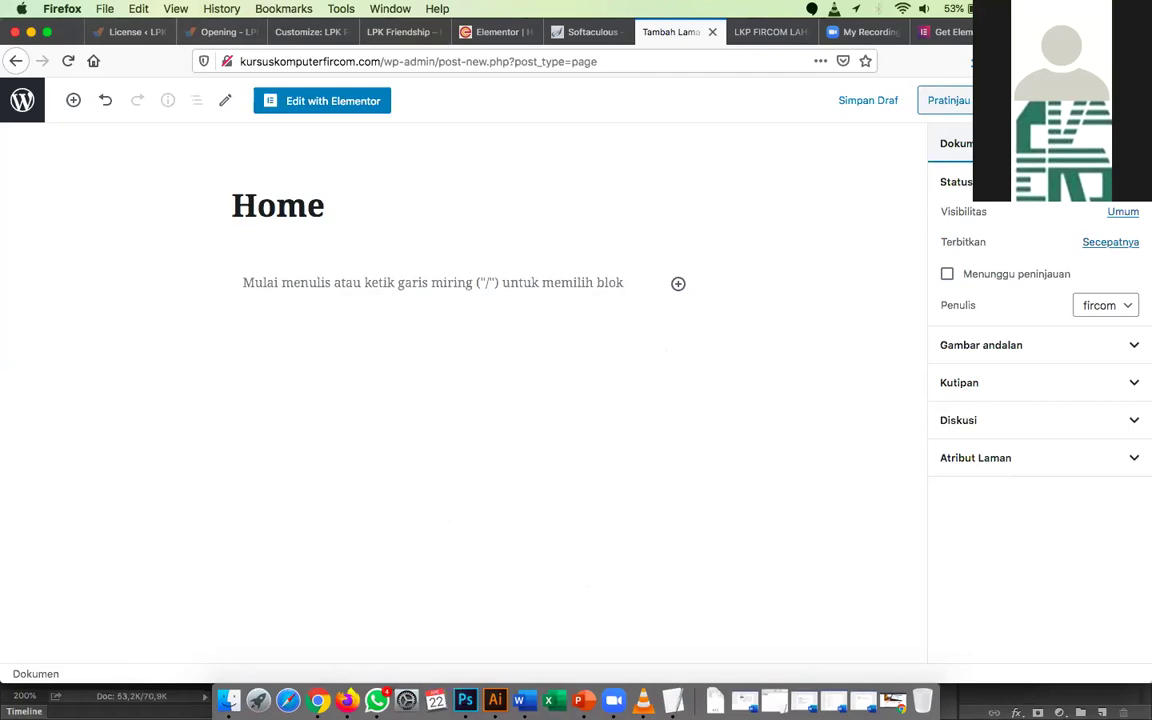
# - Publish the Home page, confirming in the pre-publish panel, and return to the 7-page All Pages list
pyautogui.click(1010, 100)
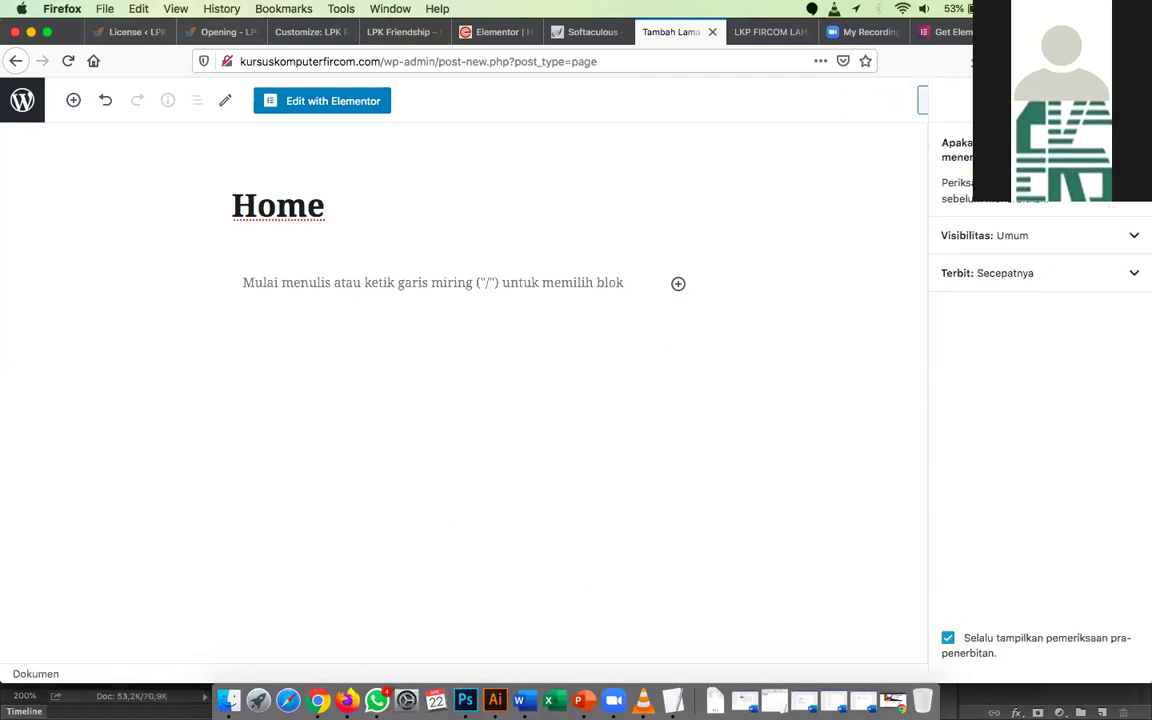
pyautogui.click(1085, 100)
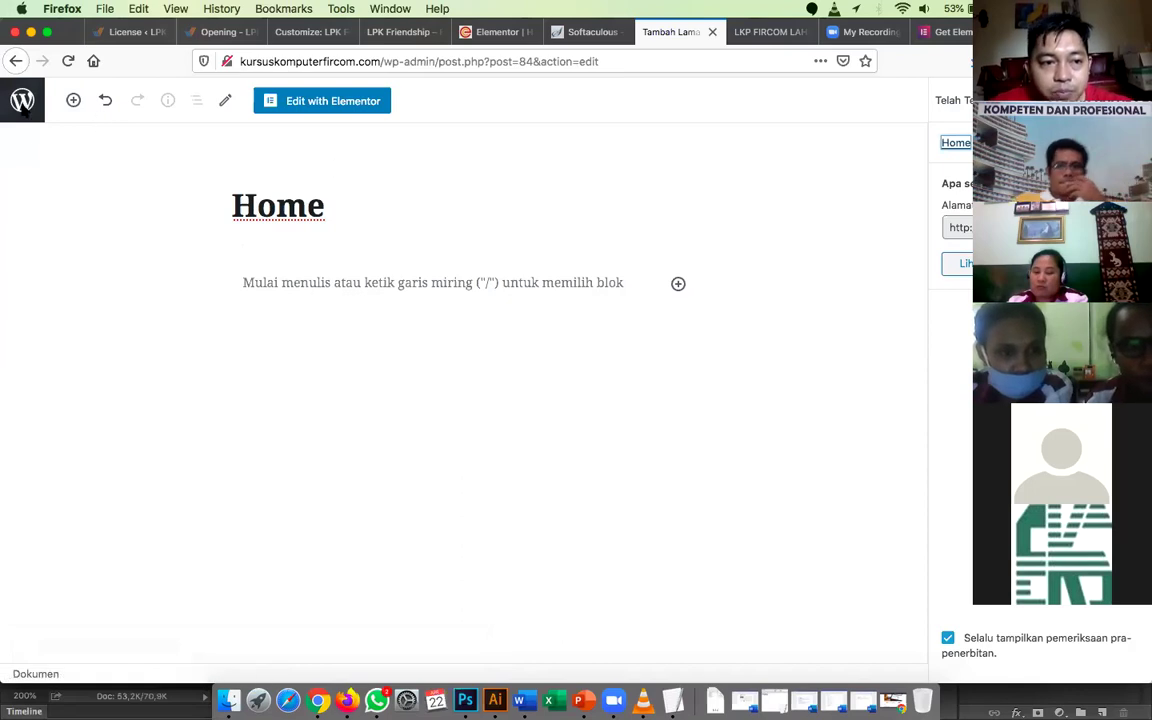
pyautogui.click(24, 108)
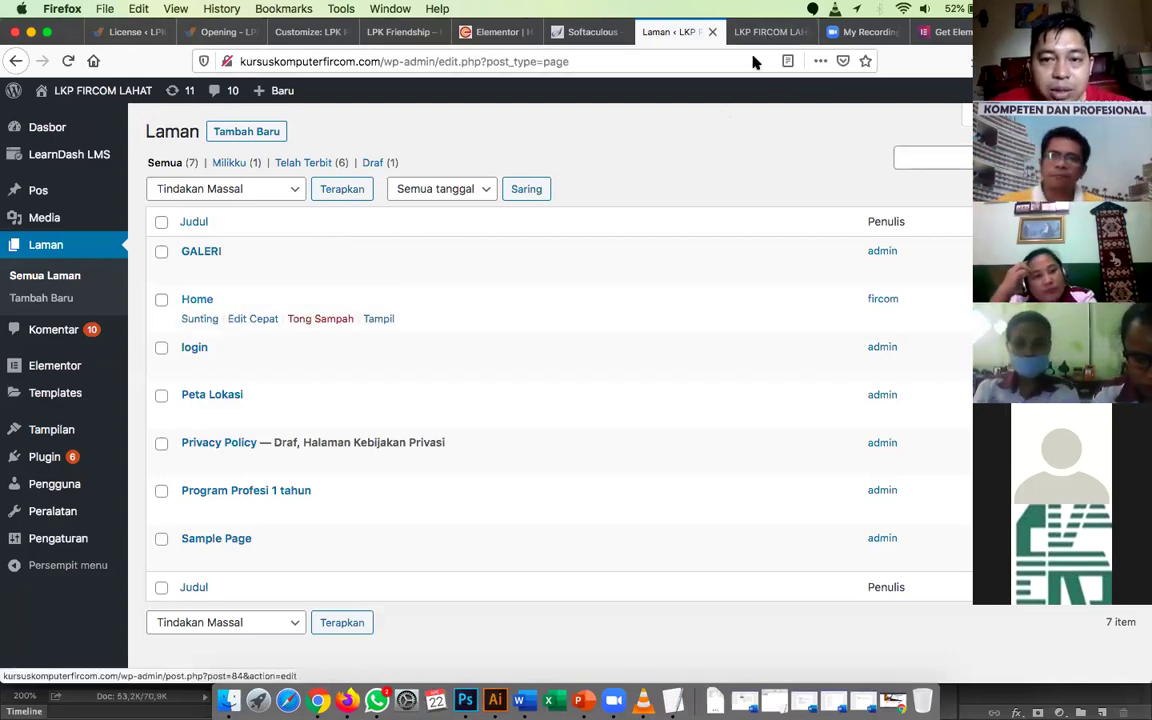
# - Look over the live LKP FIRCOM LAHAT site, whose front page still lists BLOG posts
pyautogui.hotkey('ctrl', 'Tab')
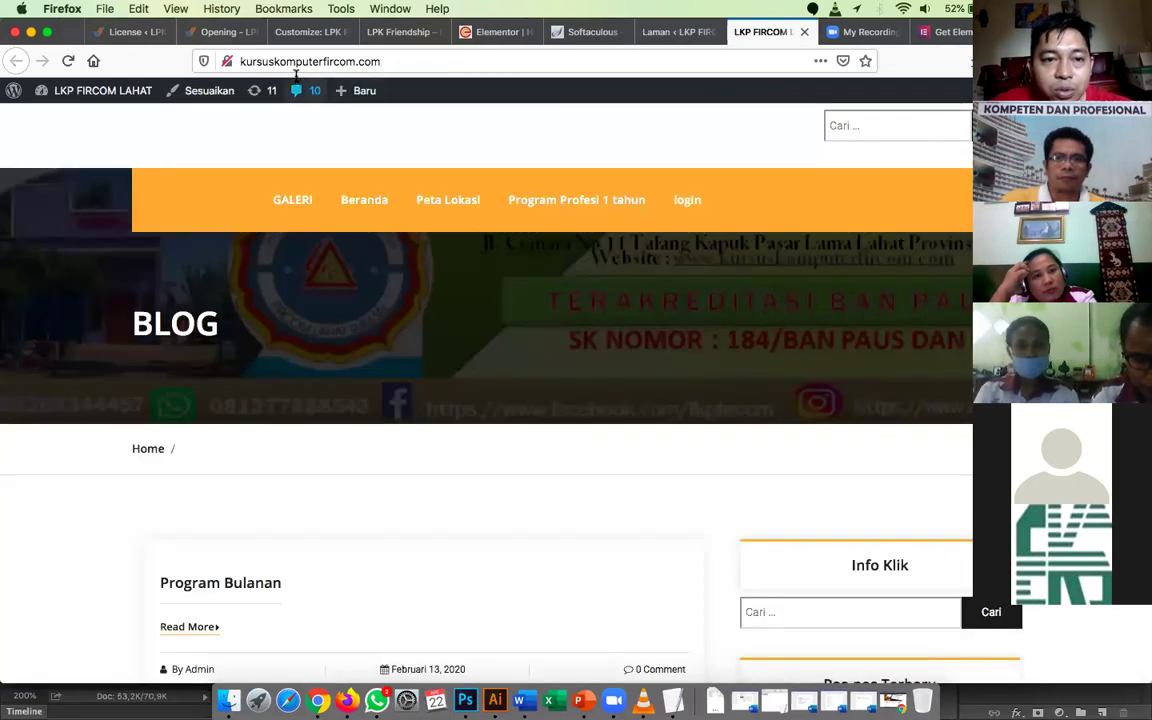
pyautogui.click(386, 62)
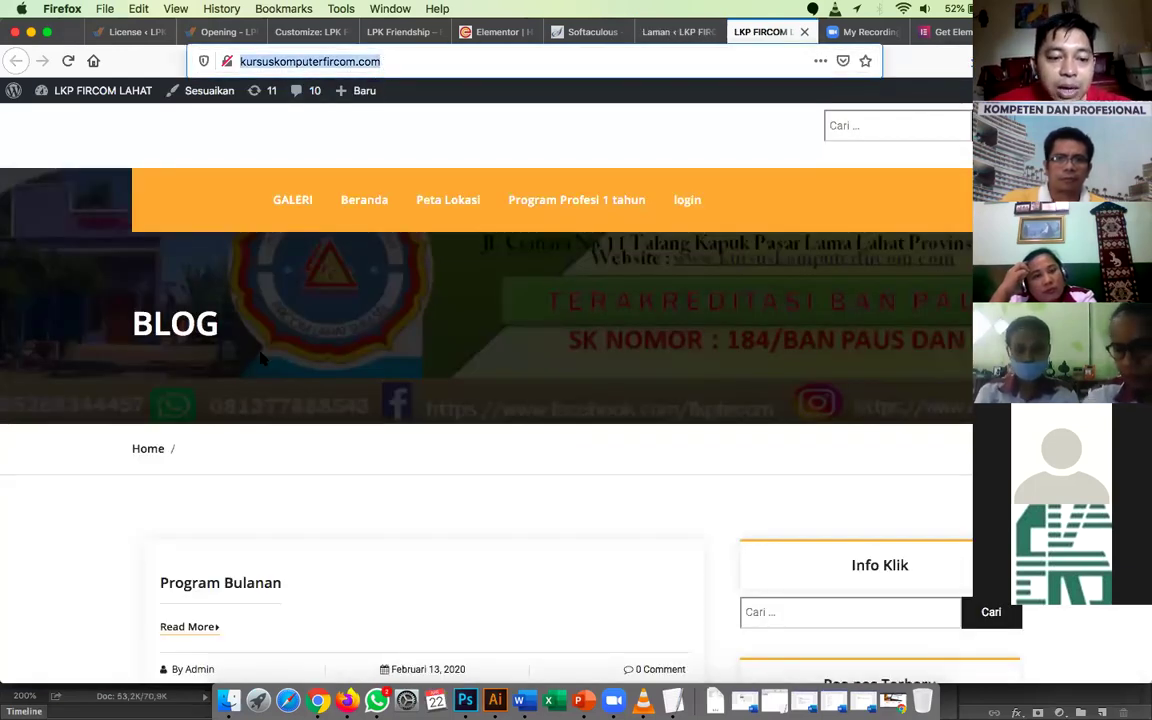
pyautogui.scroll(-5, 260, 357)
pyautogui.scroll(-10, 260, 357)
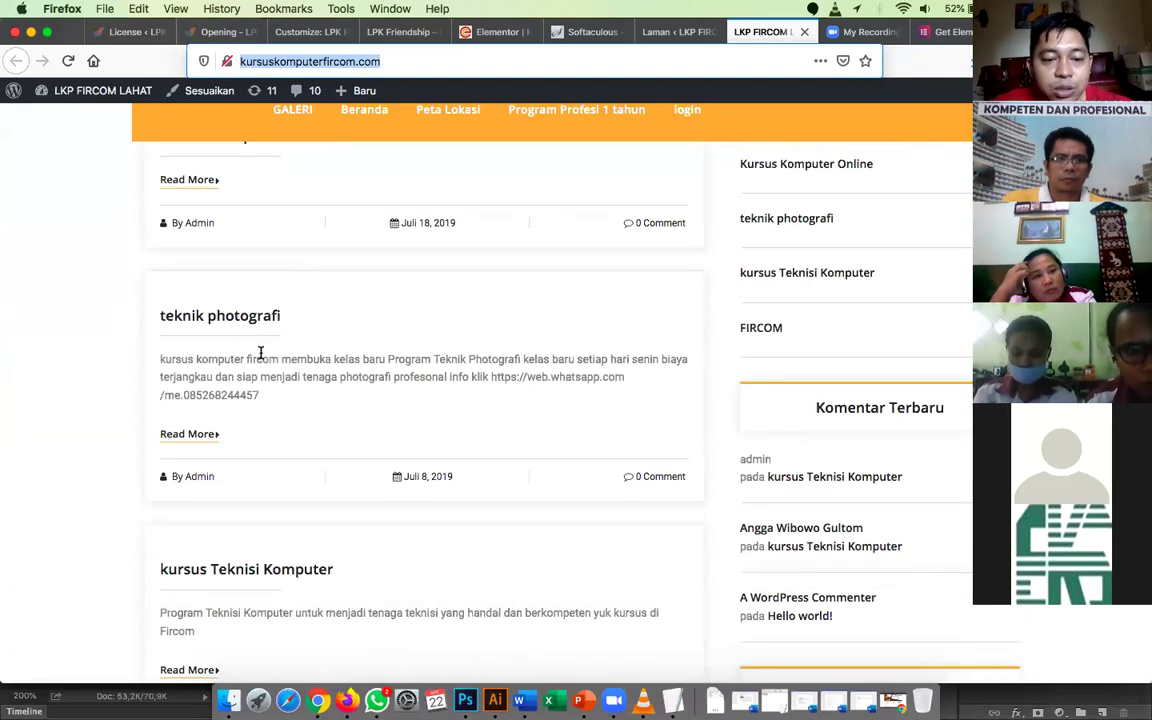
pyautogui.scroll(15, 260, 358)
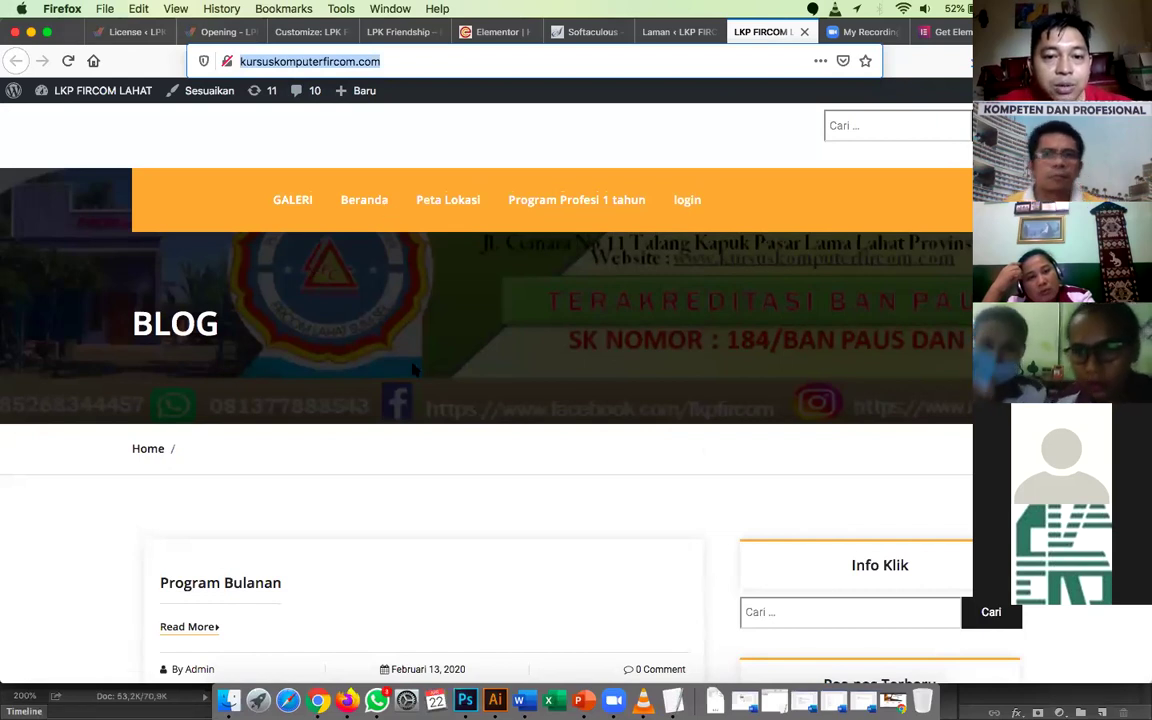
pyautogui.scroll(-5, 413, 370)
pyautogui.scroll(-2, 352, 316)
pyautogui.scroll(2, 352, 316)
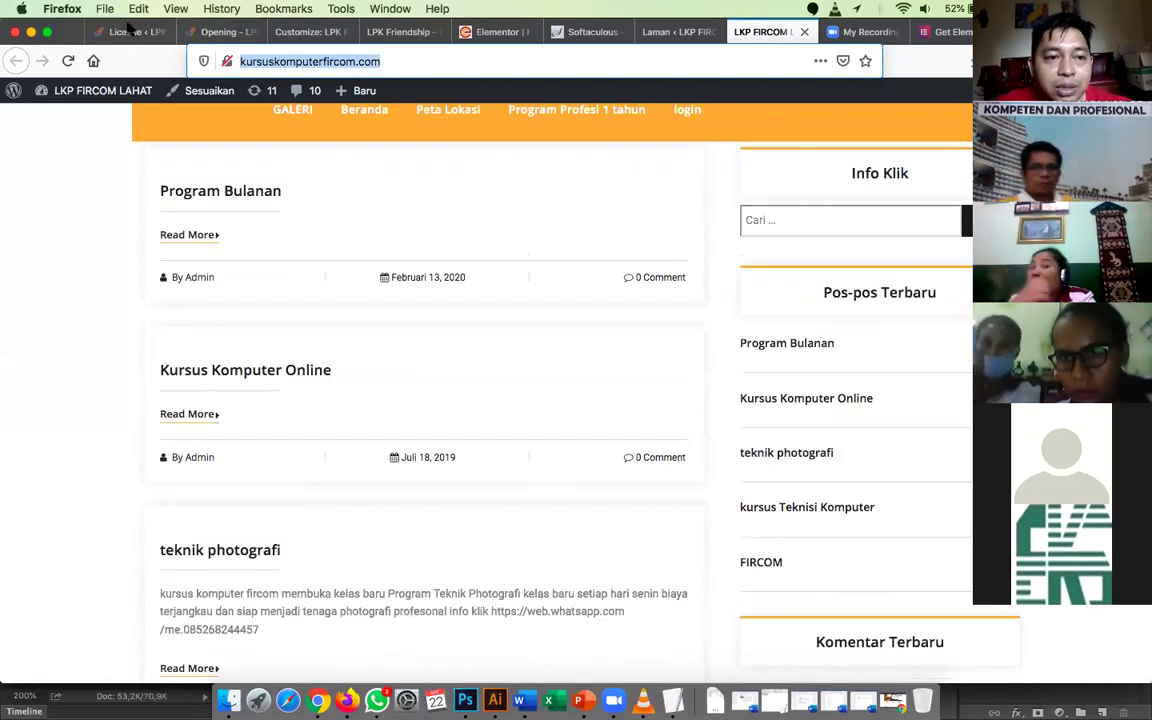
pyautogui.click(122, 32)
# - On the Opening lesson tab, trim the web address down to kursuskomputer.info and load its homepage
pyautogui.click(224, 31)
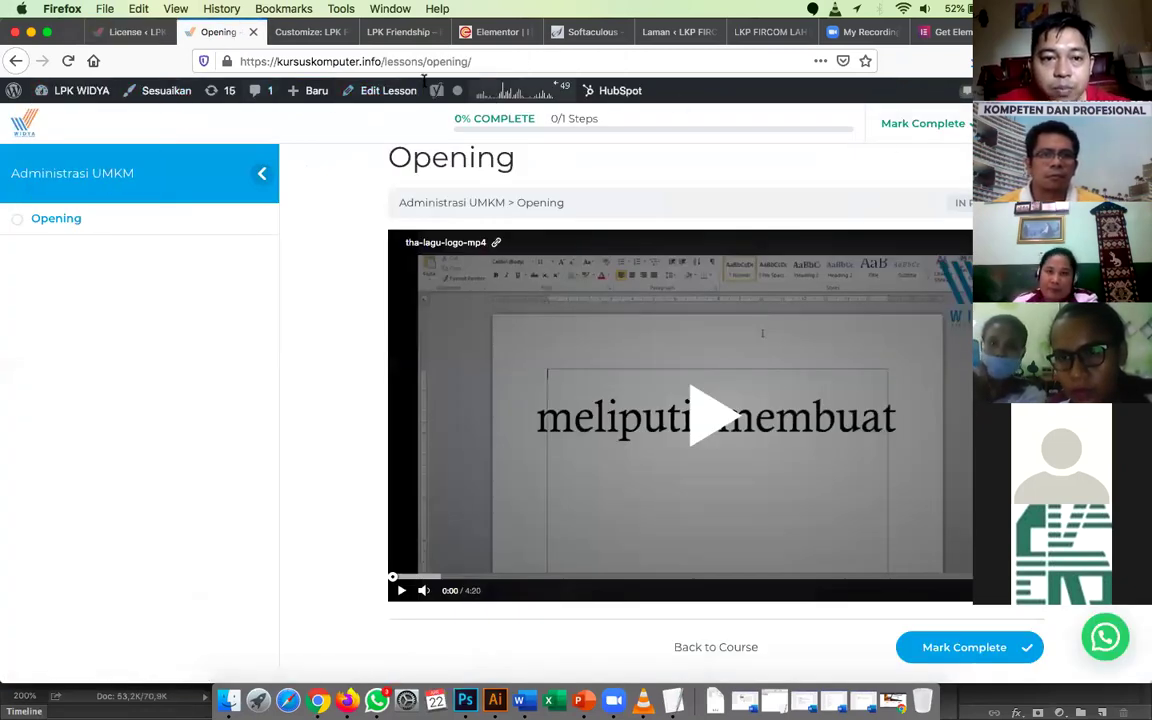
pyautogui.moveTo(638, 64); pyautogui.dragTo(383, 61)
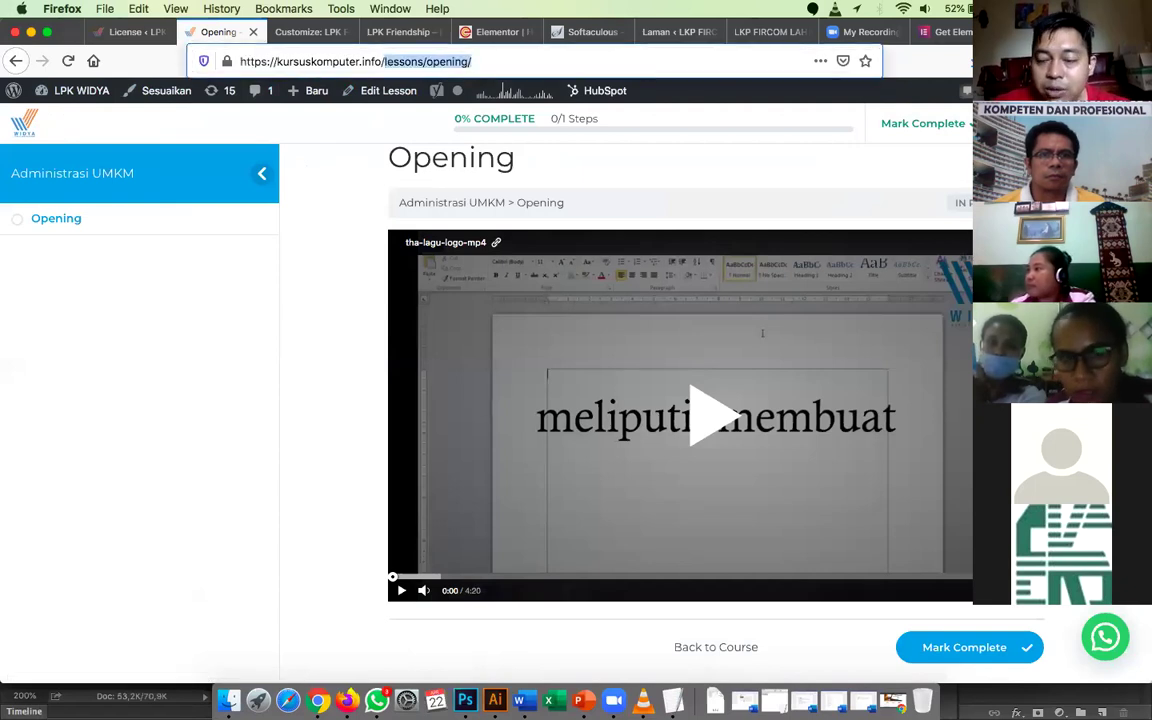
pyautogui.press('BackSpace')
pyautogui.press('Return')
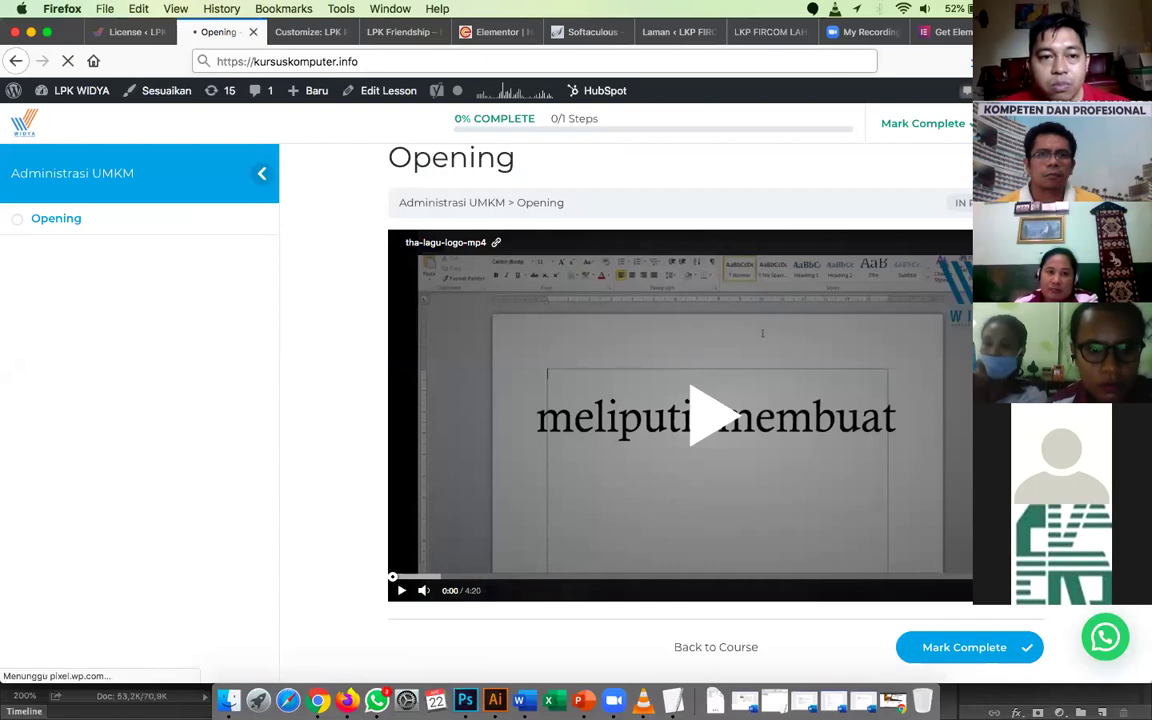
# - Browse the LPK Friendship example site, then go back to the LKP FIRCOM pages list
pyautogui.click(414, 34)
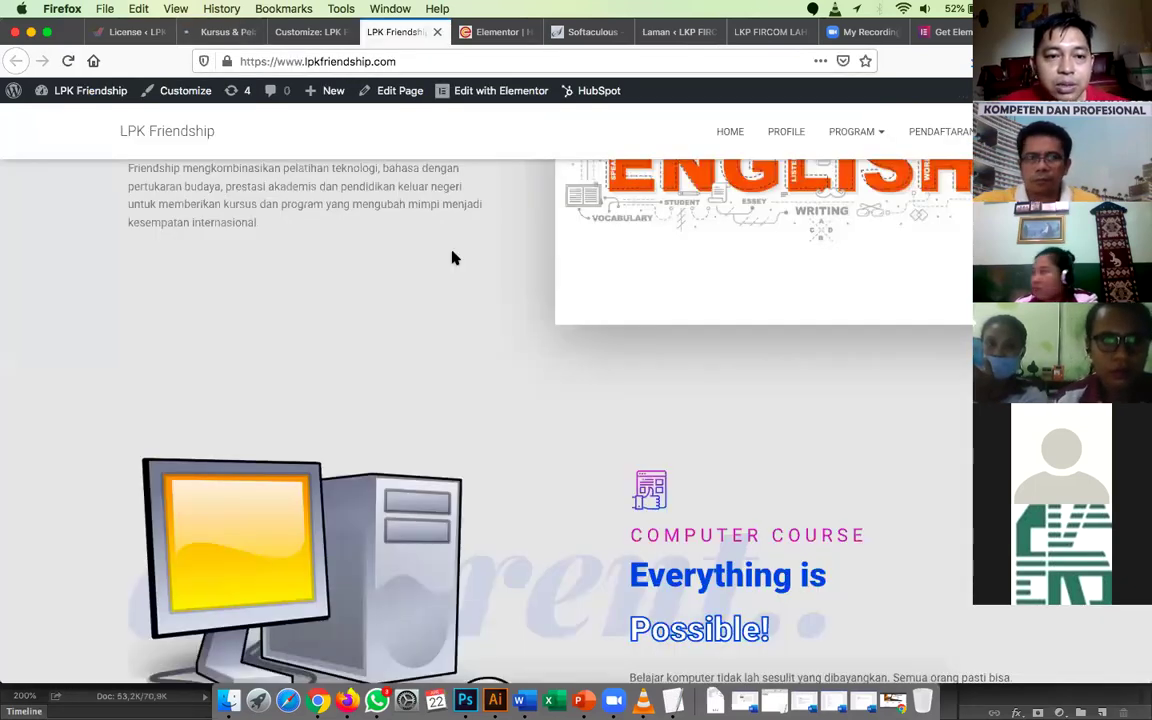
pyautogui.scroll(5, 452, 258)
pyautogui.scroll(-4, 452, 258)
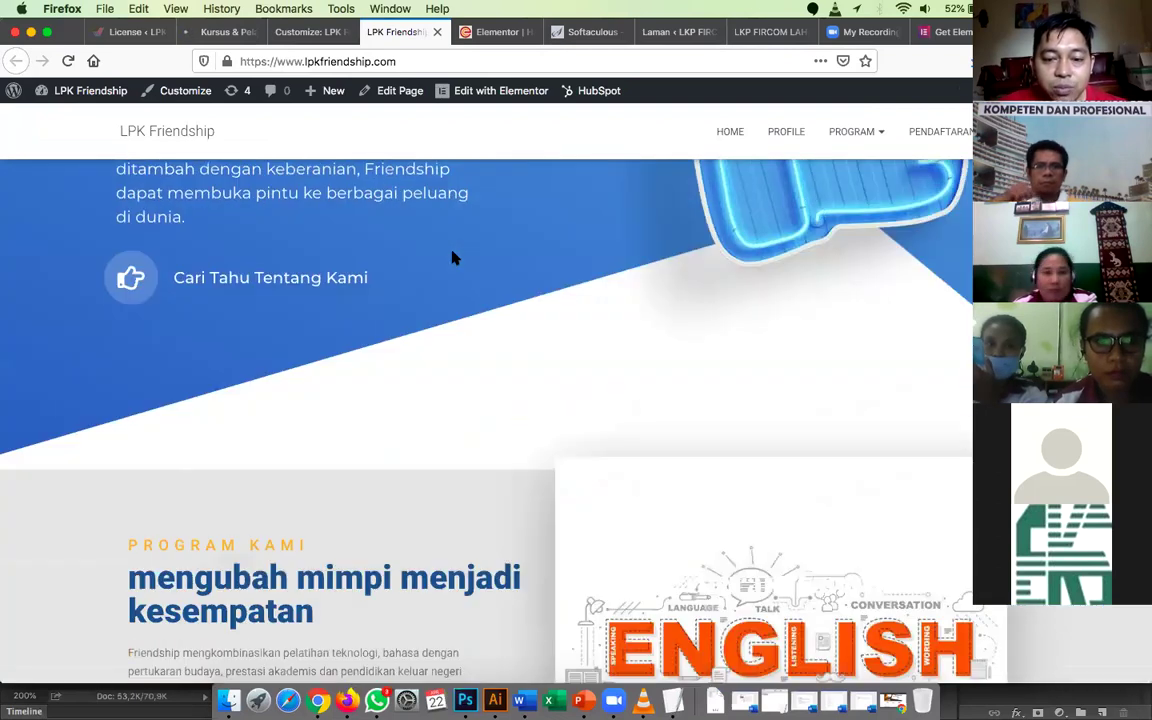
pyautogui.scroll(-10, 452, 258)
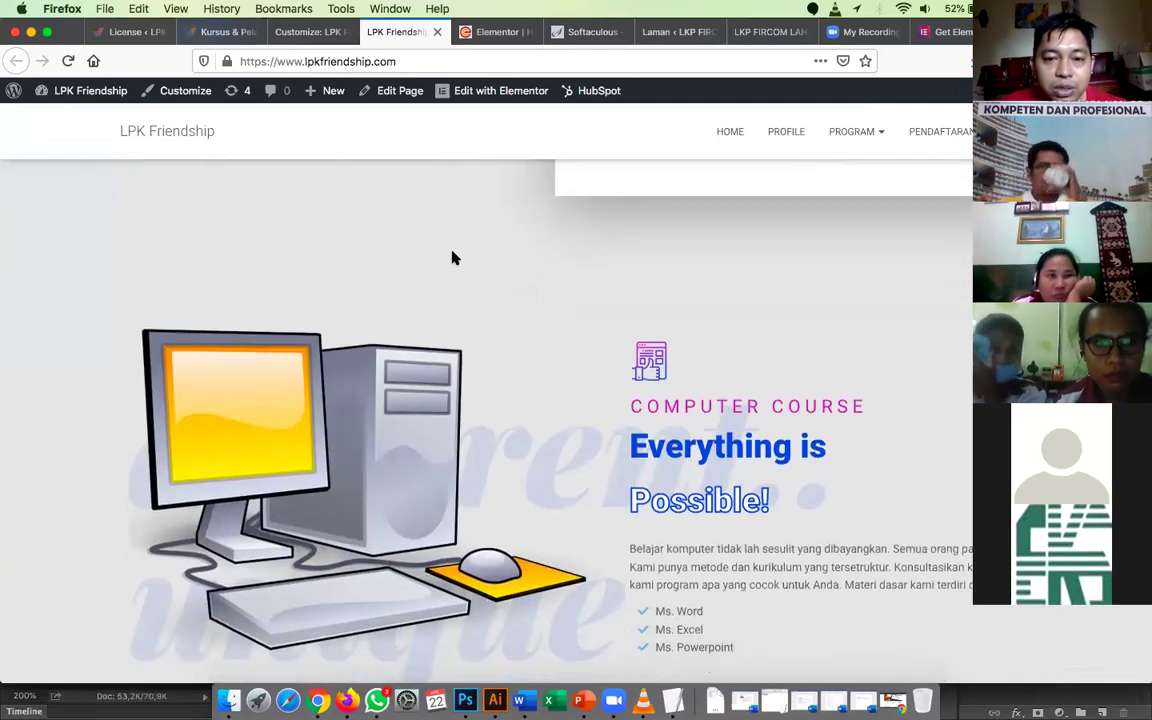
pyautogui.scroll(4, 452, 258)
pyautogui.scroll(-11, 452, 258)
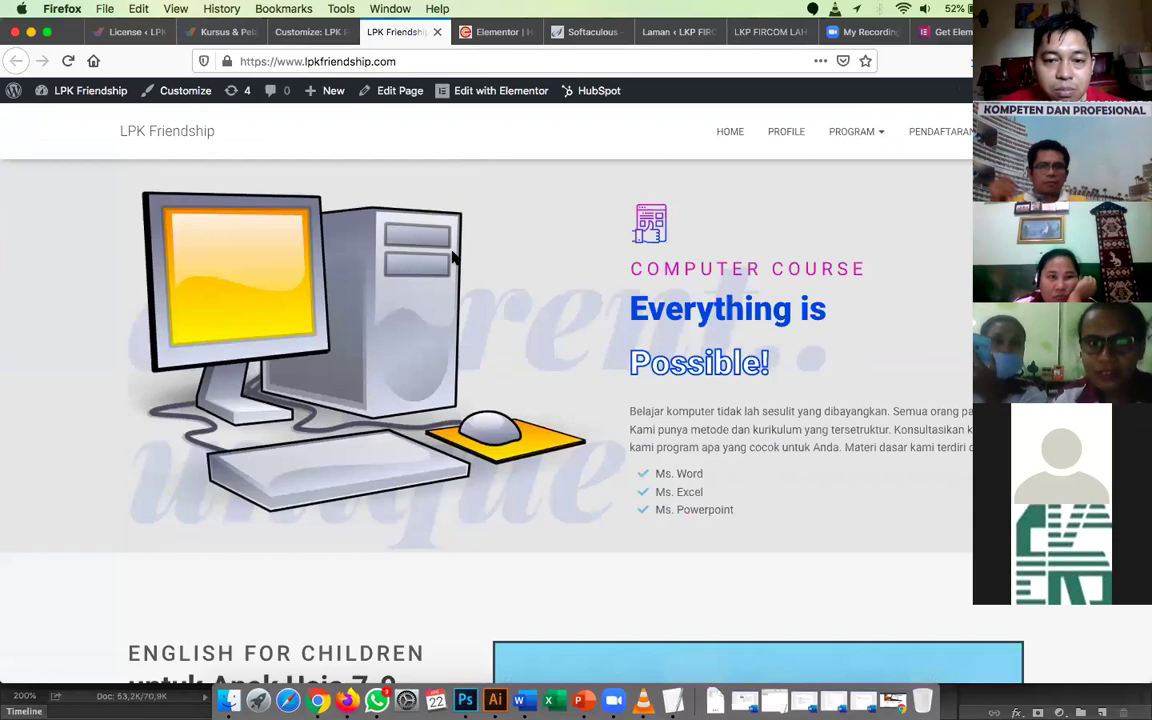
pyautogui.scroll(8, 452, 258)
pyautogui.scroll(-6, 452, 258)
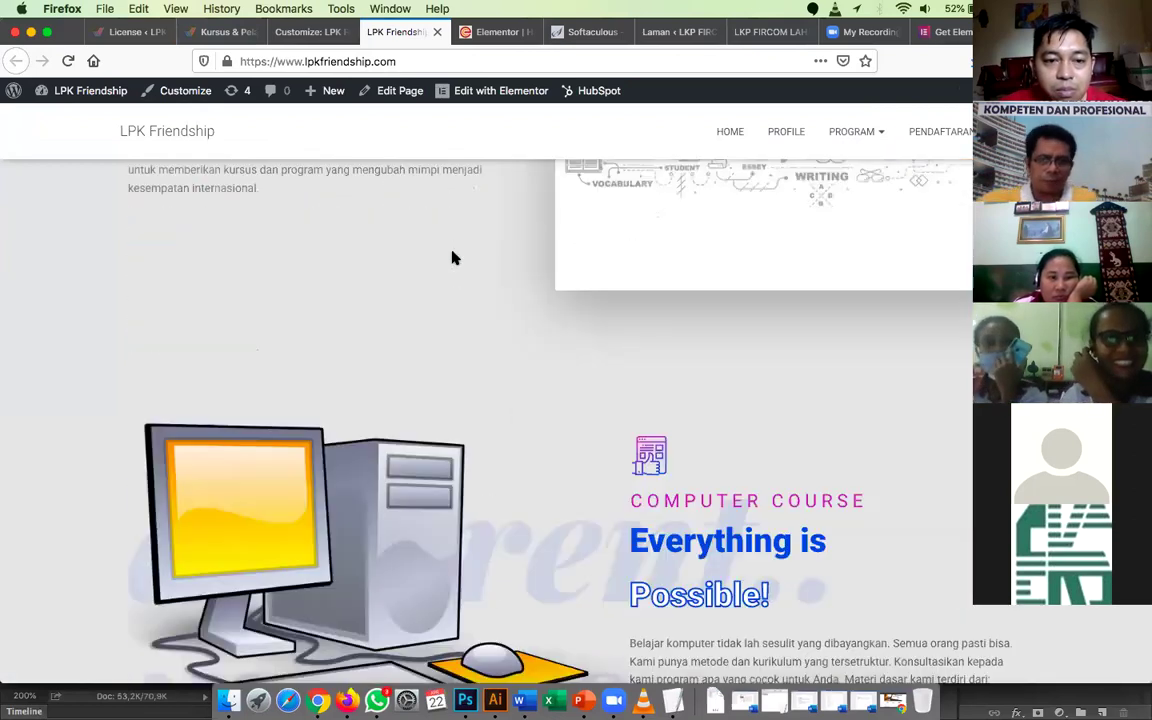
pyautogui.scroll(-15, 452, 258)
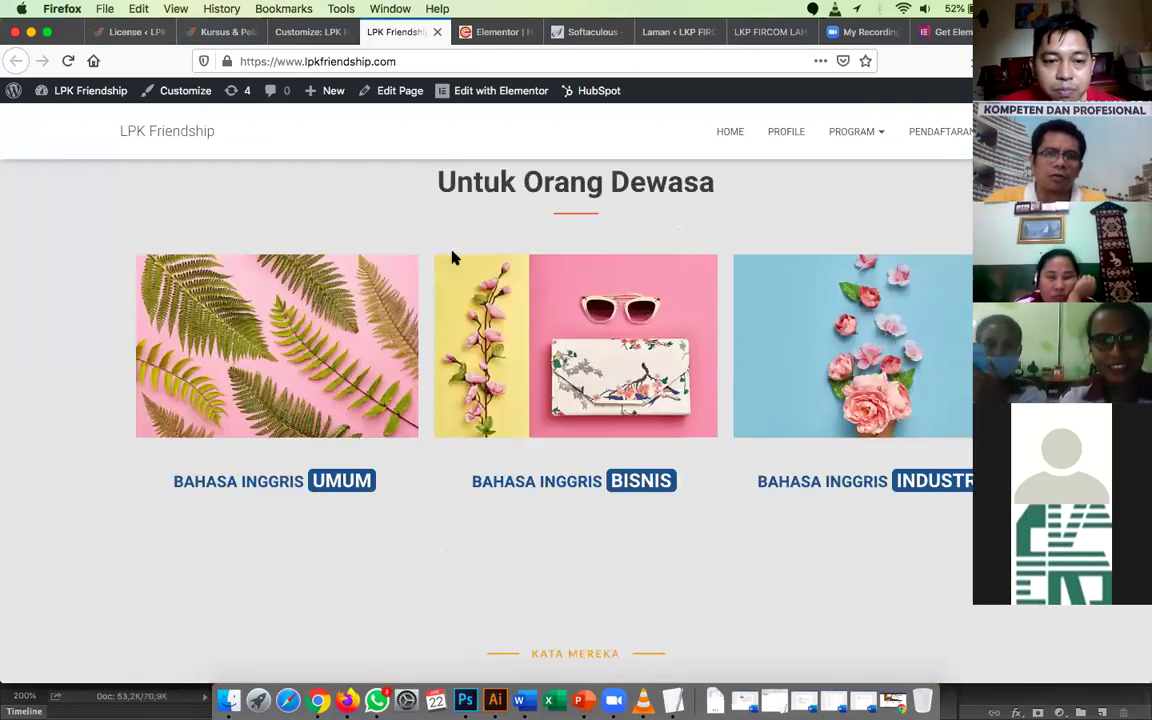
pyautogui.scroll(-10, 452, 258)
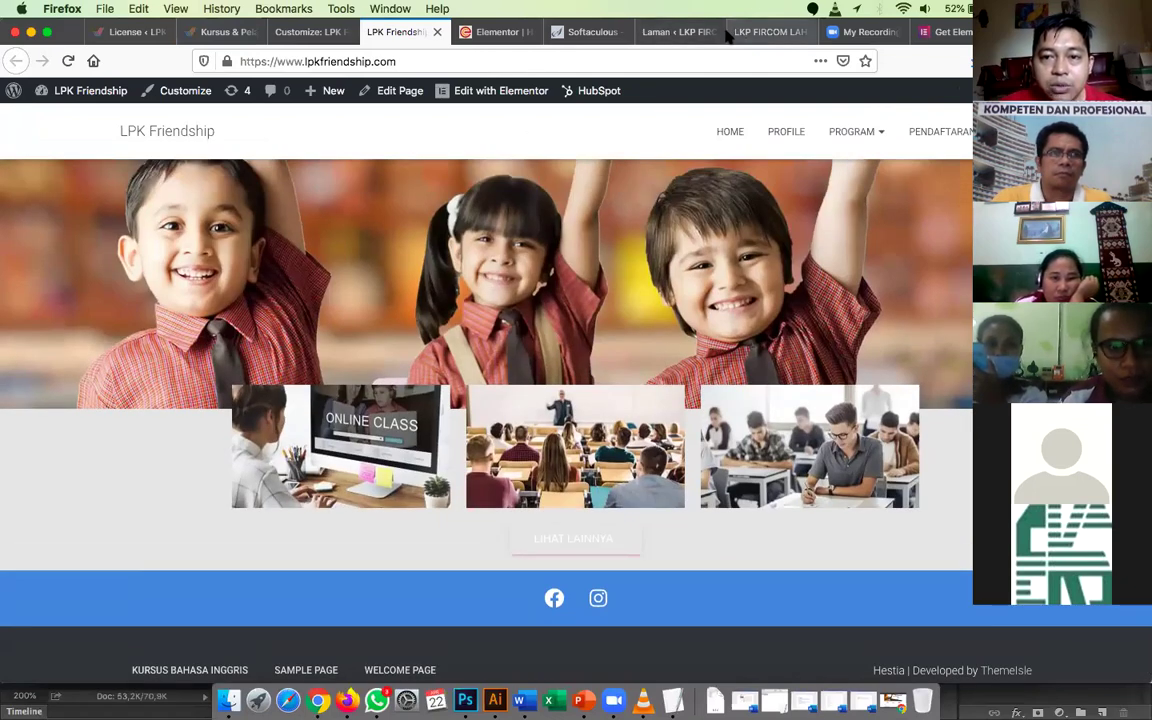
pyautogui.click(680, 33)
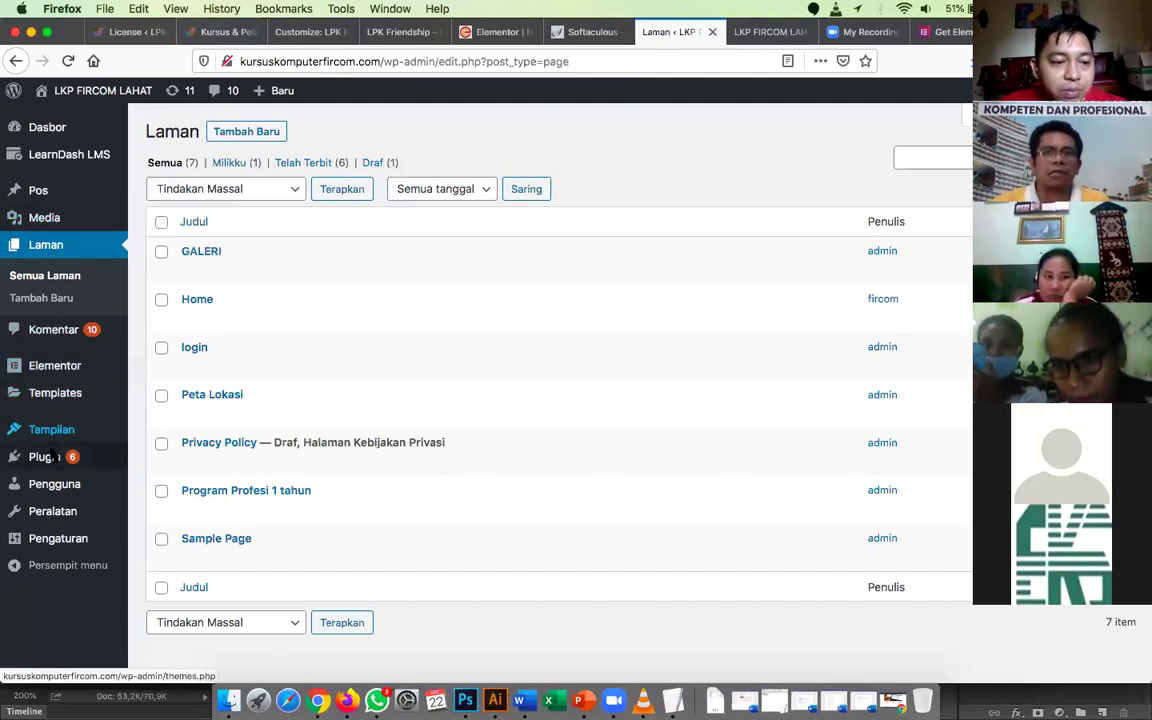
# - Open Pengaturan > Membaca, where the homepage still displays the latest posts
pyautogui.moveTo(58, 516)
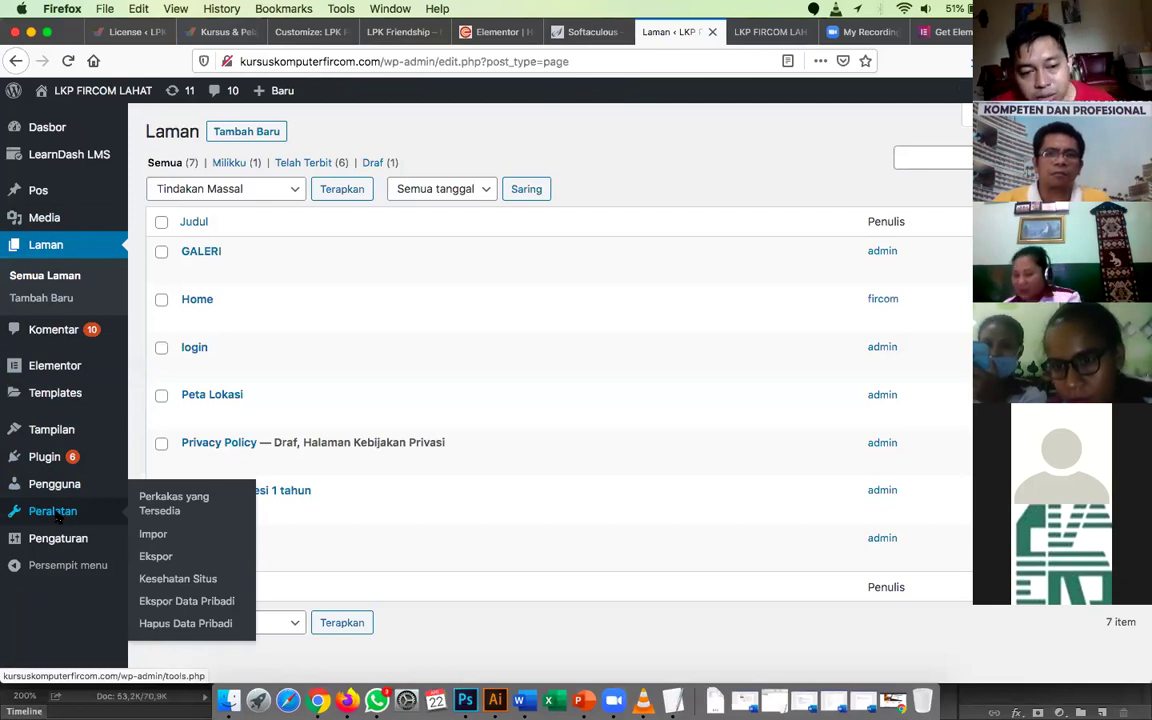
pyautogui.moveTo(62, 538)
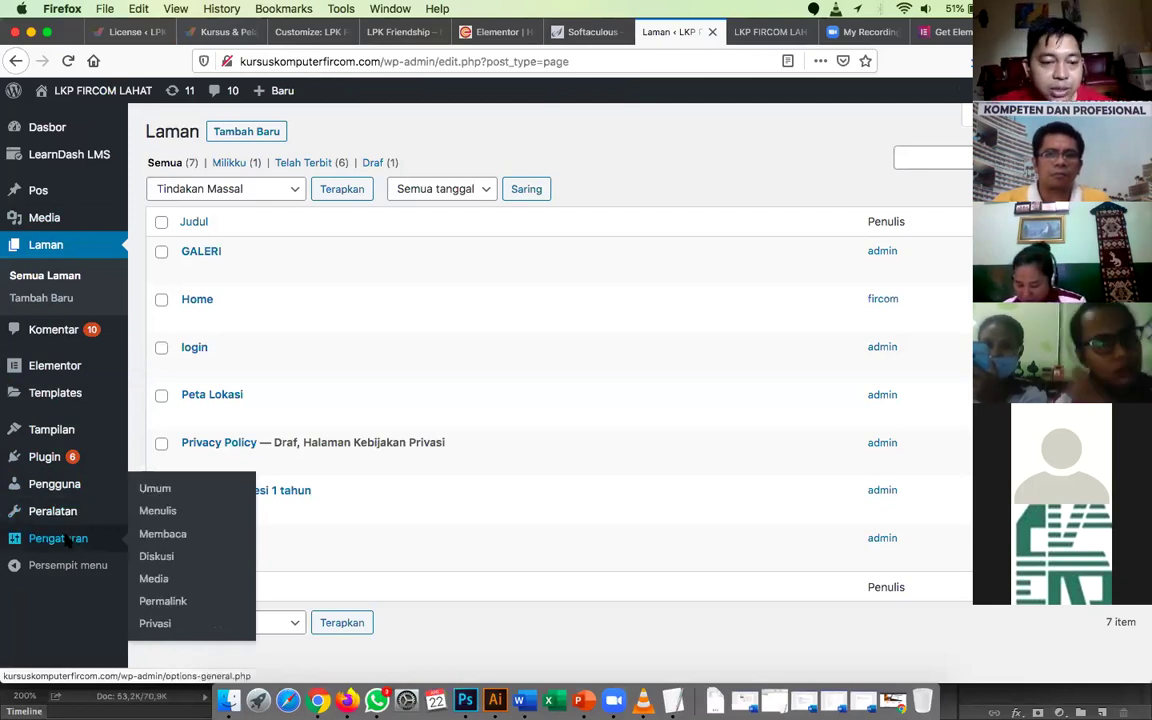
pyautogui.click(163, 536)
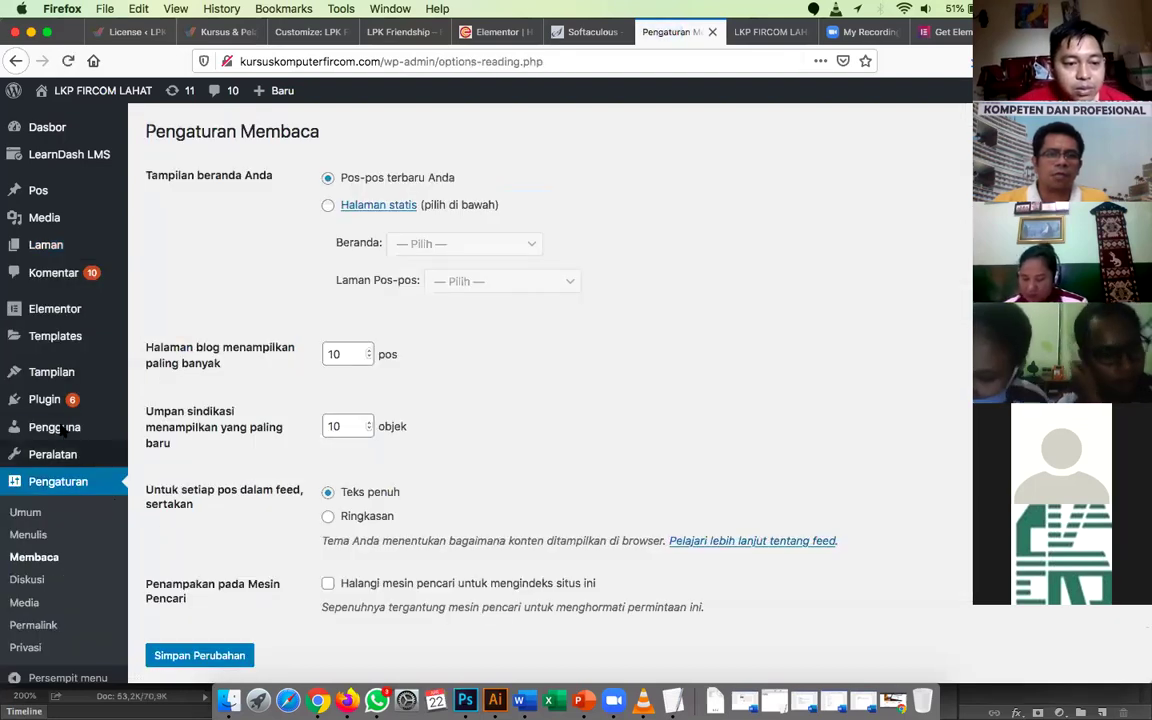
pyautogui.moveTo(52, 198)
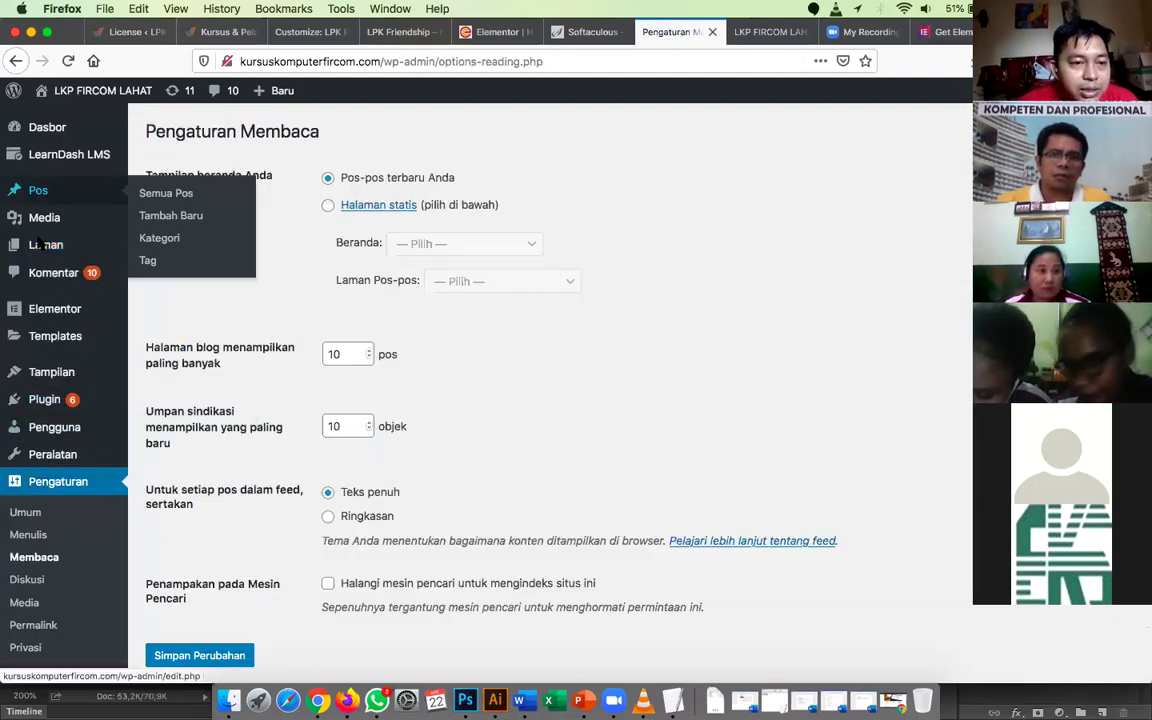
pyautogui.moveTo(52, 253)
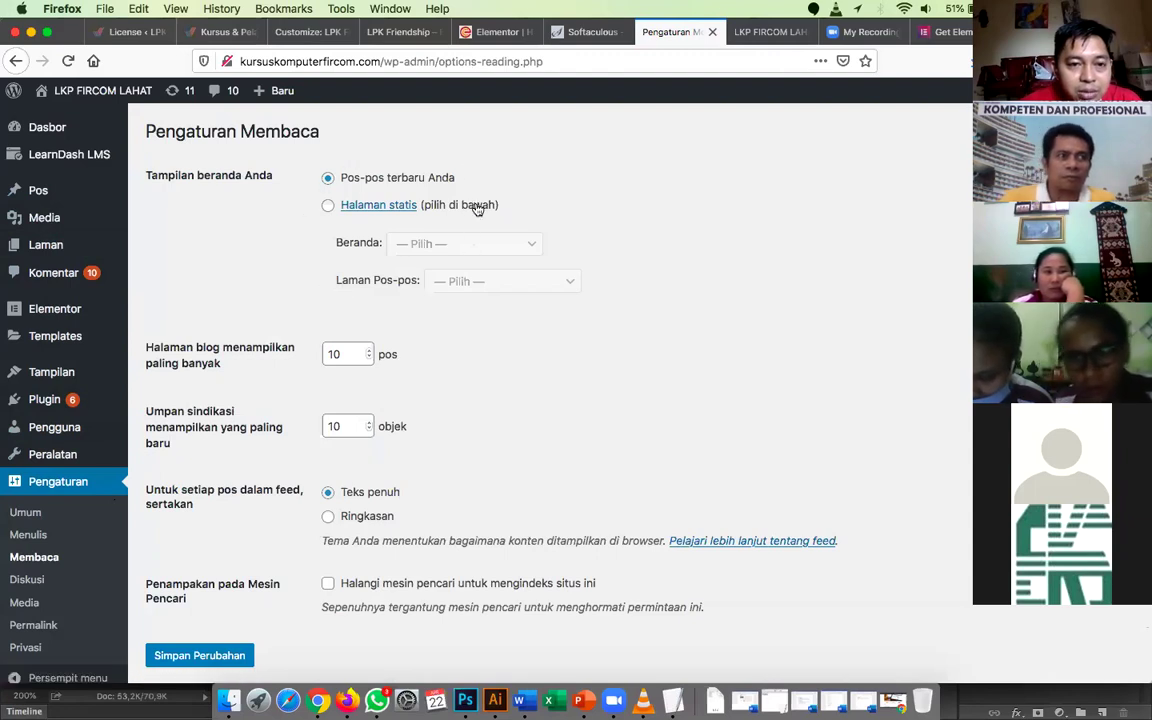
# - Choose Halaman statis with Home as the Beranda page and save the changes
pyautogui.click(328, 206)
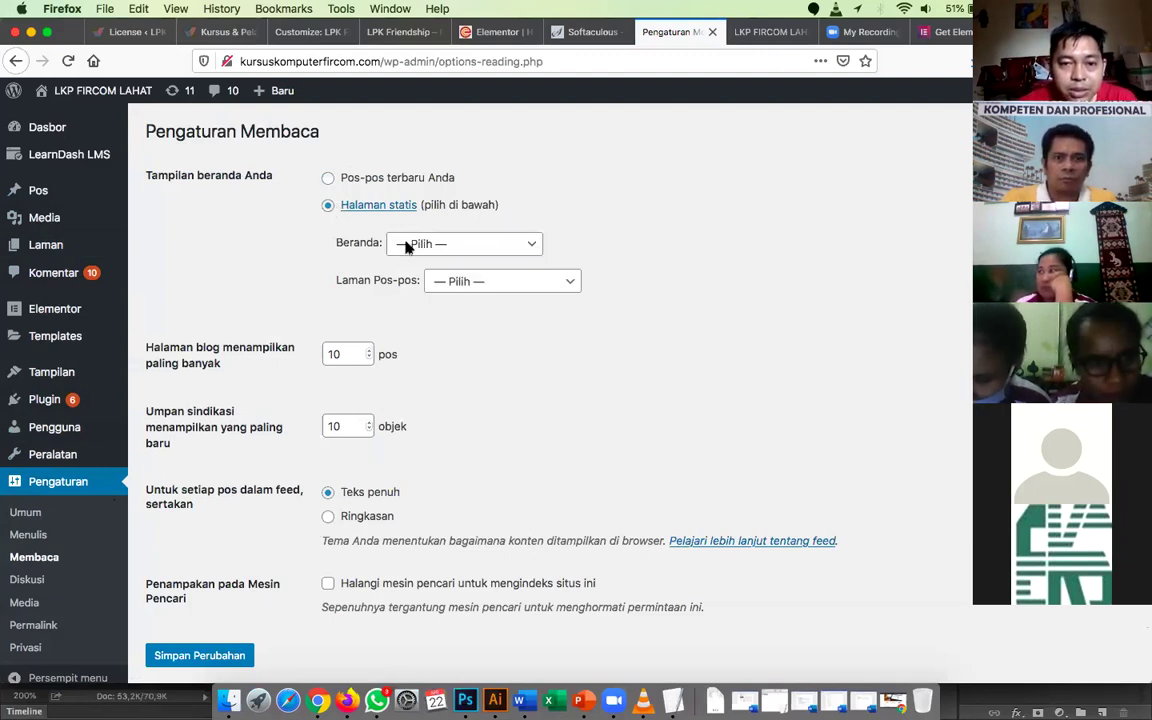
pyautogui.click(407, 245)
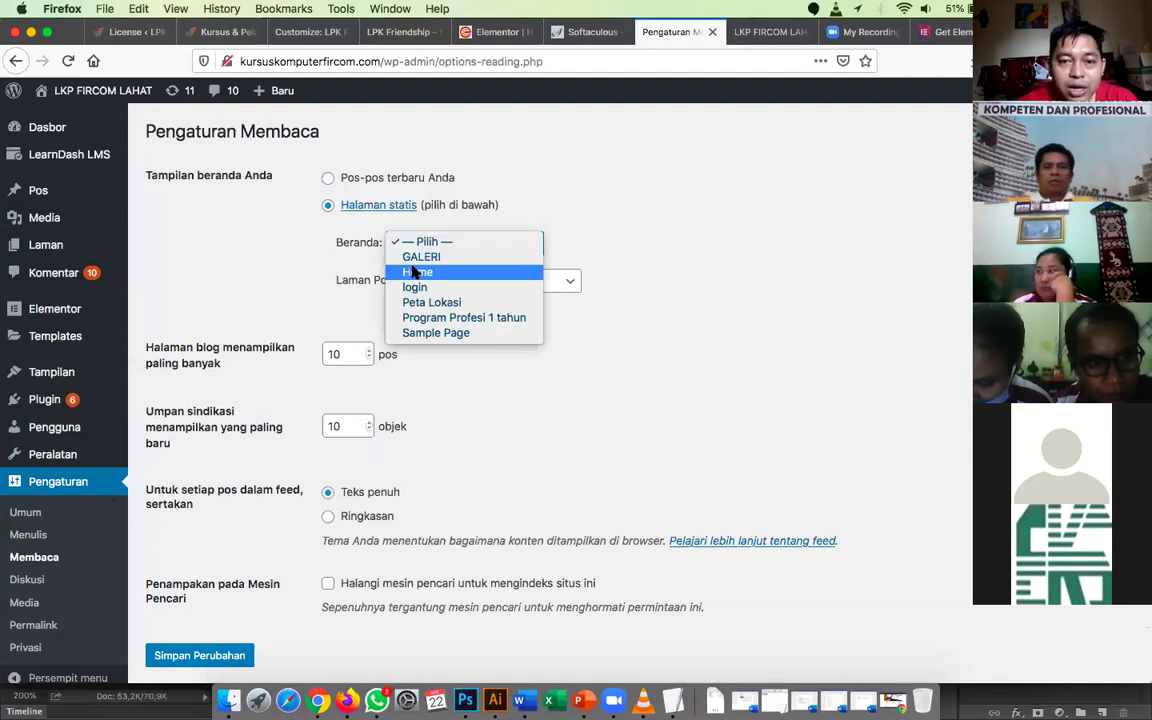
pyautogui.click(413, 272)
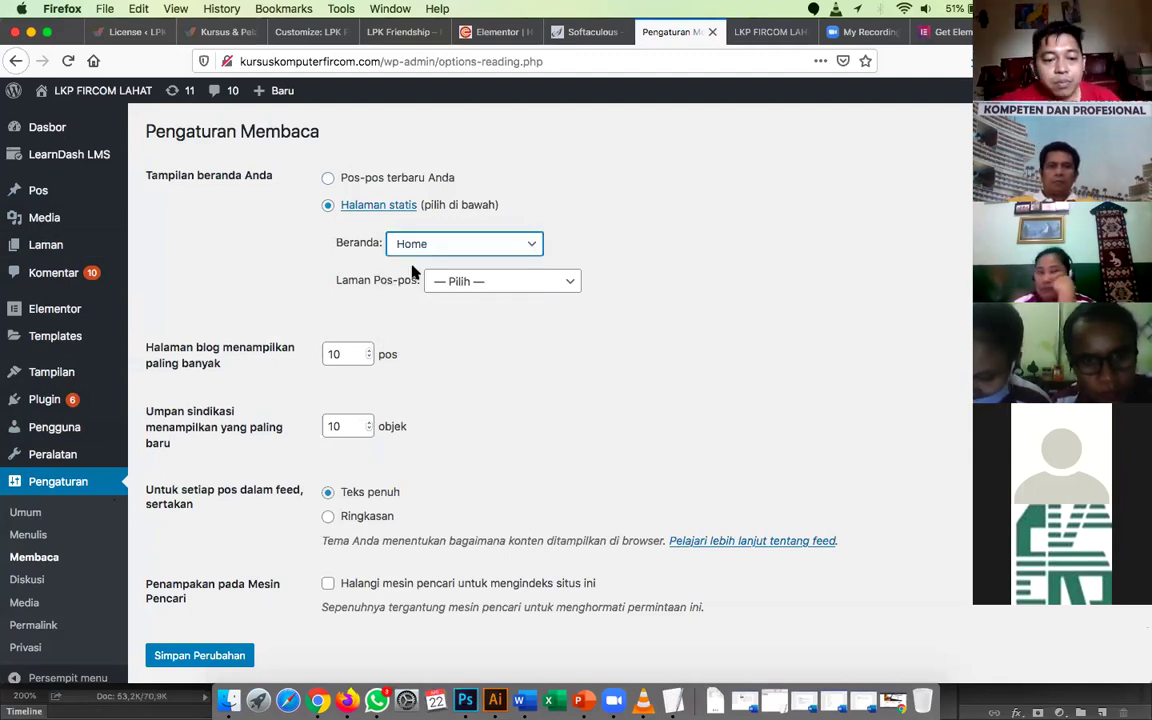
pyautogui.click(163, 655)
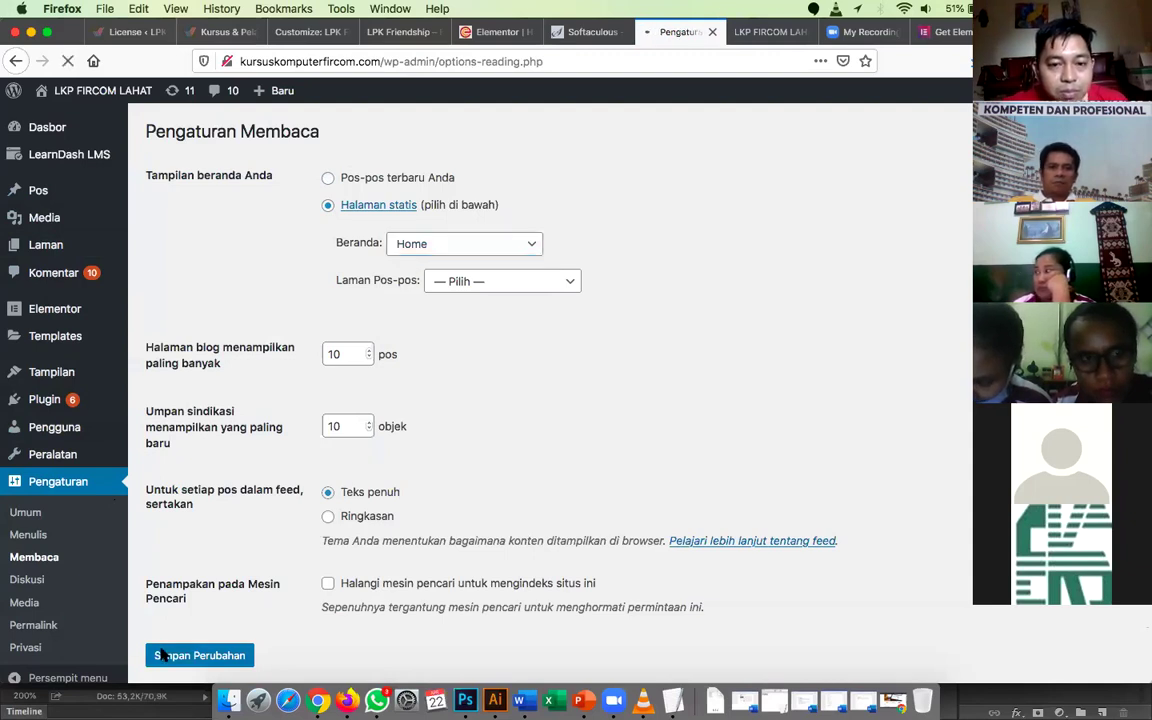
pyautogui.click(770, 32)
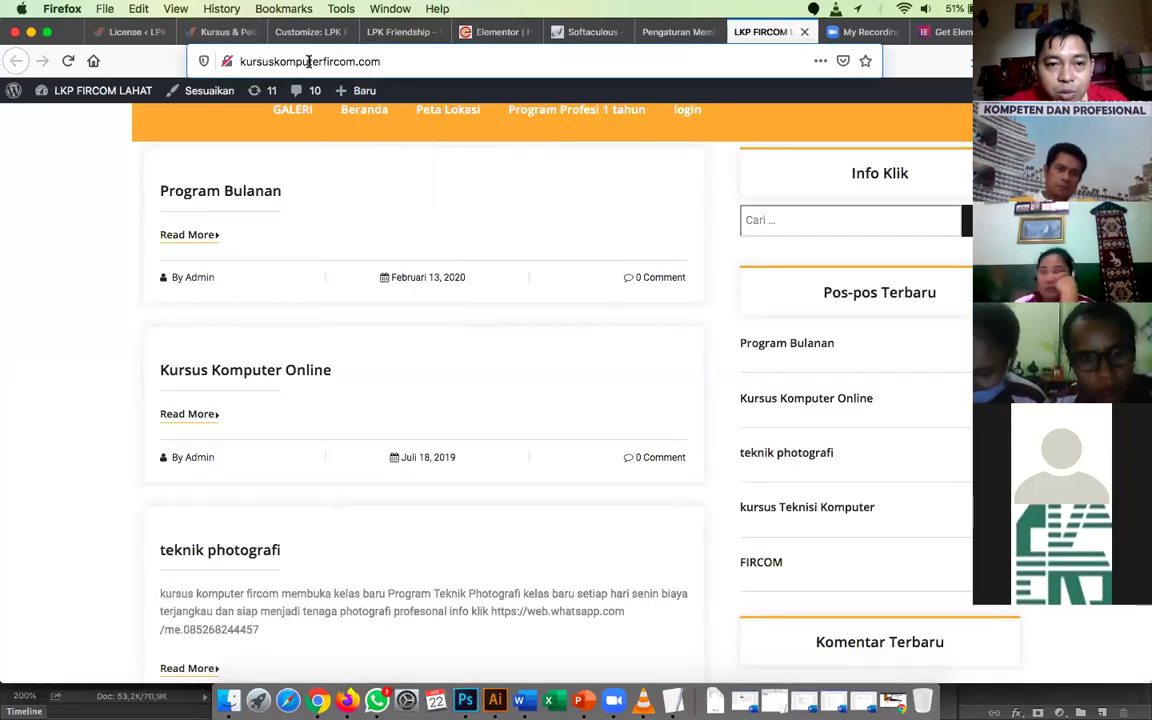
# - Reload the live site to confirm it opens on the HOME page, then return to Reading Settings
pyautogui.click(68, 61)
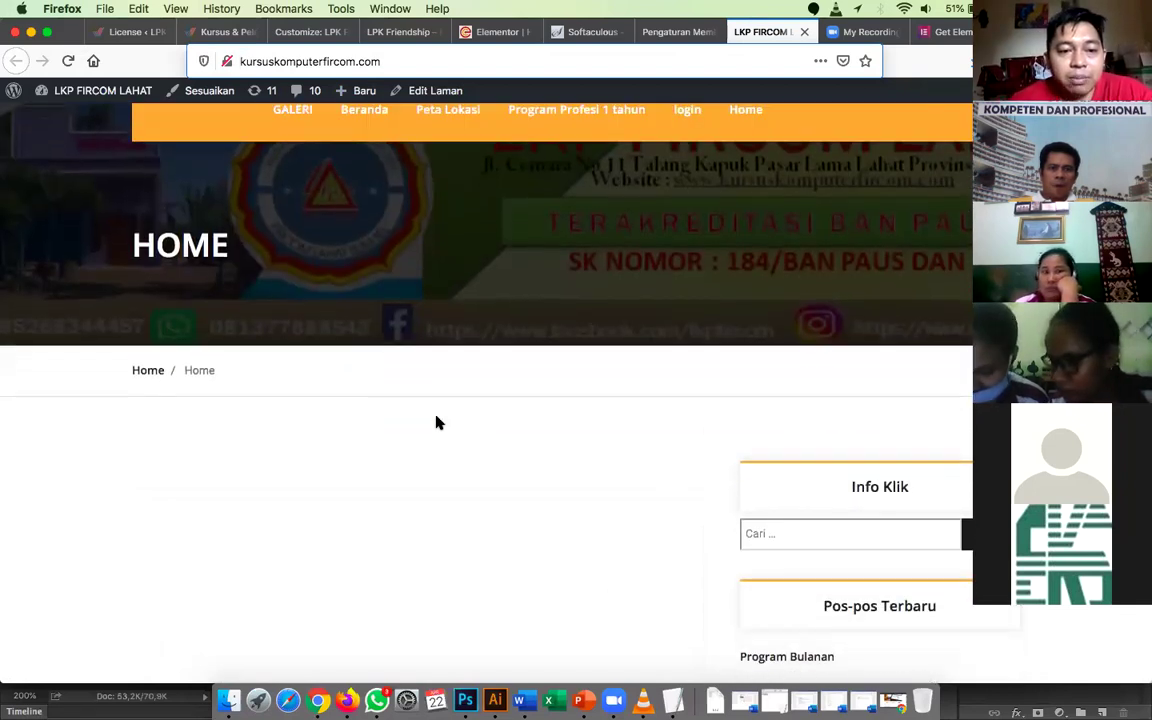
pyautogui.scroll(-2, 437, 424)
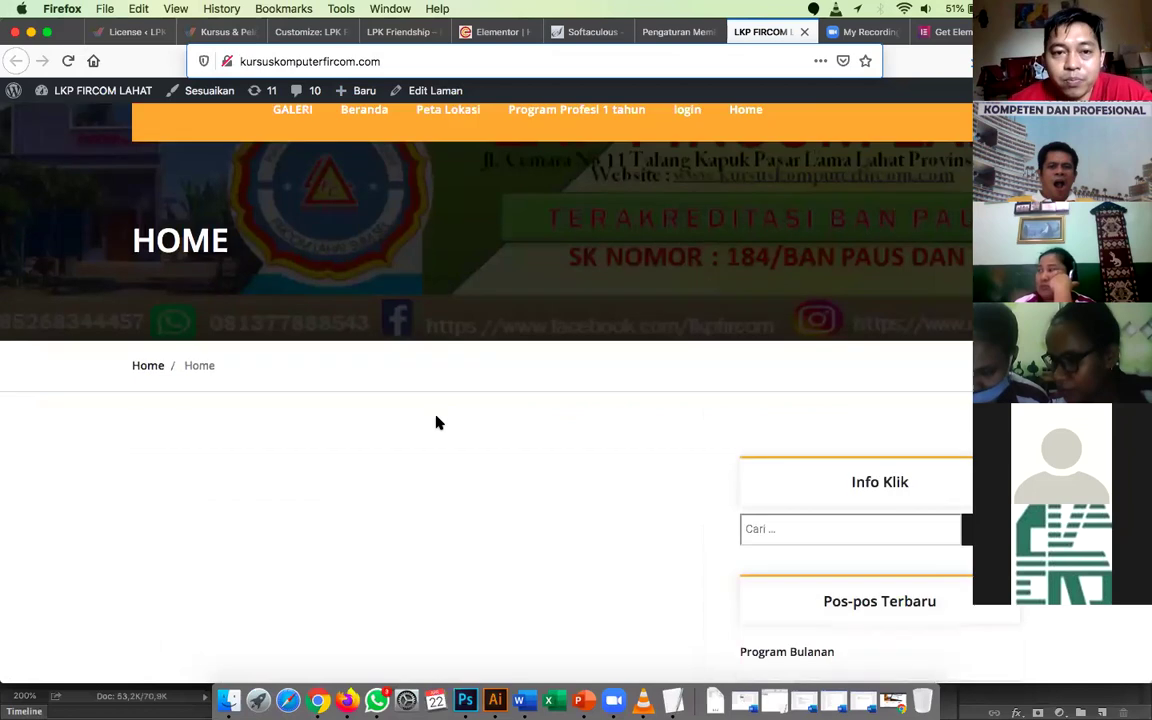
pyautogui.click(674, 33)
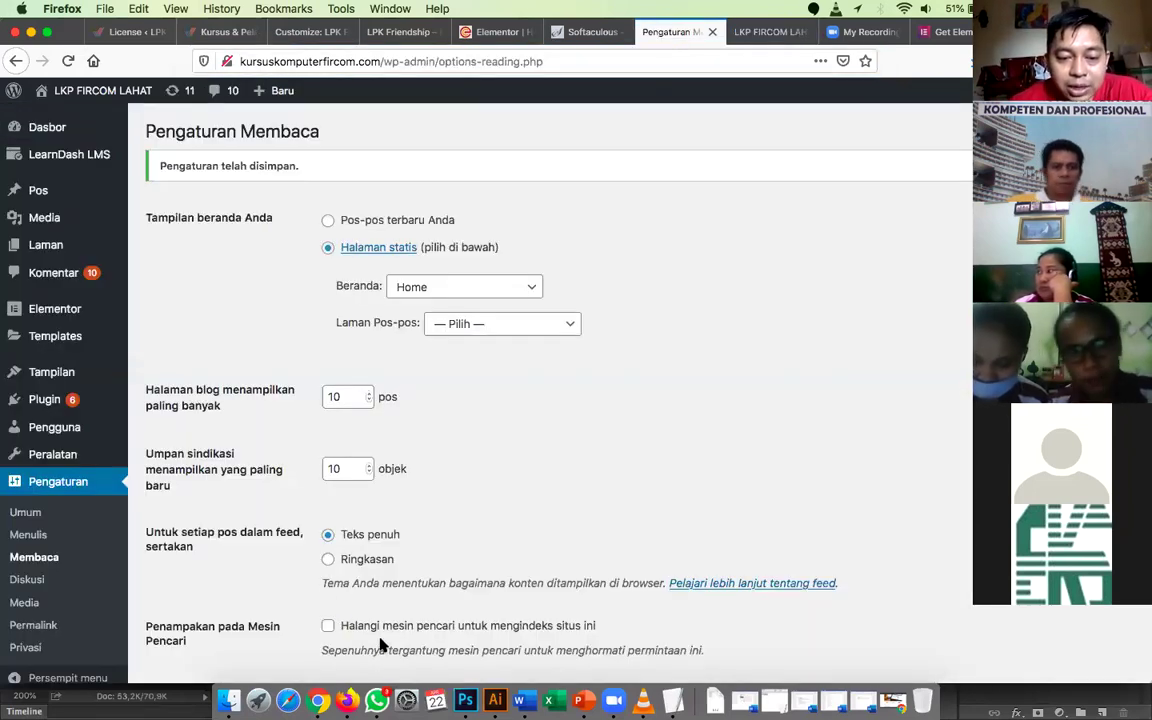
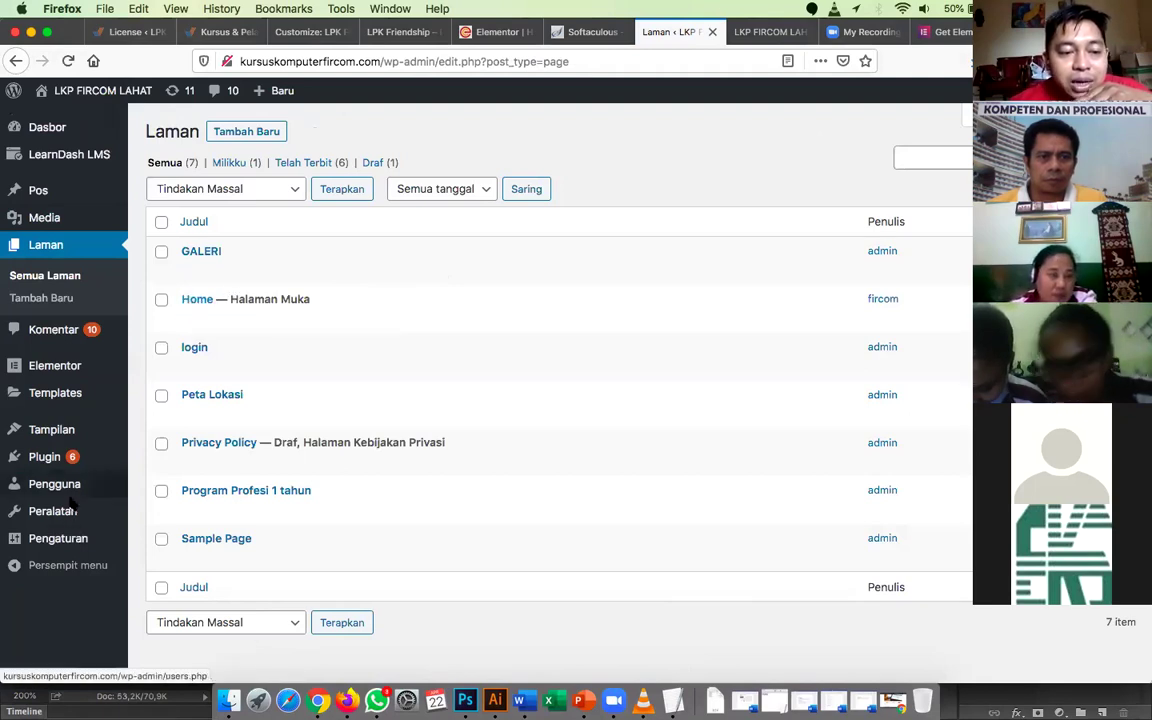
# - Confirm in Reading Settings (Membaca) that the static homepage (Beranda) is set to Home
pyautogui.moveTo(72, 515)
pyautogui.moveTo(70, 538)
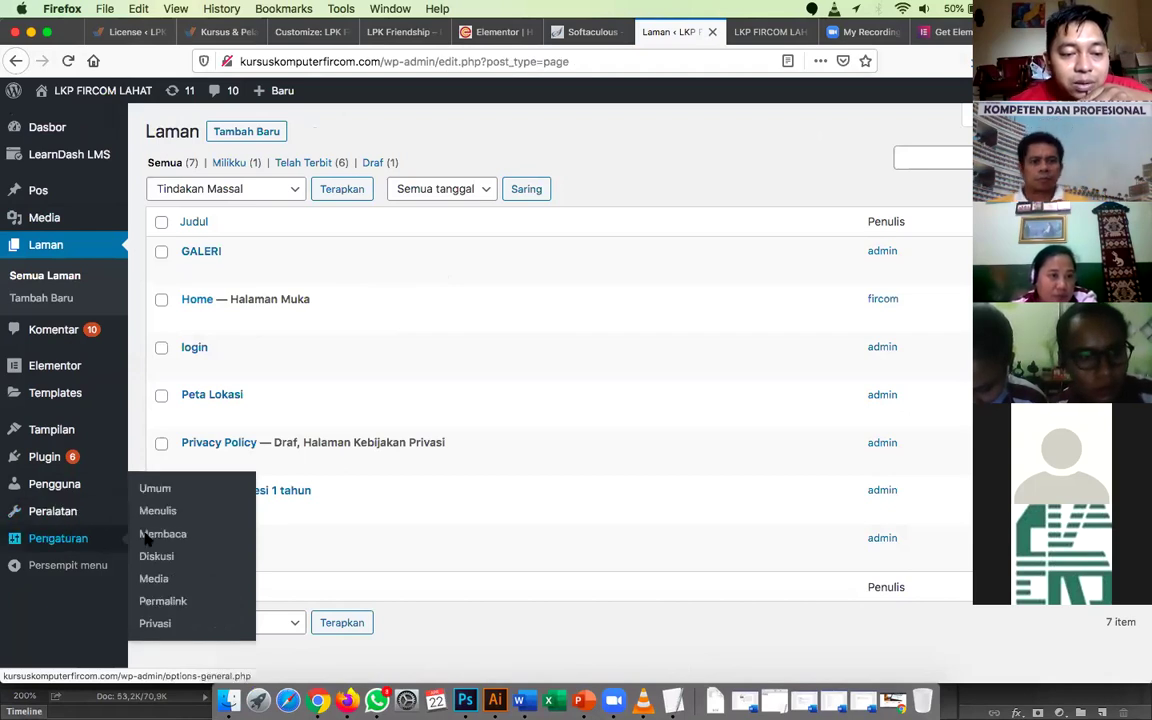
pyautogui.click(162, 533)
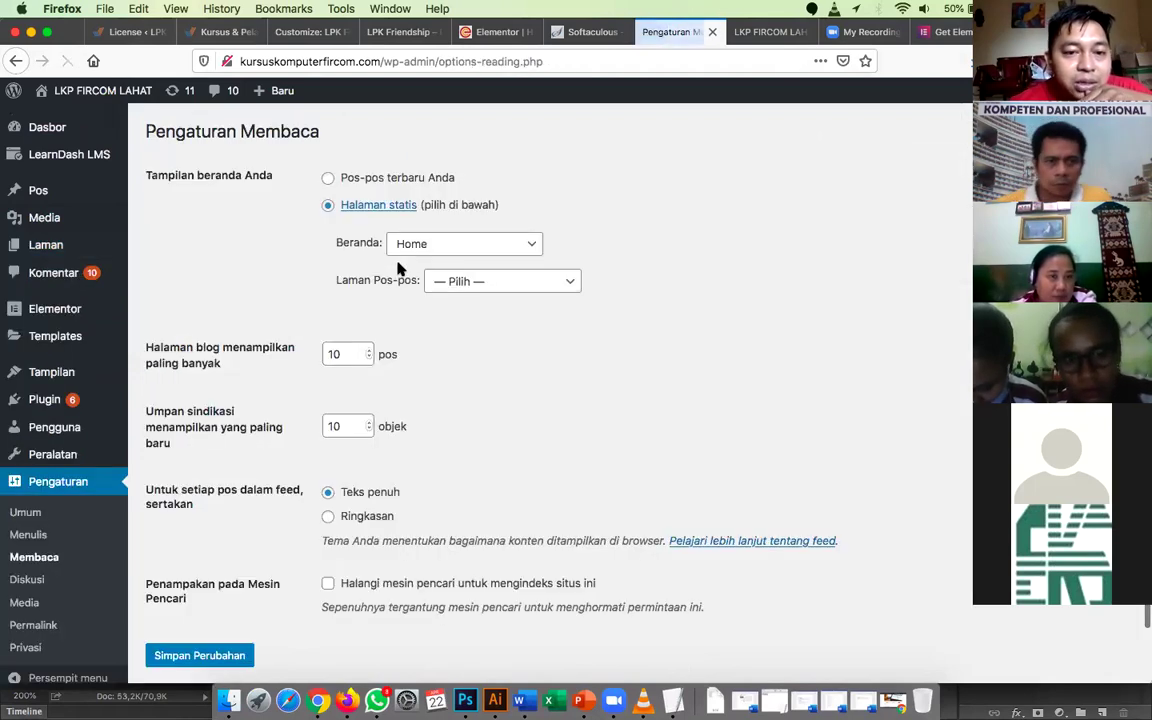
pyautogui.click(445, 245)
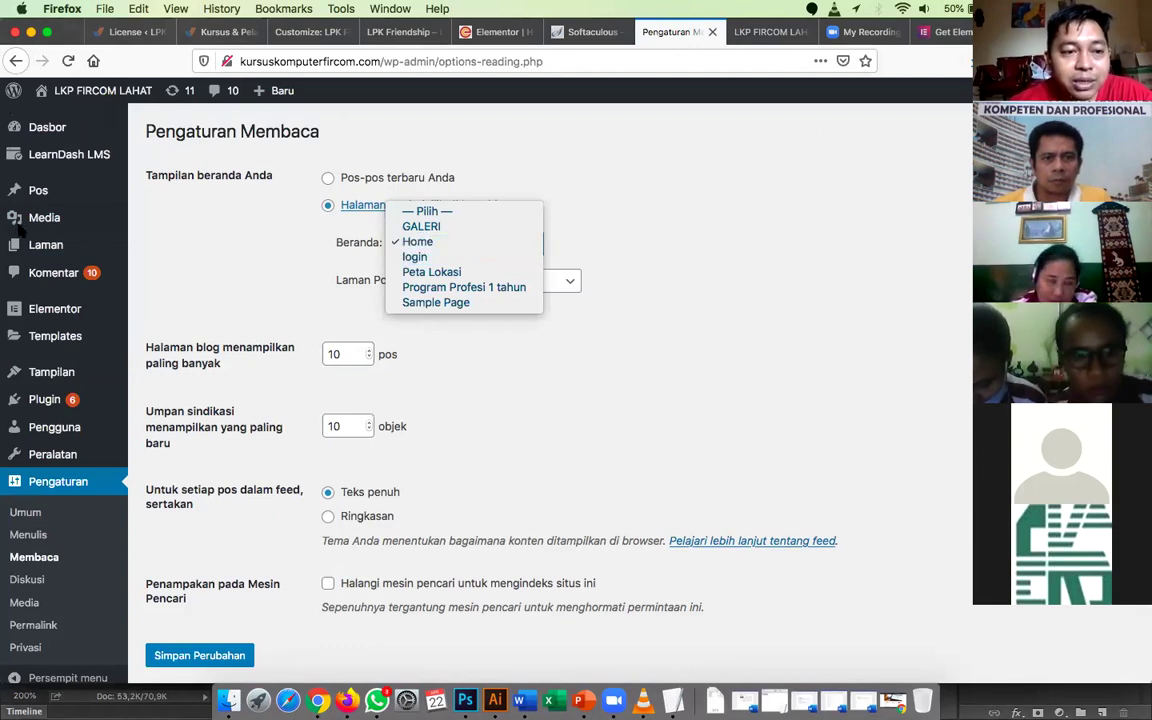
pyautogui.moveTo(33, 238)
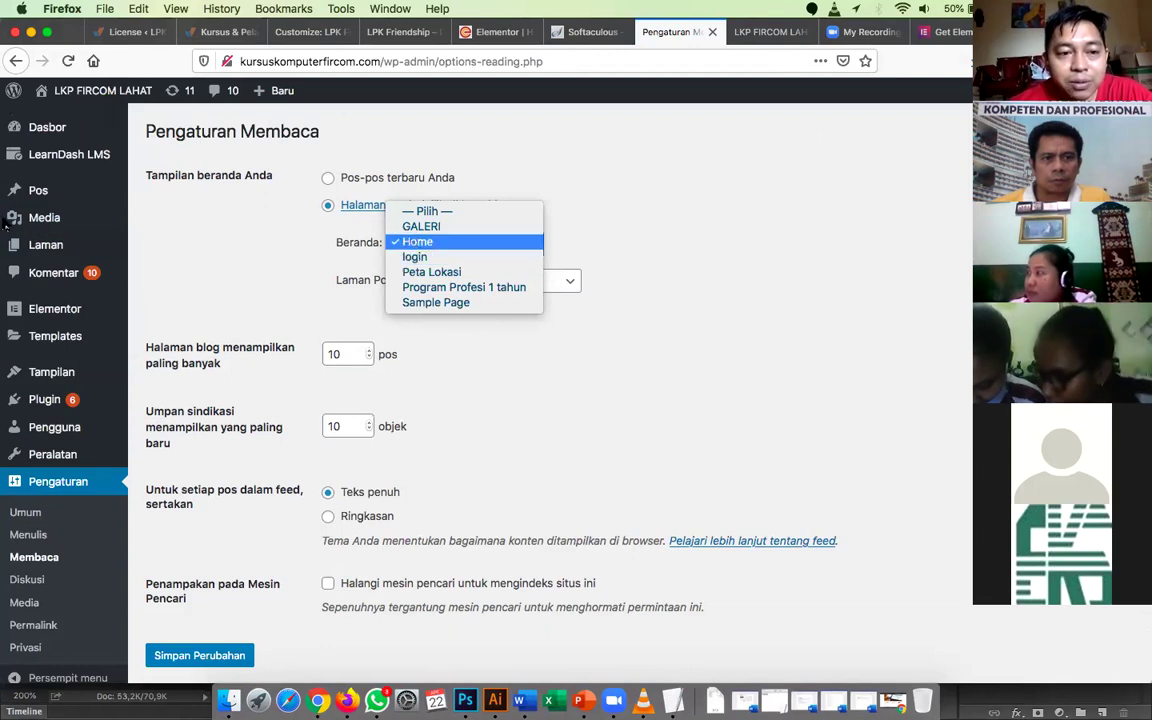
pyautogui.click(48, 246)
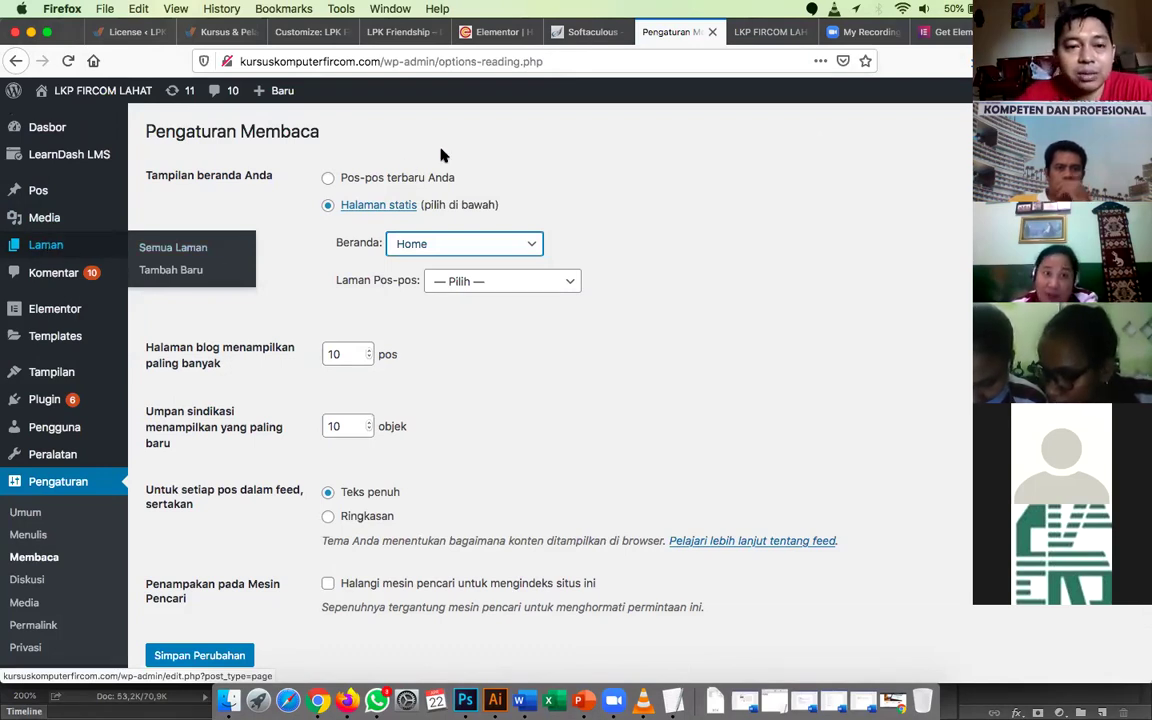
# - Open the Home page from the Pages (Laman) list and close the 'Selamat Datang' welcome dialog
pyautogui.click(52, 247)
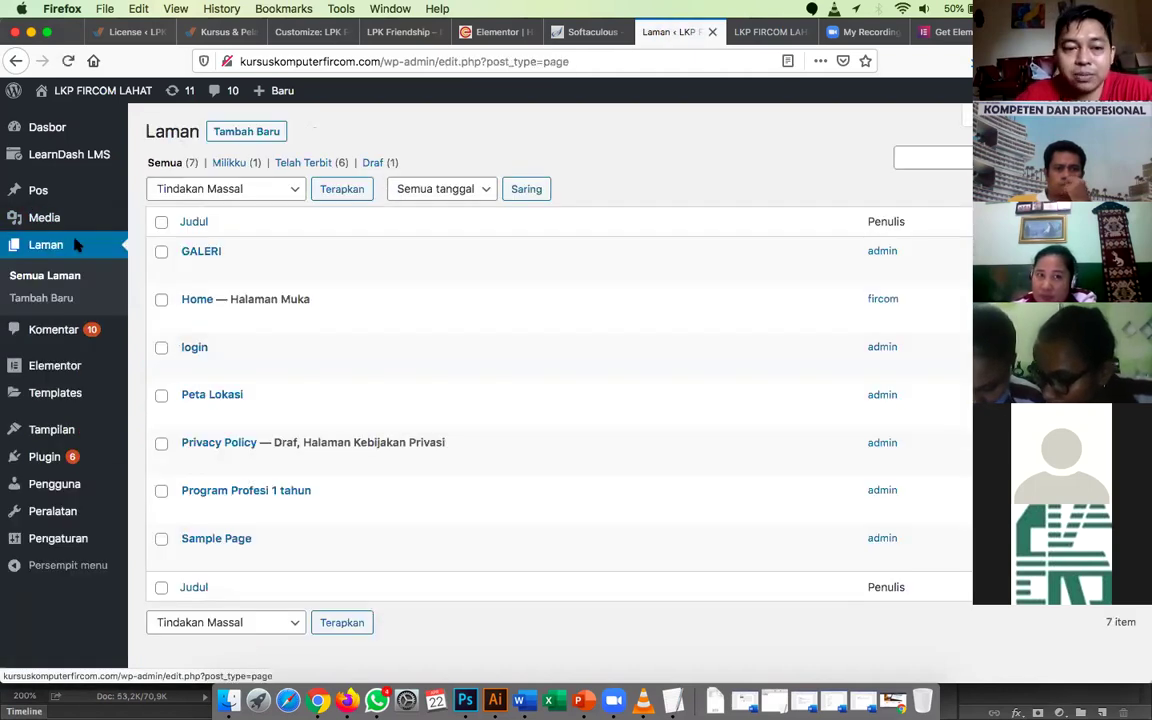
pyautogui.click(195, 300)
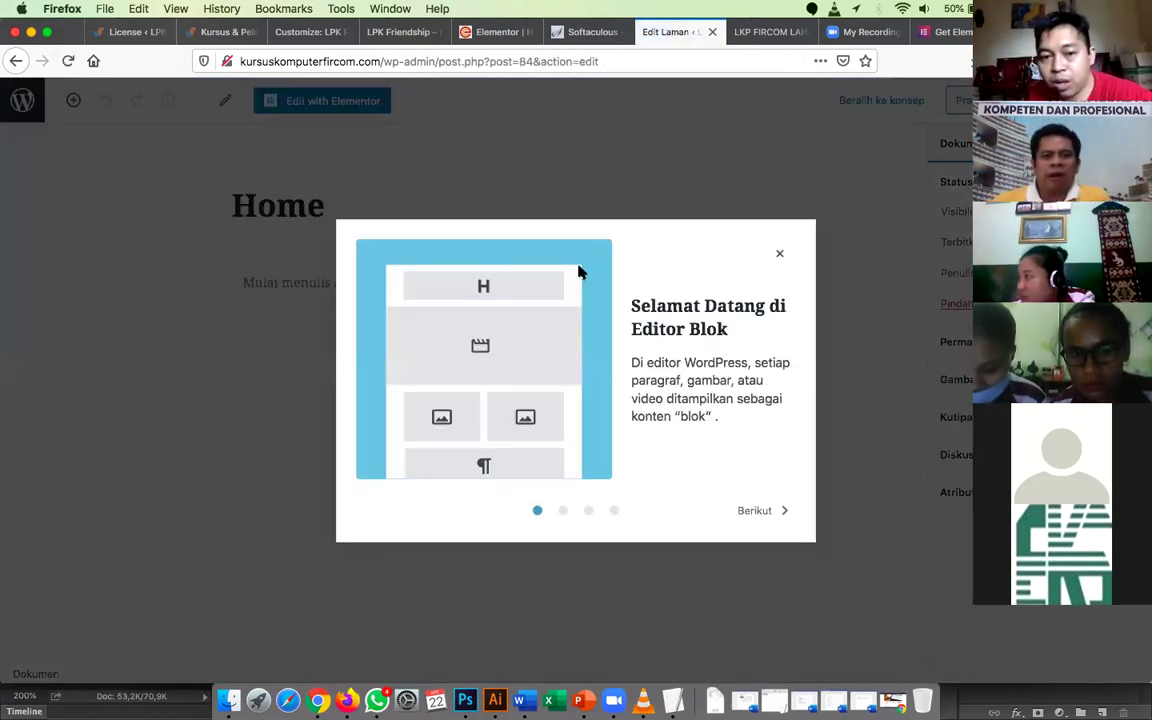
pyautogui.click(779, 253)
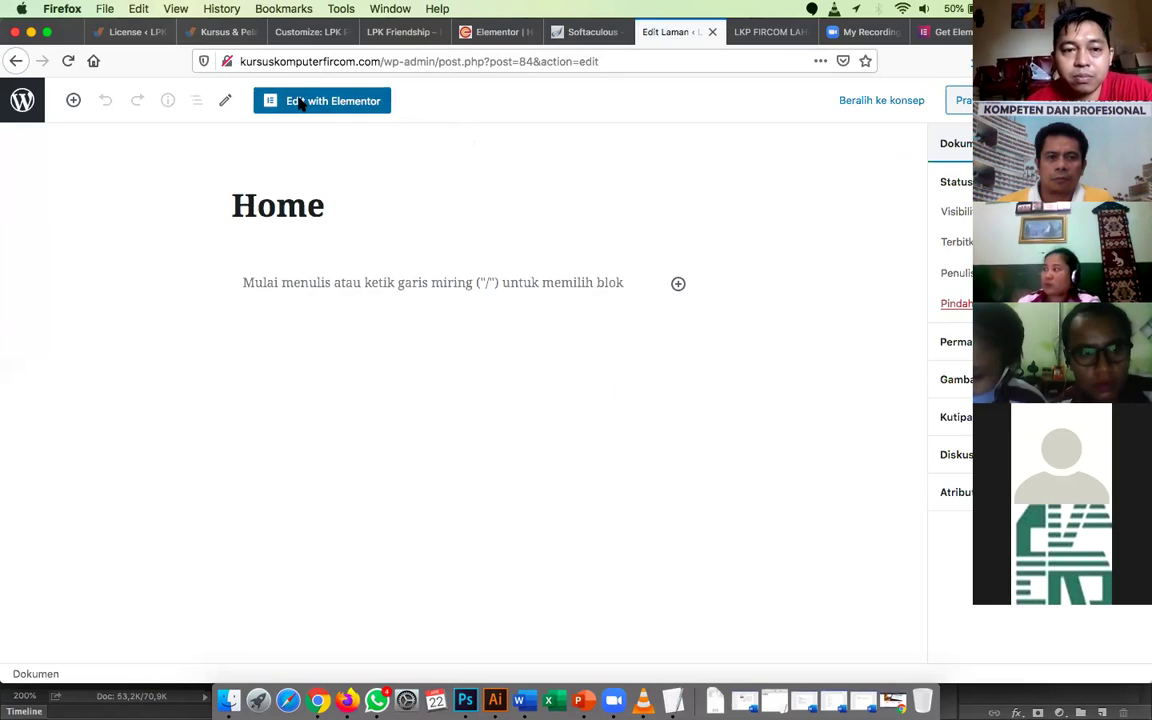
# - Launch the Home page in Elementor using Edit with Elementor
pyautogui.click(300, 104)
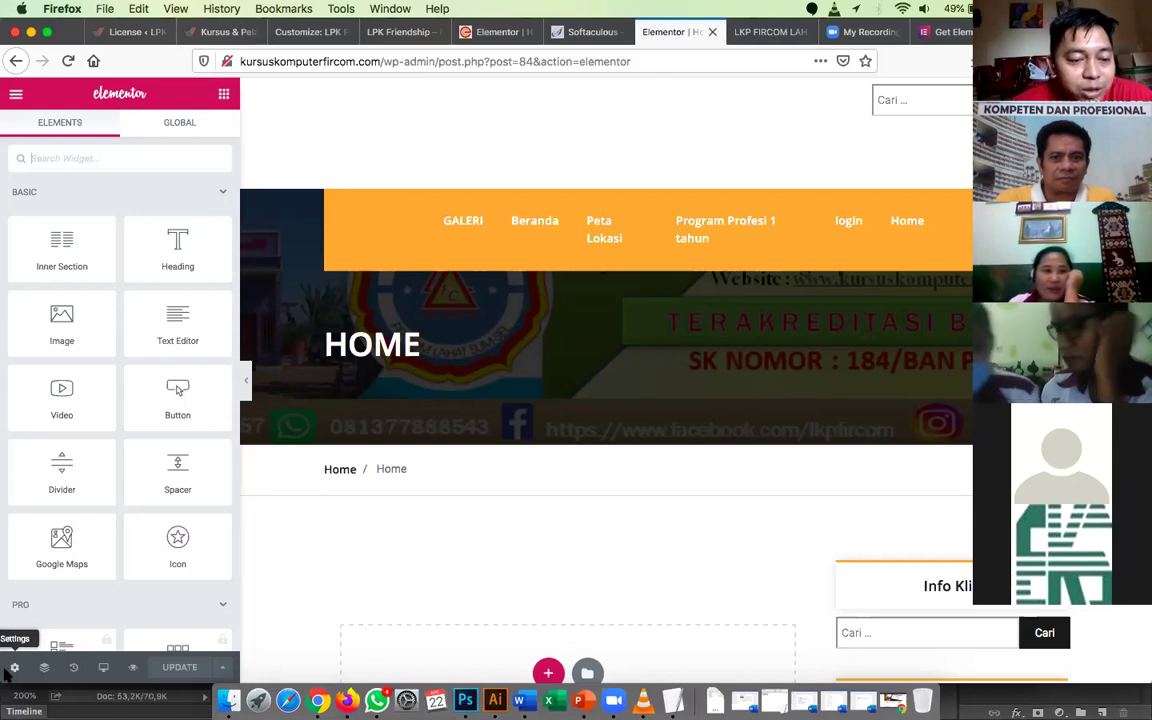
# - Change the Home page layout to Elementor Canvas, update the page, and view the live LKP FIRCOM tab
pyautogui.click(14, 668)
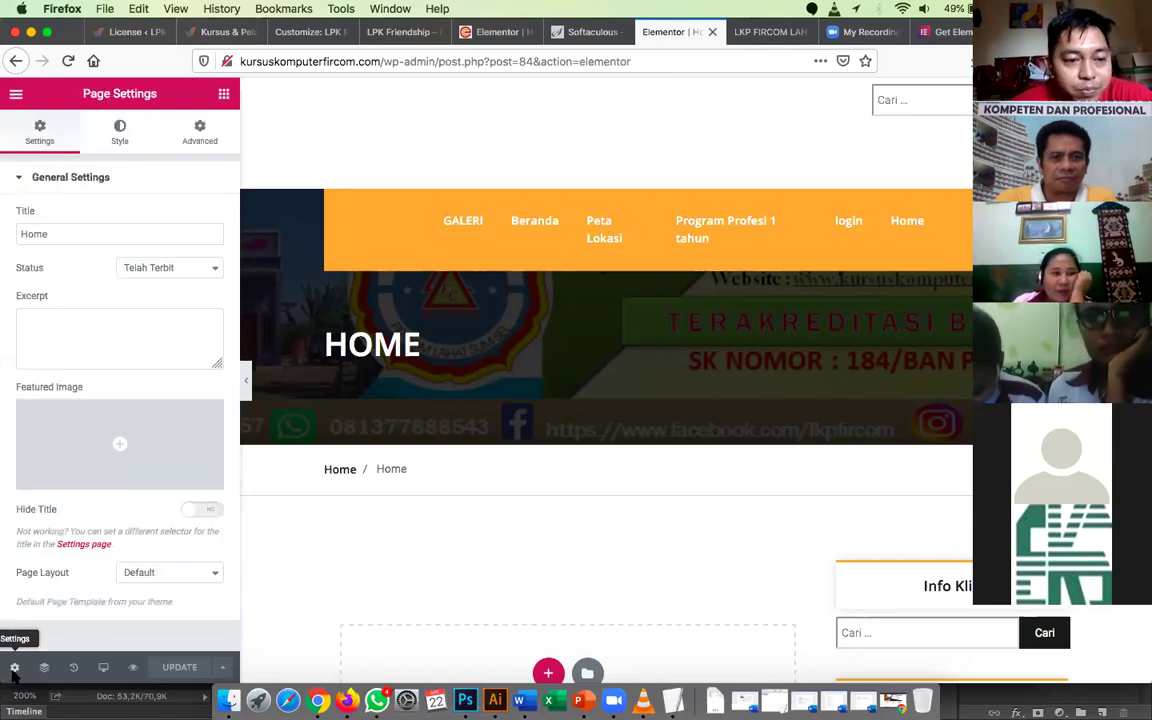
pyautogui.click(168, 569)
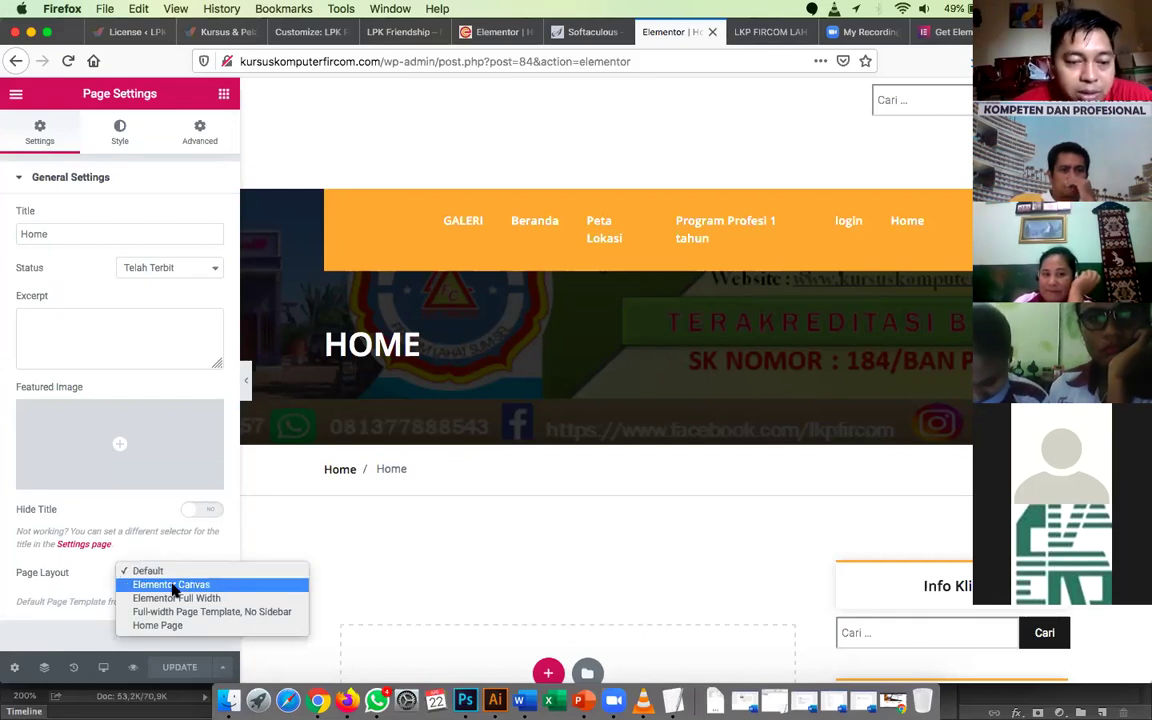
pyautogui.click(174, 587)
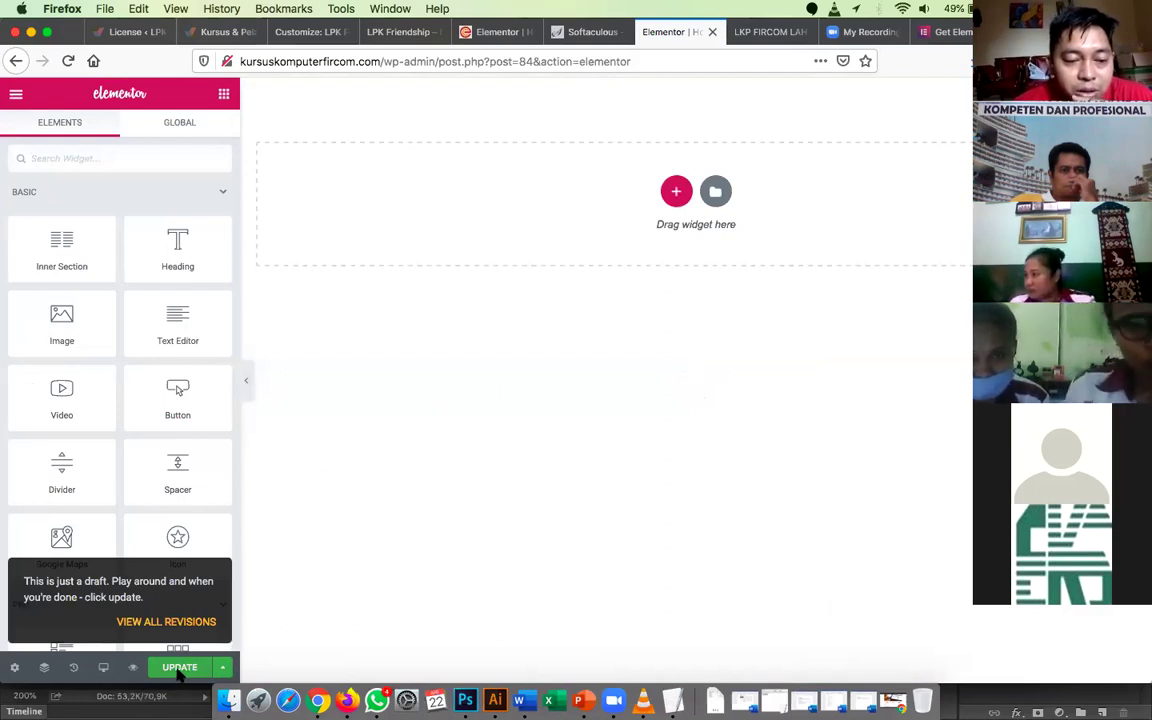
pyautogui.click(180, 670)
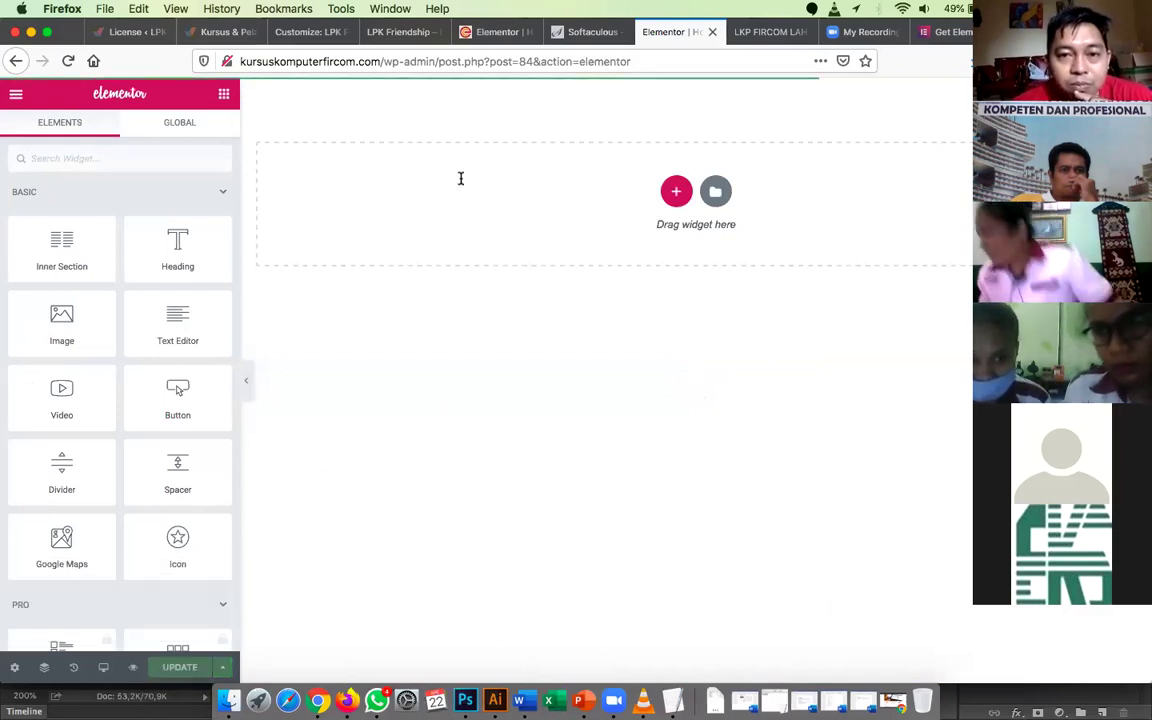
pyautogui.click(748, 32)
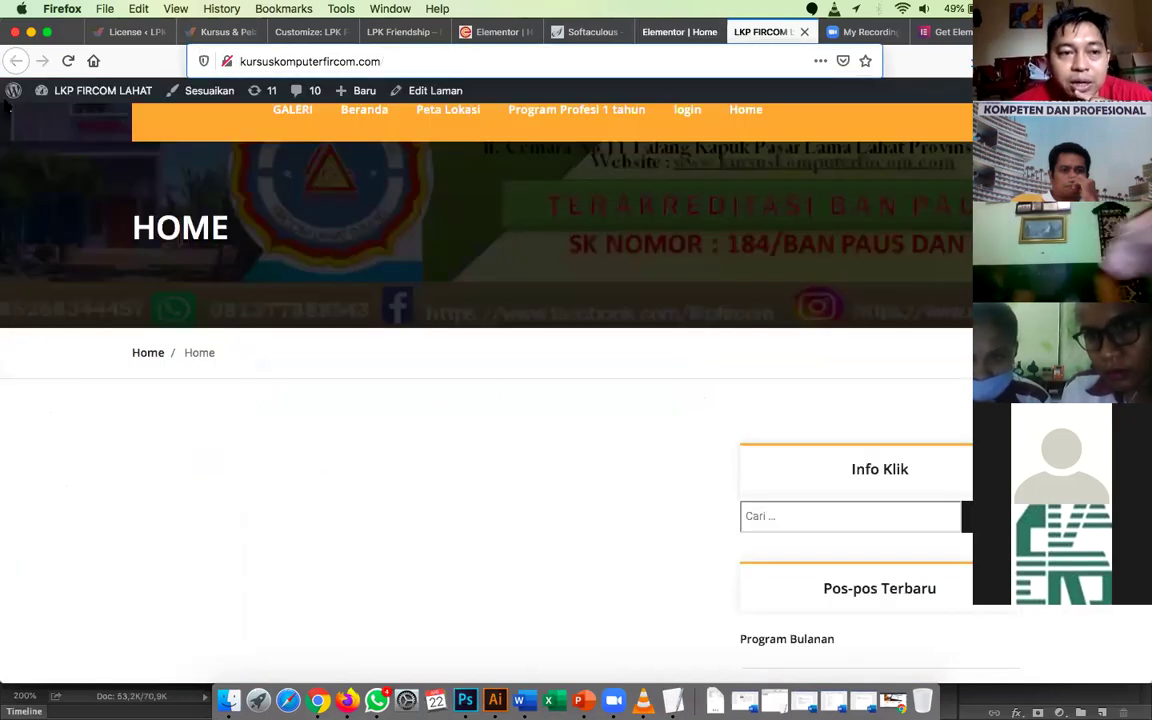
# - Reload the blank live Home page, confirm the Elementor Canvas layout in the editor, and return to the widgets list
pyautogui.click(70, 61)
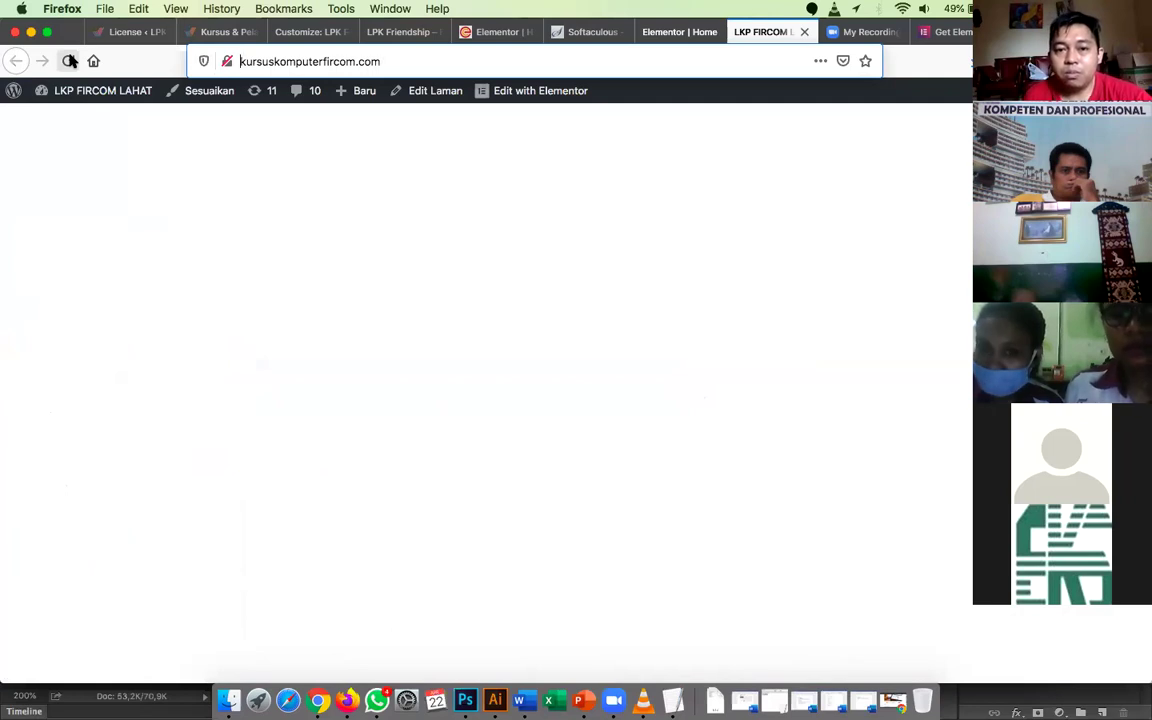
pyautogui.click(657, 40)
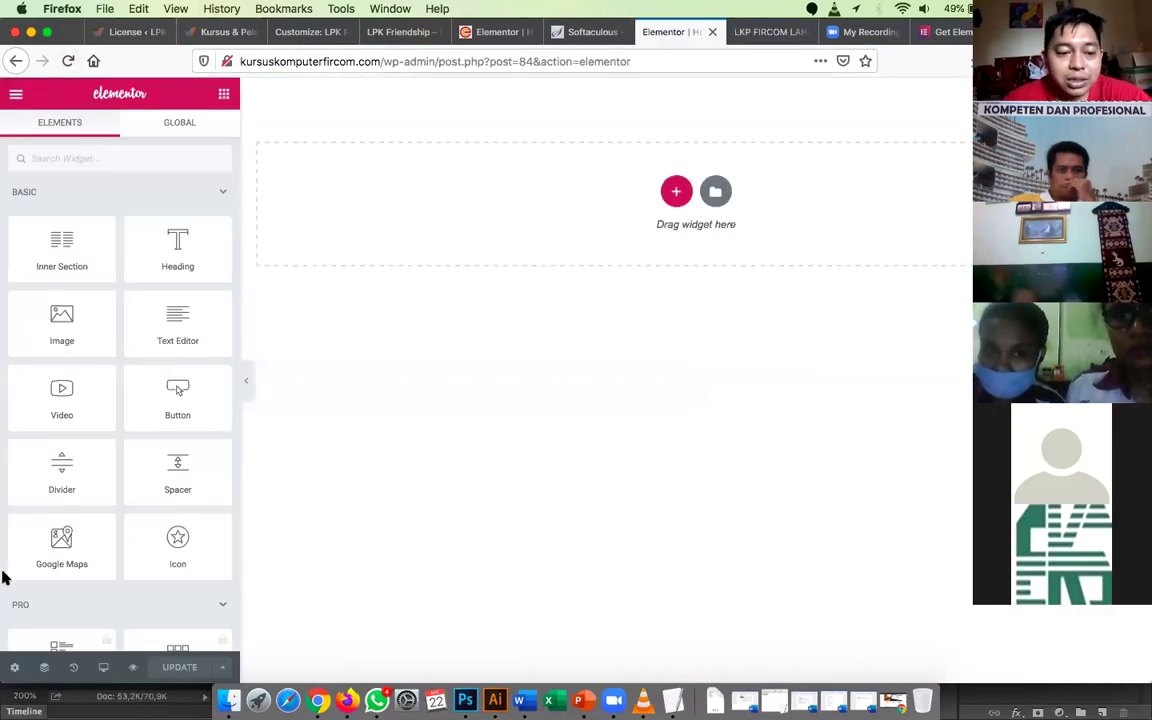
pyautogui.click(12, 668)
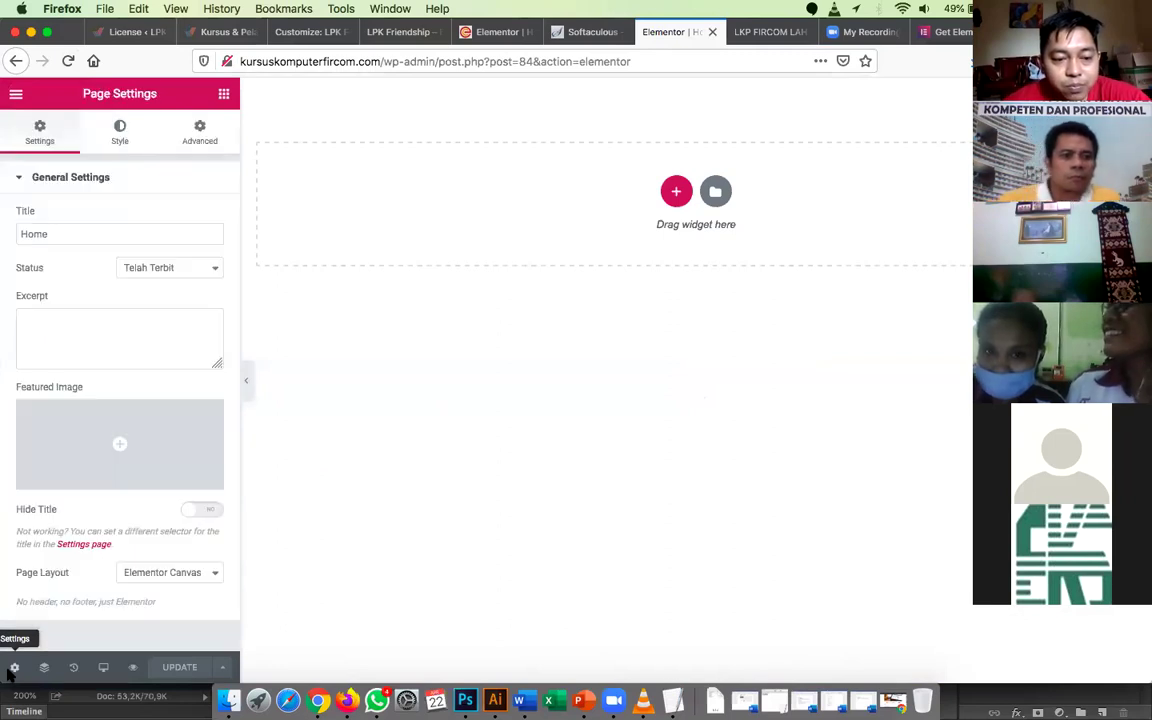
pyautogui.click(180, 580)
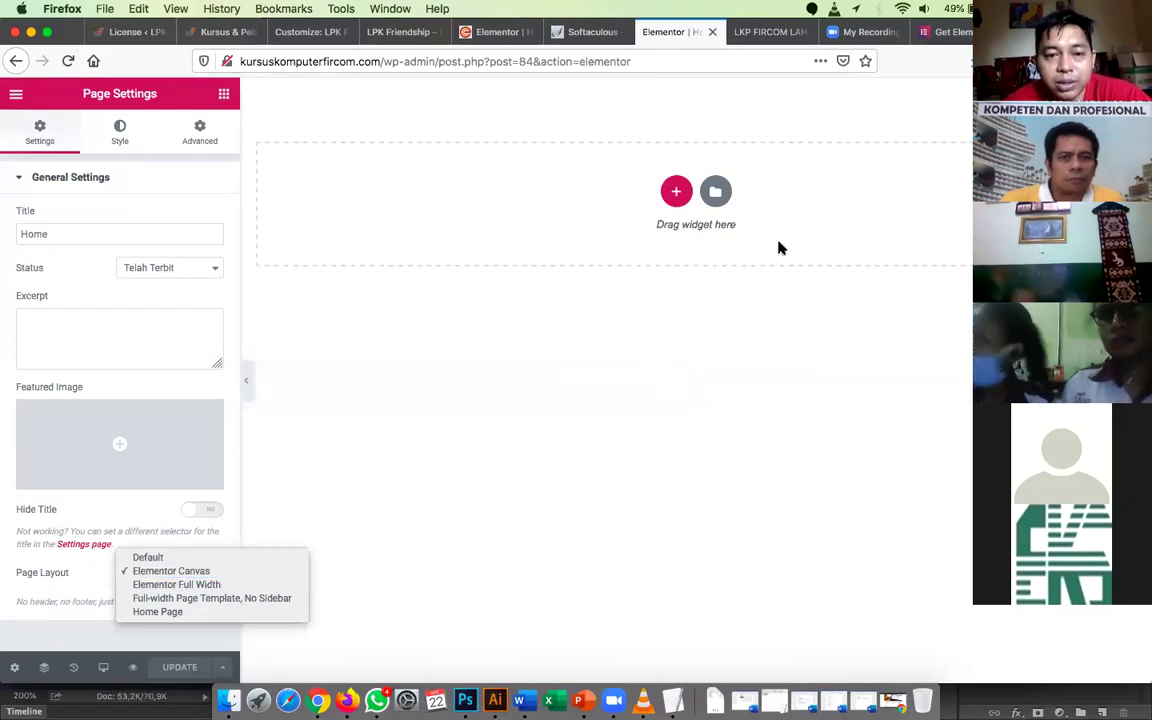
pyautogui.click(760, 357)
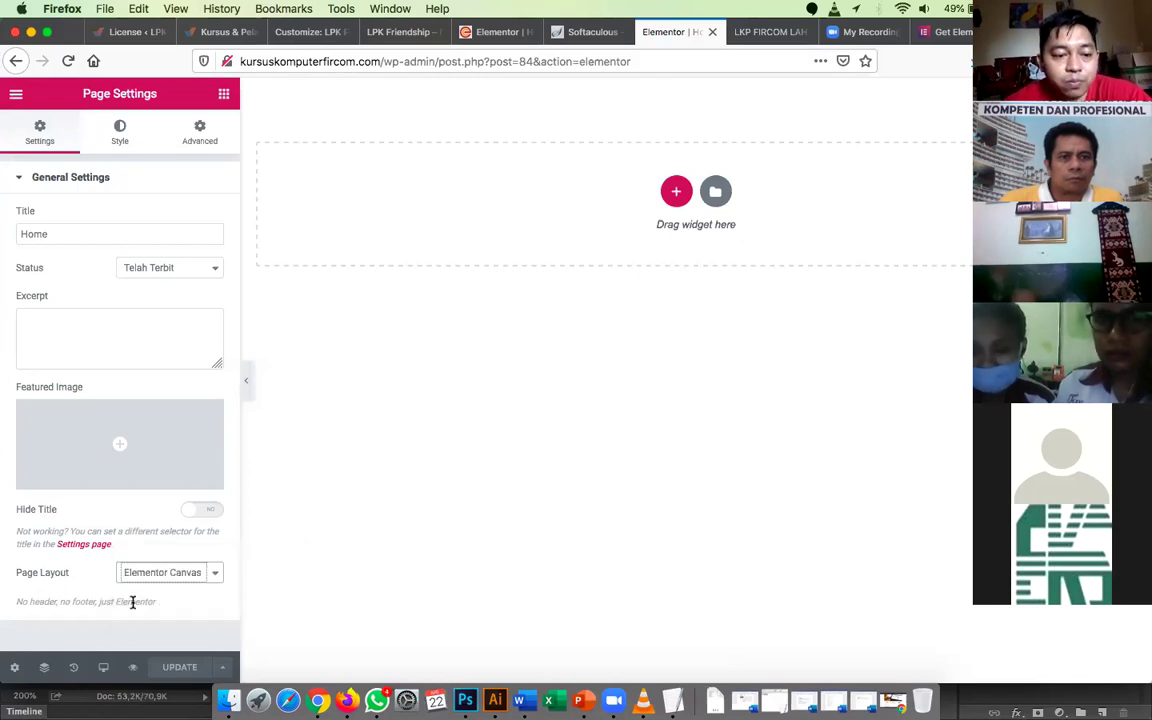
pyautogui.click(16, 94)
pyautogui.click(509, 387)
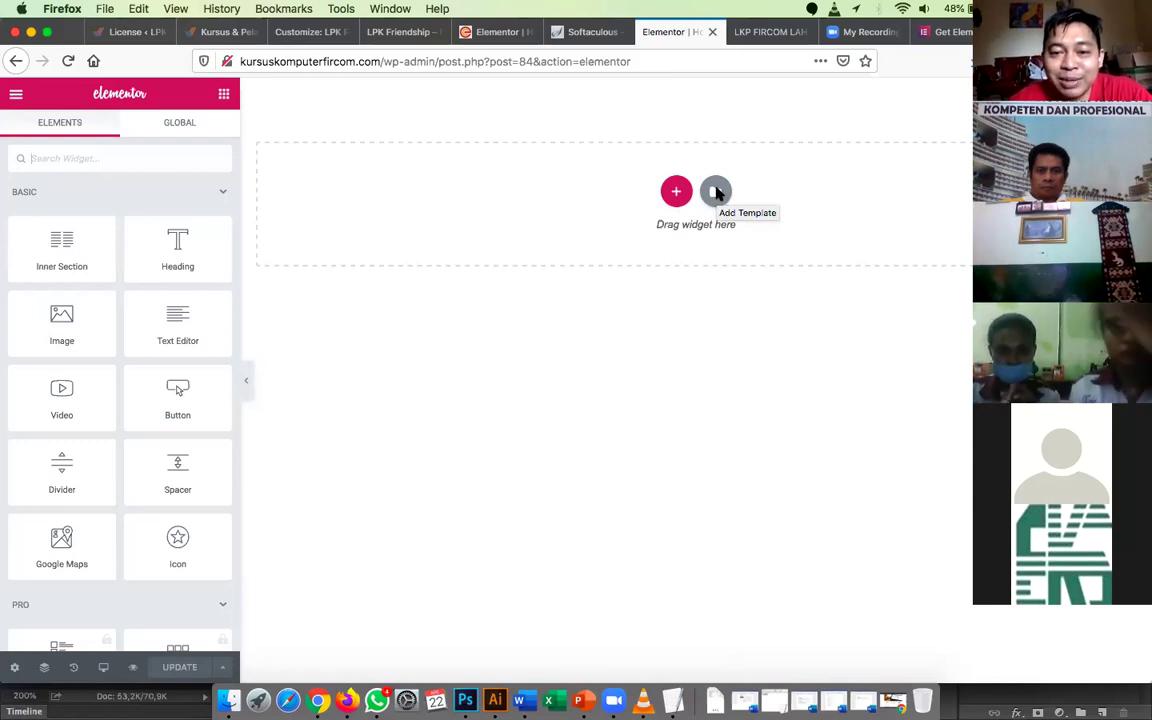
# - Open the template library and scroll through the page templates
pyautogui.click(716, 192)
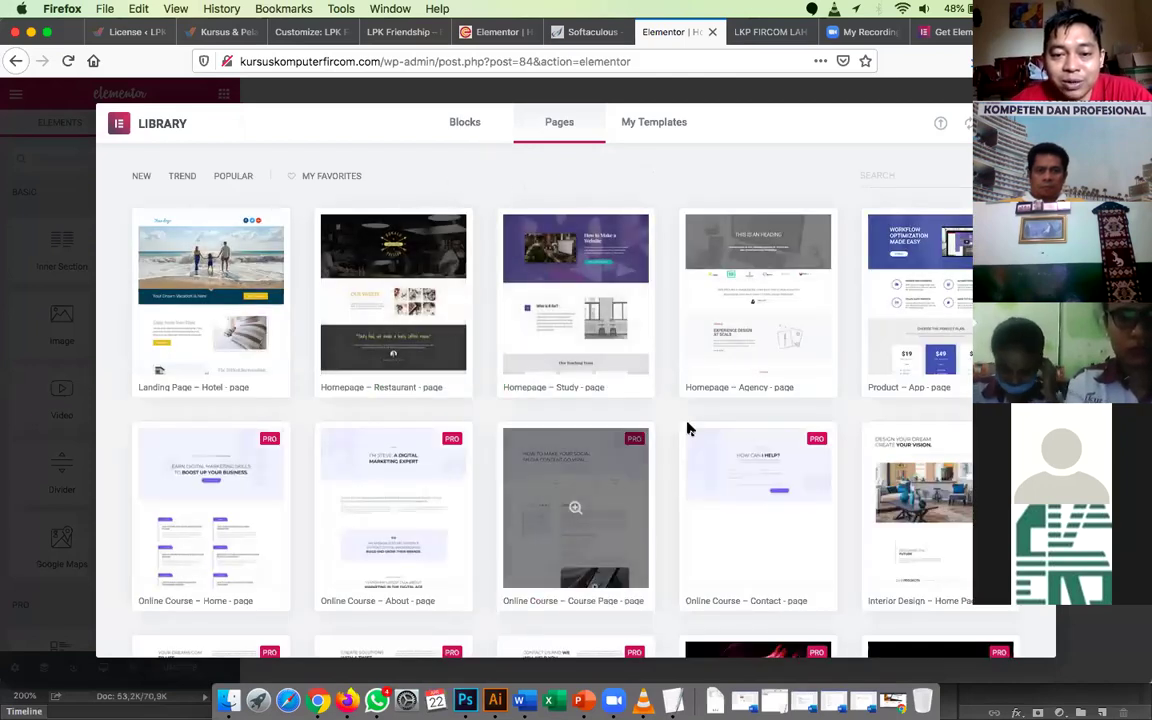
pyautogui.moveTo(707, 398)
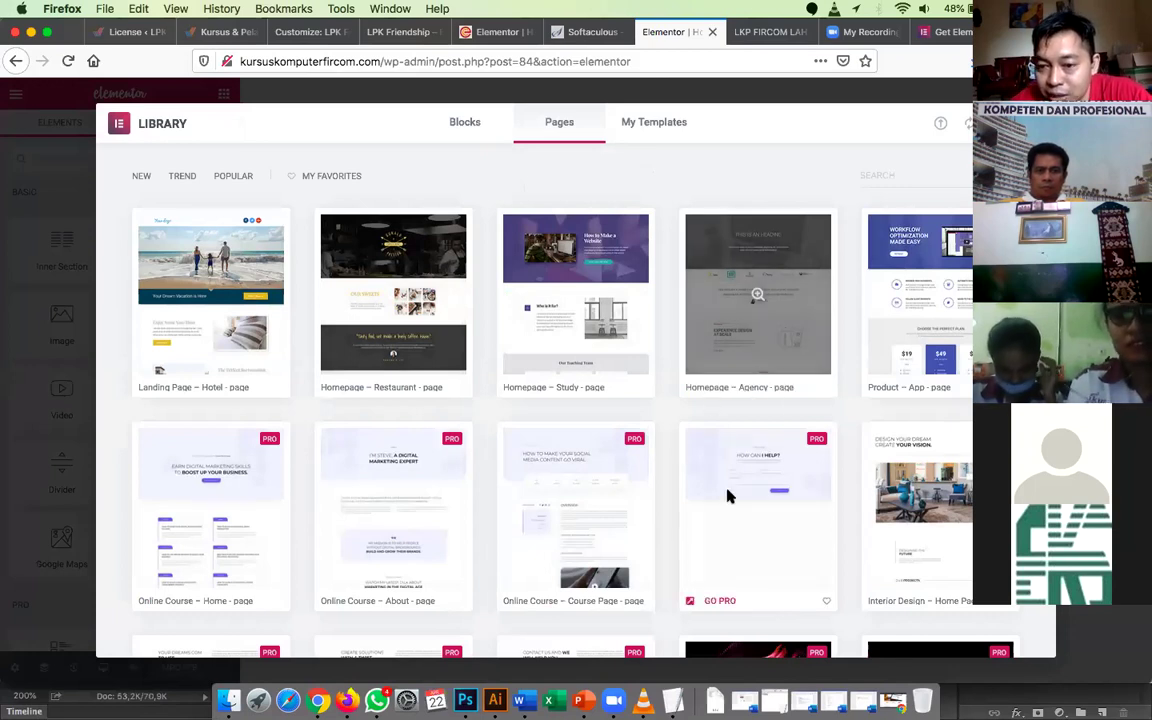
pyautogui.scroll(-3, 733, 535)
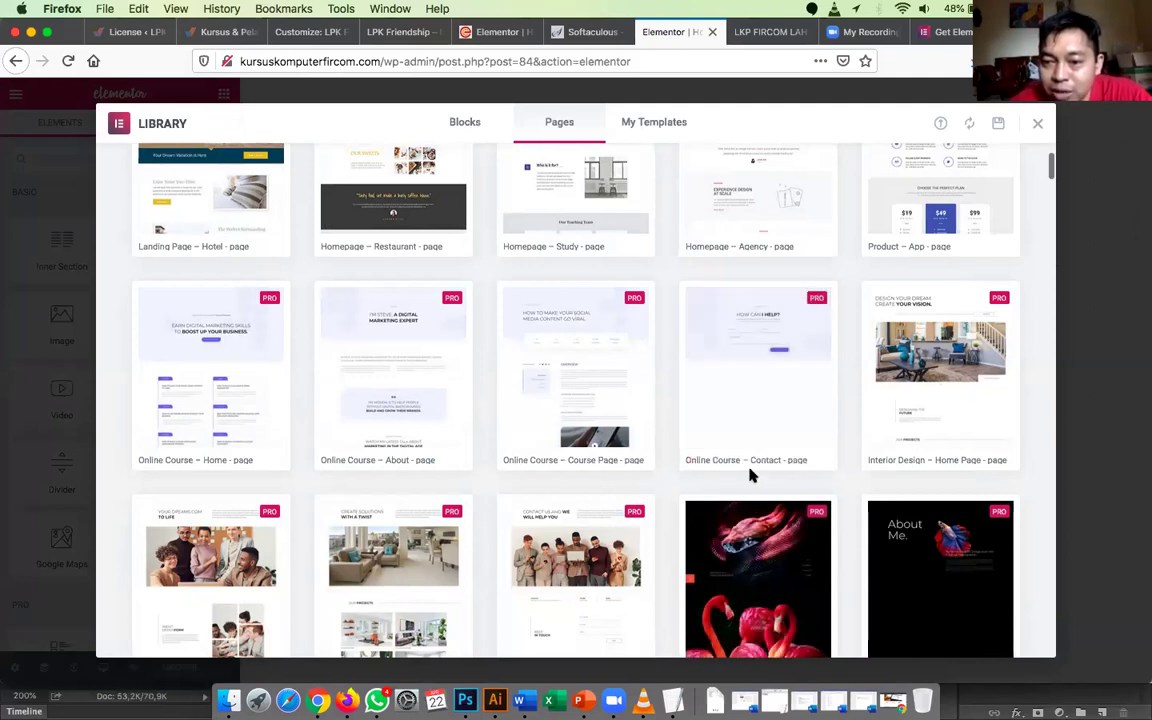
pyautogui.scroll(1, 750, 476)
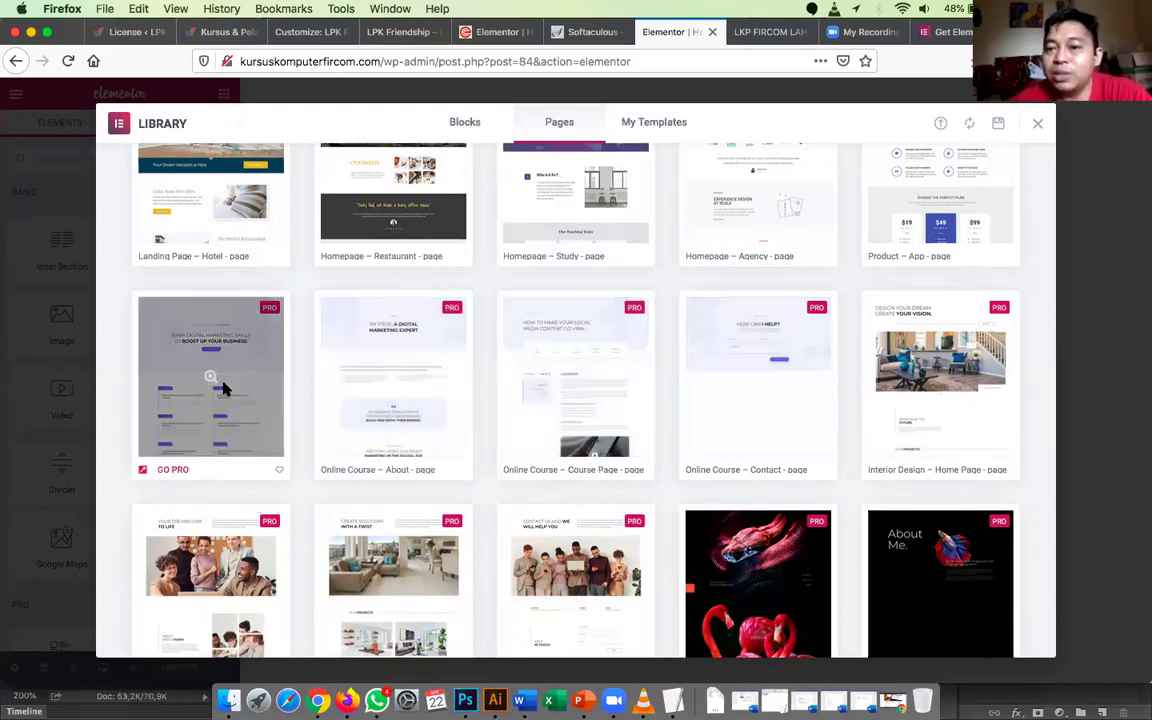
pyautogui.scroll(1, 224, 390)
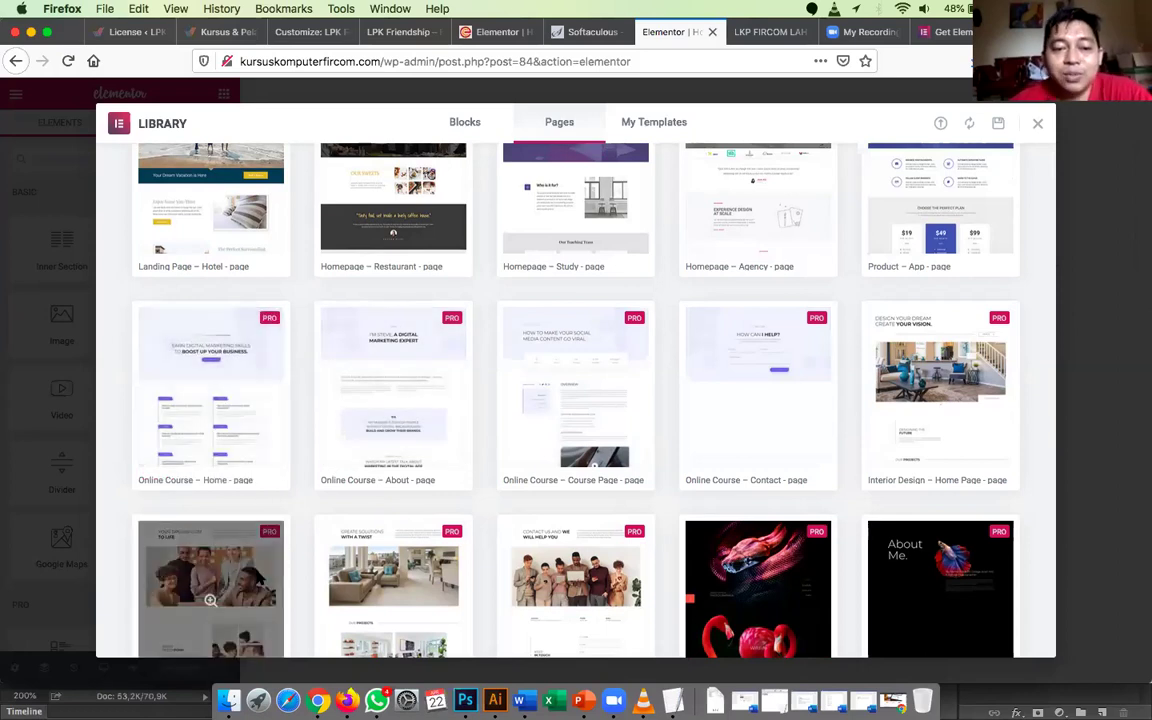
pyautogui.scroll(3, 210, 600)
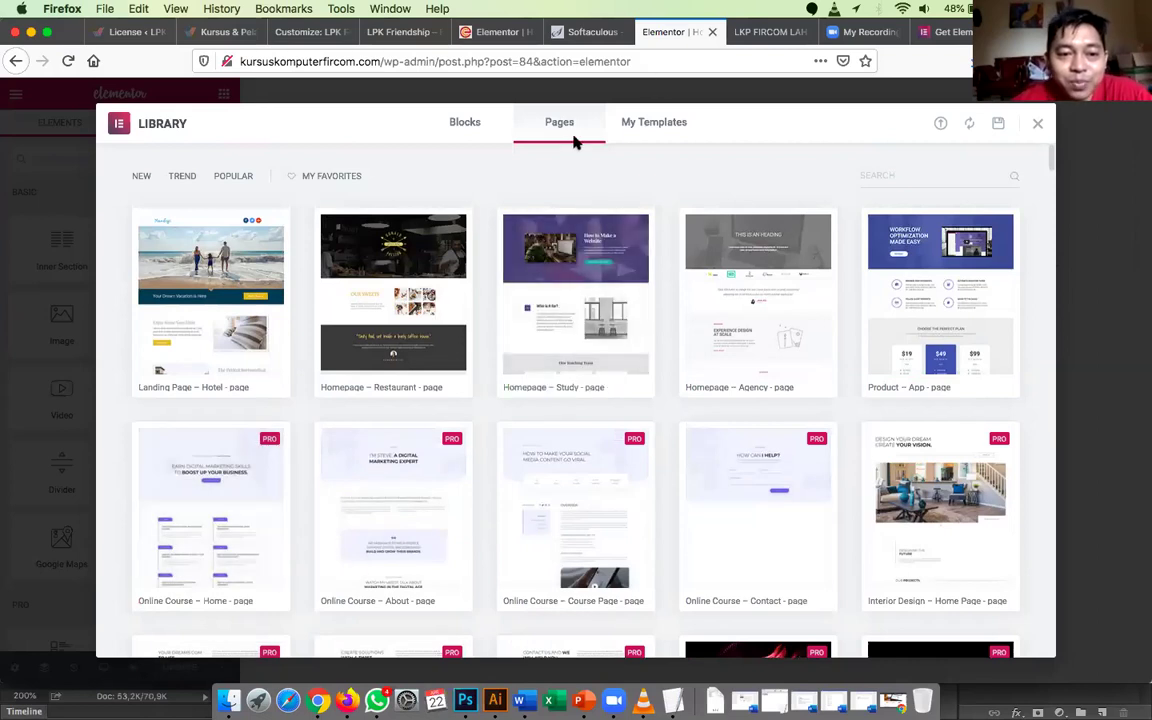
# - Browse the Header block templates, then close the library without inserting one
pyautogui.click(463, 123)
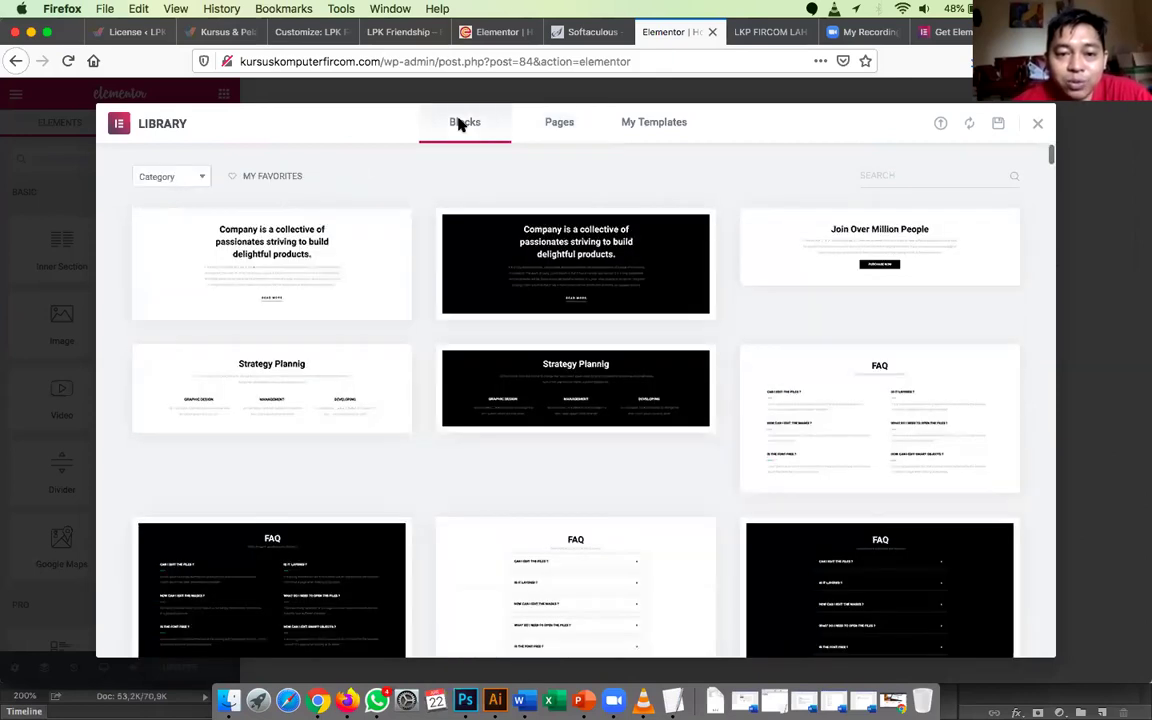
pyautogui.scroll(-3, 473, 355)
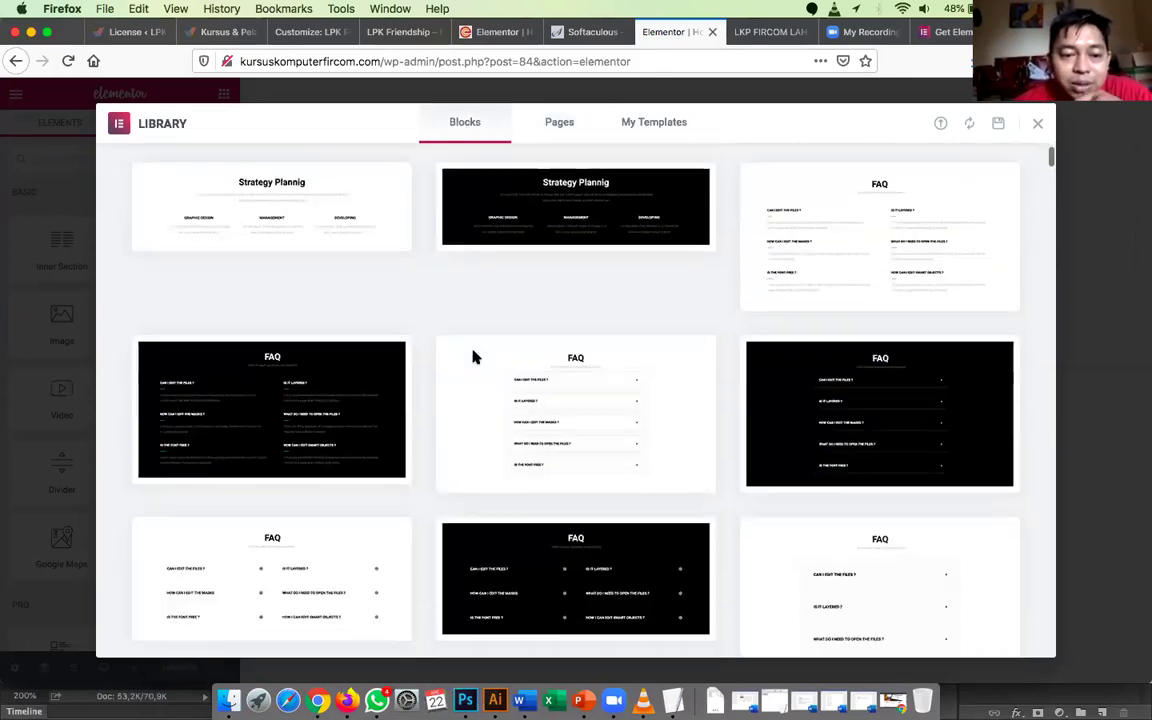
pyautogui.scroll(3, 473, 355)
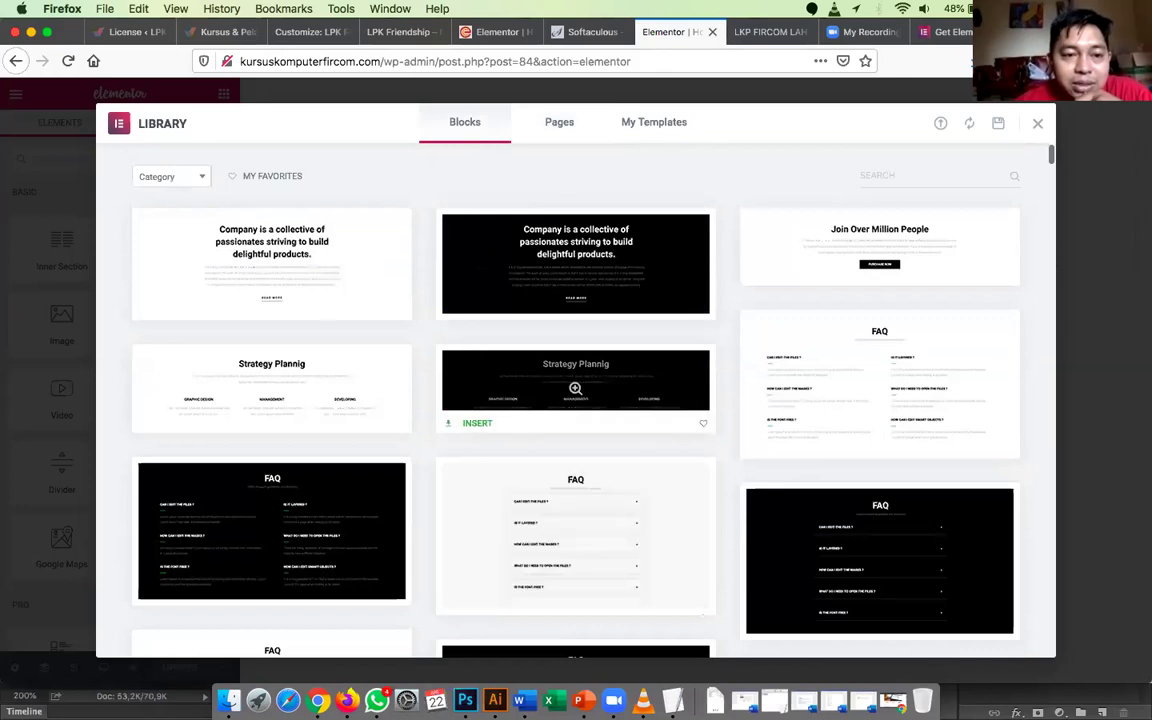
pyautogui.click(205, 178)
pyautogui.scroll(-3, 190, 300)
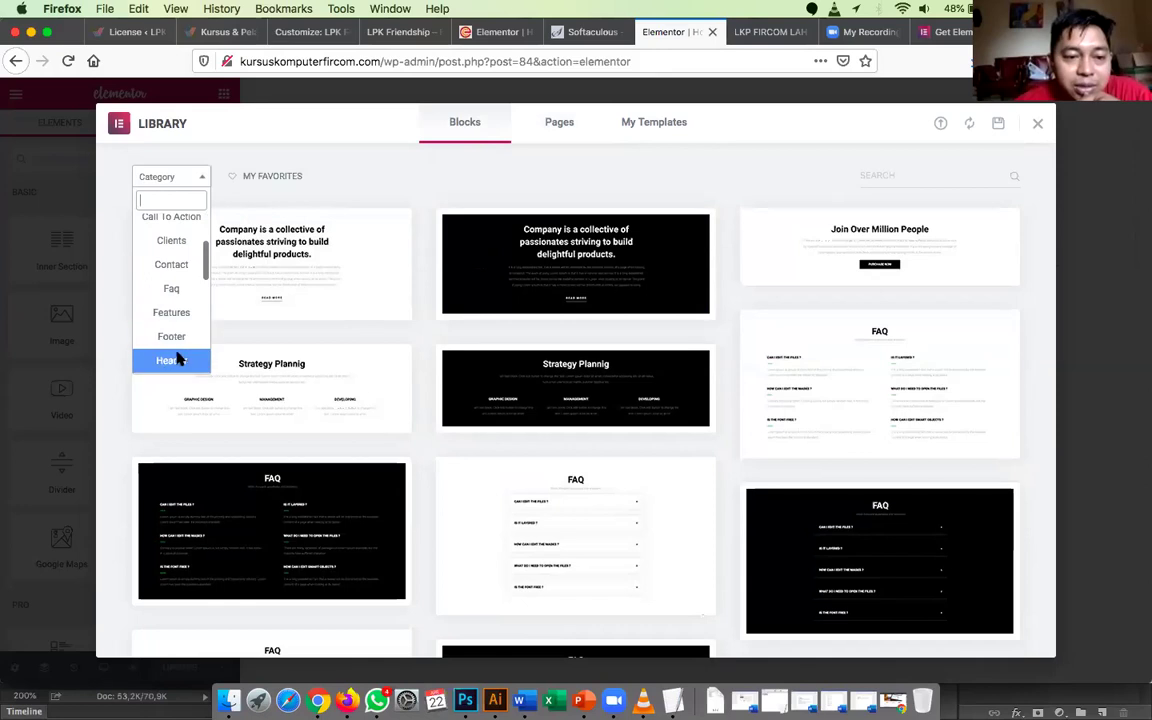
pyautogui.click(172, 360)
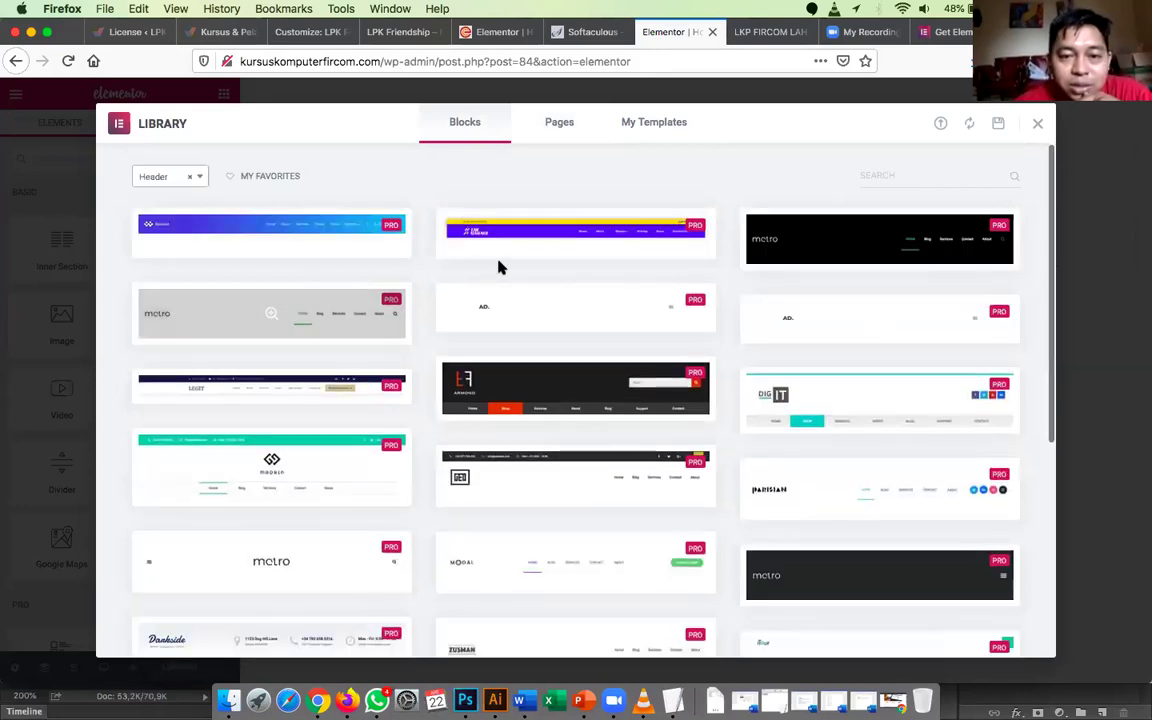
pyautogui.scroll(-5, 797, 280)
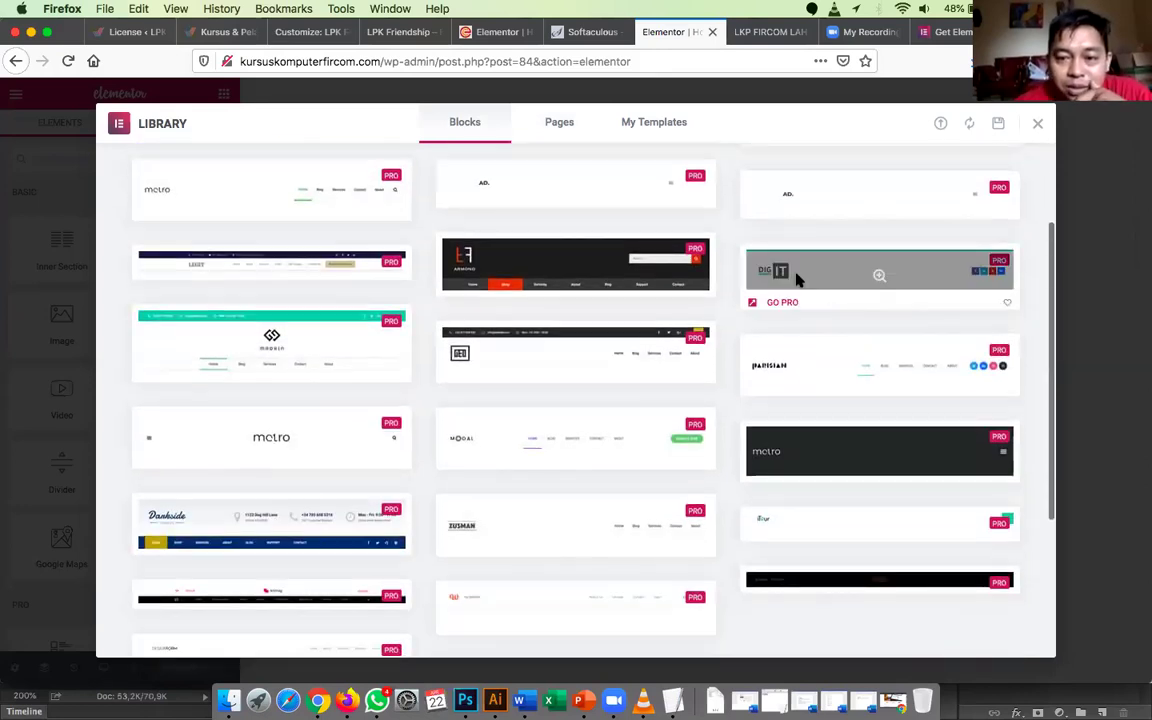
pyautogui.scroll(-2, 797, 280)
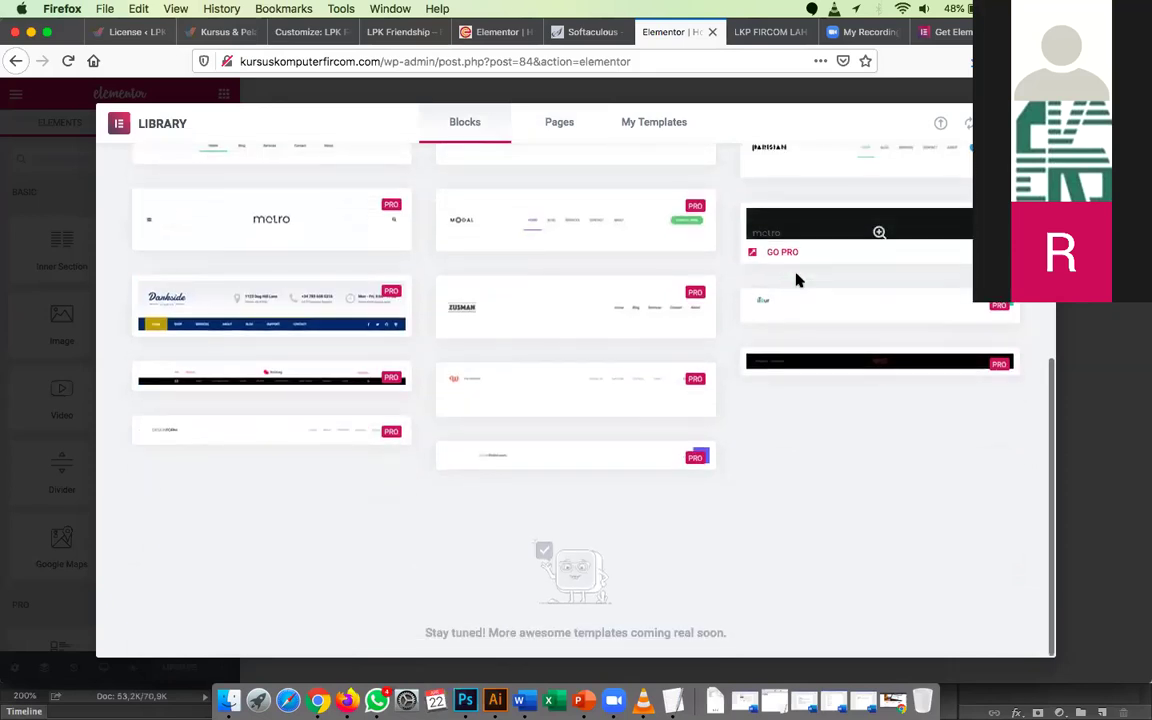
pyautogui.scroll(1, 797, 280)
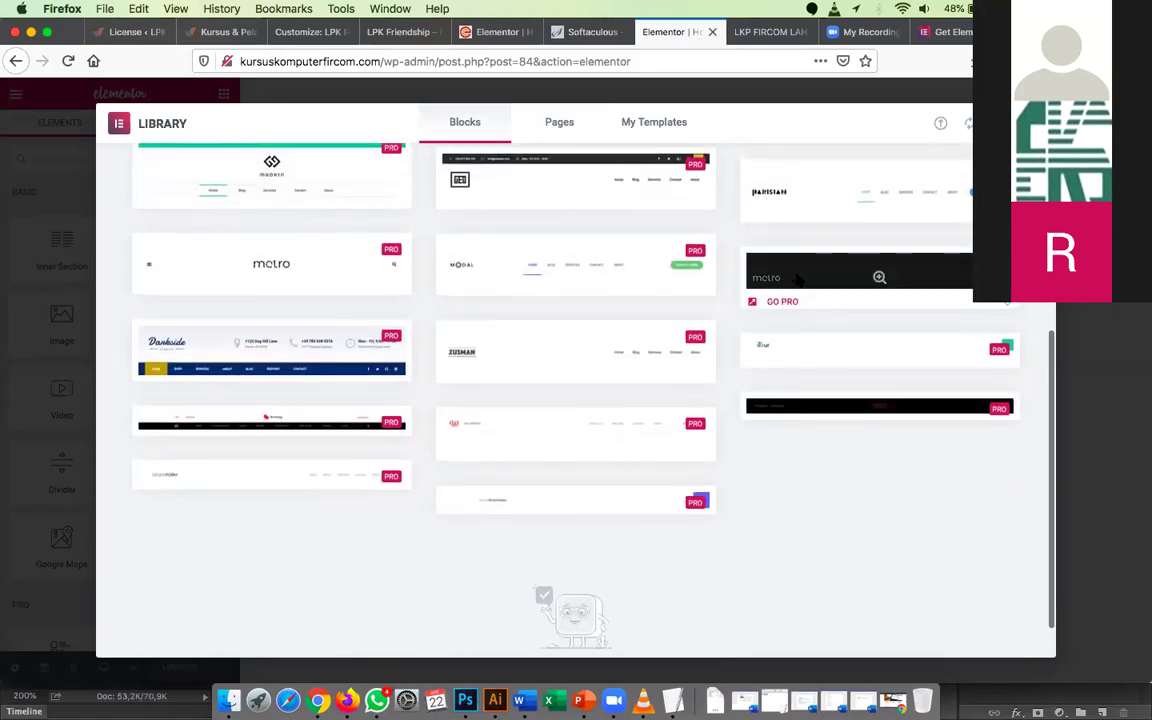
pyautogui.scroll(4, 653, 324)
pyautogui.scroll(3, 652, 325)
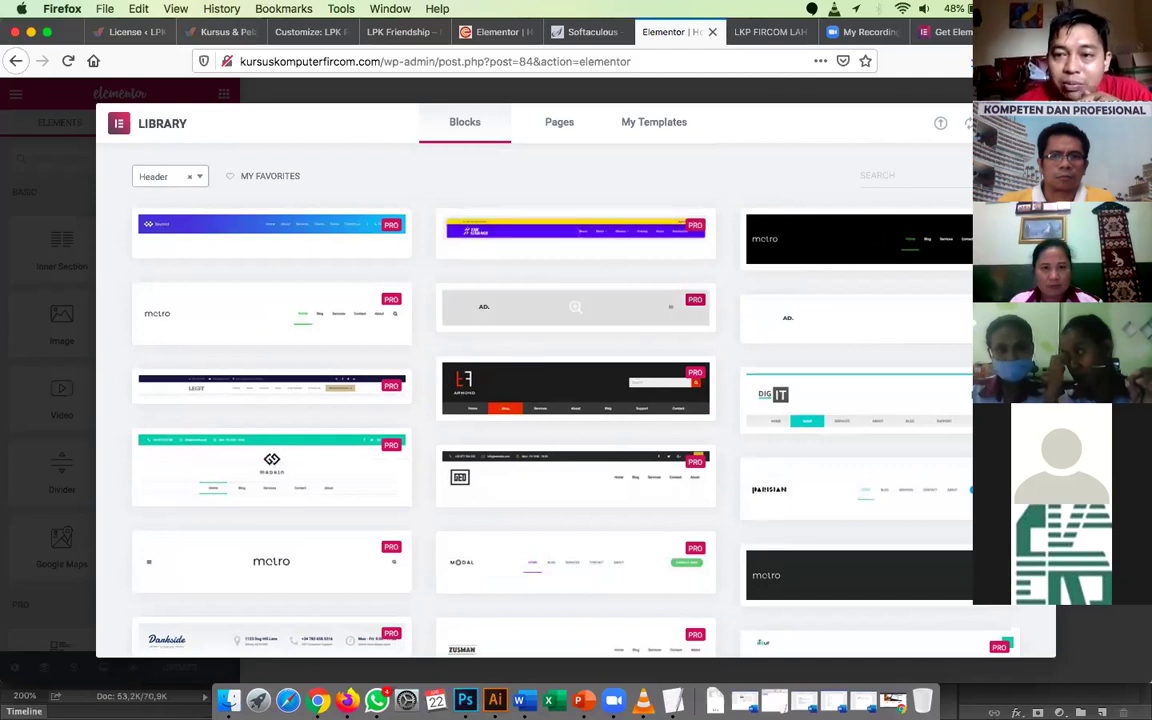
pyautogui.press('Escape')
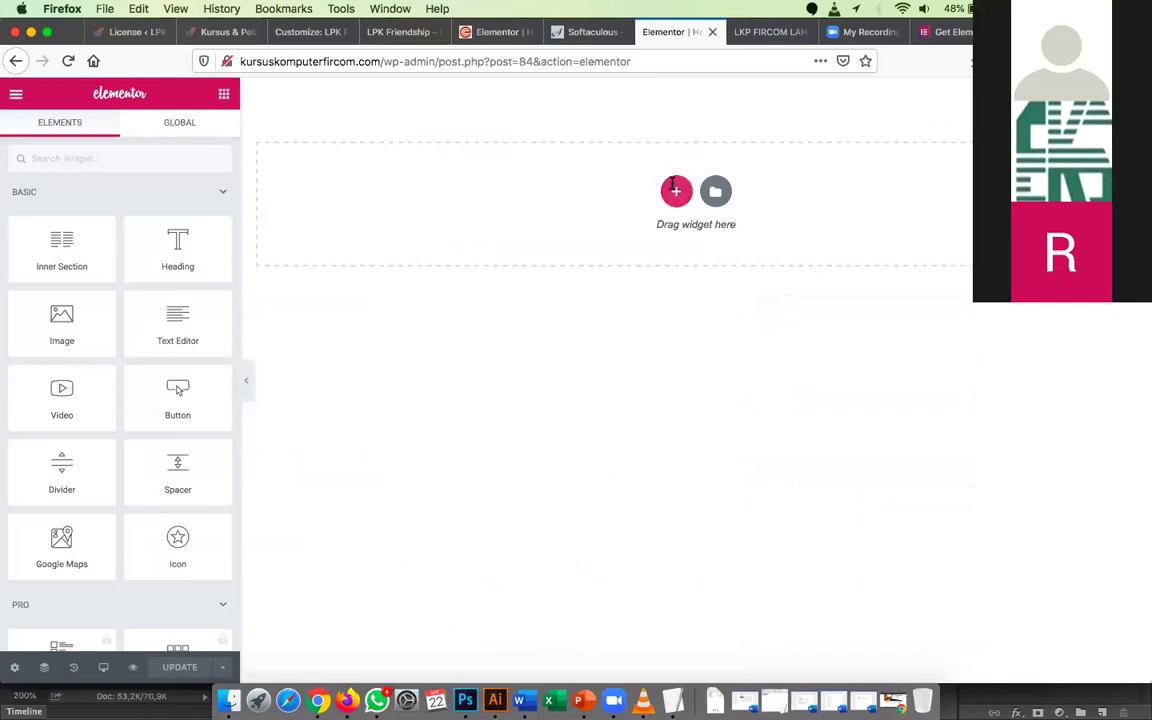
# - Try adding three-column sections twice, deleting each empty one
pyautogui.click(676, 188)
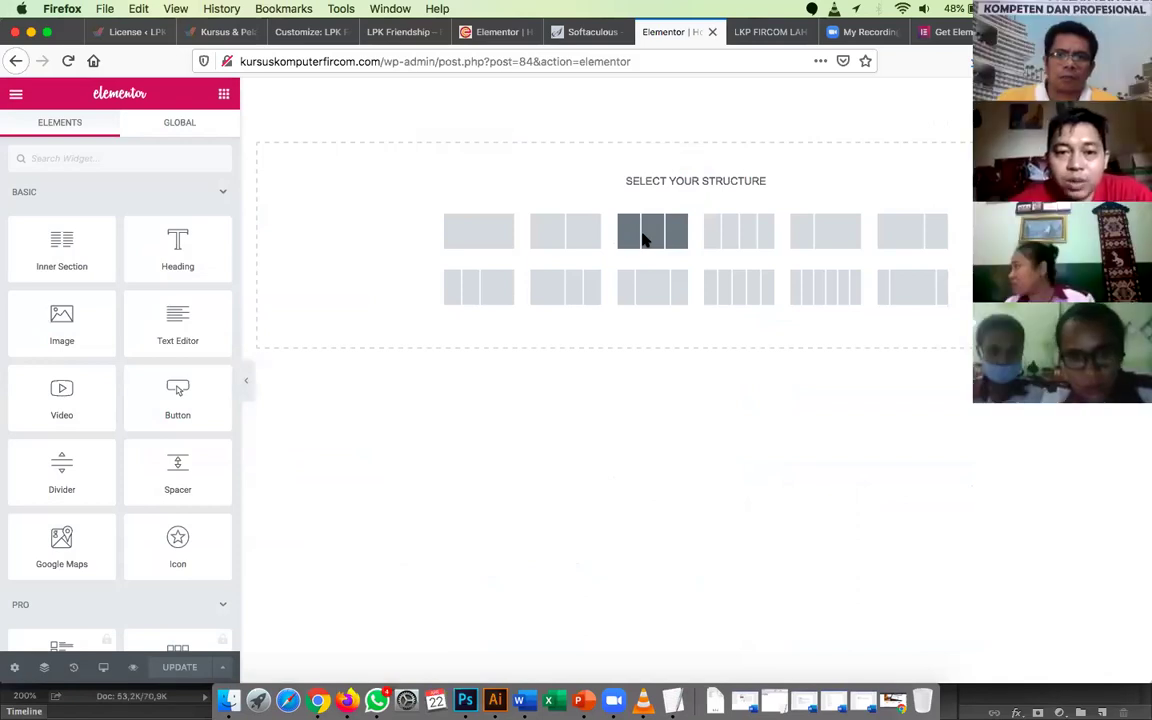
pyautogui.click(643, 236)
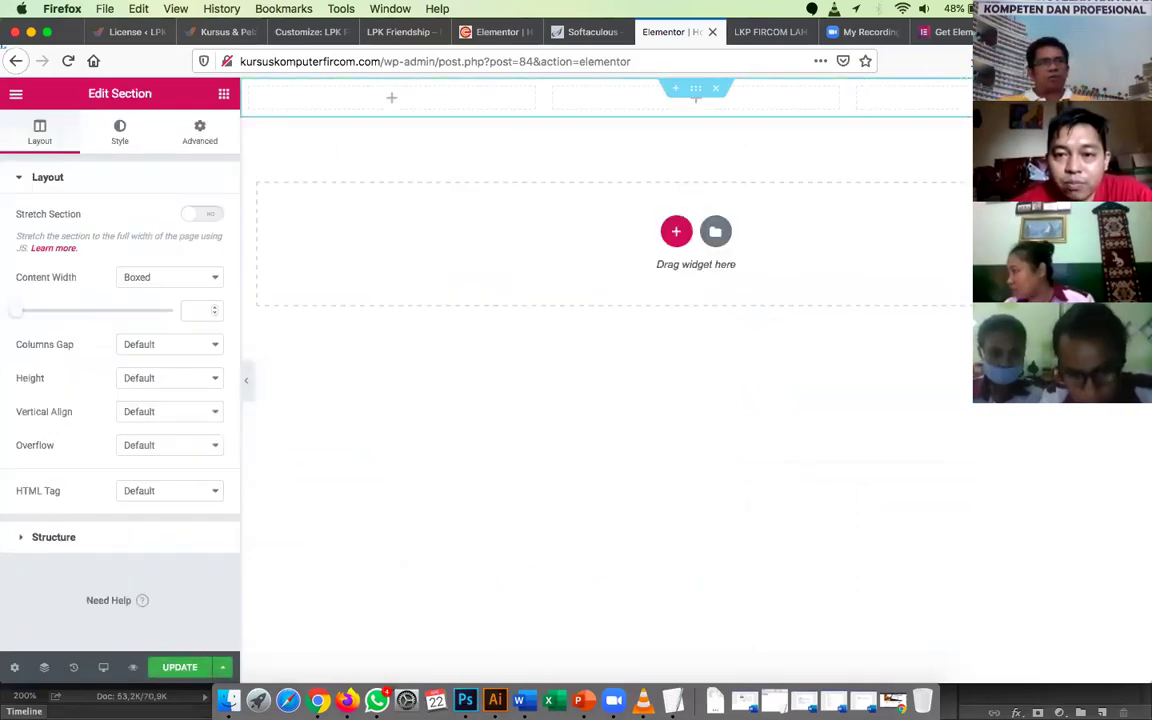
pyautogui.click(713, 90)
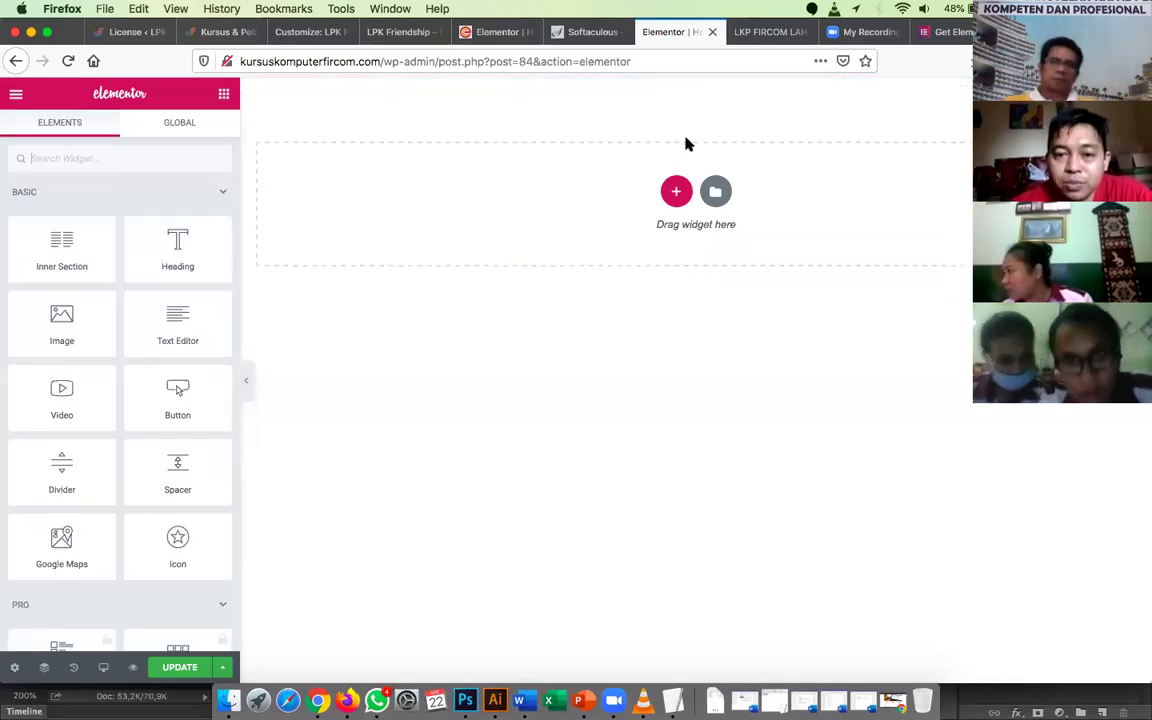
pyautogui.click(677, 192)
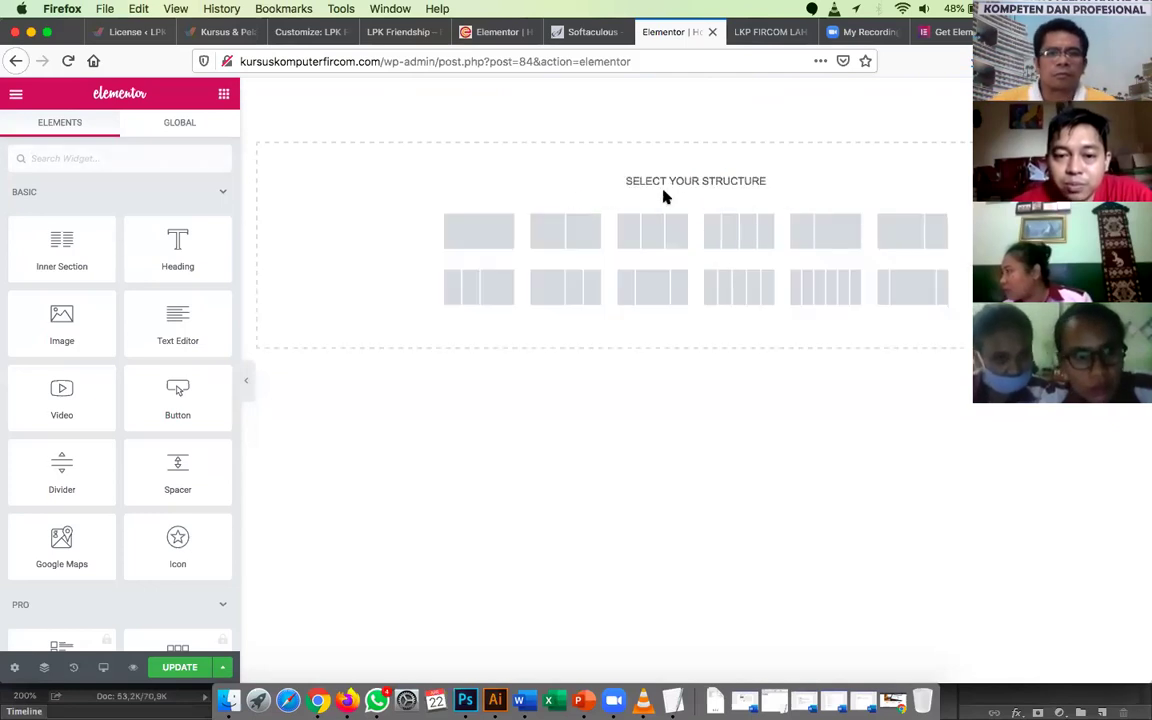
pyautogui.click(463, 228)
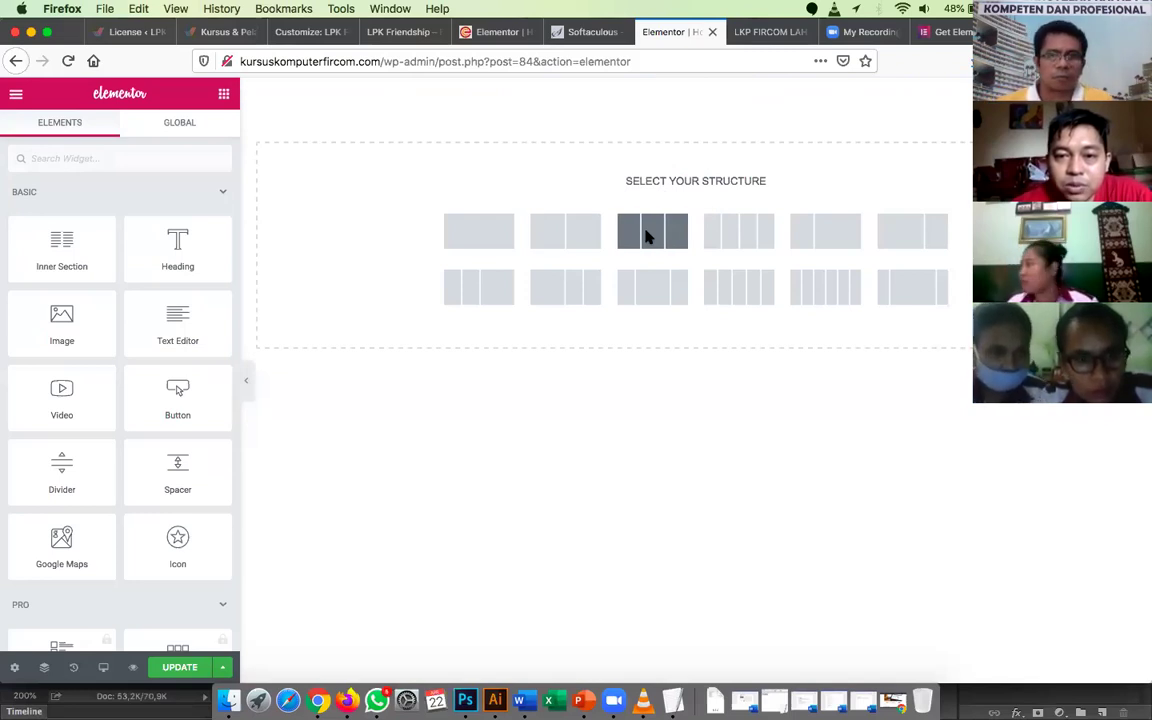
pyautogui.click(647, 236)
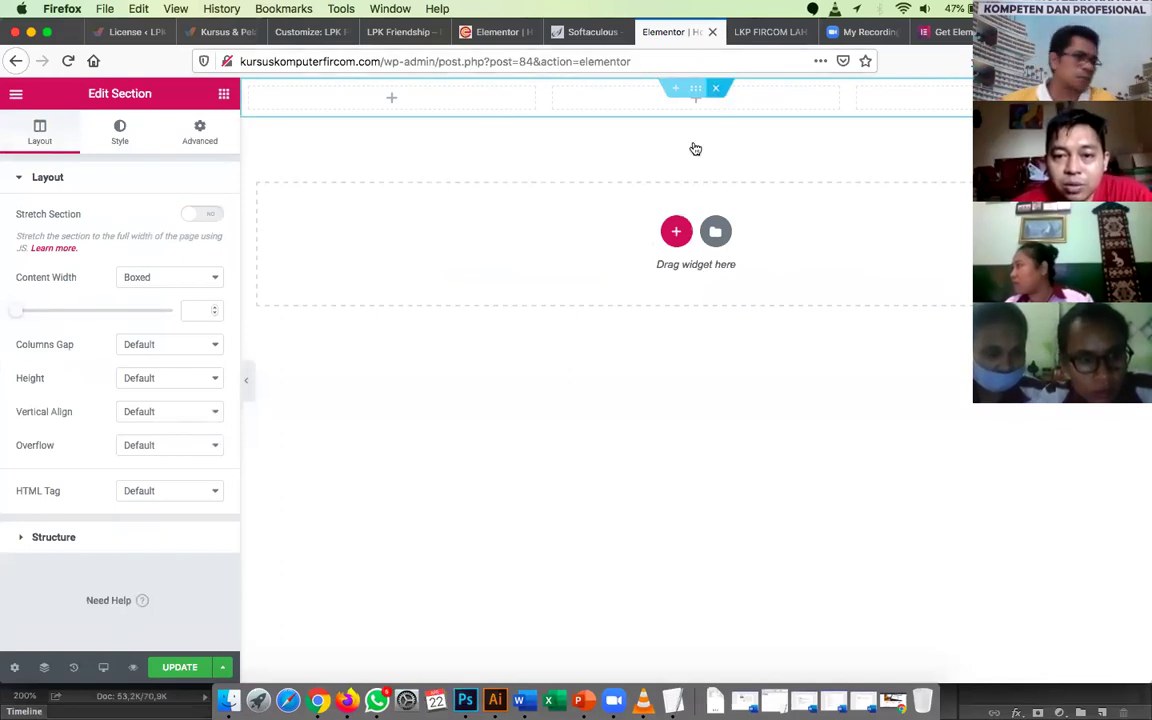
pyautogui.click(715, 88)
# - Add a two-column section at the top and view the live LKP FIRCOM LAHAT tab
pyautogui.click(670, 189)
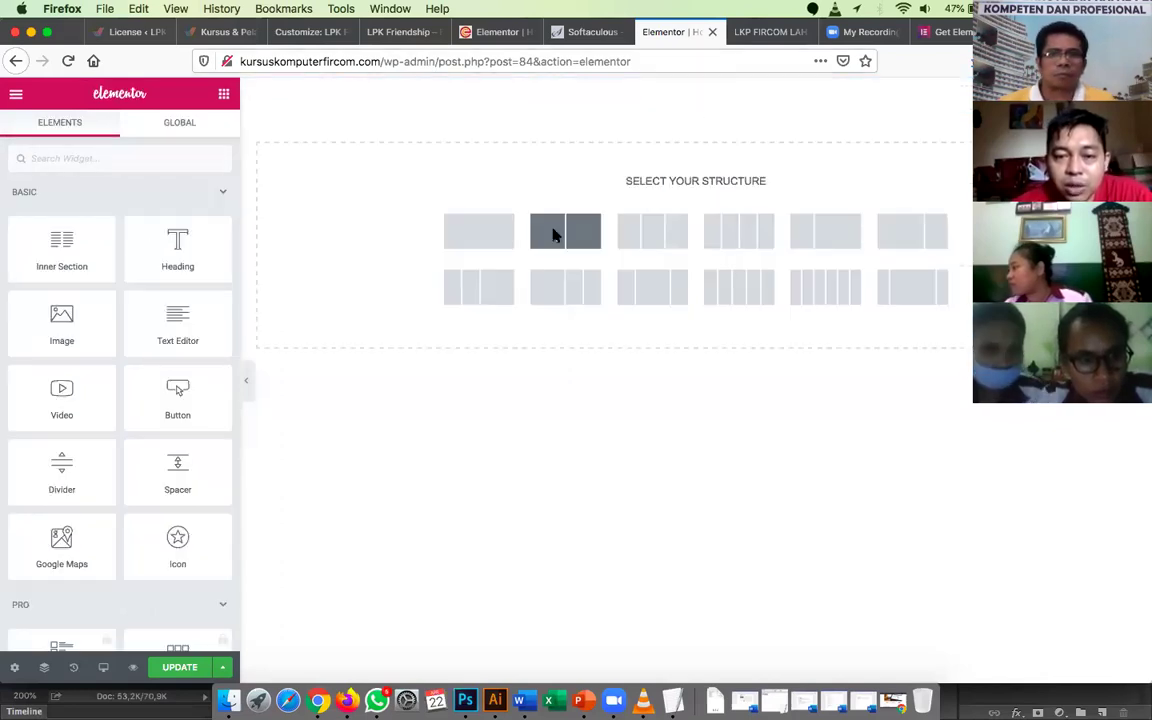
pyautogui.click(555, 234)
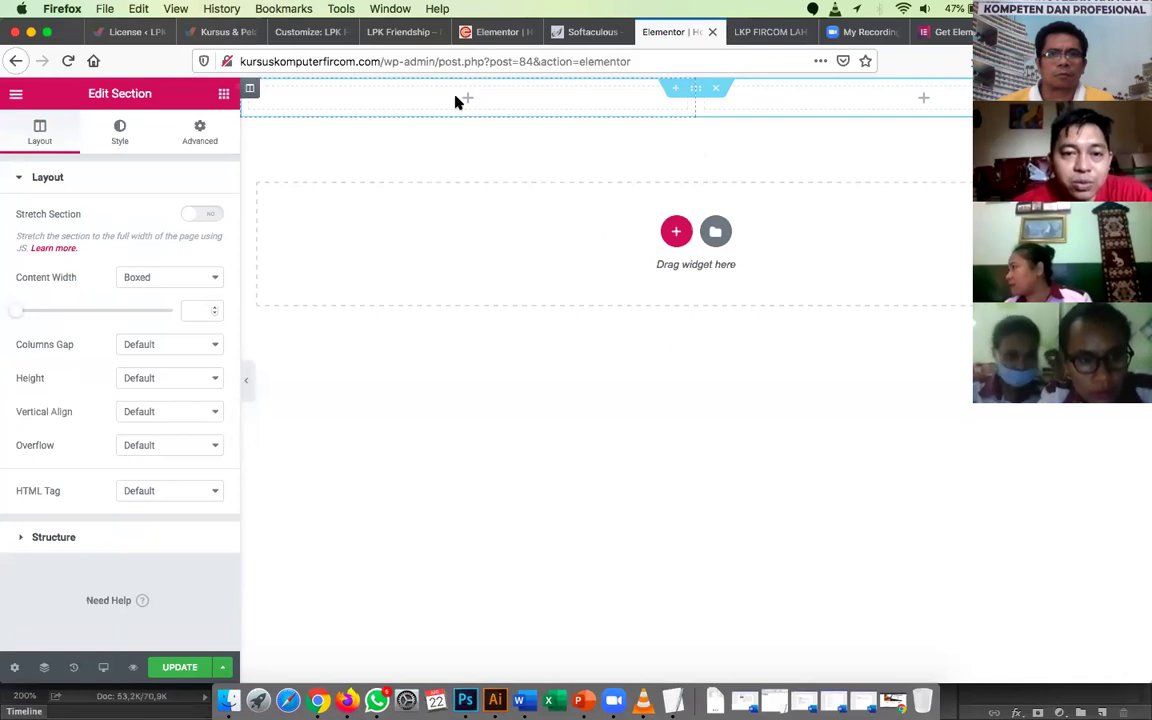
pyautogui.click(765, 31)
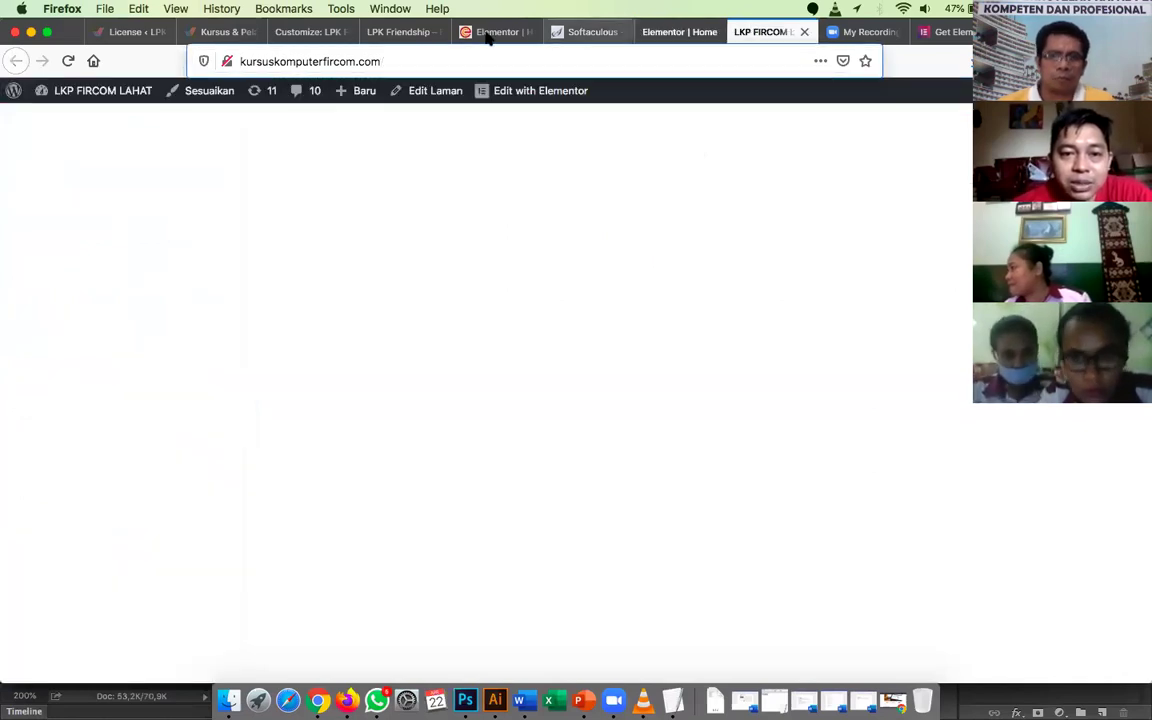
# - Look through the LPK Friendship, Elementor license and Widya course tabs, then return to the editor
pyautogui.click(488, 33)
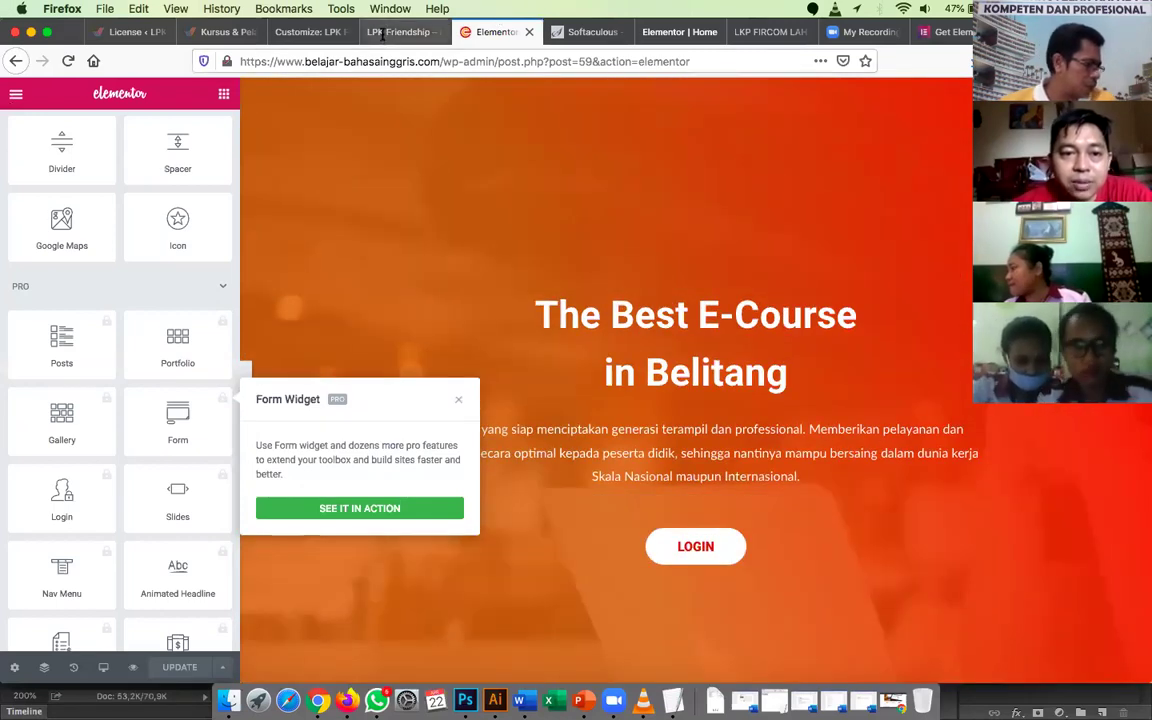
pyautogui.click(399, 32)
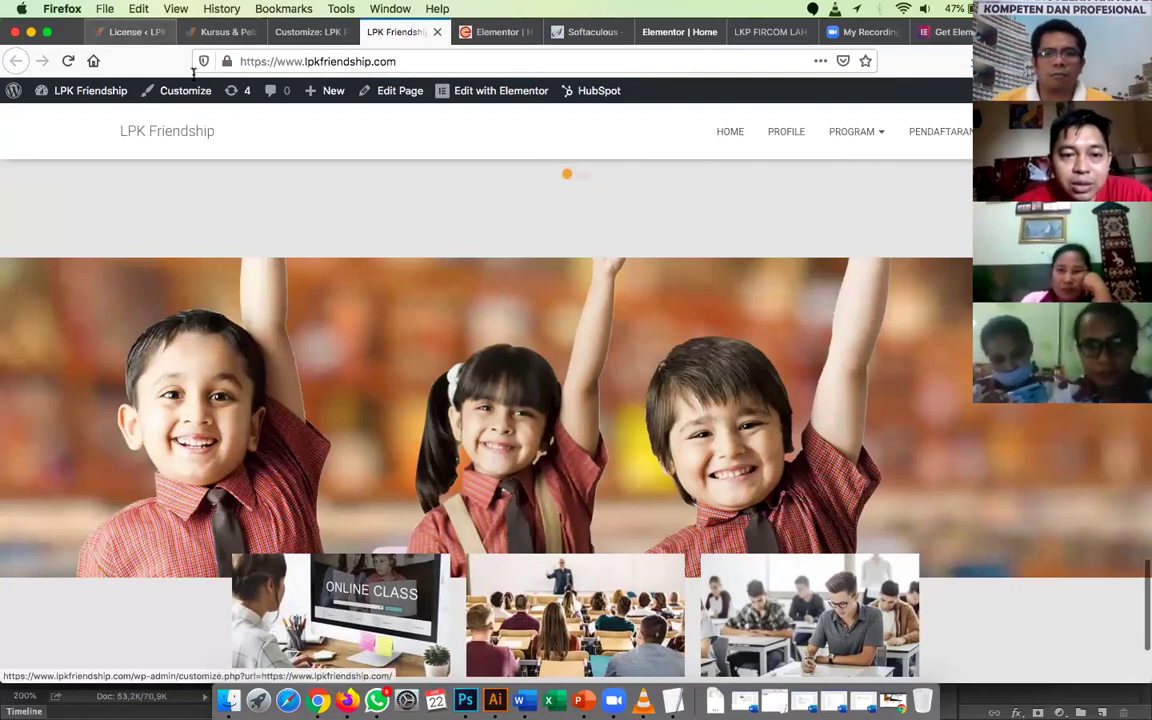
pyautogui.click(130, 32)
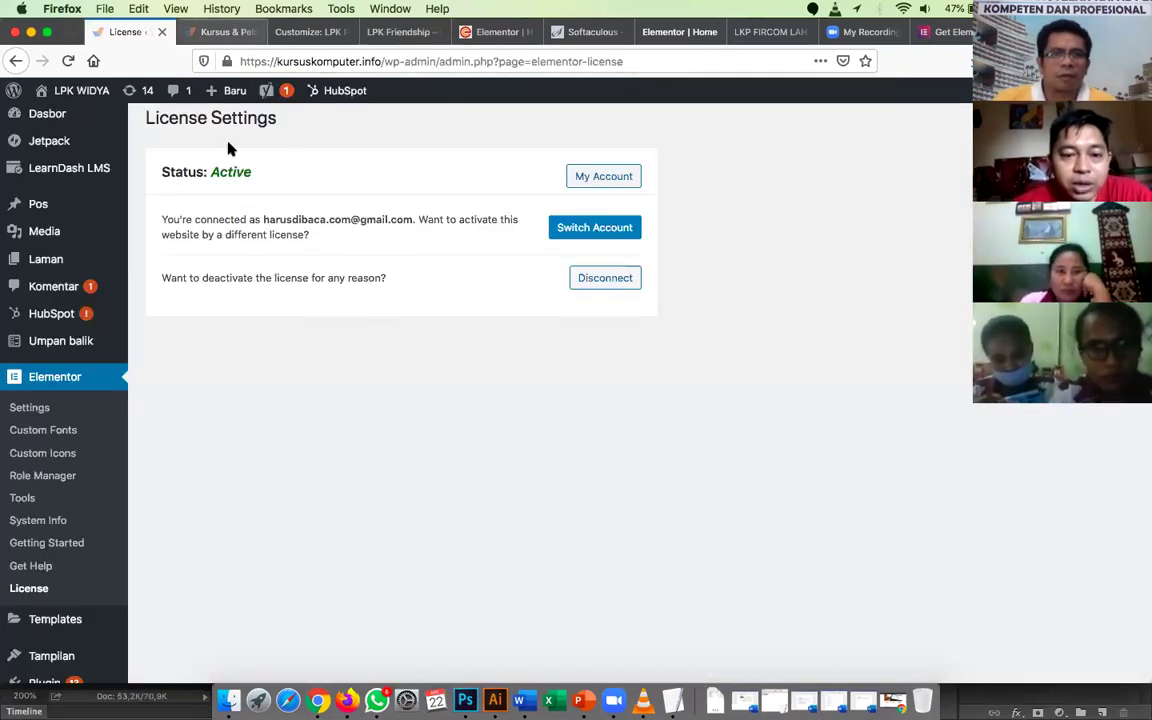
pyautogui.click(218, 32)
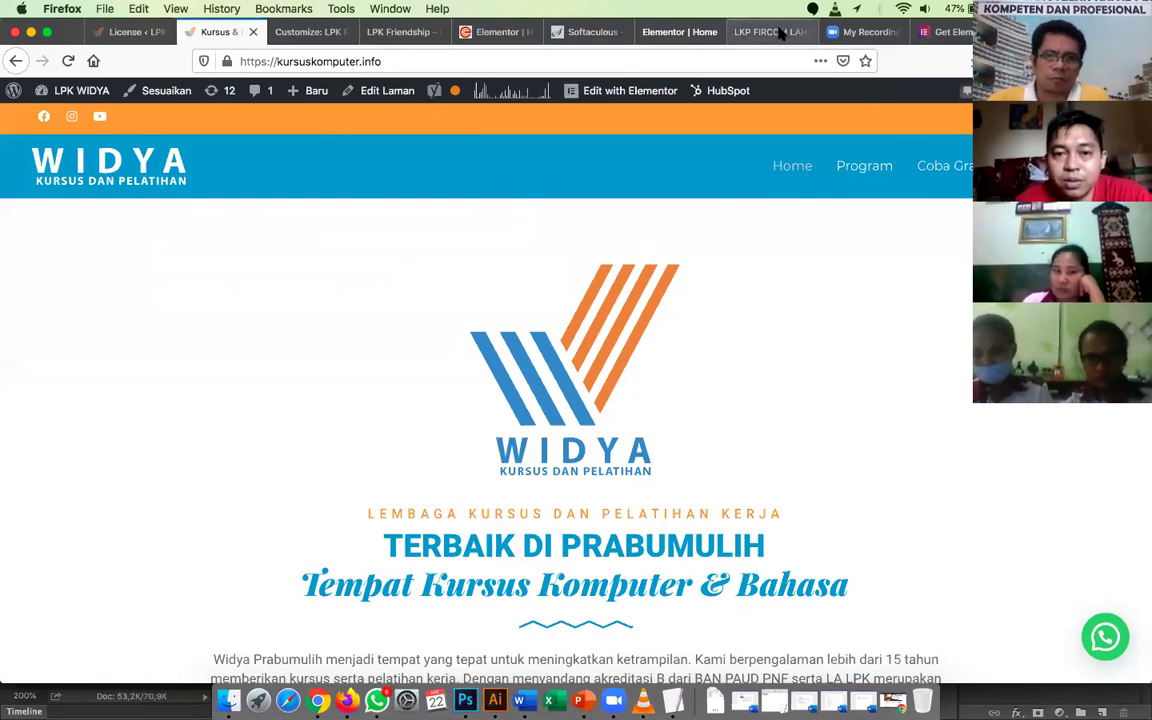
pyautogui.click(675, 31)
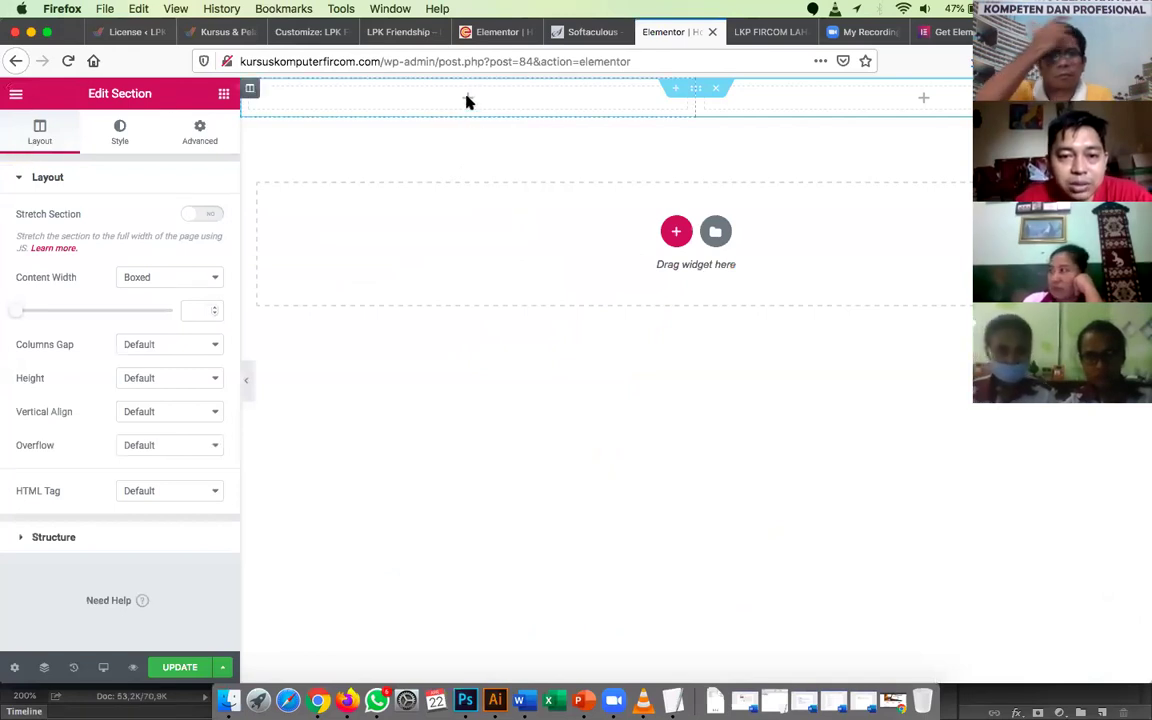
# - Drag an Image widget from the Elements panel into the section's left column
pyautogui.click(466, 101)
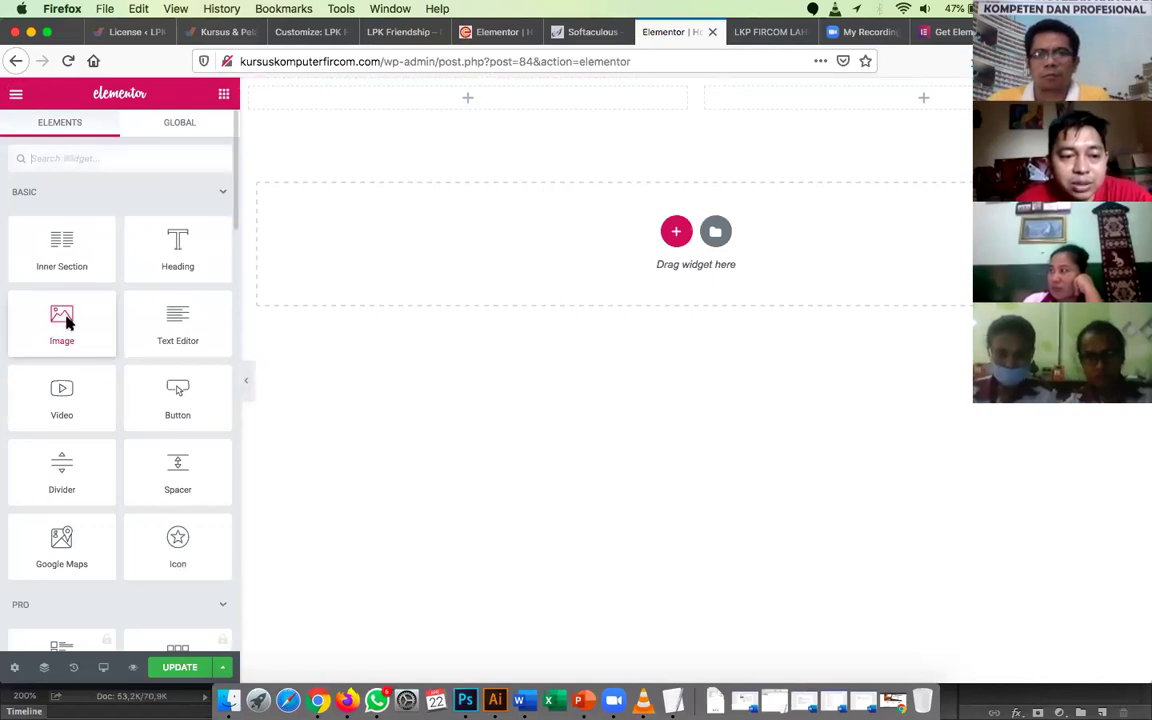
pyautogui.moveTo(67, 320); pyautogui.dragTo(481, 103)
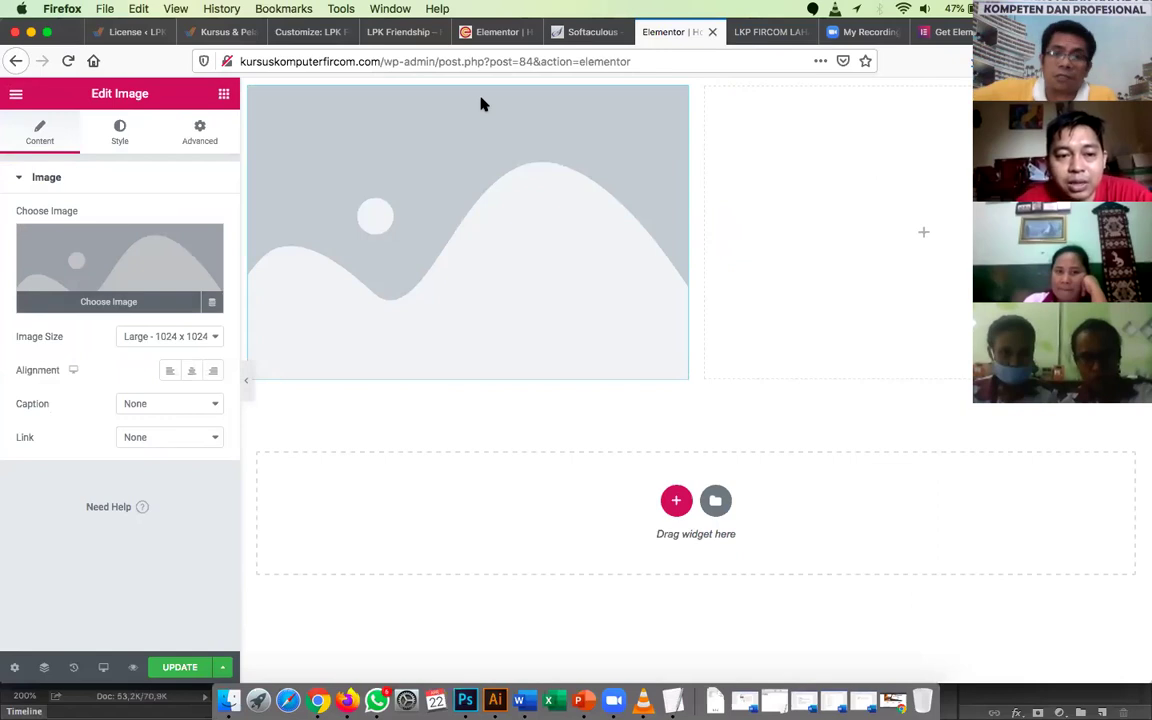
# - Open the Image widget's media picker on the Unggah Berkas upload page and bring up Finder
pyautogui.click(118, 257)
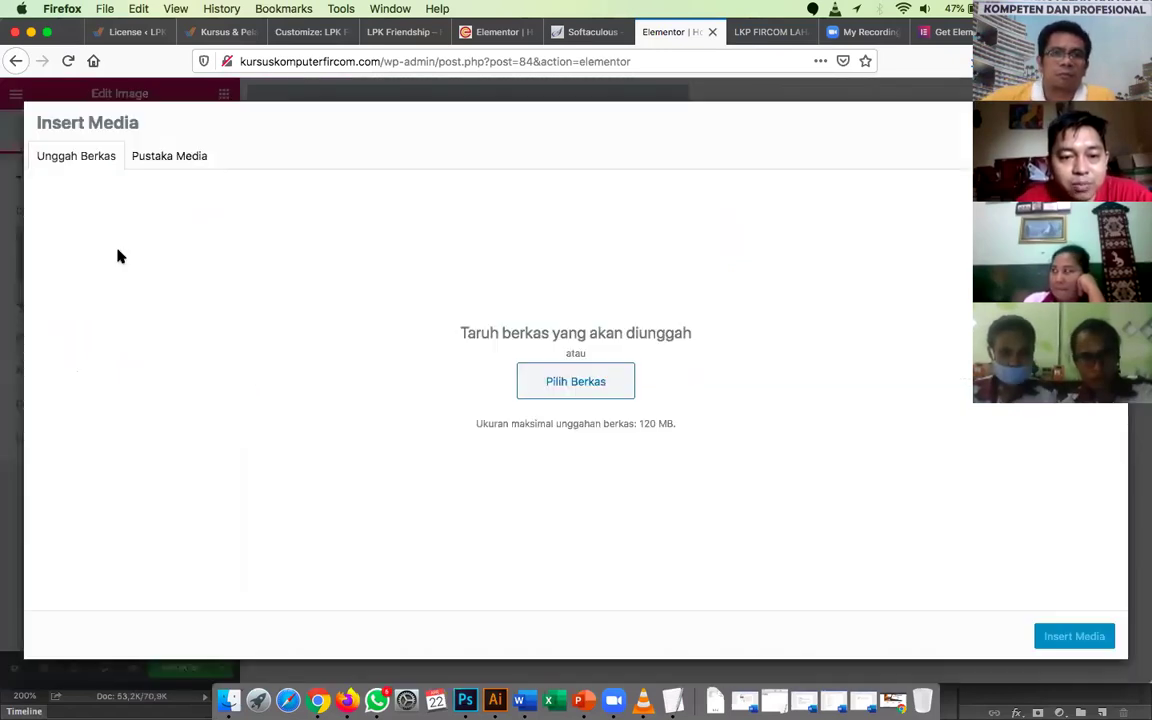
pyautogui.click(180, 159)
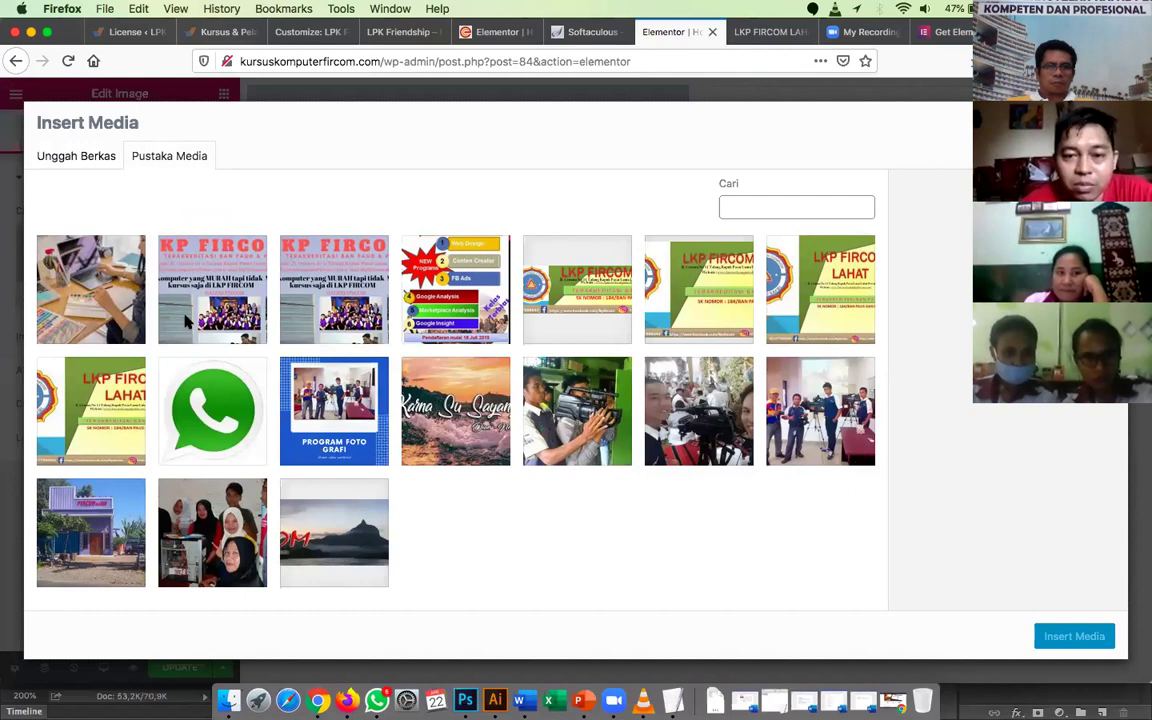
pyautogui.click(70, 157)
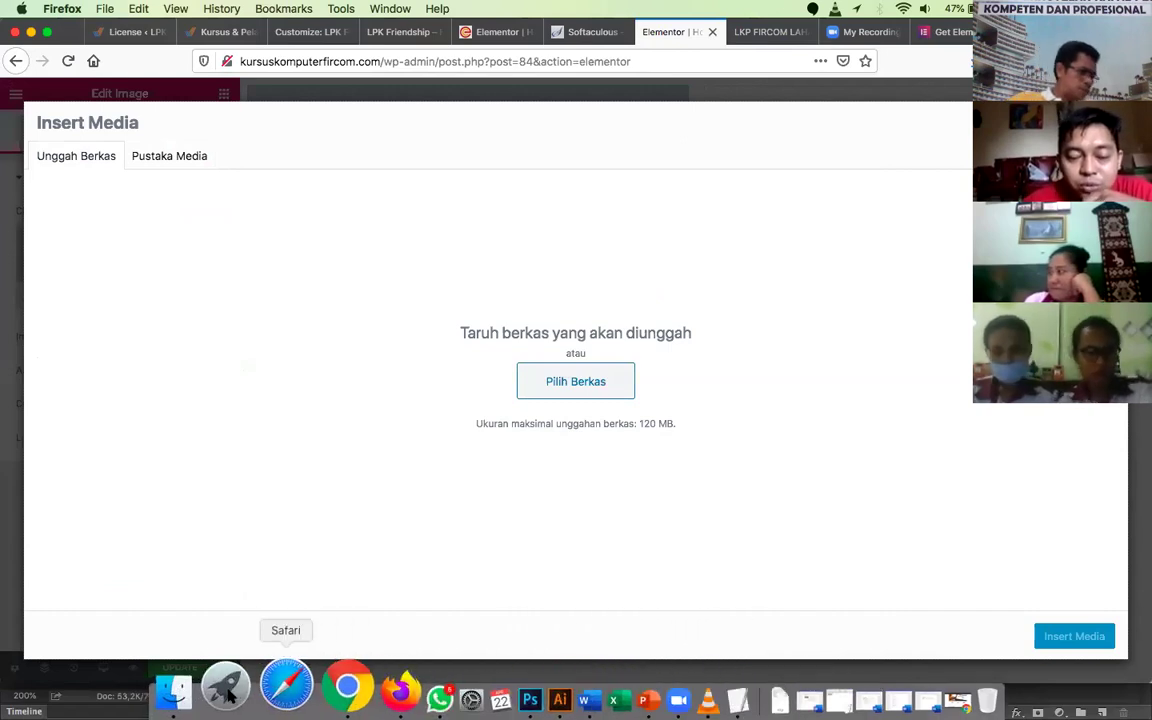
pyautogui.click(231, 686)
# - Search Downloads for 'kemdikbud' and drag kemdikbud.png into the WordPress media library
pyautogui.click(258, 339)
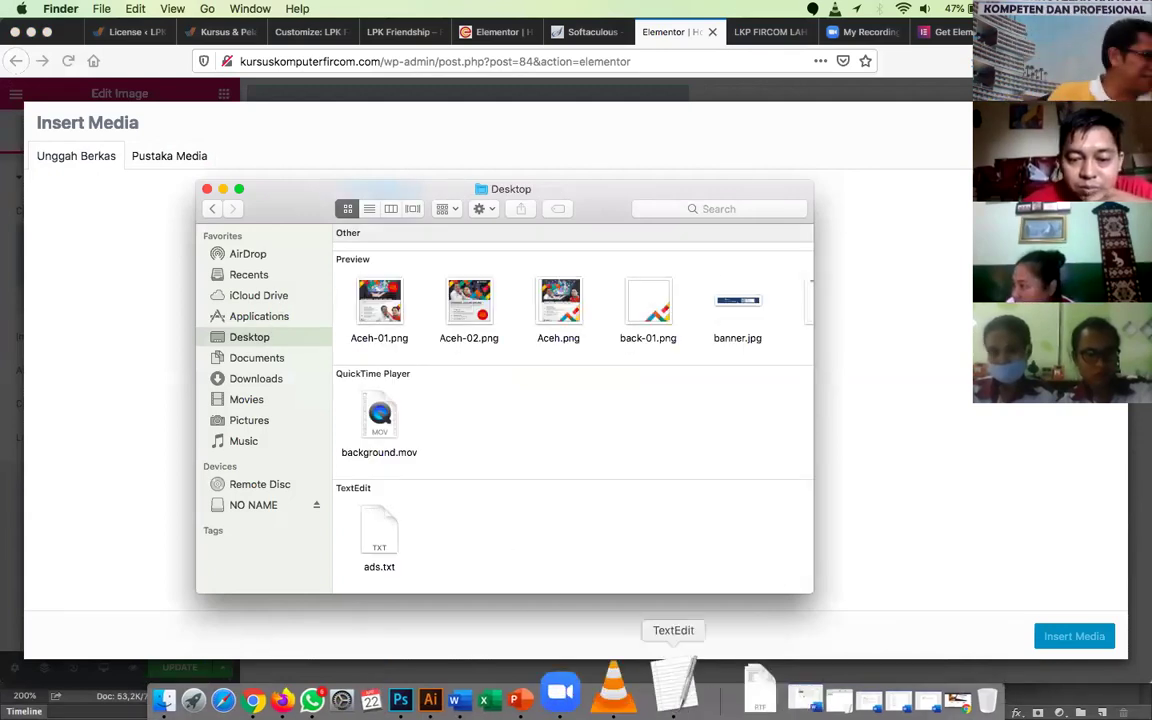
pyautogui.click(257, 380)
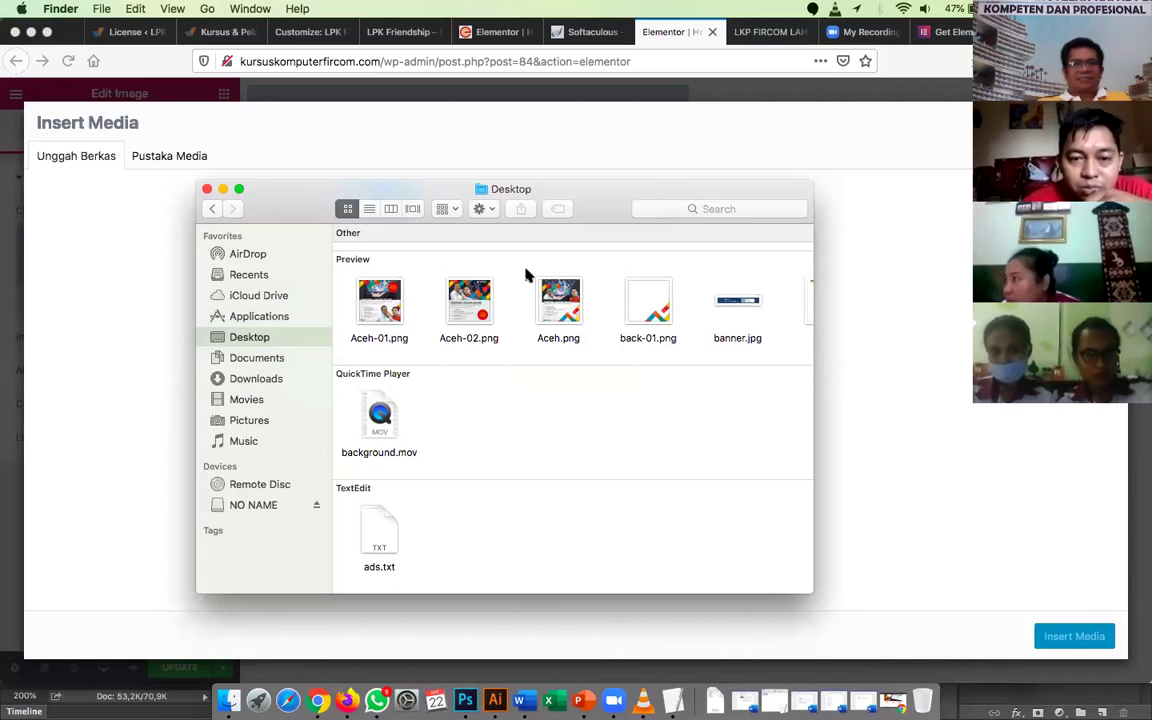
pyautogui.click(670, 208)
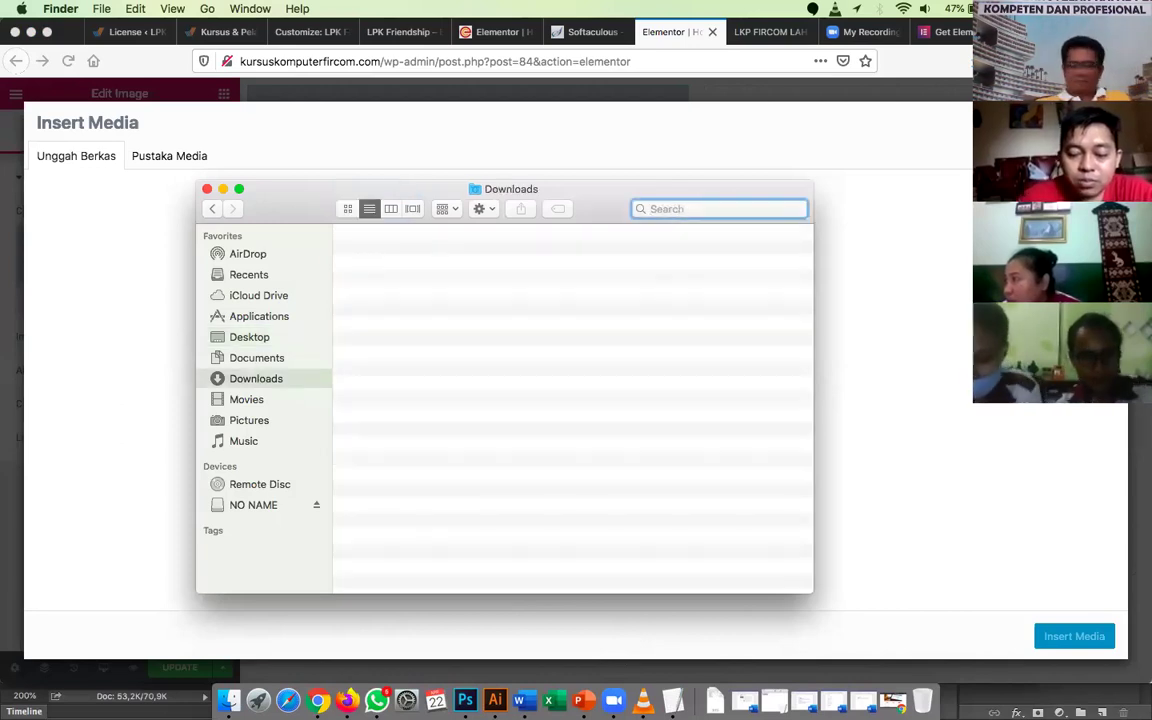
pyautogui.write('kemdikbud')
pyautogui.press('Return')
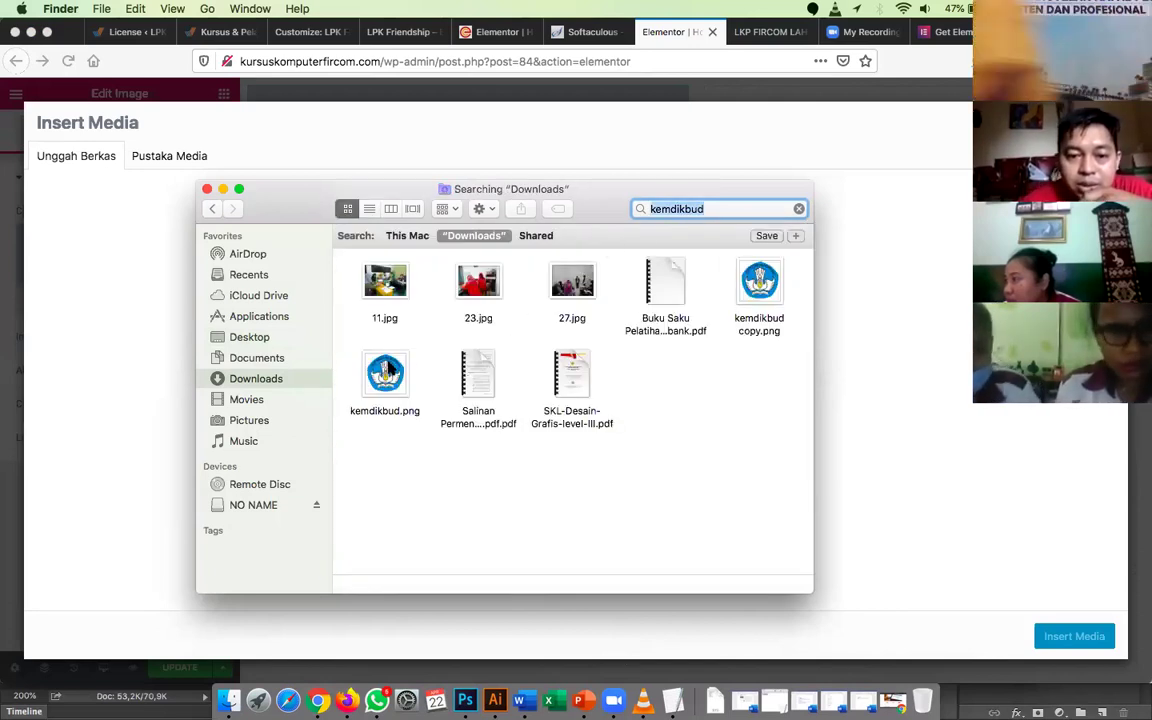
pyautogui.moveTo(388, 372); pyautogui.dragTo(163, 305)
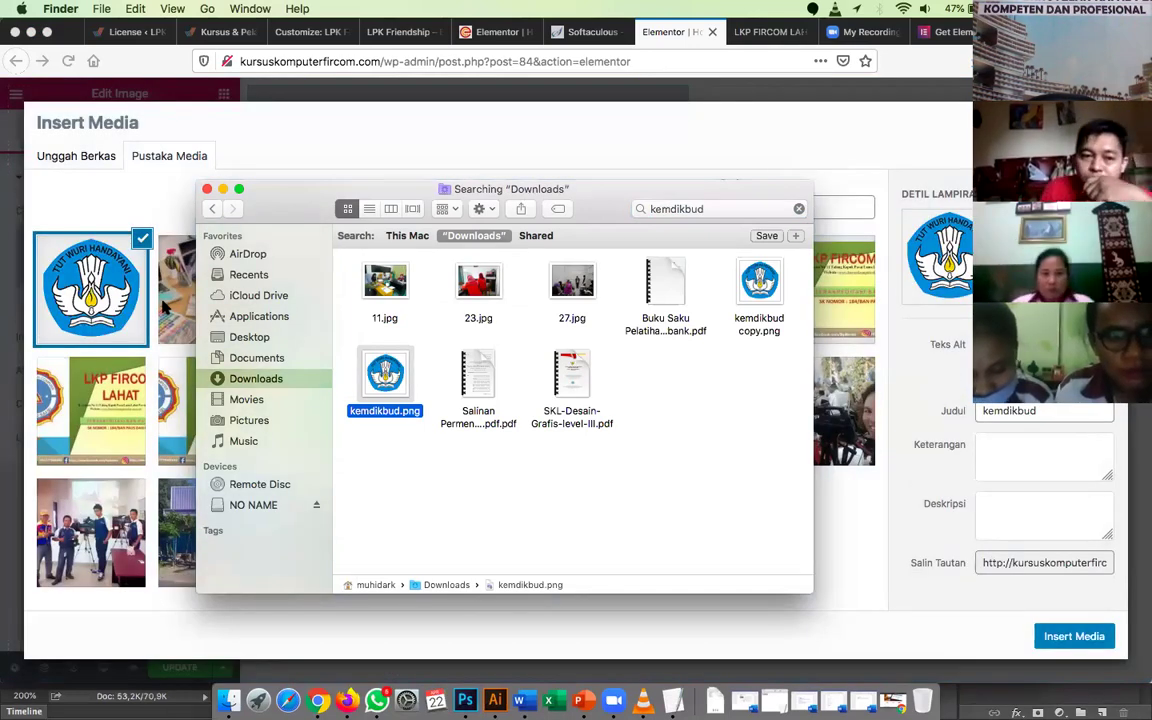
pyautogui.click(245, 160)
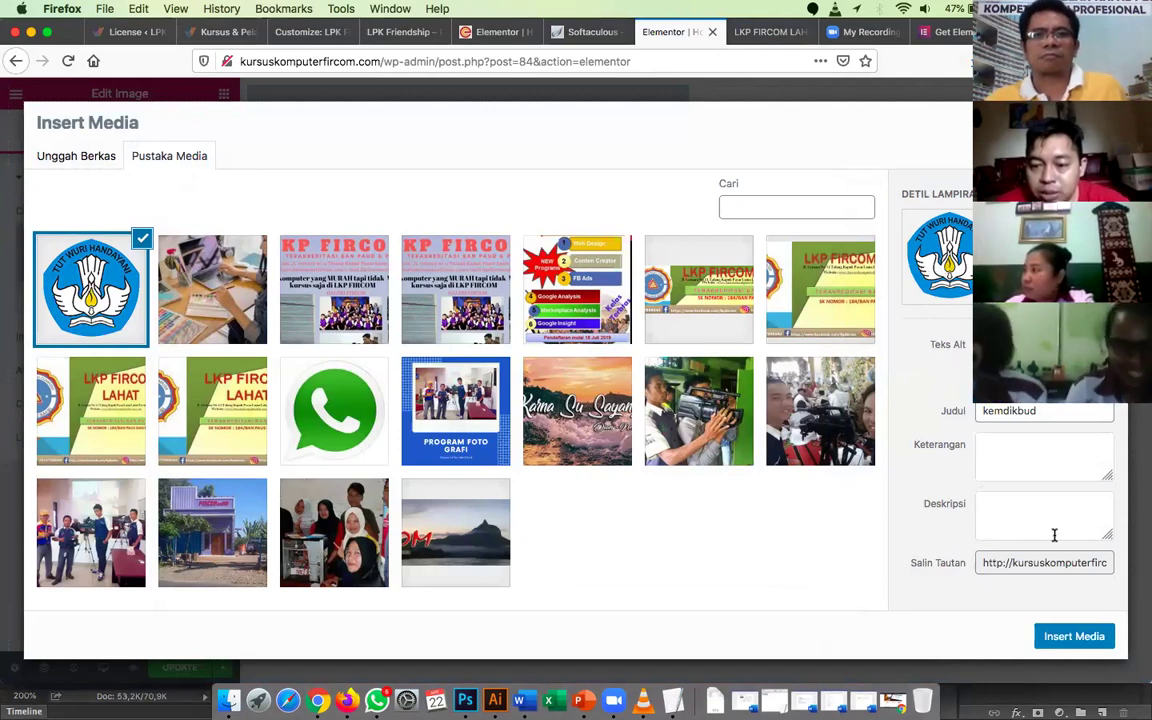
# - Insert the selected kemdikbud logo into the Image widget at Large 1024×1024
pyautogui.click(1078, 634)
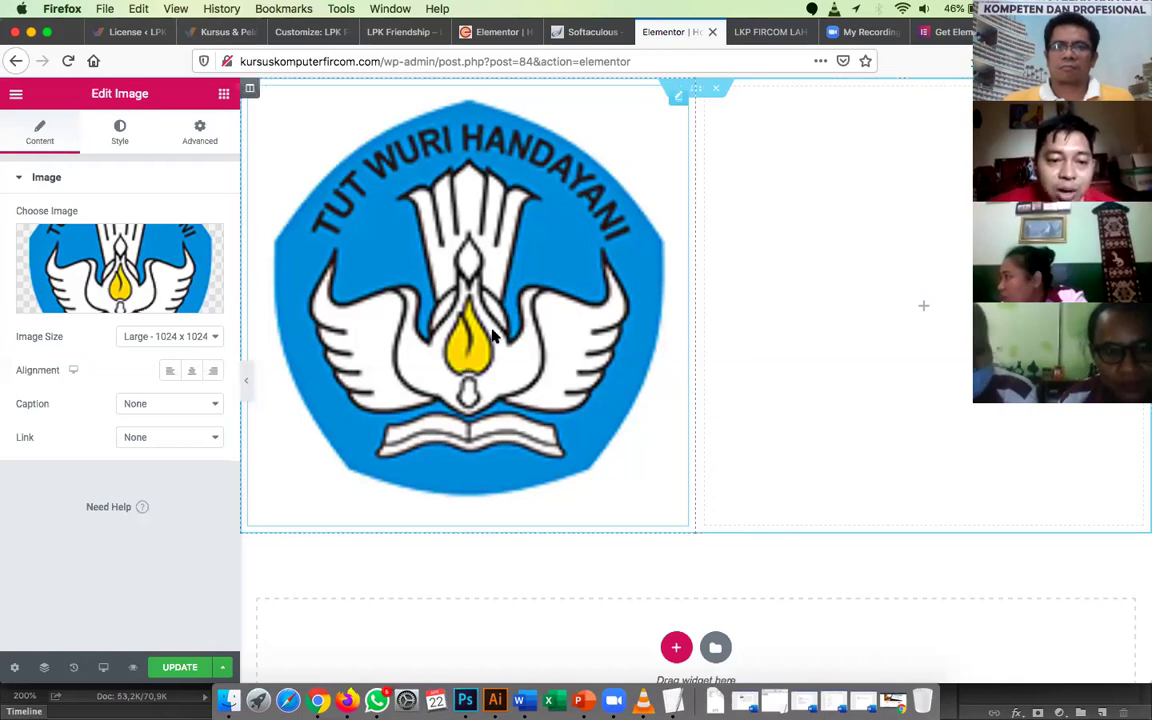
# - Try Thumbnail, then a Custom 80 × 80 image size for the logo
pyautogui.click(207, 338)
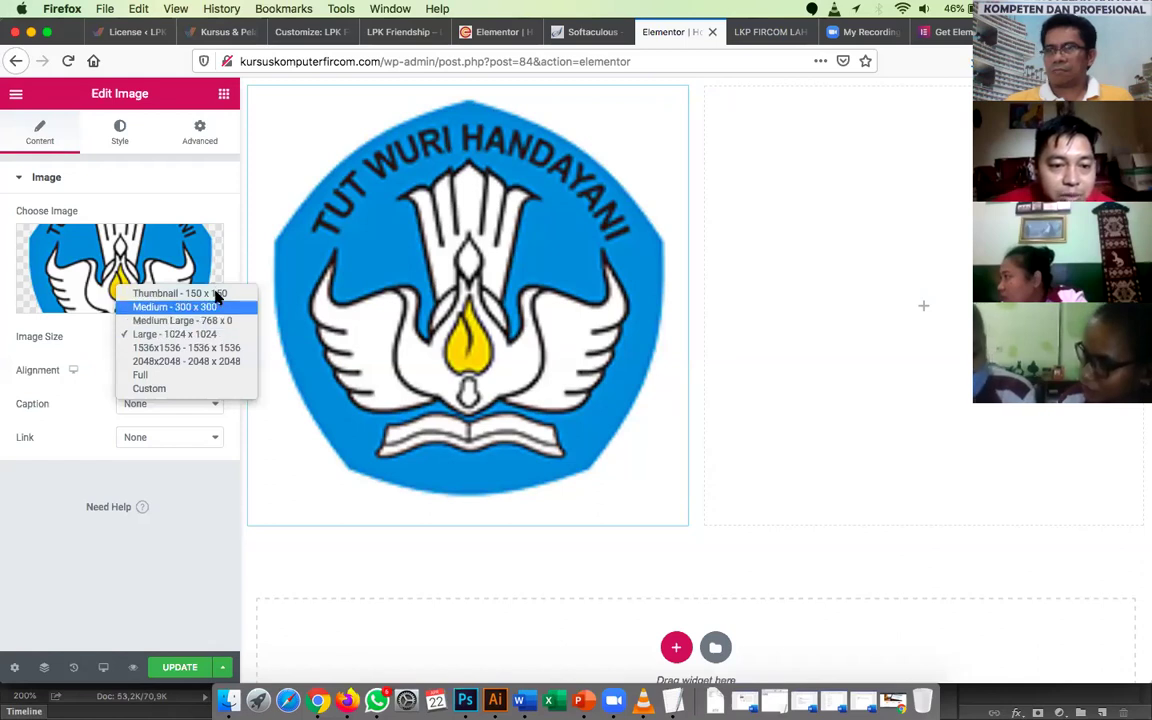
pyautogui.click(216, 293)
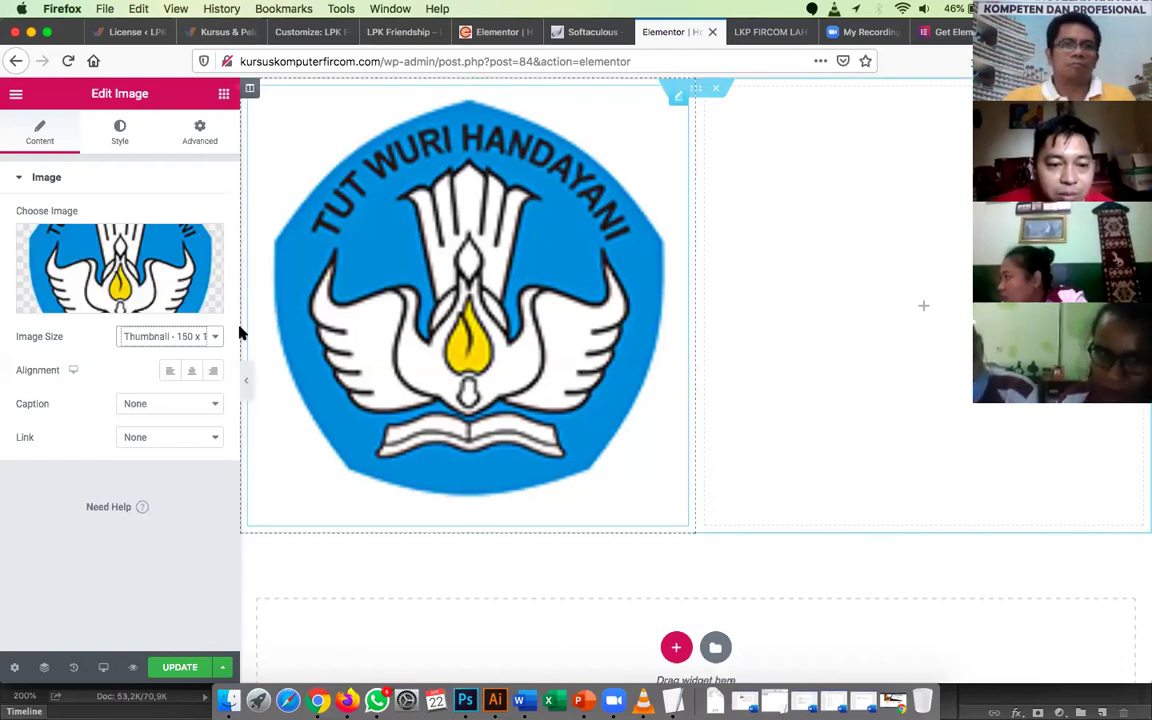
pyautogui.click(212, 339)
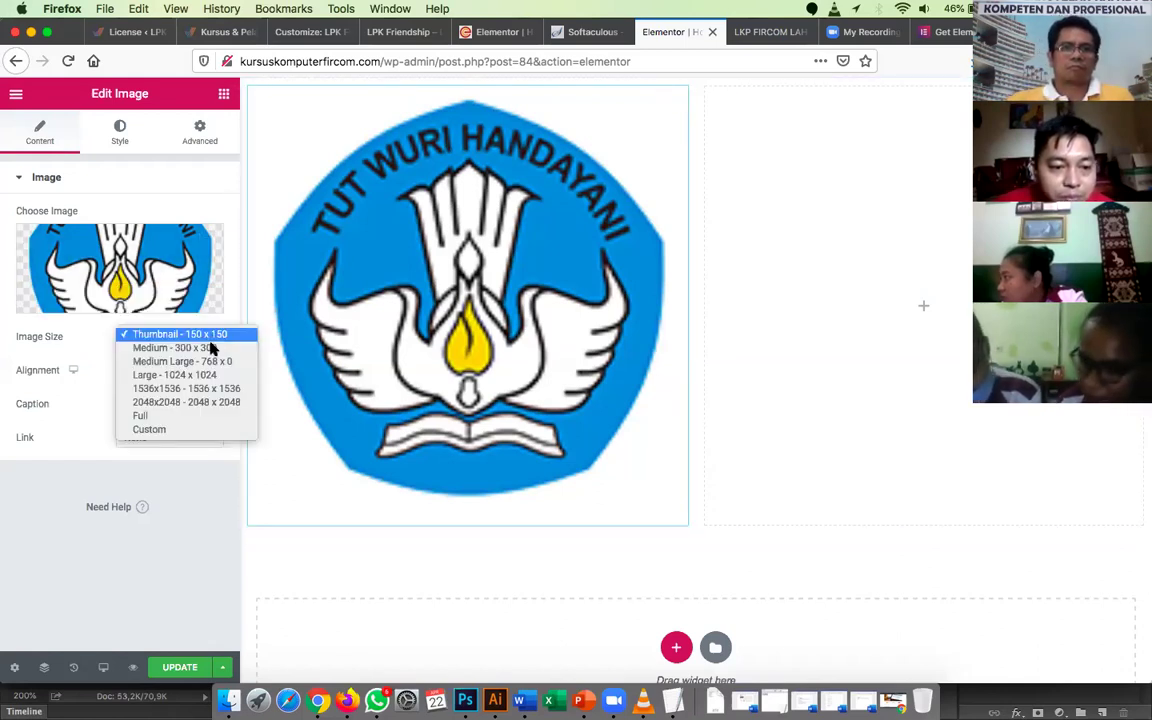
pyautogui.click(200, 430)
pyautogui.click(45, 420)
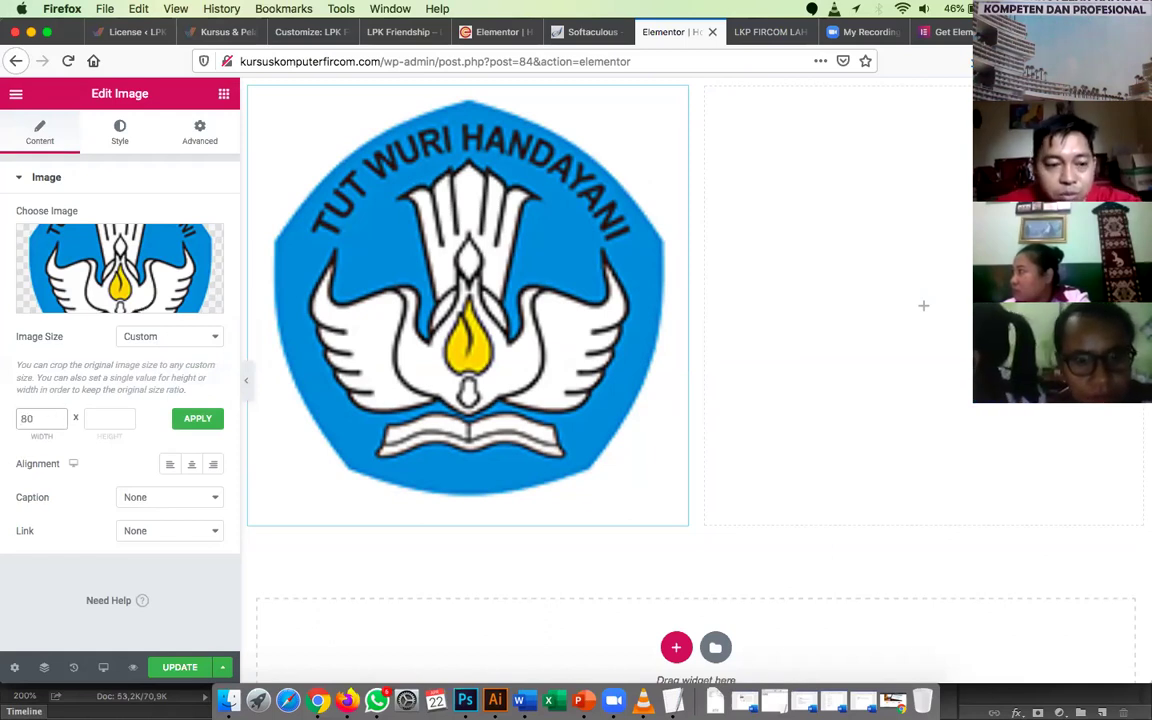
pyautogui.click(127, 421)
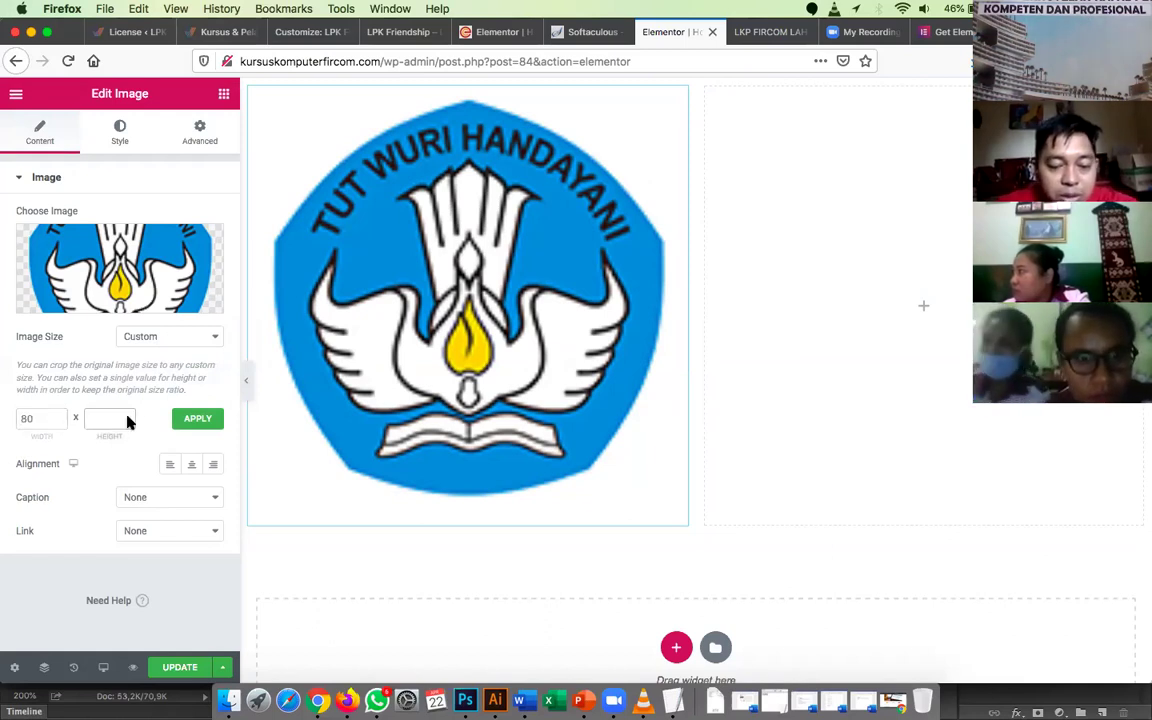
pyautogui.write('80')
pyautogui.click(199, 419)
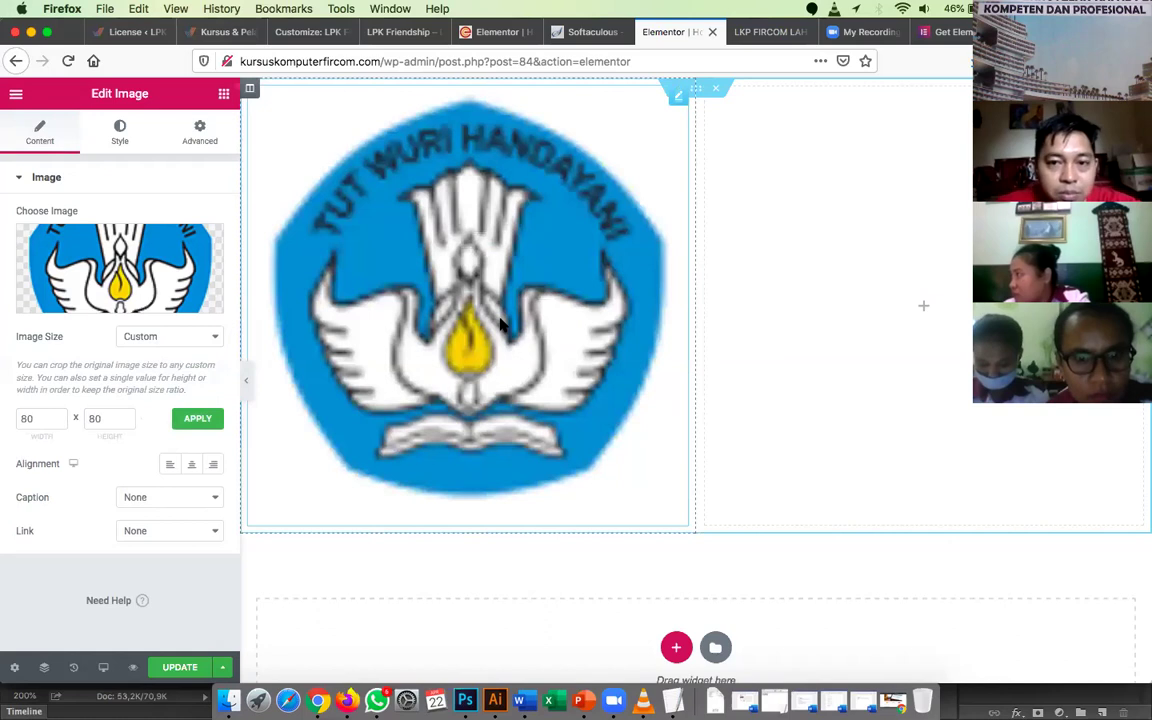
# - Browse the caption options and the media library without changing the logo
pyautogui.click(191, 499)
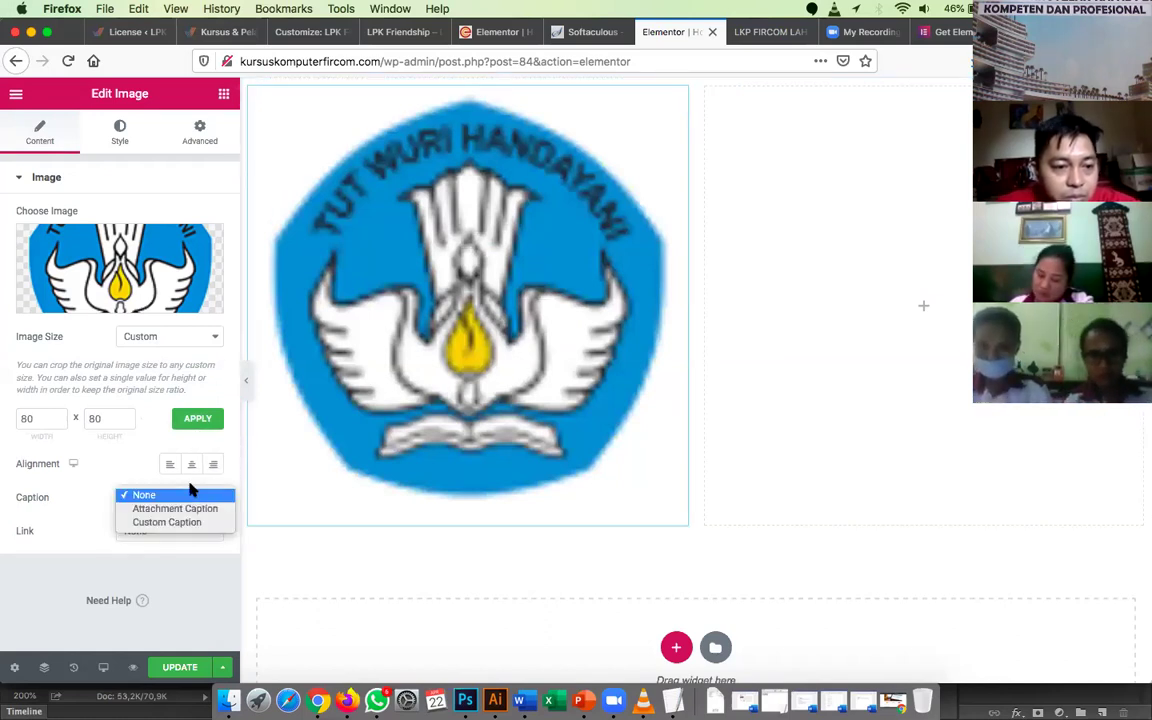
pyautogui.click(195, 334)
pyautogui.click(195, 336)
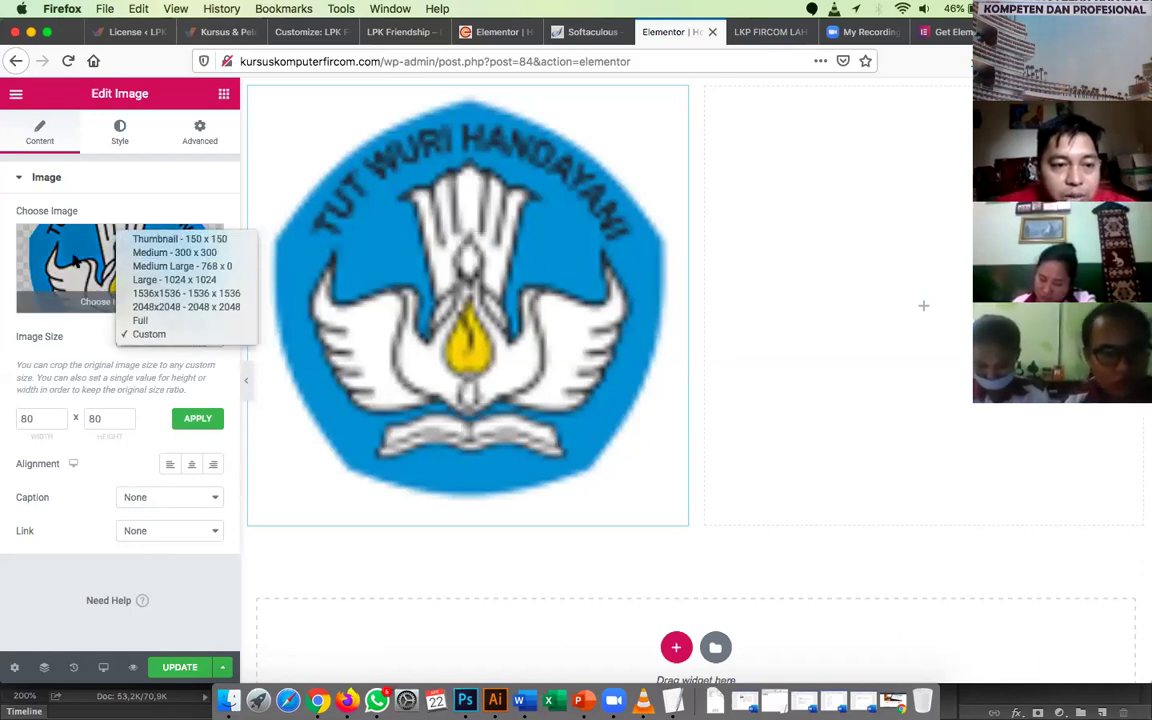
pyautogui.click(75, 258)
pyautogui.click(75, 258)
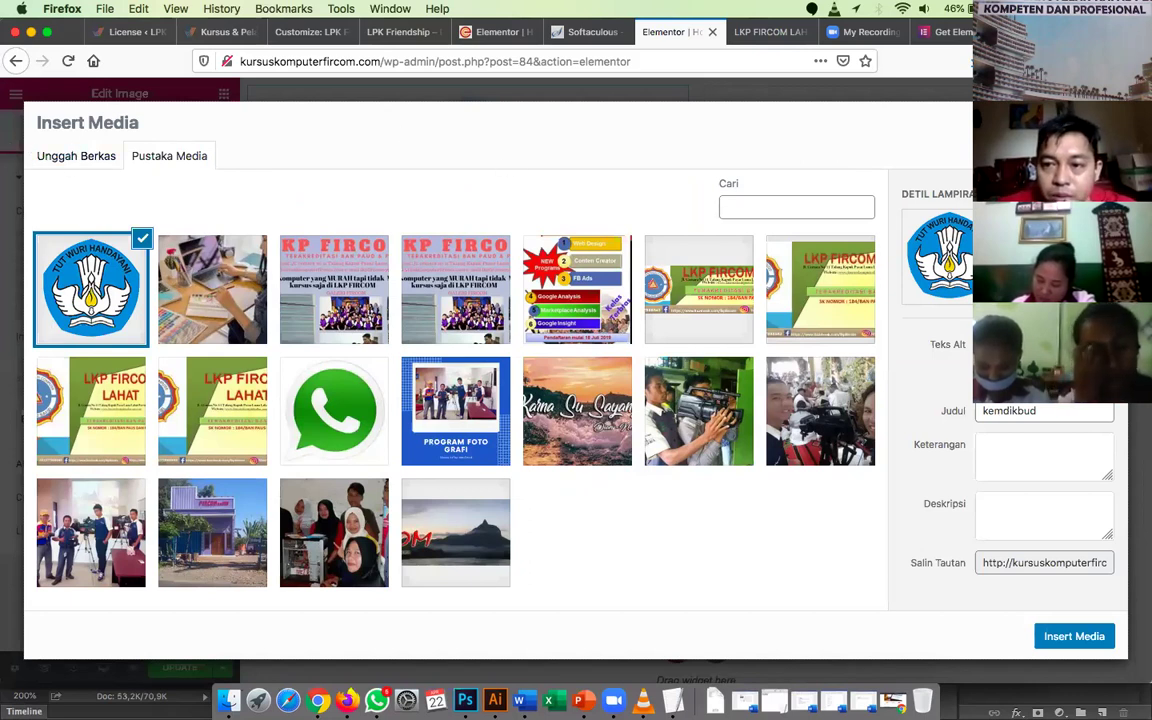
pyautogui.press('Escape')
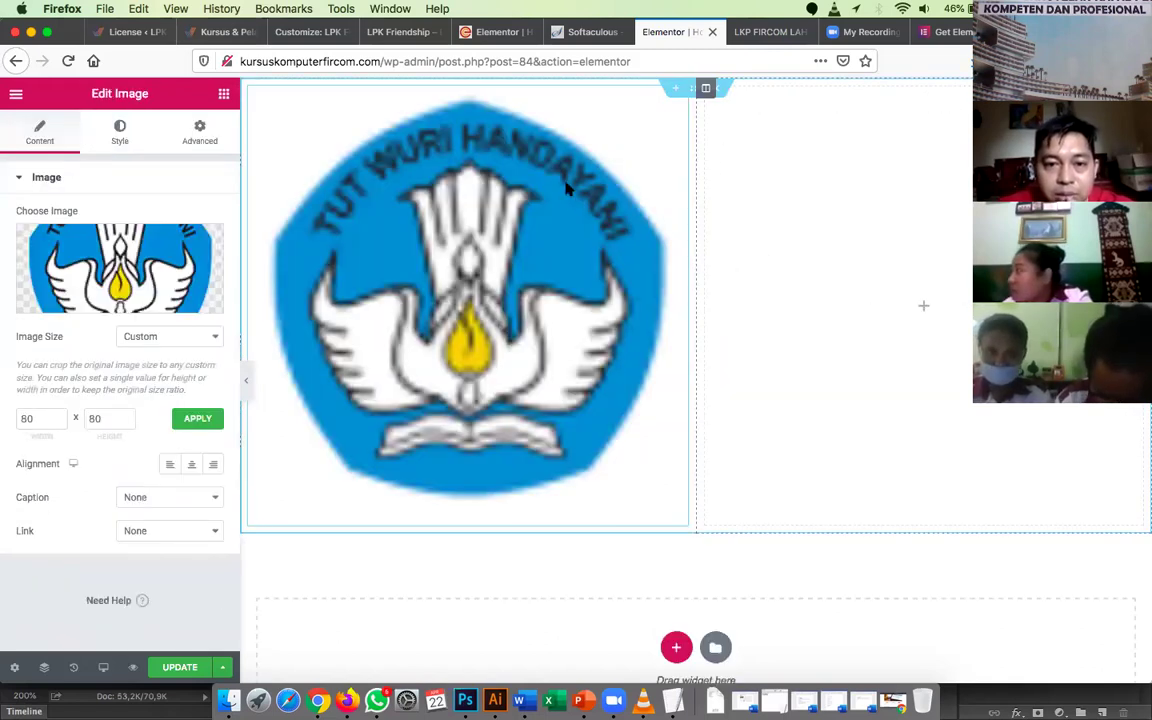
# - Re-enter the custom logo size as 80px by 80px and apply it
pyautogui.click(543, 192)
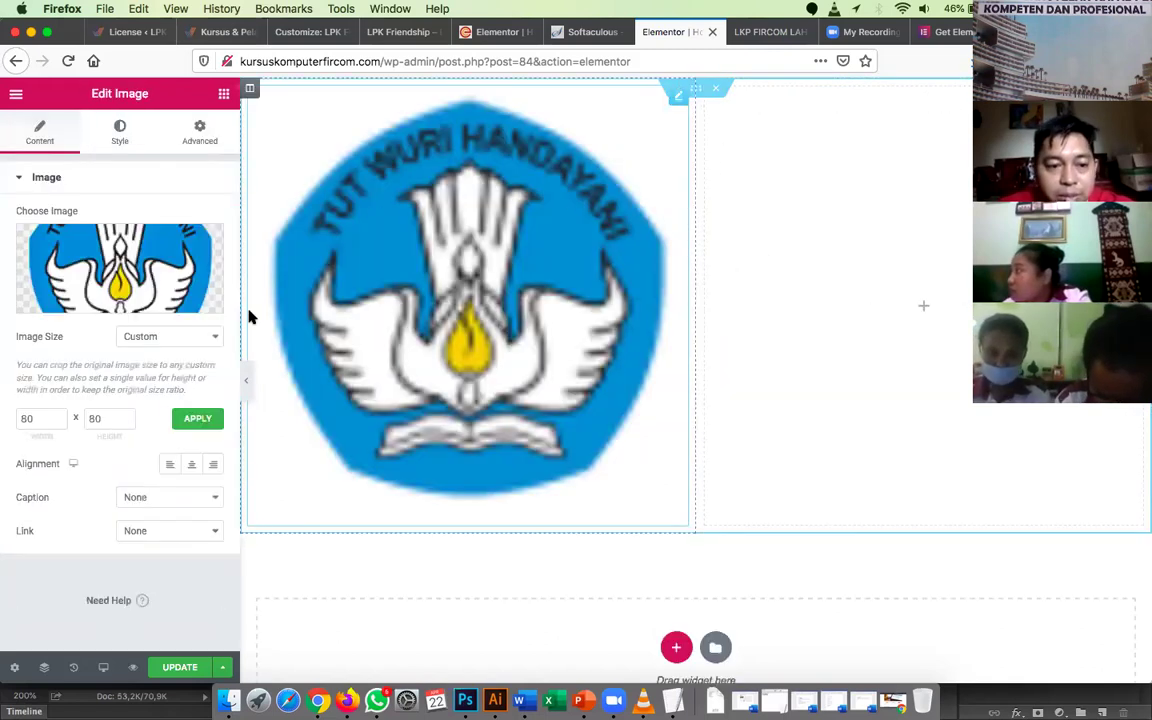
pyautogui.click(44, 423)
pyautogui.write('px')
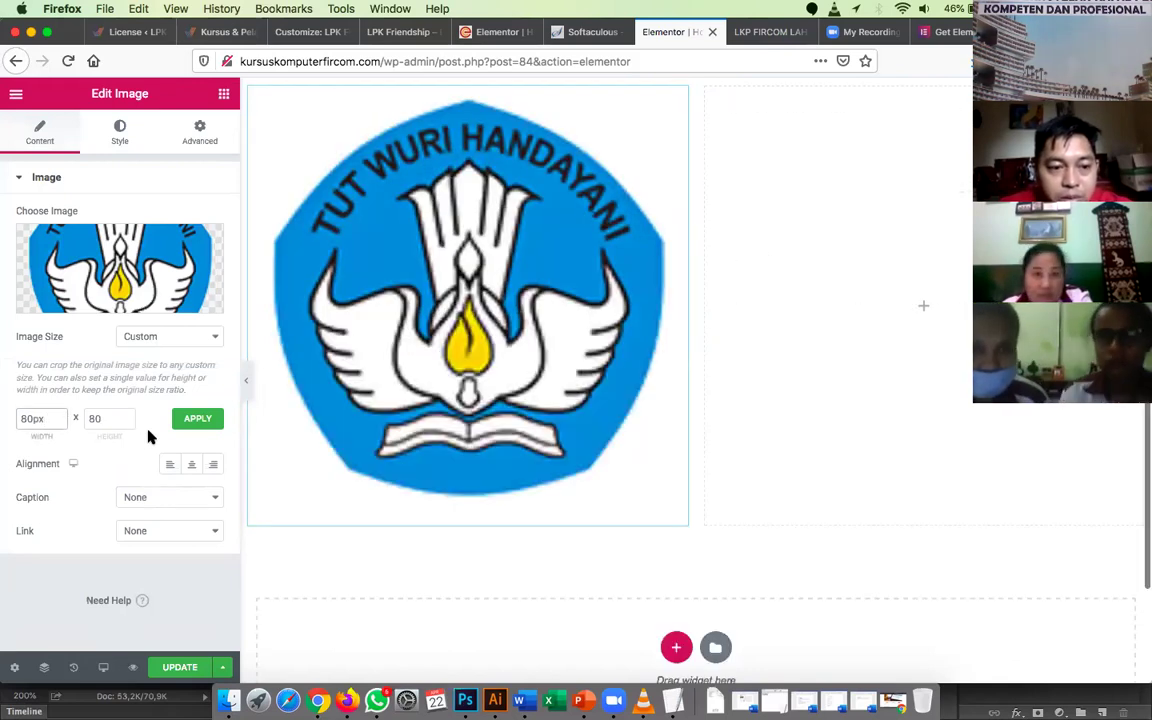
pyautogui.click(110, 420)
pyautogui.write('px')
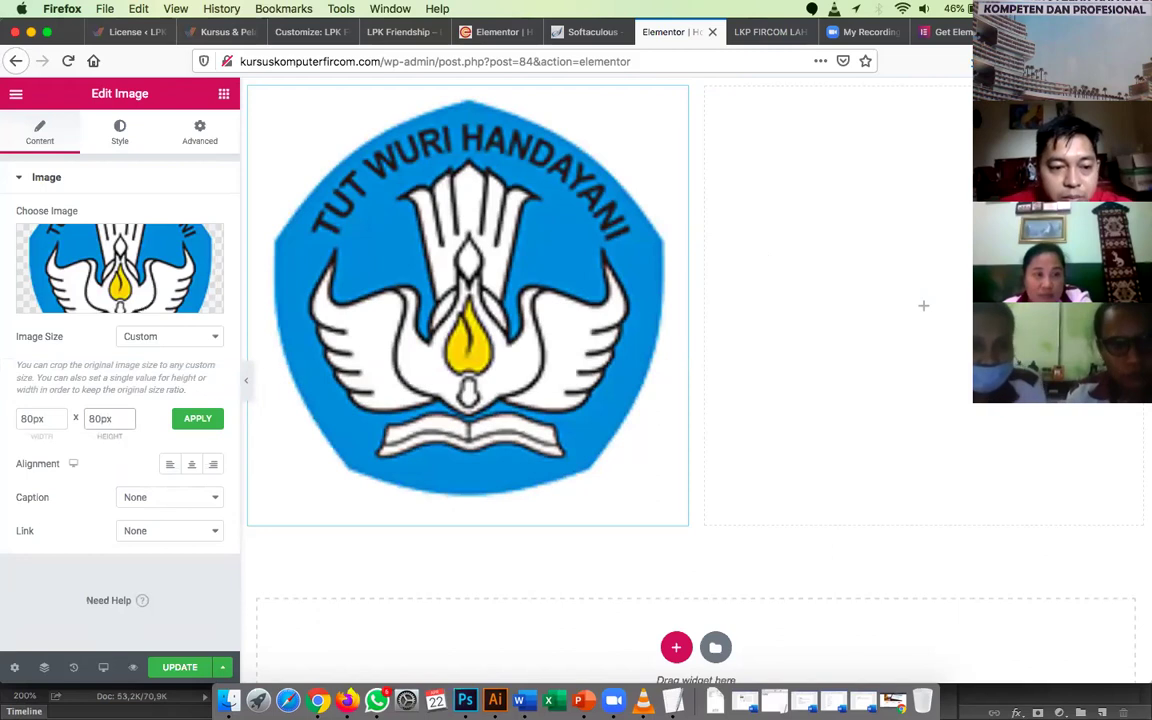
pyautogui.click(202, 424)
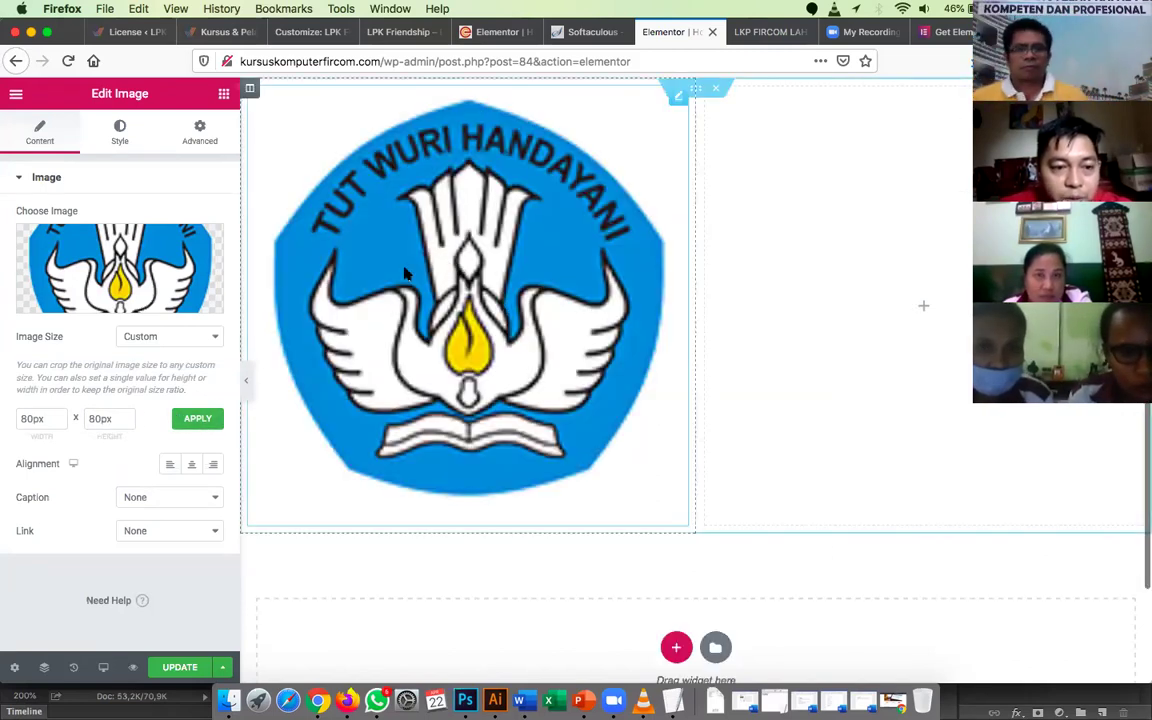
# - Try 2048x2048 and Medium 300 x 300, settle on Thumbnail 150 x 150, then select the section
pyautogui.click(165, 337)
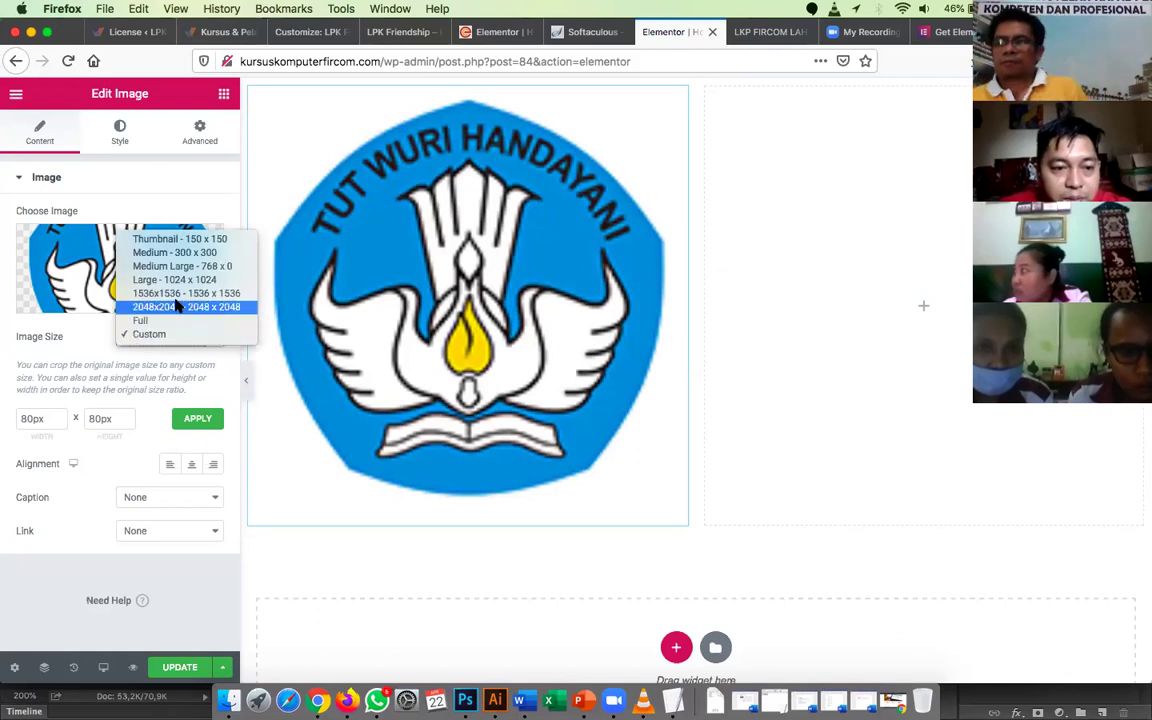
pyautogui.click(176, 305)
pyautogui.click(185, 336)
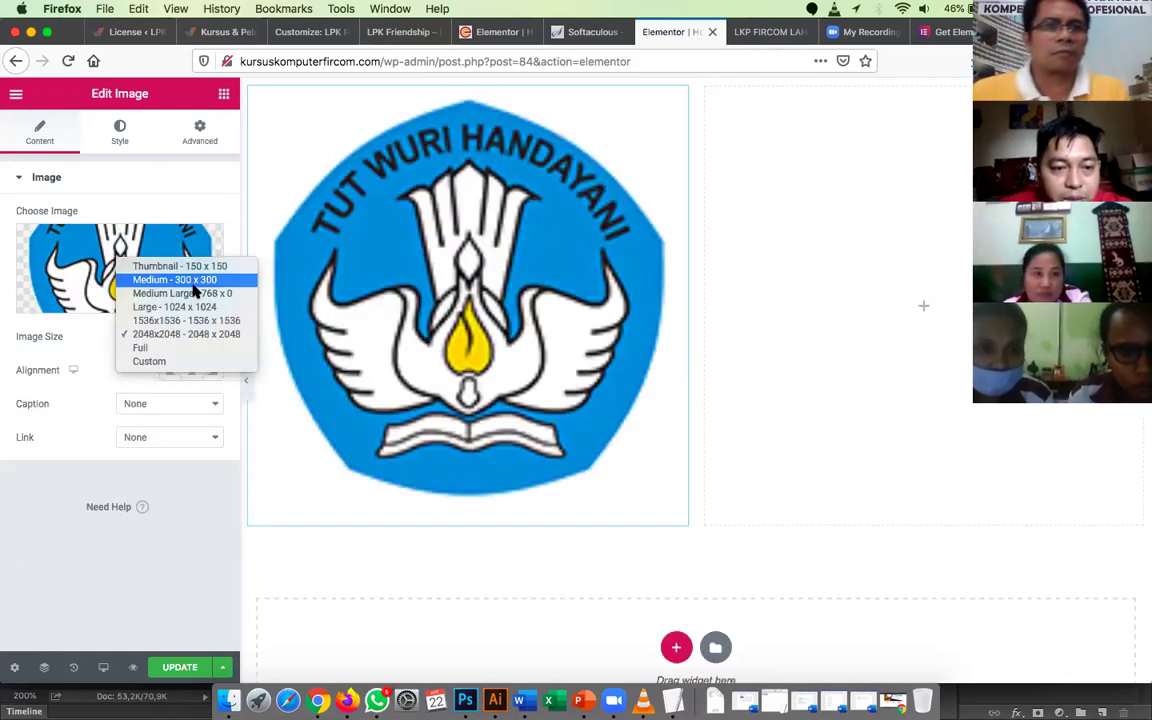
pyautogui.click(195, 283)
pyautogui.click(200, 337)
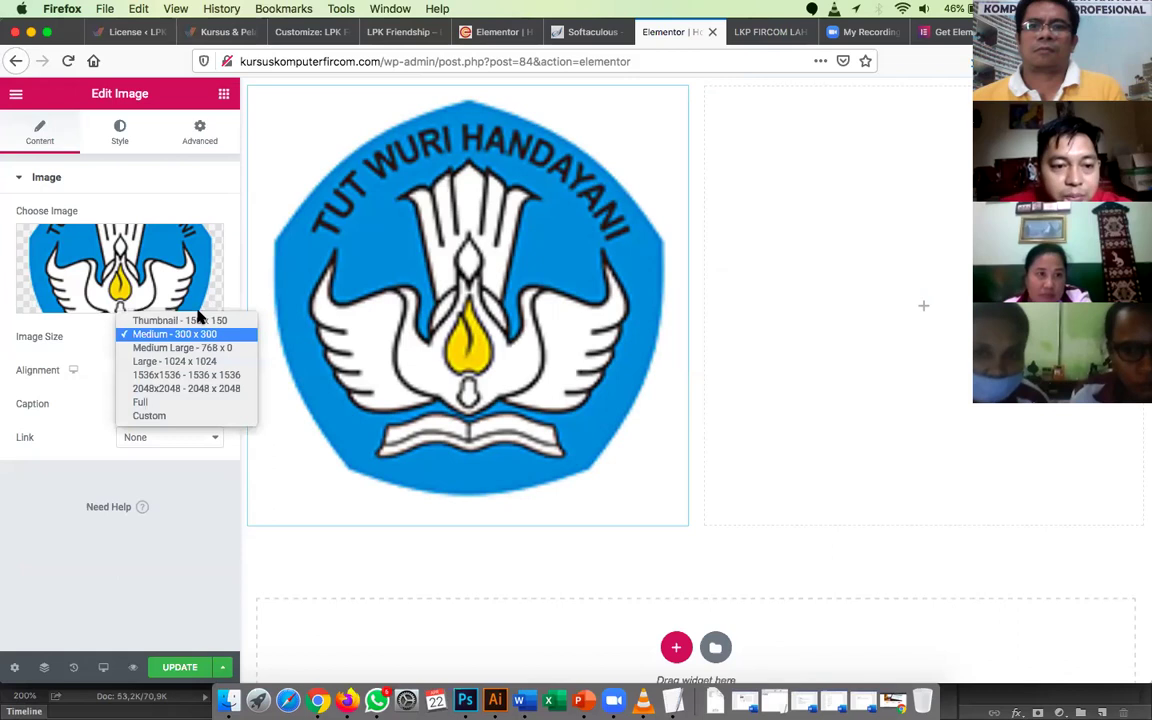
pyautogui.click(205, 320)
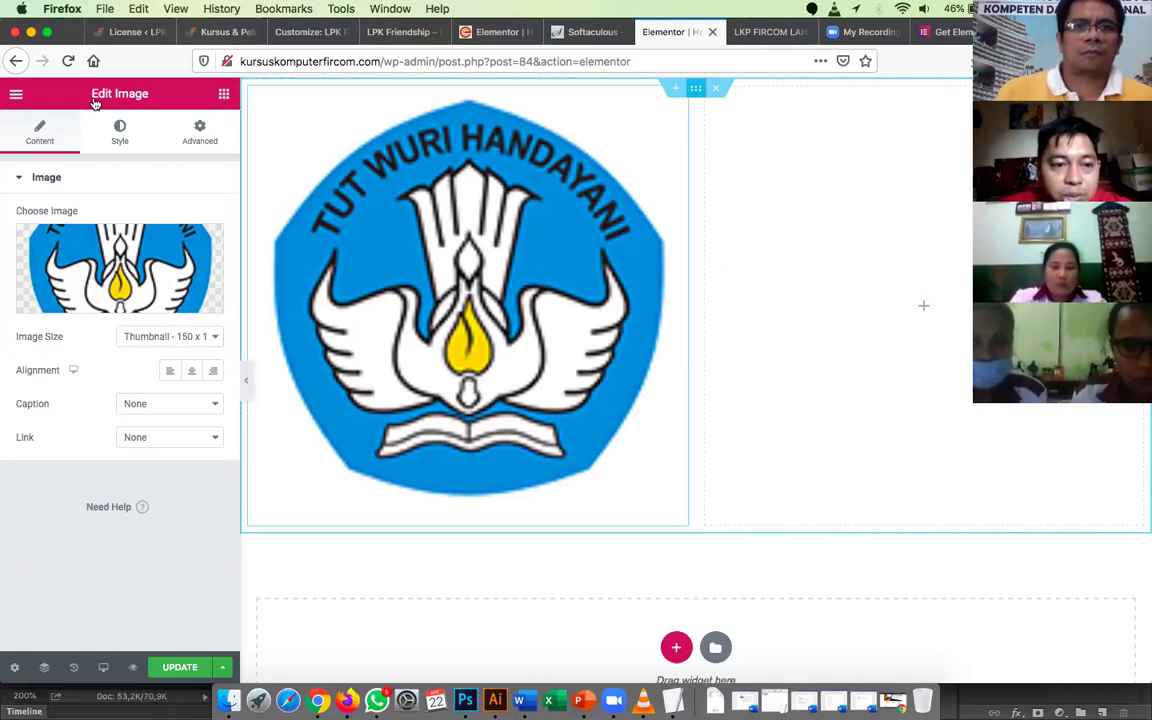
pyautogui.click(693, 89)
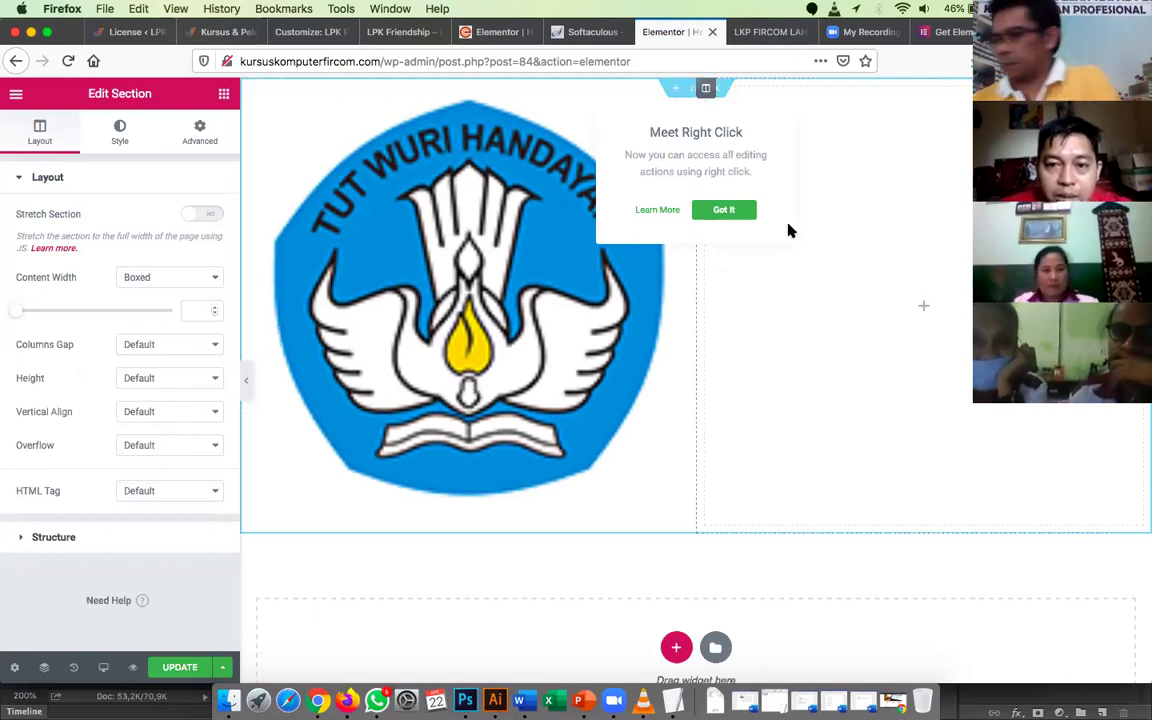
# - Open the Navigator and expand the header section and both its columns
pyautogui.rightClick(697, 91)
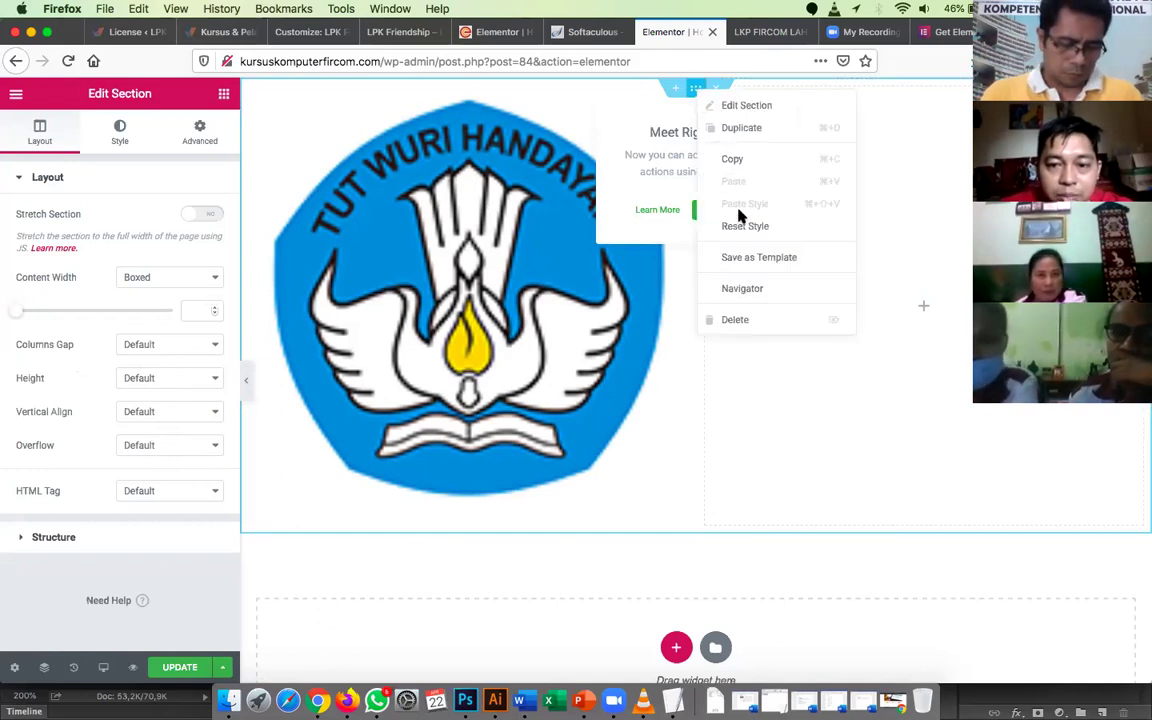
pyautogui.click(722, 289)
pyautogui.moveTo(965, 185); pyautogui.dragTo(593, 213)
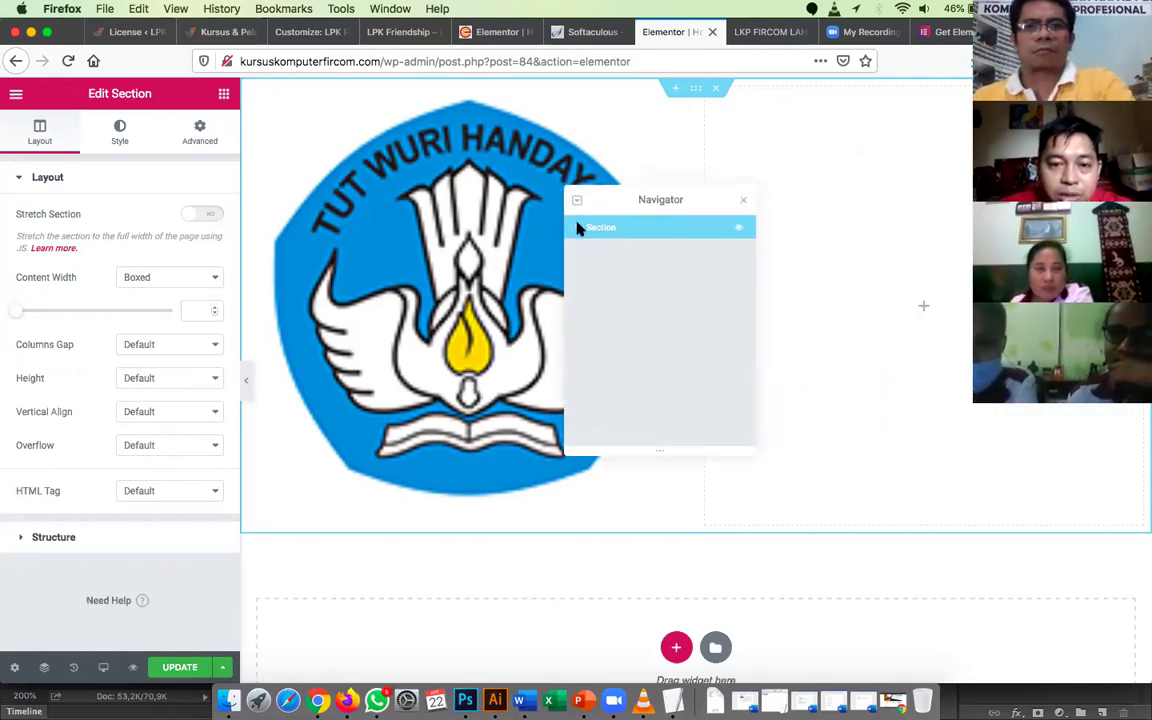
pyautogui.click(579, 229)
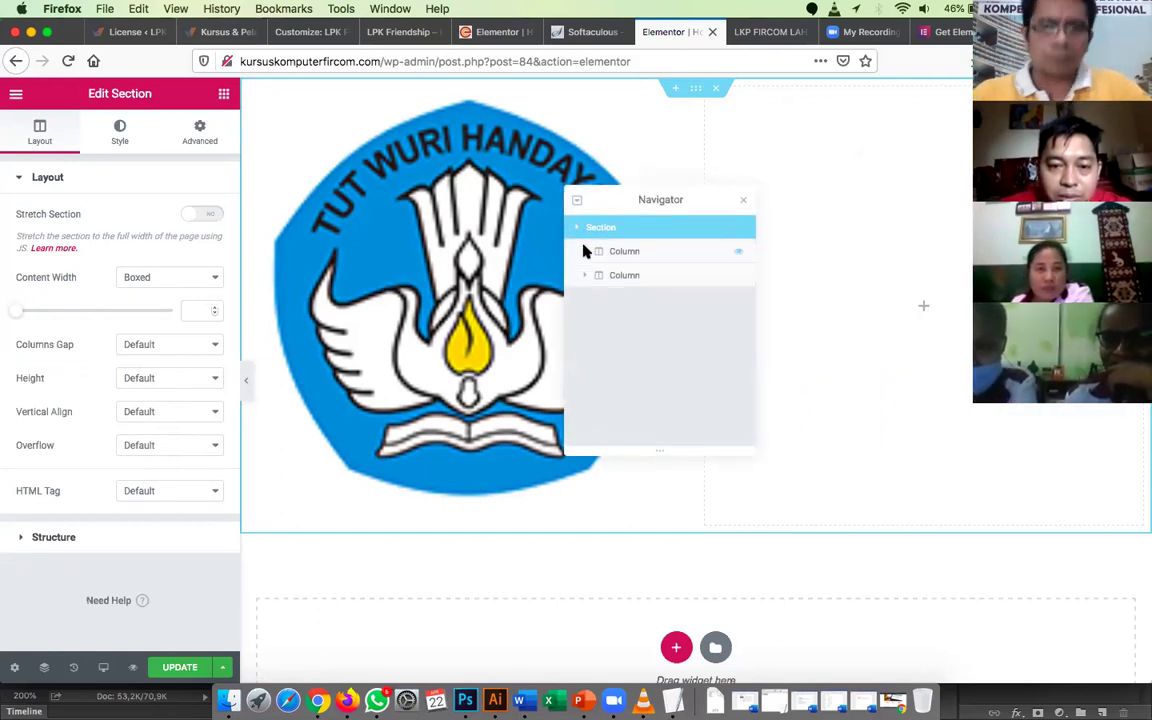
pyautogui.click(585, 251)
pyautogui.click(585, 299)
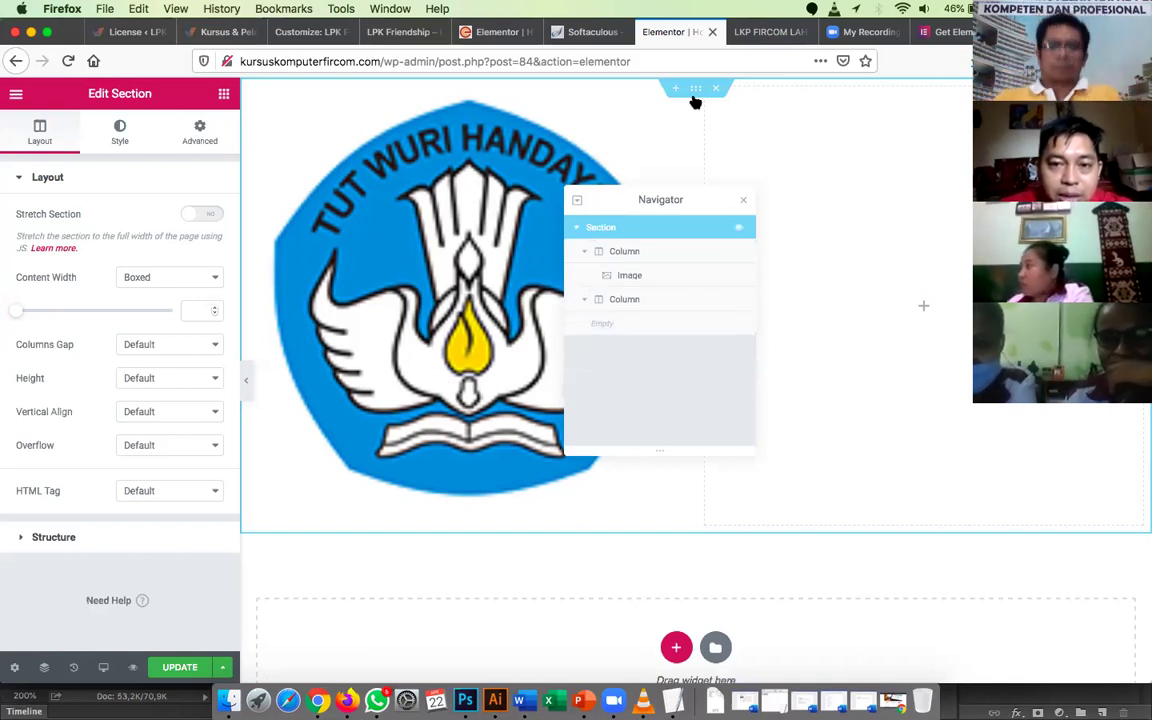
pyautogui.moveTo(699, 95)
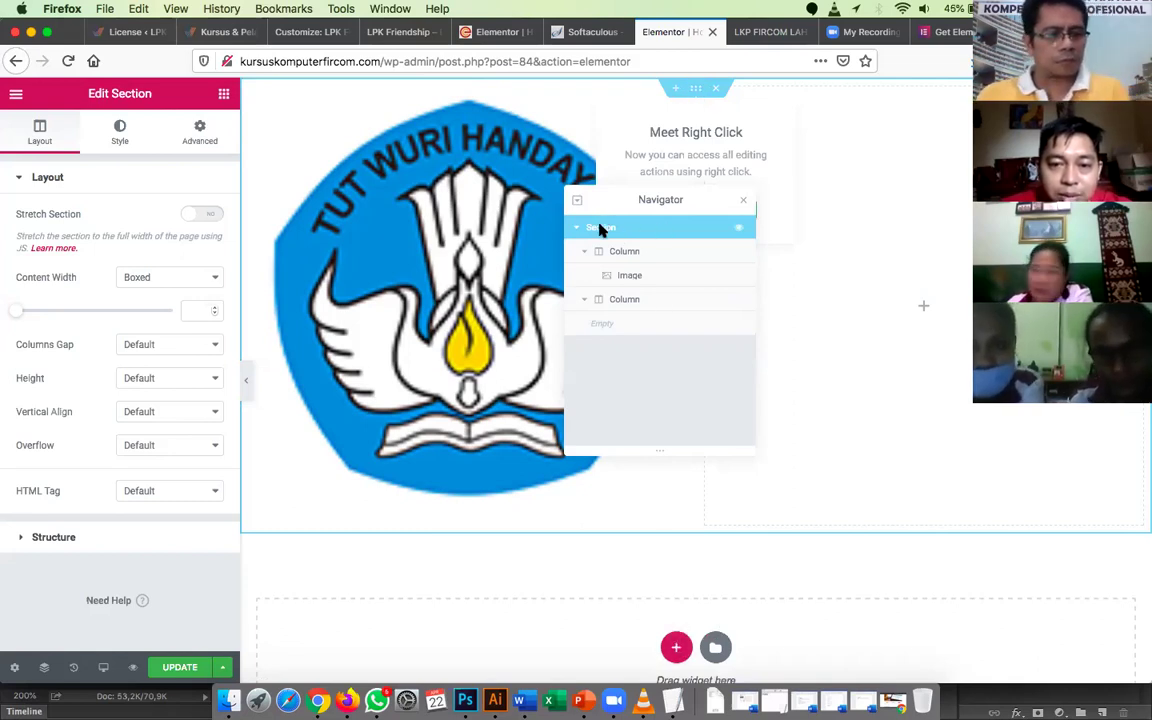
pyautogui.click(614, 253)
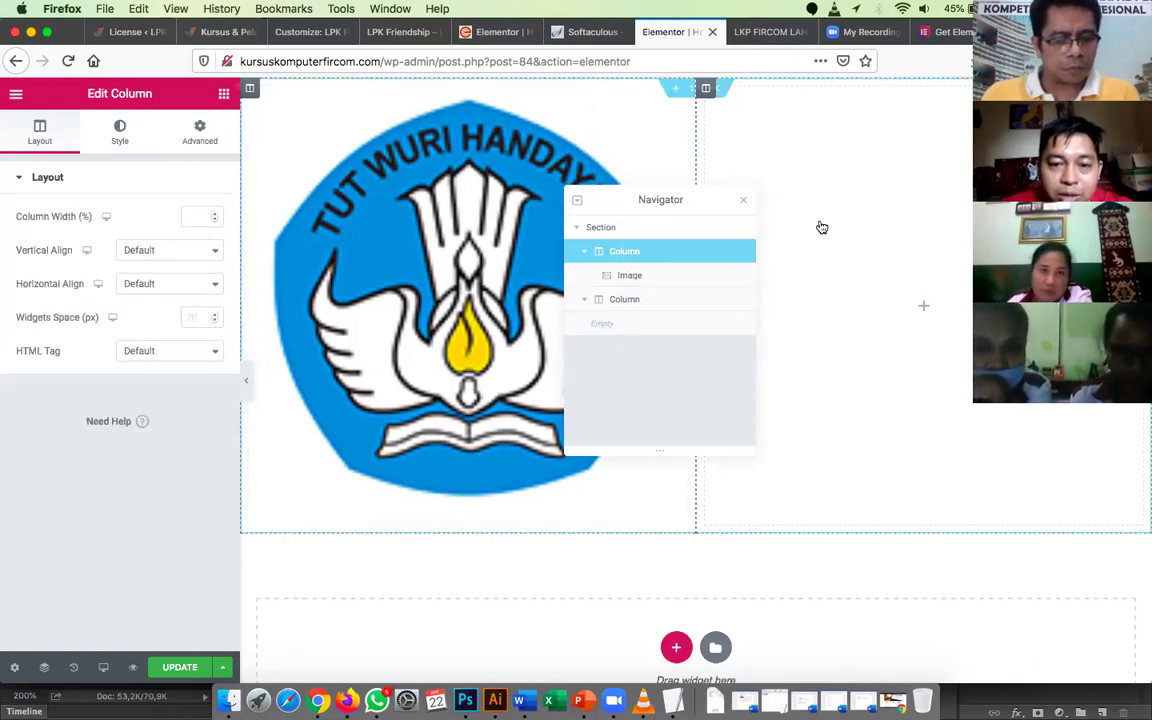
pyautogui.click(605, 300)
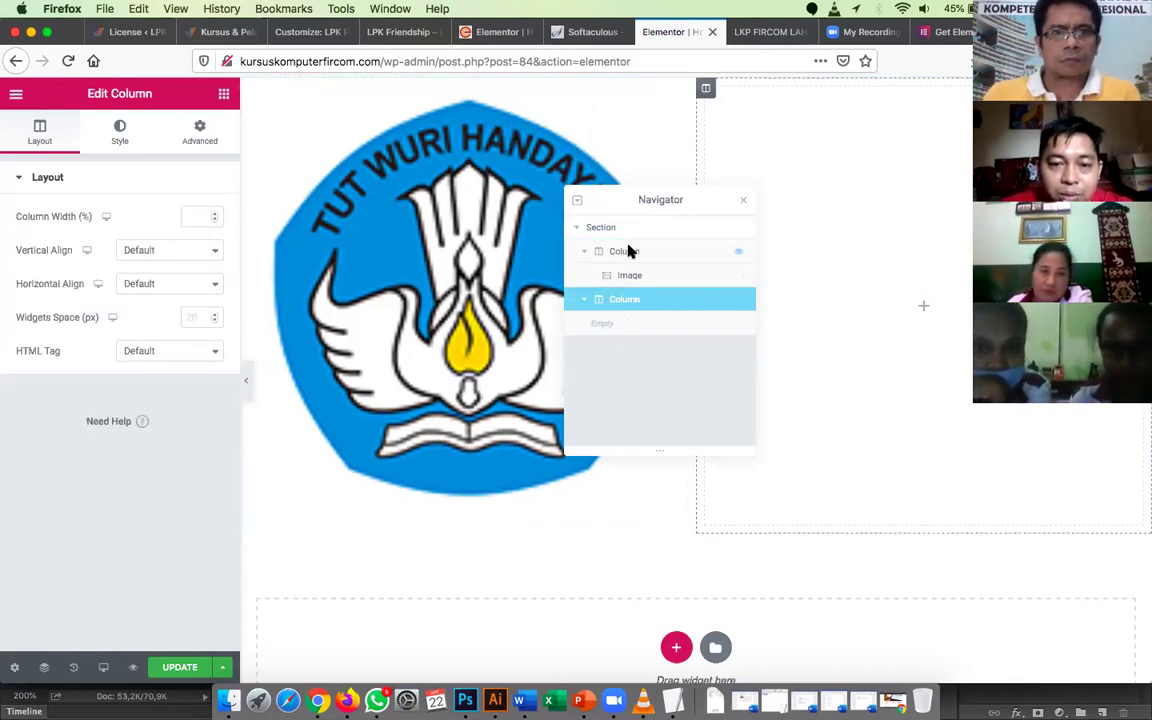
pyautogui.click(601, 229)
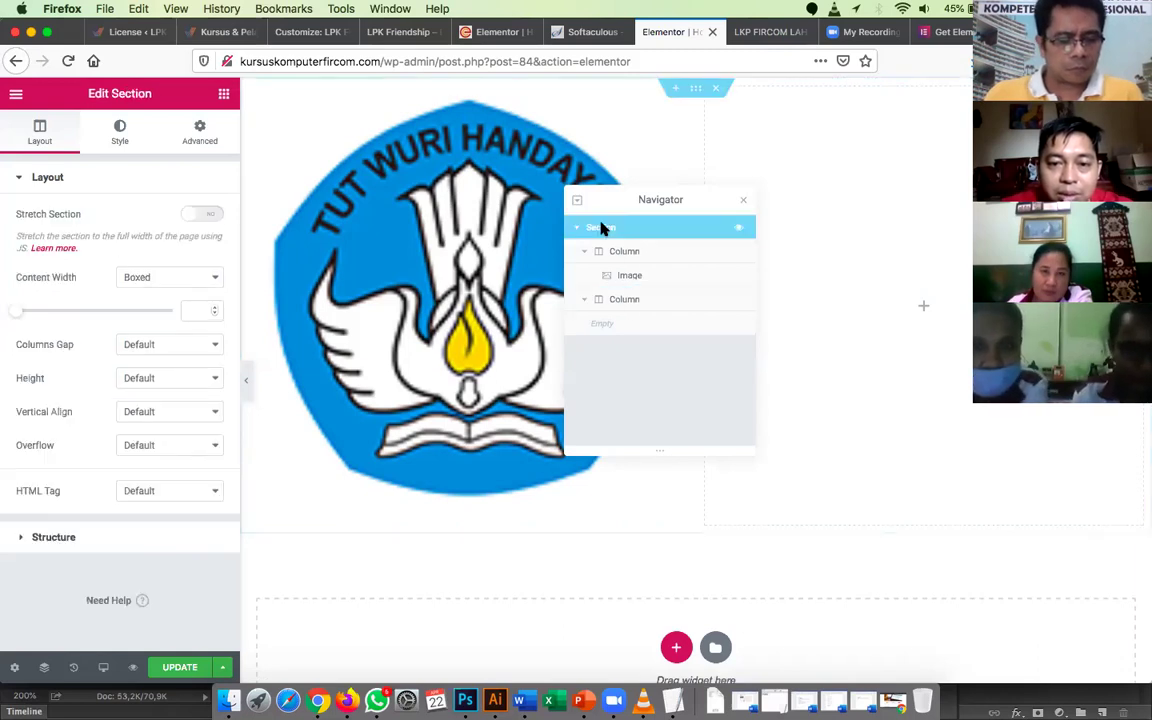
# - Rename the section 'logo & menu' and its columns 'logo' and 'menu'
pyautogui.doubleClick(601, 228)
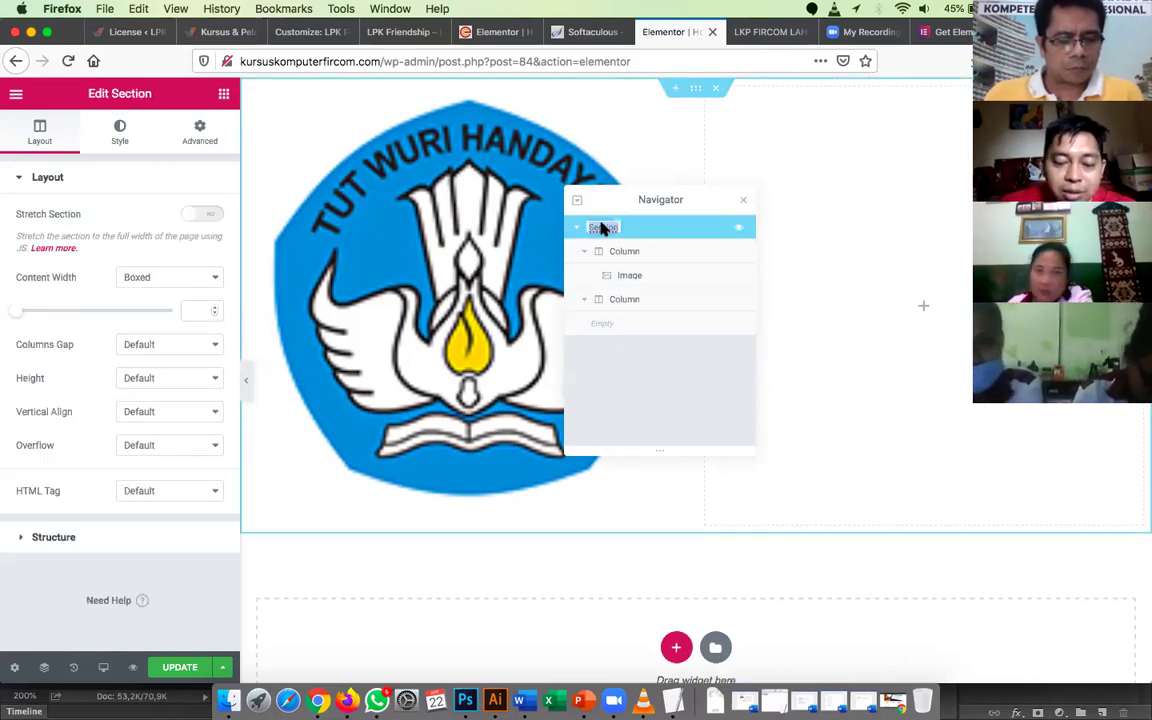
pyautogui.write('logo & menu')
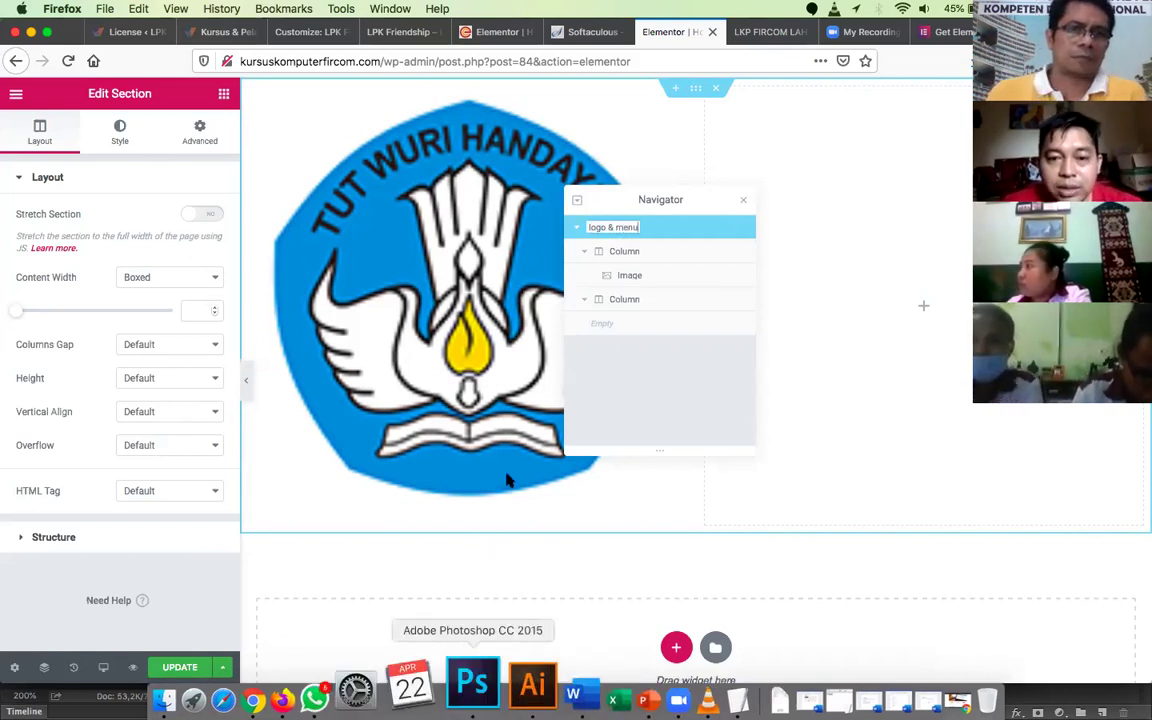
pyautogui.click(631, 257)
pyautogui.doubleClick(623, 251)
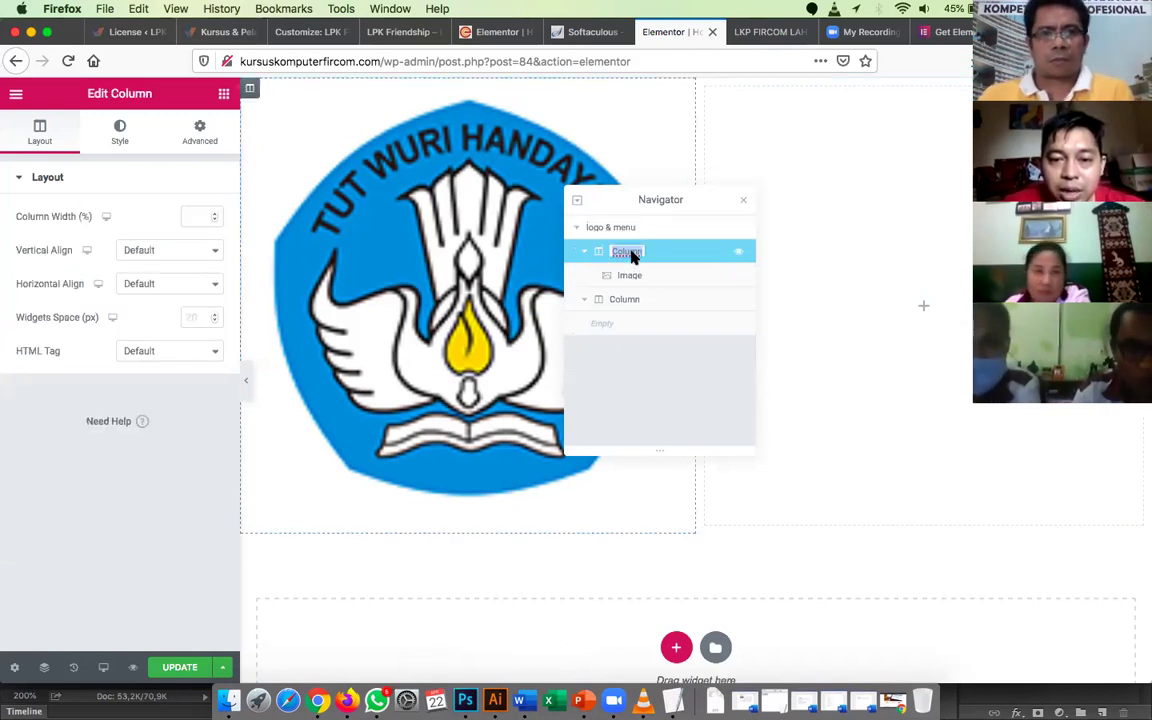
pyautogui.write('logo')
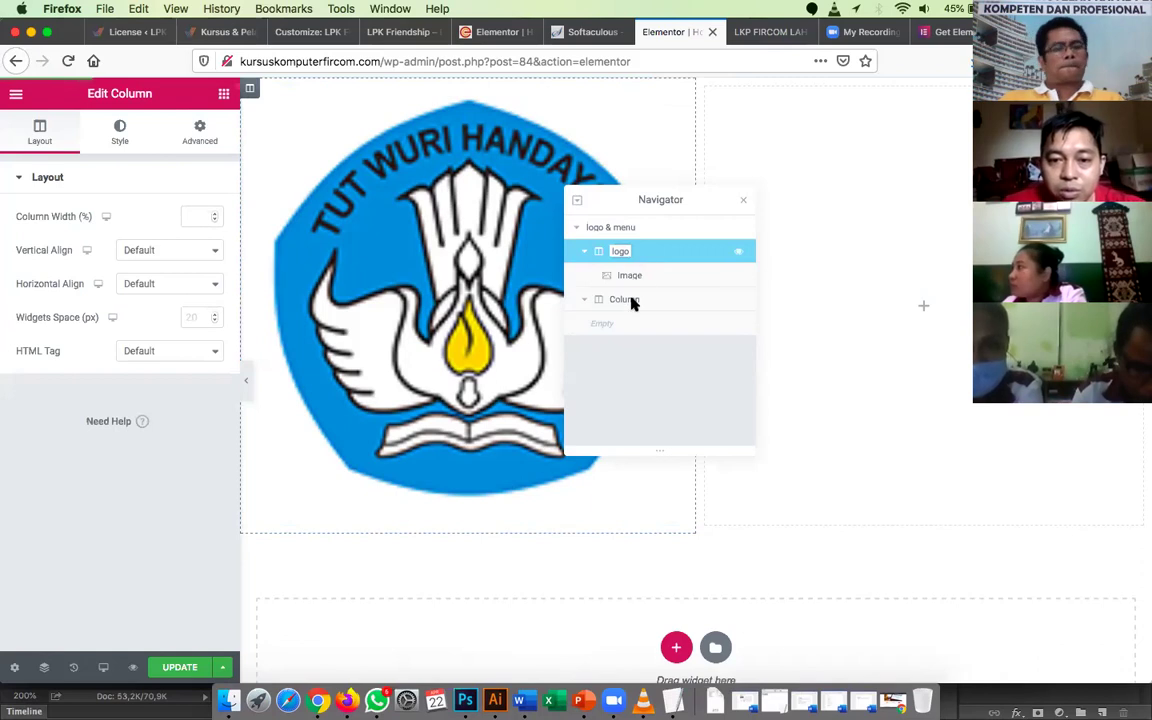
pyautogui.doubleClick(625, 300)
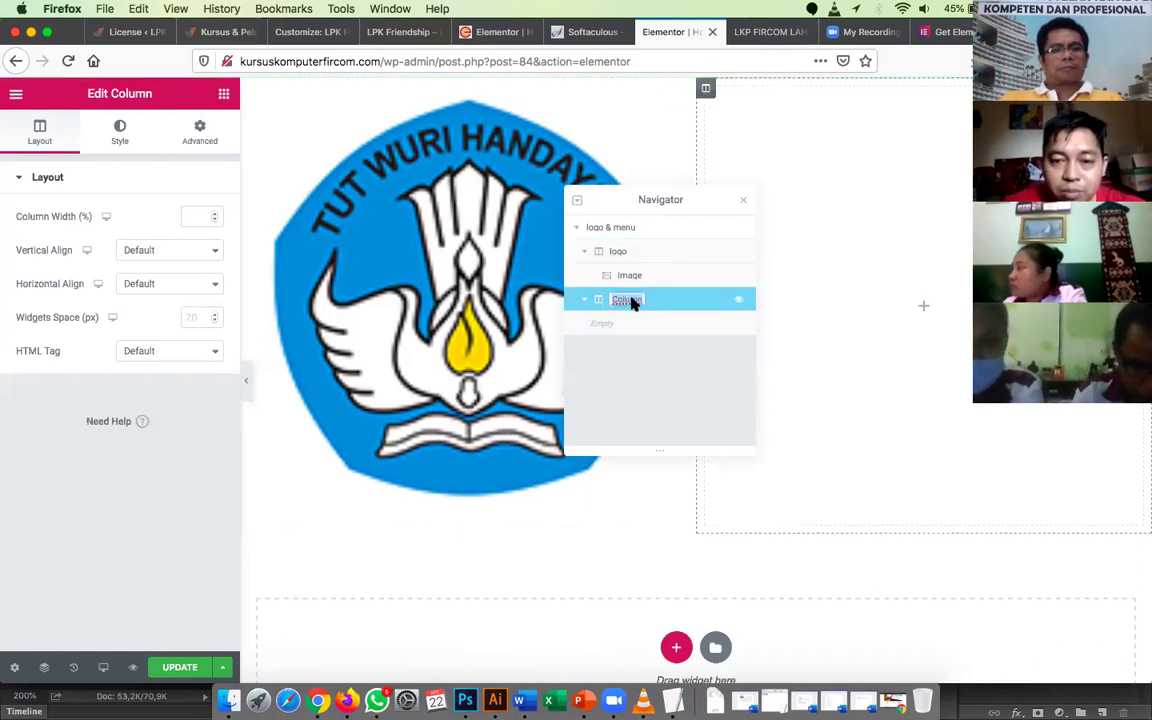
pyautogui.write('menu')
pyautogui.hotkey('ctrl', 'a')
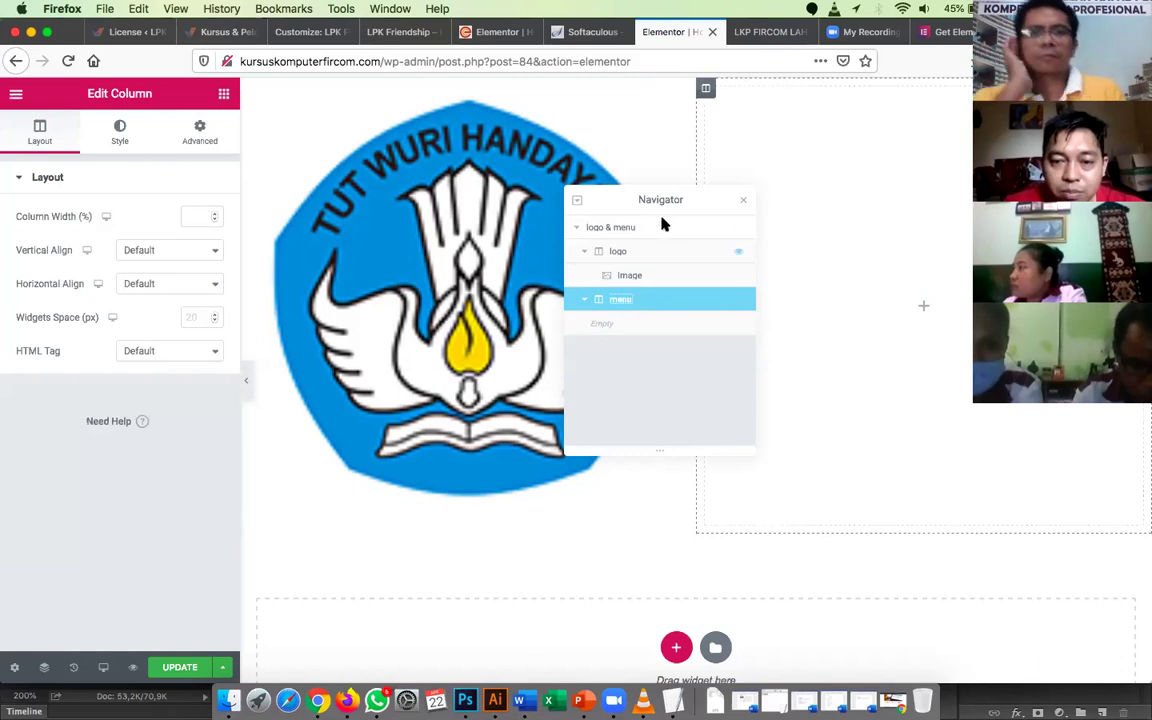
# - Select the logo column and set its Column Width to 10%
pyautogui.click(585, 251)
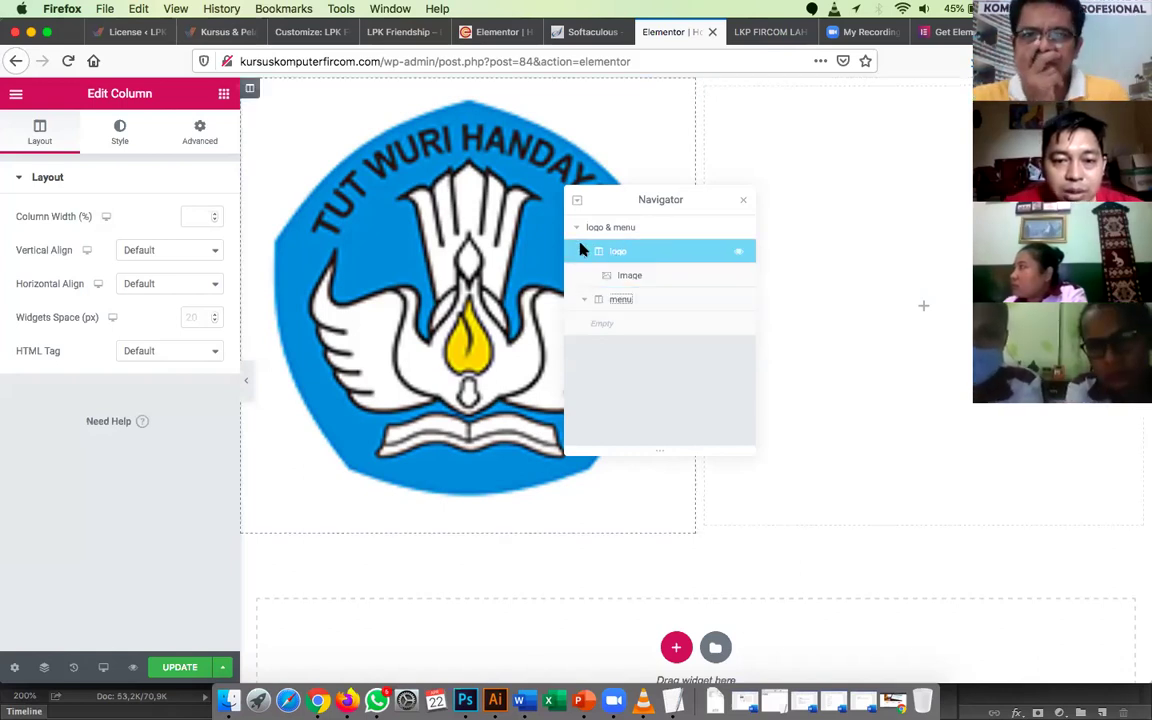
pyautogui.click(197, 217)
pyautogui.write('30')
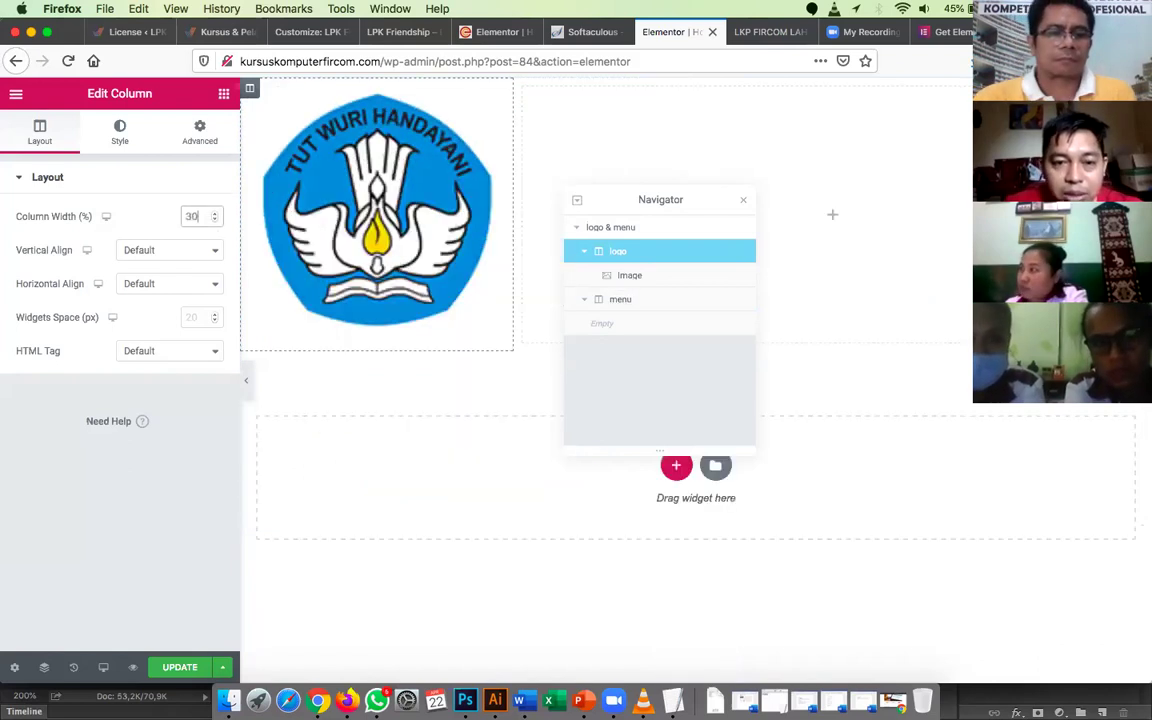
pyautogui.press('BackSpace')
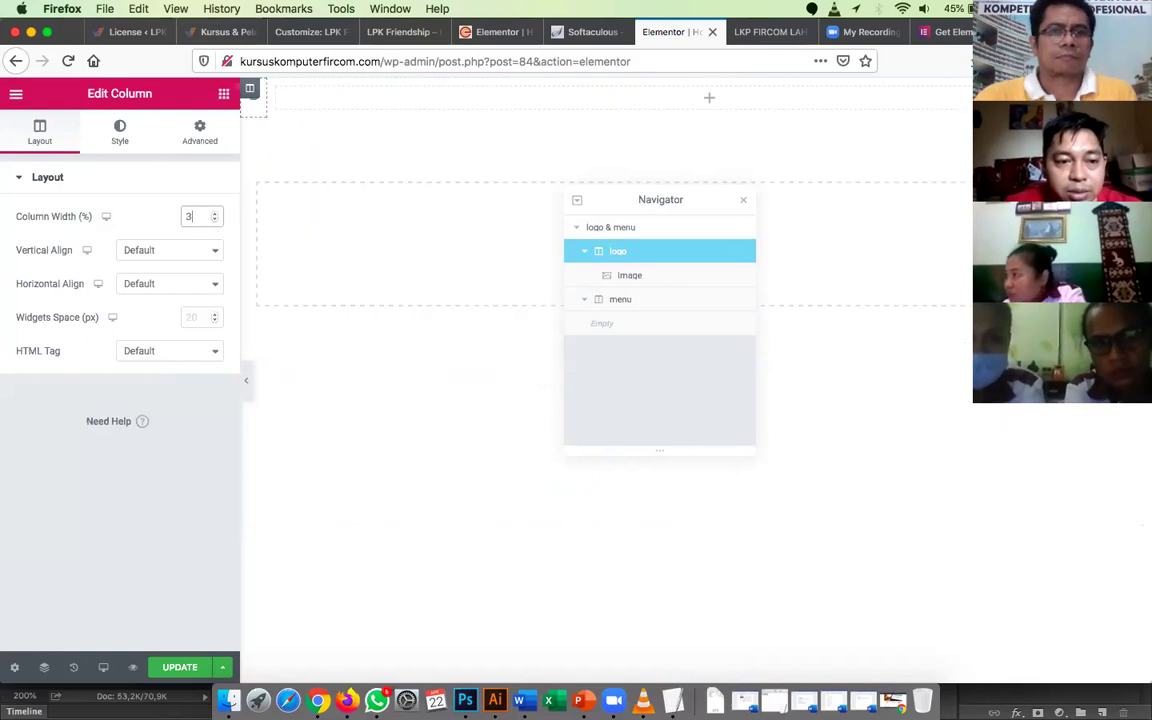
pyautogui.write('10')
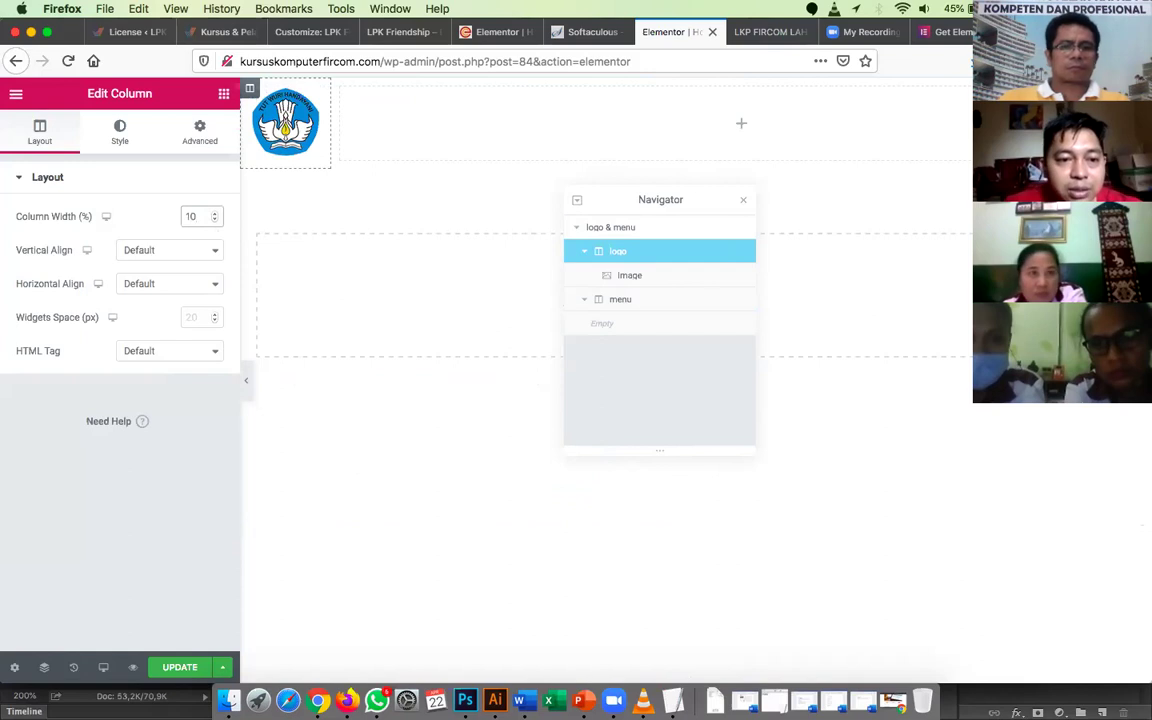
pyautogui.write('8')
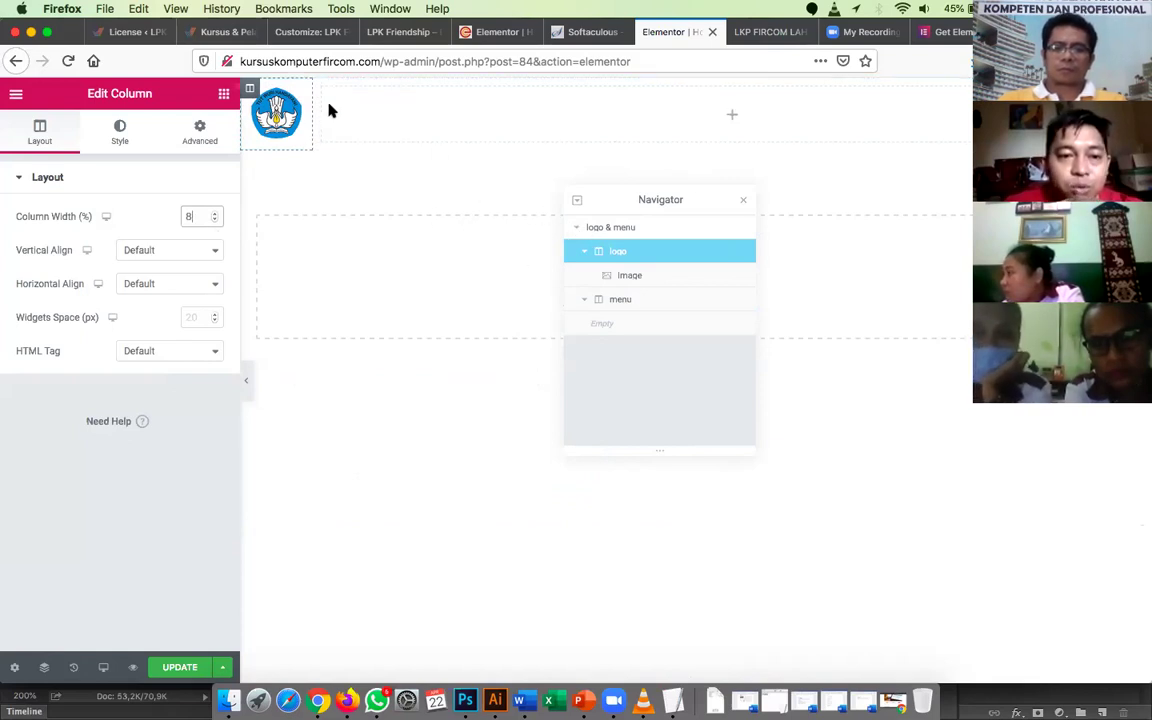
# - Cycle the logo through 2048x2048 and custom sizes, then return it to Thumbnail
pyautogui.click(280, 138)
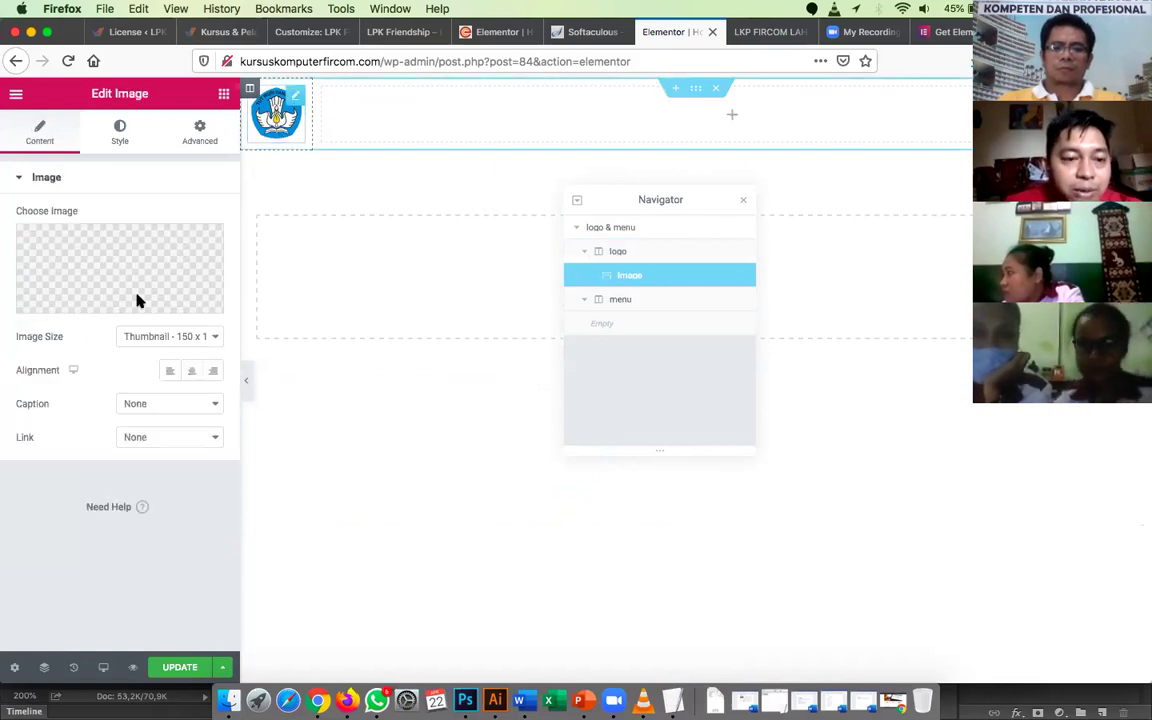
pyautogui.click(180, 338)
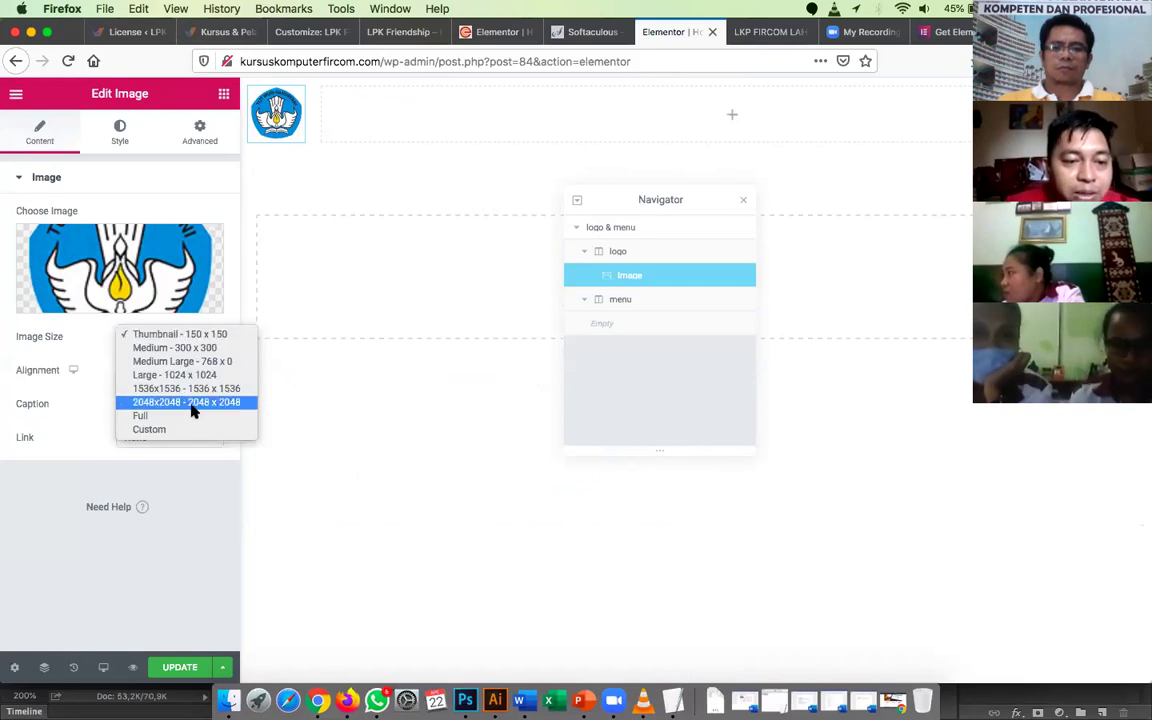
pyautogui.click(192, 402)
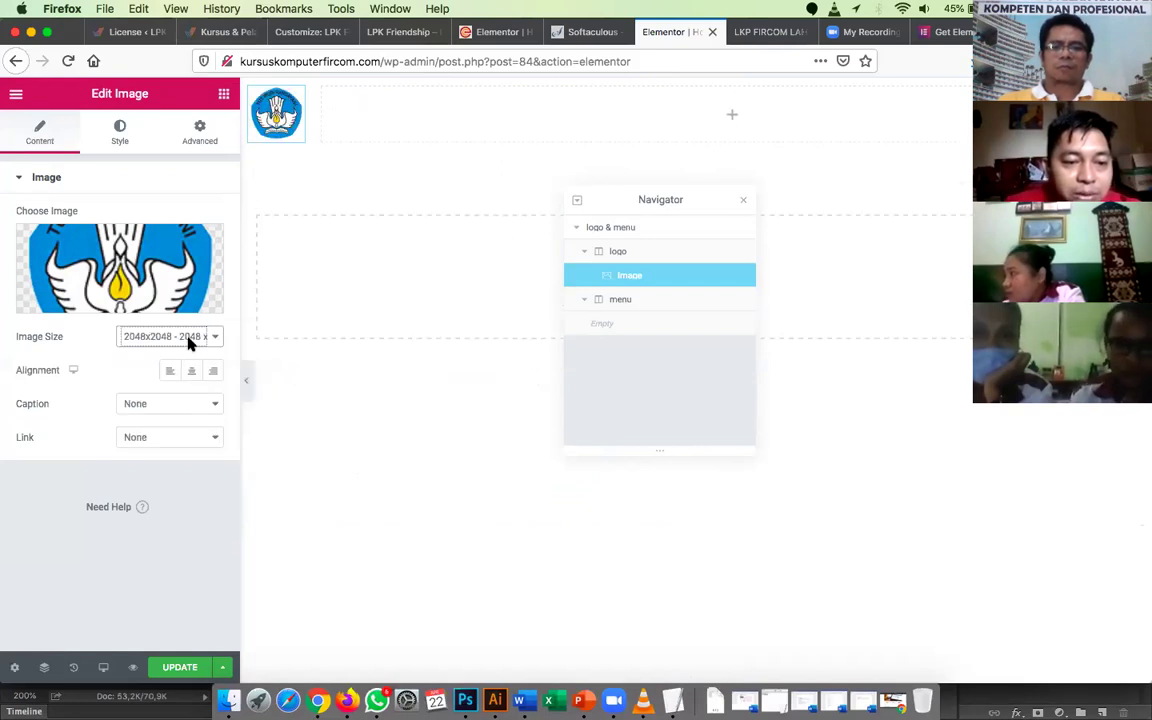
pyautogui.click(186, 337)
pyautogui.click(186, 363)
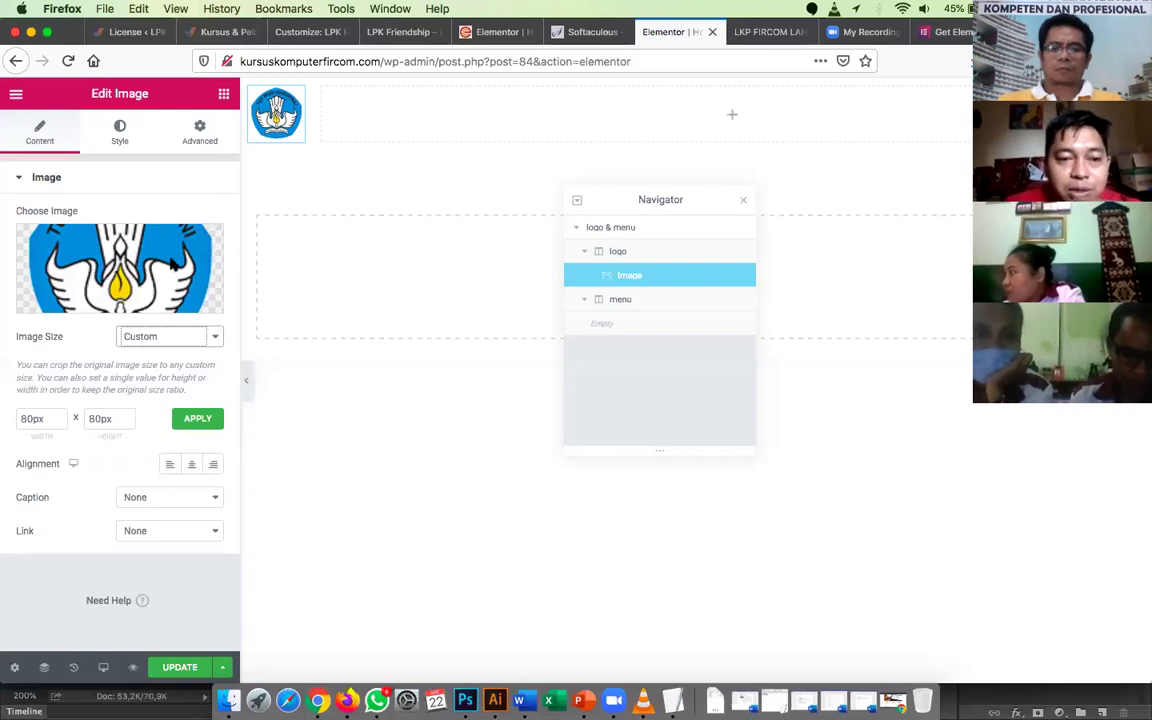
pyautogui.click(170, 336)
pyautogui.click(180, 234)
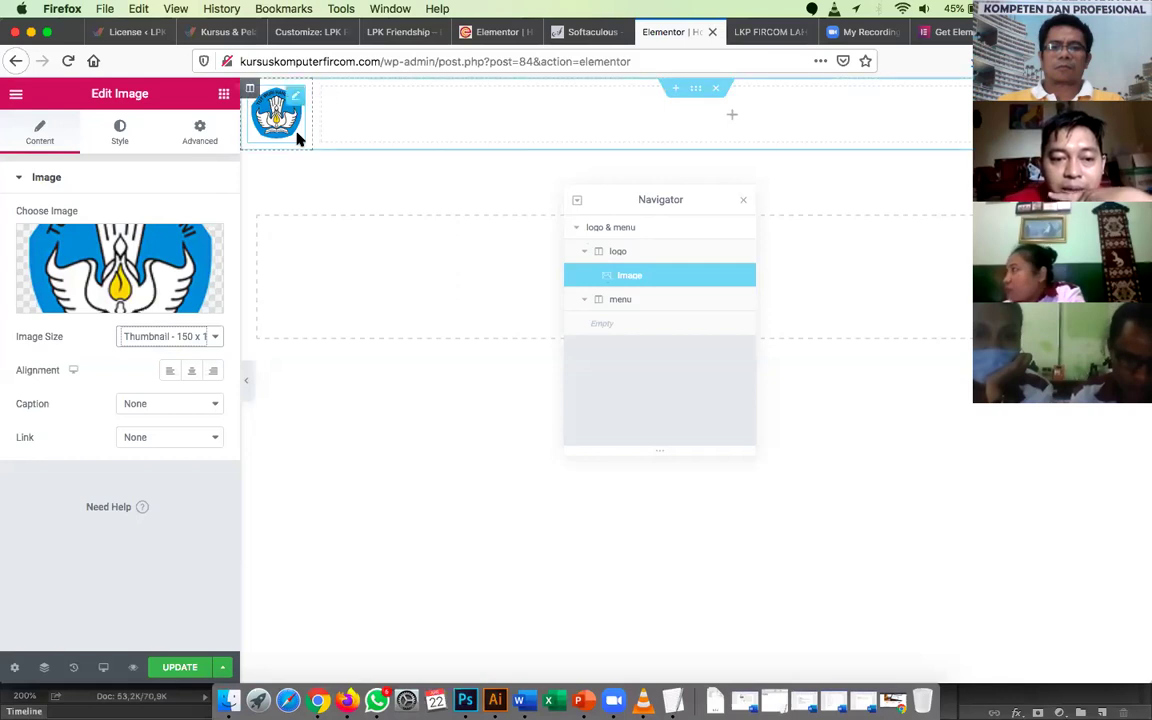
# - Set the logo column's width to 8% and open the right column's widget list
pyautogui.click(619, 251)
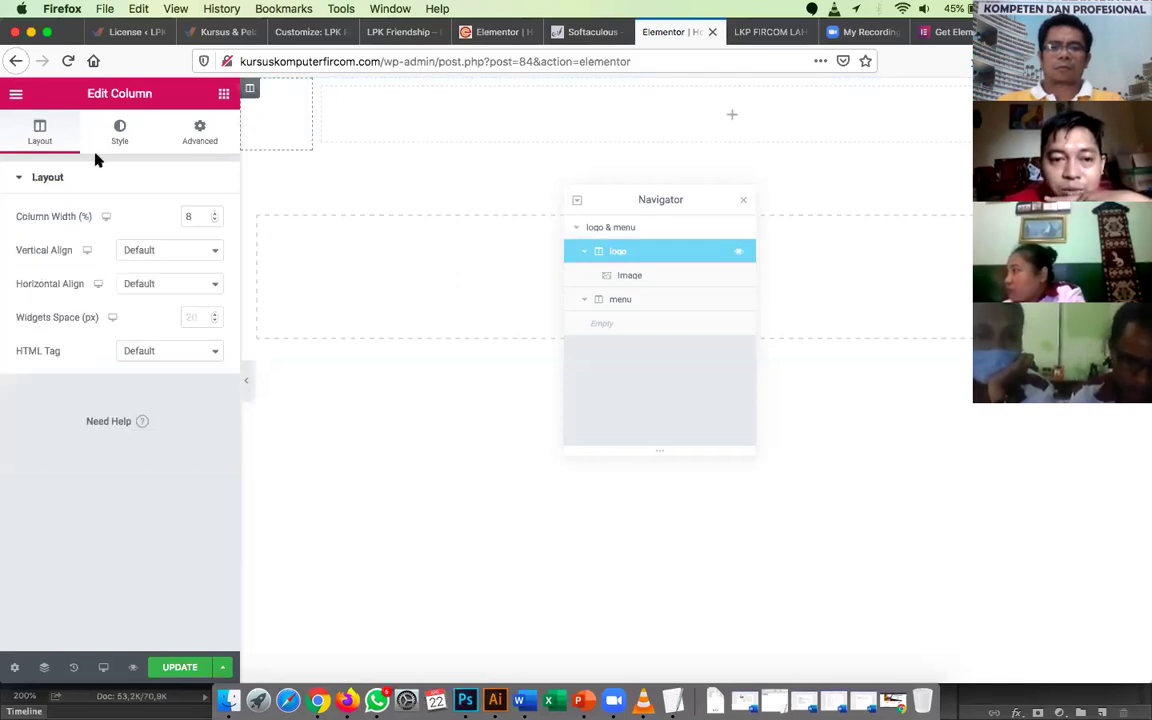
pyautogui.click(193, 217)
pyautogui.write('8')
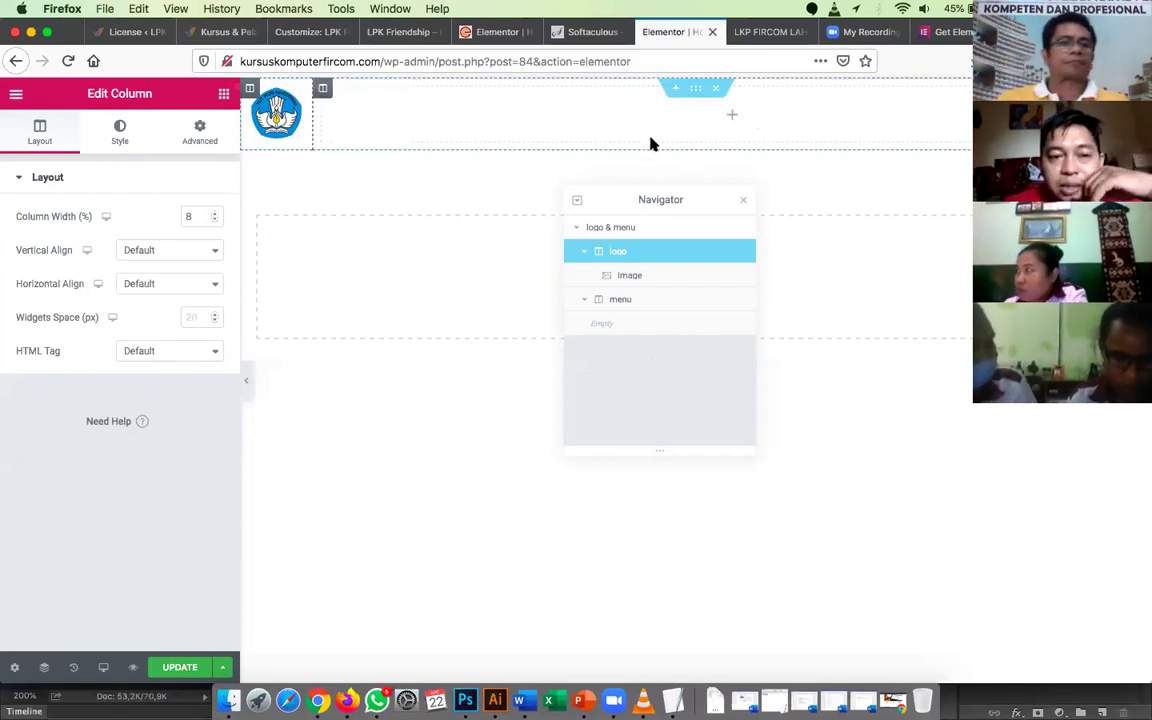
pyautogui.click(732, 115)
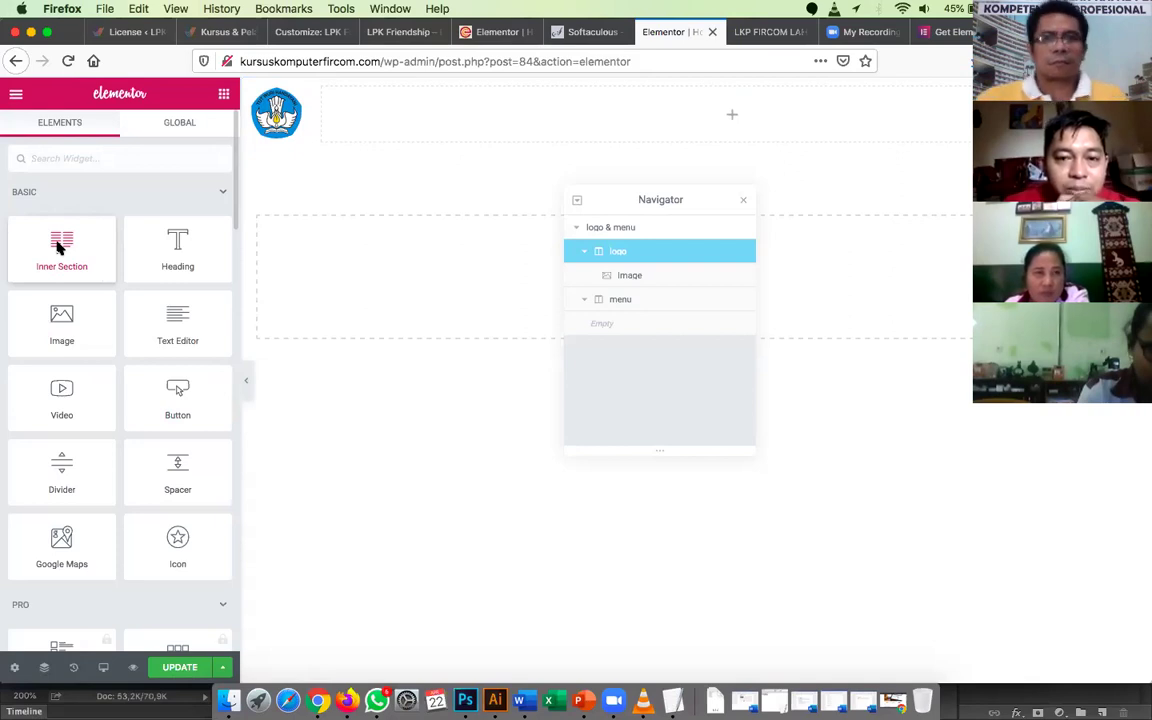
# - Drop an Inner Section into the right column and rename that column 'kanan'
pyautogui.moveTo(62, 244); pyautogui.dragTo(486, 108)
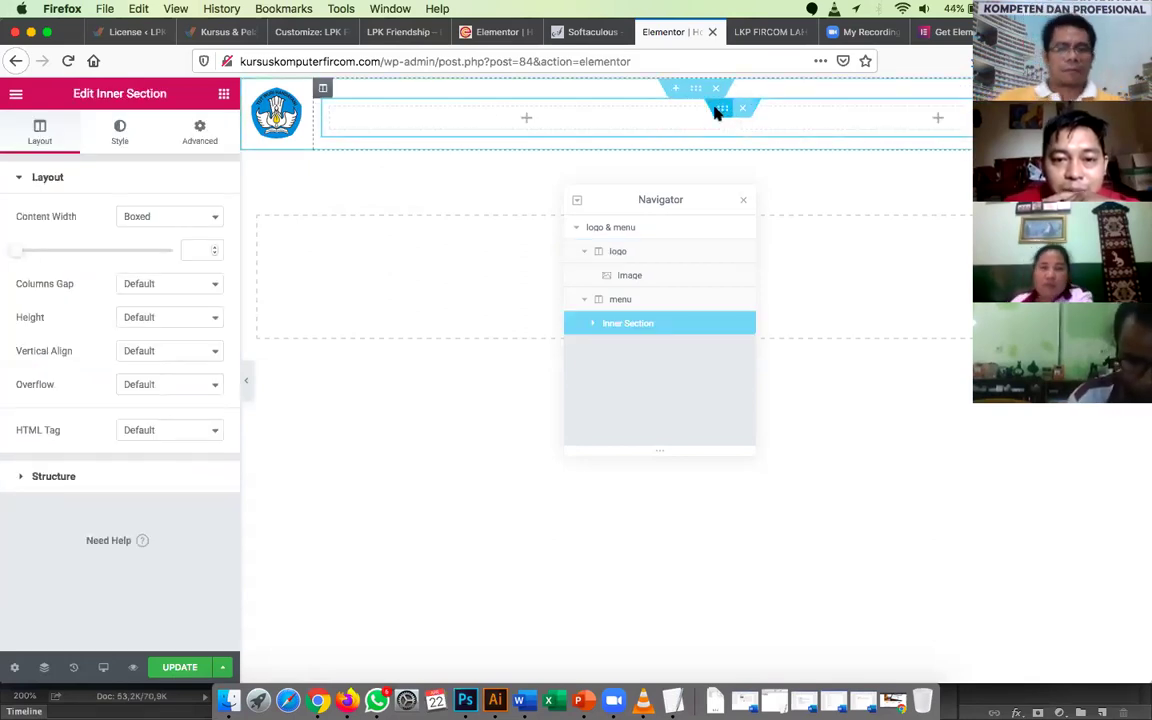
pyautogui.click(596, 323)
pyautogui.click(632, 349)
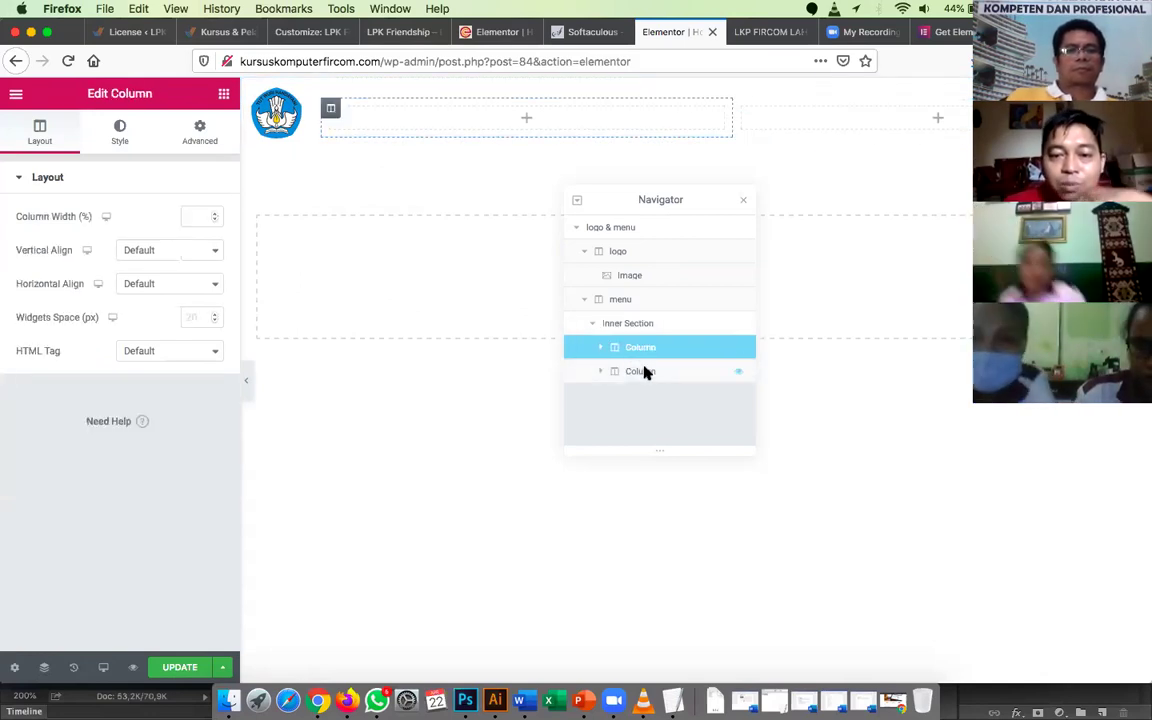
pyautogui.click(643, 371)
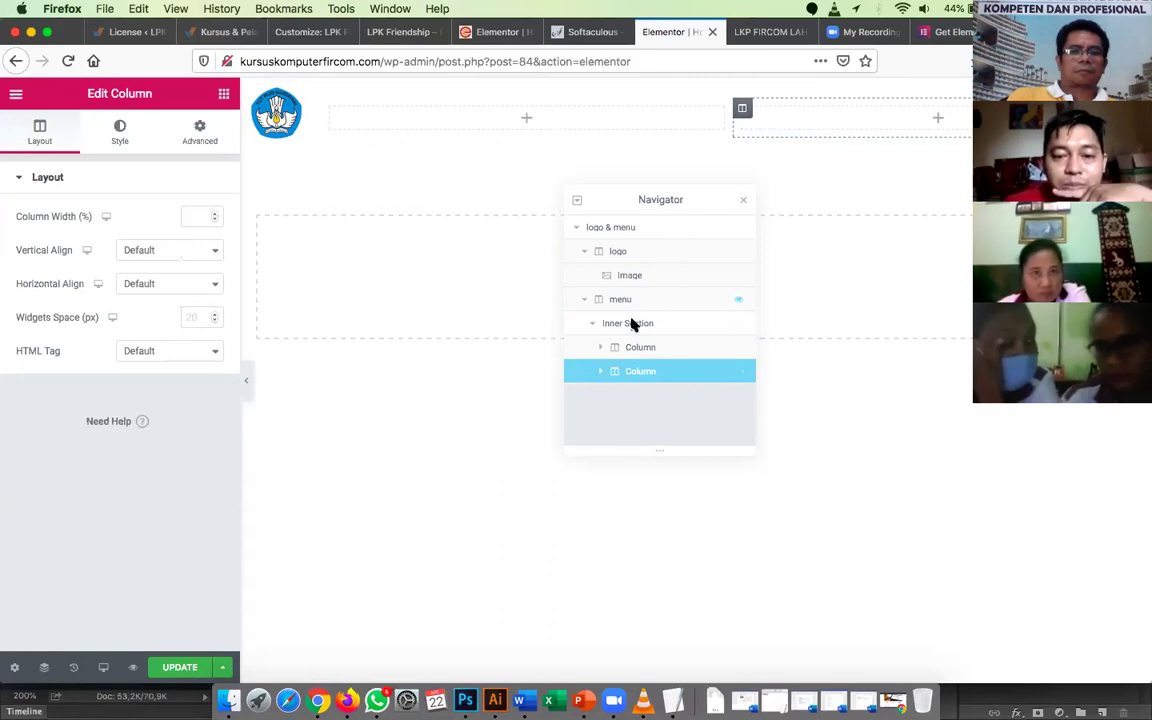
pyautogui.doubleClick(631, 324)
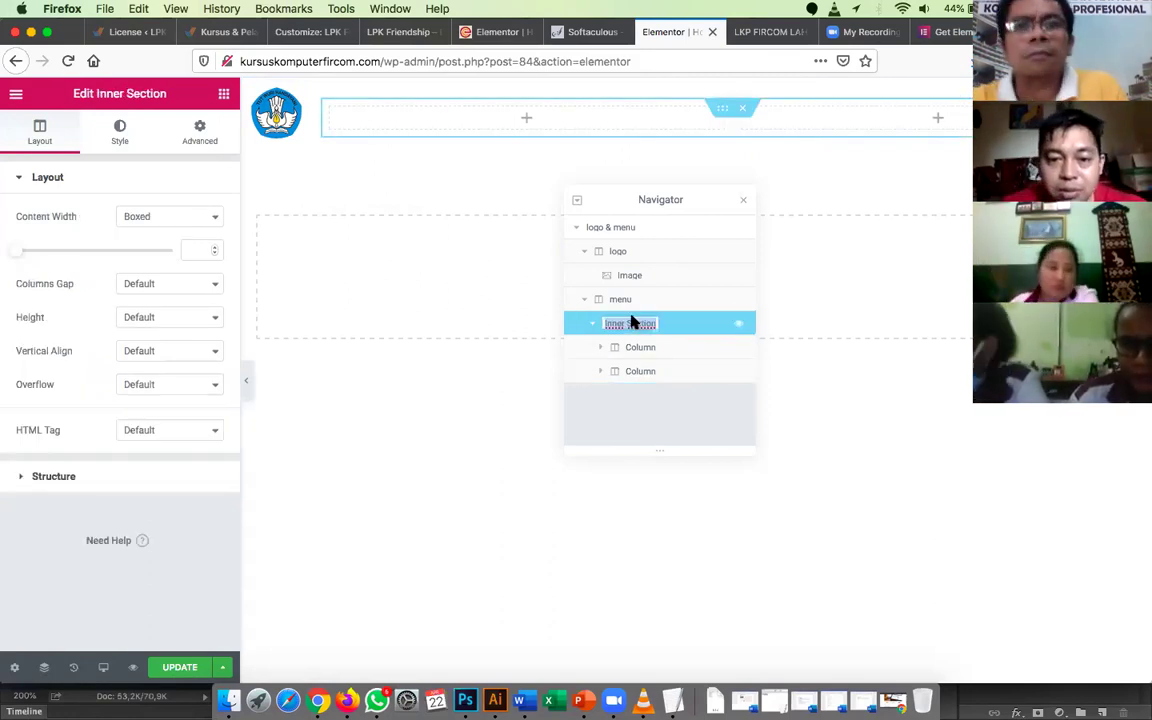
pyautogui.doubleClick(621, 300)
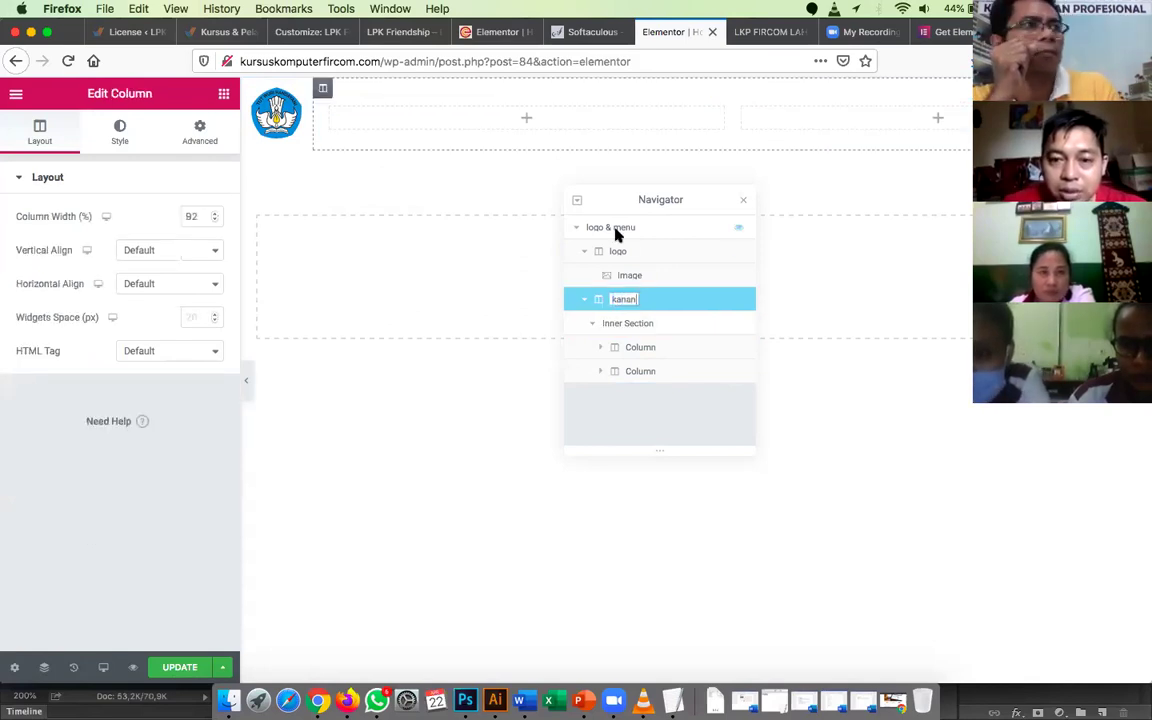
pyautogui.click(633, 330)
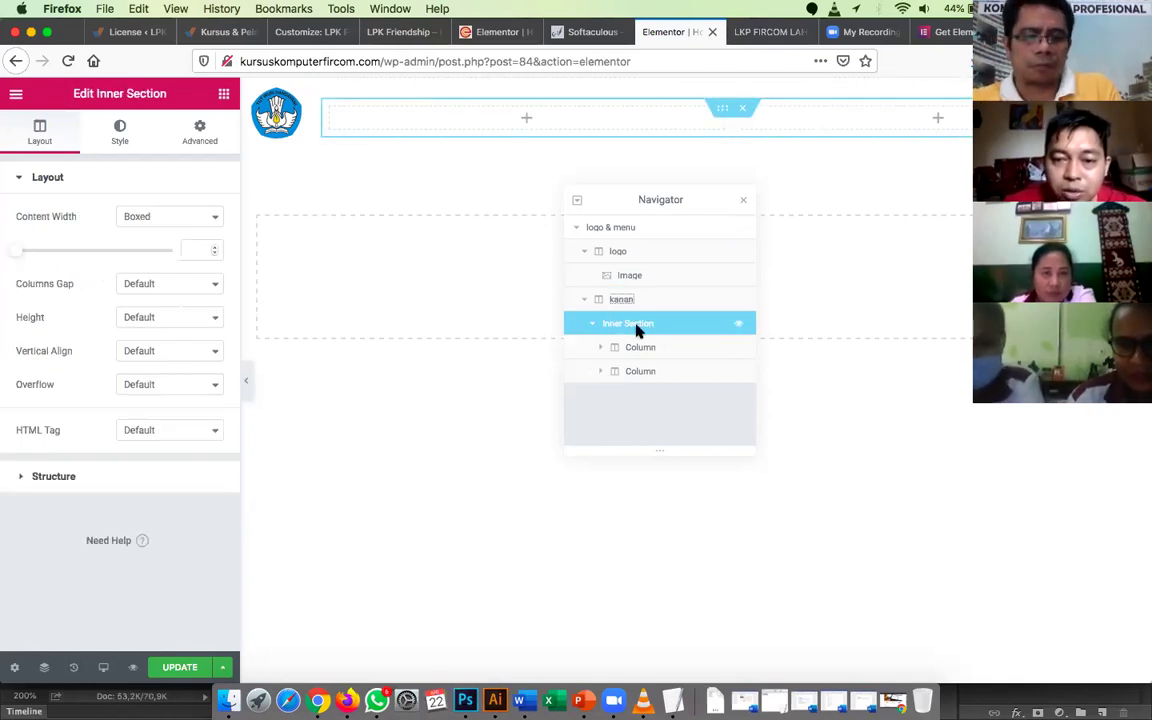
# - Name the inner section 'judul & menu' and its columns 'Judul' and 'Menu'
pyautogui.doubleClick(620, 326)
pyautogui.write('judul & menu')
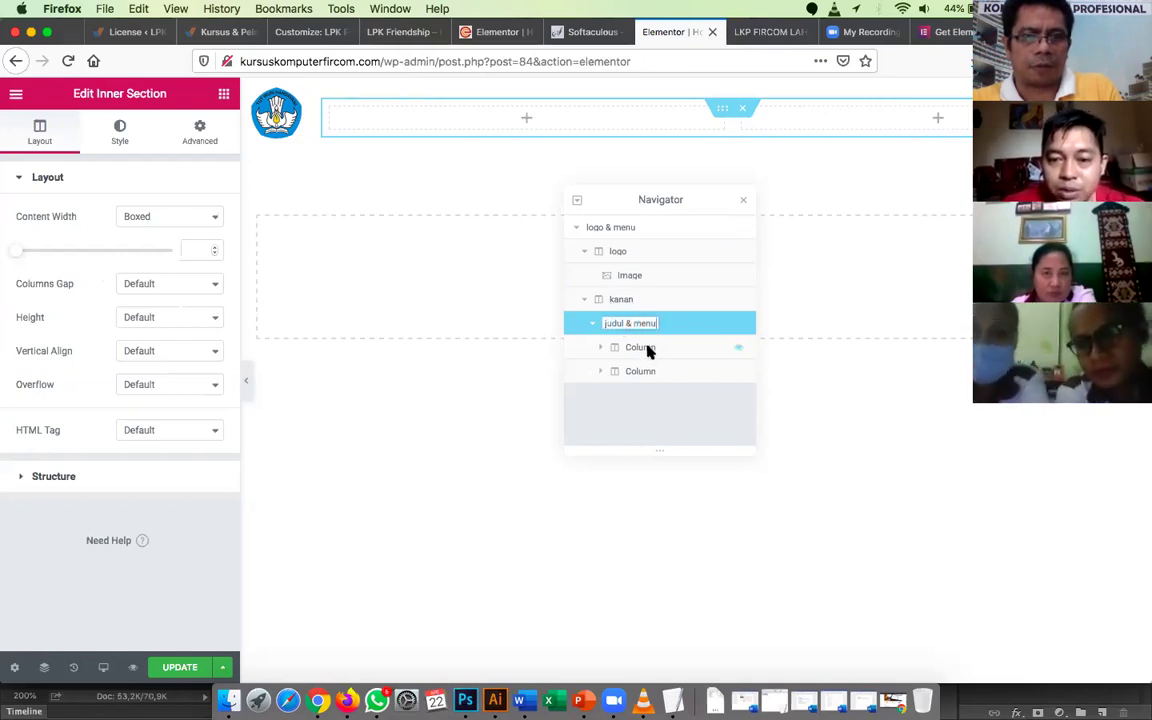
pyautogui.click(630, 347)
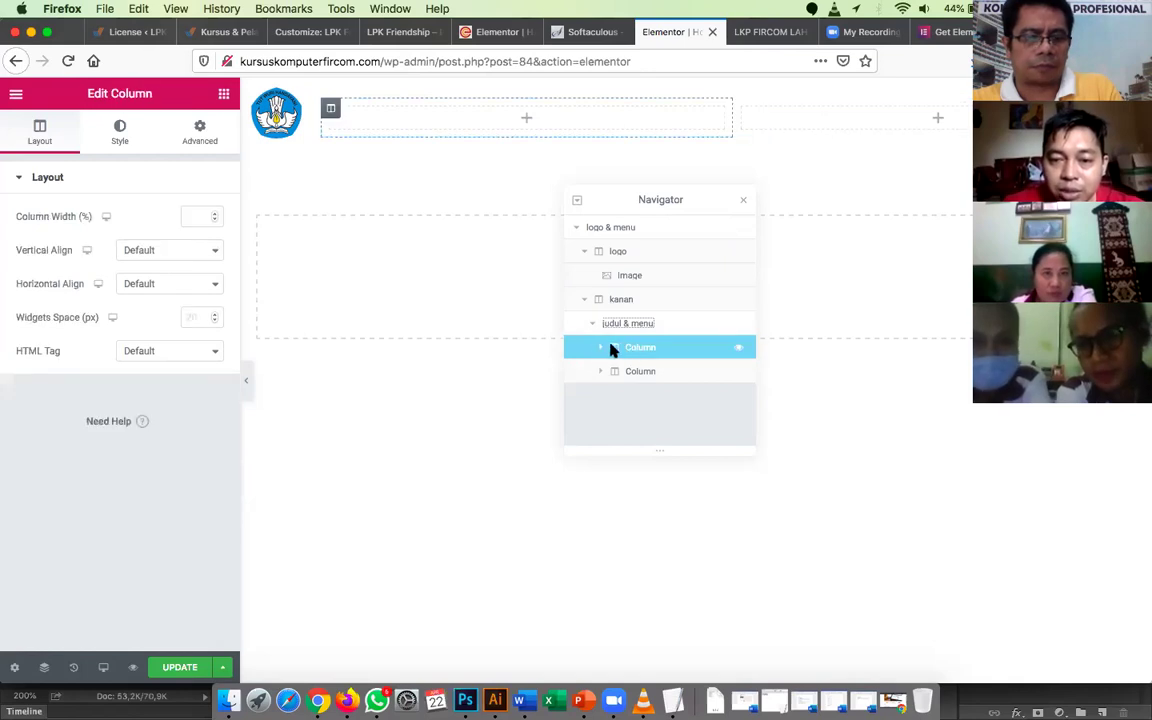
pyautogui.click(608, 347)
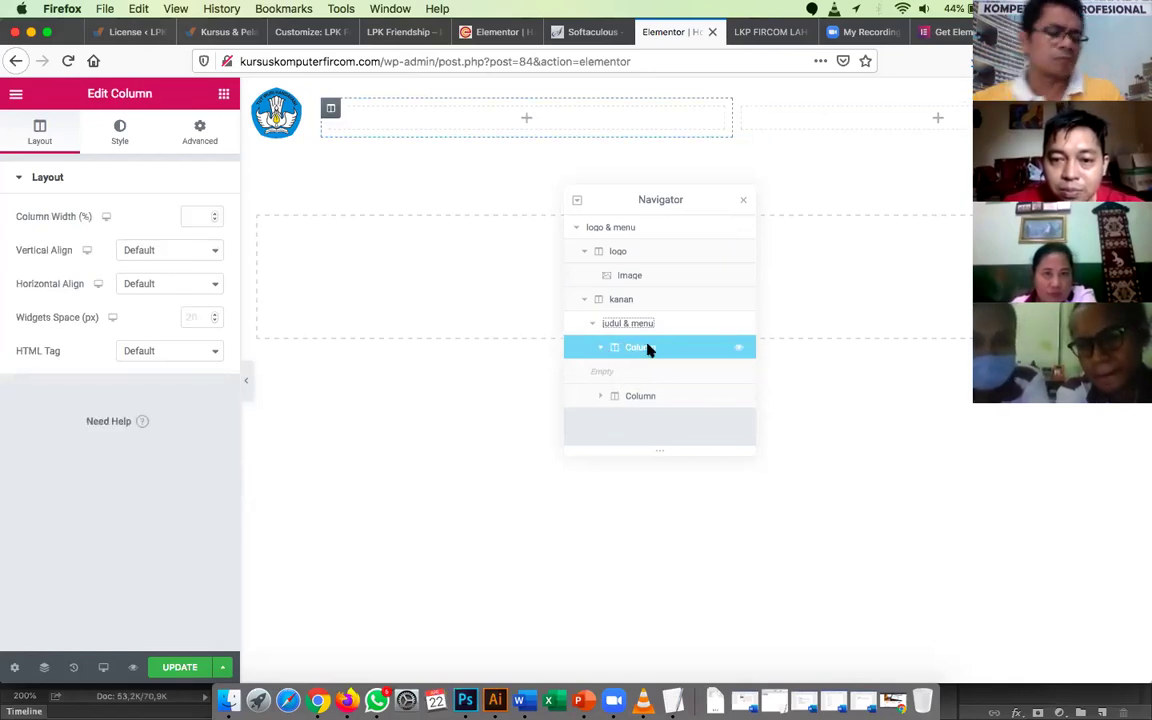
pyautogui.doubleClick(640, 347)
pyautogui.write('Judul')
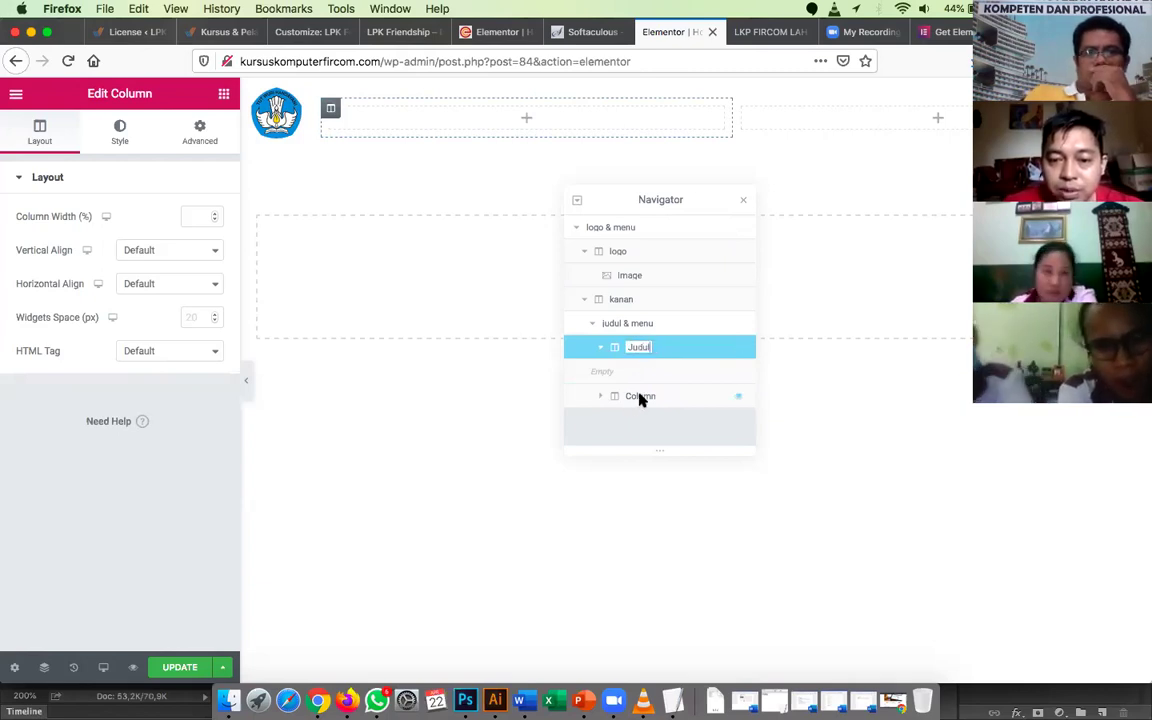
pyautogui.doubleClick(640, 396)
pyautogui.write('Menu')
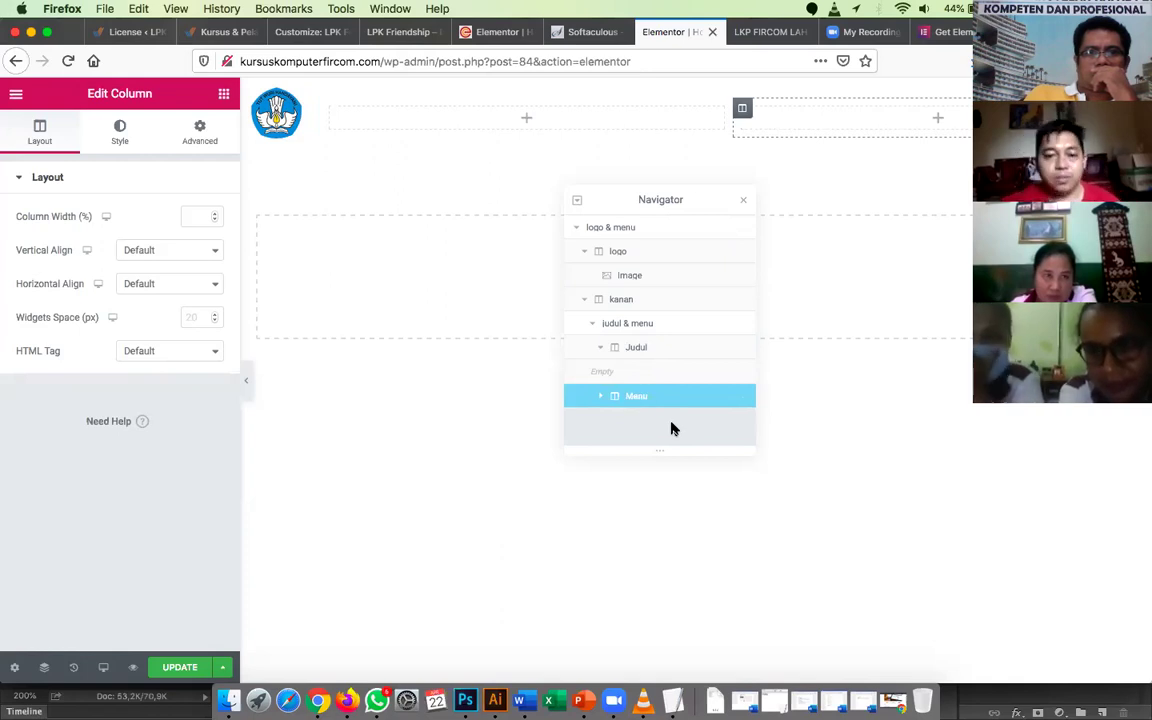
pyautogui.click(642, 326)
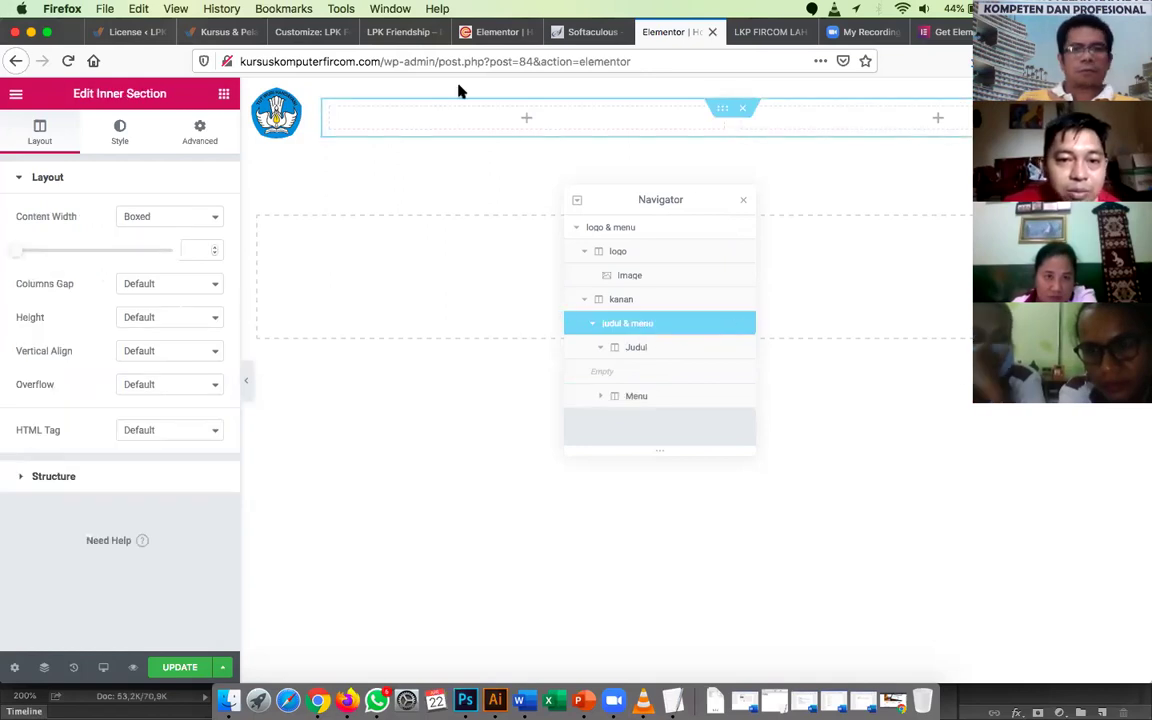
pyautogui.click(527, 122)
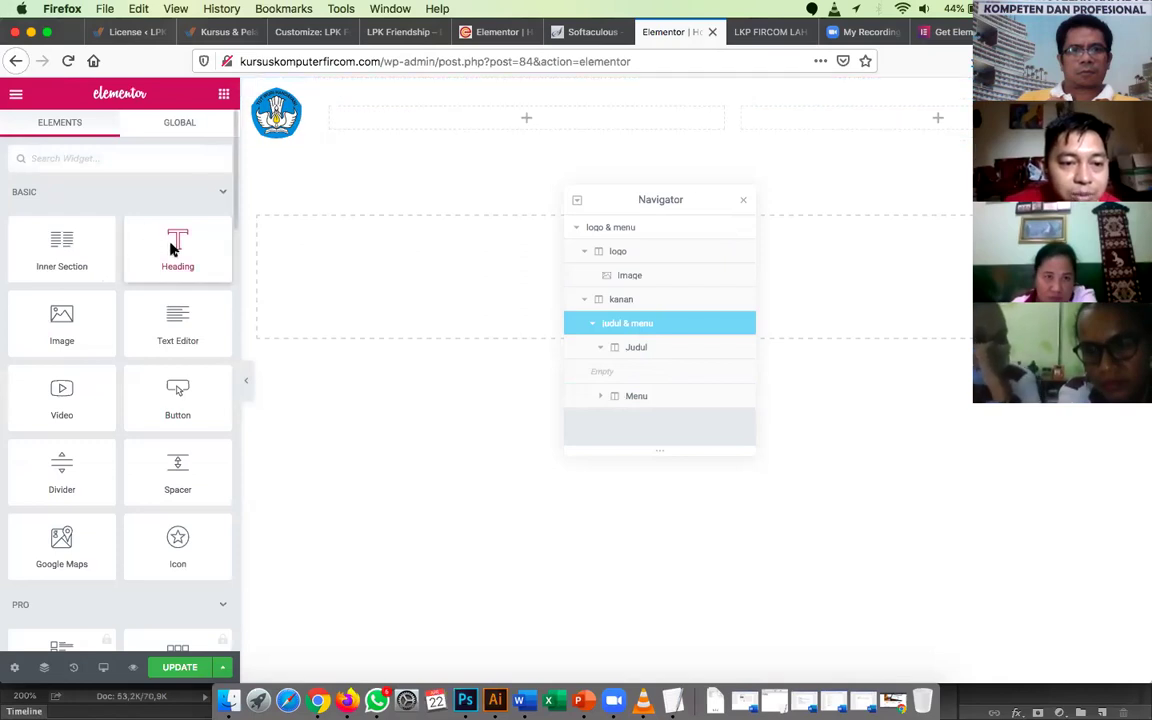
# - Drop a Heading into the Judul column and set its title to 'LKP Fircom'
pyautogui.moveTo(173, 249); pyautogui.dragTo(424, 123)
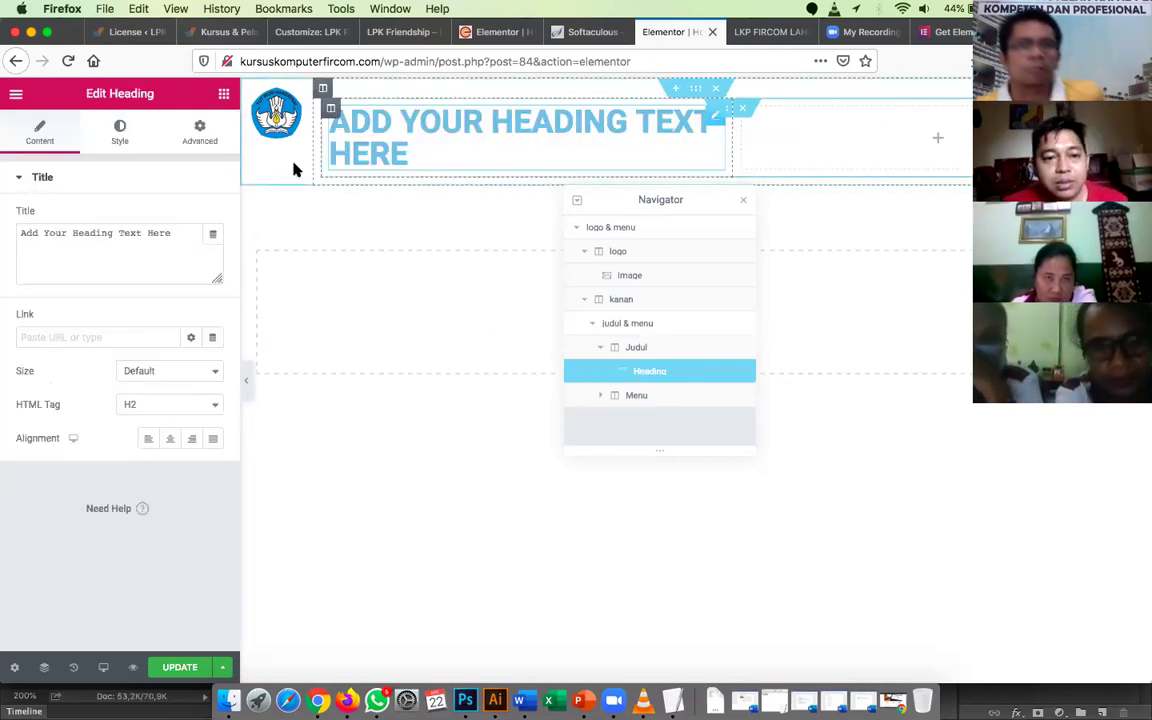
pyautogui.tripleClick(134, 242)
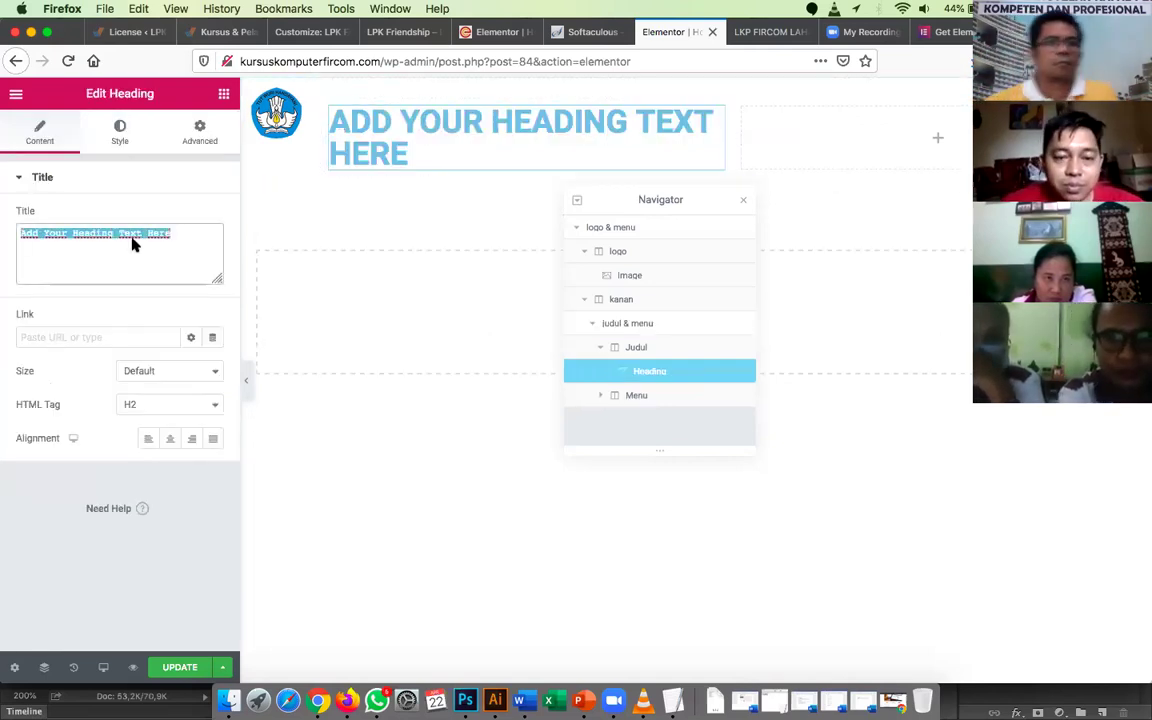
pyautogui.write('LKO')
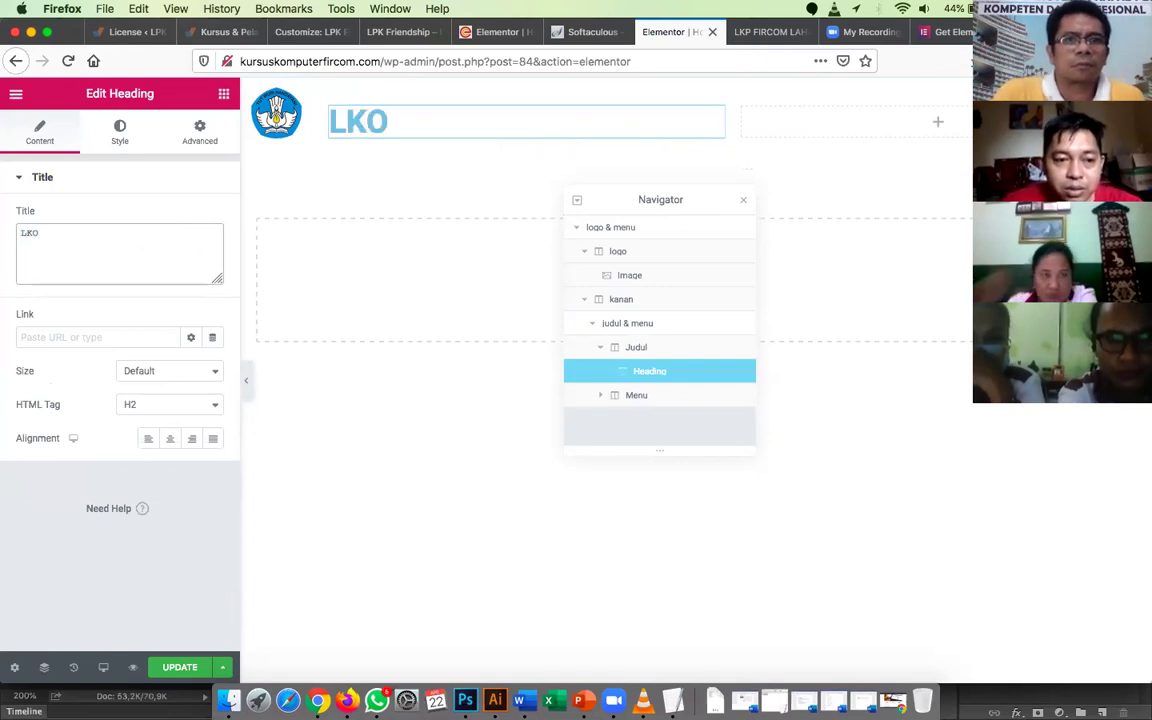
pyautogui.press('BackSpace')
pyautogui.write('KP Fi')
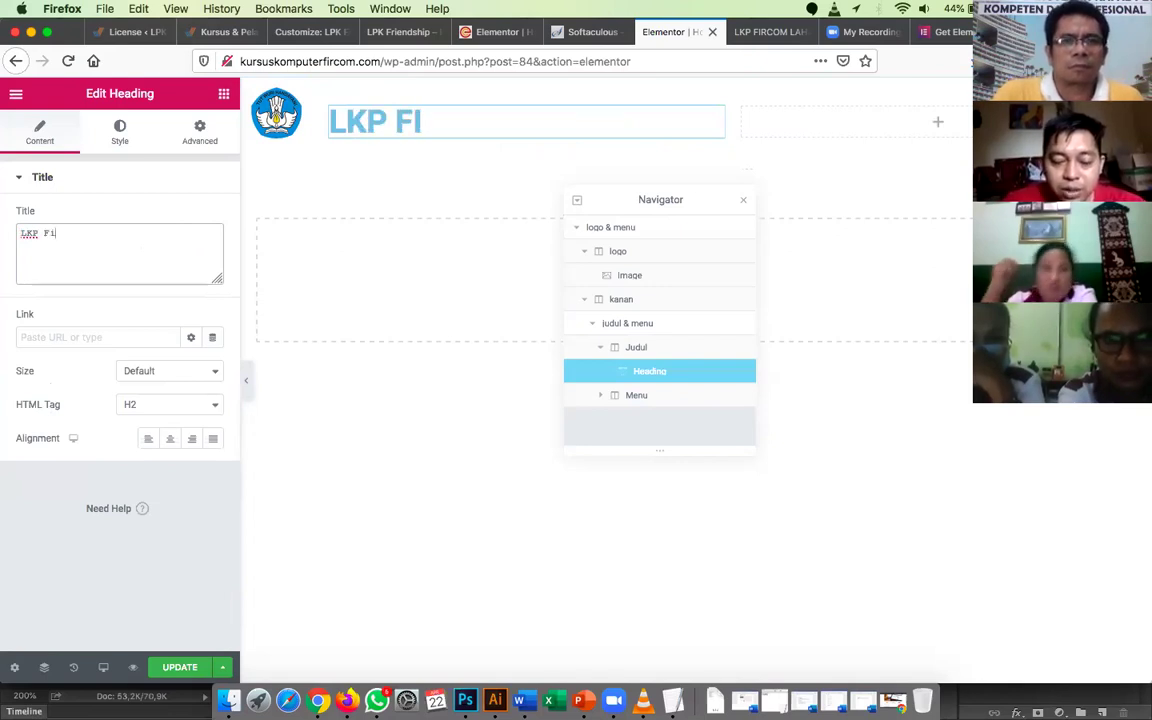
pyautogui.write('rcom')
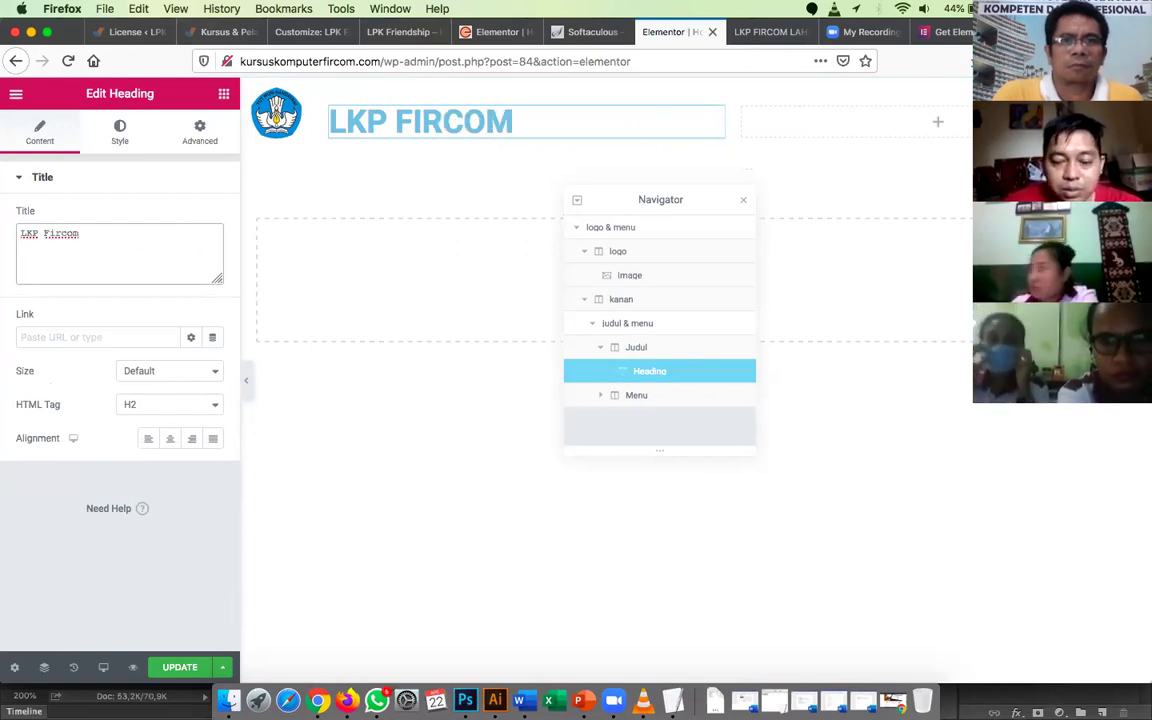
pyautogui.write(' L')
pyautogui.press('BackSpace')
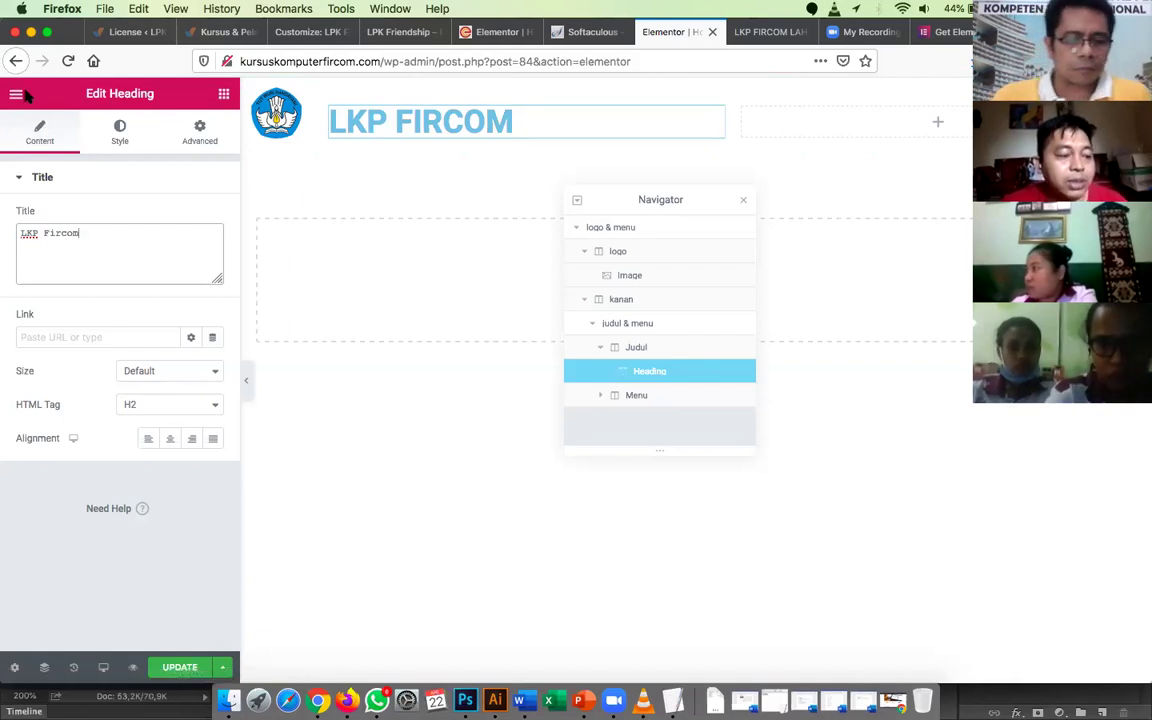
# - Place a new Heading under LKP FIRCOM reading 'Kursus Terbaik di Lahat'
pyautogui.click(26, 94)
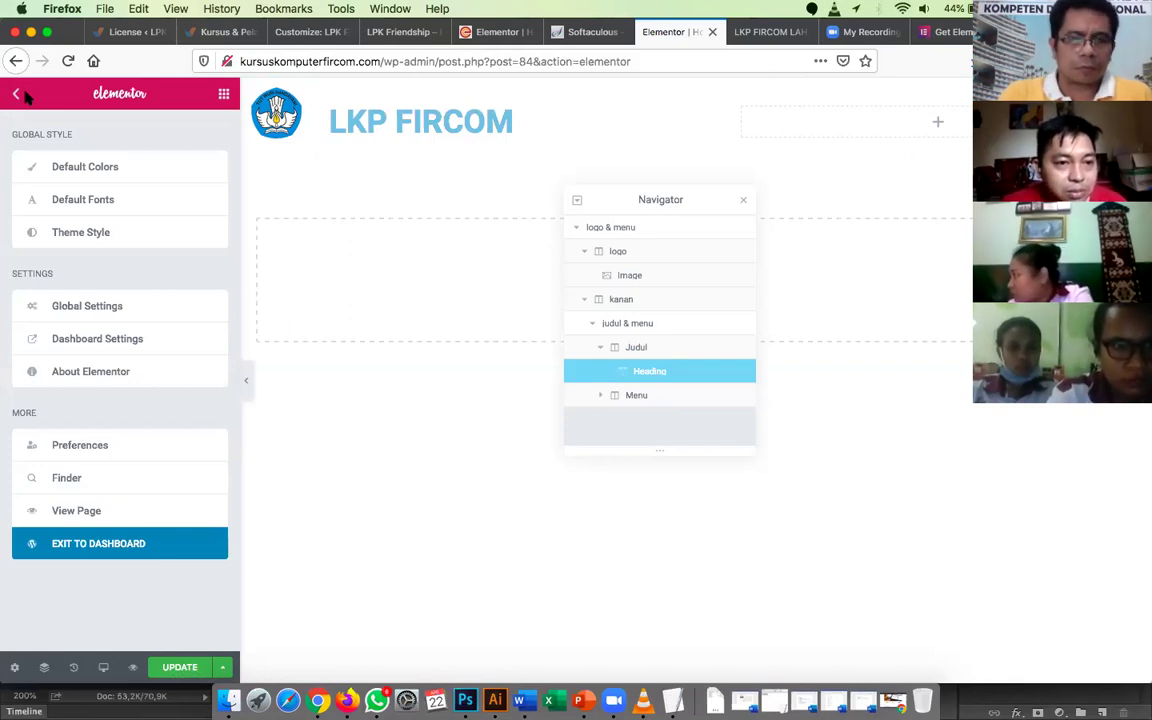
pyautogui.click(25, 95)
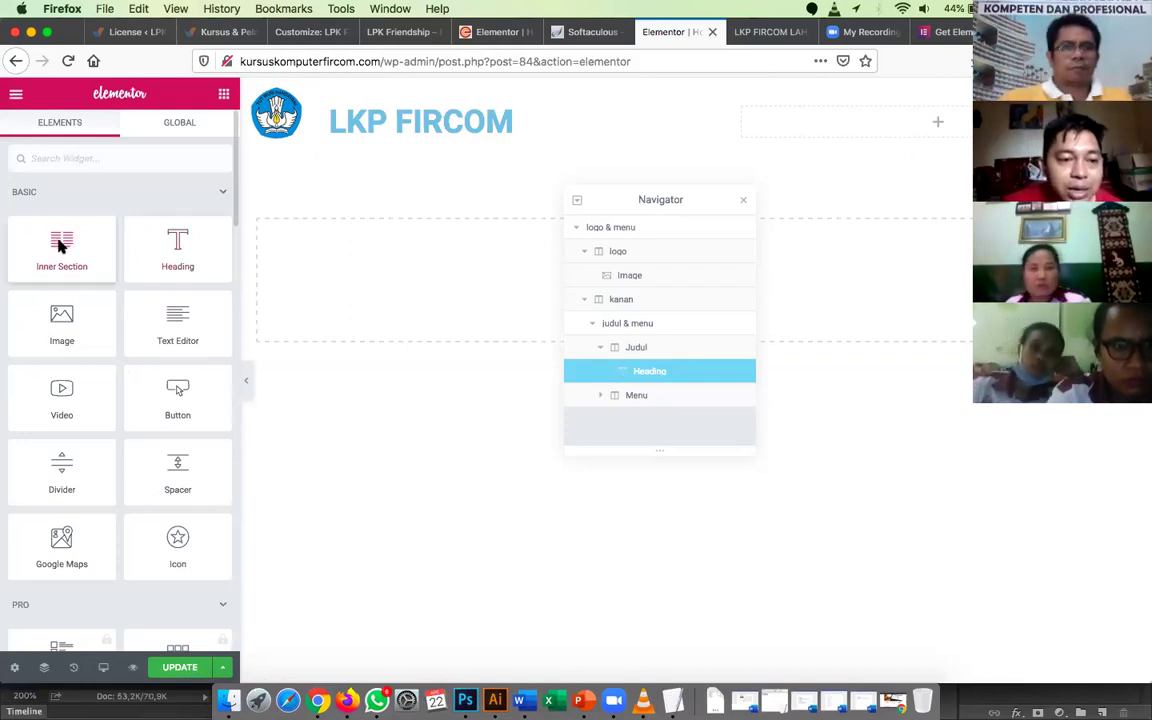
pyautogui.moveTo(178, 250); pyautogui.dragTo(352, 137)
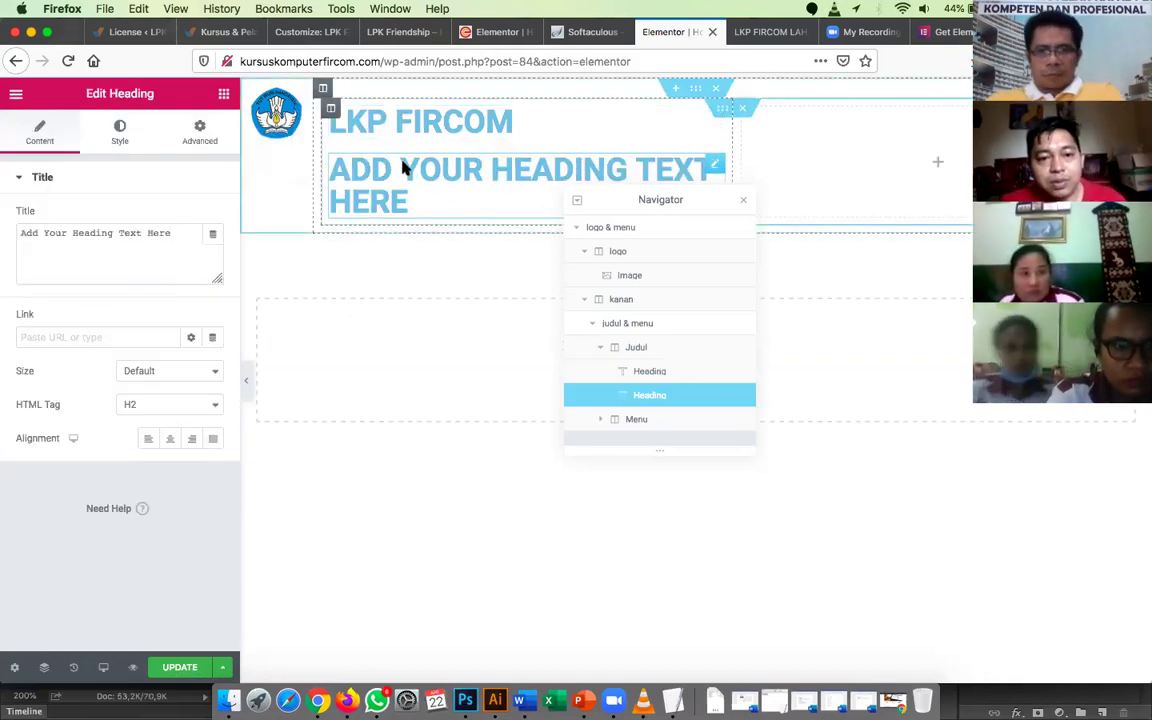
pyautogui.tripleClick(404, 168)
pyautogui.write('Lahat')
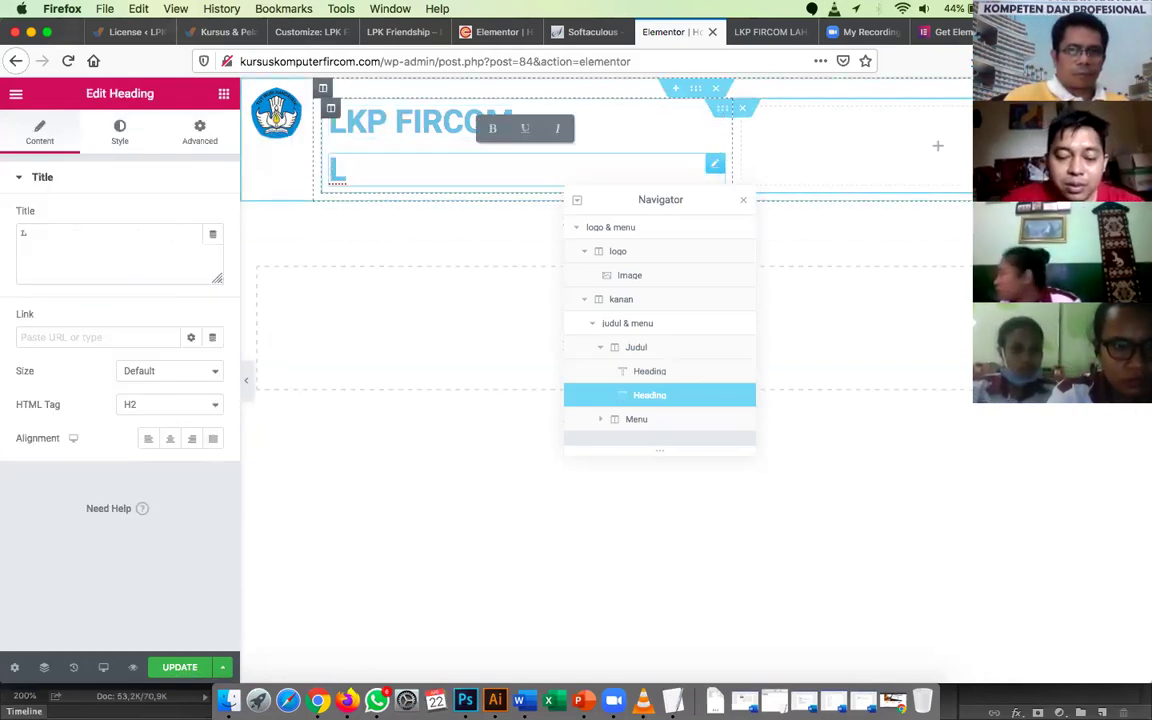
pyautogui.write('um')
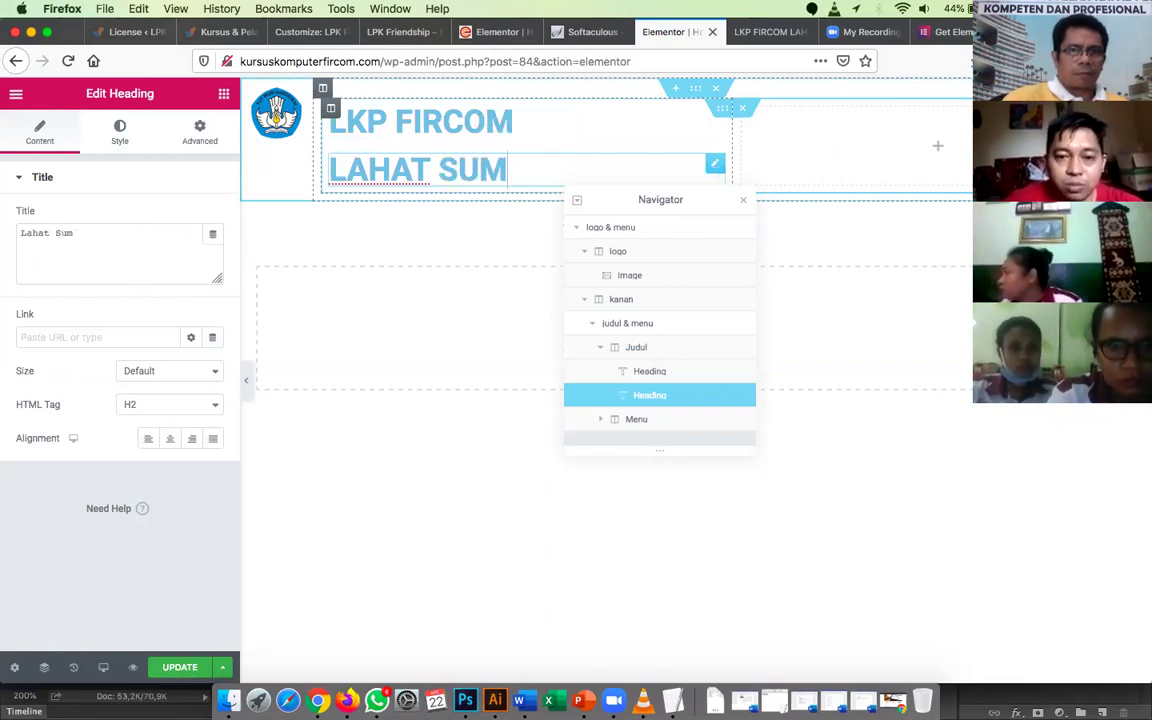
pyautogui.write('atra Sela')
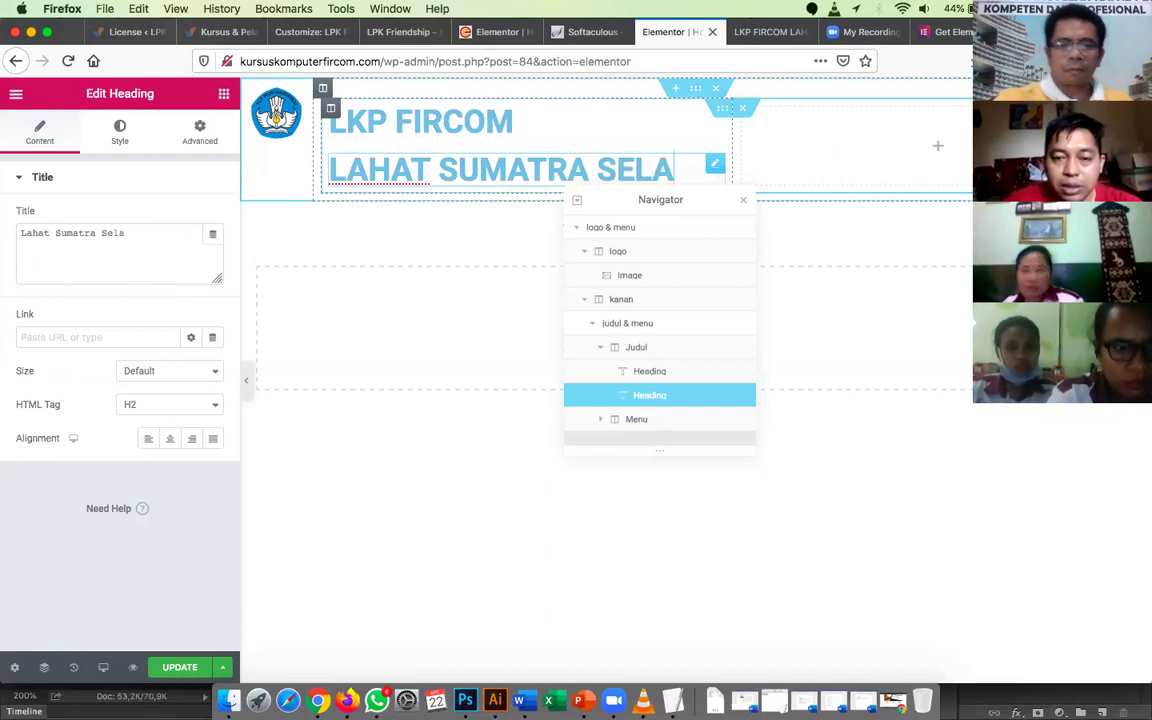
pyautogui.write('tan')
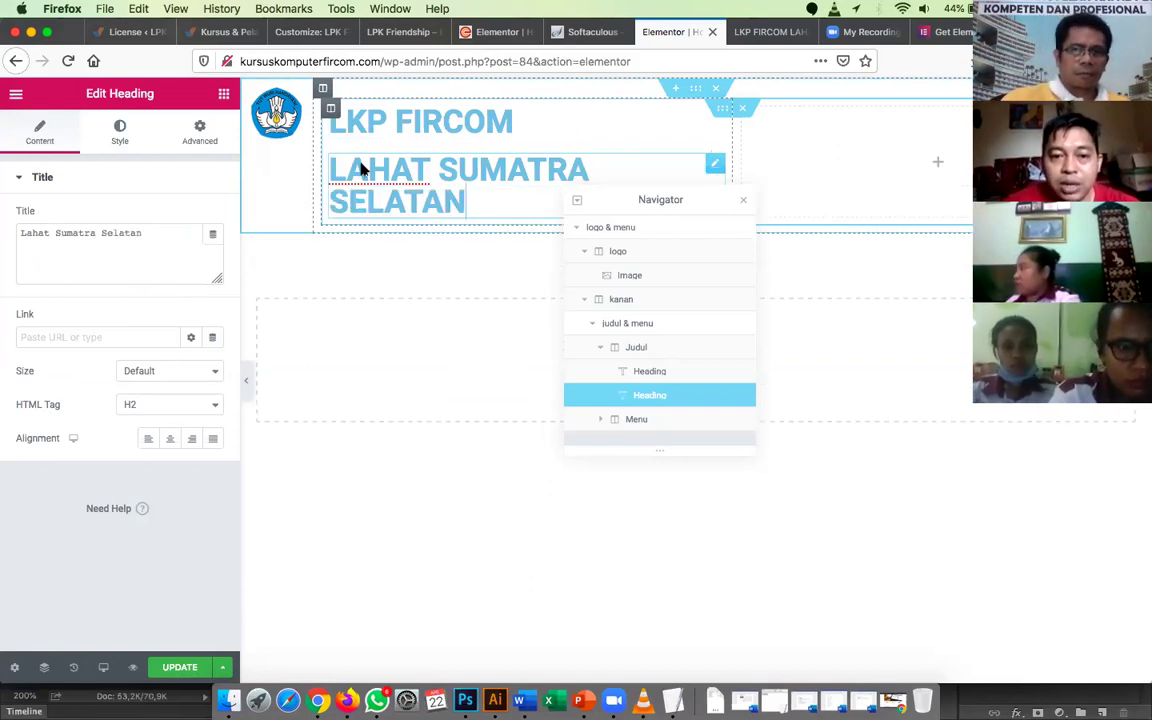
pyautogui.tripleClick(362, 170)
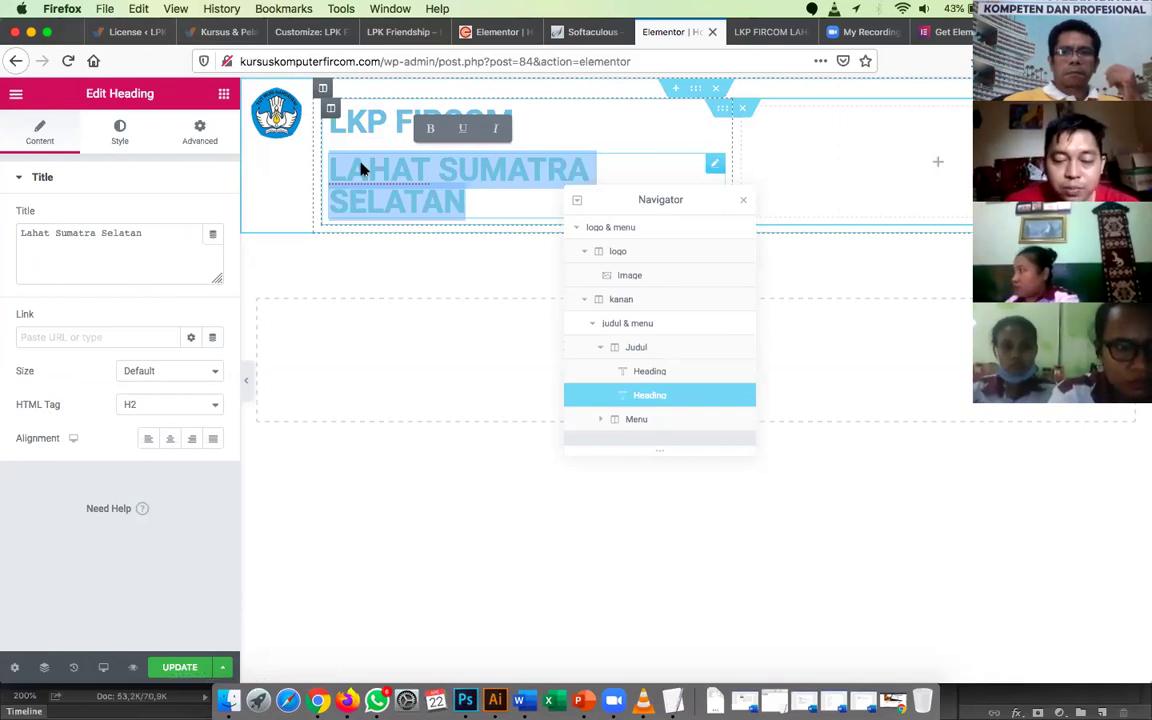
pyautogui.write('Kursus')
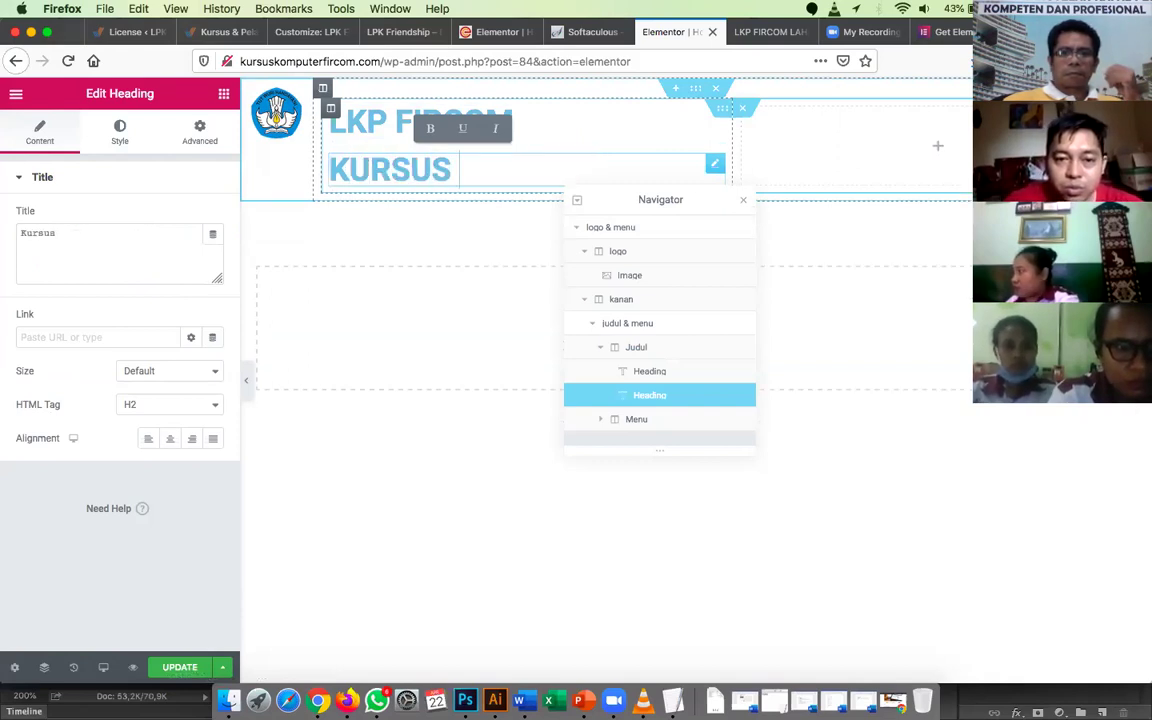
pyautogui.write(' Terbaik di Lahar')
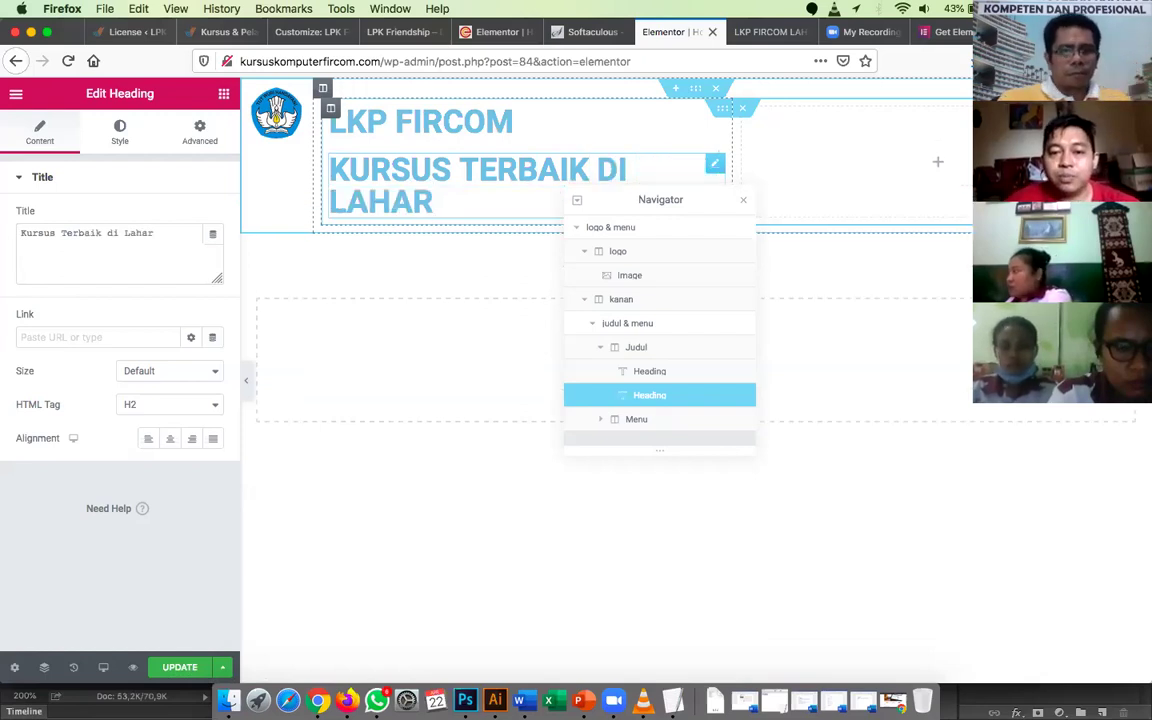
pyautogui.press('BackSpace')
pyautogui.write('t')
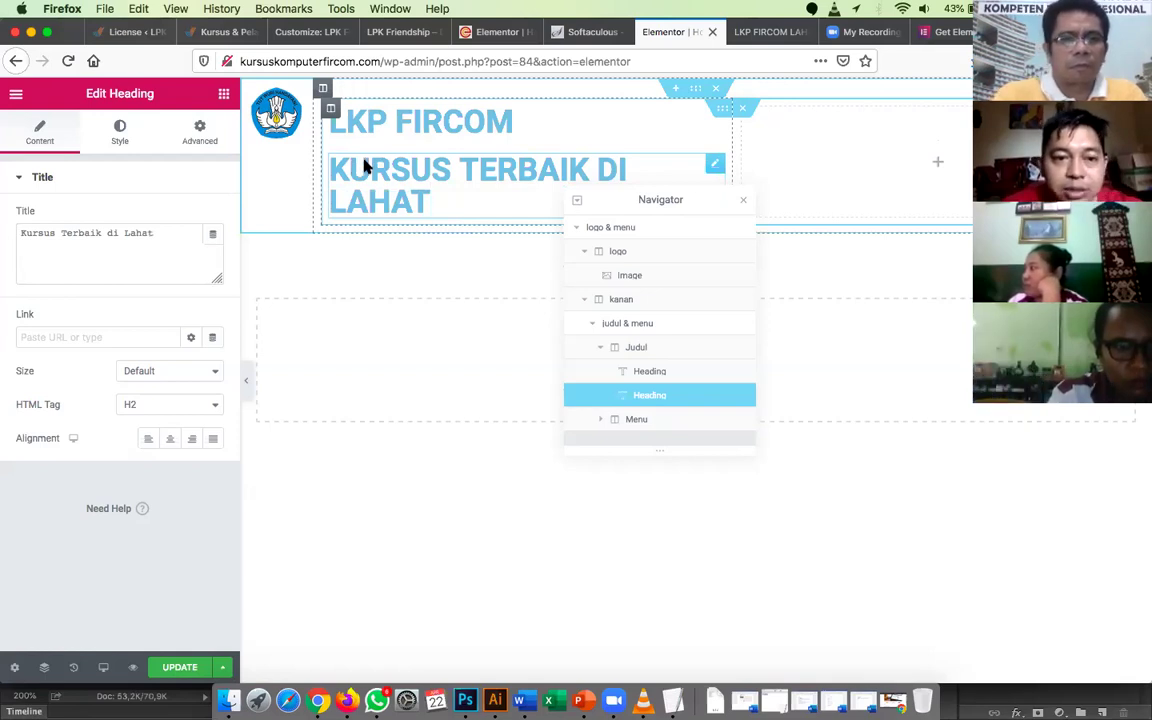
# - Review the tagline heading's Style and Advanced options, then return to Content
pyautogui.tripleClick(365, 167)
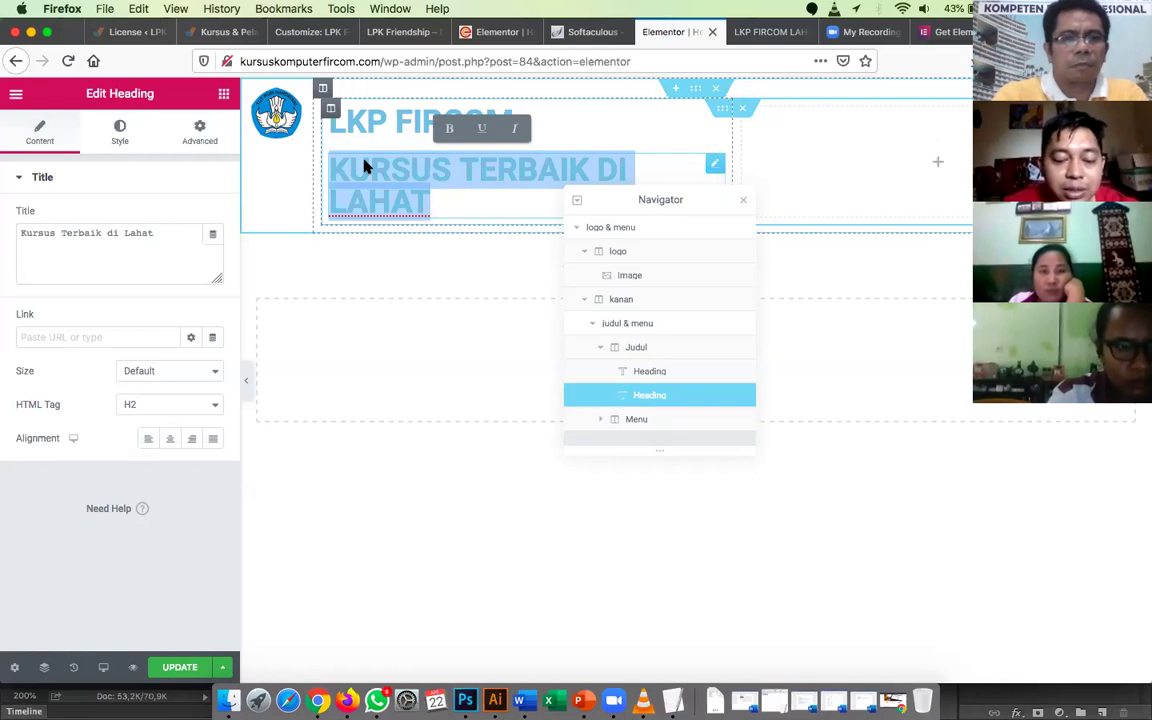
pyautogui.press('Escape')
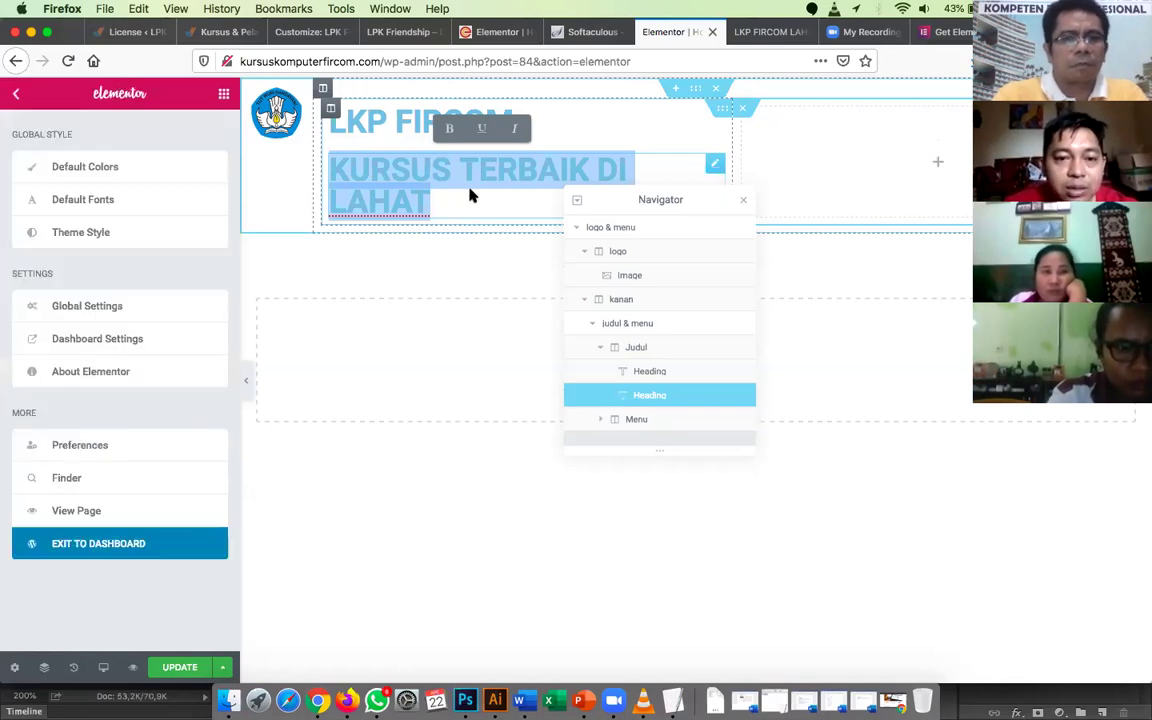
pyautogui.click(716, 166)
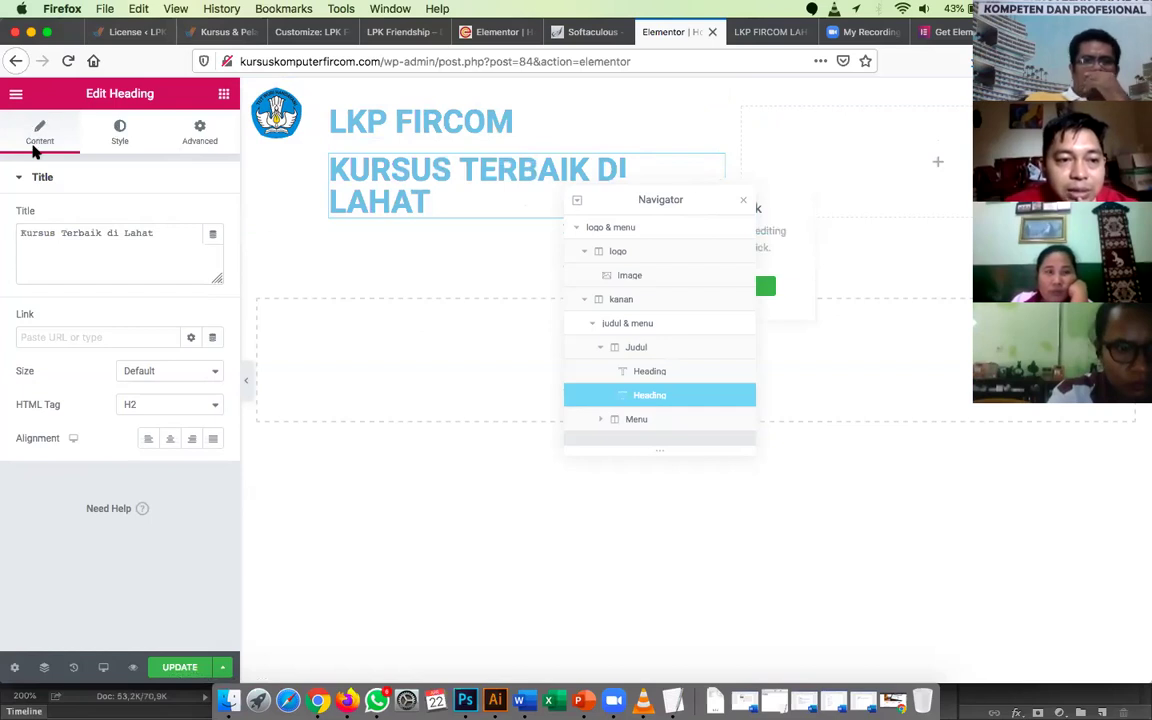
pyautogui.click(119, 129)
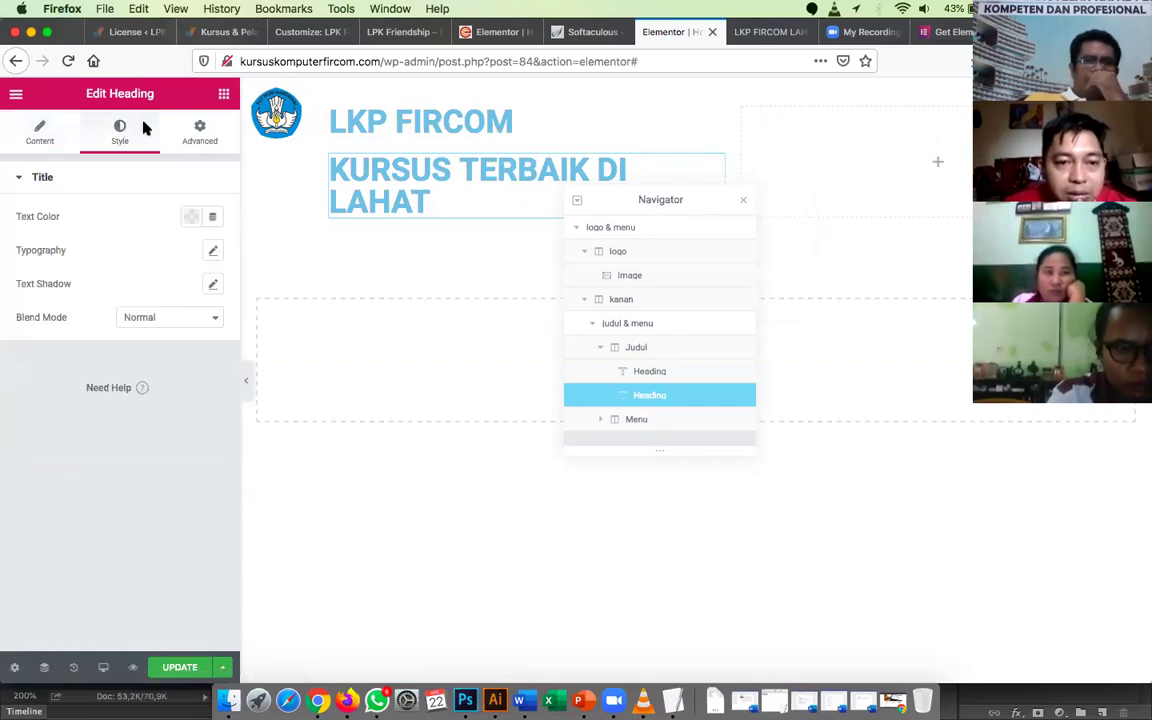
pyautogui.click(200, 133)
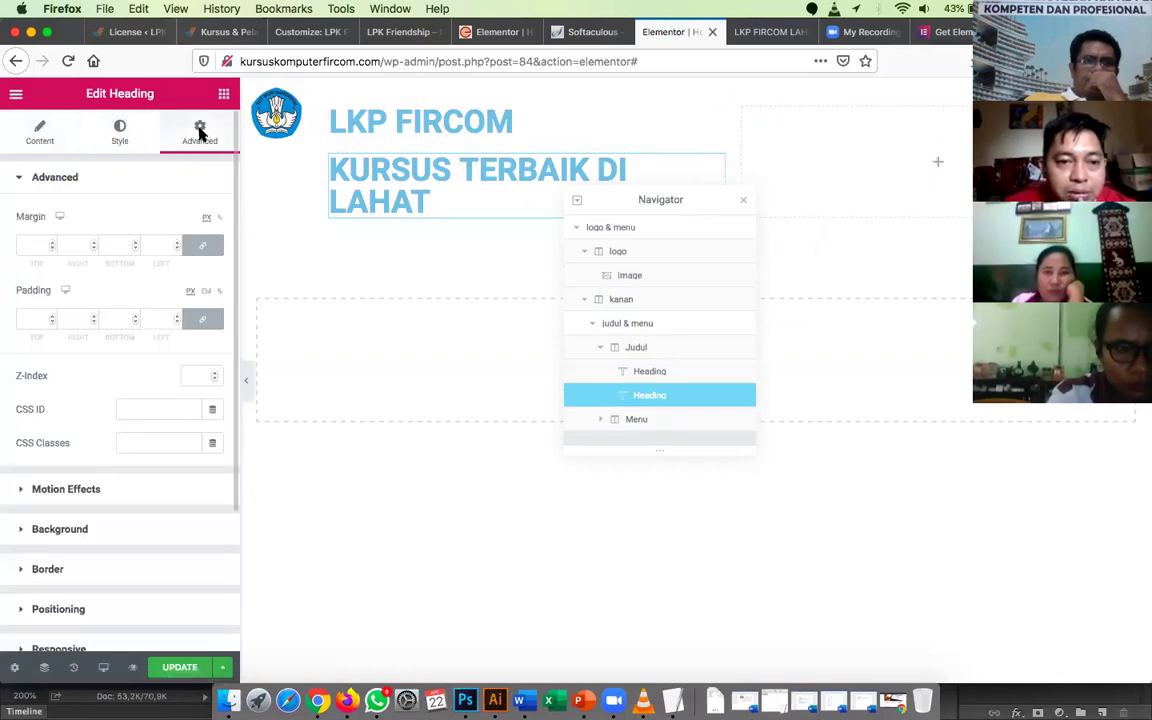
pyautogui.click(118, 125)
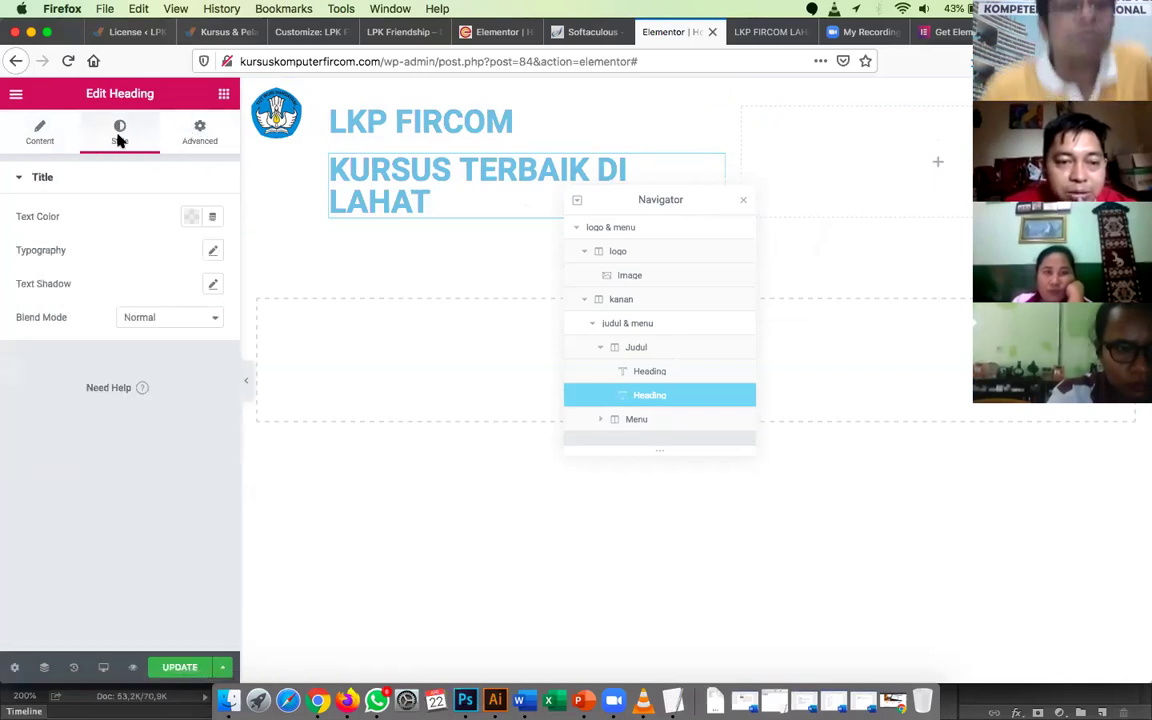
pyautogui.click(45, 125)
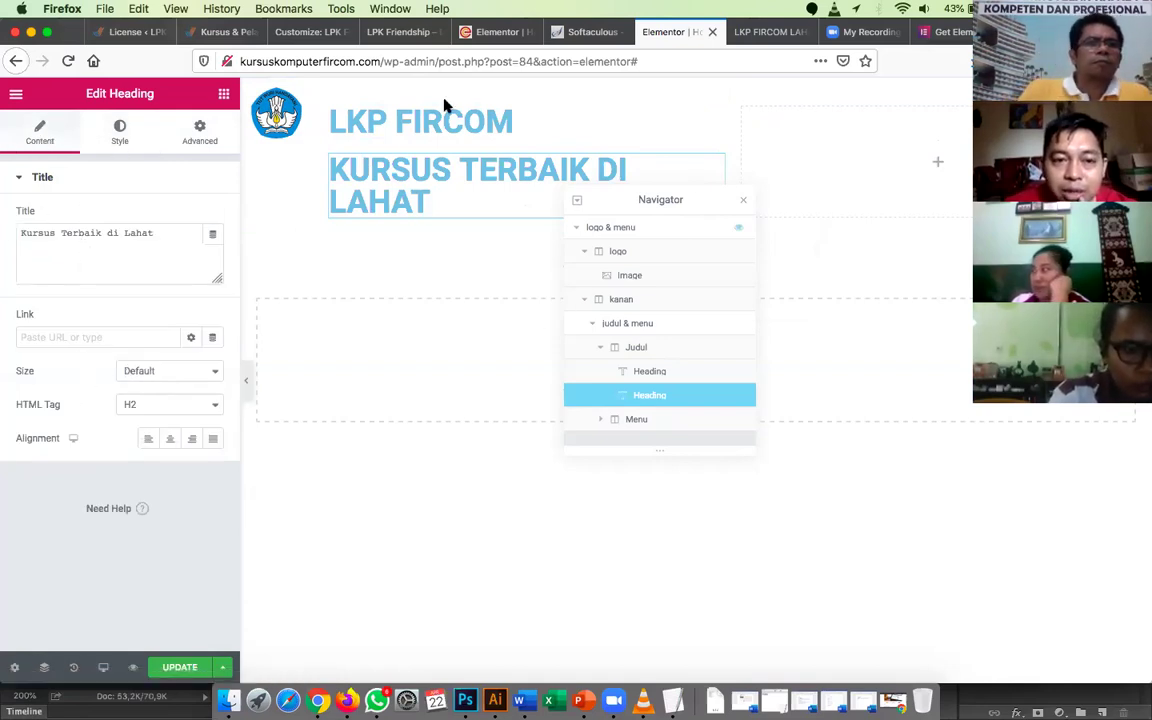
# - Try shrinking the logo with the Style Width slider, then clear it to keep the default size
pyautogui.click(276, 113)
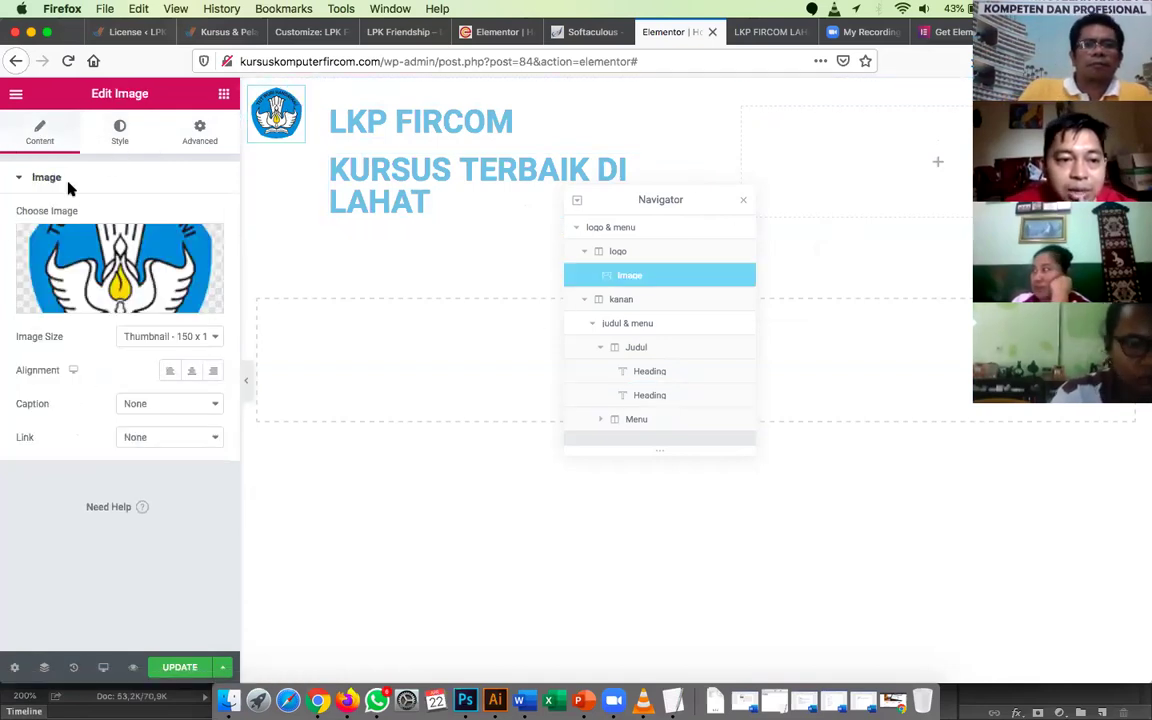
pyautogui.click(122, 126)
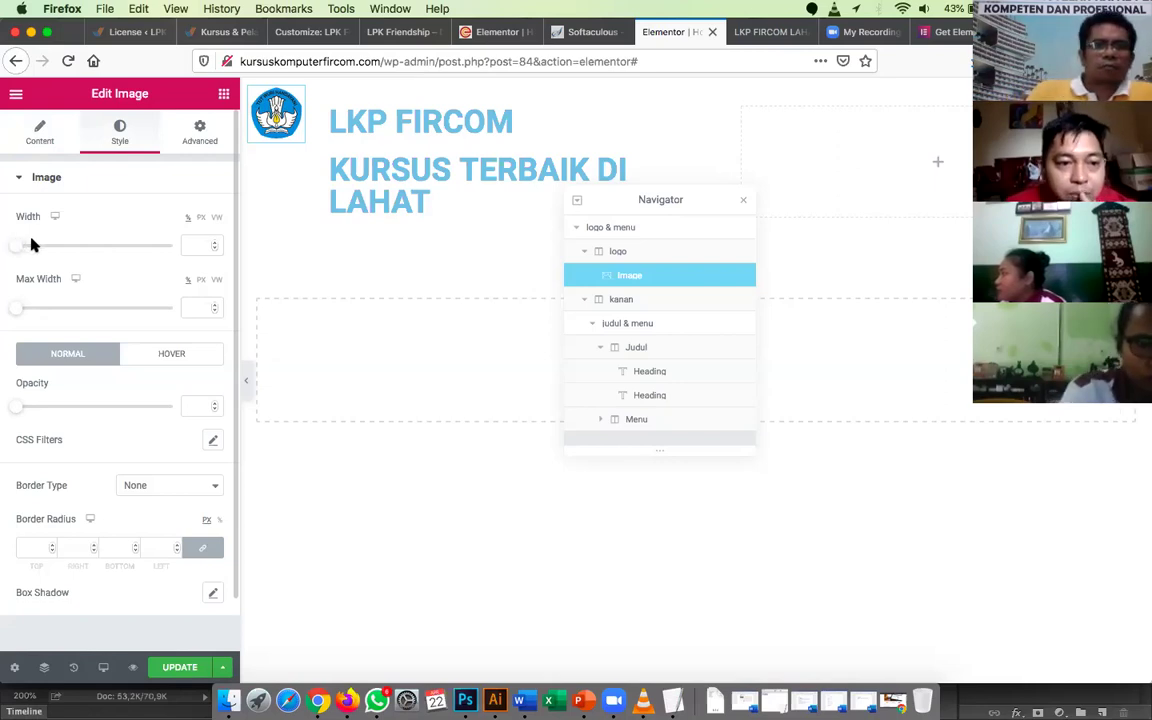
pyautogui.moveTo(26, 244); pyautogui.dragTo(4, 270)
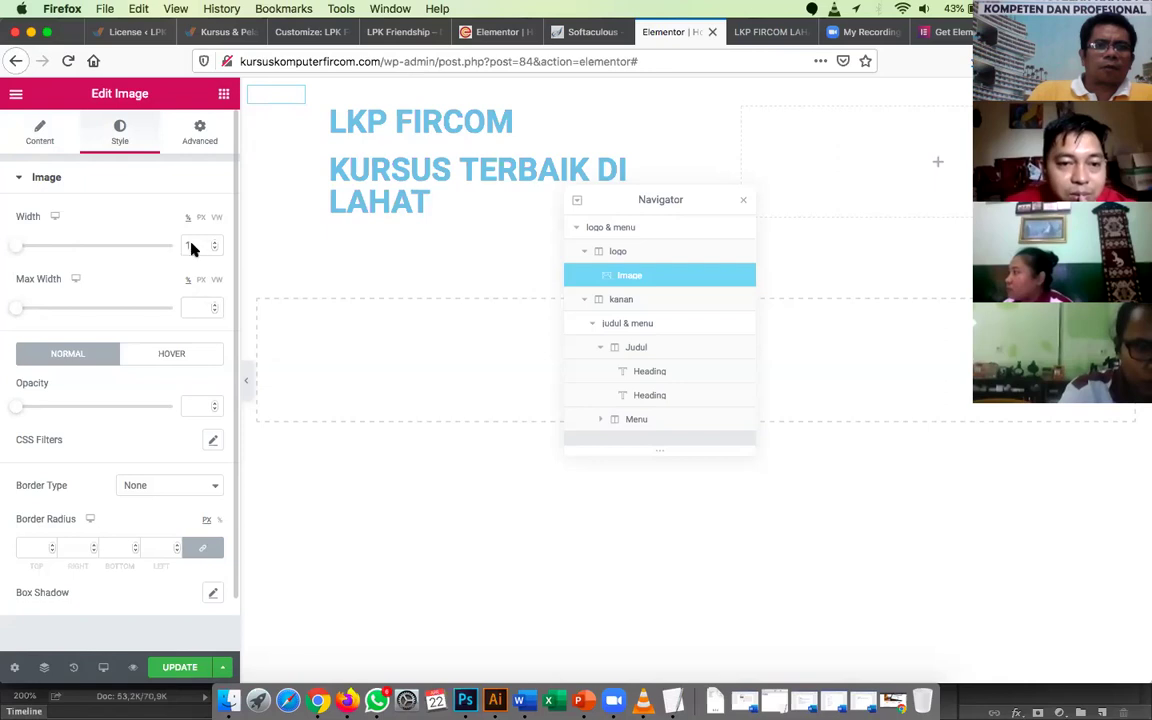
pyautogui.press('BackSpace')
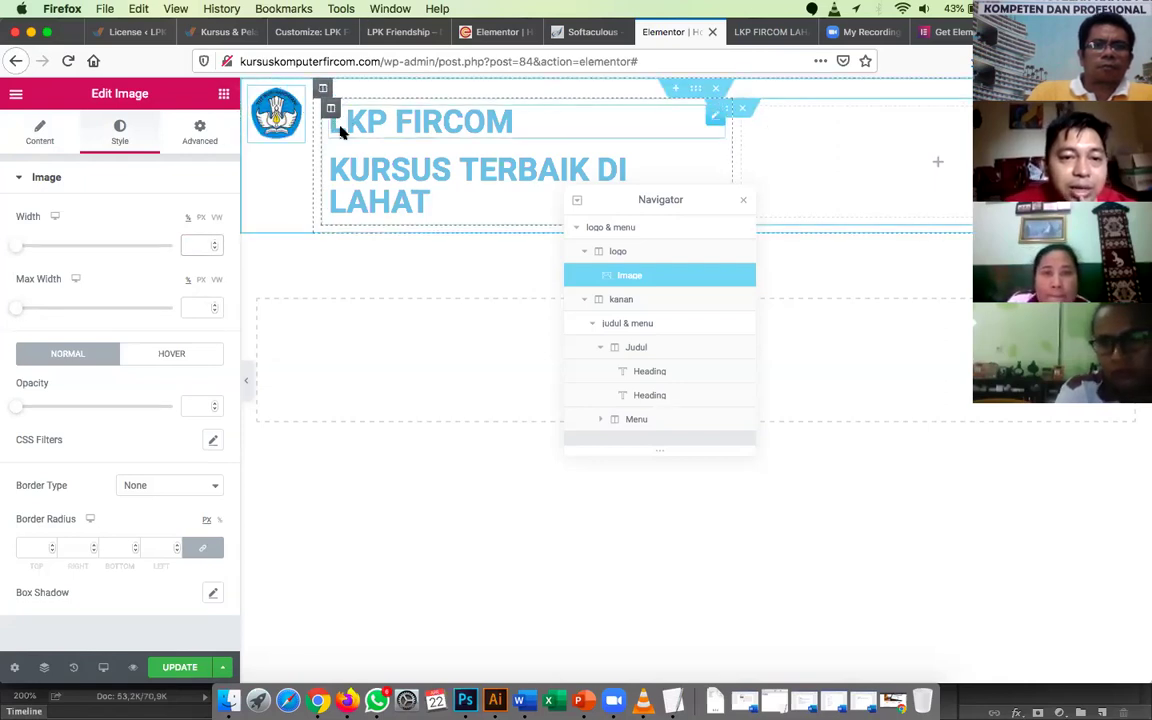
# - Set the 'Kursus Terbaik di Lahat' tagline's typography size to 13 px
pyautogui.doubleClick(367, 178)
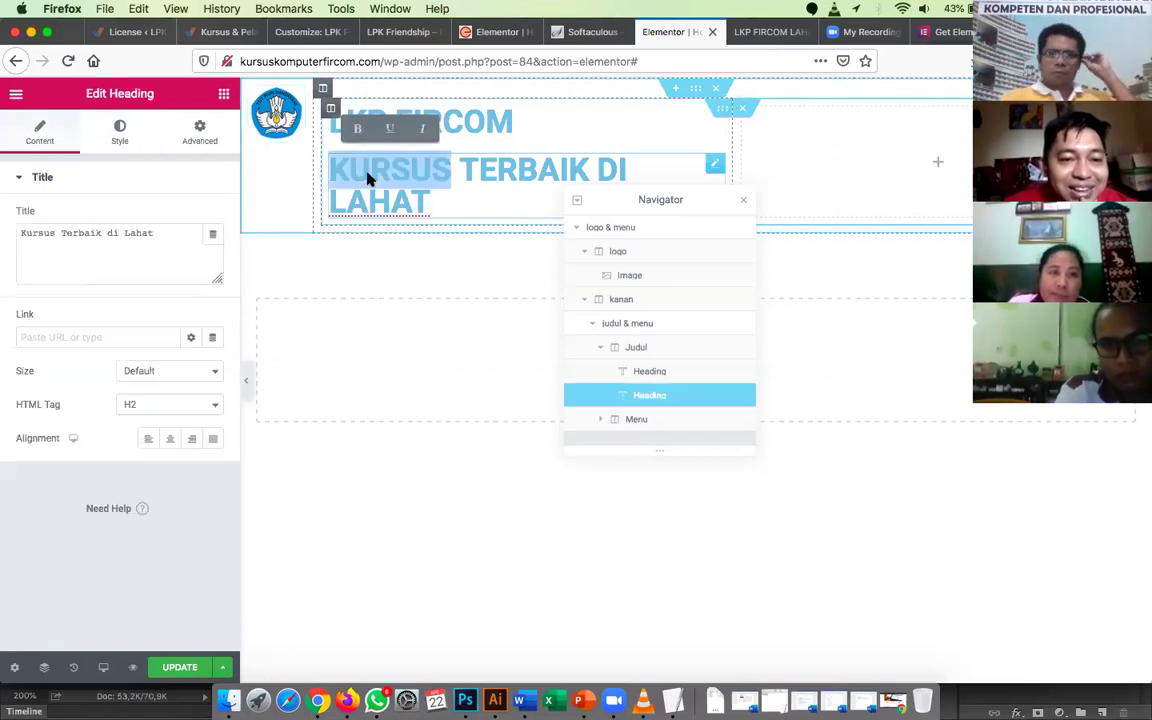
pyautogui.click(120, 131)
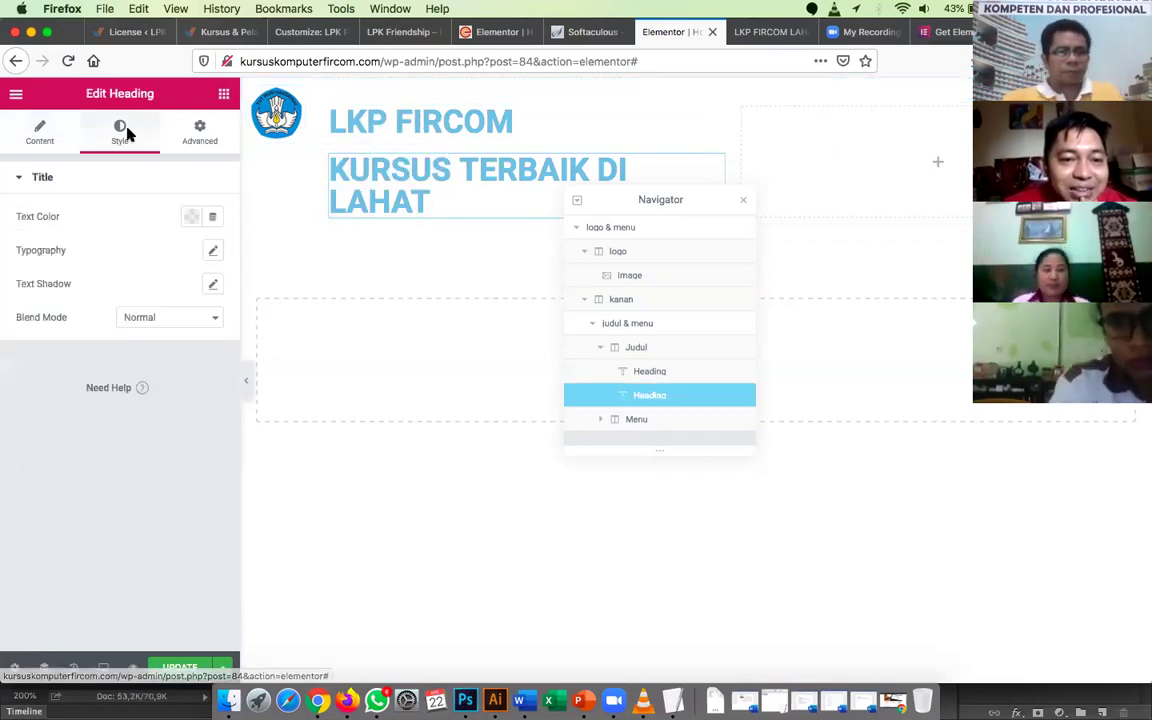
pyautogui.click(213, 250)
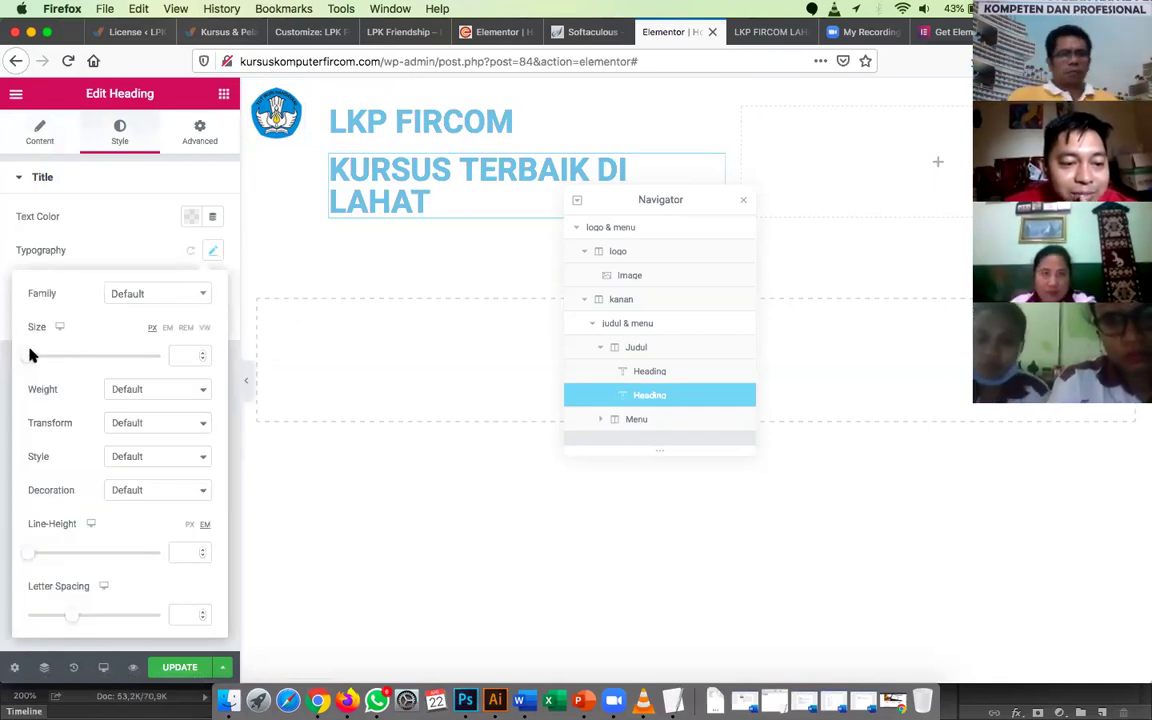
pyautogui.moveTo(31, 355); pyautogui.dragTo(37, 358)
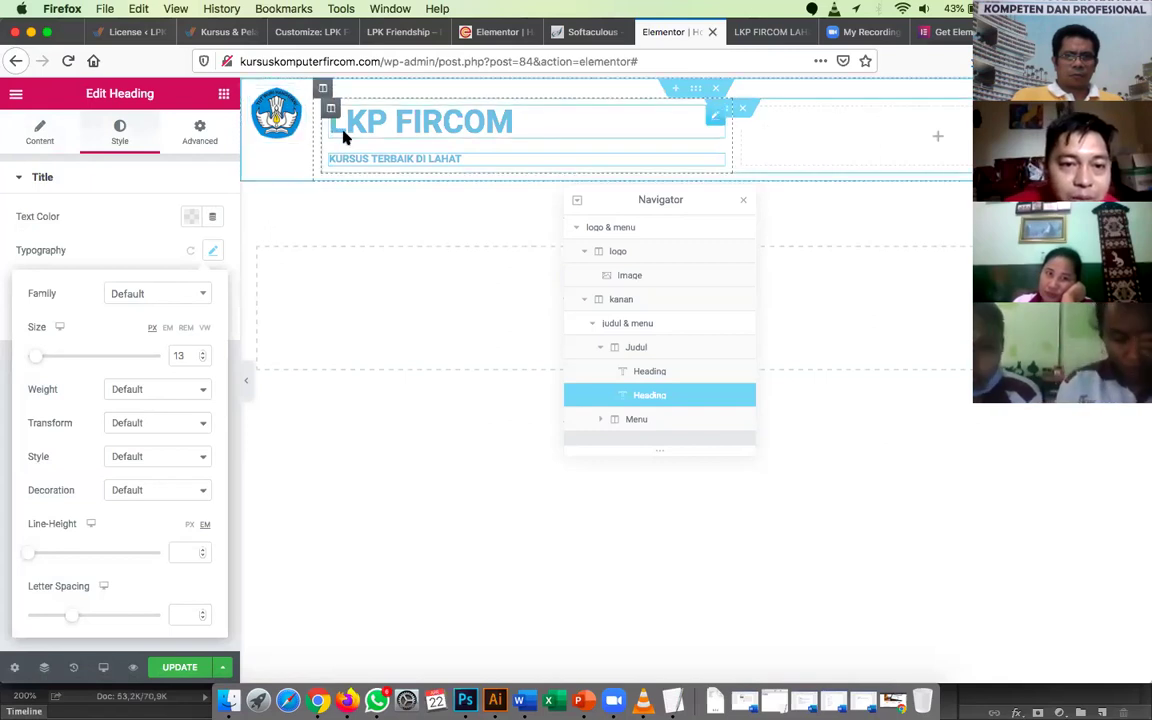
pyautogui.click(358, 165)
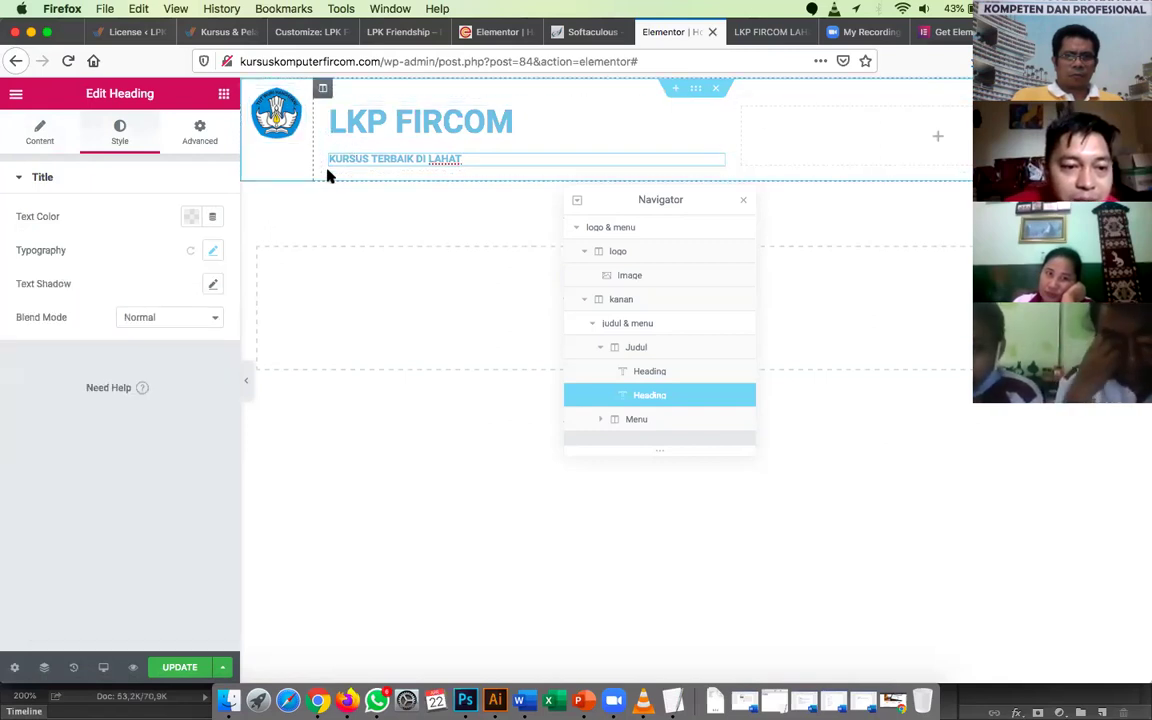
# - After trying red and orange shades, set the tagline text colour to dark blue #29537E
pyautogui.click(191, 216)
pyautogui.click(280, 305)
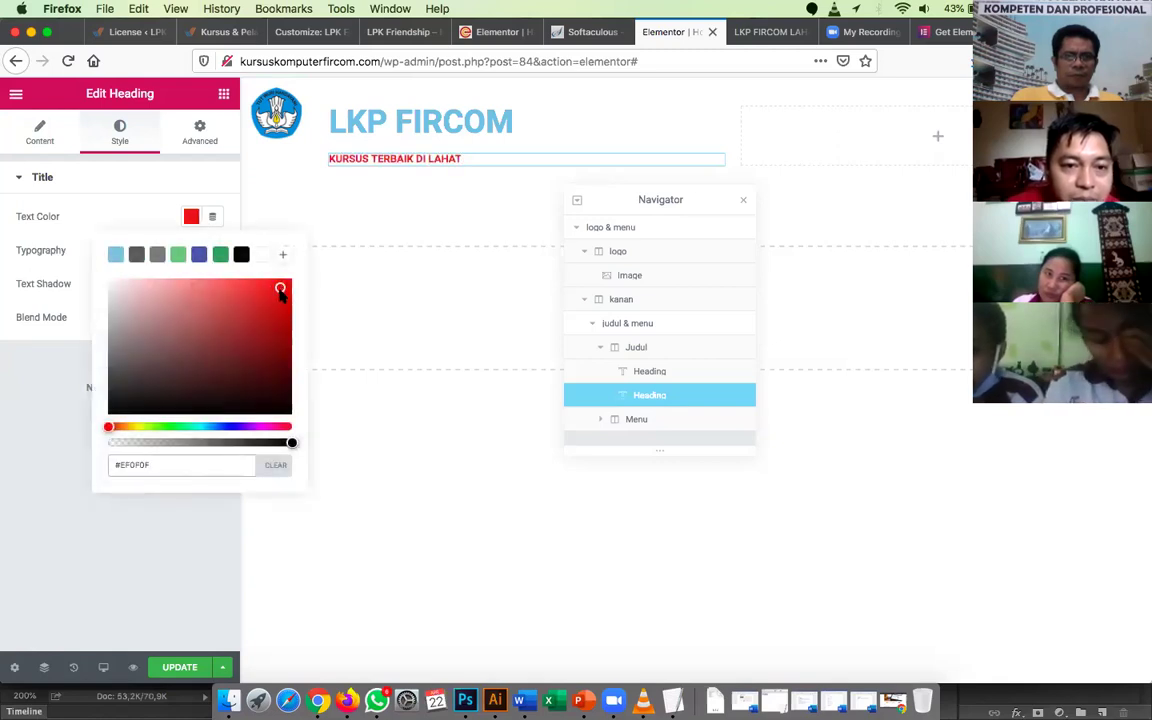
pyautogui.click(266, 322)
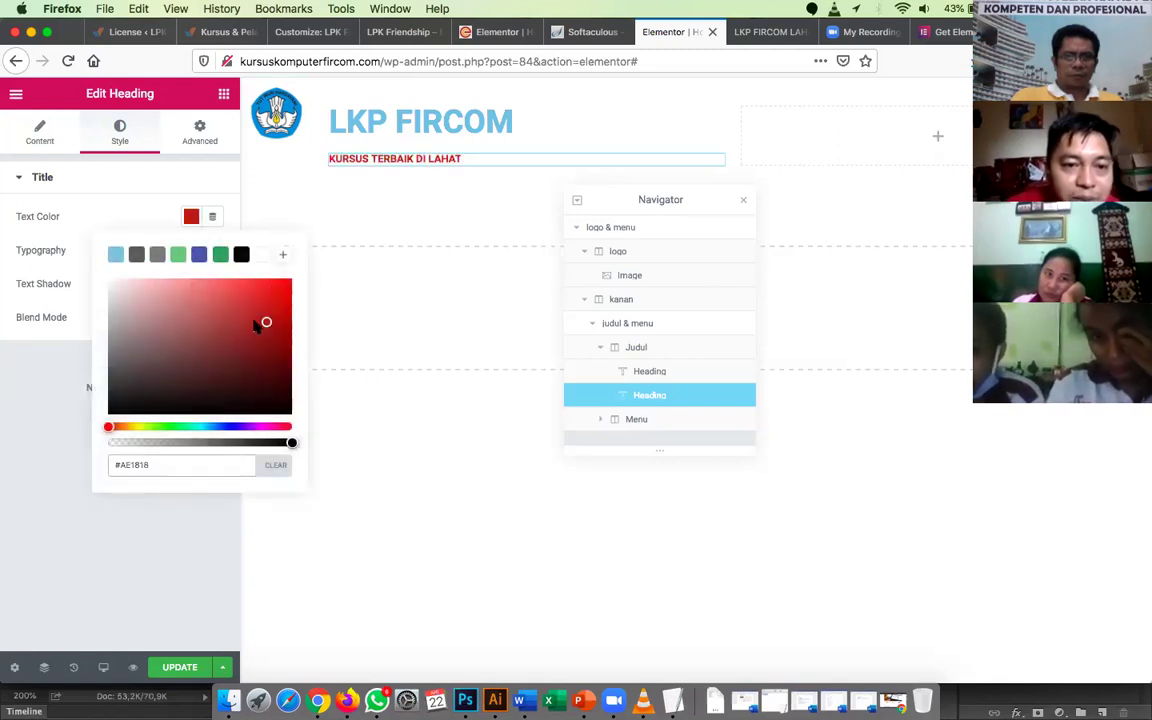
pyautogui.click(126, 427)
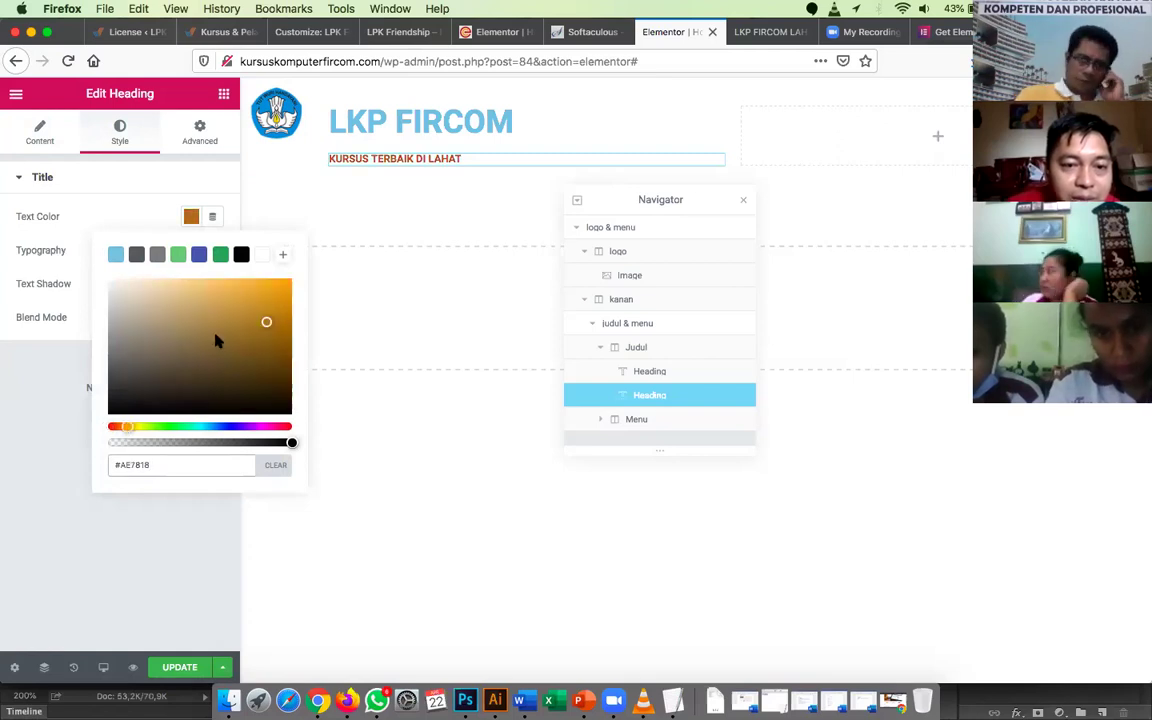
pyautogui.moveTo(117, 428); pyautogui.dragTo(112, 428)
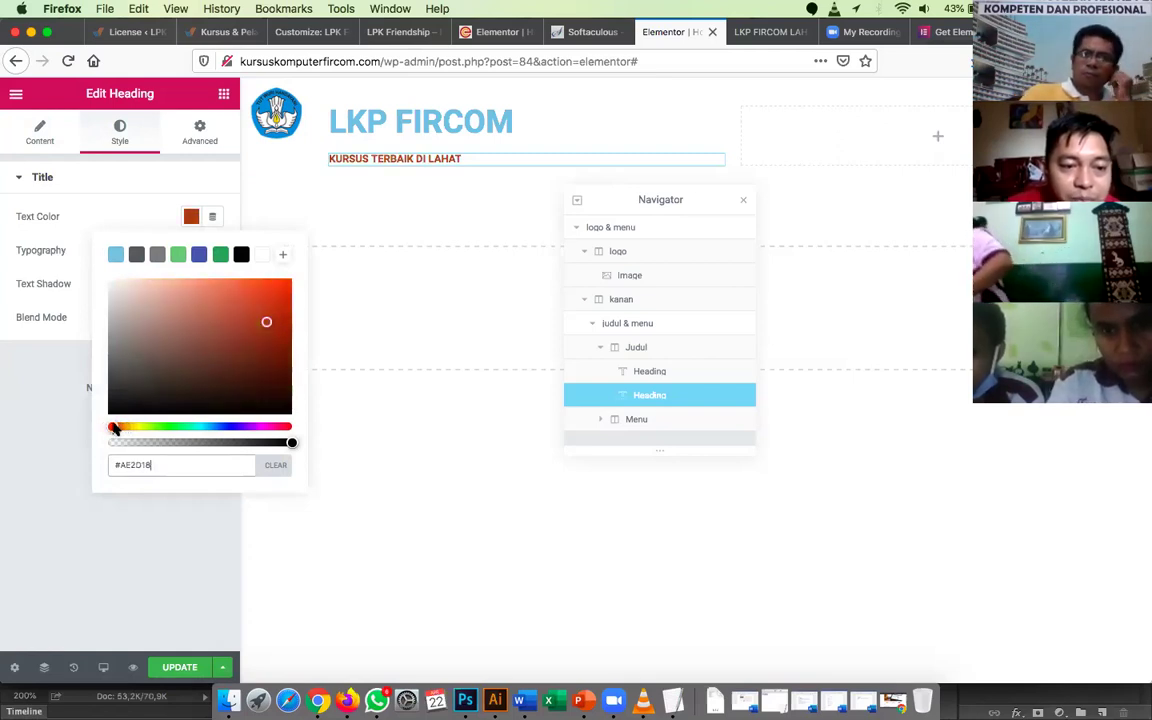
pyautogui.click(227, 427)
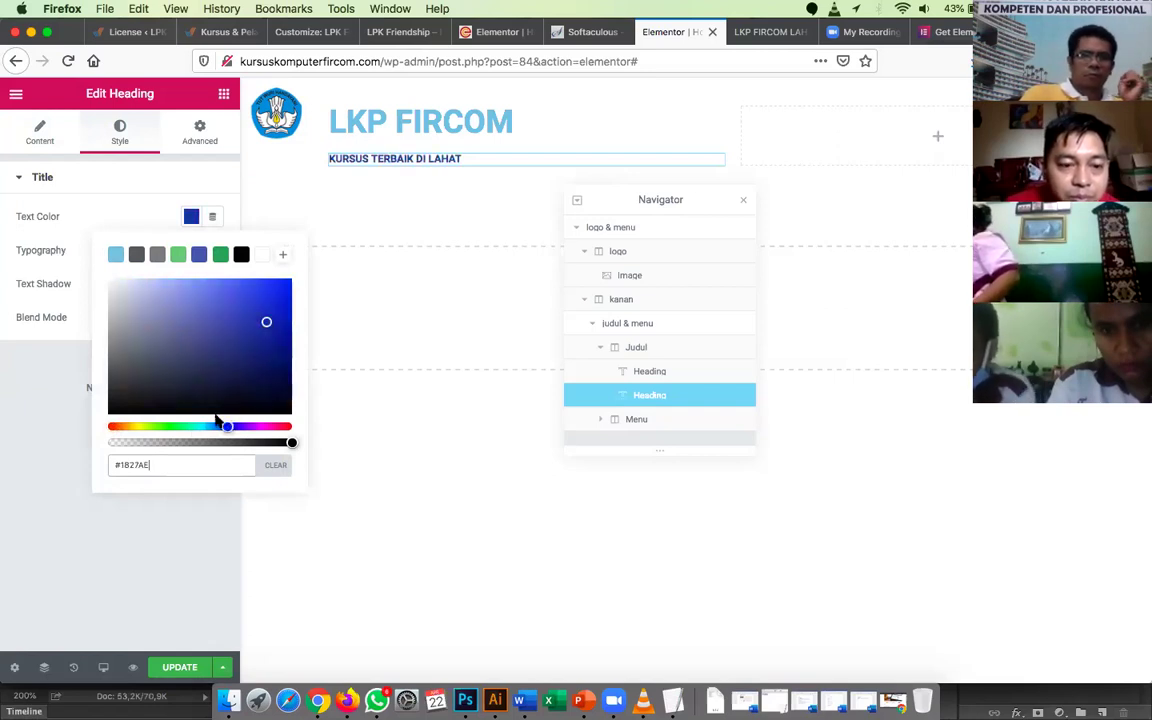
pyautogui.click(215, 427)
pyautogui.click(272, 347)
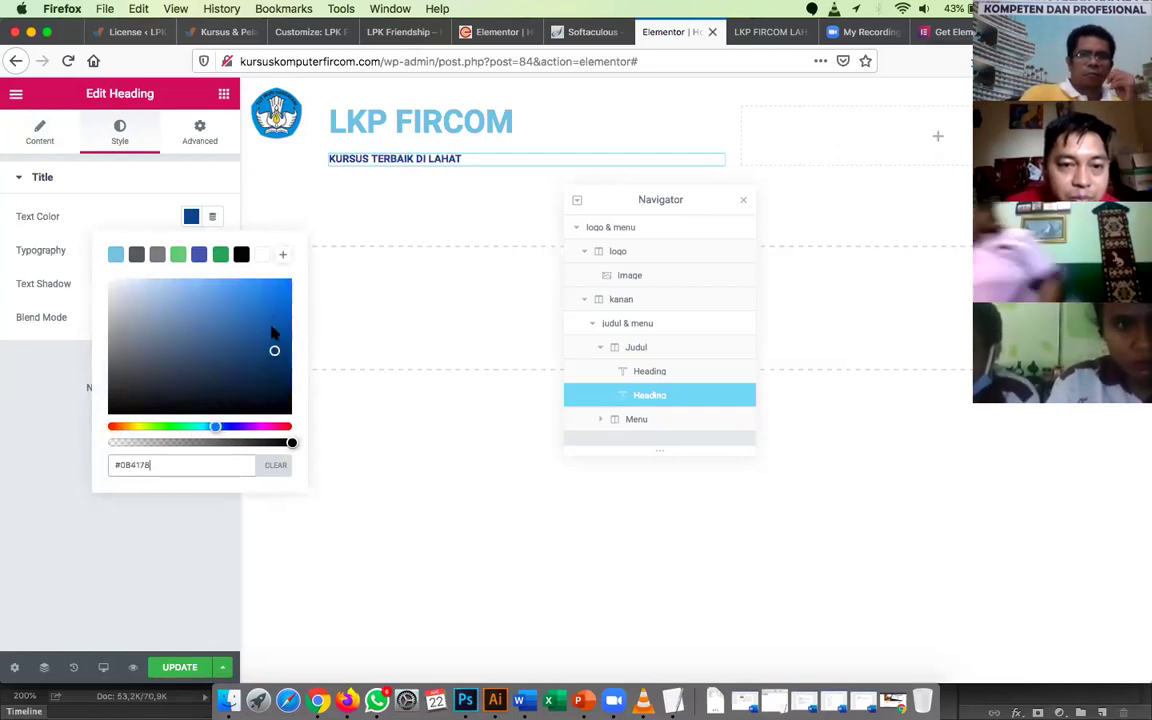
pyautogui.click(232, 348)
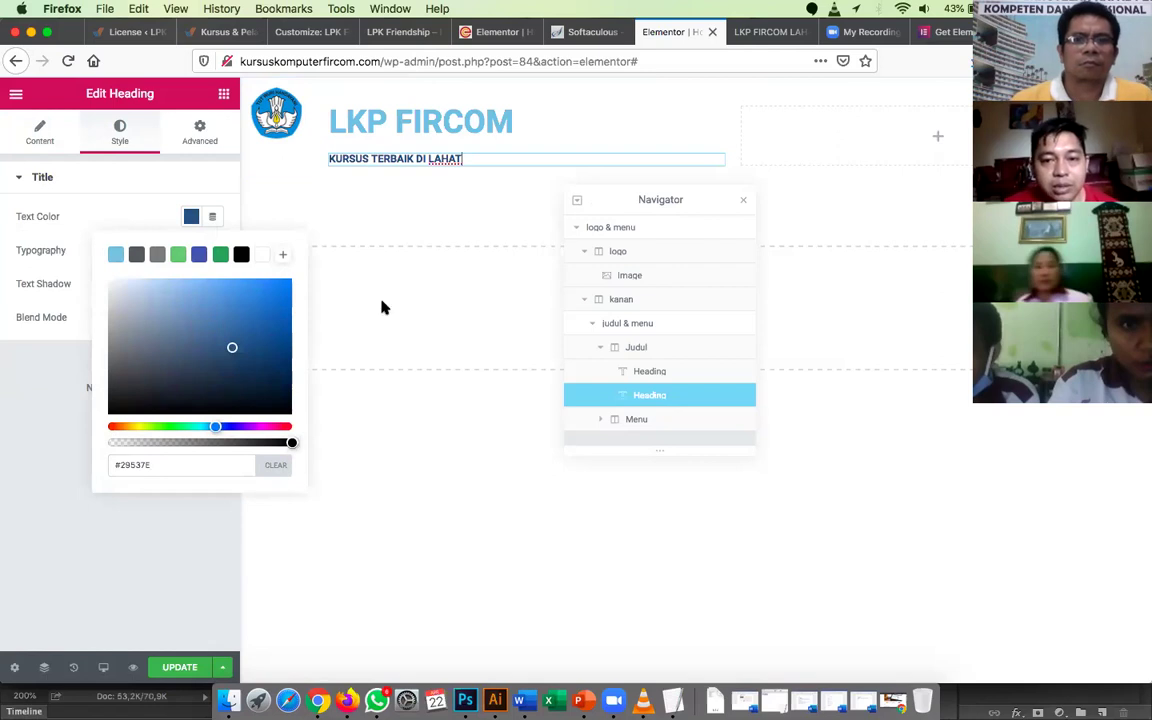
pyautogui.click(416, 158)
# - Delete the stray empty line below the tagline text
pyautogui.press('Return')
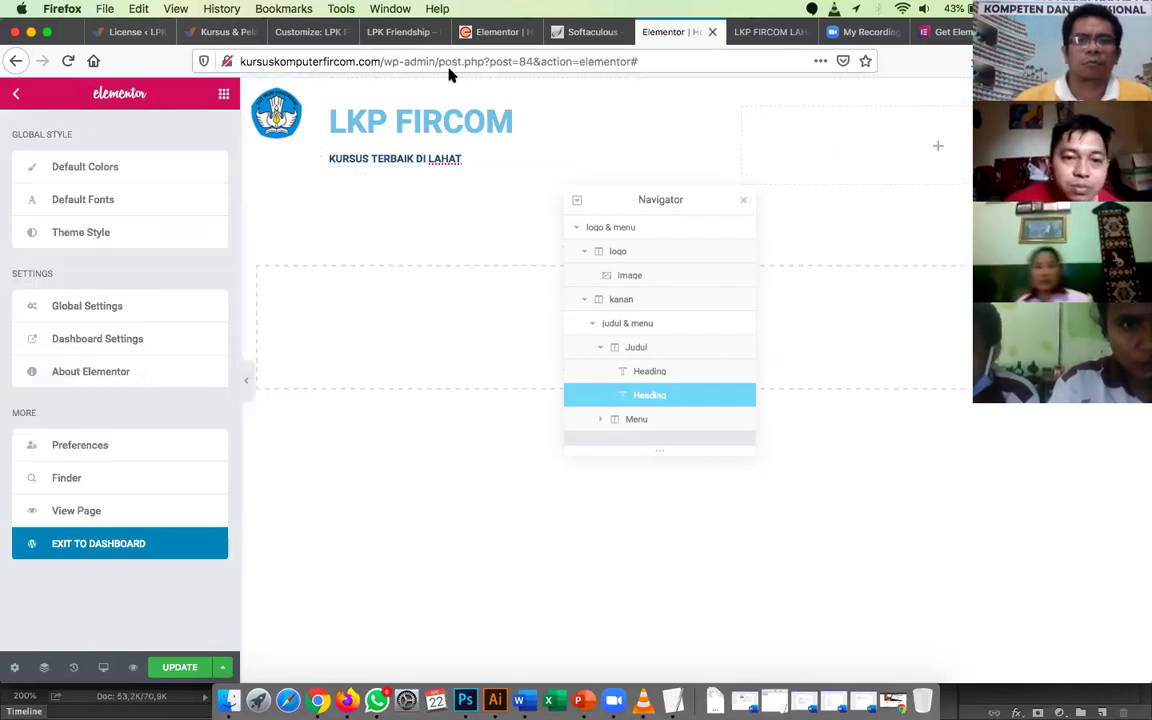
pyautogui.click(709, 167)
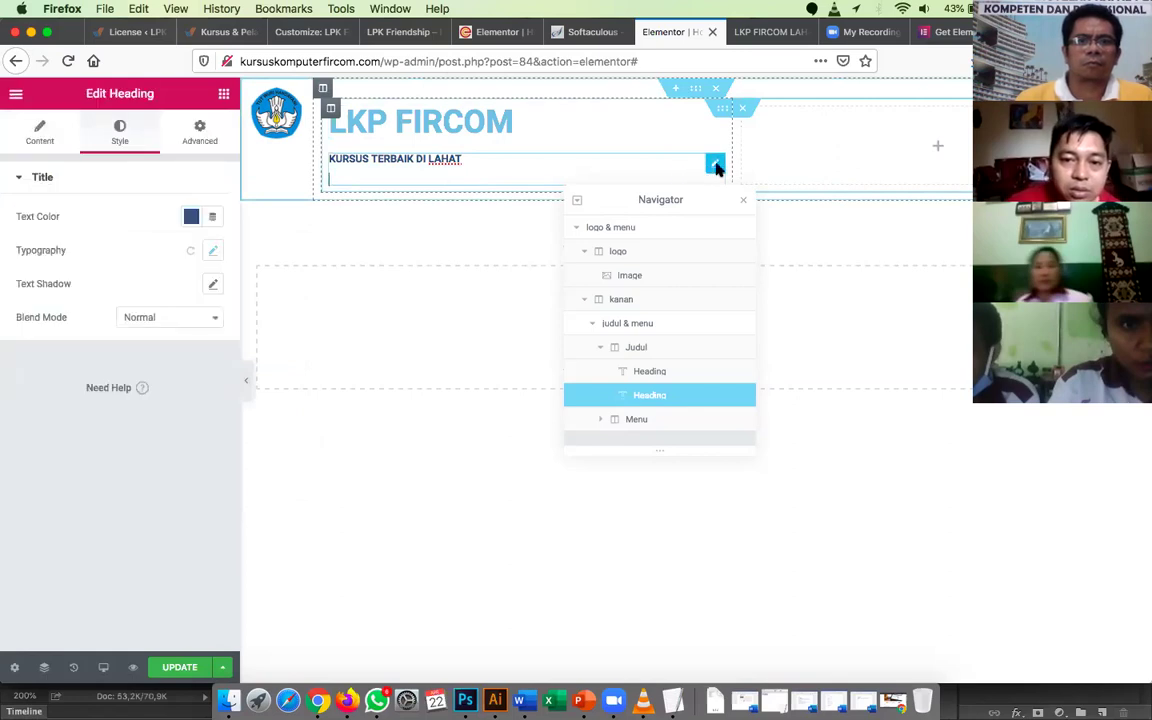
pyautogui.click(336, 178)
pyautogui.press('BackSpace')
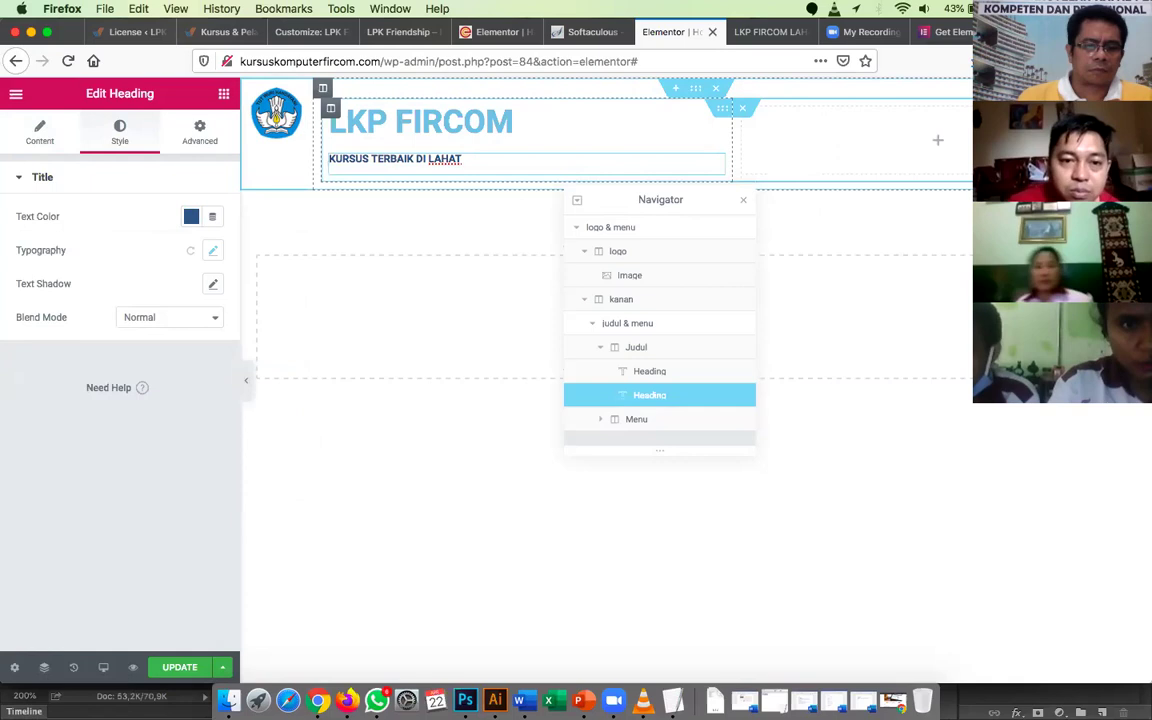
pyautogui.press('BackSpace')
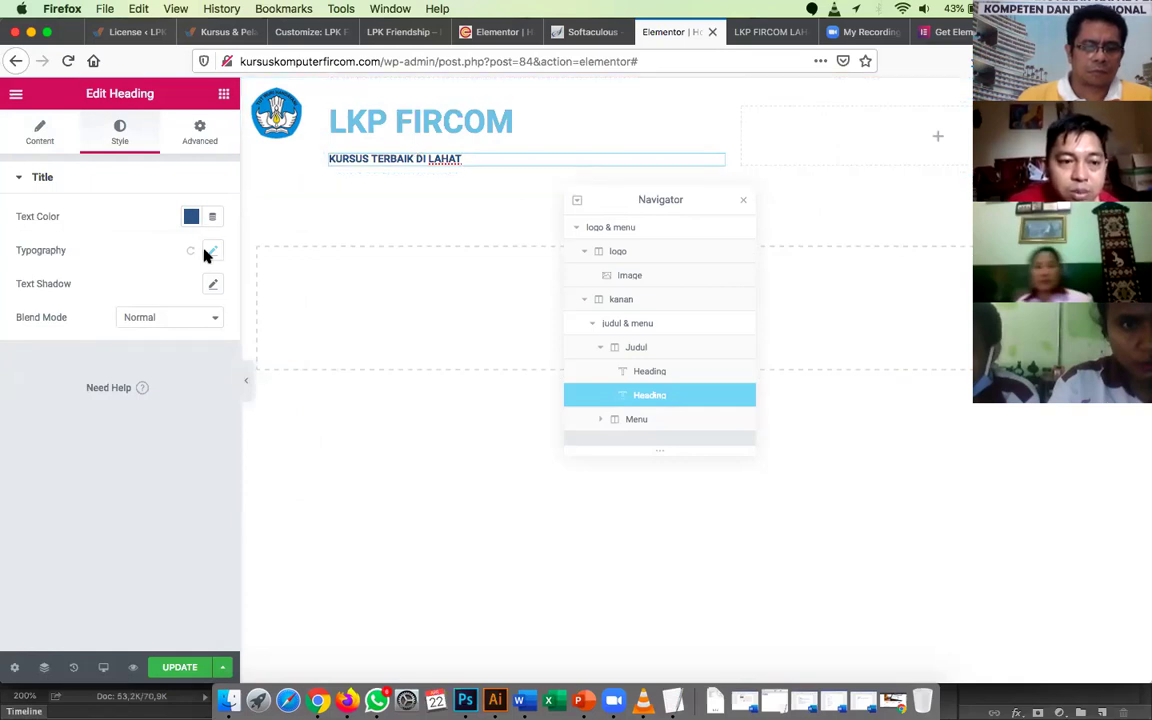
# - Review the tagline's text decoration and font style options, leaving both at Default
pyautogui.click(213, 252)
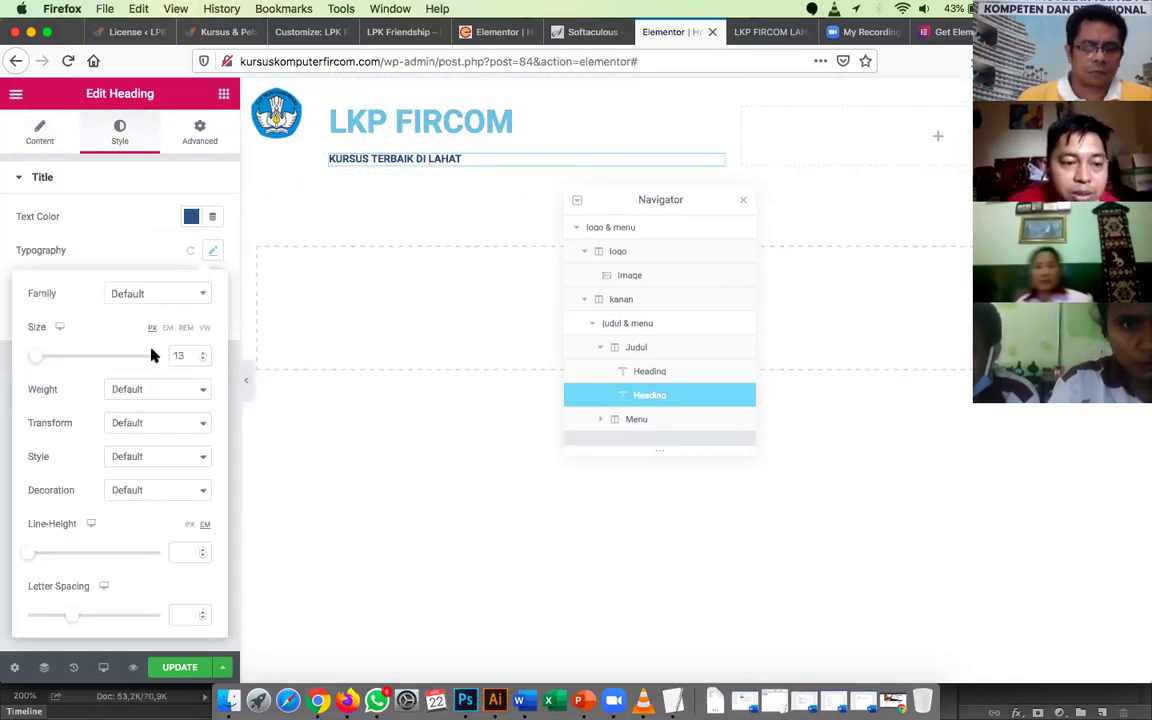
pyautogui.click(198, 489)
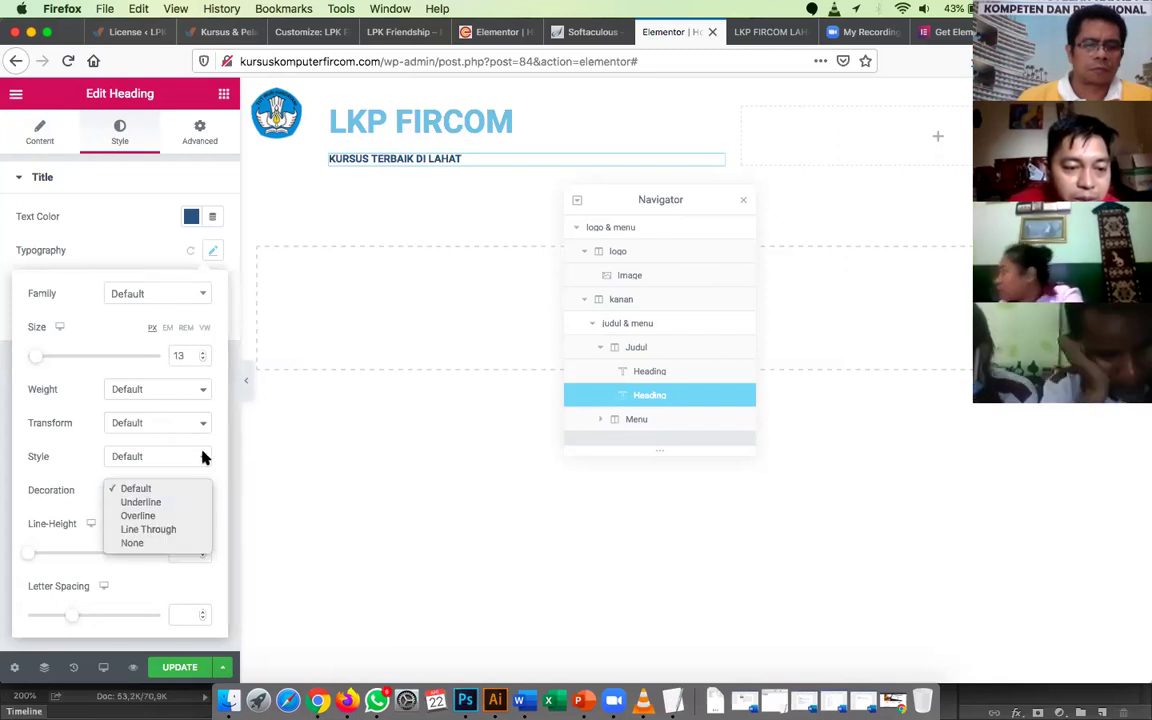
pyautogui.click(203, 457)
pyautogui.click(203, 457)
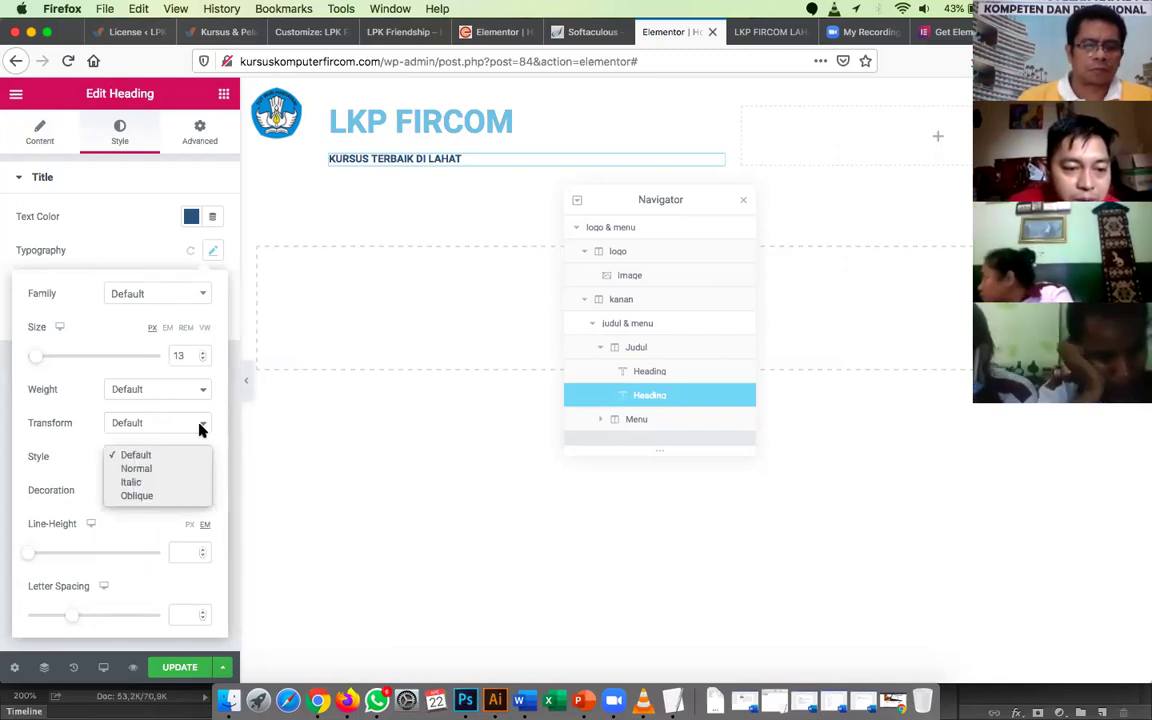
pyautogui.click(203, 418)
# - Set the tagline's Transform to Normal after trying Capitalize and Uppercase
pyautogui.click(203, 418)
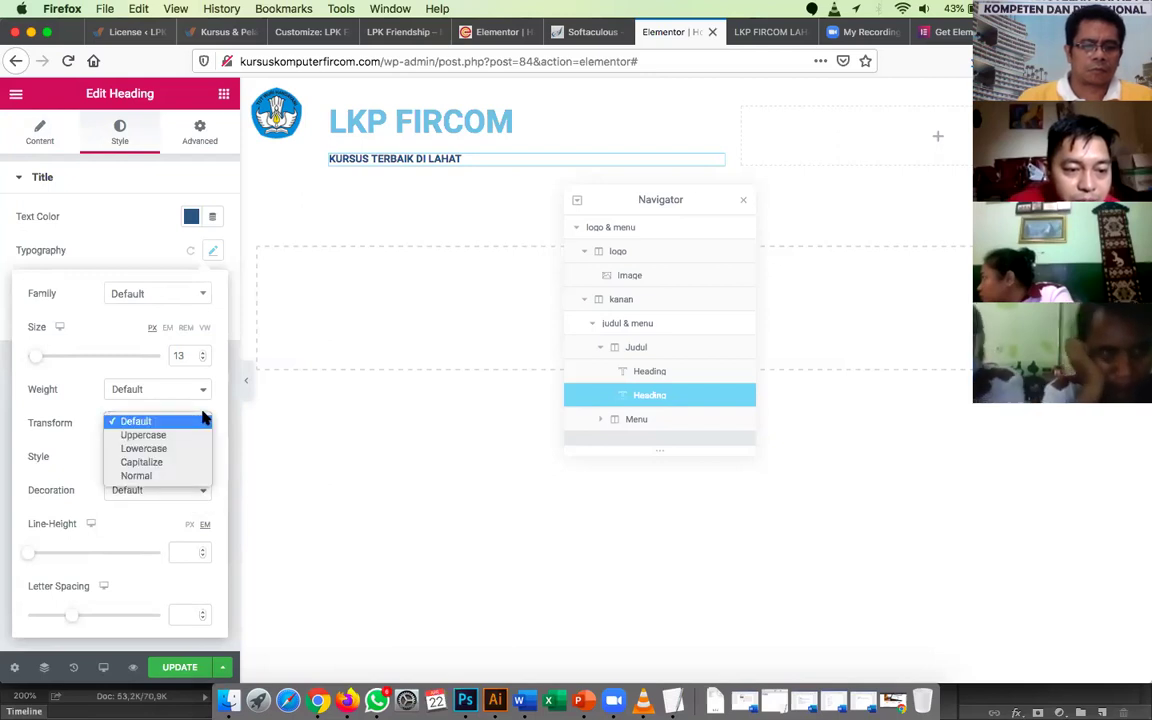
pyautogui.click(172, 476)
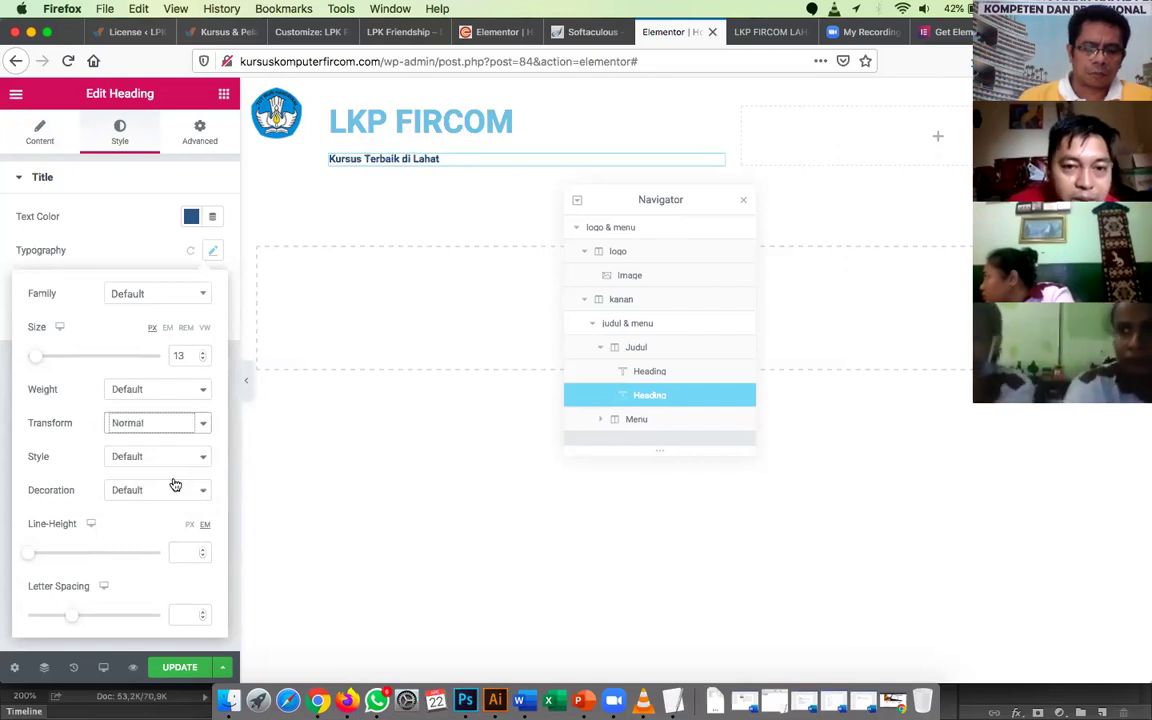
pyautogui.click(184, 421)
pyautogui.click(182, 407)
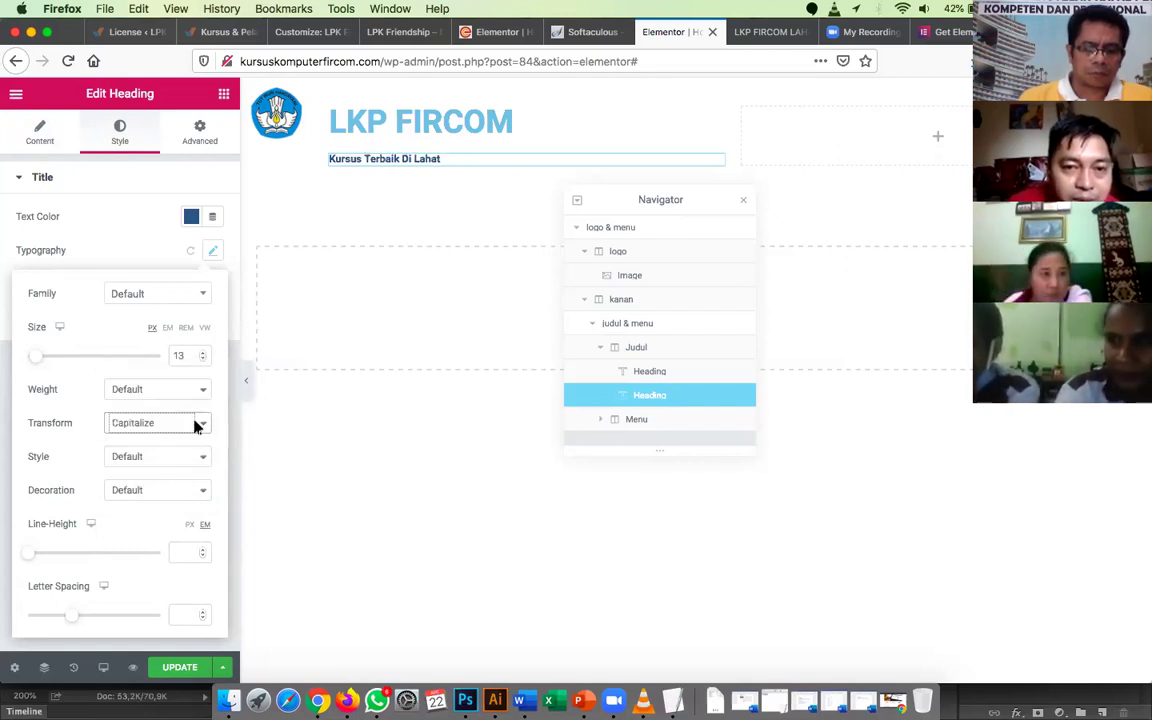
pyautogui.click(198, 426)
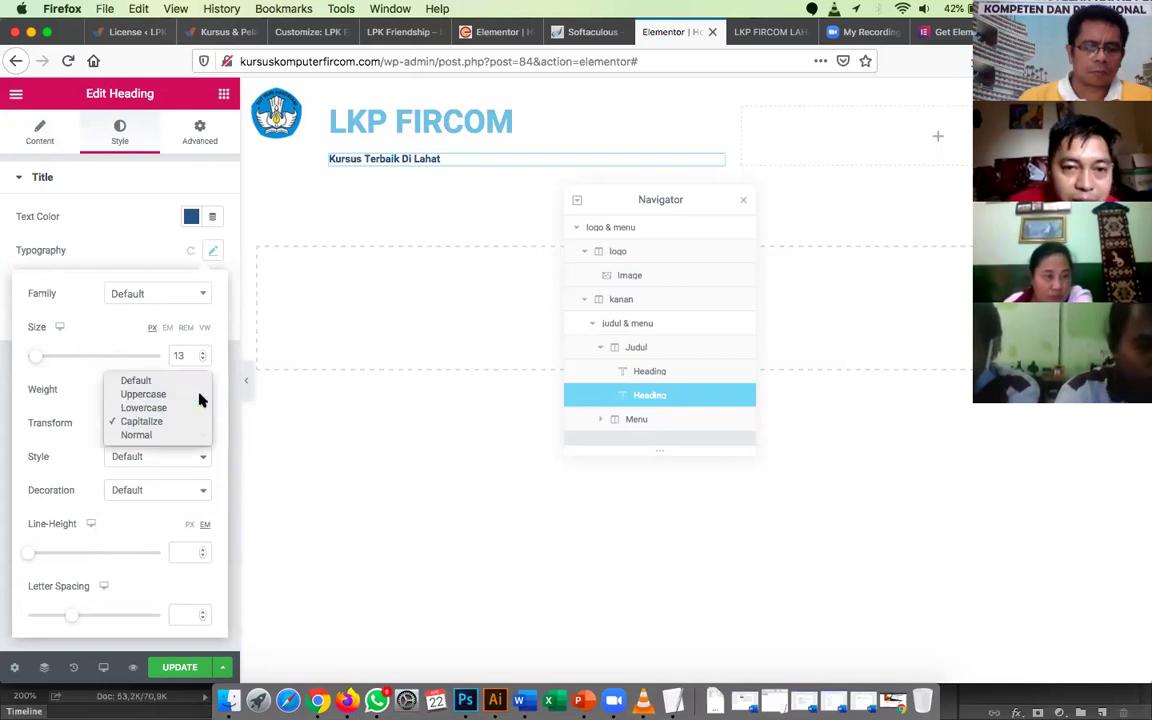
pyautogui.click(200, 395)
pyautogui.click(204, 421)
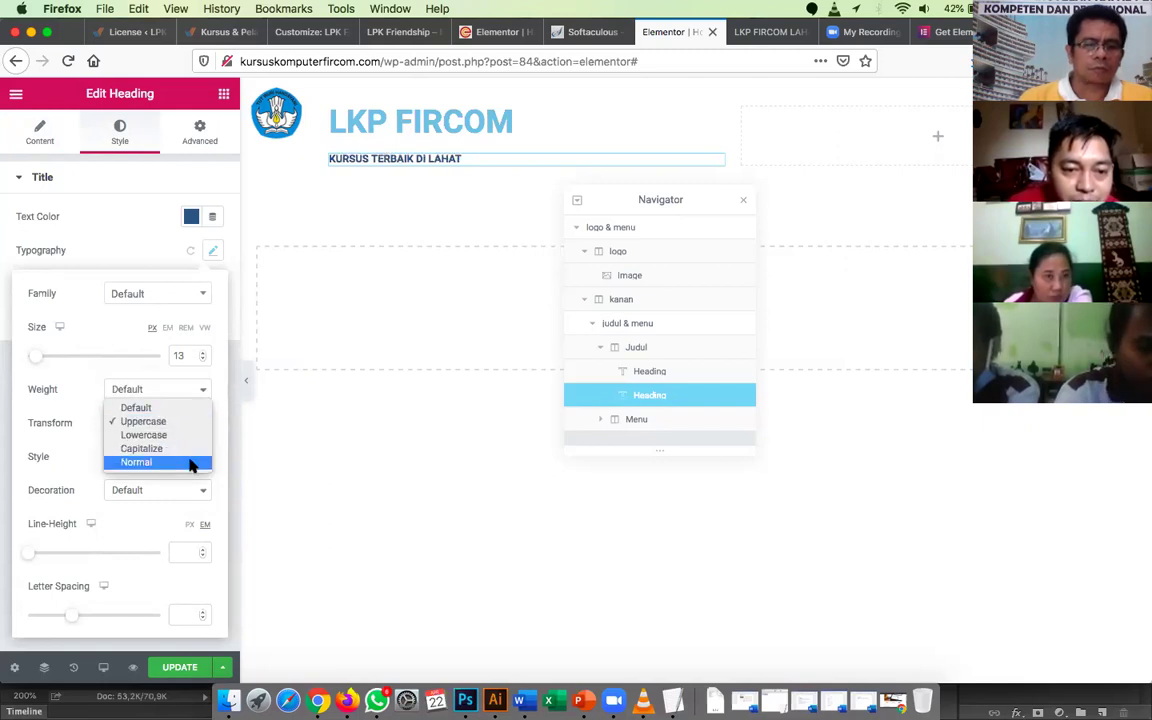
pyautogui.click(192, 464)
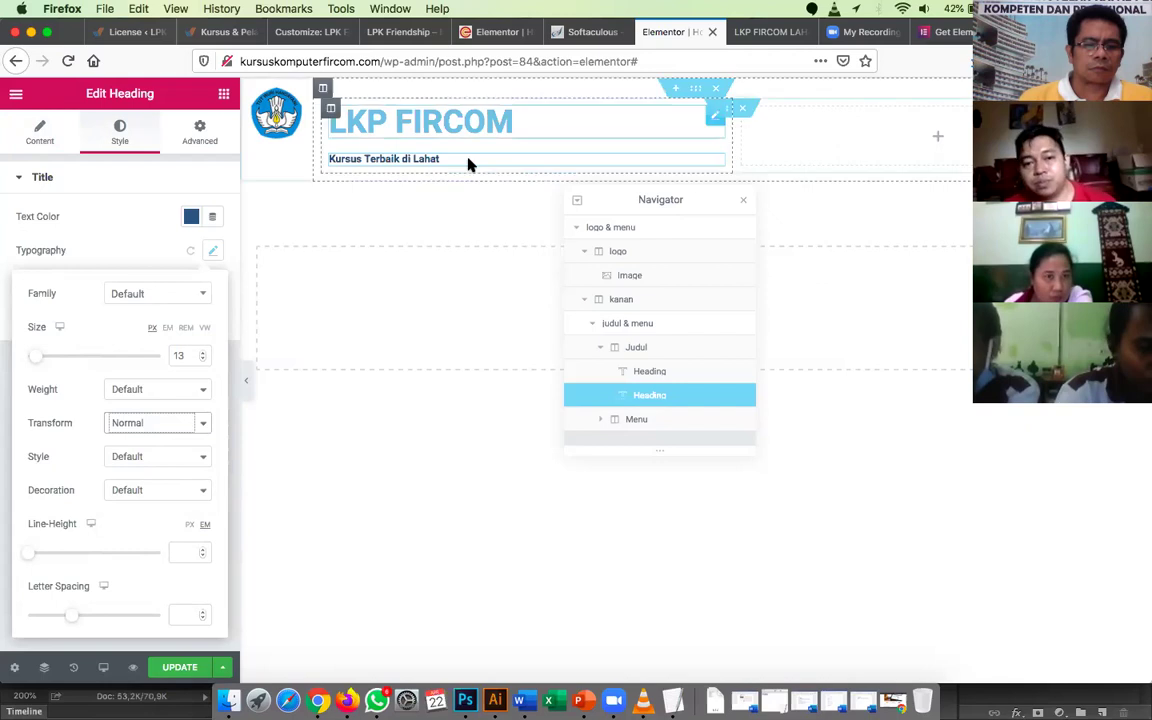
# - Make the tagline the light-blue preset #6EC1E4, save with UPDATE, and view the live site
pyautogui.click(193, 218)
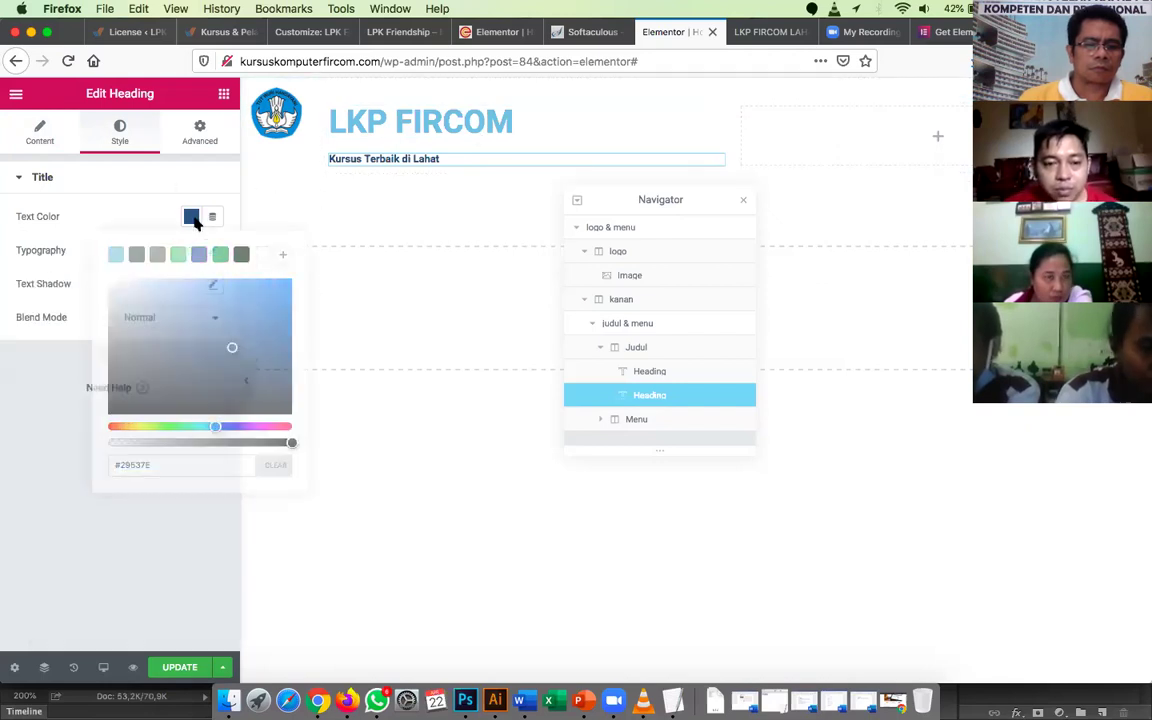
pyautogui.click(201, 229)
pyautogui.click(191, 218)
pyautogui.click(257, 298)
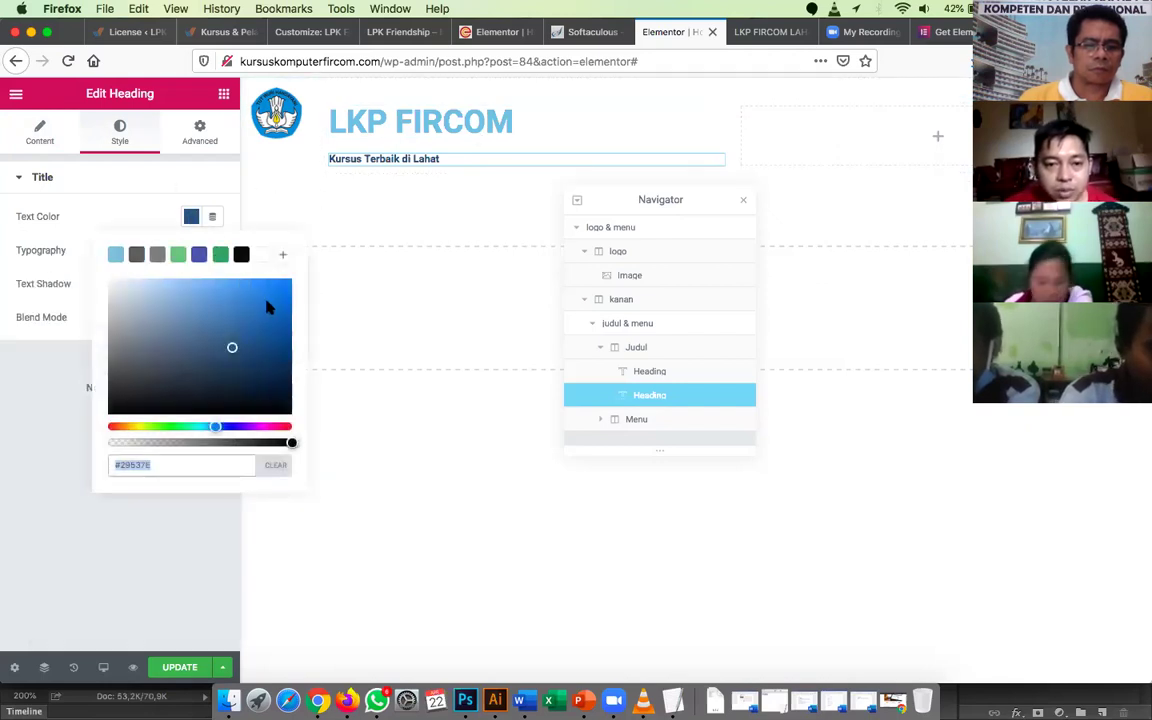
pyautogui.click(116, 254)
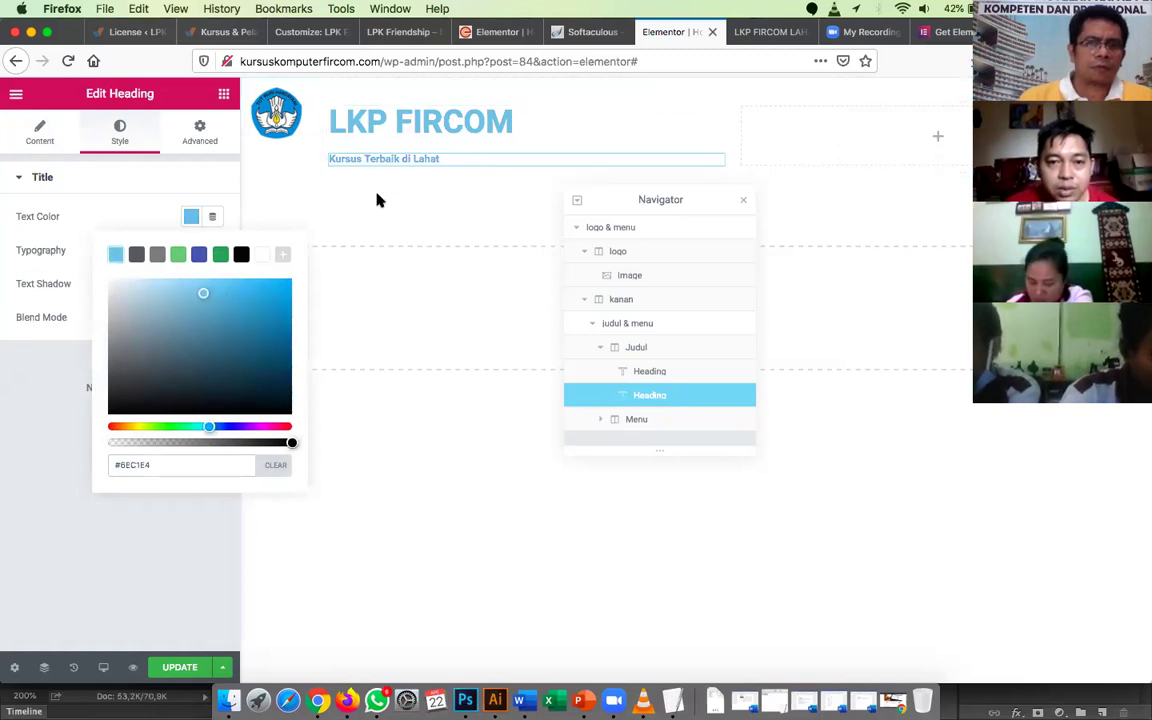
pyautogui.click(177, 668)
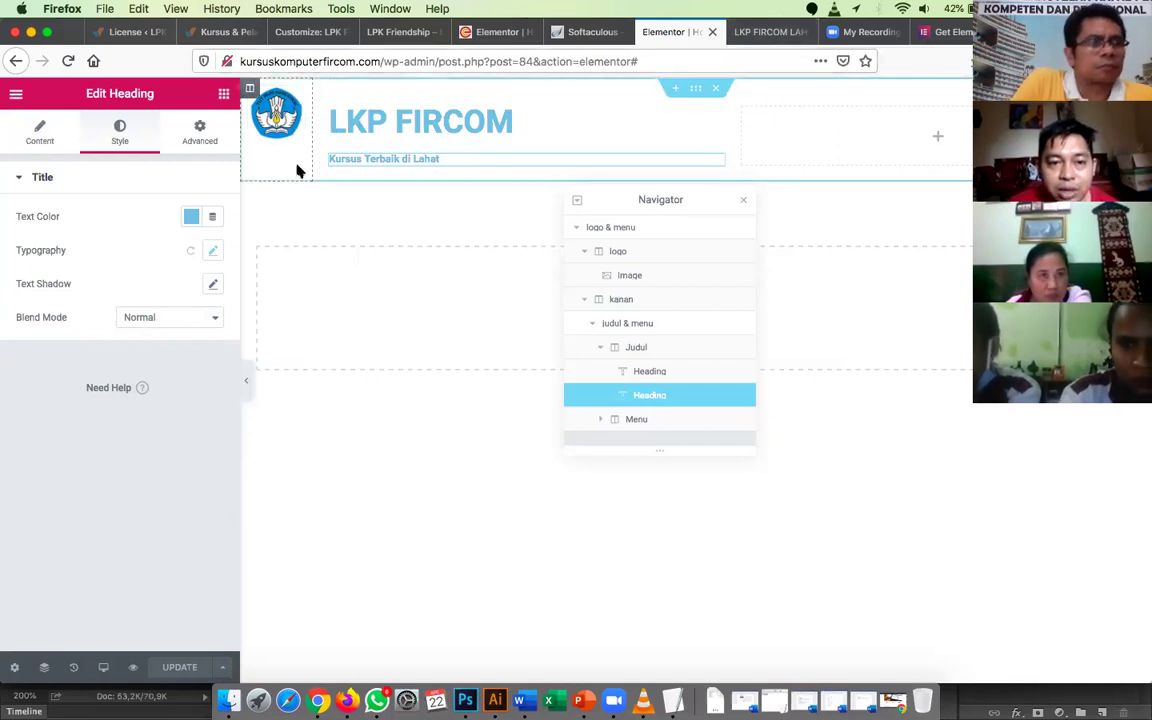
pyautogui.click(747, 33)
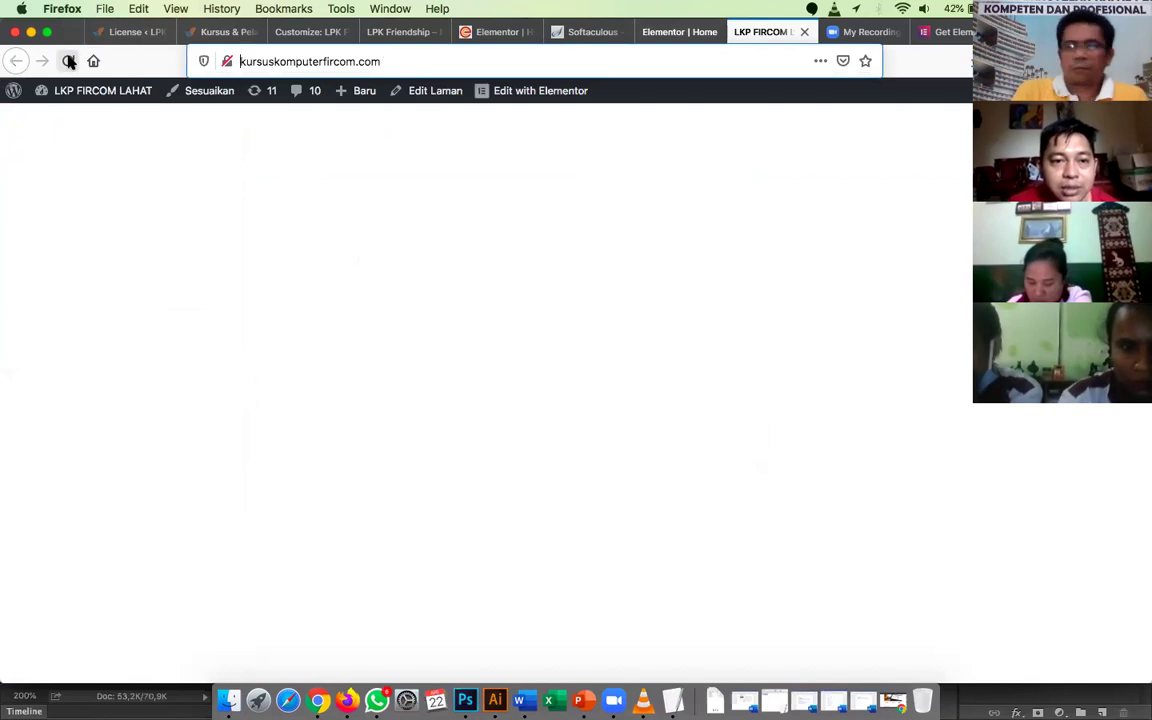
pyautogui.click(69, 61)
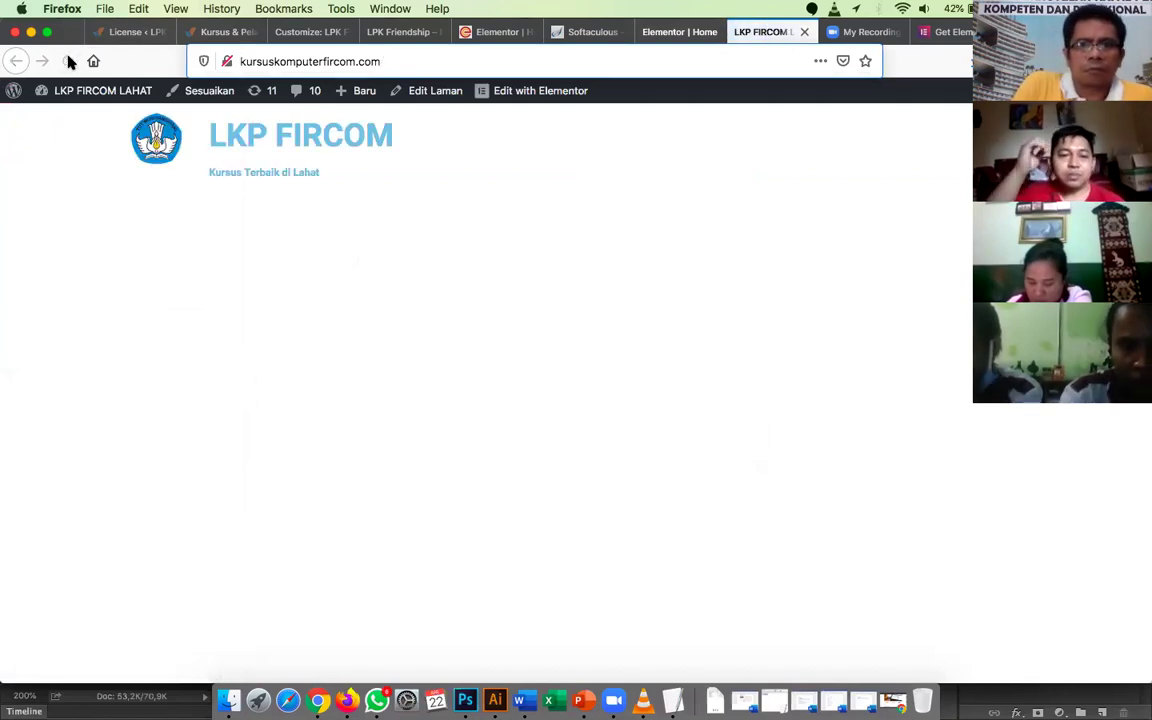
pyautogui.click(69, 61)
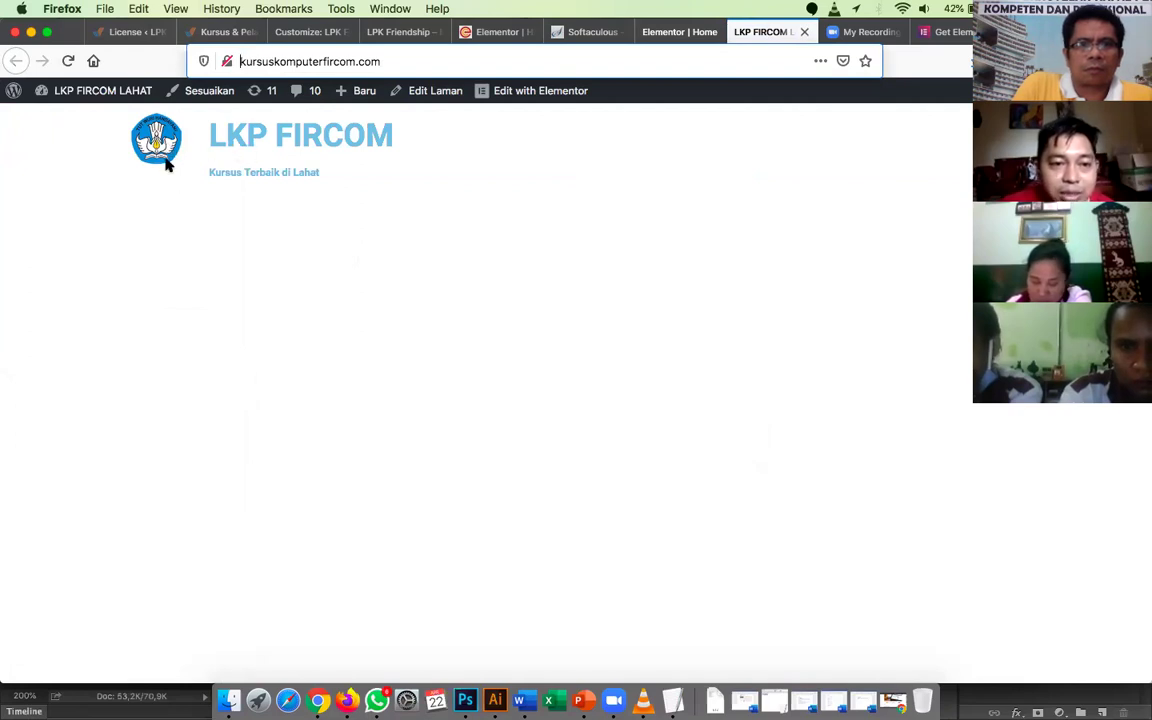
pyautogui.click(660, 32)
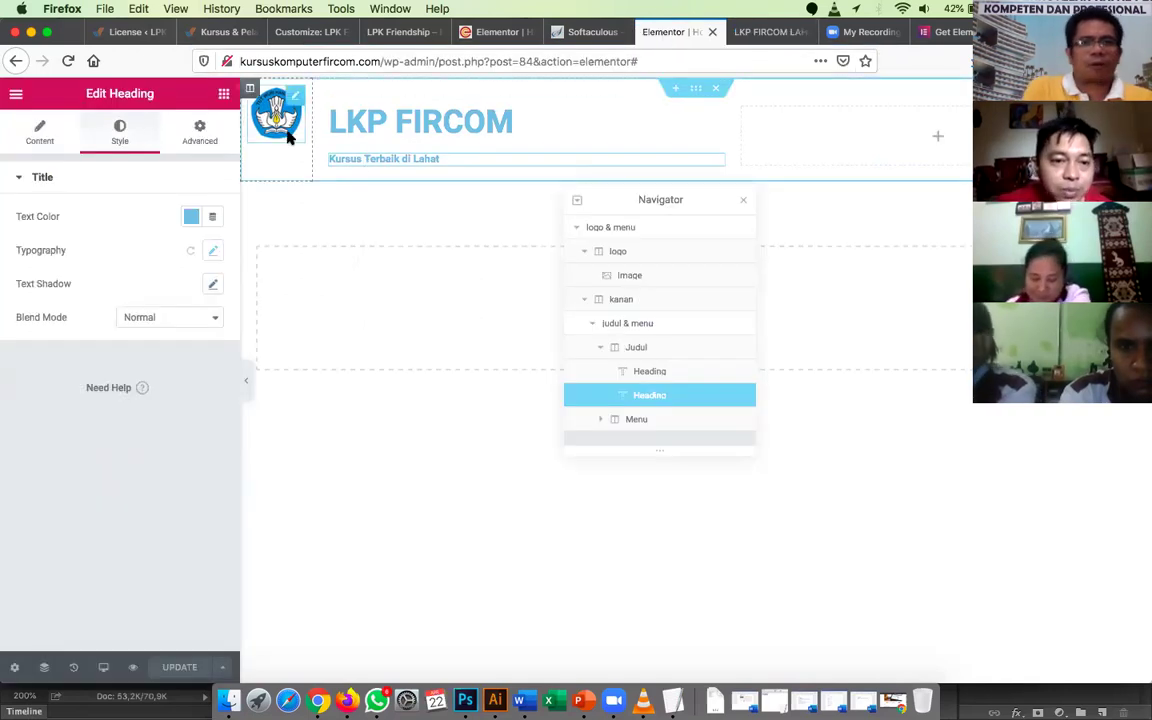
# - Set the logo column's Vertical Align to Middle, then select the tagline heading
pyautogui.click(288, 137)
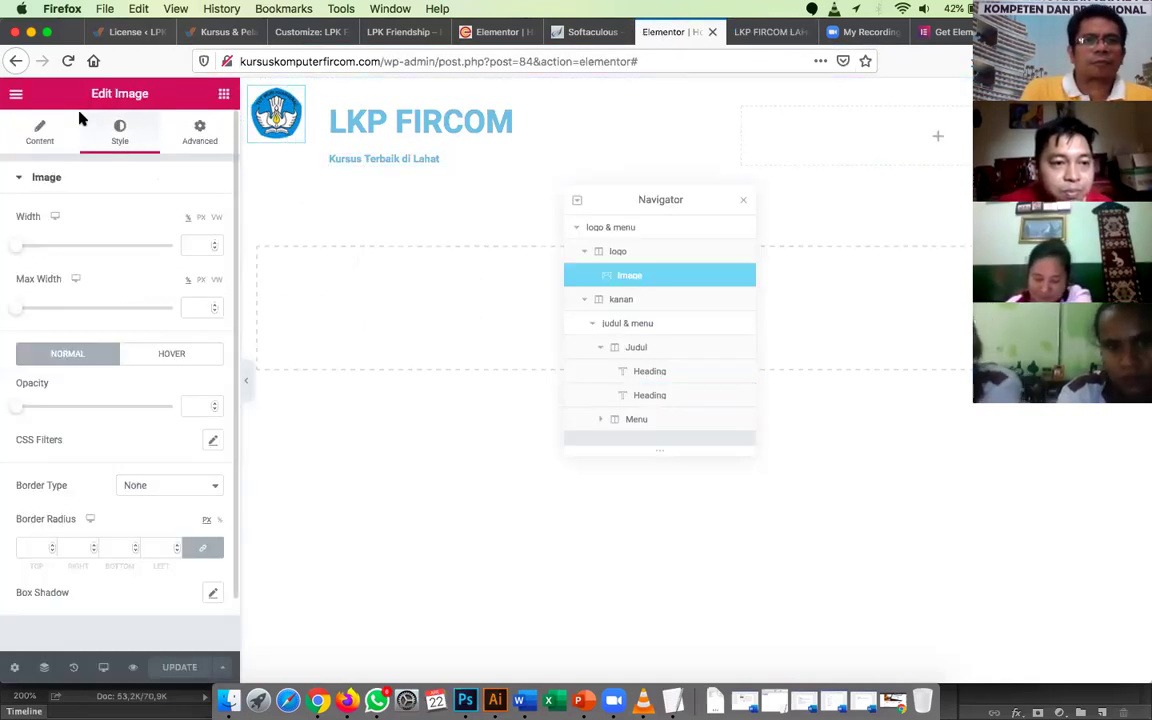
pyautogui.click(42, 129)
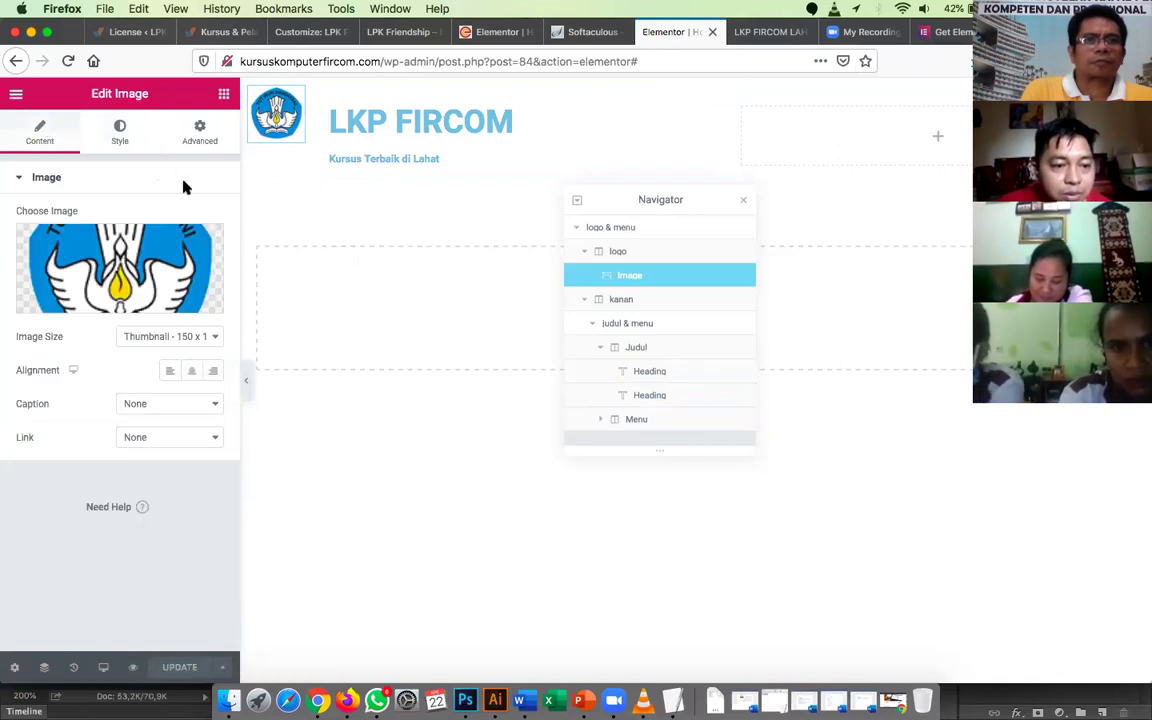
pyautogui.click(627, 259)
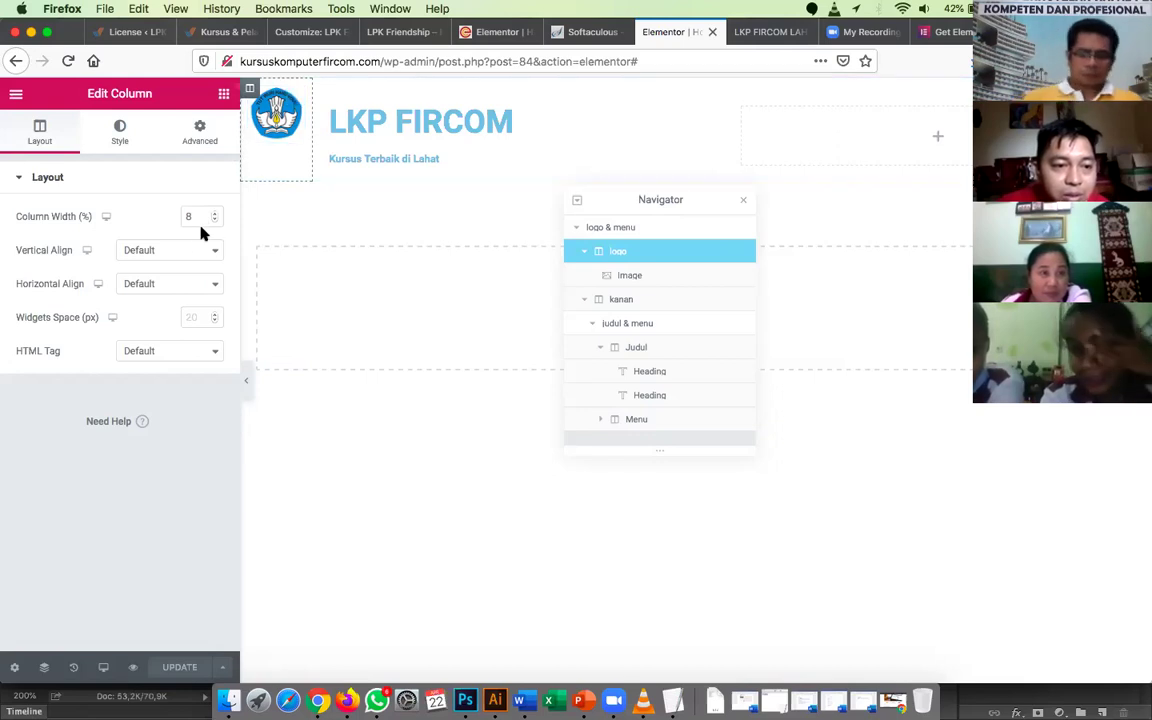
pyautogui.click(198, 256)
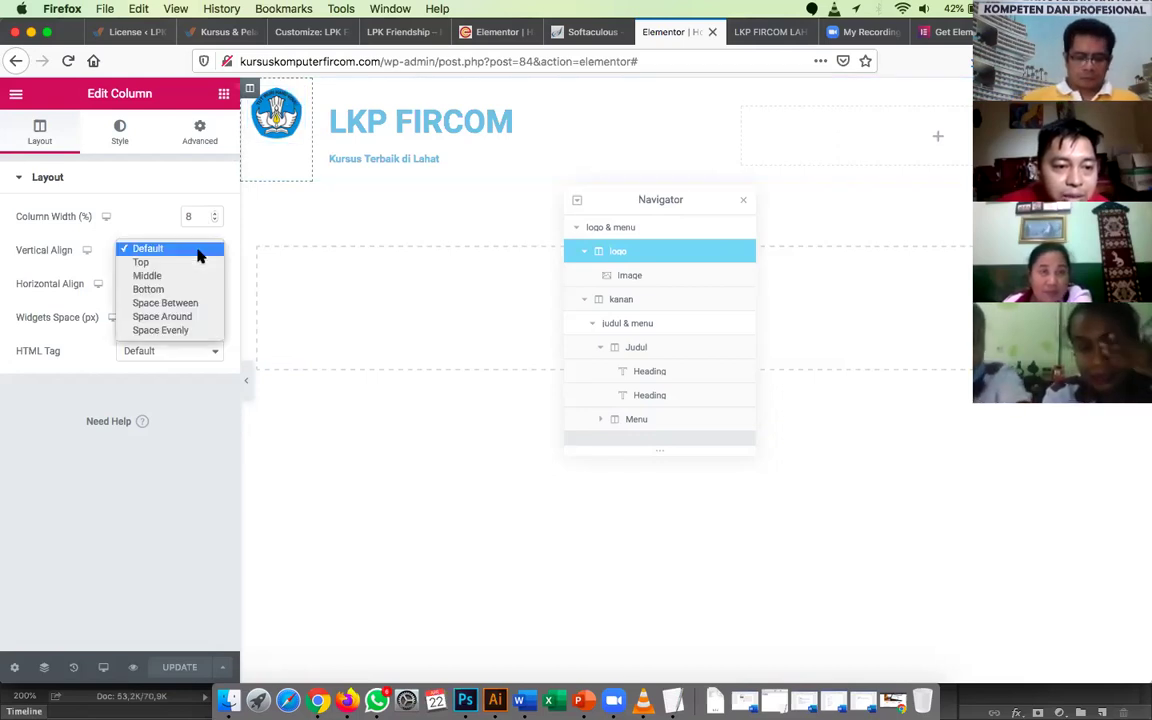
pyautogui.click(197, 280)
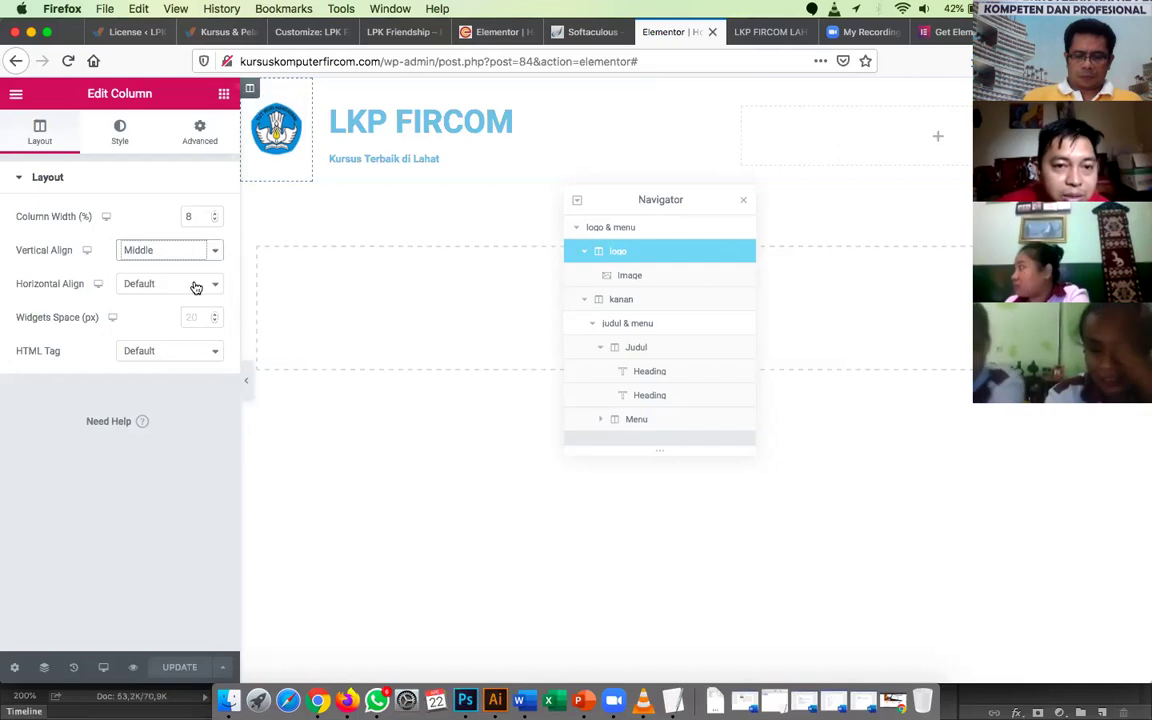
pyautogui.click(196, 257)
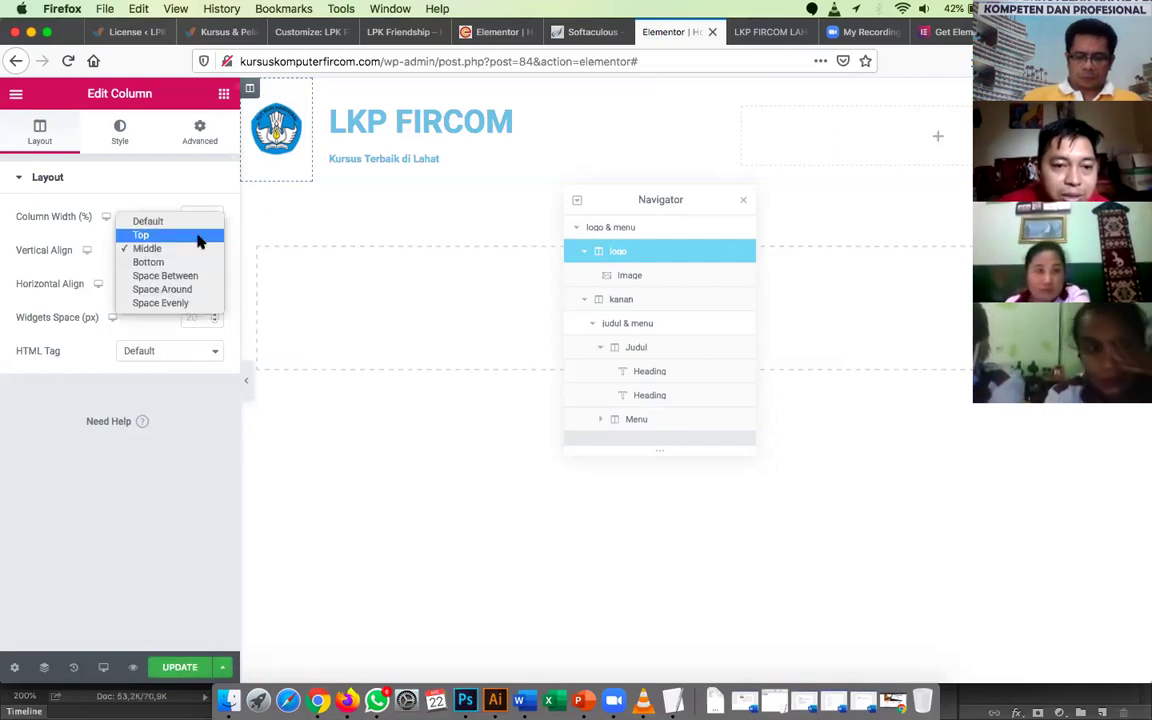
pyautogui.click(199, 236)
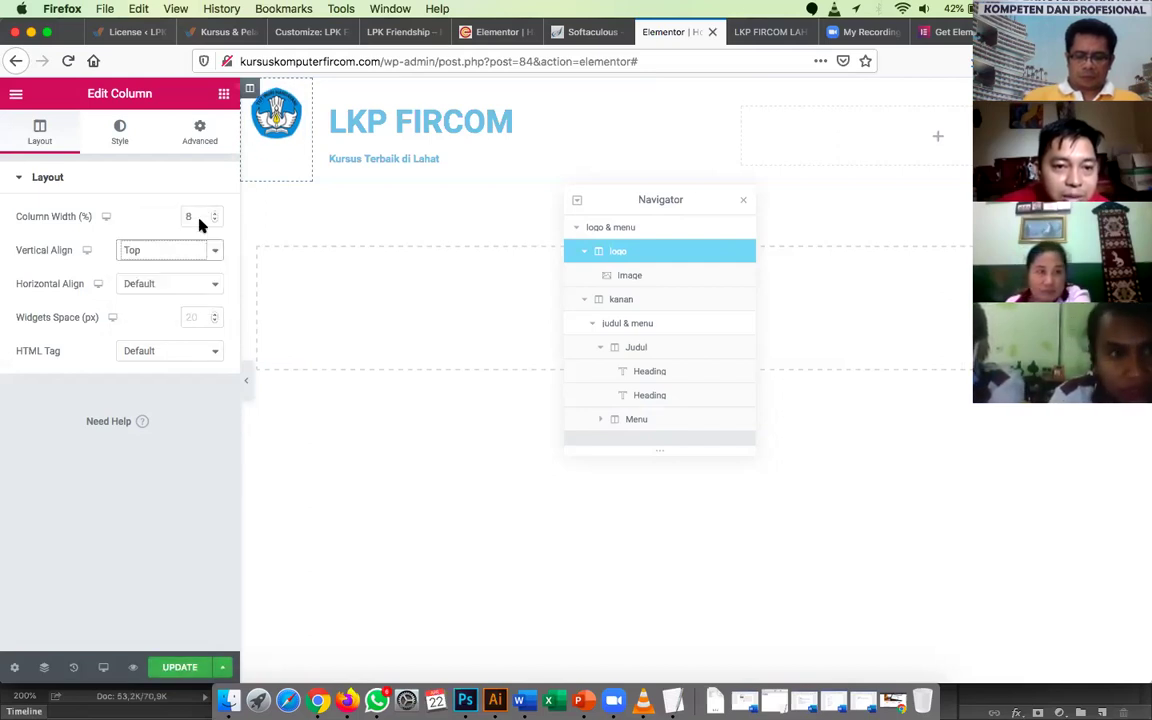
pyautogui.click(200, 249)
pyautogui.click(202, 236)
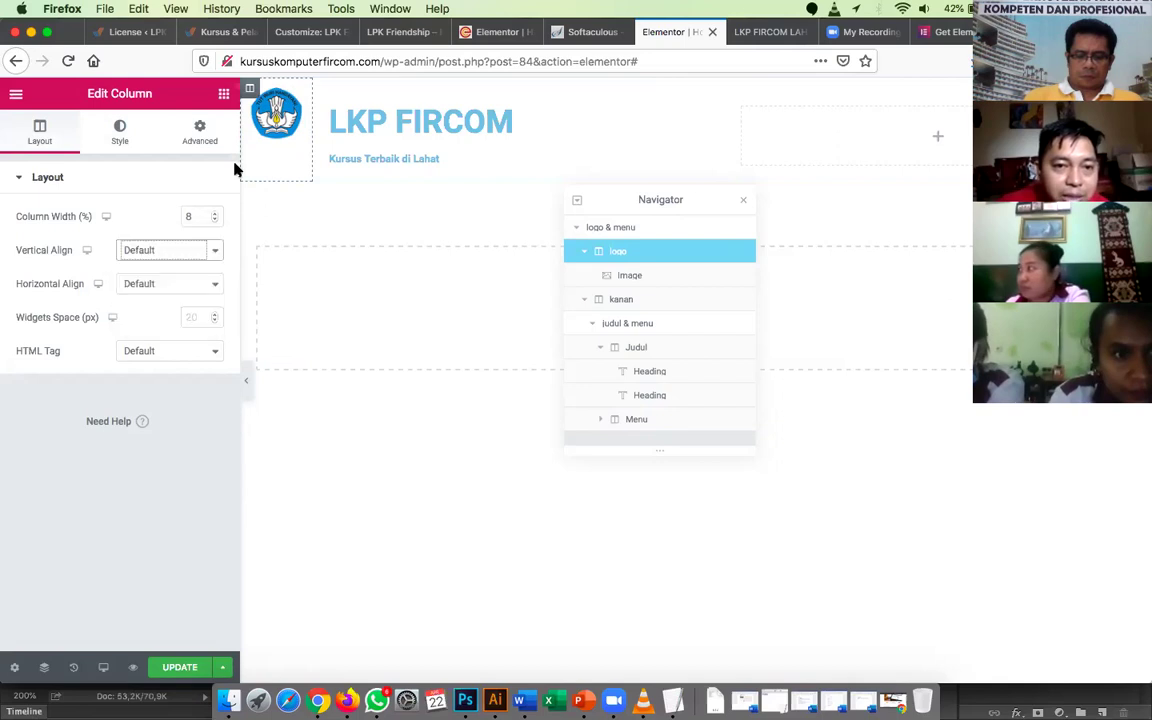
pyautogui.click(205, 250)
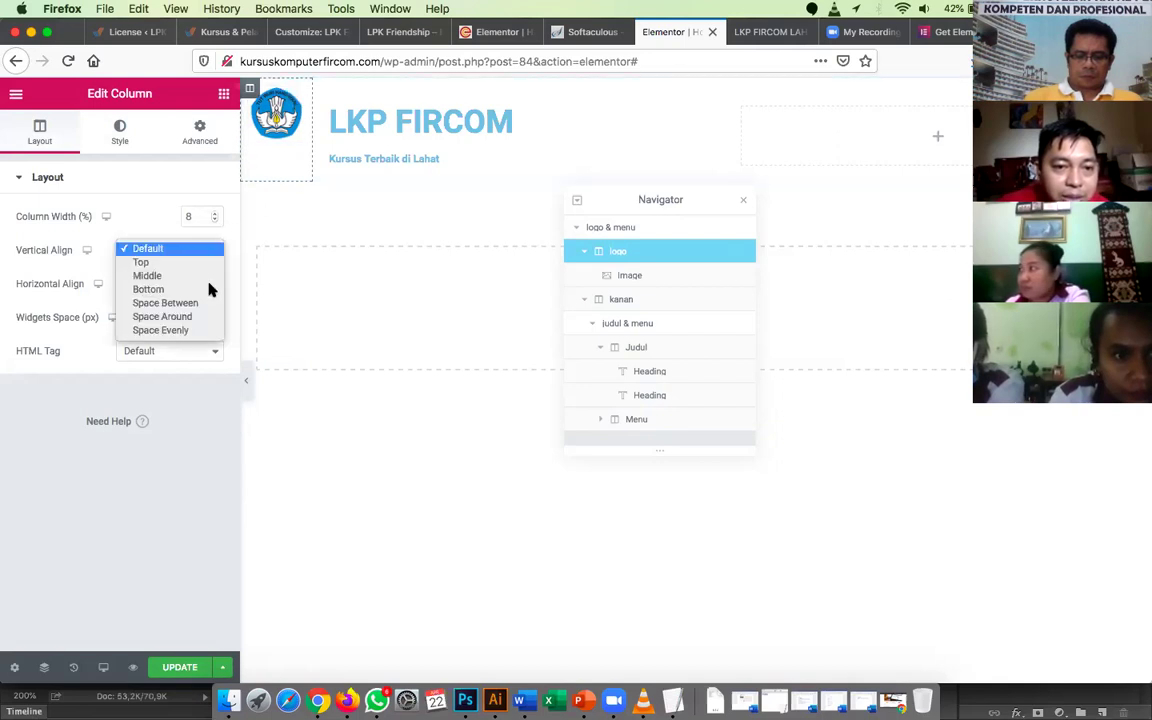
pyautogui.press('Escape')
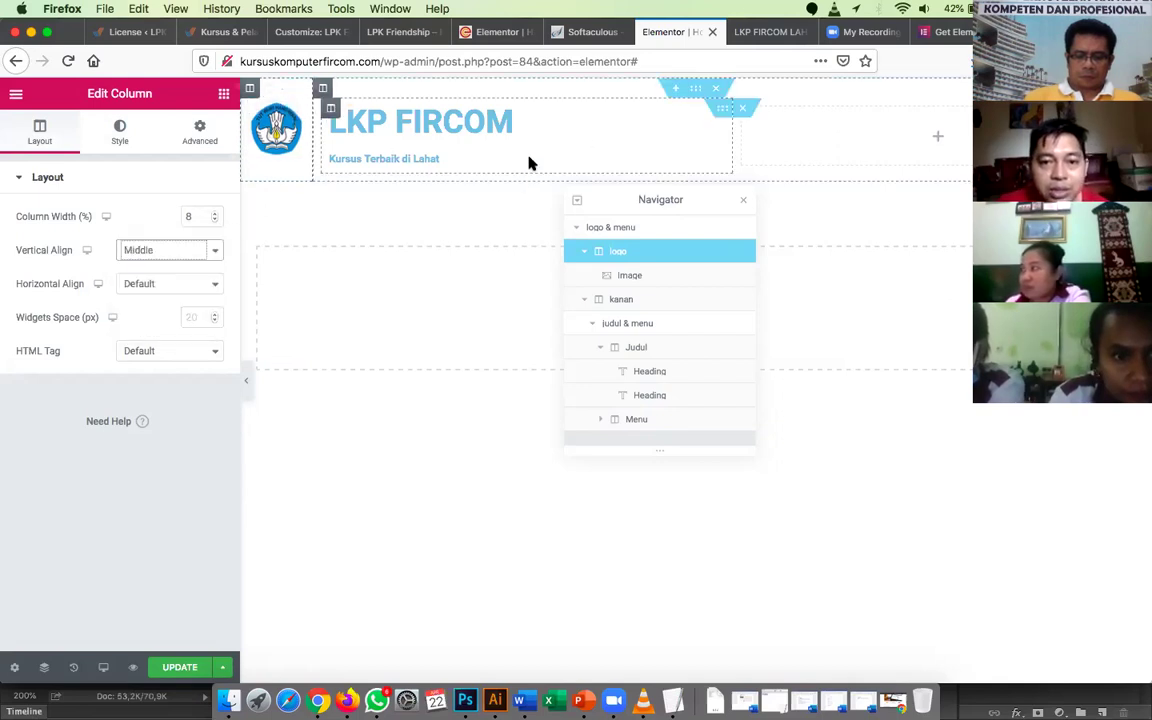
pyautogui.click(532, 160)
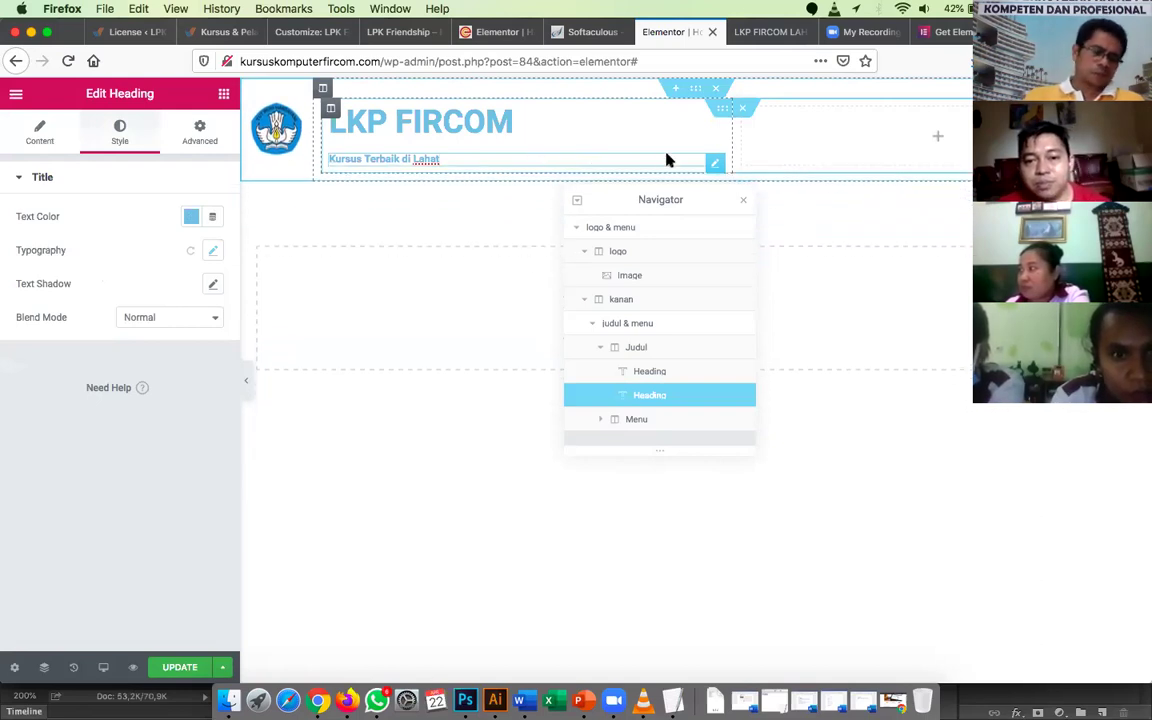
# - Unlink the tagline's Advanced margin values and set its top margin to -15 px
pyautogui.click(718, 162)
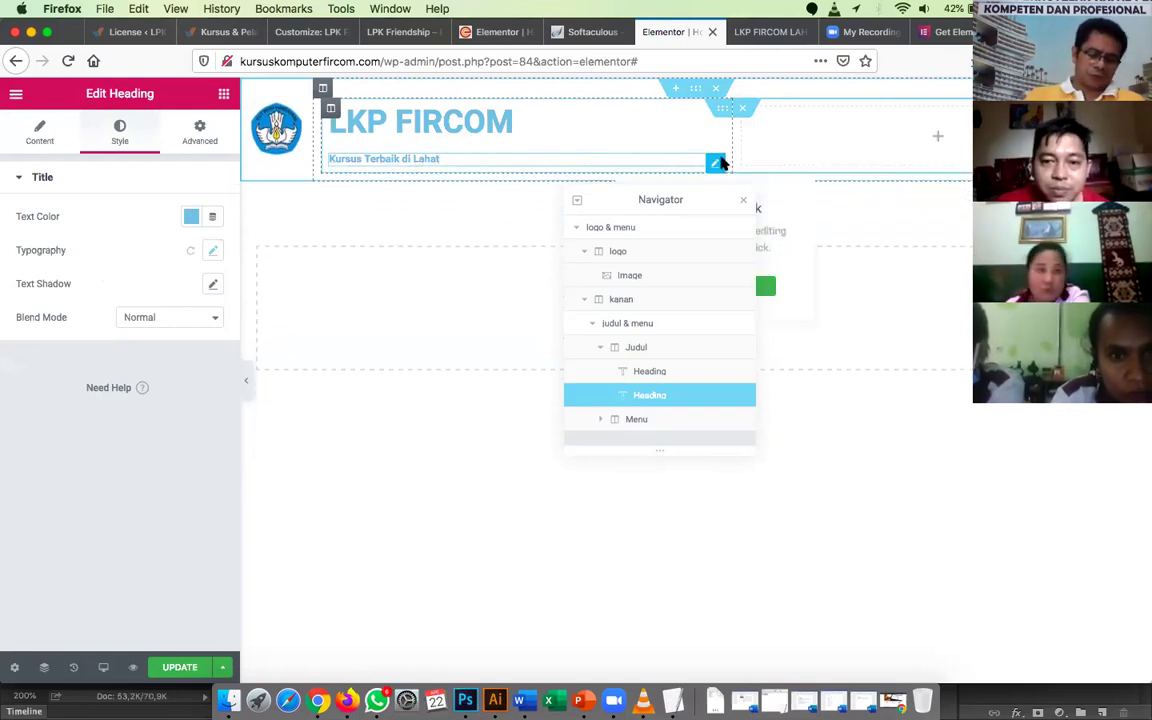
pyautogui.click(566, 118)
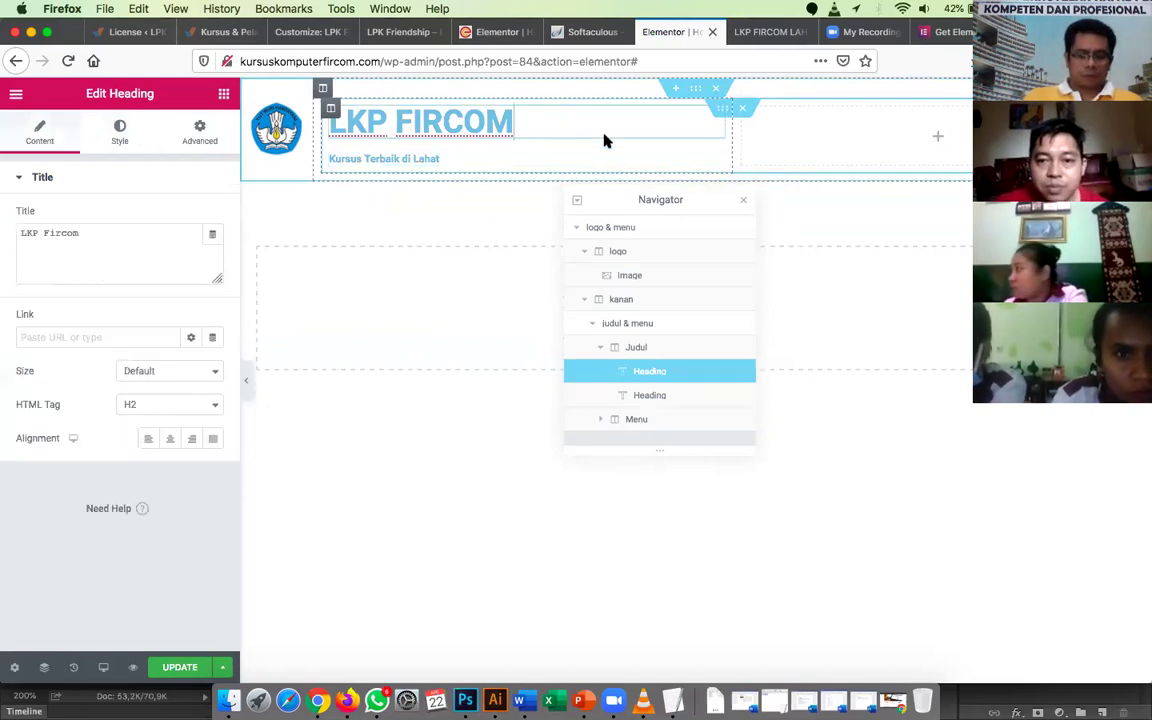
pyautogui.click(606, 161)
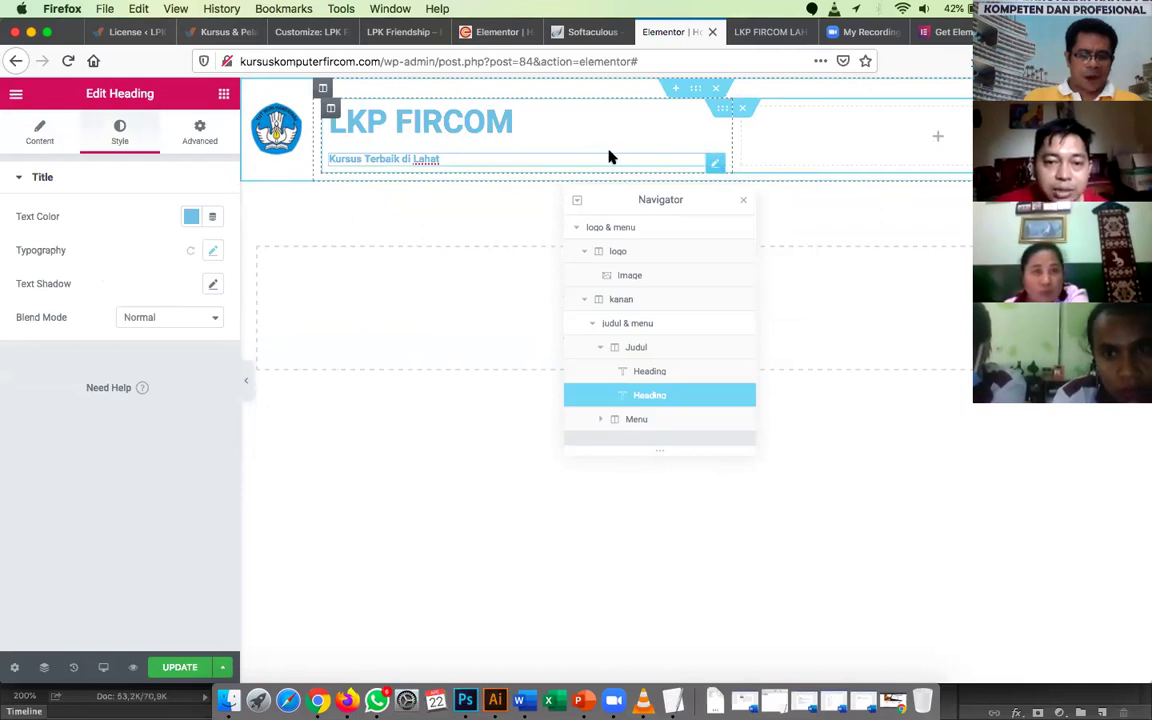
pyautogui.click(200, 132)
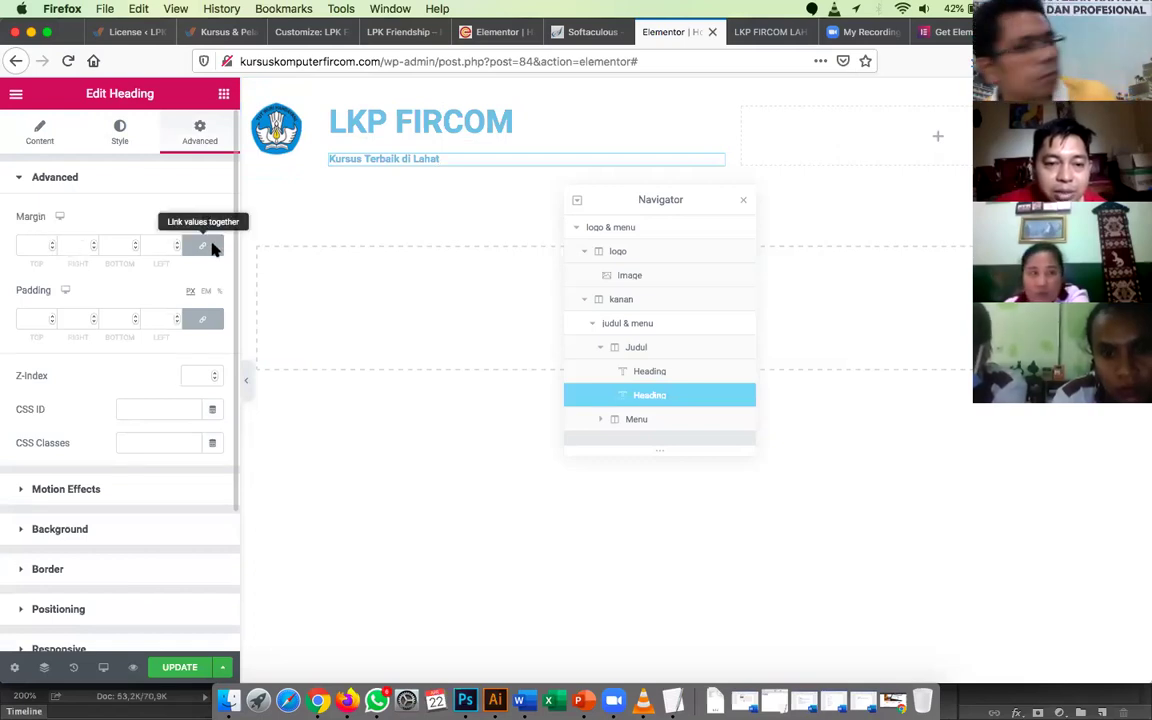
pyautogui.click(51, 249)
pyautogui.scroll(-5, 51, 249)
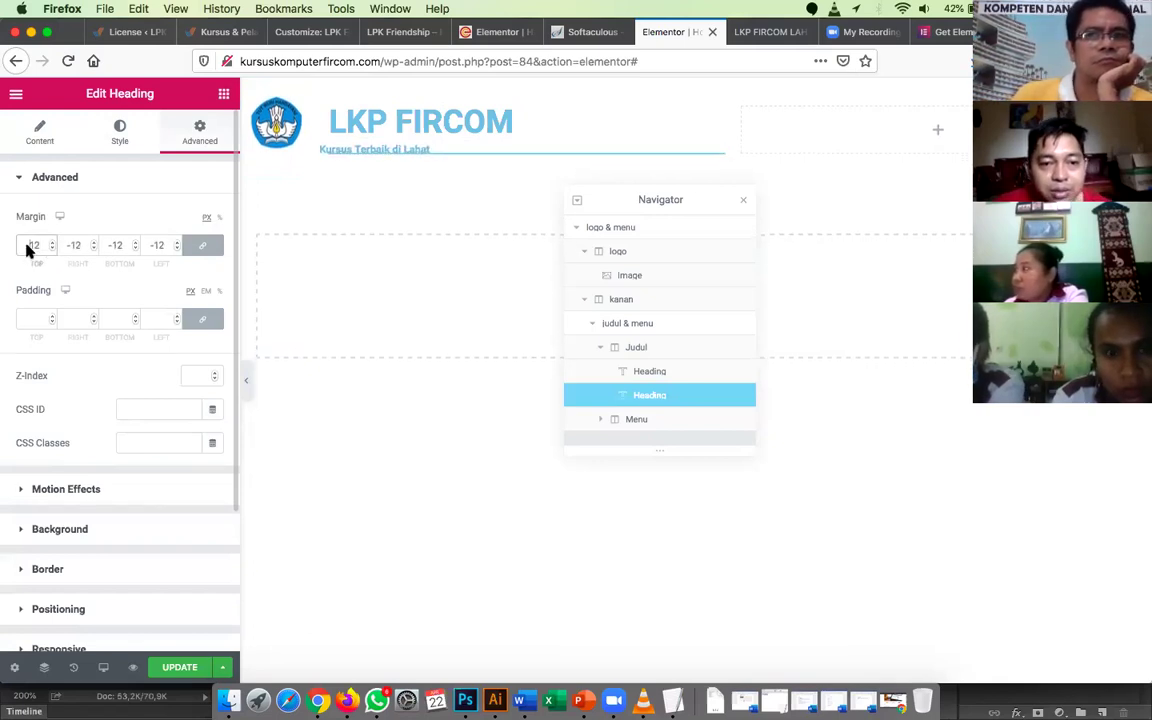
pyautogui.press('BackSpace')
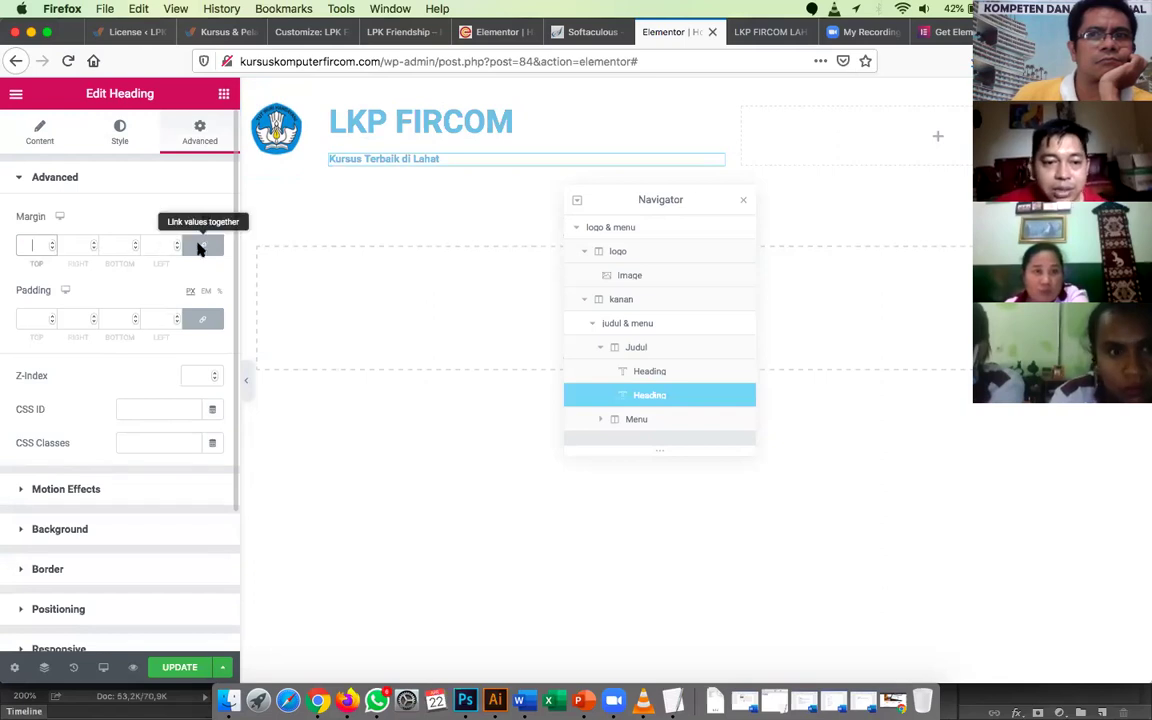
pyautogui.click(200, 247)
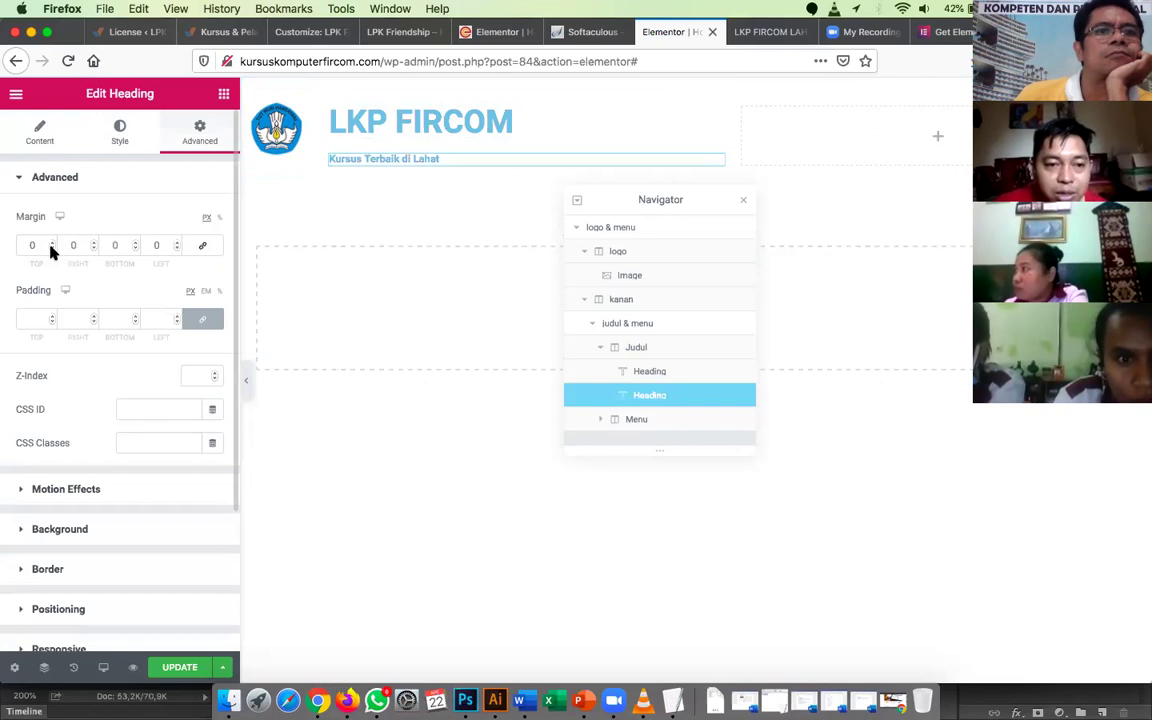
pyautogui.moveTo(51, 249); pyautogui.dragTo(51, 249)
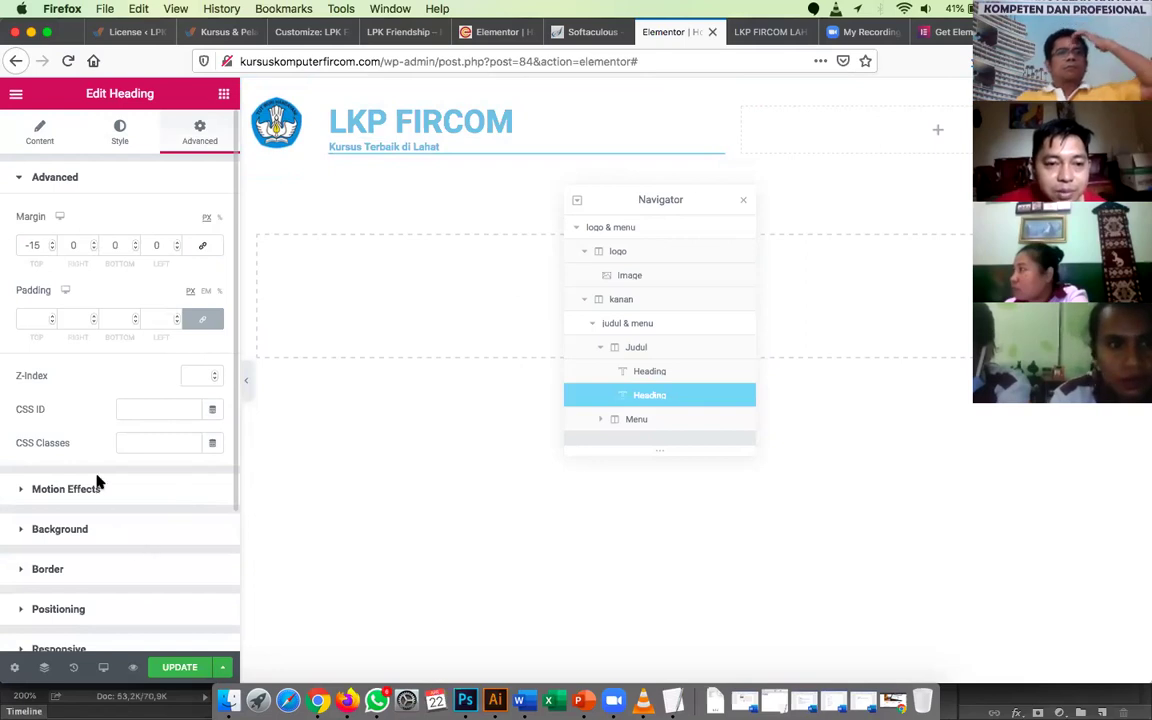
# - Set the tagline's typography to 19 px size with 0.6 letter spacing
pyautogui.click(117, 141)
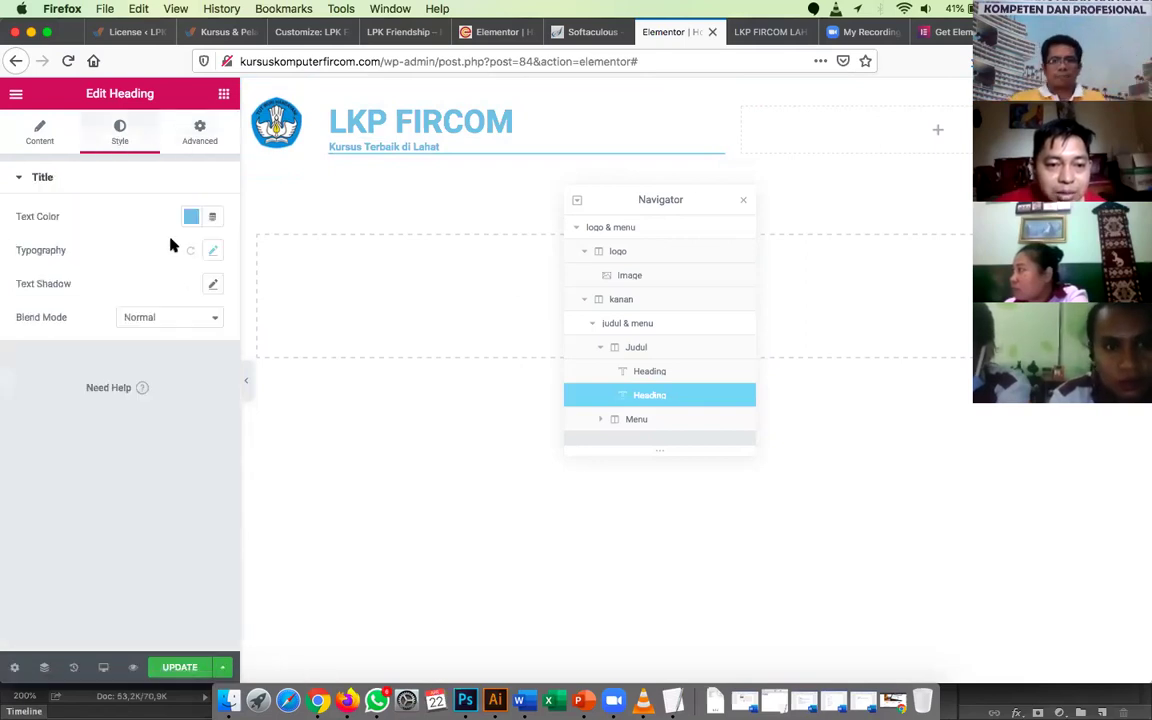
pyautogui.click(212, 253)
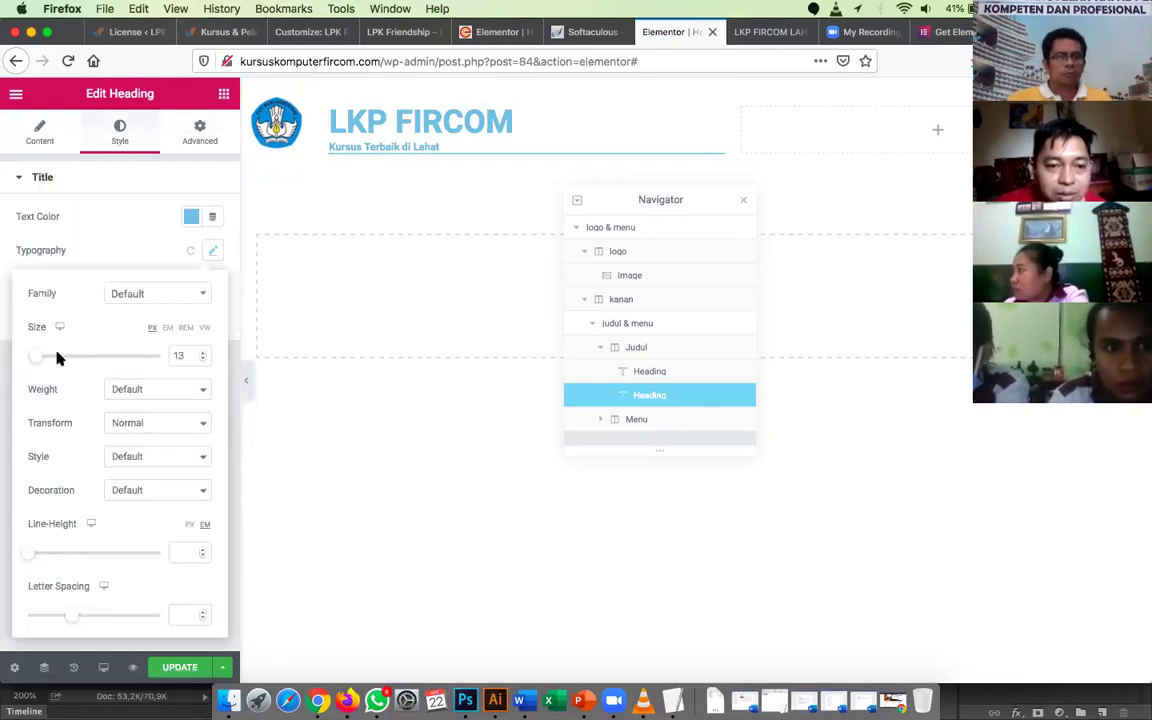
pyautogui.click(42, 355)
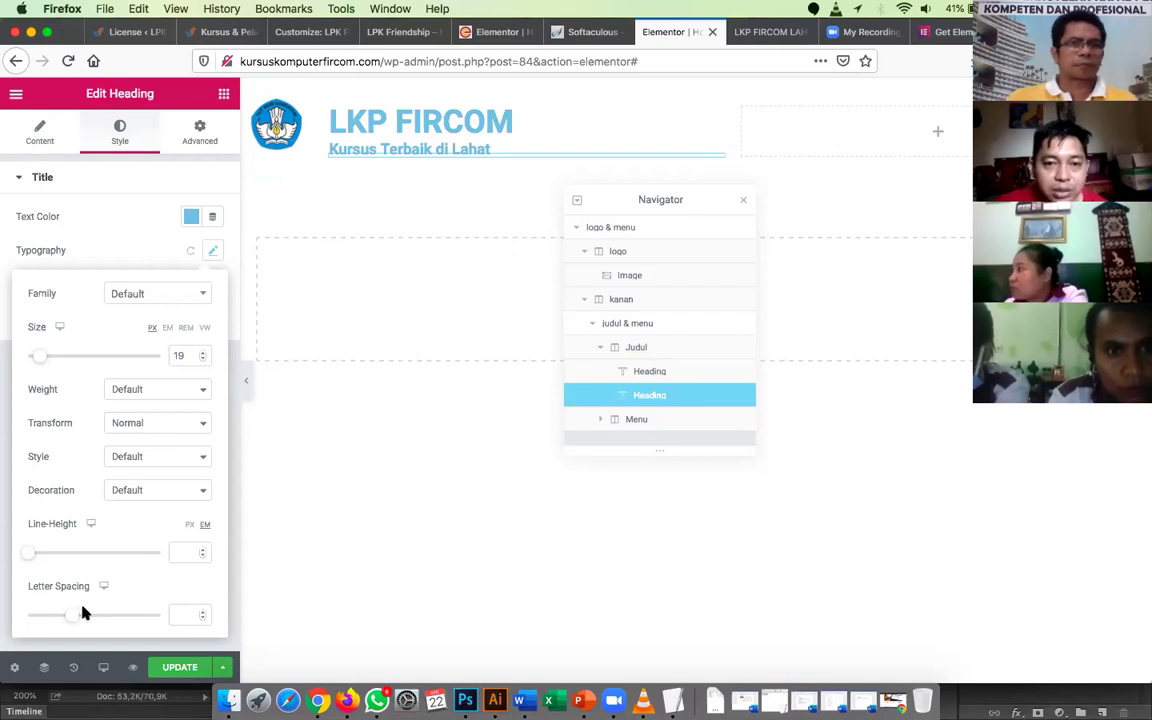
pyautogui.moveTo(77, 615); pyautogui.dragTo(78, 617)
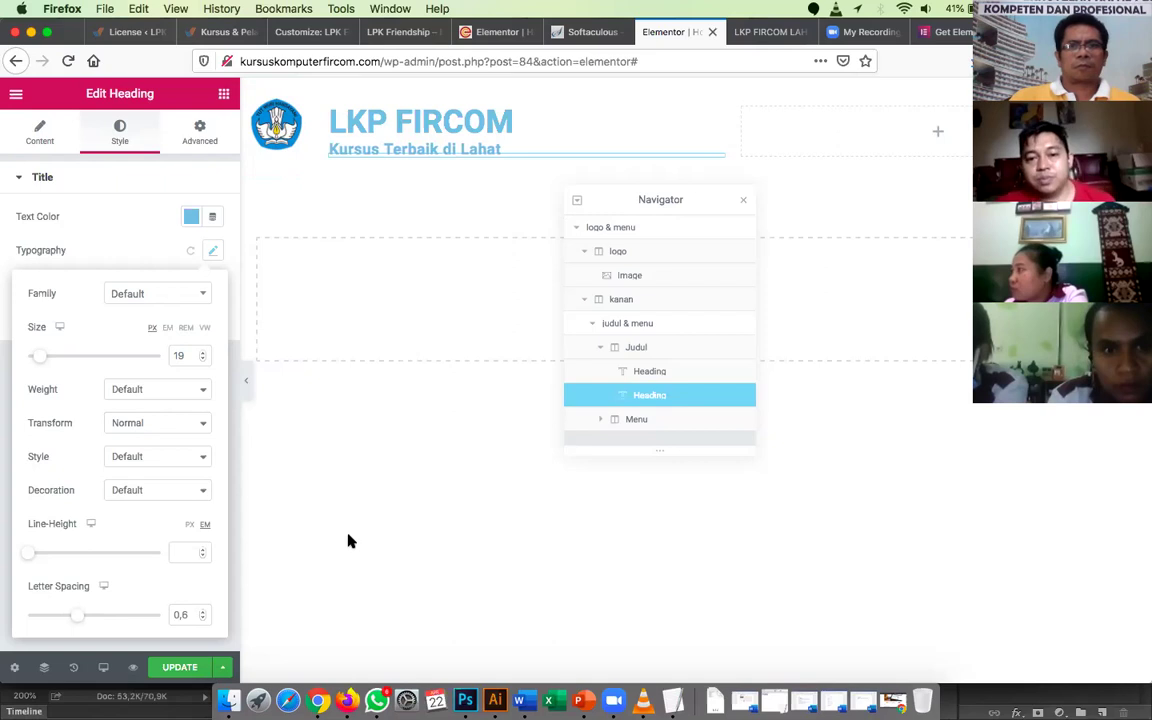
pyautogui.click(349, 541)
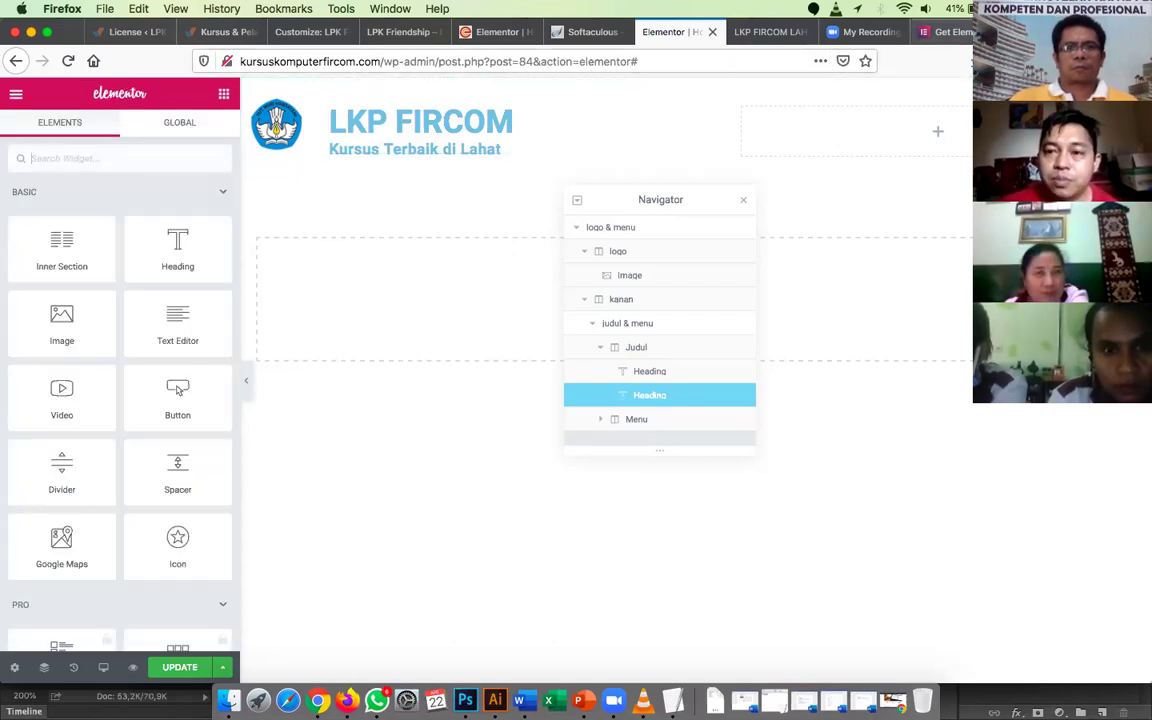
# - Save the page and keep the logo column vertically centred at Middle
pyautogui.click(171, 668)
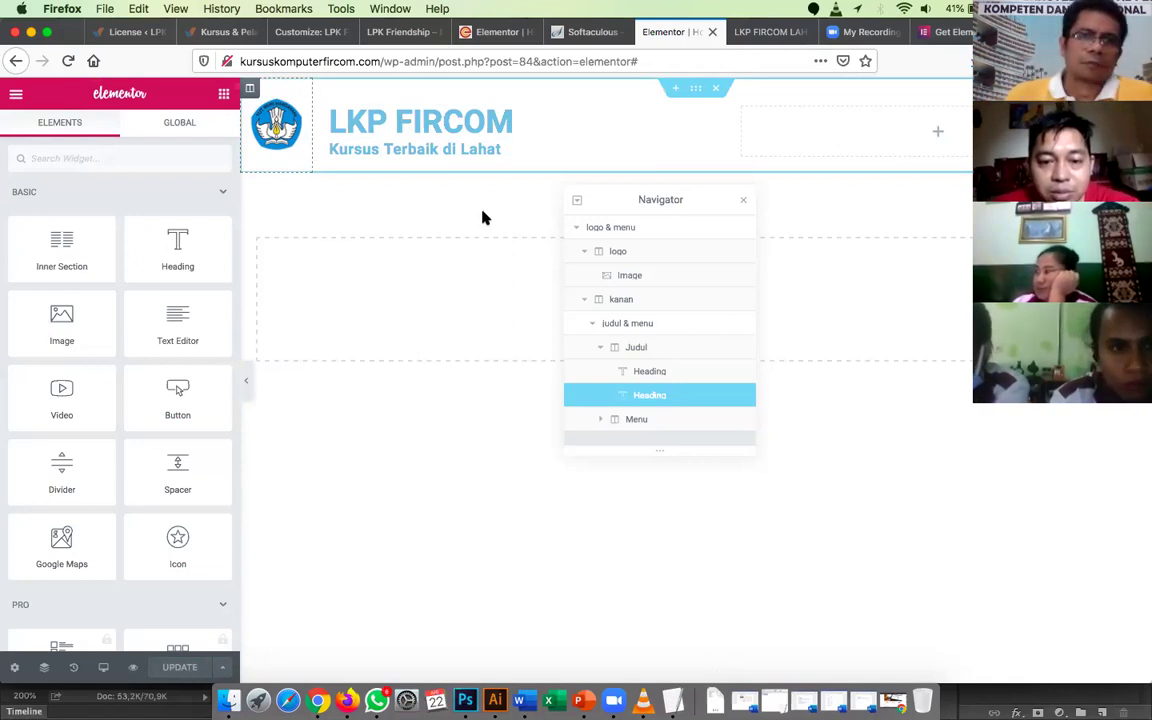
pyautogui.click(635, 323)
pyautogui.click(640, 275)
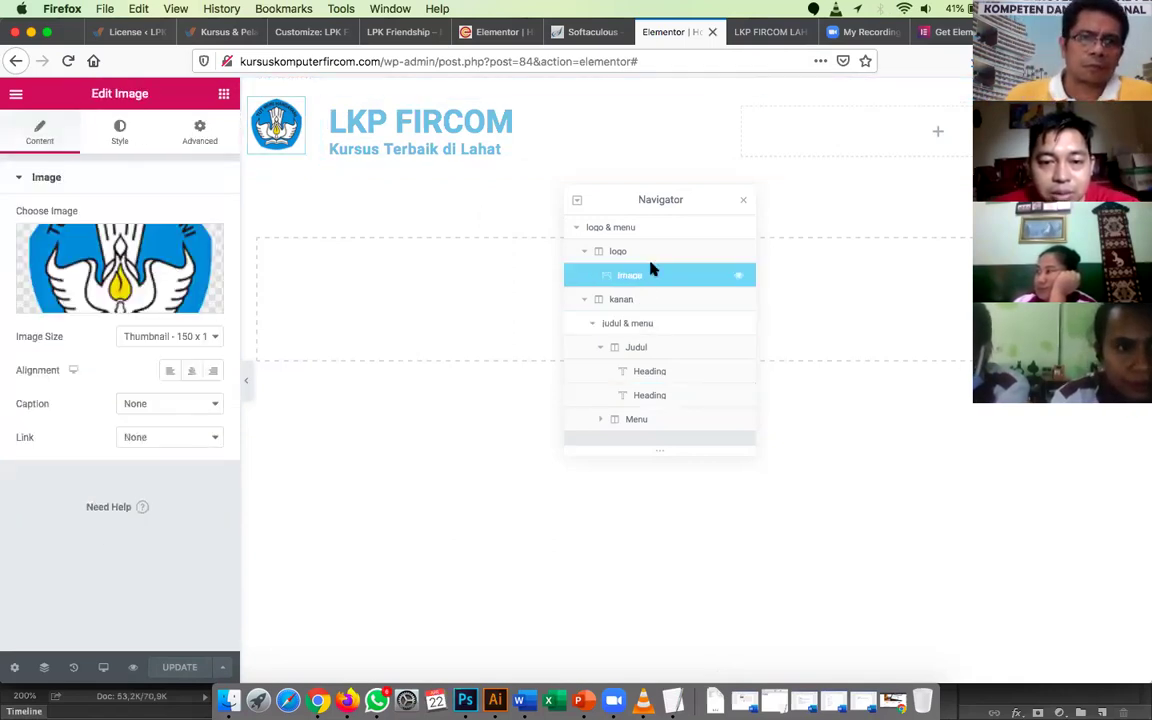
pyautogui.click(657, 258)
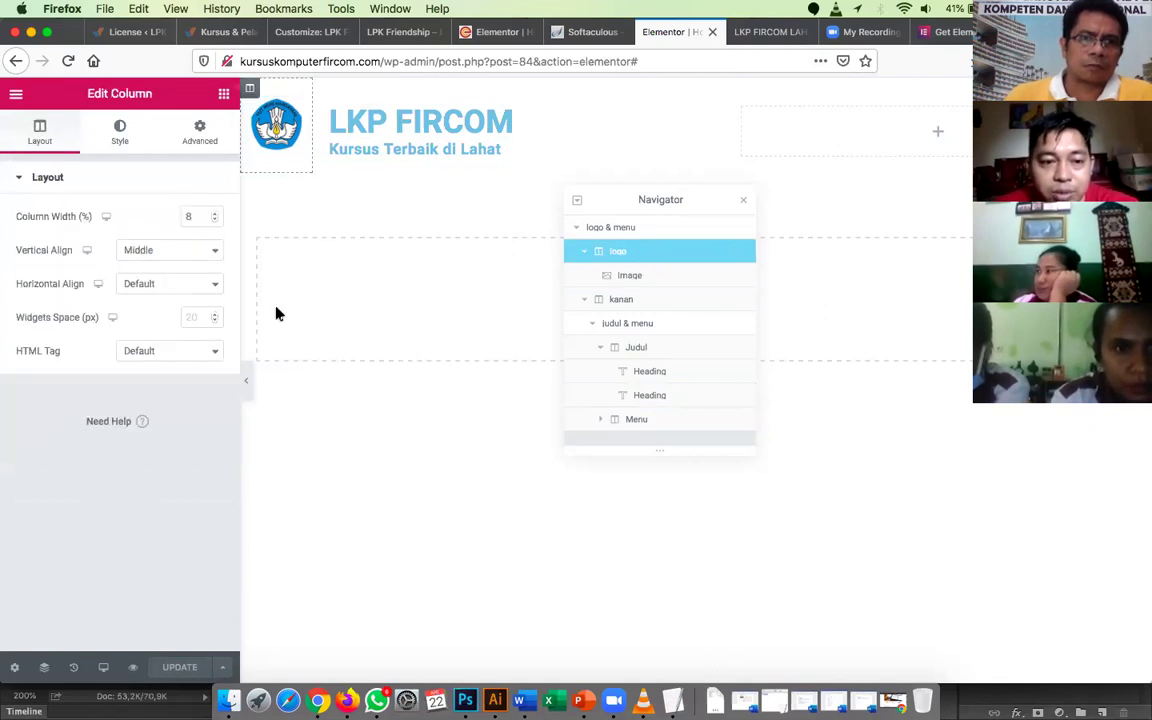
pyautogui.click(197, 254)
pyautogui.click(211, 478)
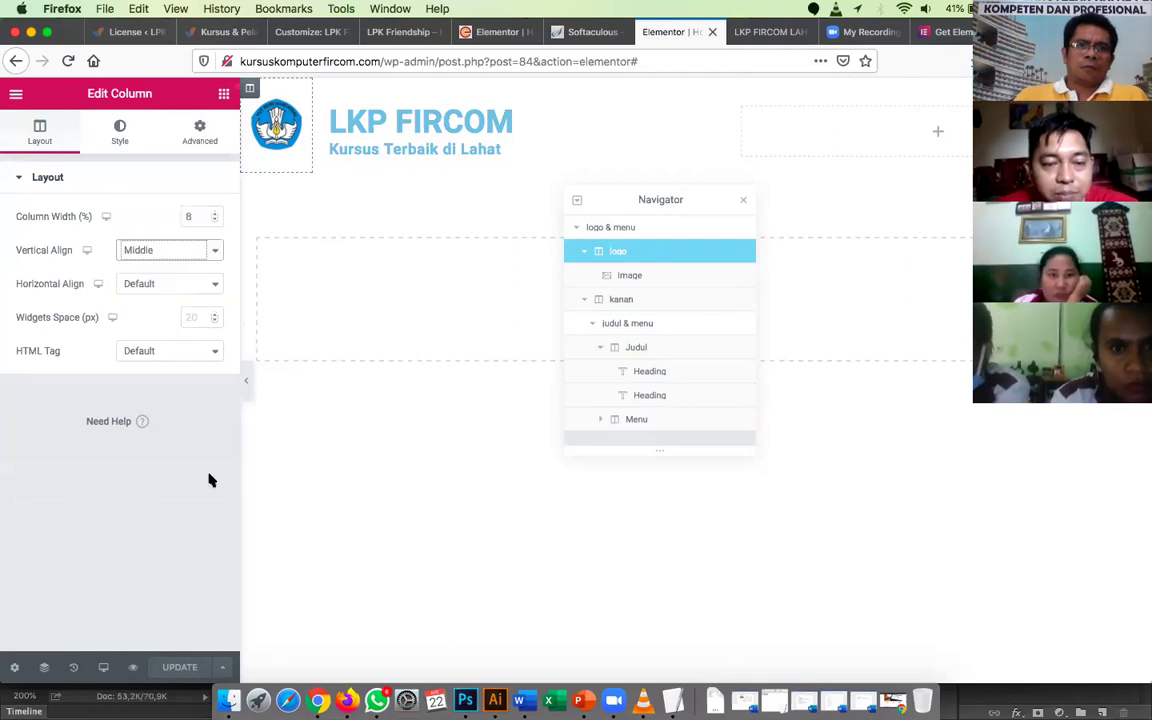
# - Try centring the LKP FIRCOM title, leave it left-aligned, and view the live site
pyautogui.click(417, 149)
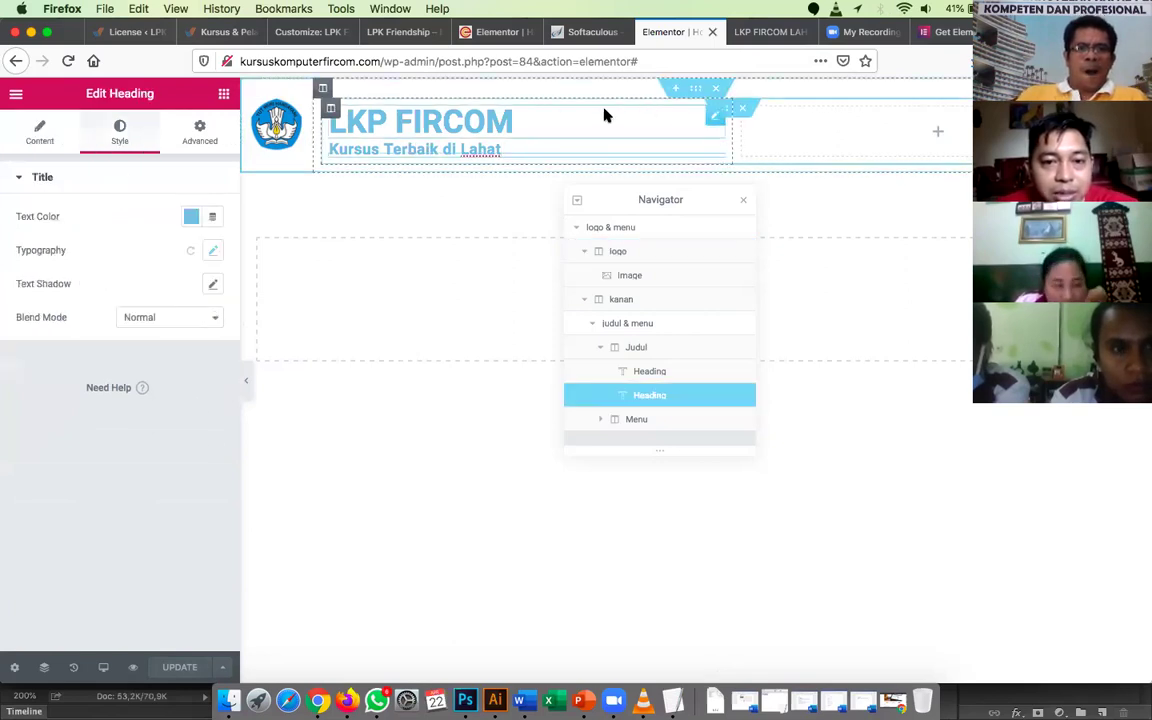
pyautogui.click(690, 112)
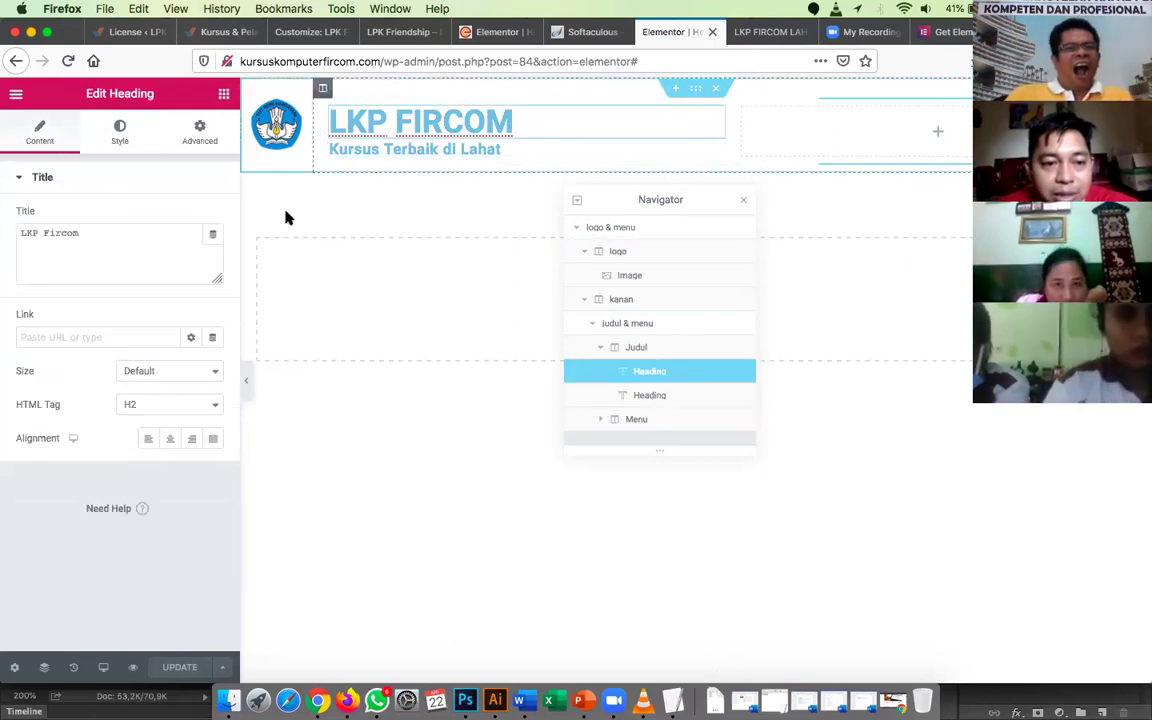
pyautogui.click(155, 438)
pyautogui.click(168, 440)
pyautogui.click(152, 440)
pyautogui.click(172, 440)
pyautogui.click(160, 440)
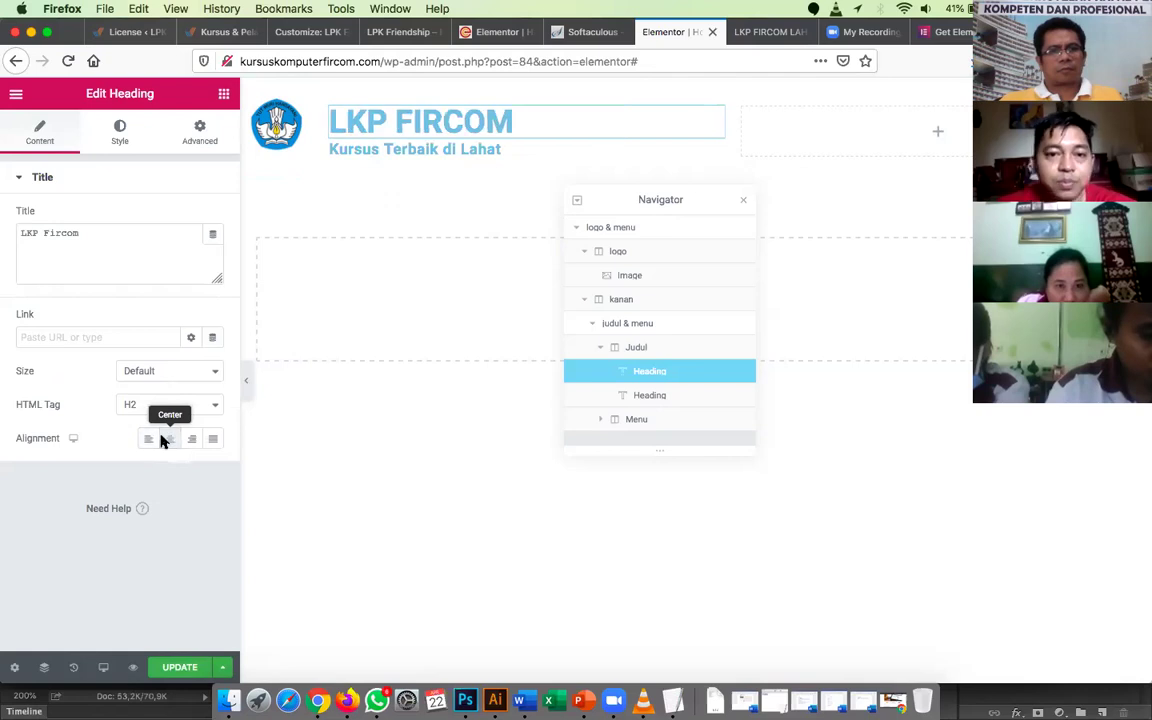
pyautogui.click(365, 415)
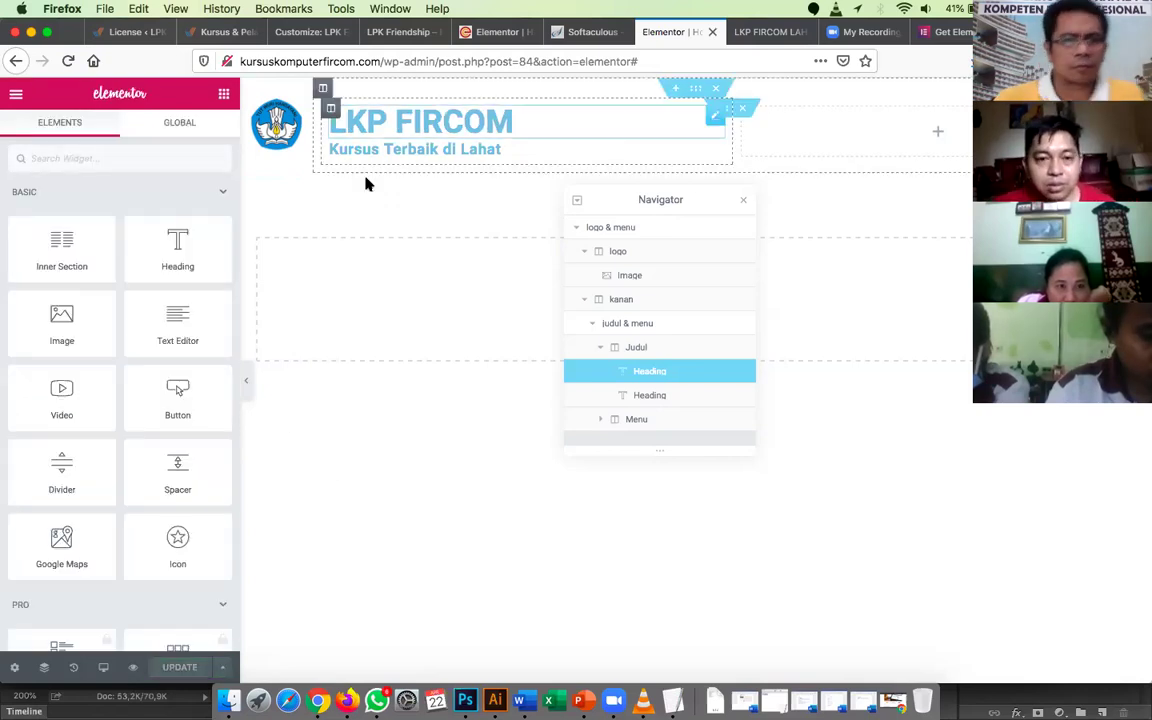
pyautogui.click(757, 31)
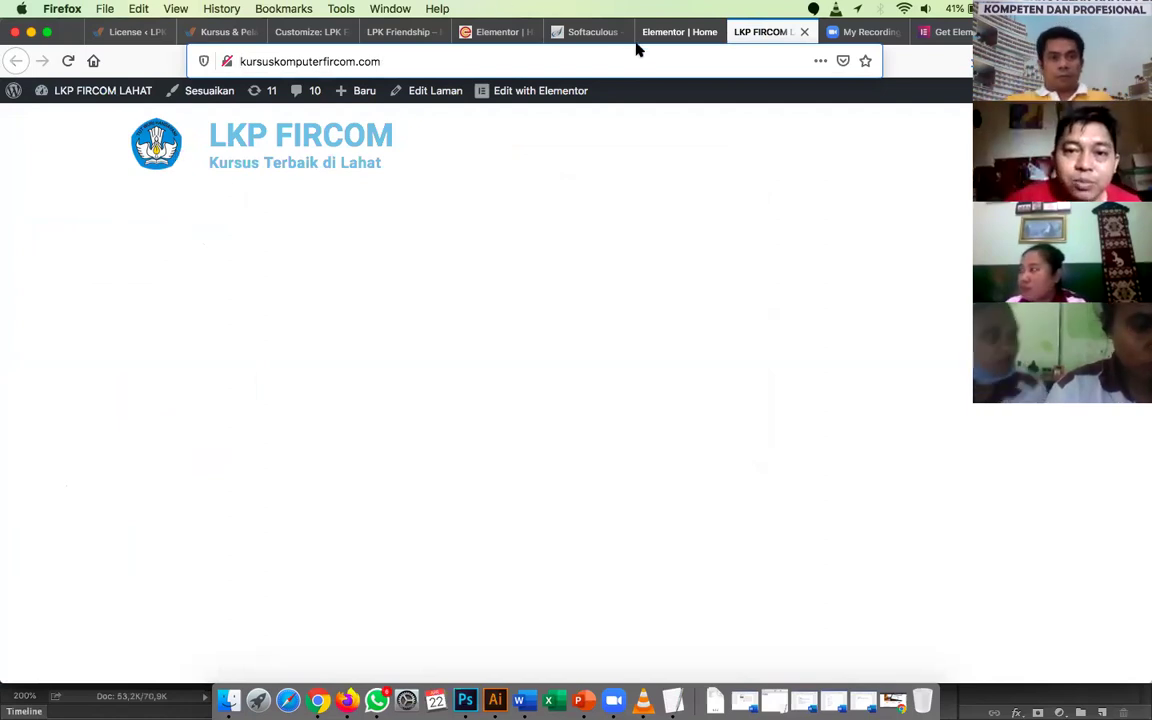
# - Widen the logo column to 10% and save the page with UPDATE
pyautogui.click(668, 31)
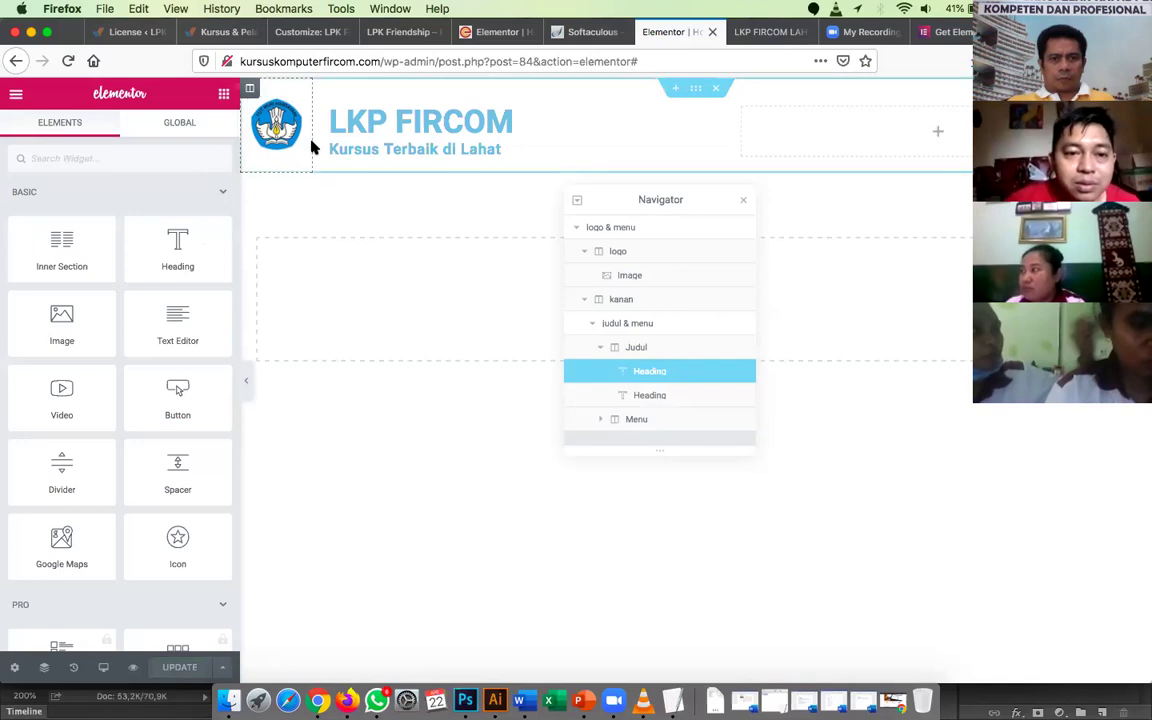
pyautogui.click(632, 256)
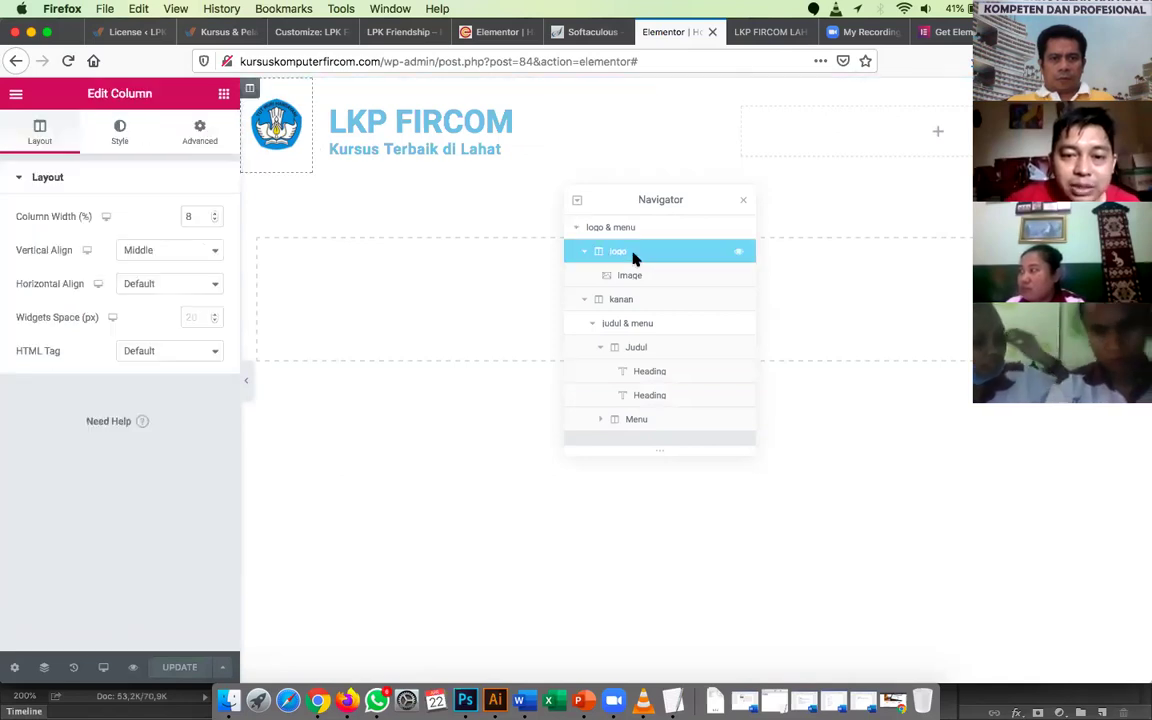
pyautogui.click(193, 218)
pyautogui.write('1')
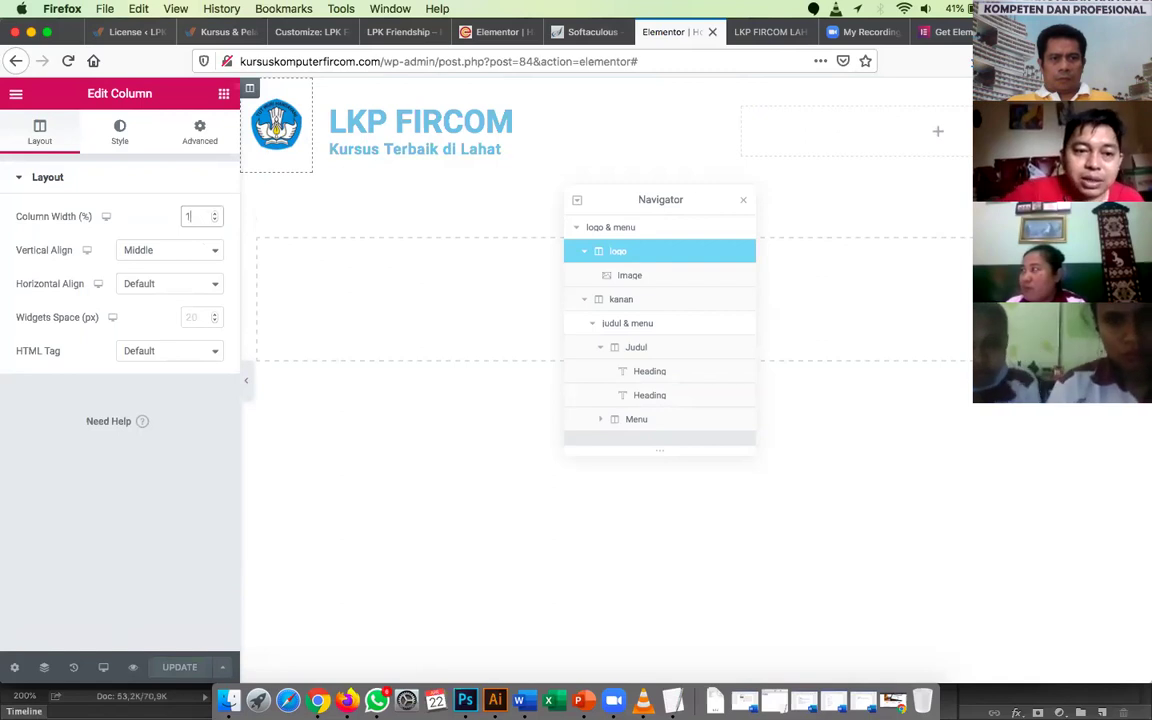
pyautogui.write('0')
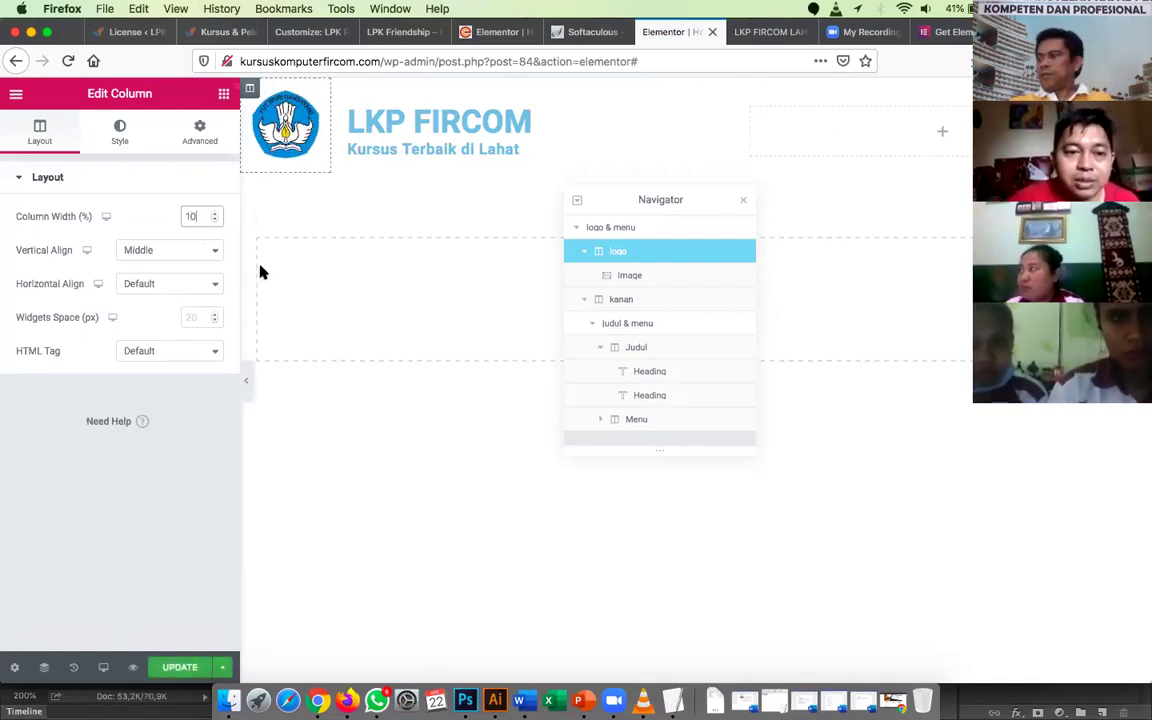
pyautogui.click(178, 668)
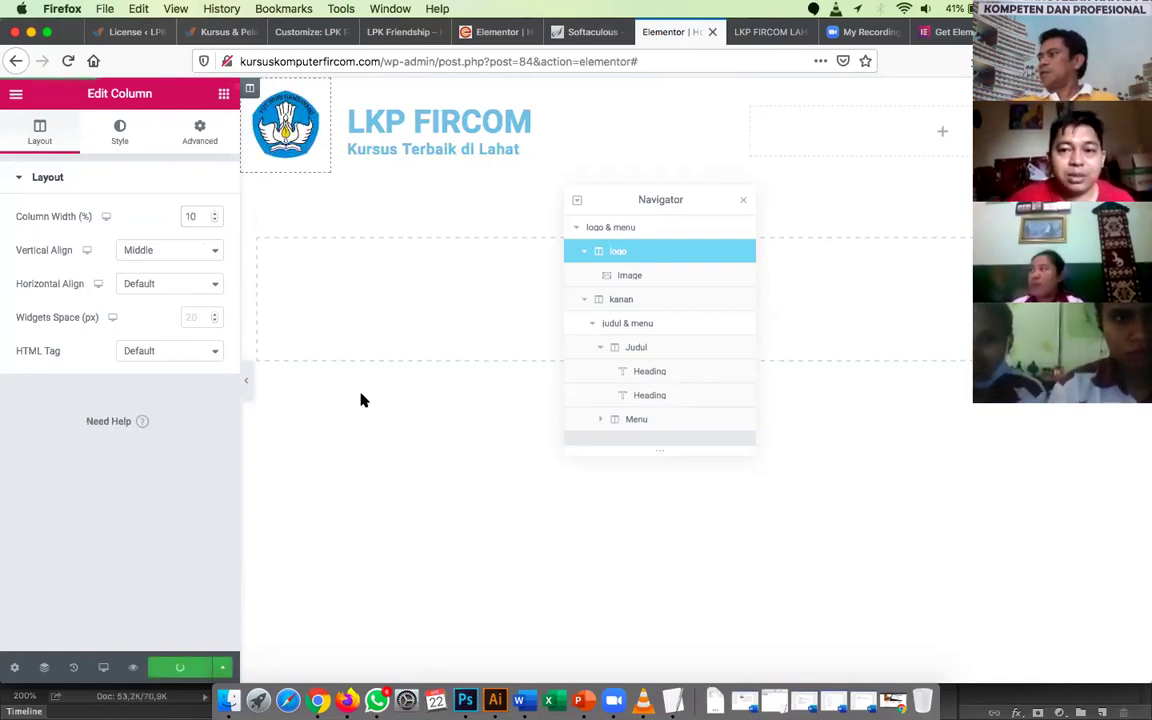
# - Reload the live site to check the larger logo, then return to the editor
pyautogui.click(771, 35)
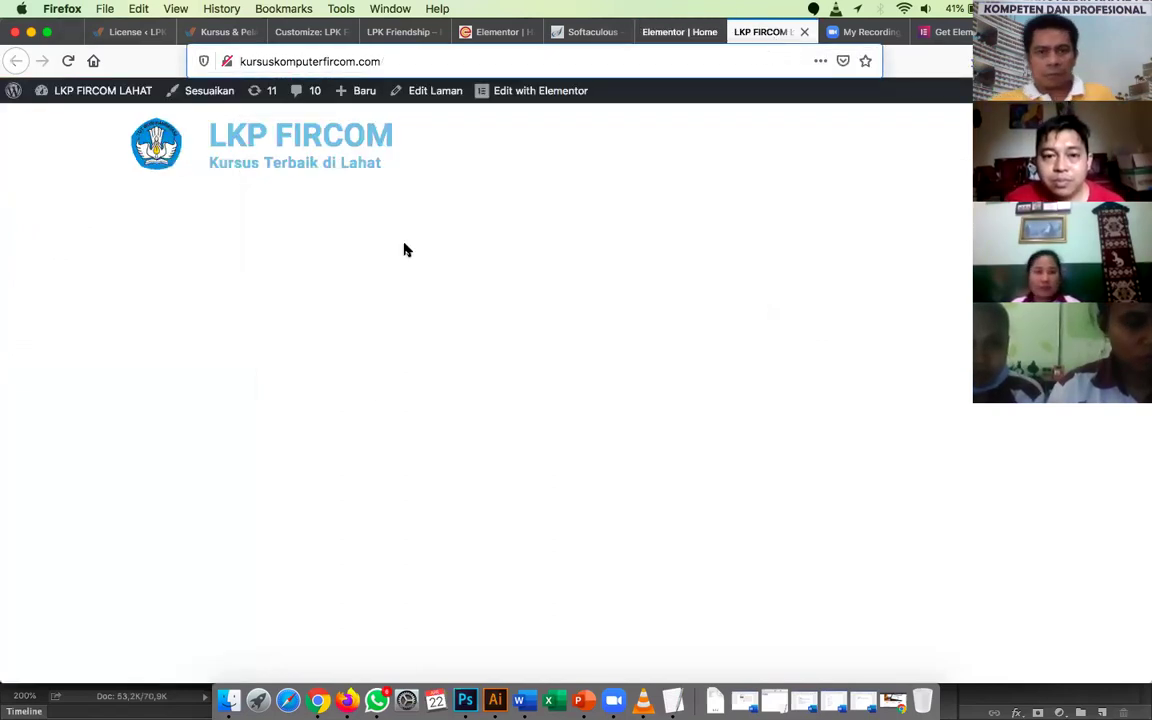
pyautogui.click(67, 61)
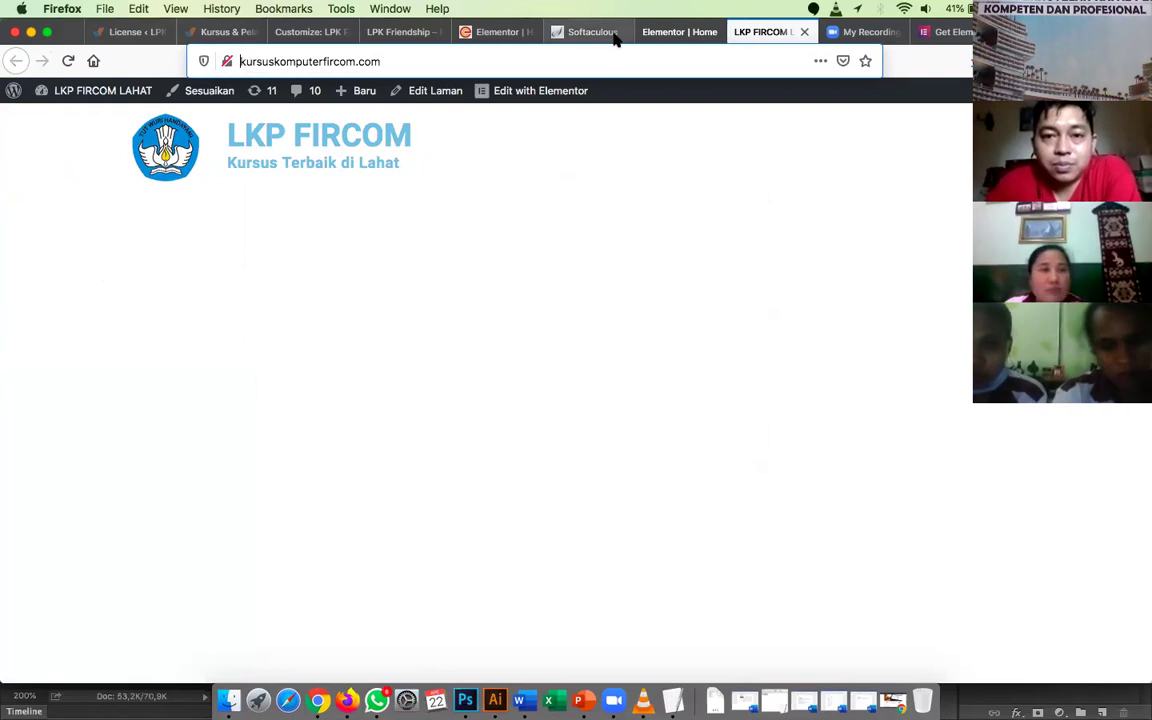
pyautogui.click(689, 31)
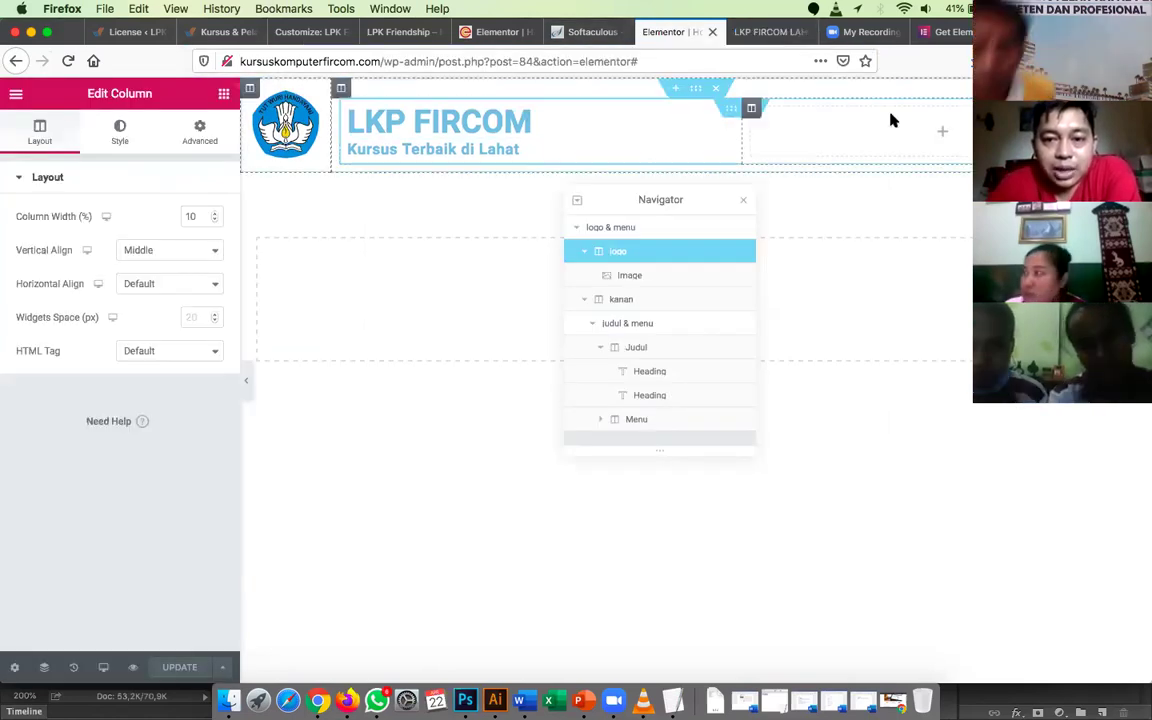
# - Open the Elements panel from the column's + handle and scroll to the GENERAL widgets
pyautogui.click(942, 133)
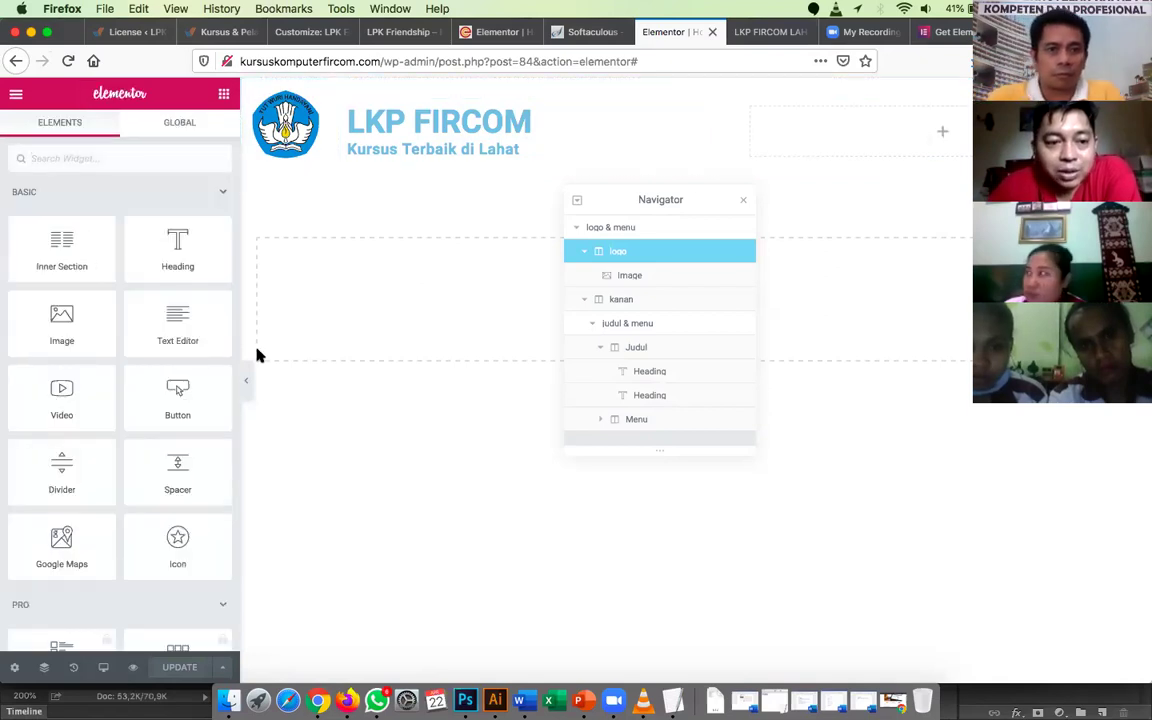
pyautogui.scroll(-5, 105, 395)
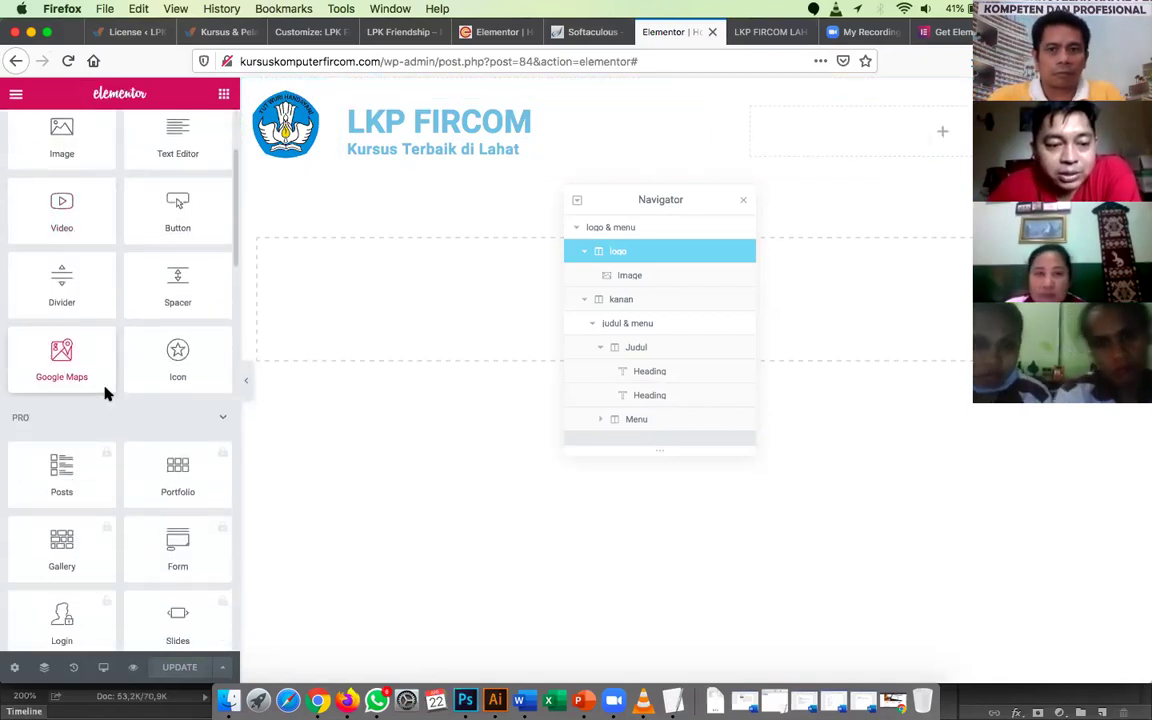
pyautogui.scroll(-6, 121, 489)
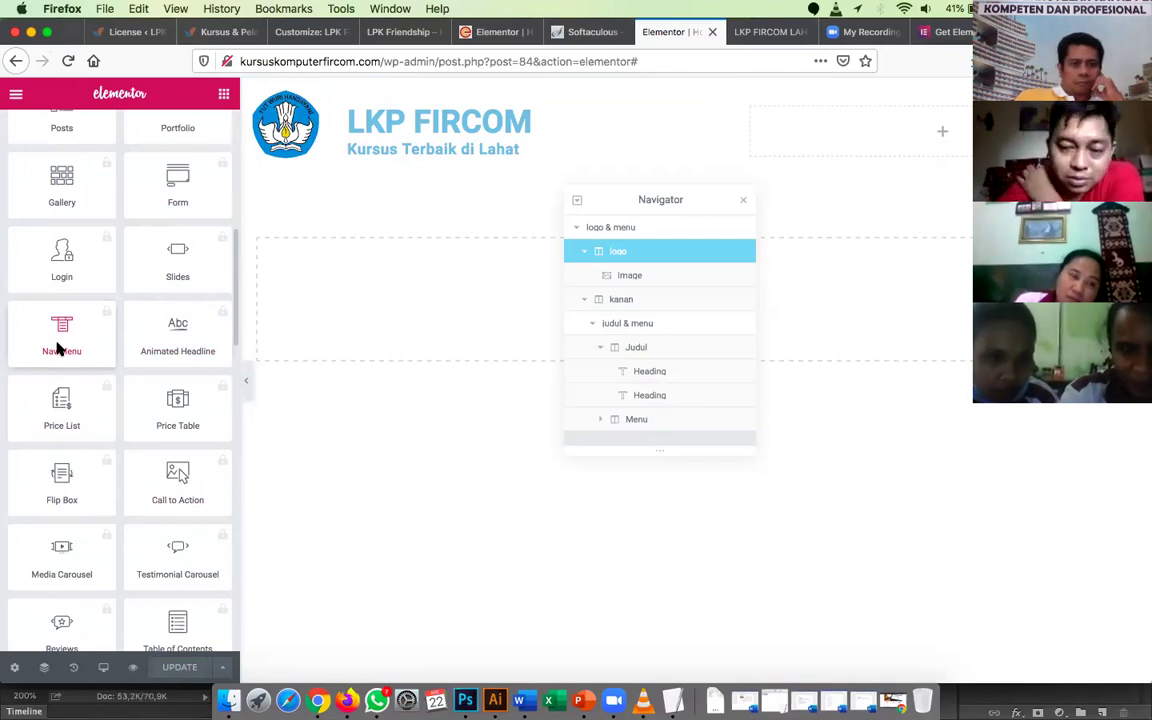
pyautogui.scroll(-10, 57, 347)
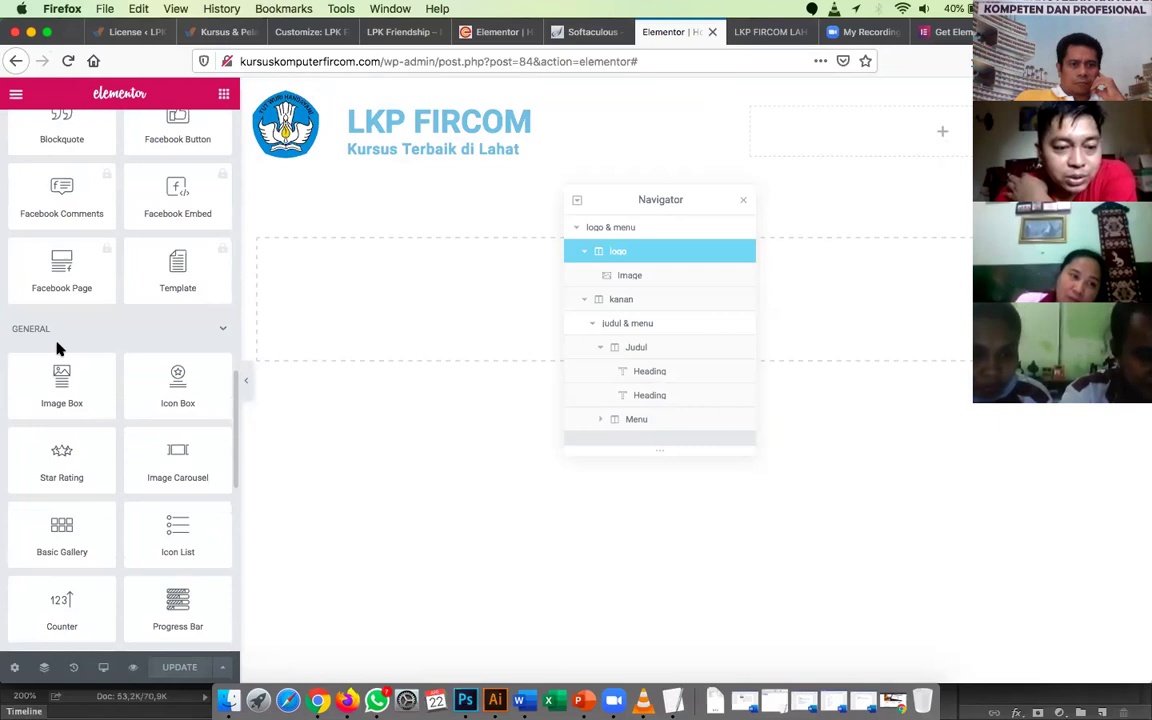
pyautogui.scroll(-2, 57, 347)
pyautogui.scroll(-3, 57, 345)
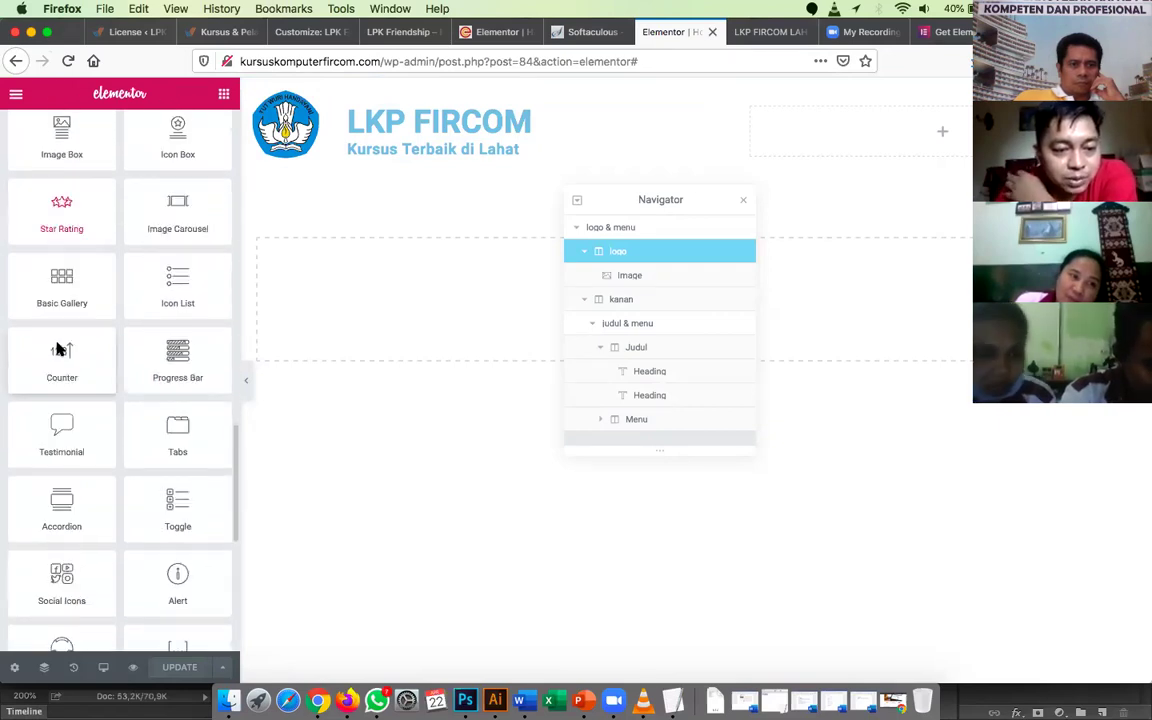
pyautogui.scroll(-2, 57, 347)
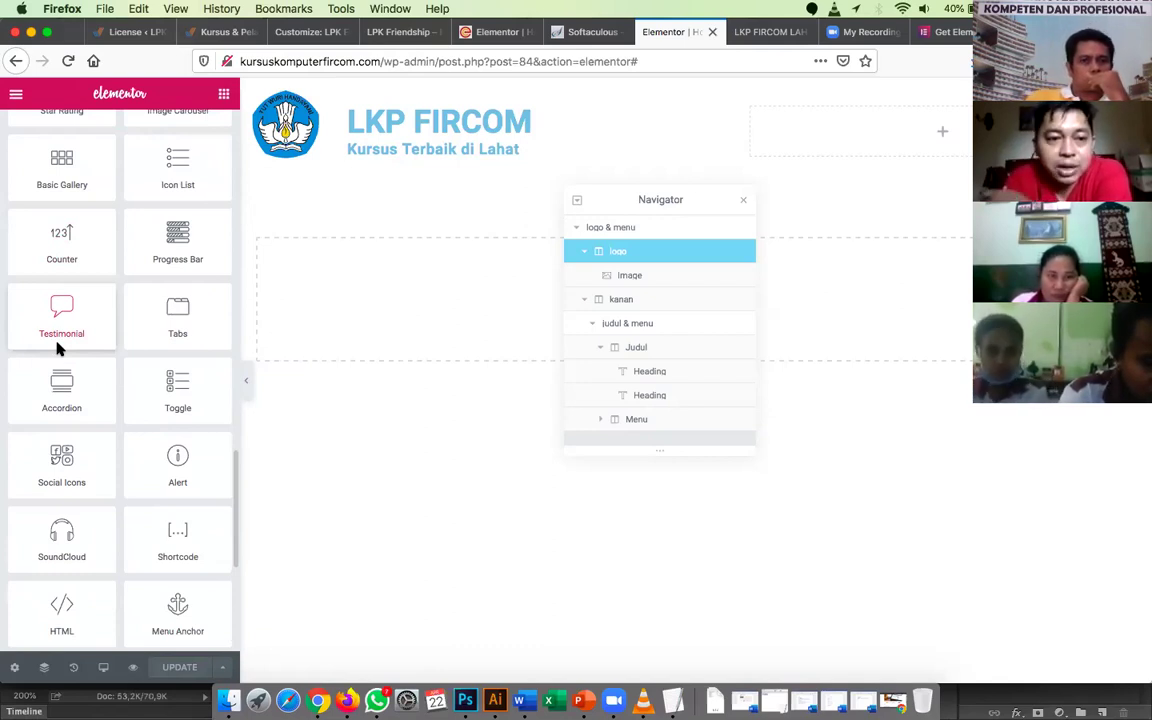
pyautogui.scroll(5, 57, 347)
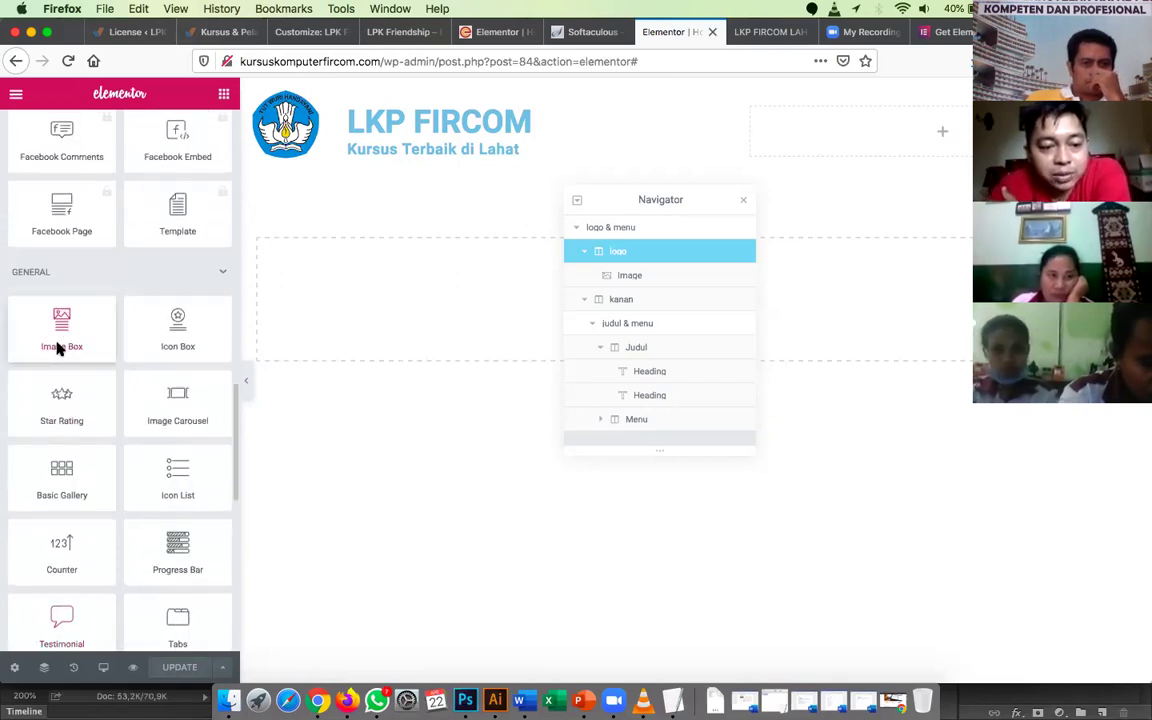
pyautogui.scroll(-1, 60, 345)
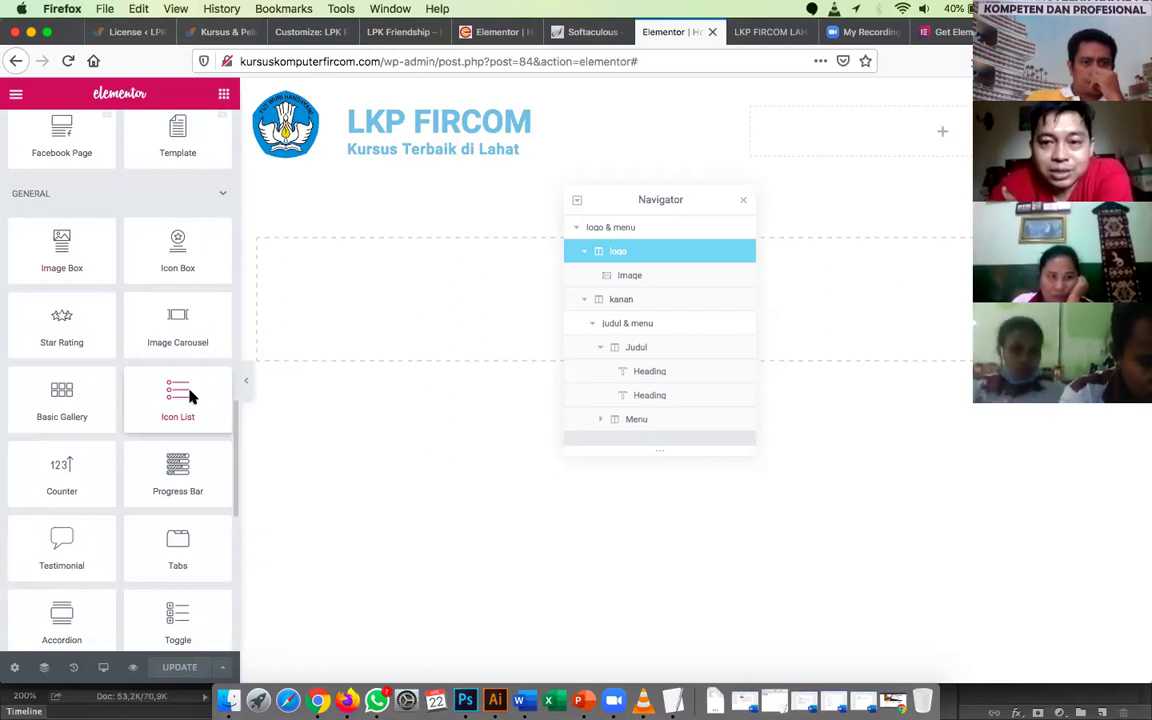
# - Place an Icon List in the header's right column and rename its first two items Home and About Us
pyautogui.moveTo(220, 390); pyautogui.dragTo(890, 135)
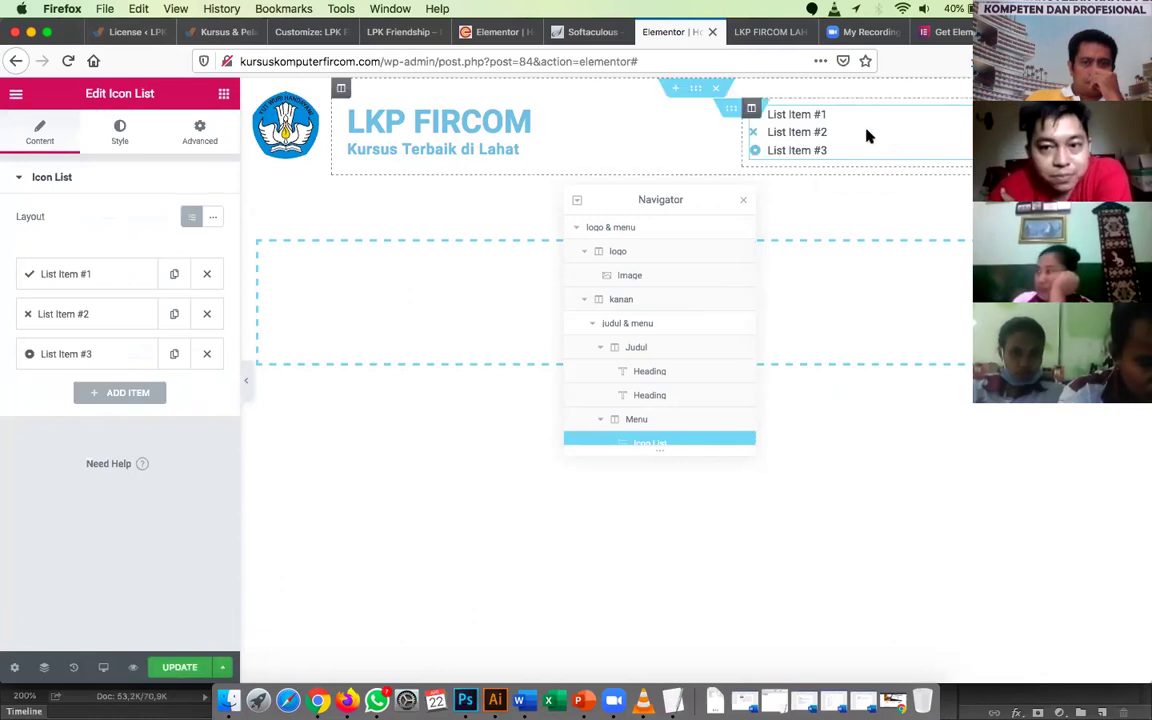
pyautogui.click(117, 286)
pyautogui.tripleClick(96, 331)
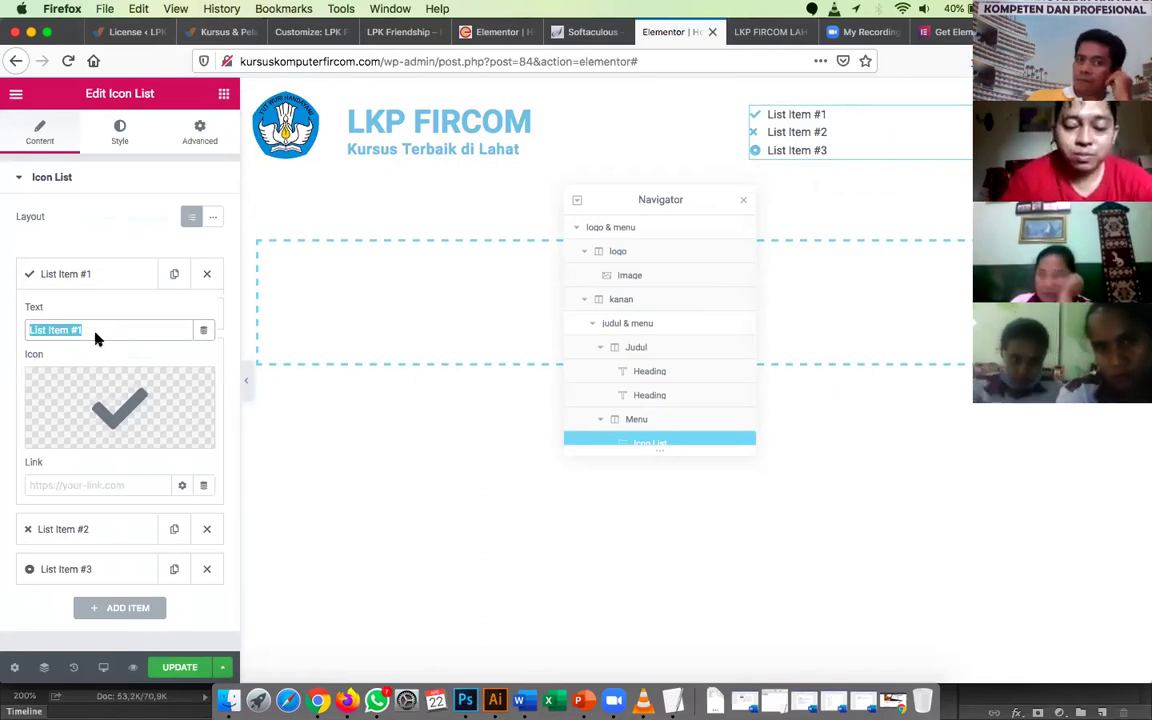
pyautogui.write('Home')
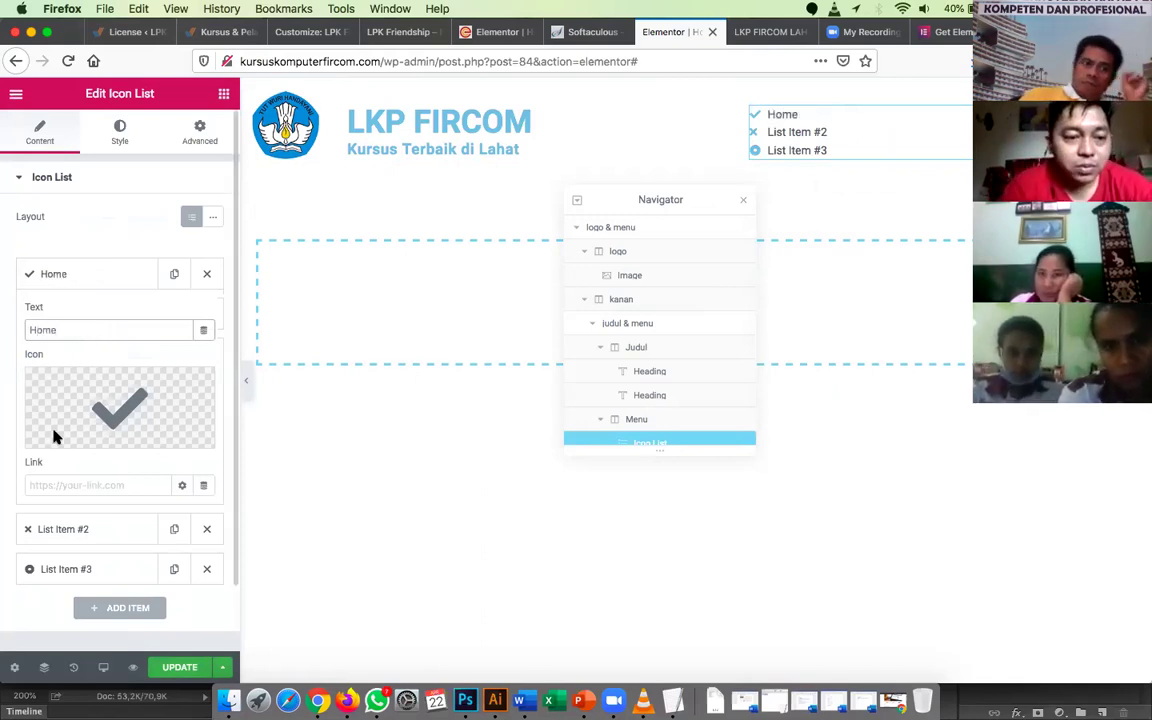
pyautogui.click(64, 525)
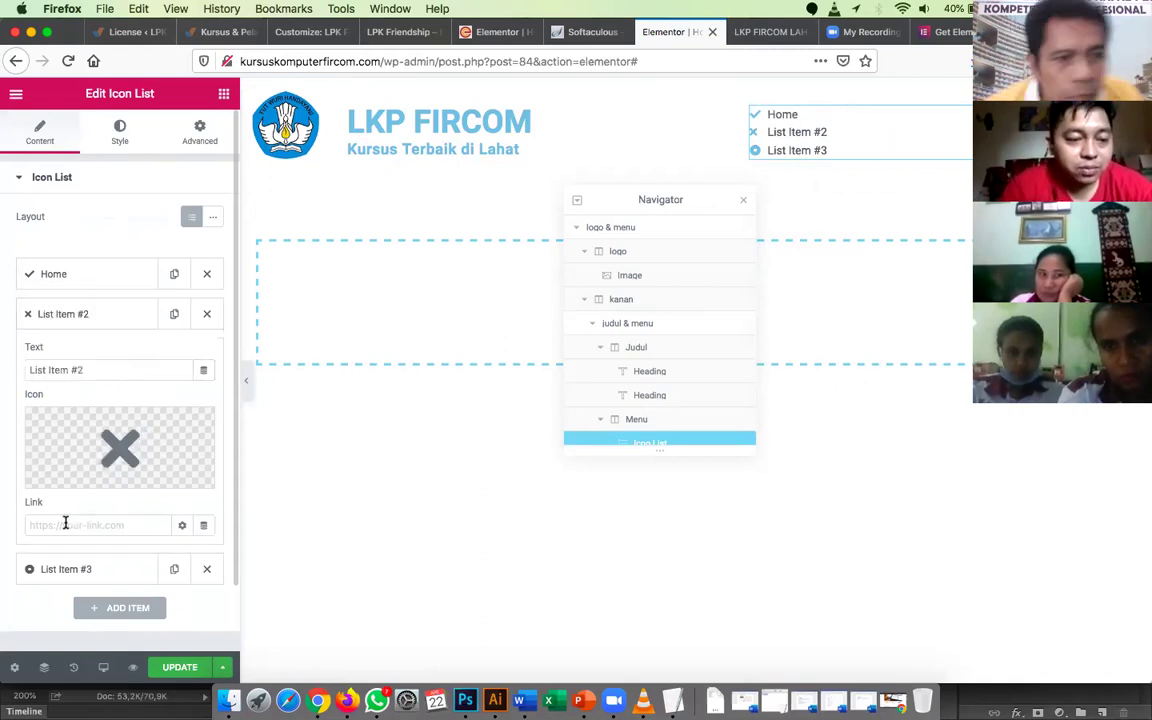
pyautogui.tripleClick(107, 370)
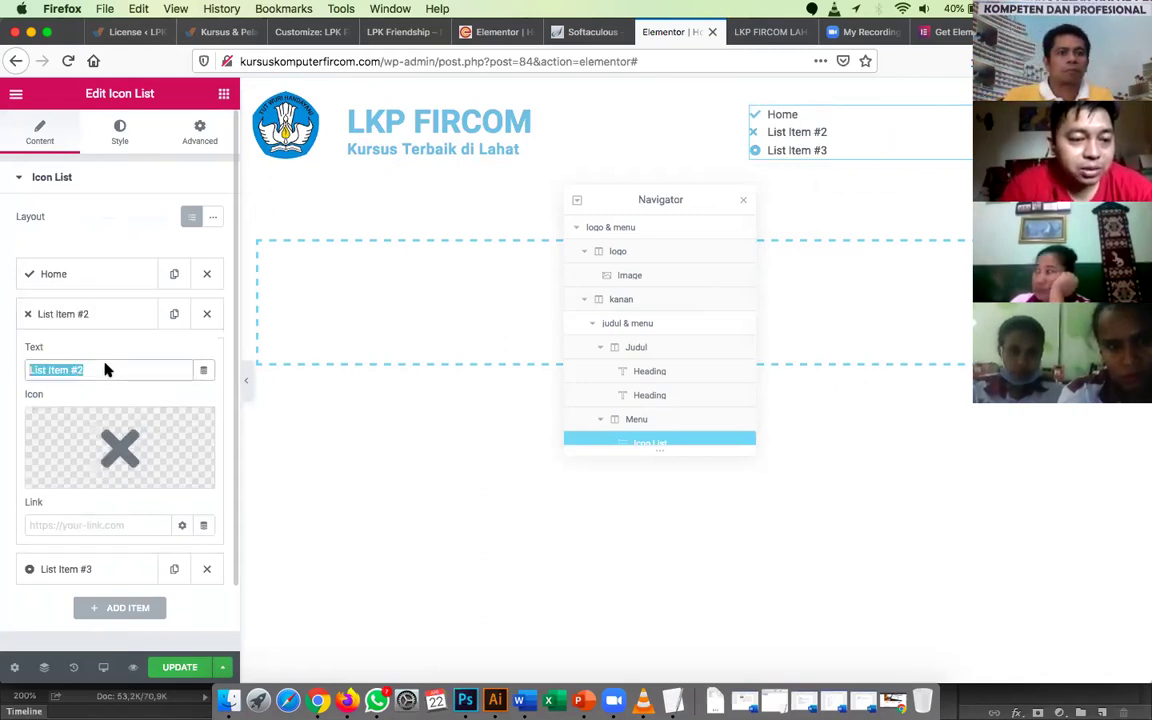
pyautogui.write('About Us')
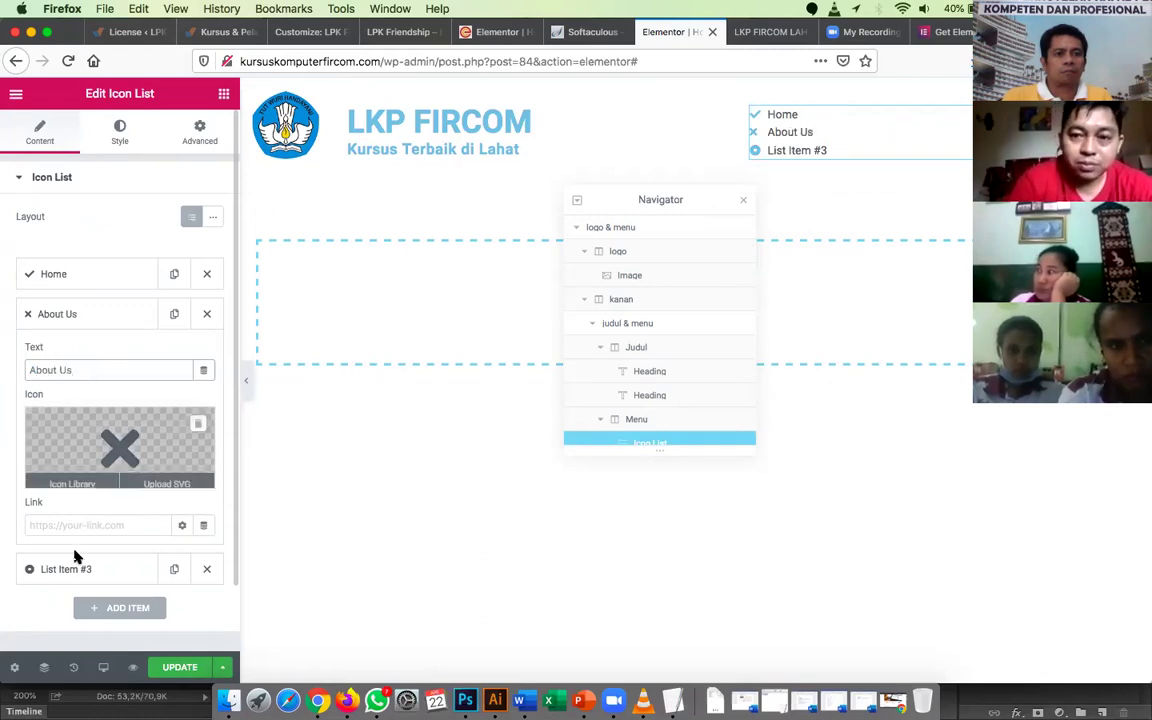
# - Enter Contact on the third item, then add a fourth item linked to Online Class
pyautogui.click(82, 568)
pyautogui.scroll(-2, 85, 532)
pyautogui.click(113, 487)
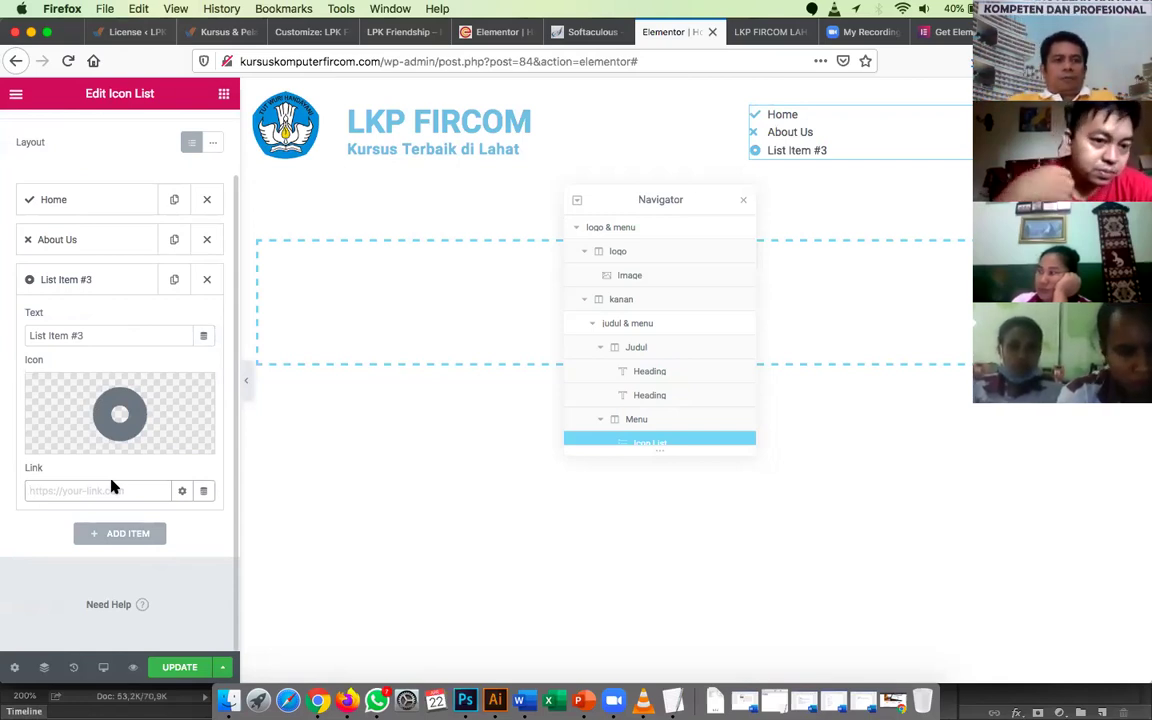
pyautogui.write('Contact')
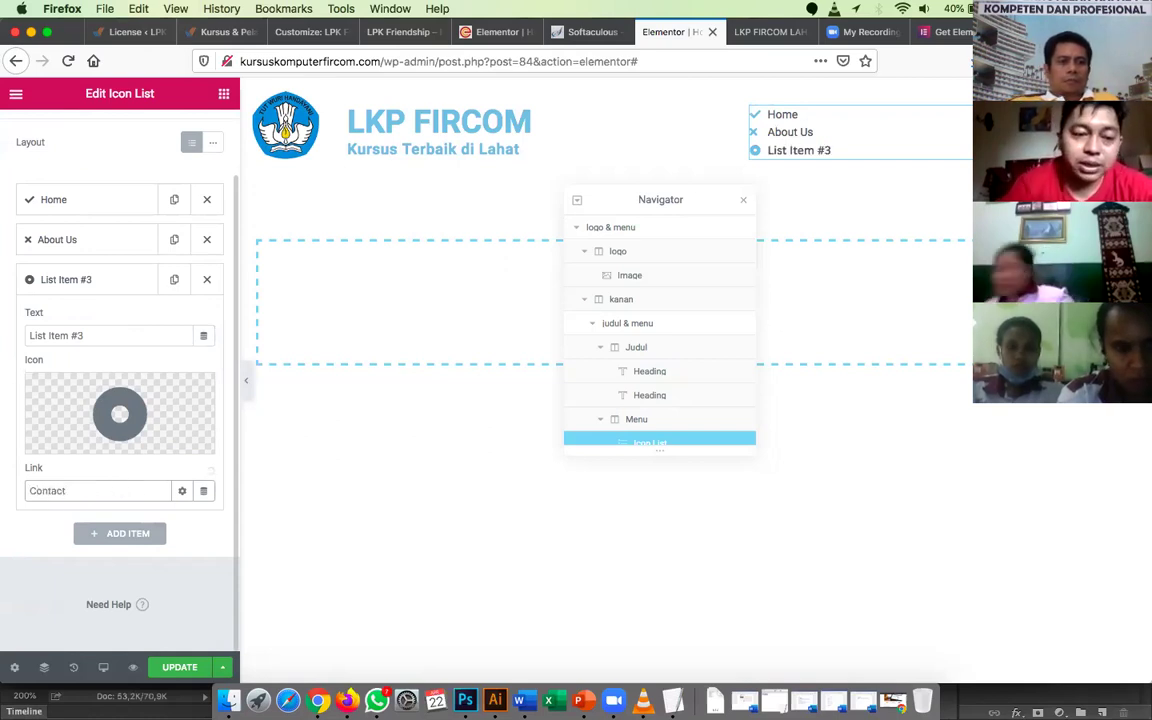
pyautogui.click(128, 532)
pyautogui.click(122, 531)
pyautogui.write('Onlin')
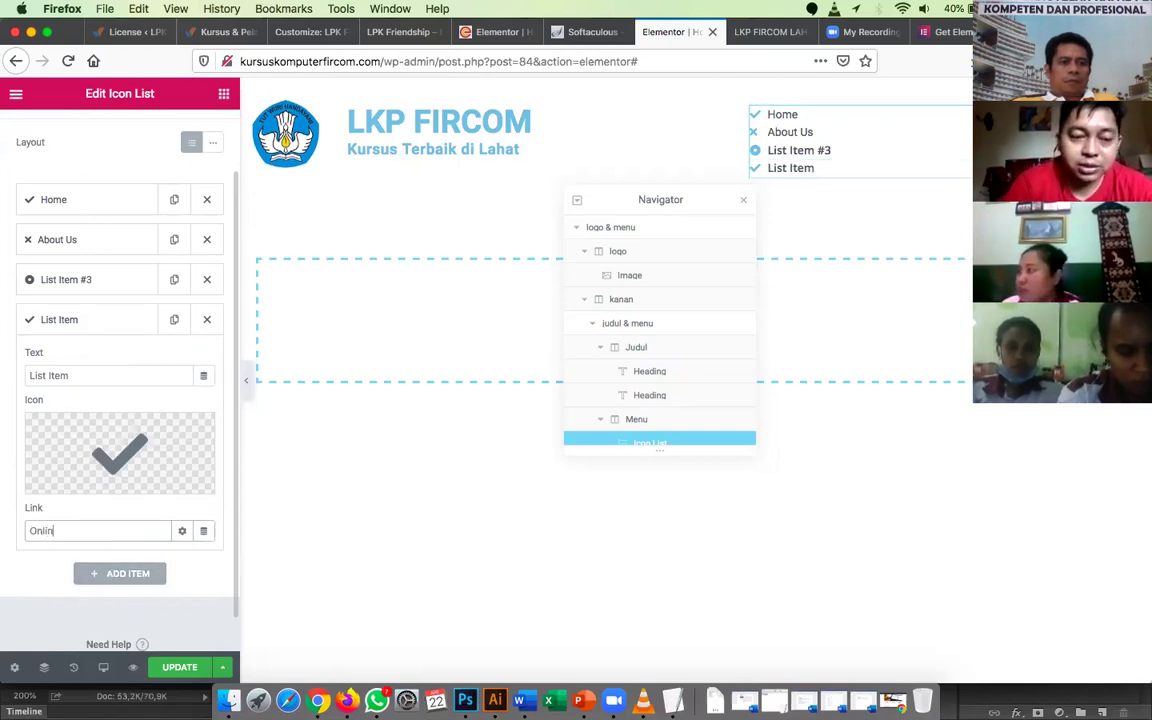
pyautogui.write('e Class')
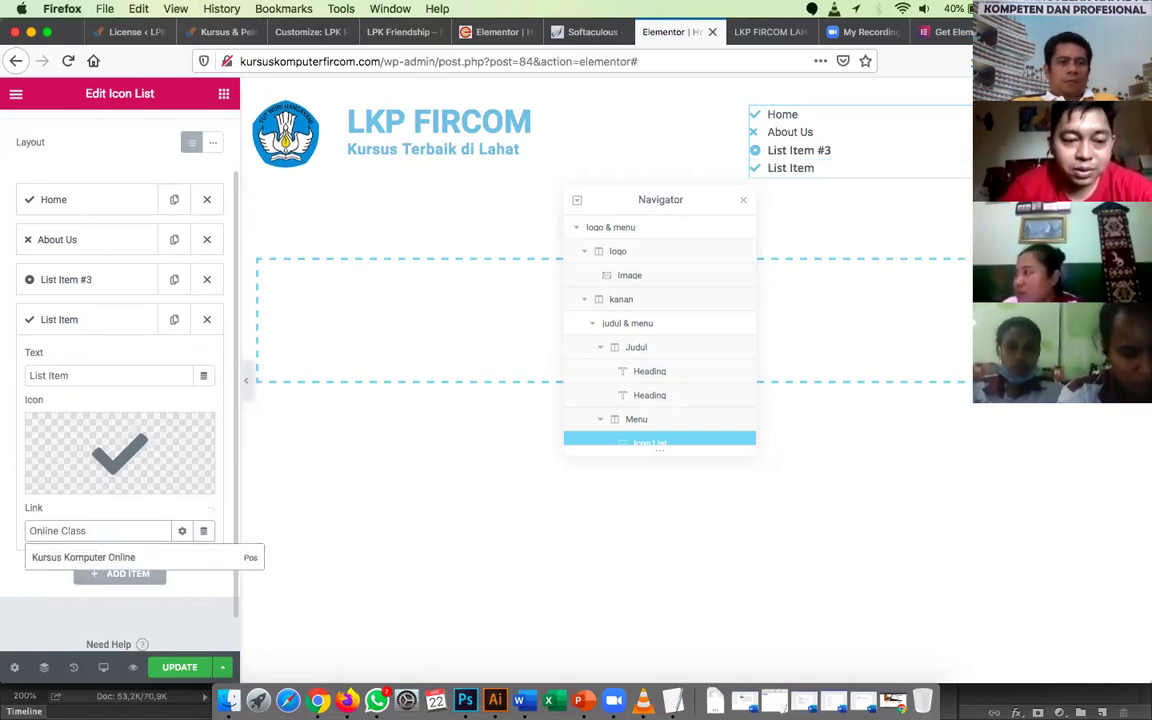
# - Reopen the Icon List settings and reveal the fourth item's extra link options
pyautogui.click(16, 93)
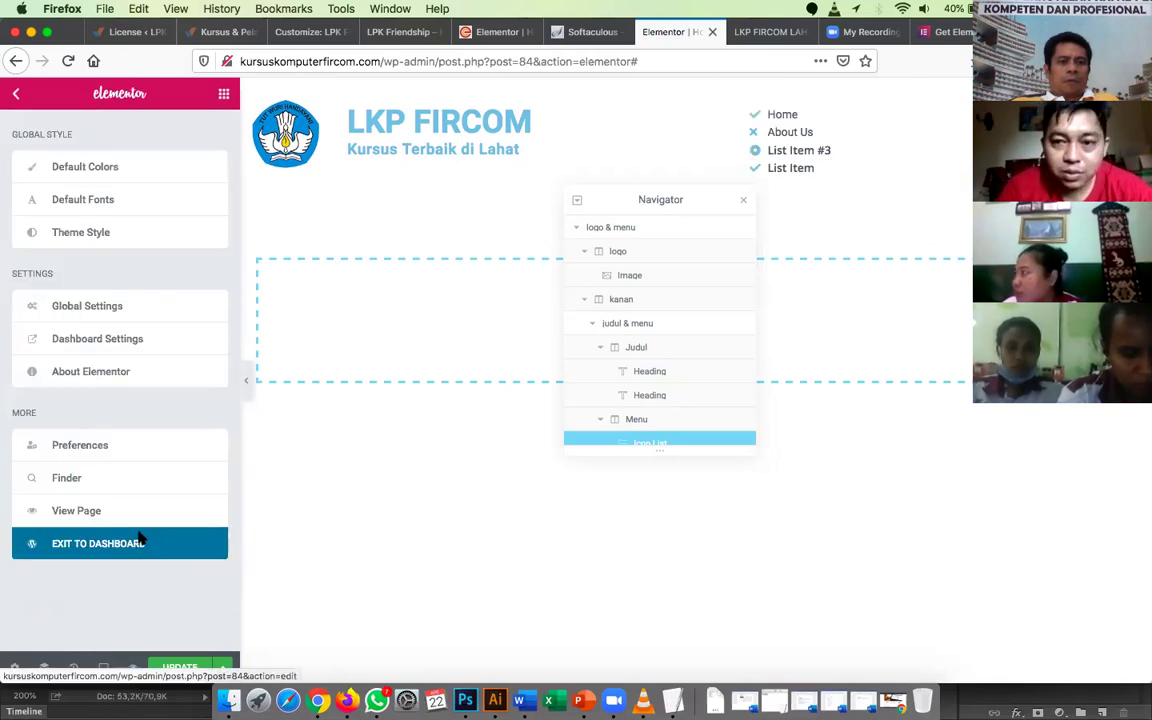
pyautogui.click(790, 168)
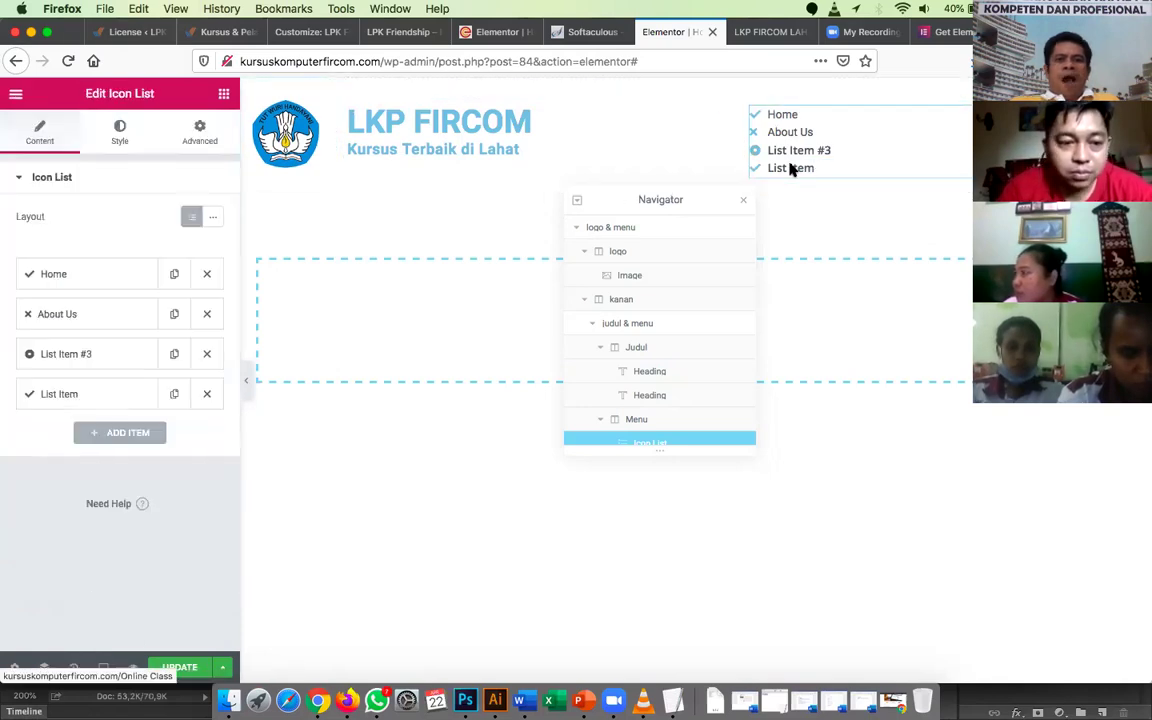
pyautogui.click(63, 396)
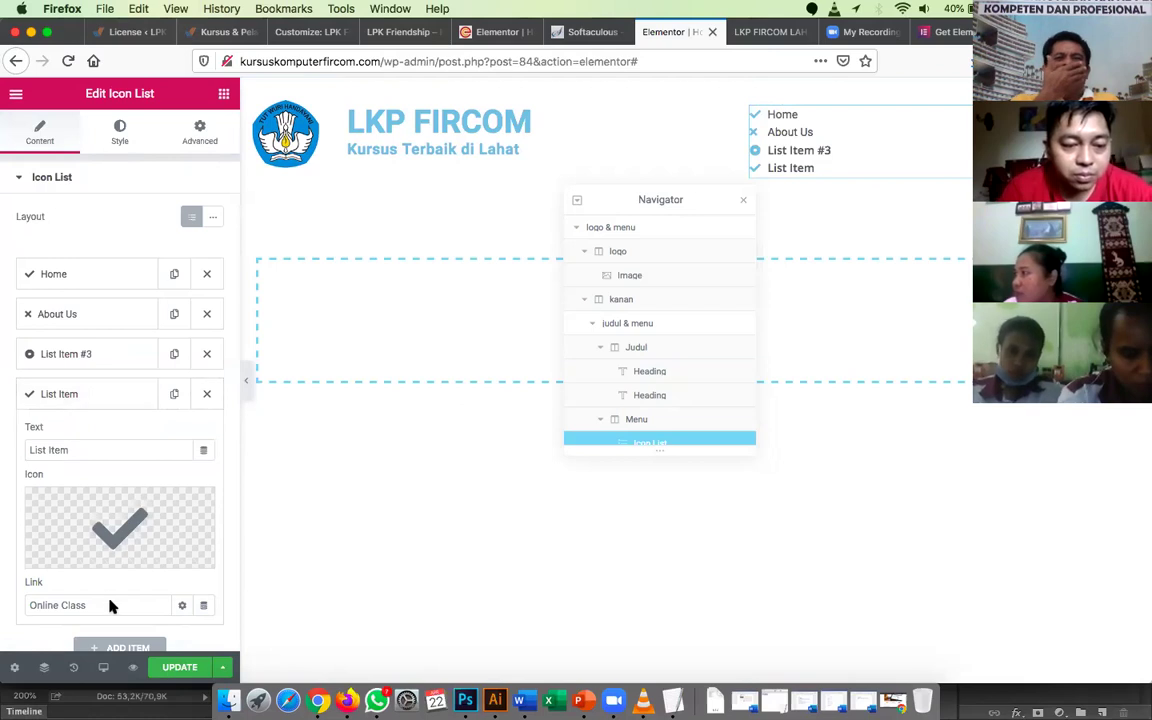
pyautogui.scroll(-2, 105, 600)
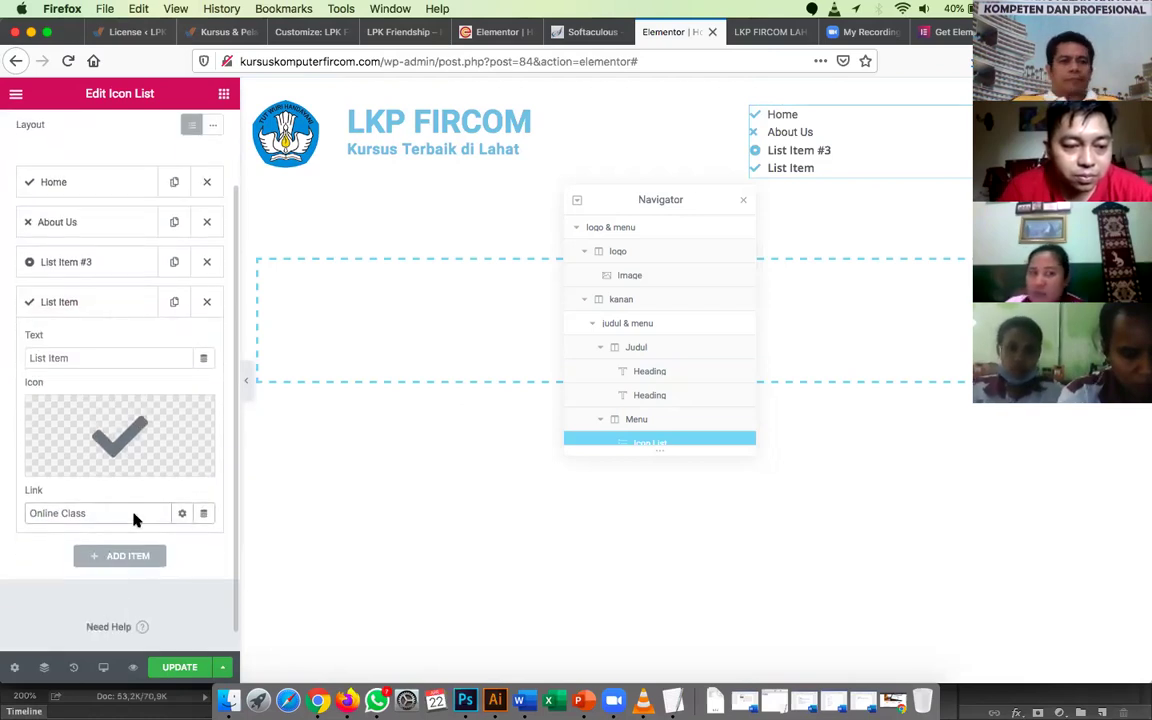
pyautogui.click(182, 514)
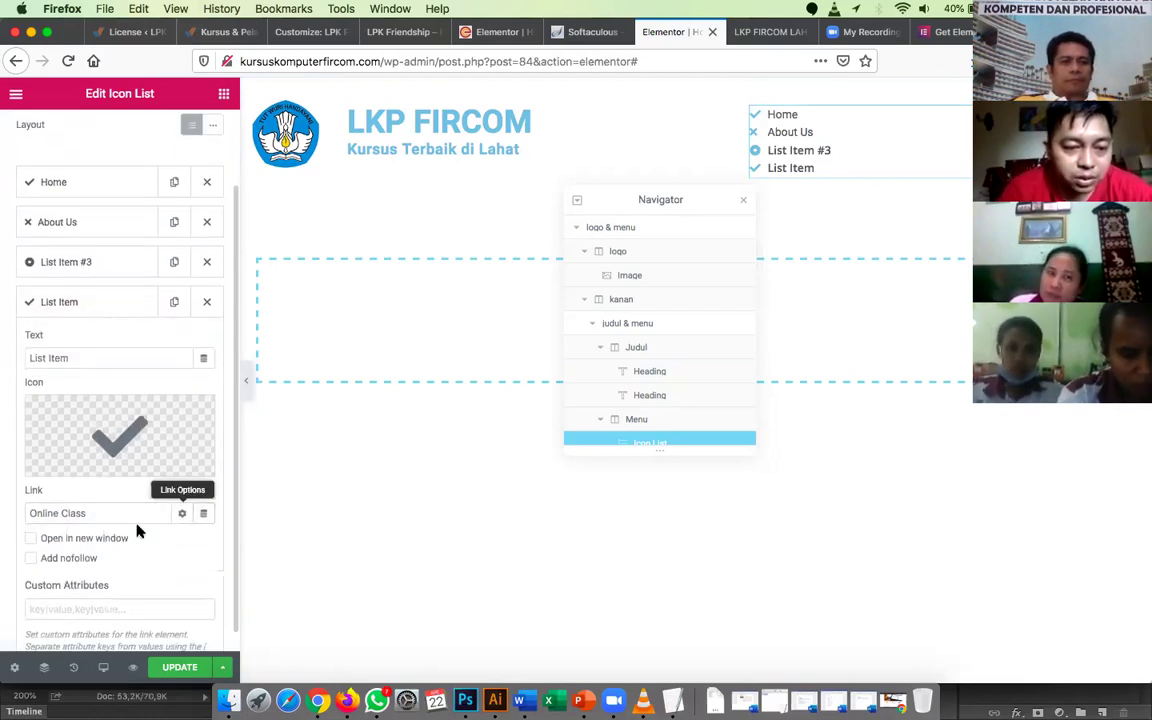
pyautogui.scroll(-4, 119, 504)
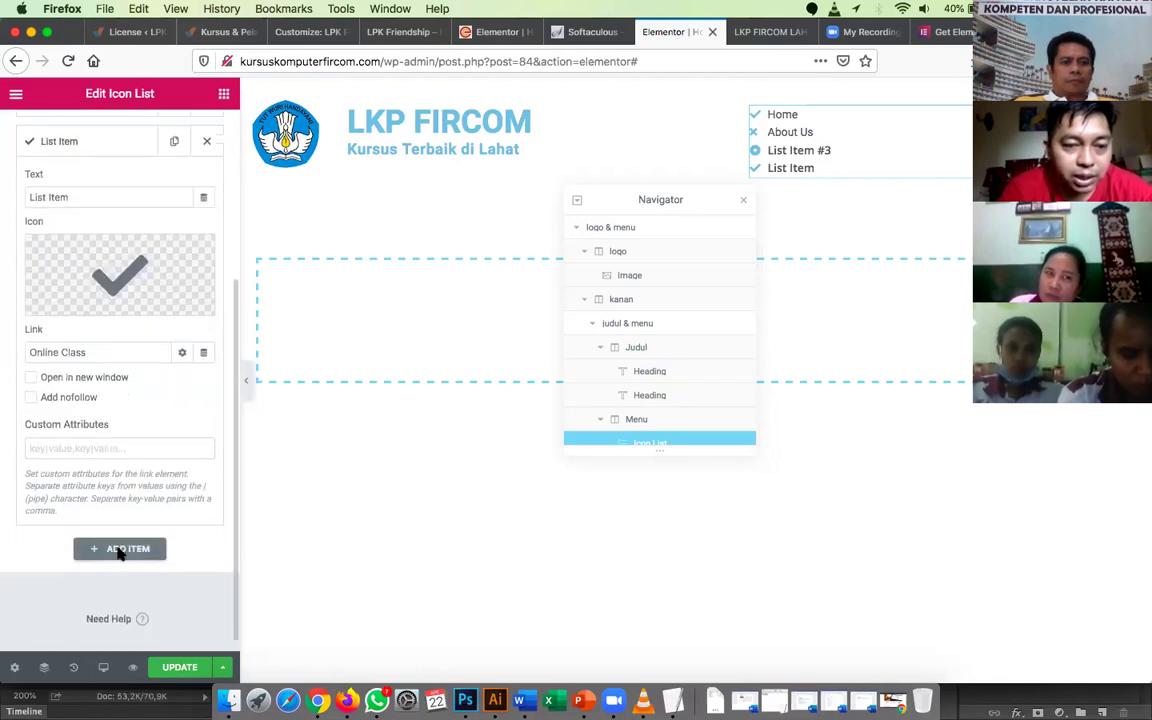
pyautogui.scroll(2, 118, 550)
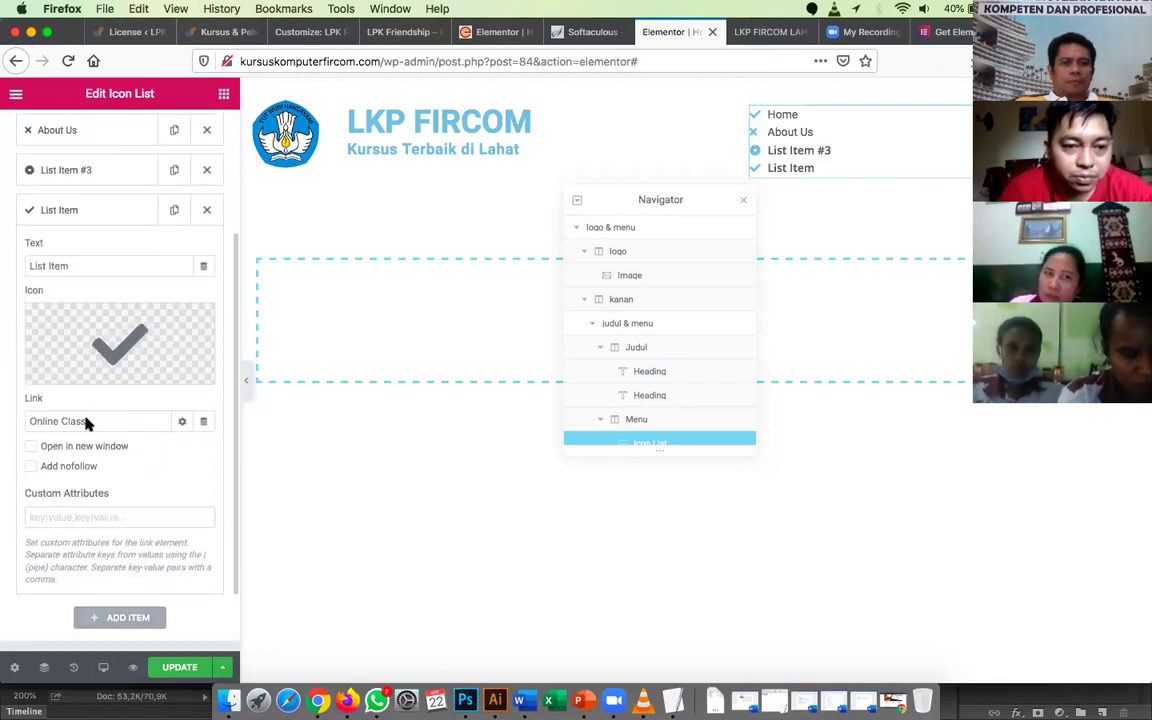
# - Check the text of the fourth, Home and About Us items in the Icon List
pyautogui.click(89, 272)
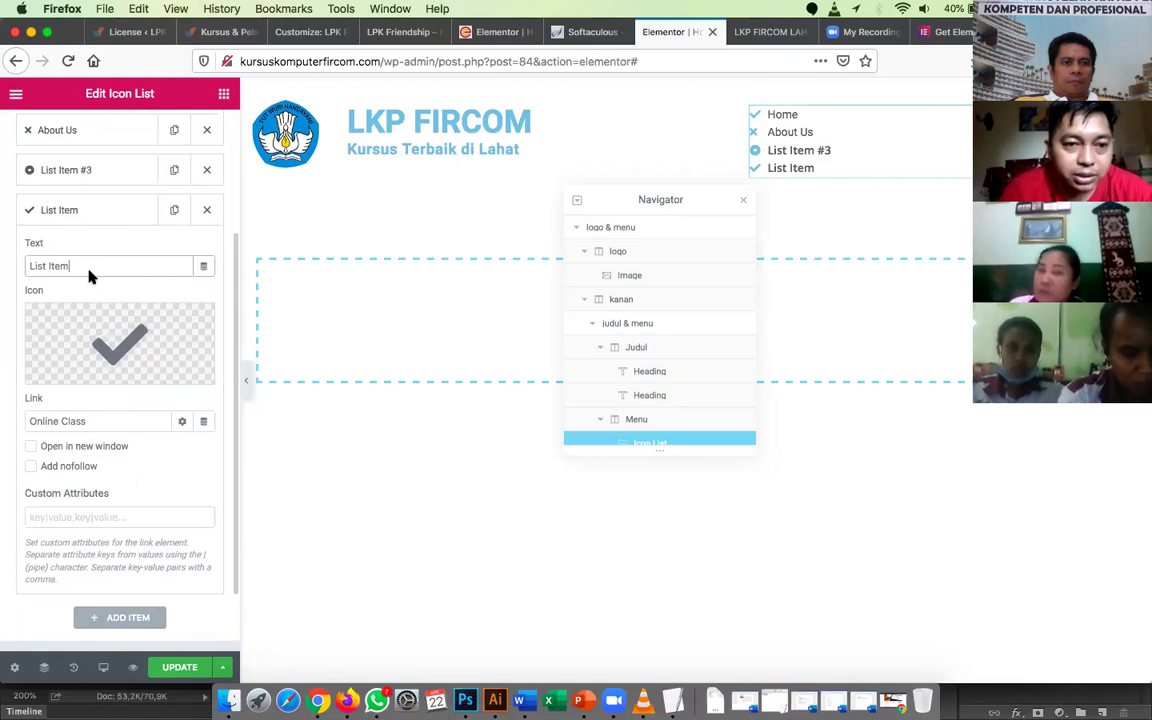
pyautogui.press('super+a')
pyautogui.scroll(3, 89, 277)
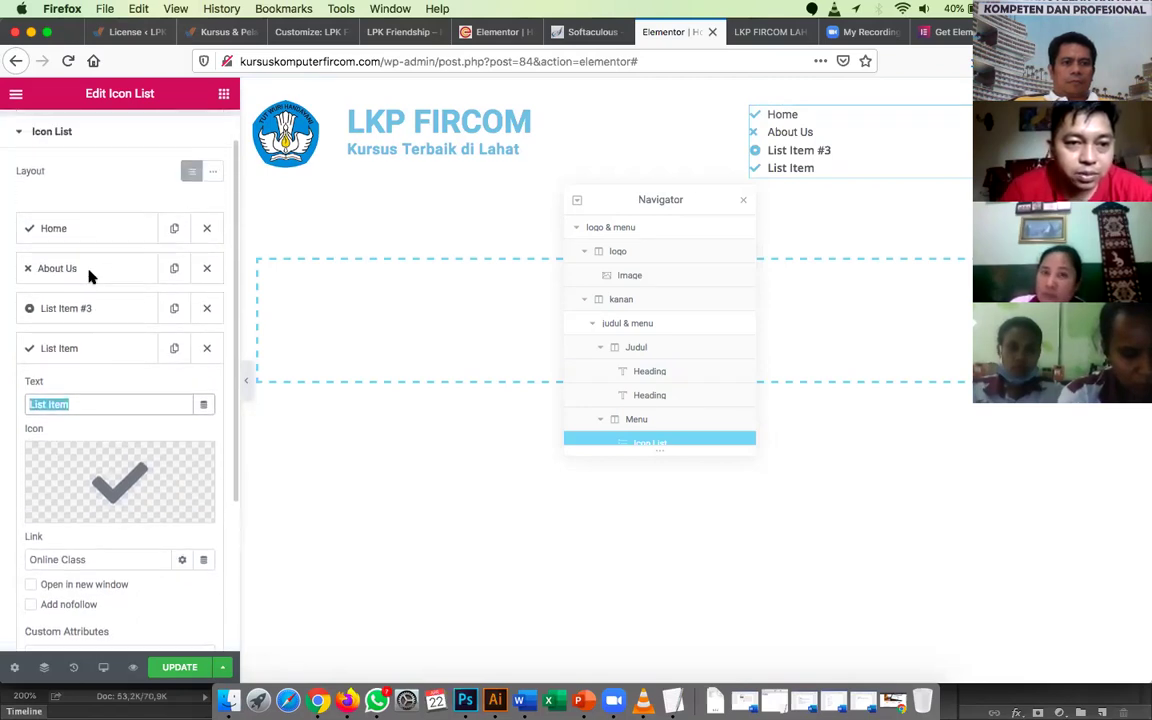
pyautogui.click(89, 228)
pyautogui.press('super+a')
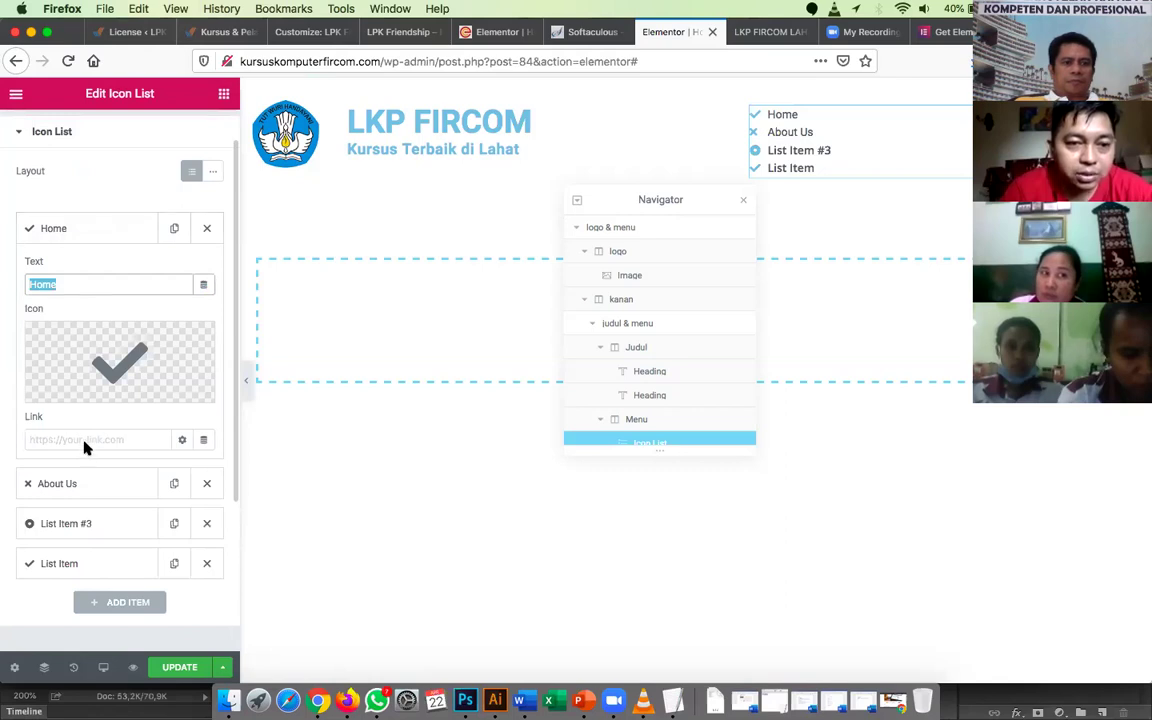
pyautogui.click(90, 238)
pyautogui.click(87, 267)
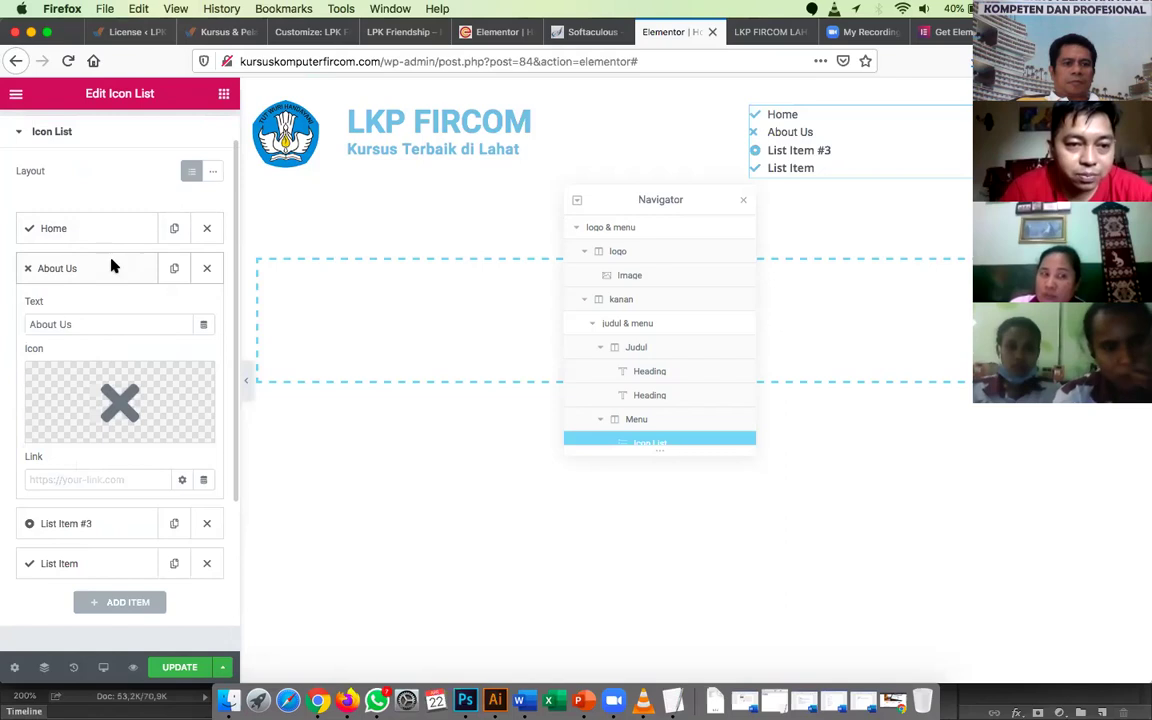
pyautogui.click(95, 266)
# - Set the third item's text to Contact and clear its wrong link value
pyautogui.click(101, 309)
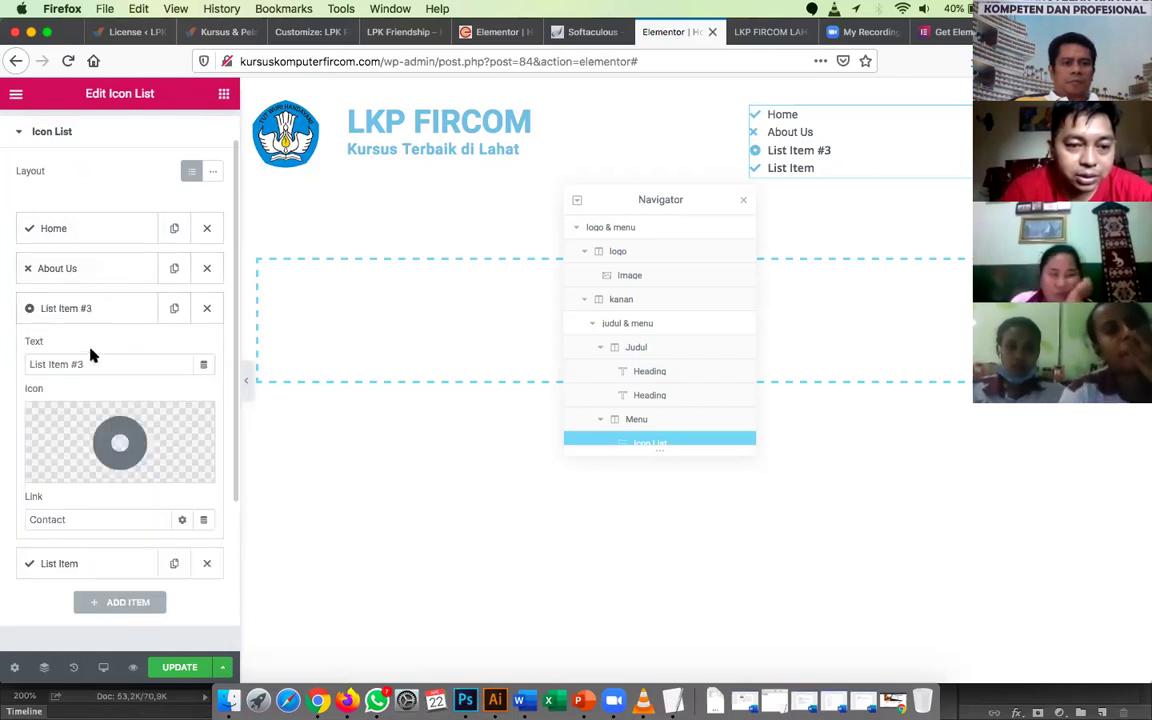
pyautogui.tripleClick(91, 368)
pyautogui.write('Contact')
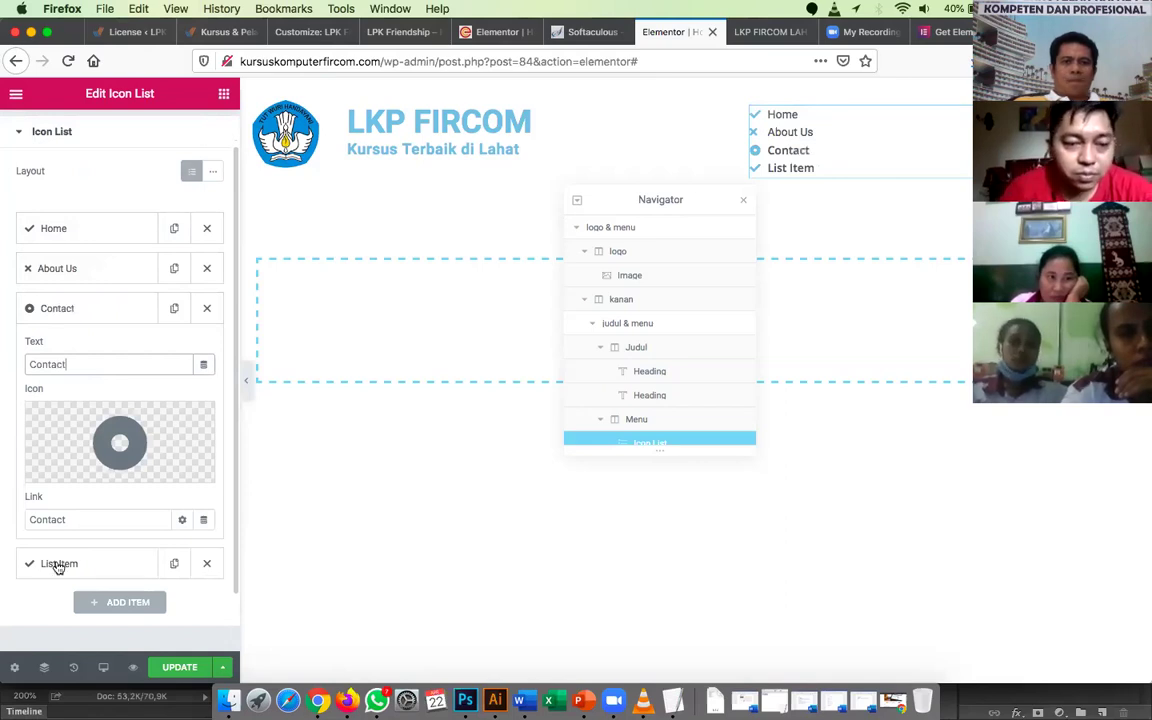
pyautogui.click(68, 520)
pyautogui.doubleClick(68, 520)
pyautogui.press('BackSpace')
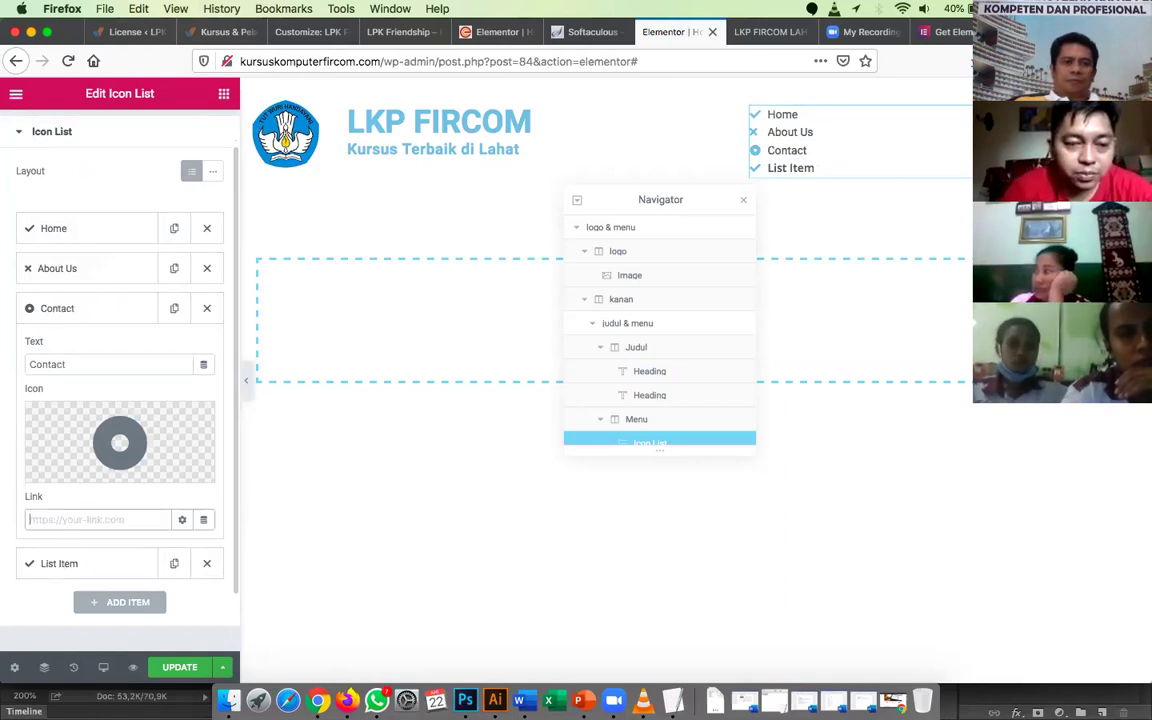
# - Rename the fourth list entry to Online Class
pyautogui.click(78, 556)
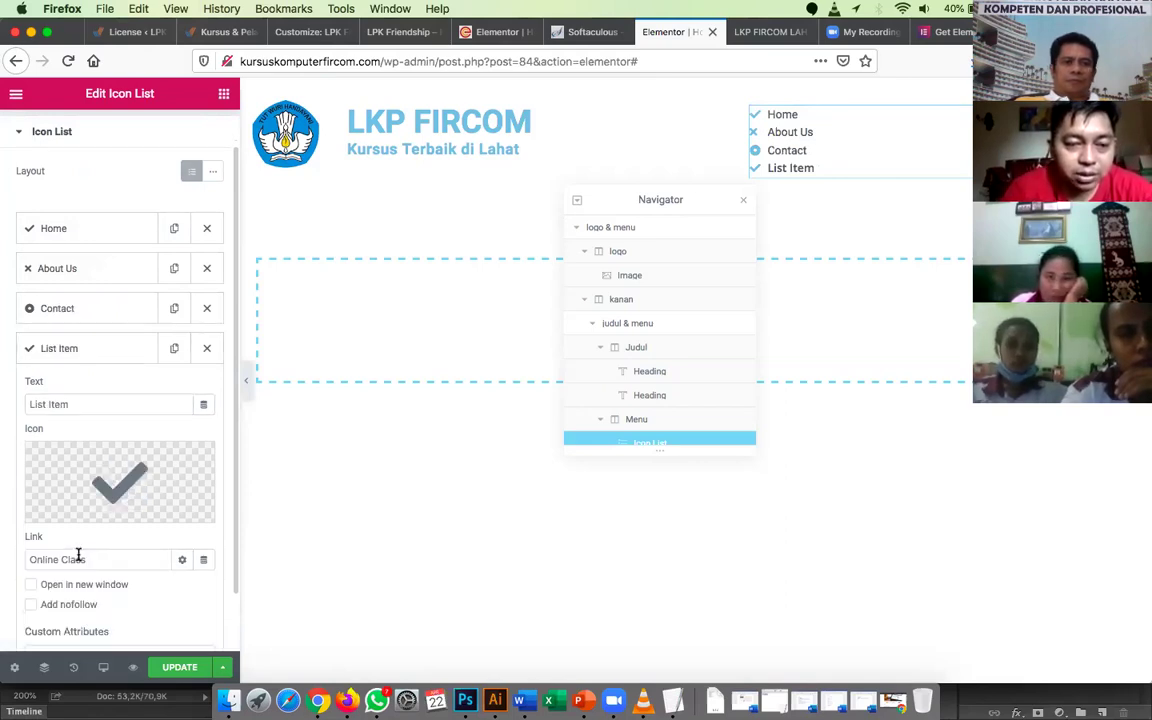
pyautogui.doubleClick(85, 405)
pyautogui.tripleClick(85, 406)
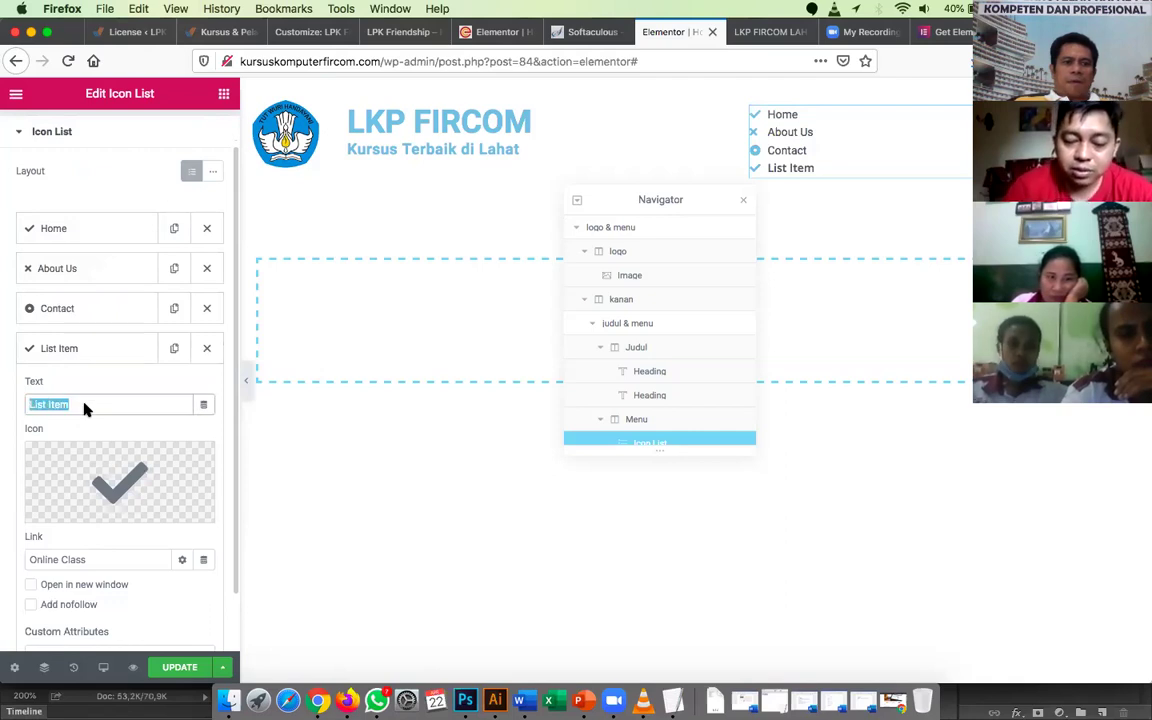
pyautogui.write('Online ')
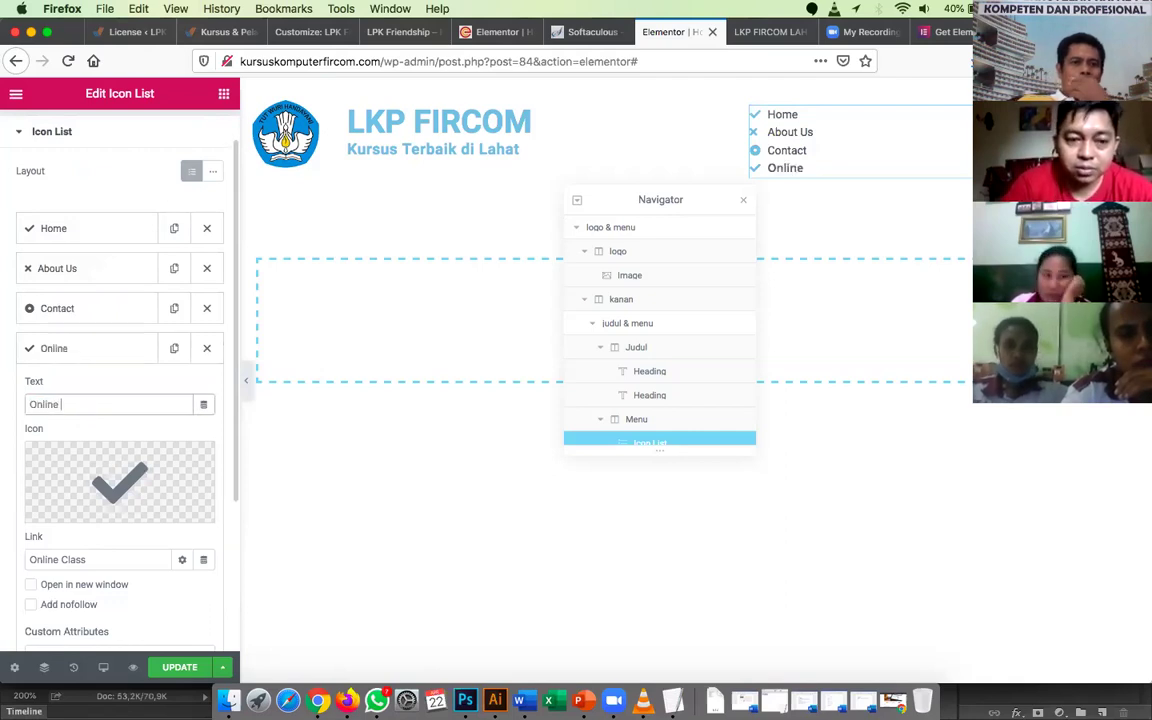
pyautogui.write('Cla')
pyautogui.press('BackSpace')
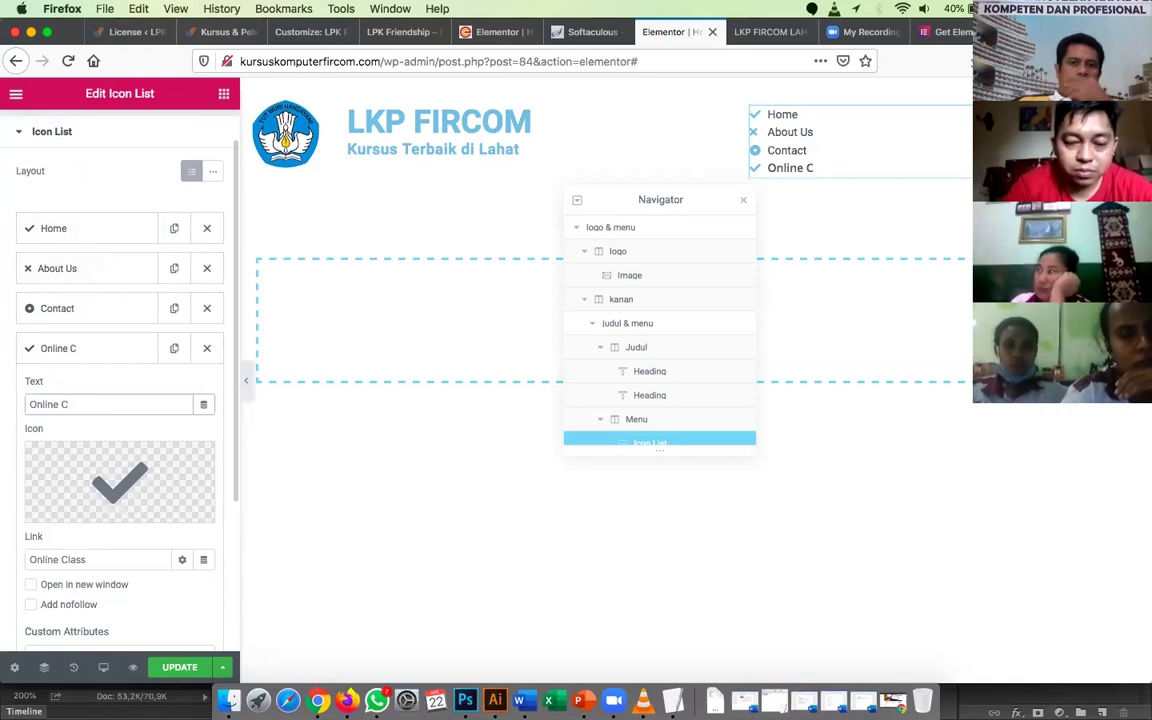
pyautogui.scroll(-1, 85, 250)
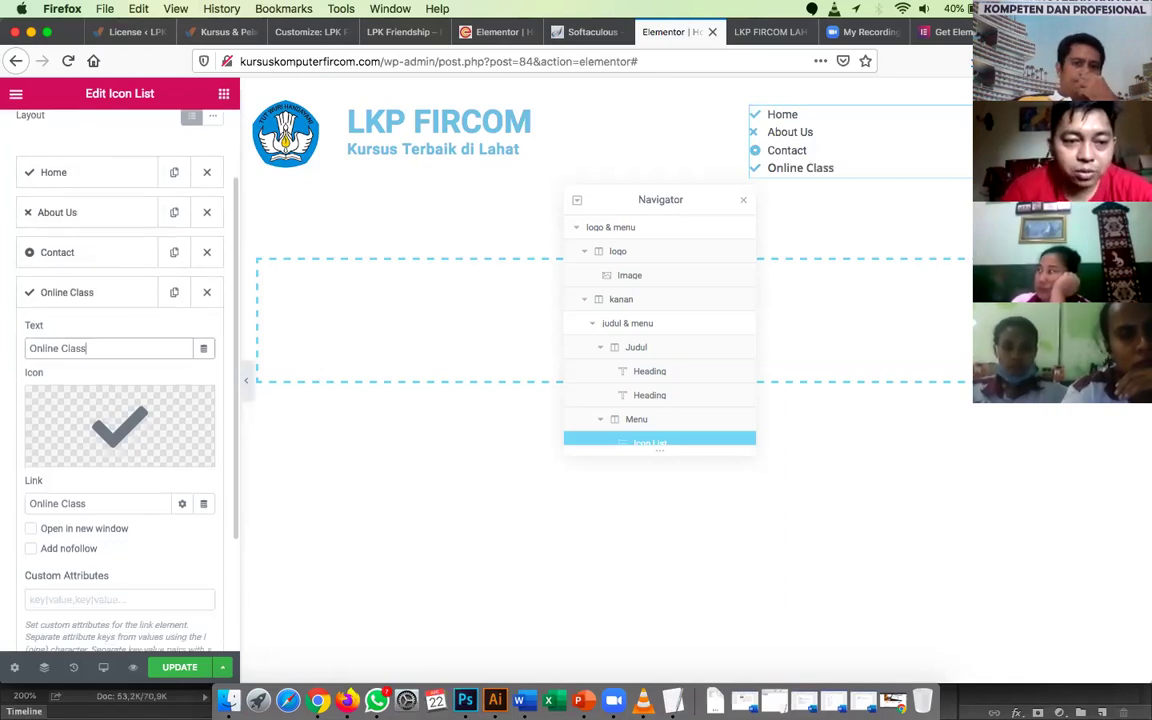
pyautogui.click(85, 252)
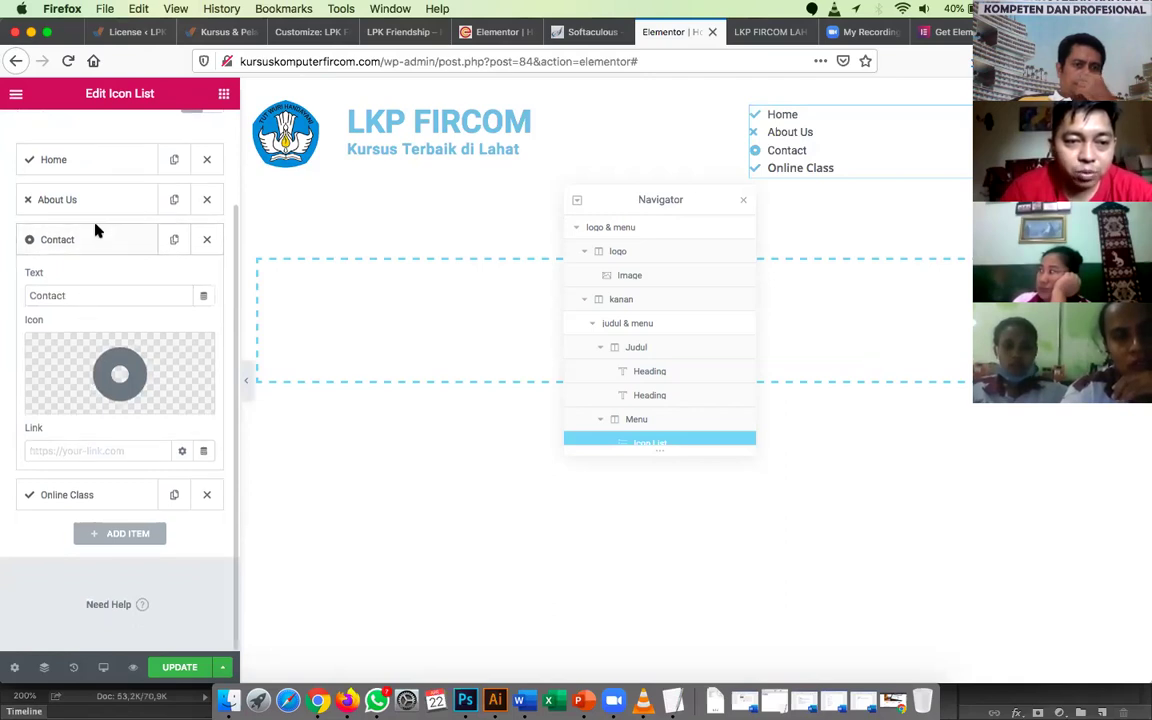
pyautogui.click(95, 238)
# - Add a fifth Icon List entry with the text Program
pyautogui.click(115, 318)
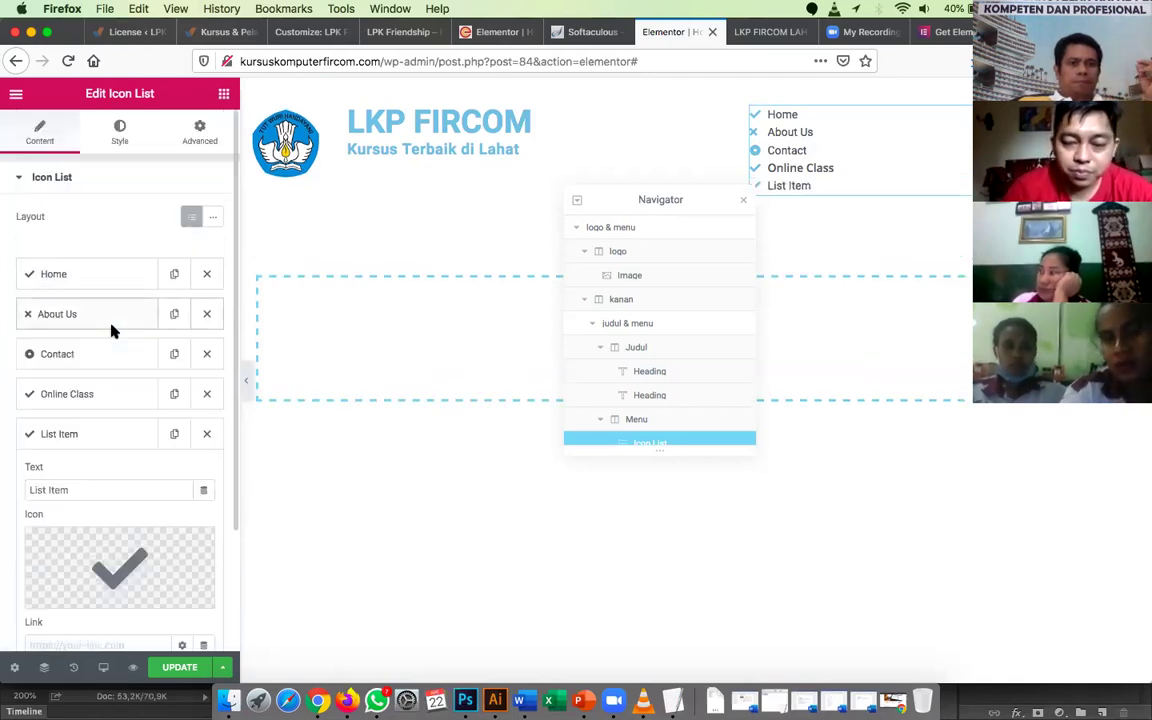
pyautogui.tripleClick(60, 490)
pyautogui.write('Program')
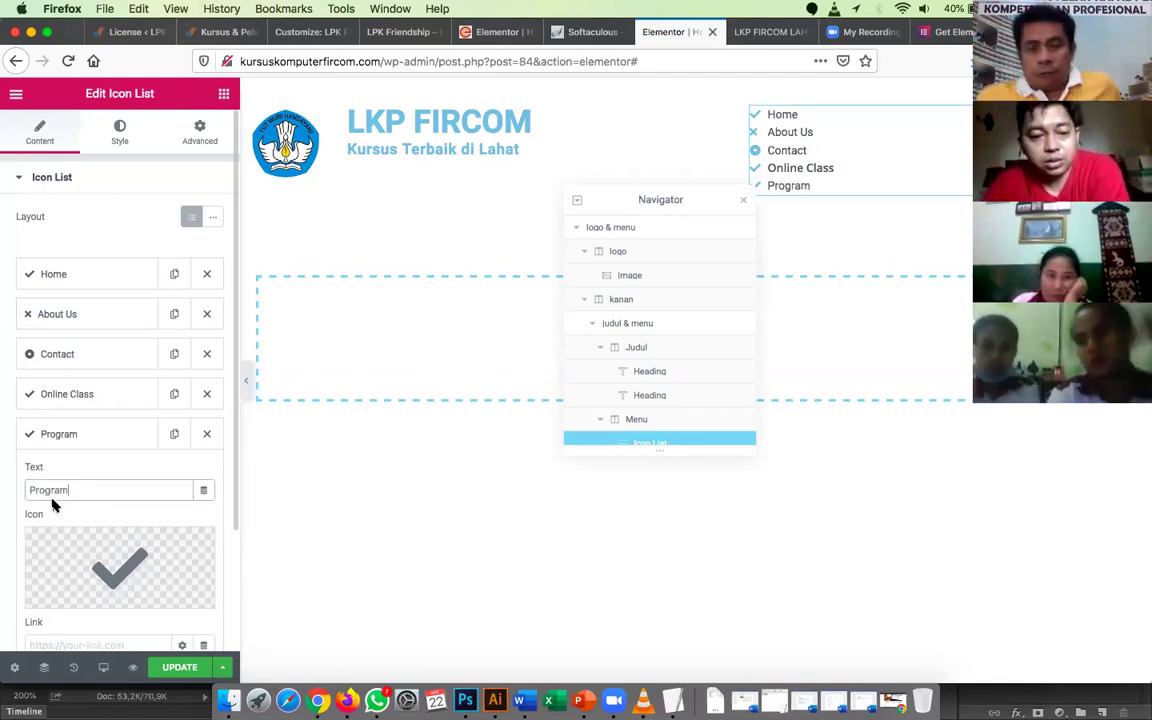
pyautogui.scroll(-3, 52, 502)
pyautogui.click(62, 490)
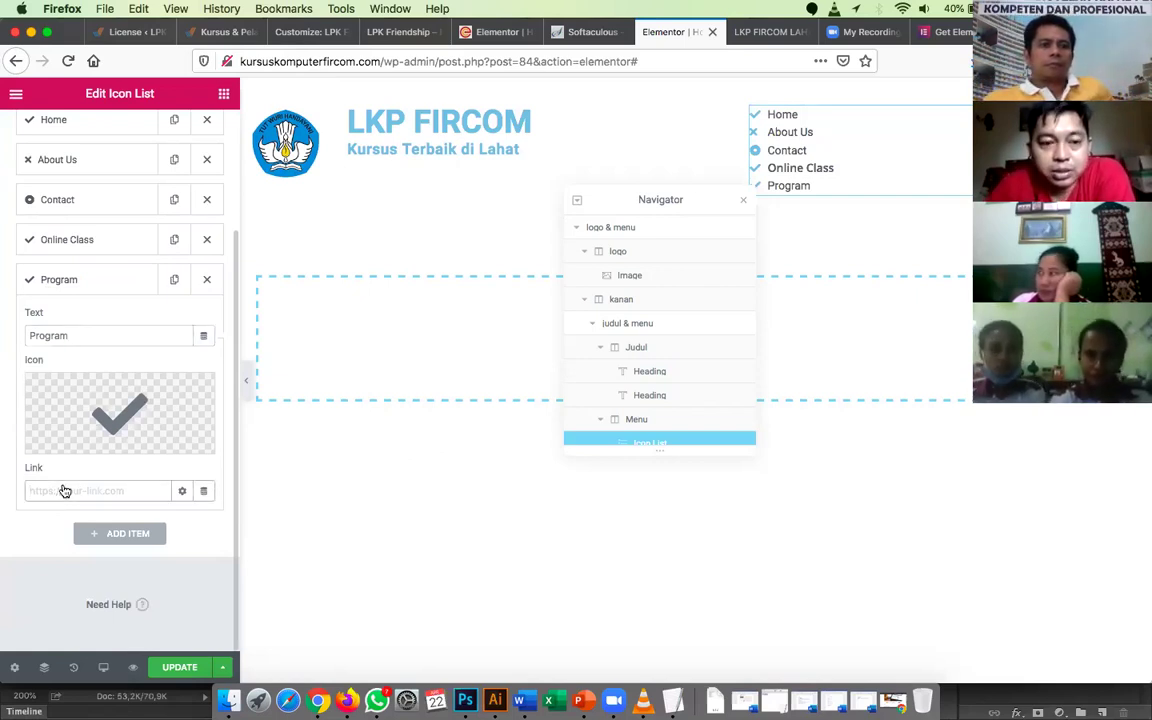
pyautogui.click(108, 286)
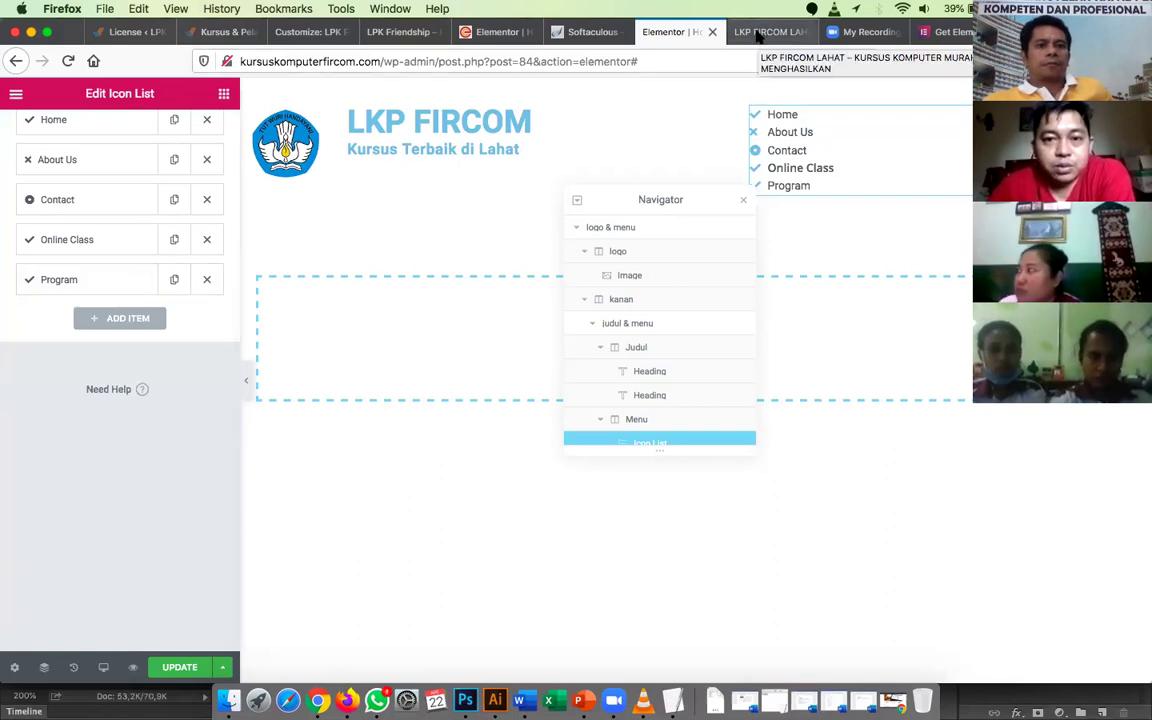
# - From the WordPress Pages list, open the login page in a new tab
pyautogui.click(757, 36)
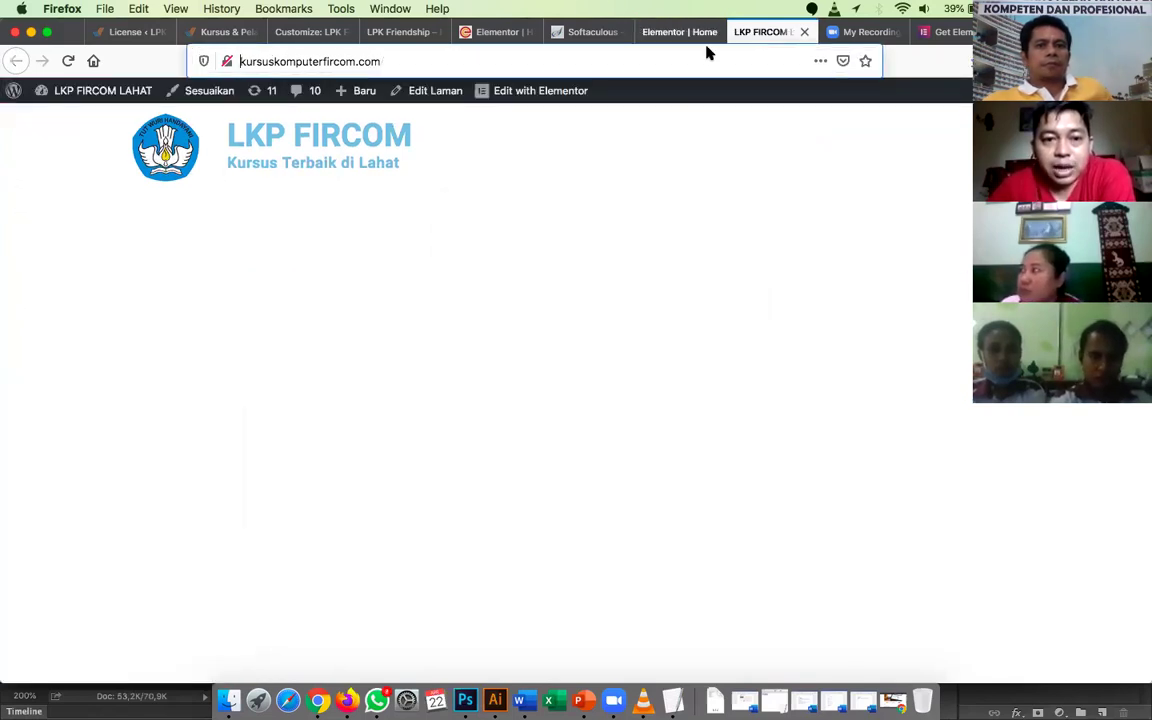
pyautogui.click(100, 90)
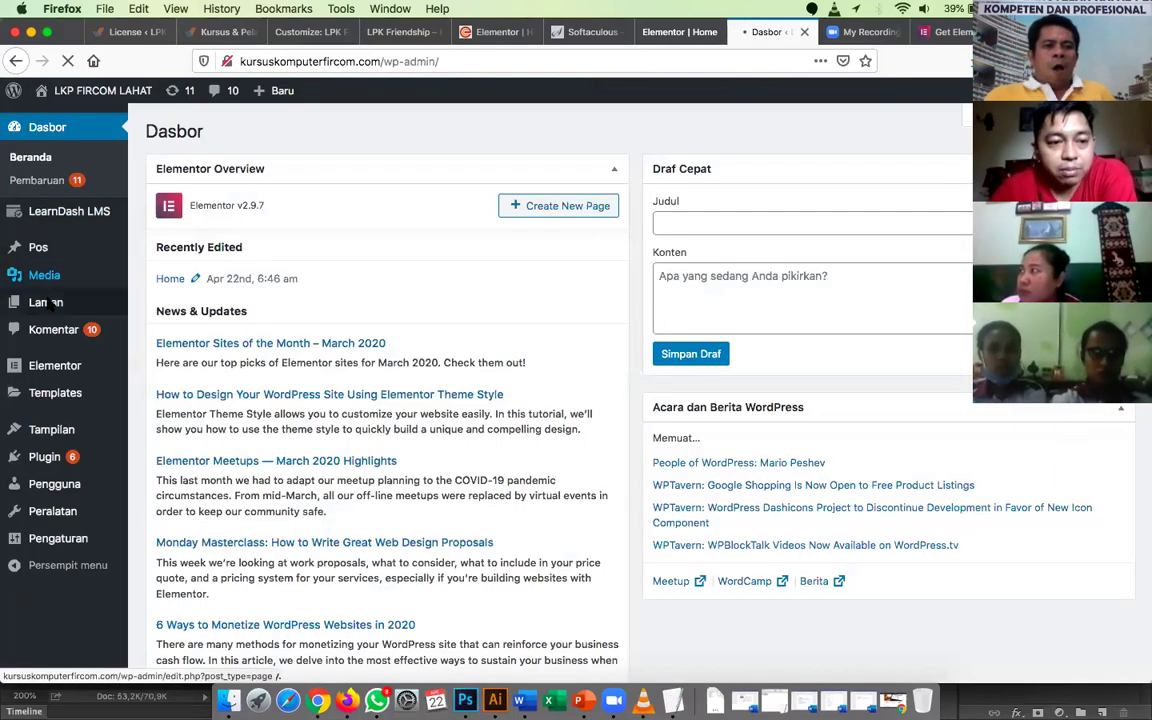
pyautogui.click(45, 302)
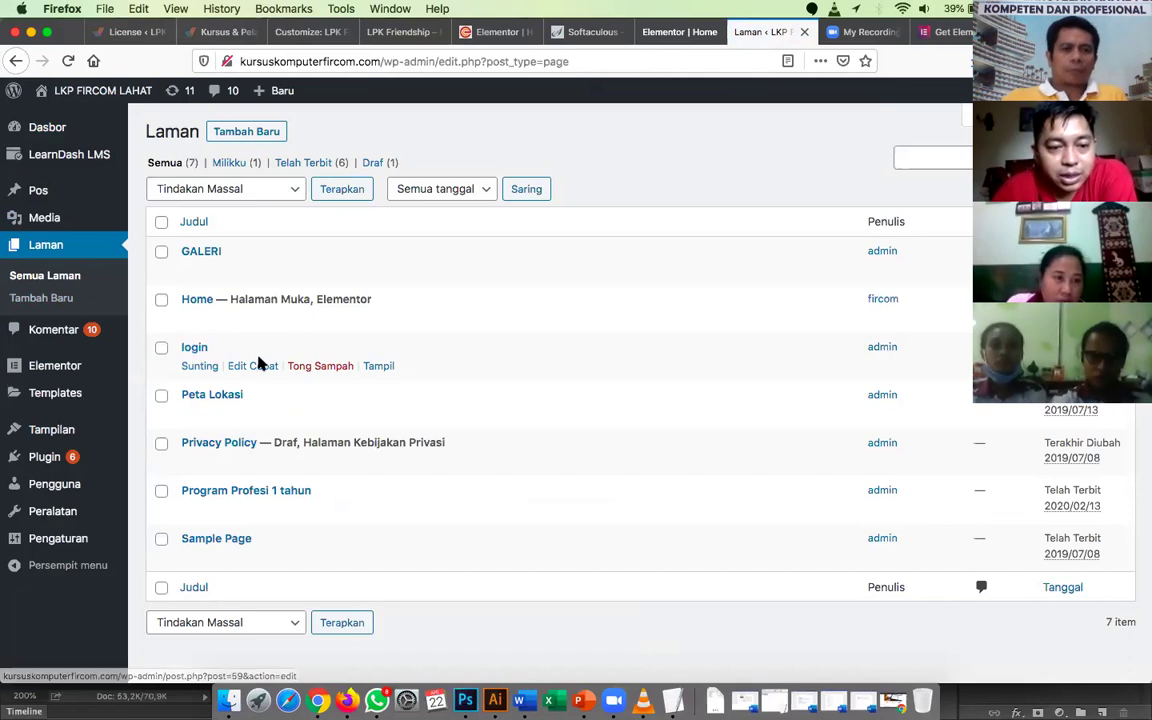
pyautogui.rightClick(374, 367)
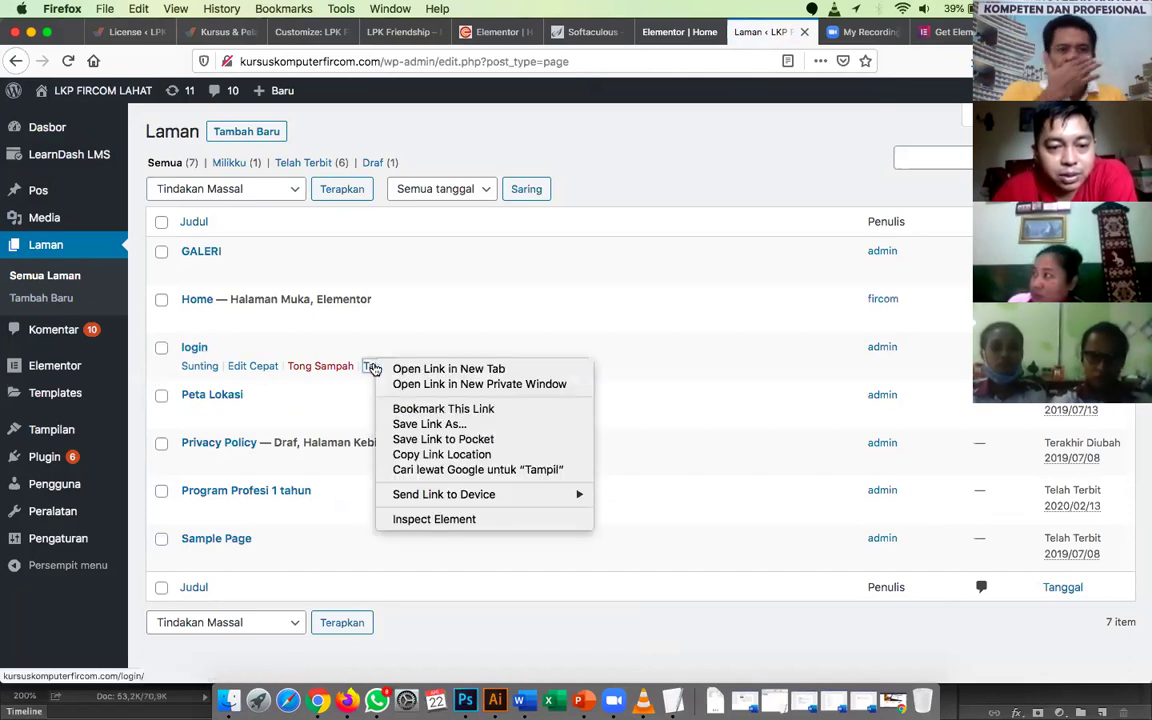
pyautogui.click(400, 368)
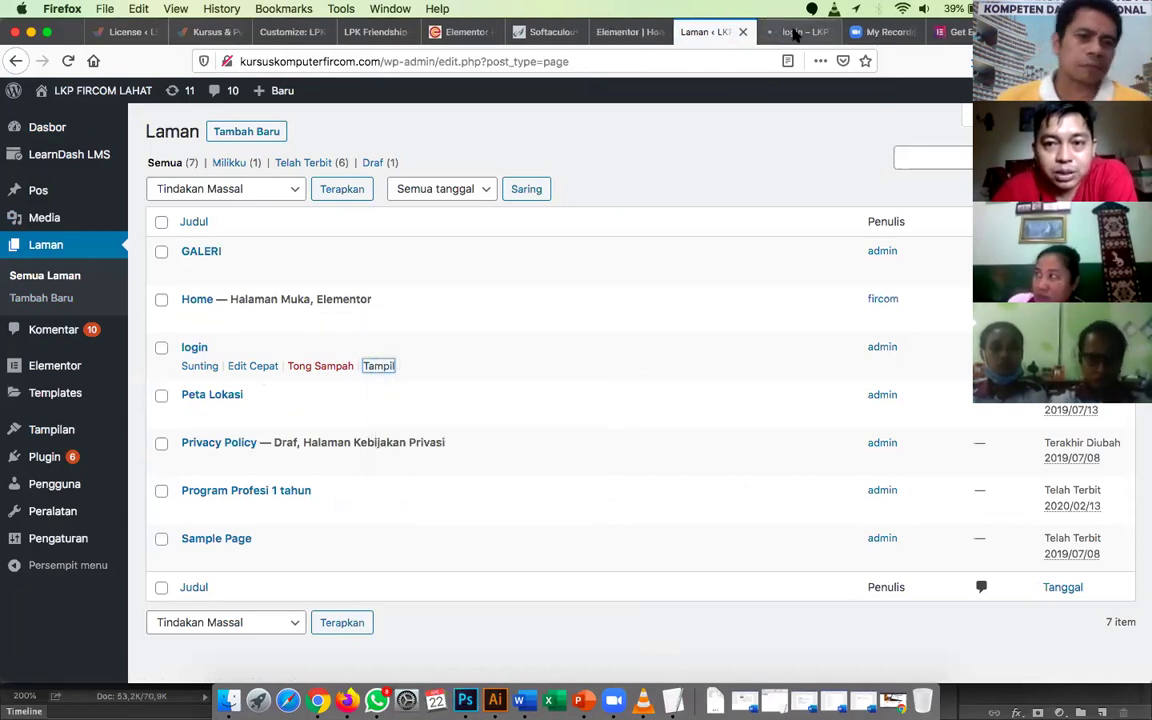
# - Copy the login page address kursuskomputerfircom.com/login/ and return to the Elementor editor
pyautogui.click(803, 32)
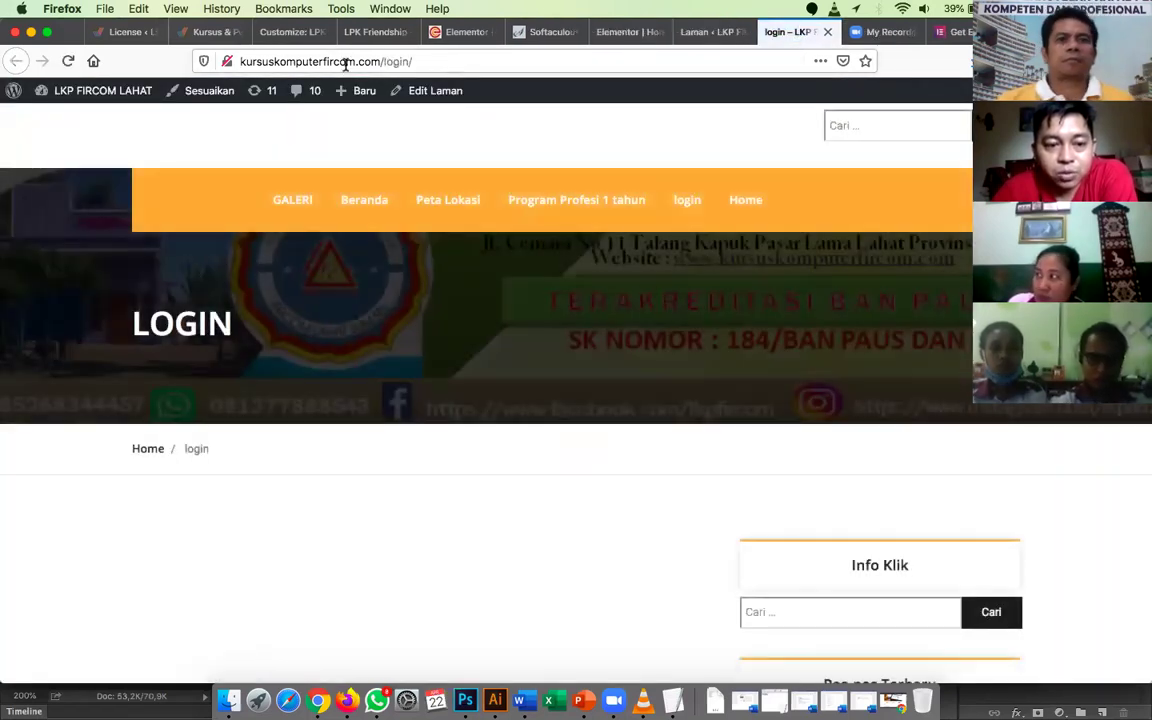
pyautogui.click(411, 61)
pyautogui.write('/')
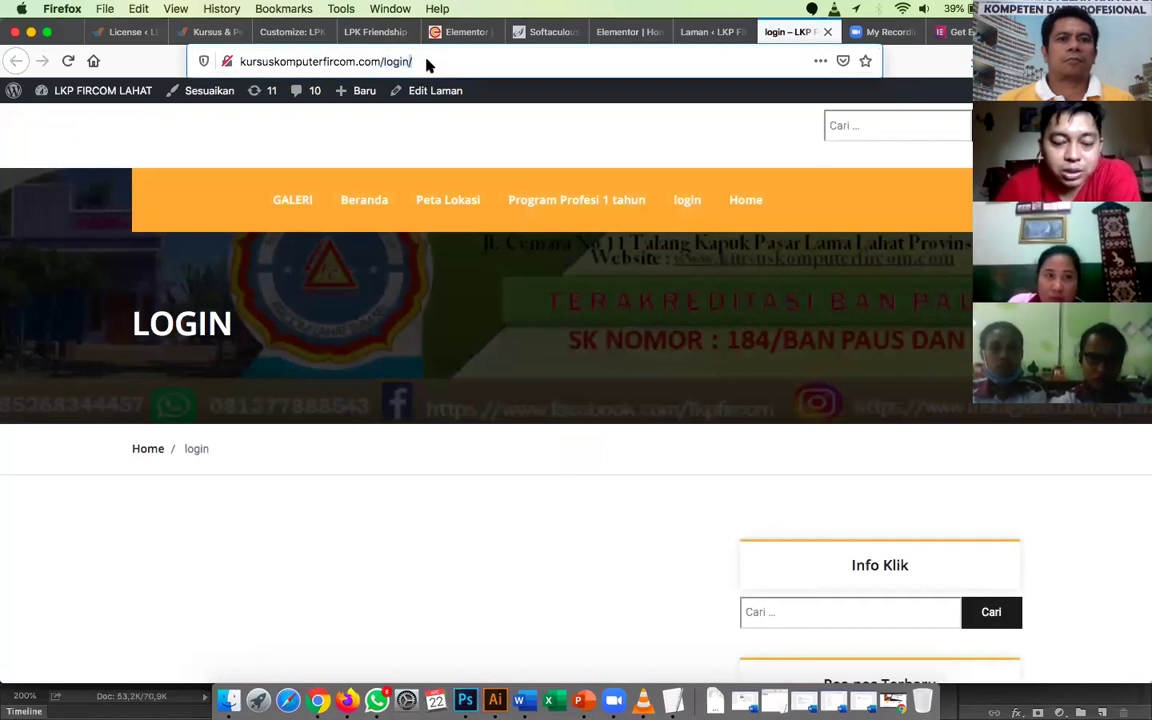
pyautogui.press('super+a')
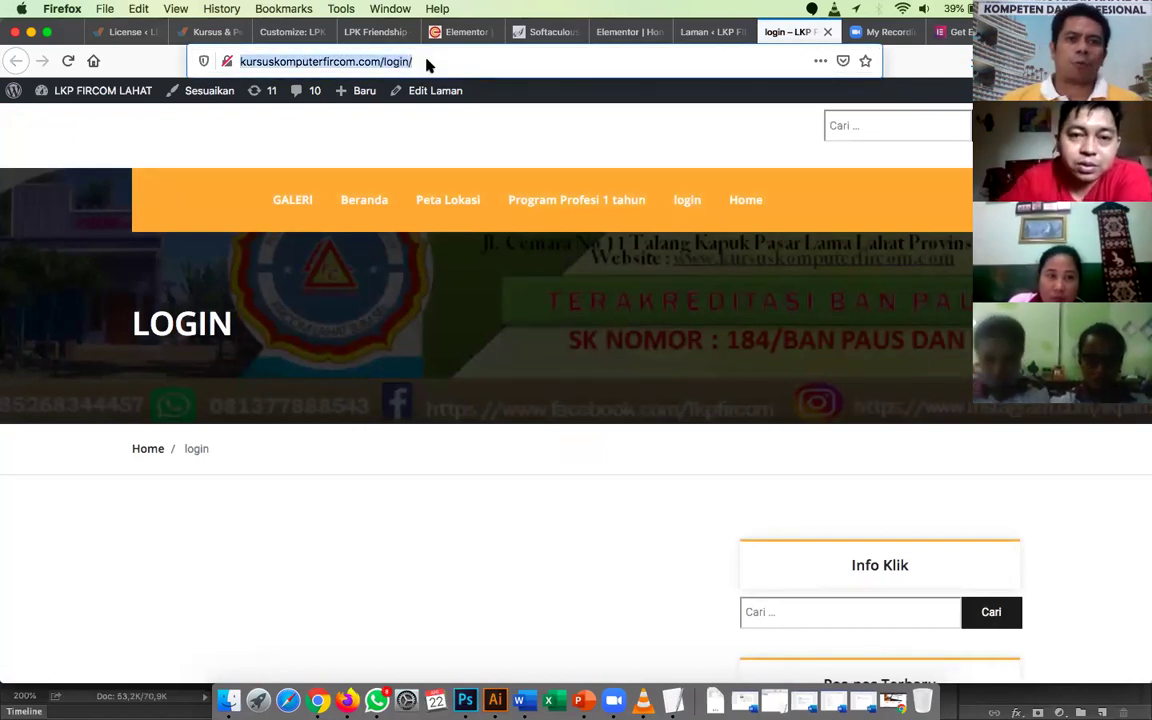
pyautogui.click(638, 33)
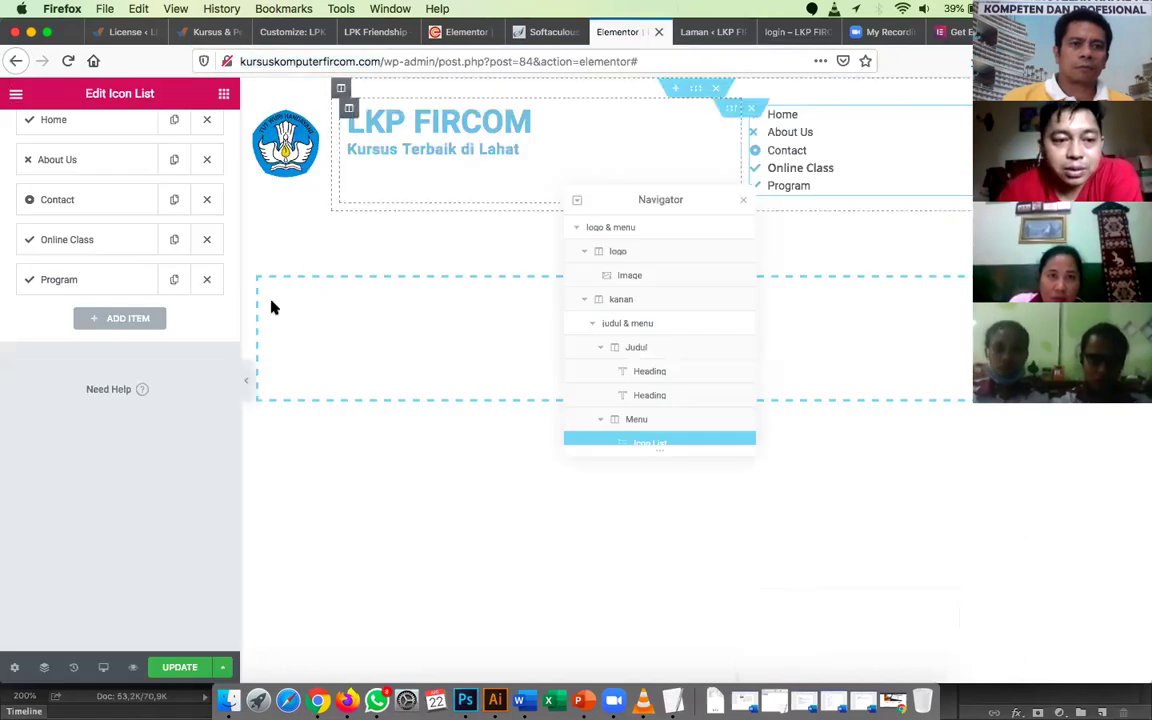
# - Paste the login page URL as Online Class's link, save the menu, and switch to the Pages tab
pyautogui.click(93, 242)
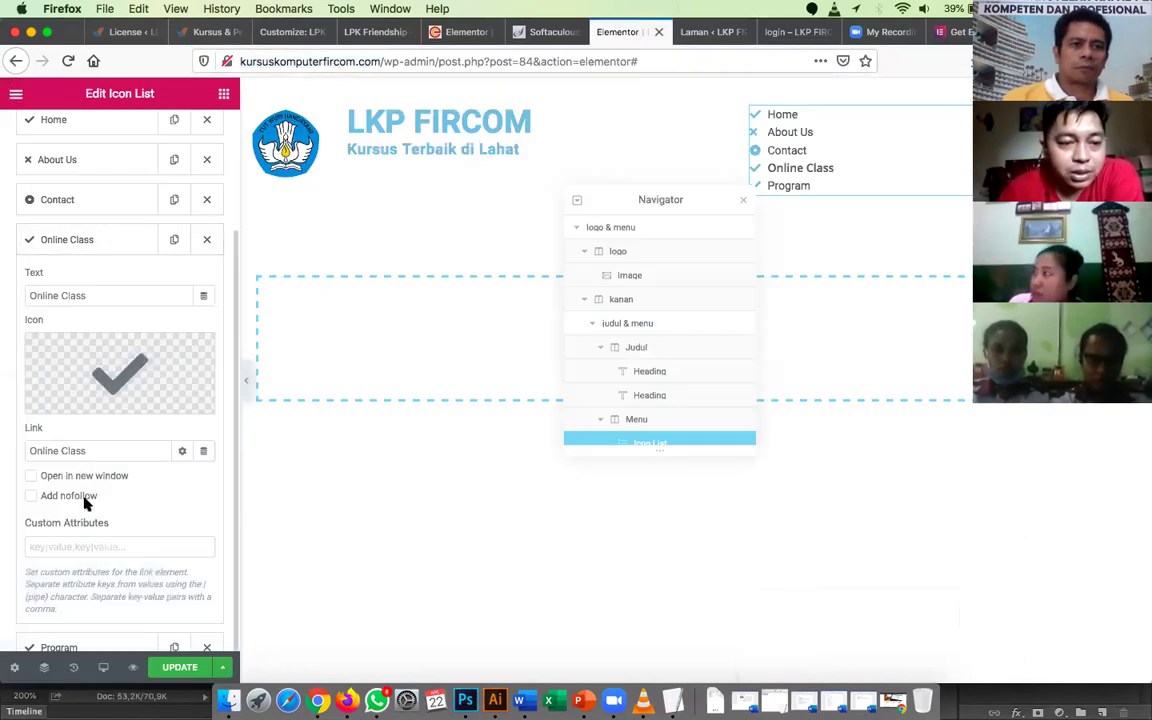
pyautogui.click(94, 453)
pyautogui.press('super+a')
pyautogui.press('super+v')
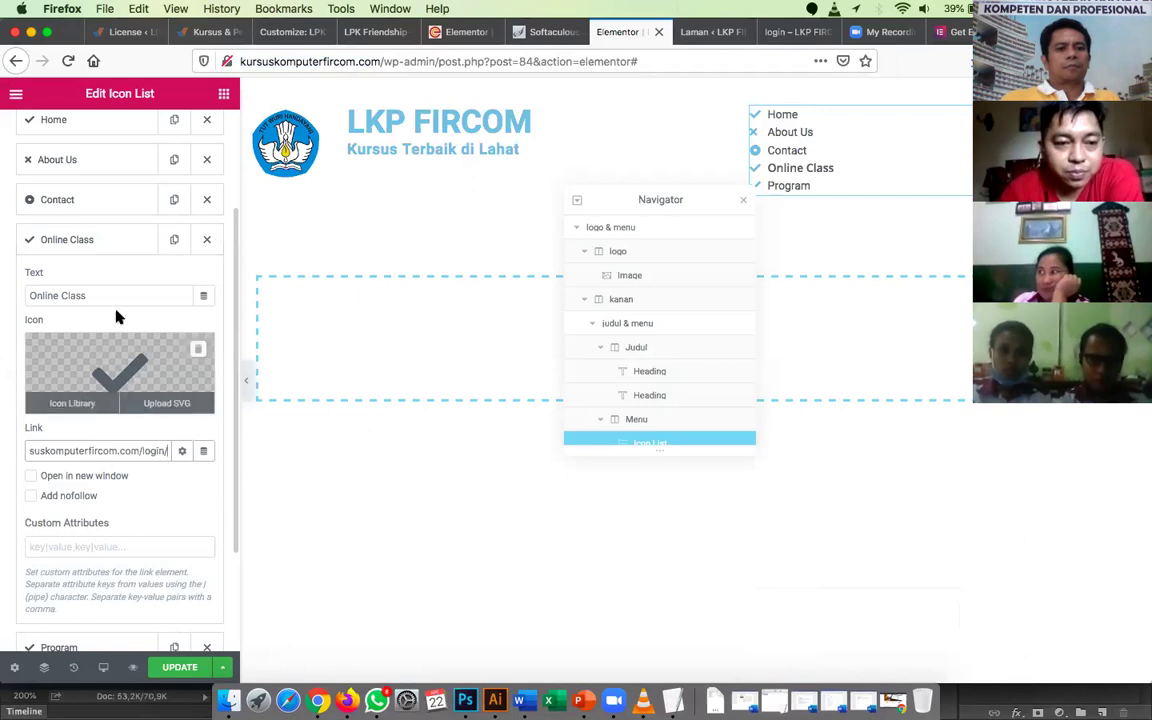
pyautogui.click(120, 240)
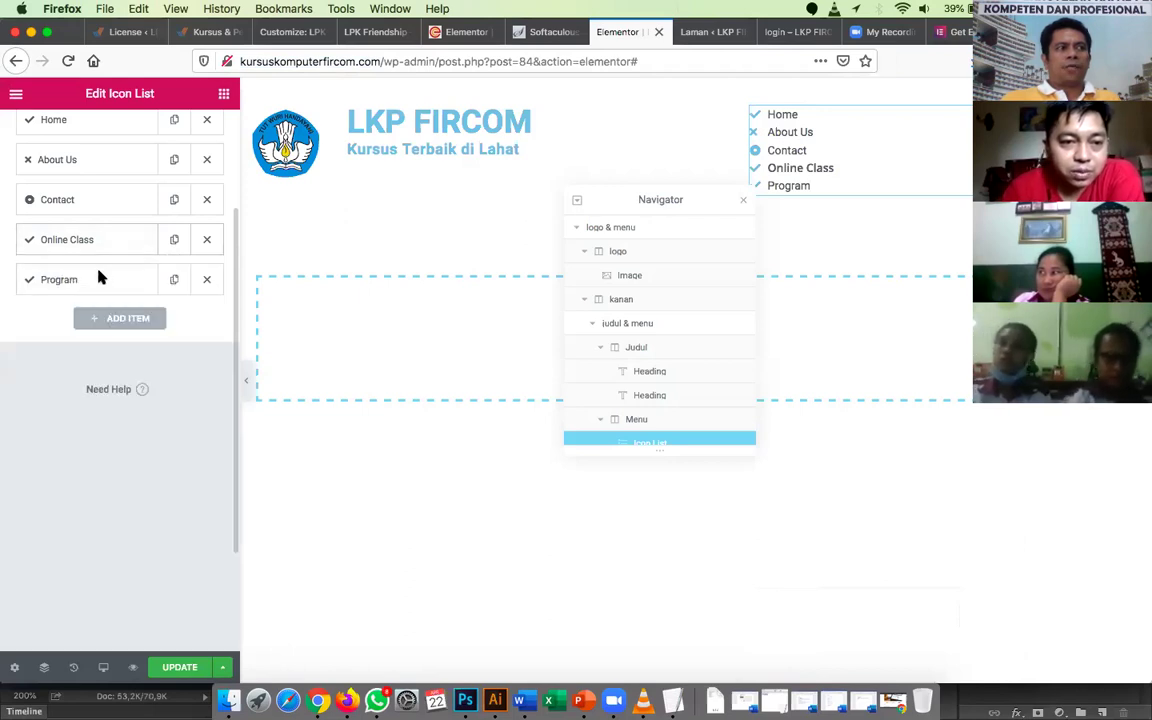
pyautogui.press('super+z')
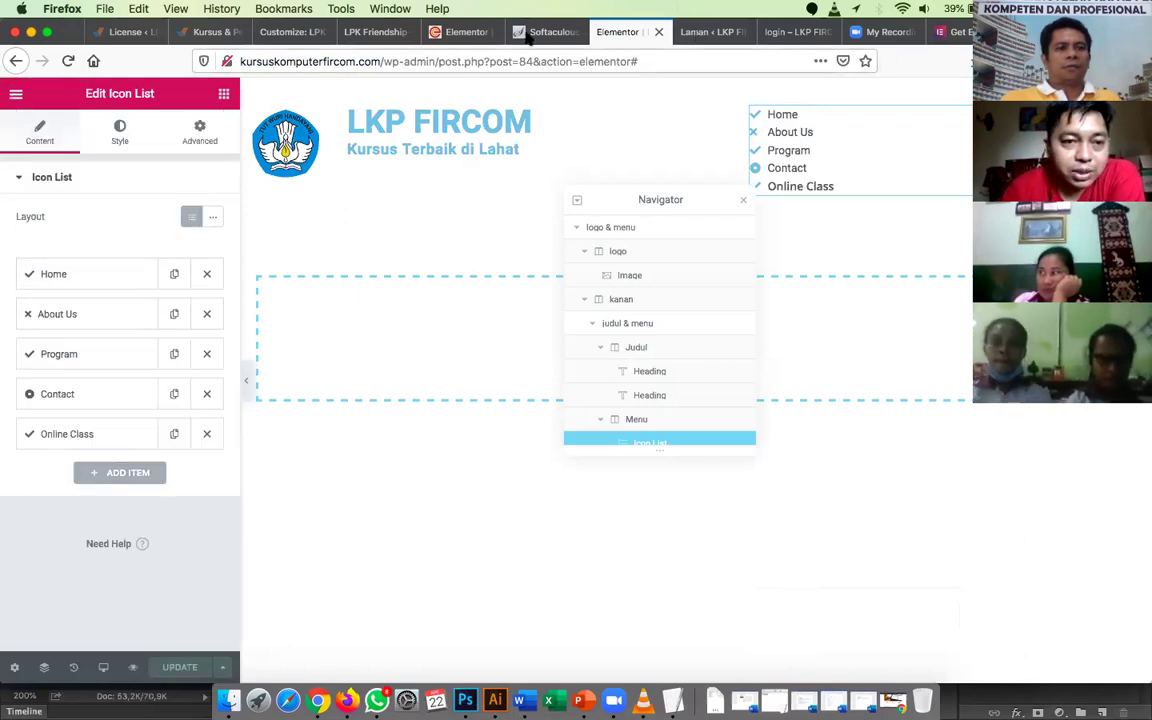
pyautogui.hotkey('ctrl', 'Tab')
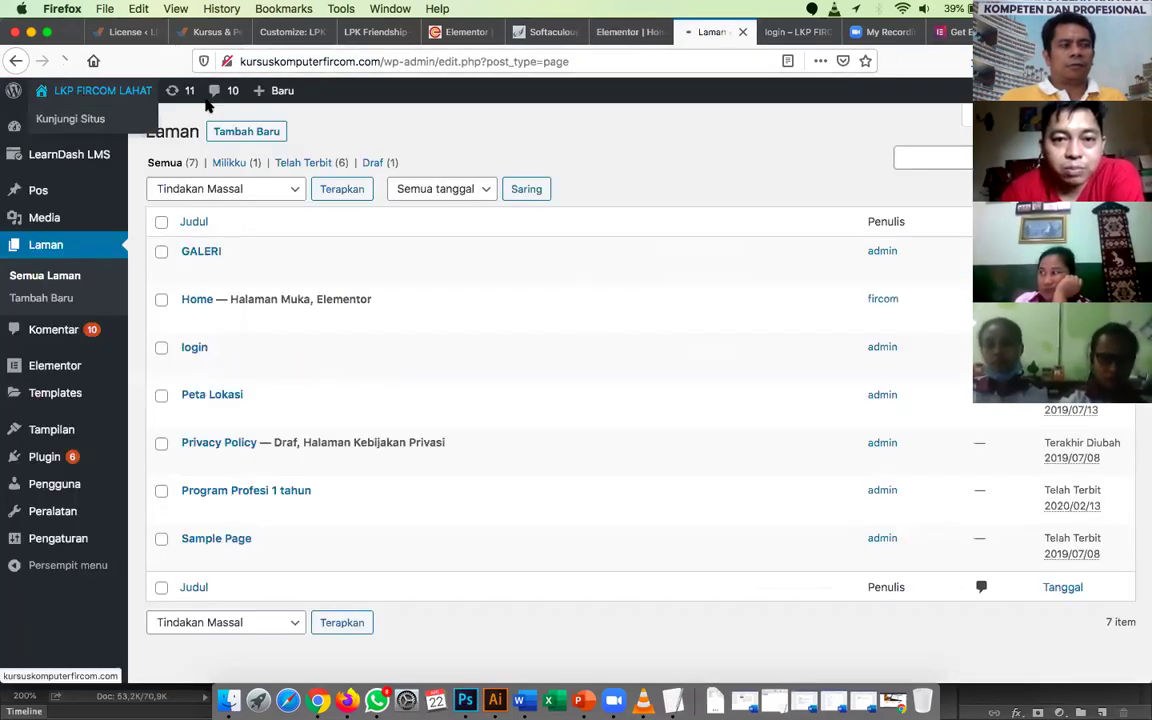
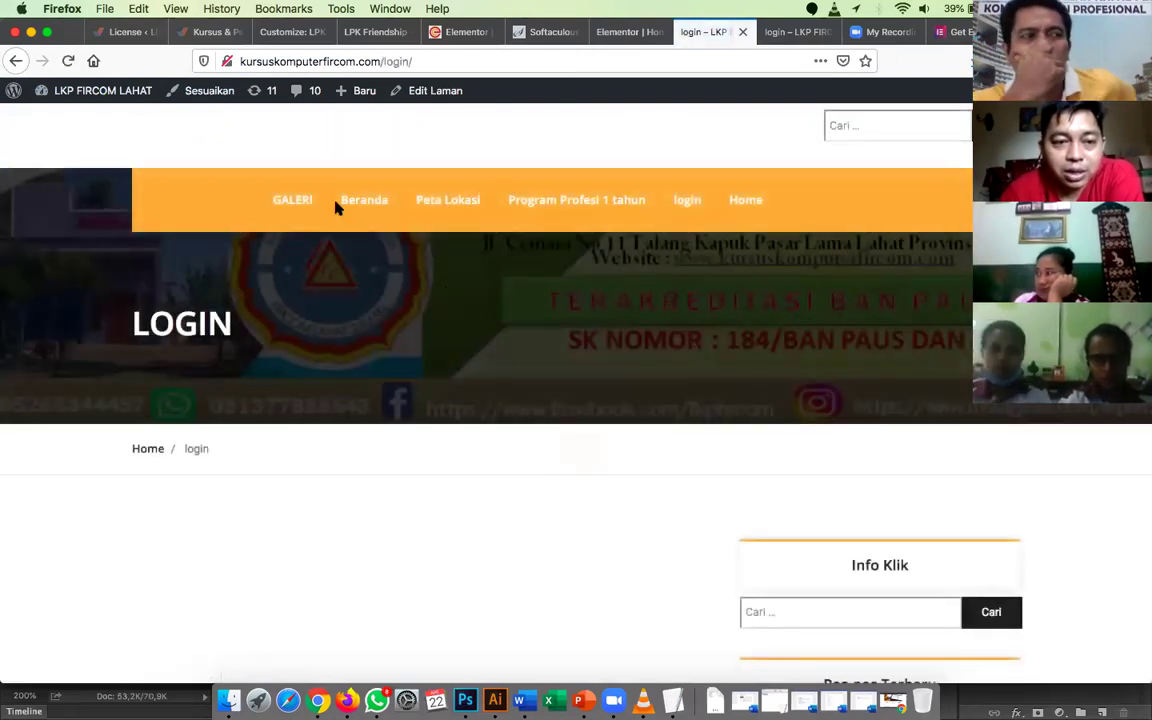
# - Go back from the login page, browse the Elementor and LPK Friendship tabs, and return to the LKP FIRCOM editor
pyautogui.click(15, 62)
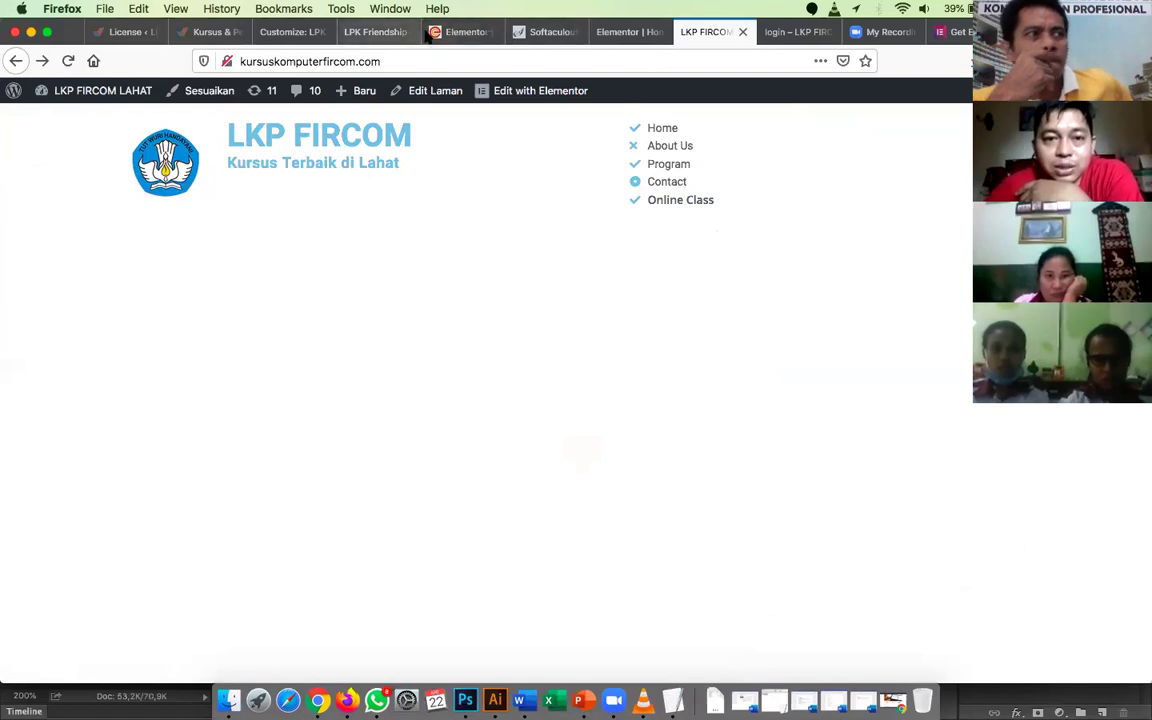
pyautogui.click(455, 33)
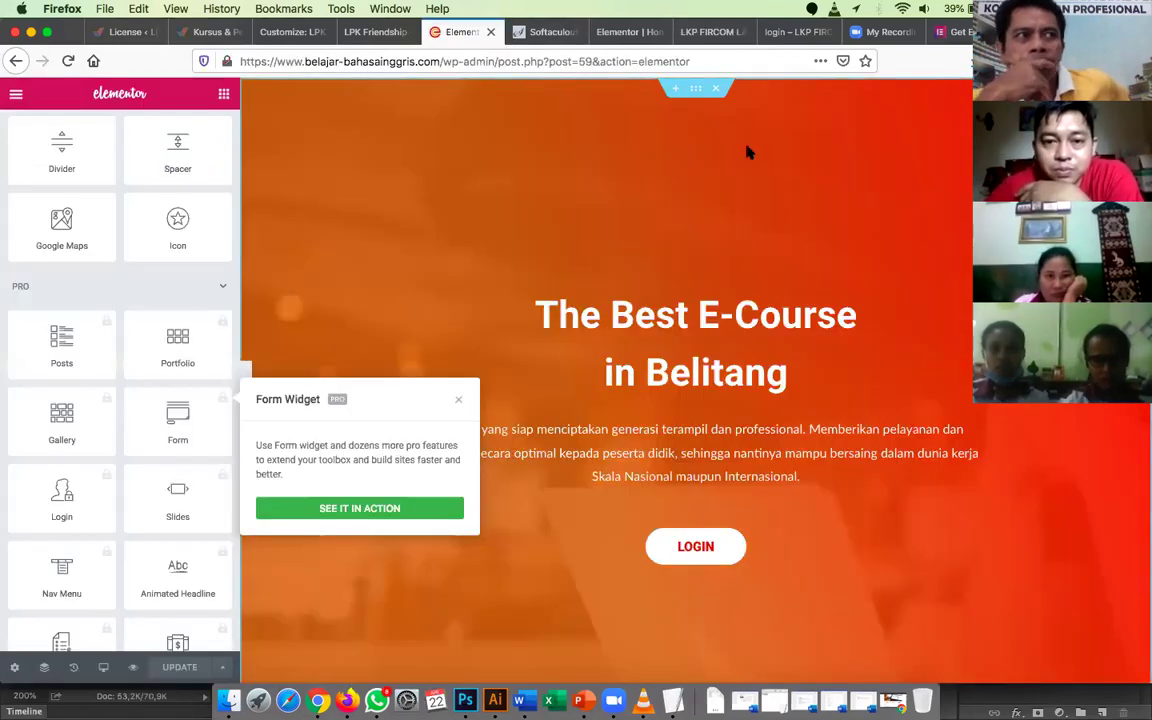
pyautogui.hotkey('ctrl', 'shift', 'Tab')
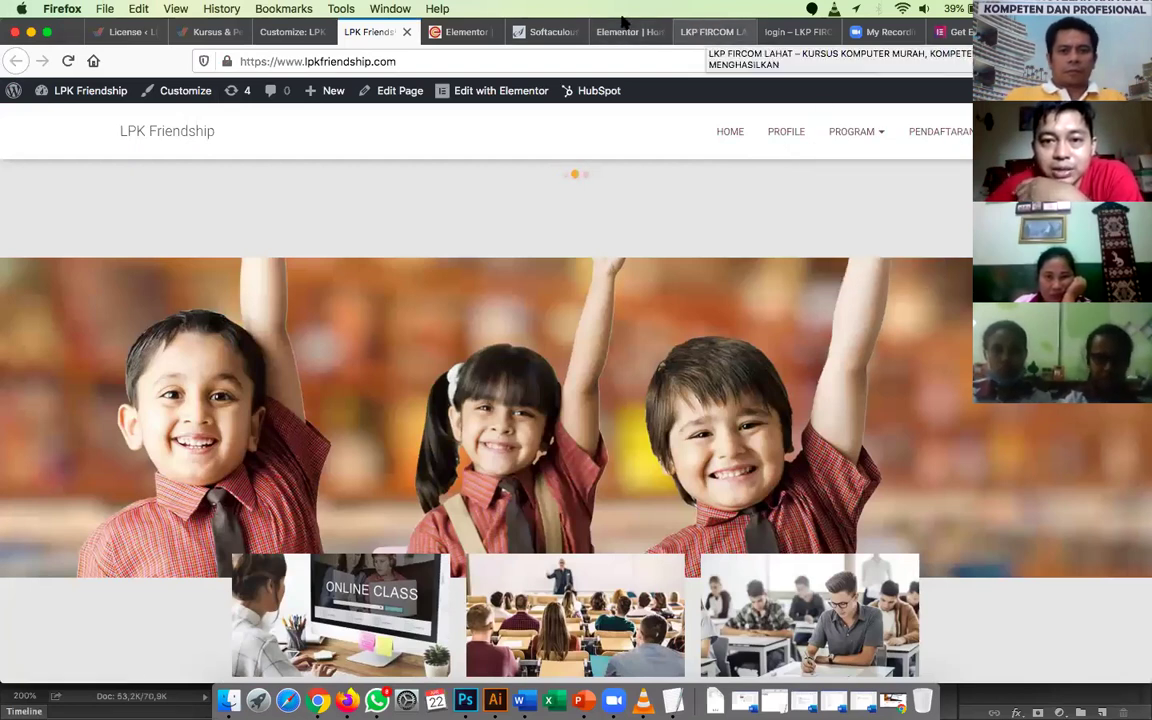
pyautogui.click(620, 34)
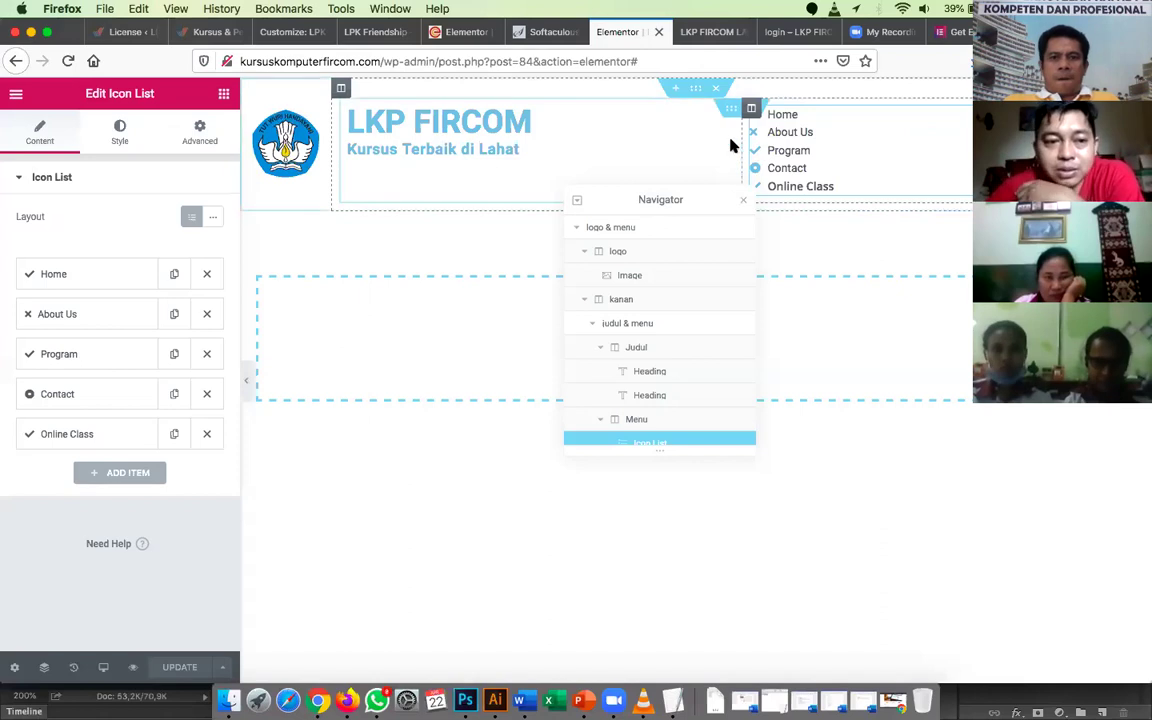
# - Set the Icon List layout to Inline after comparing it with Default
pyautogui.click(213, 218)
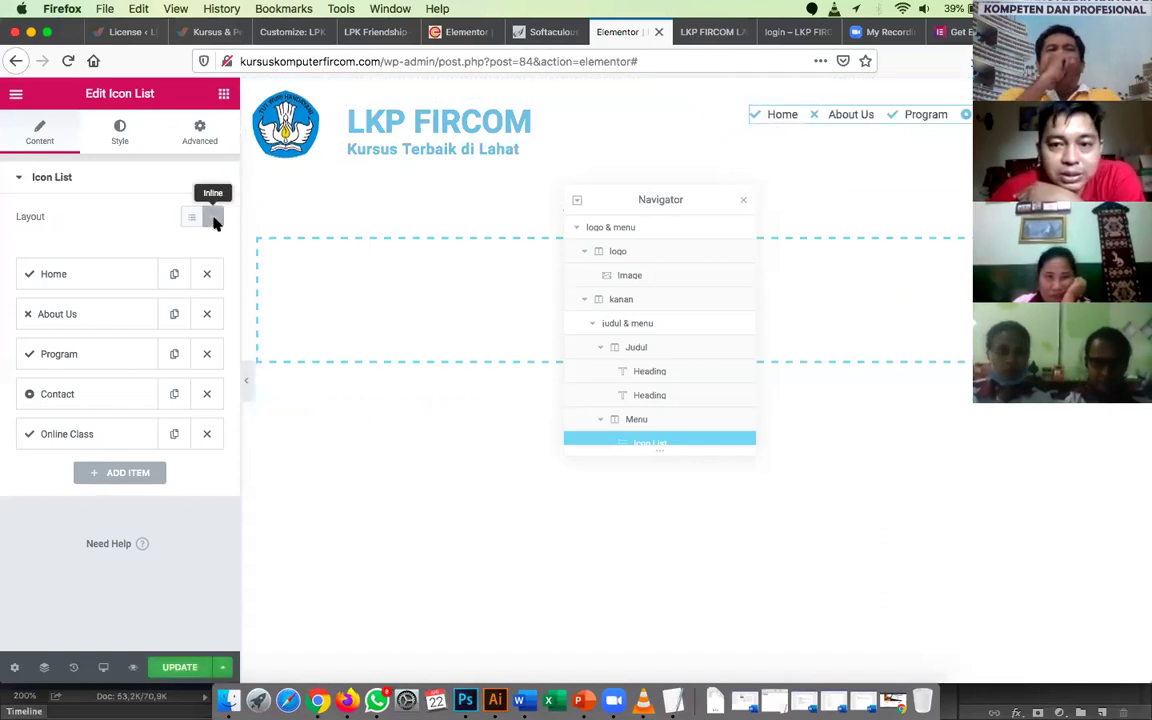
pyautogui.click(197, 219)
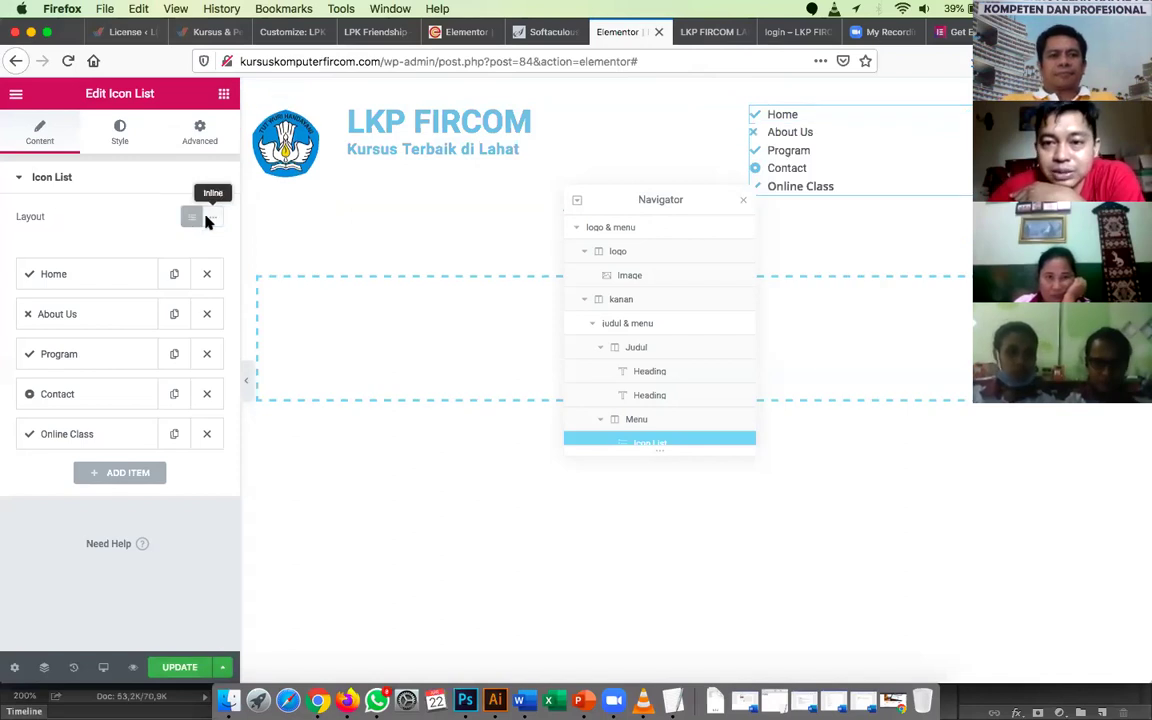
pyautogui.click(209, 218)
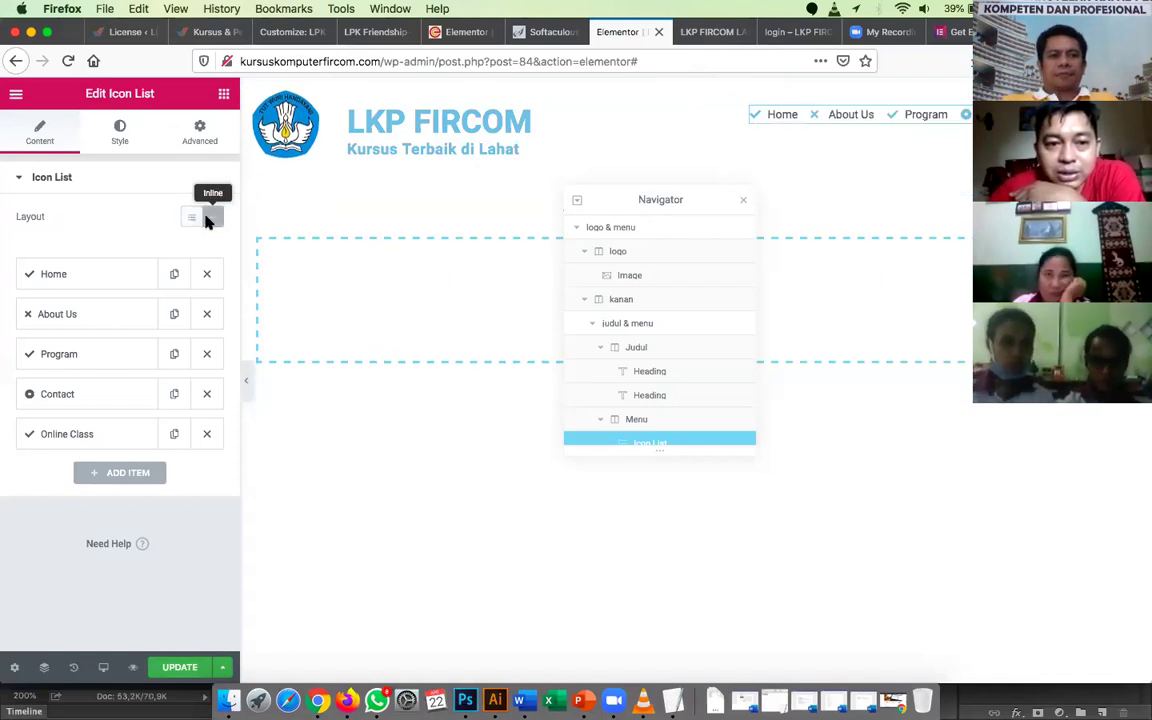
pyautogui.click(197, 220)
pyautogui.click(206, 219)
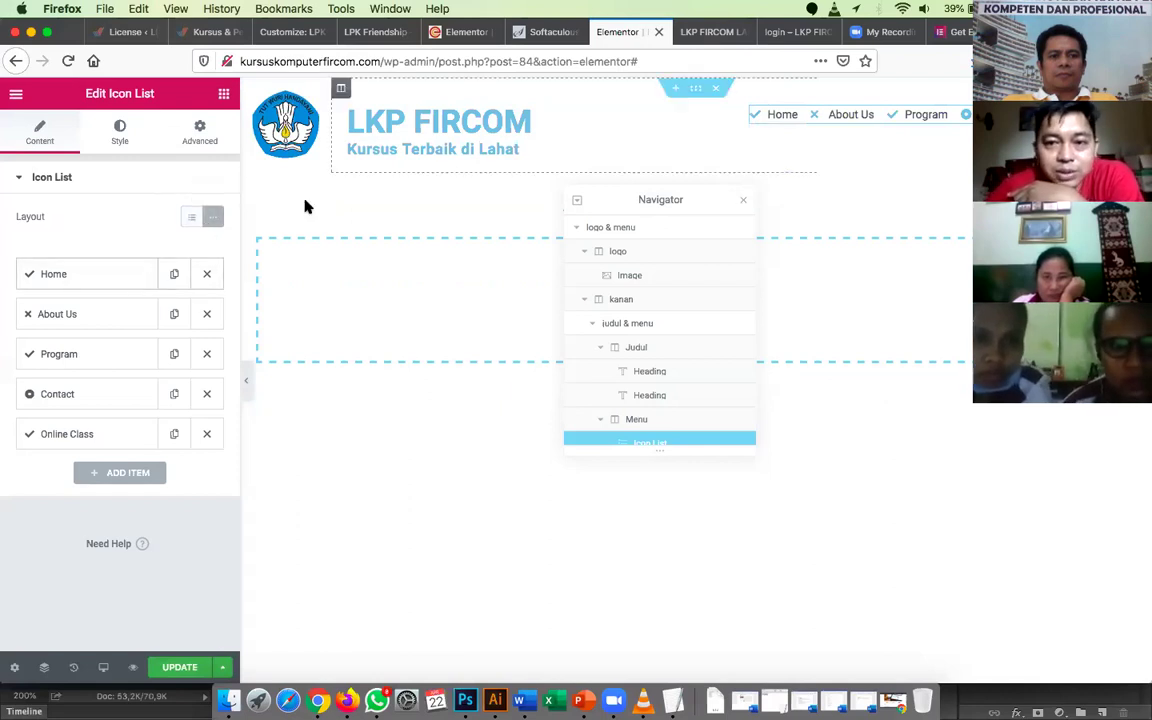
# - Delete the icons from the Home, About Us and Program menu items
pyautogui.click(112, 282)
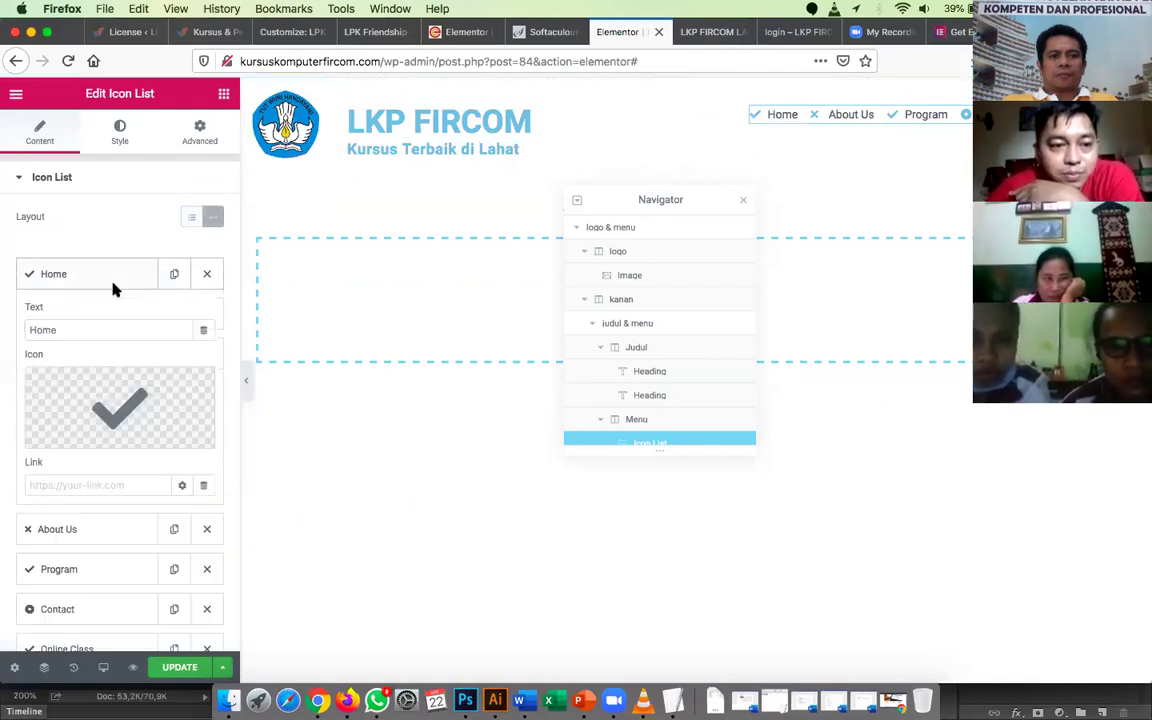
pyautogui.moveTo(121, 396)
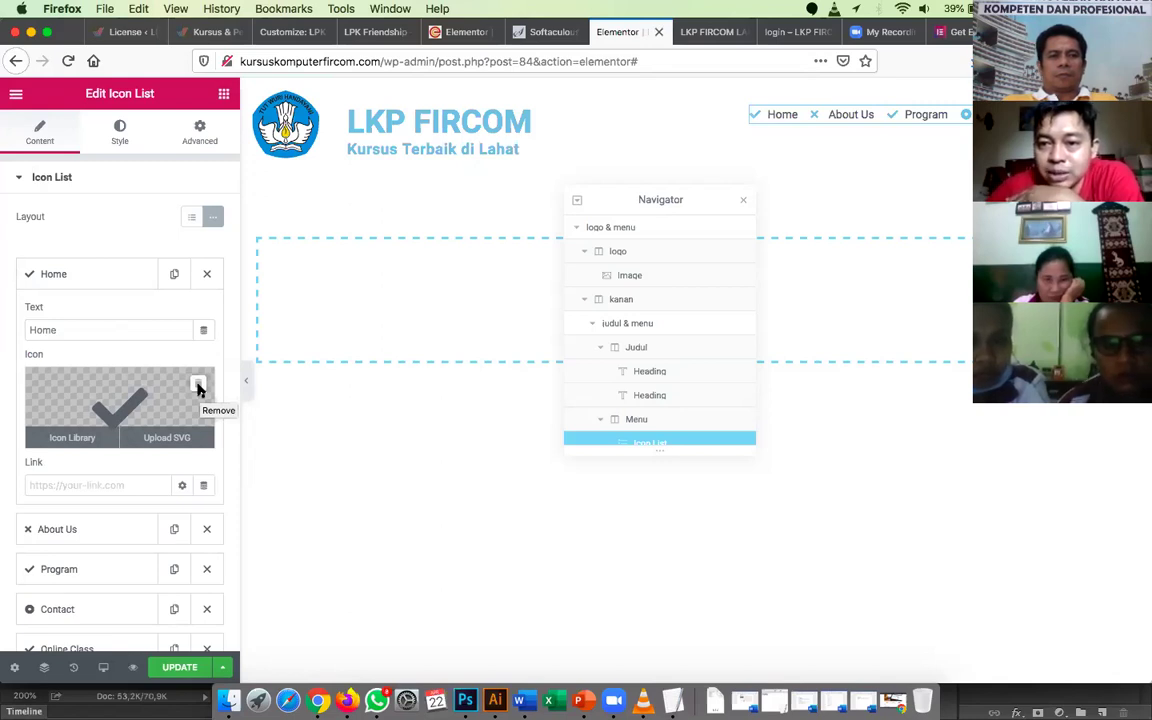
pyautogui.click(198, 386)
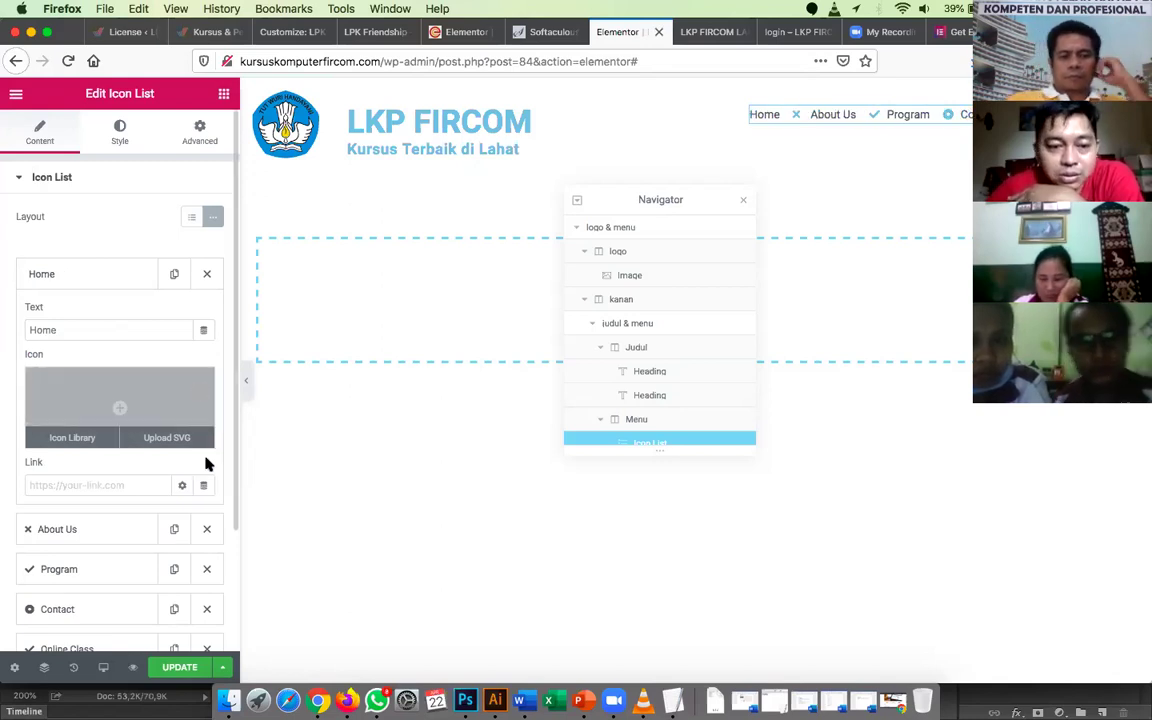
pyautogui.click(127, 270)
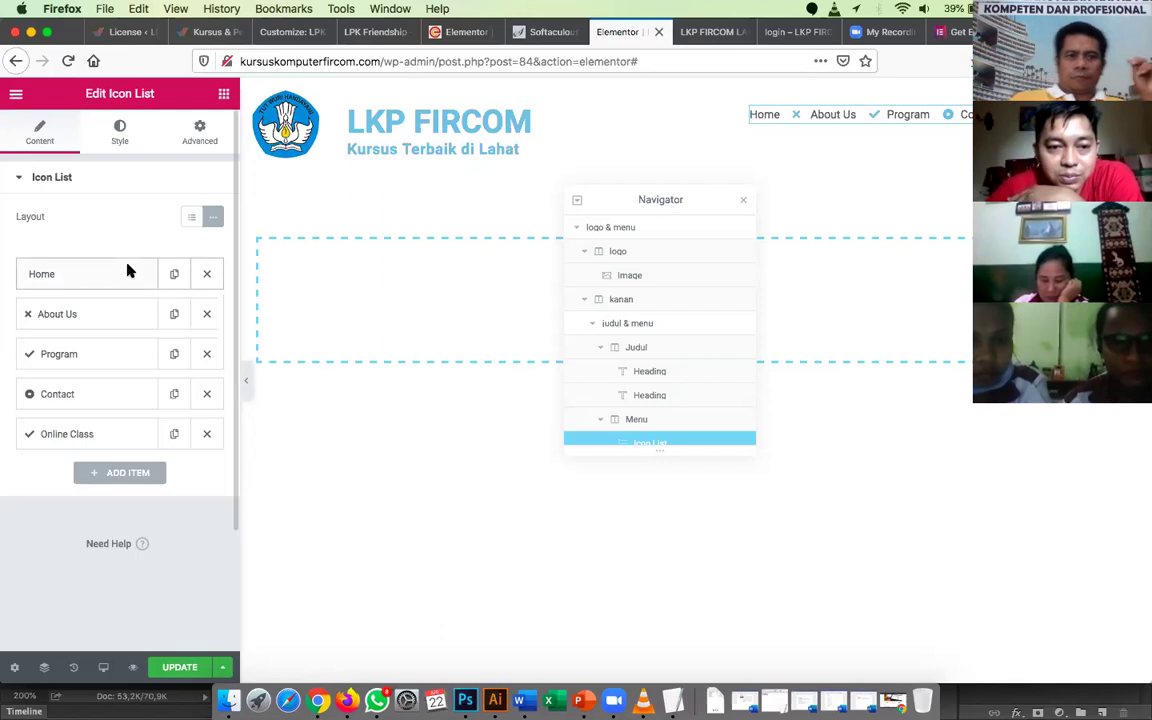
pyautogui.click(140, 316)
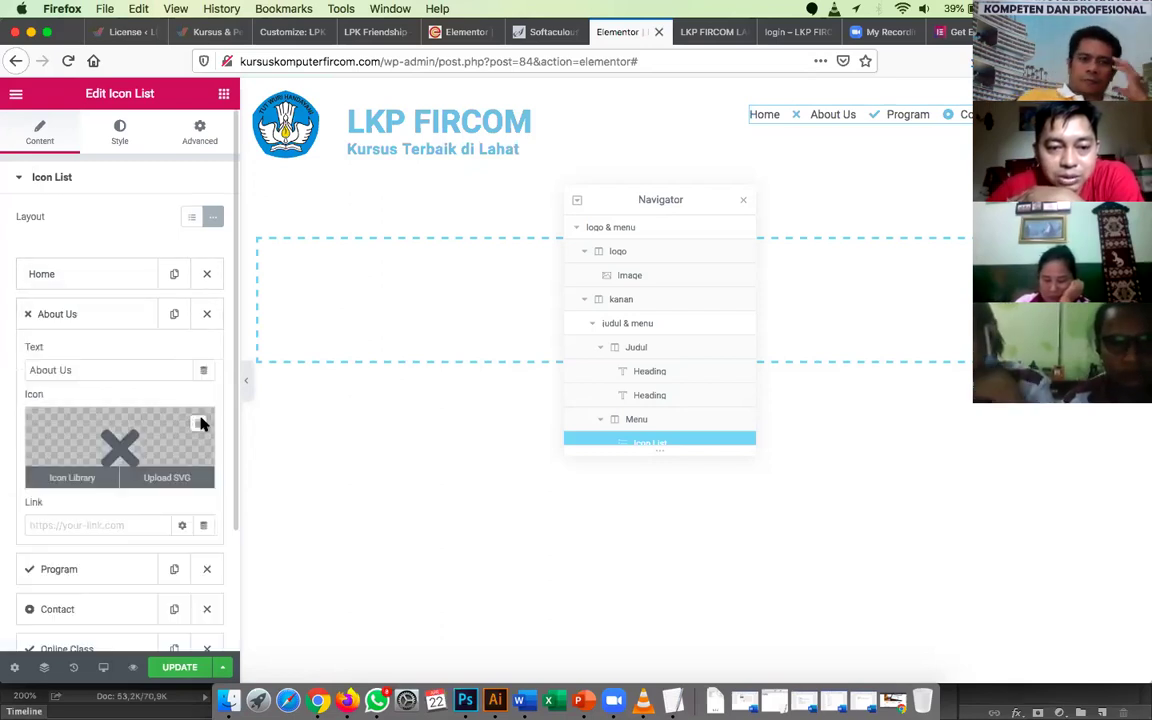
pyautogui.click(196, 424)
pyautogui.click(120, 315)
pyautogui.click(133, 355)
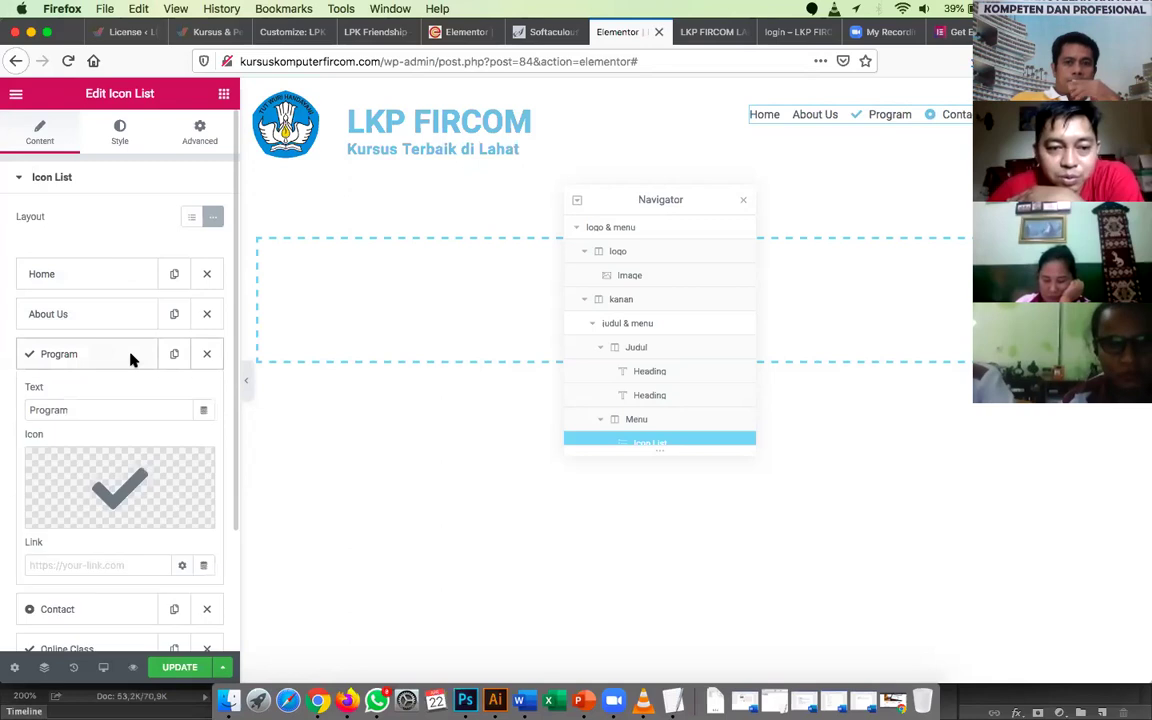
pyautogui.click(202, 461)
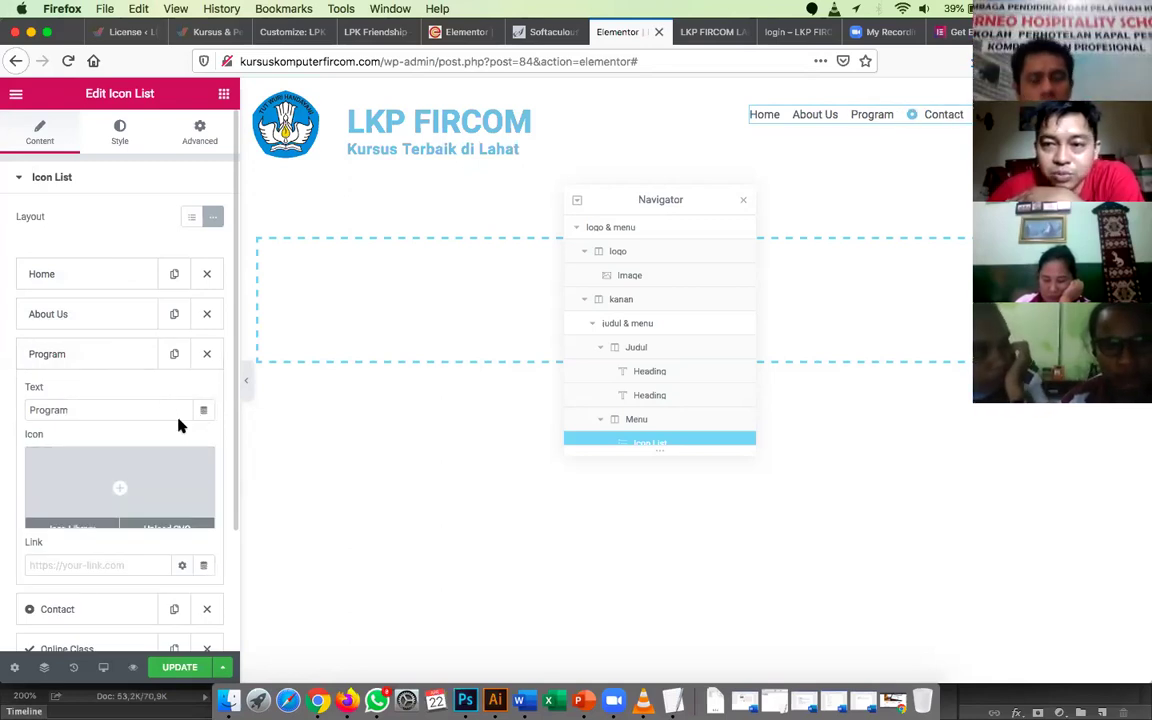
pyautogui.click(125, 362)
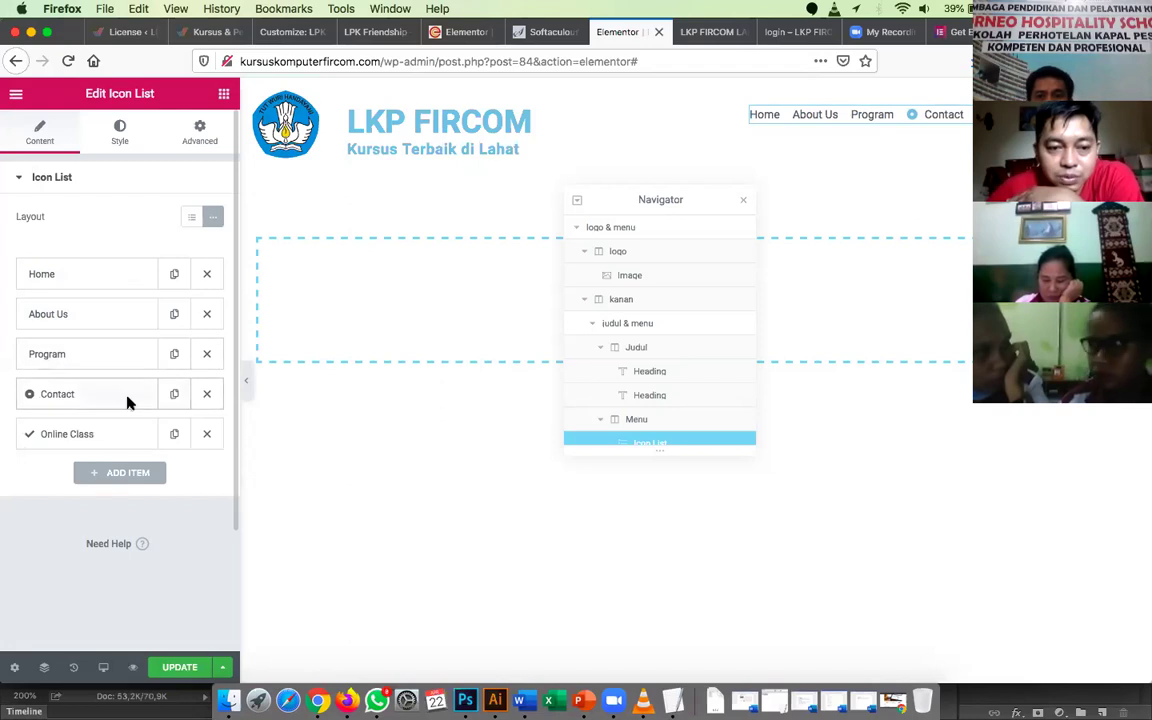
# - Delete the icons from the Contact and Online Class menu items
pyautogui.click(125, 397)
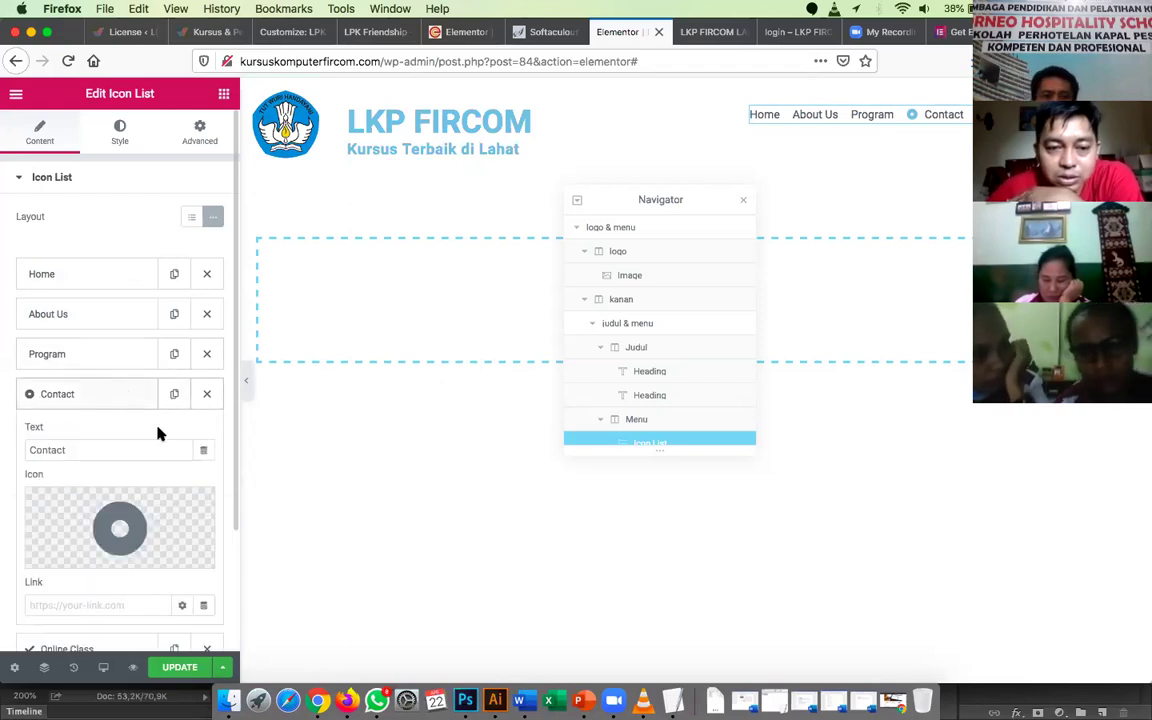
pyautogui.click(195, 507)
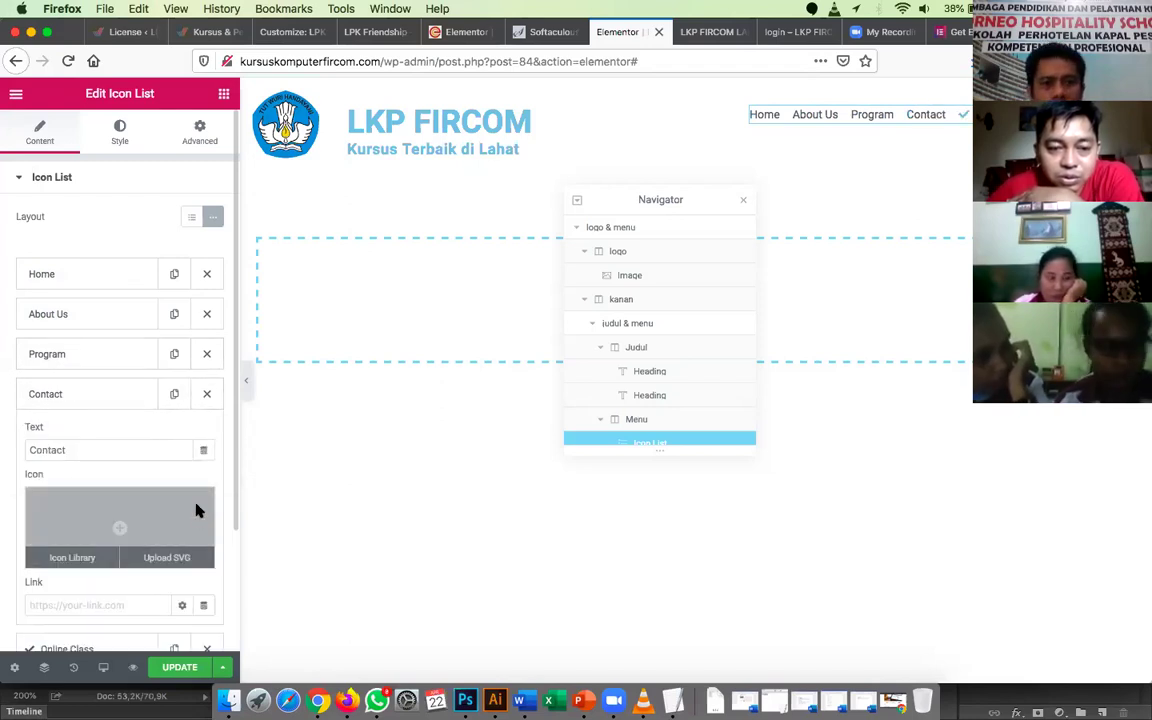
pyautogui.click(118, 396)
pyautogui.click(142, 440)
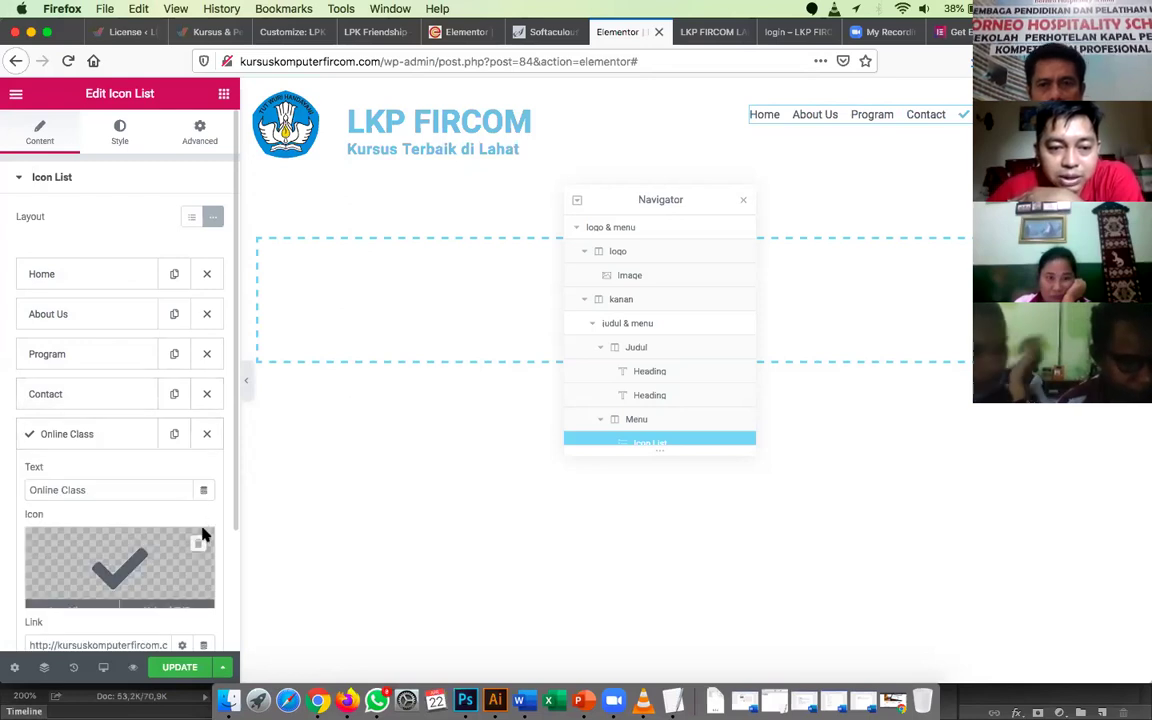
pyautogui.click(199, 543)
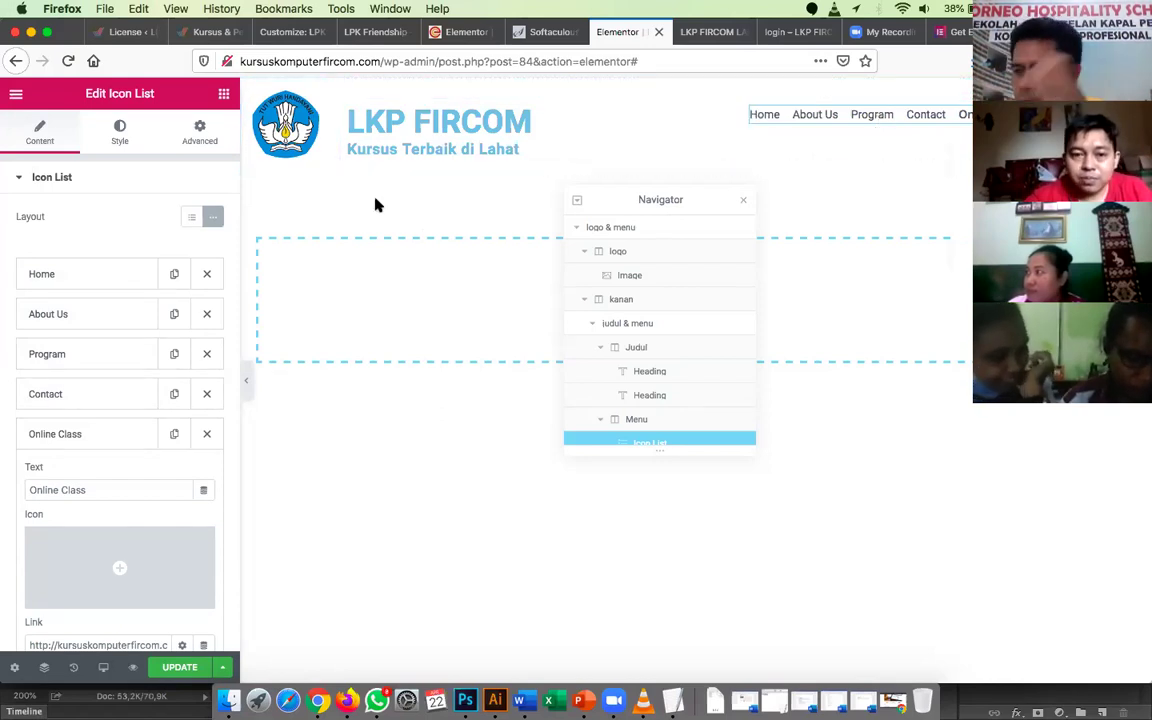
pyautogui.scroll(-5, 138, 311)
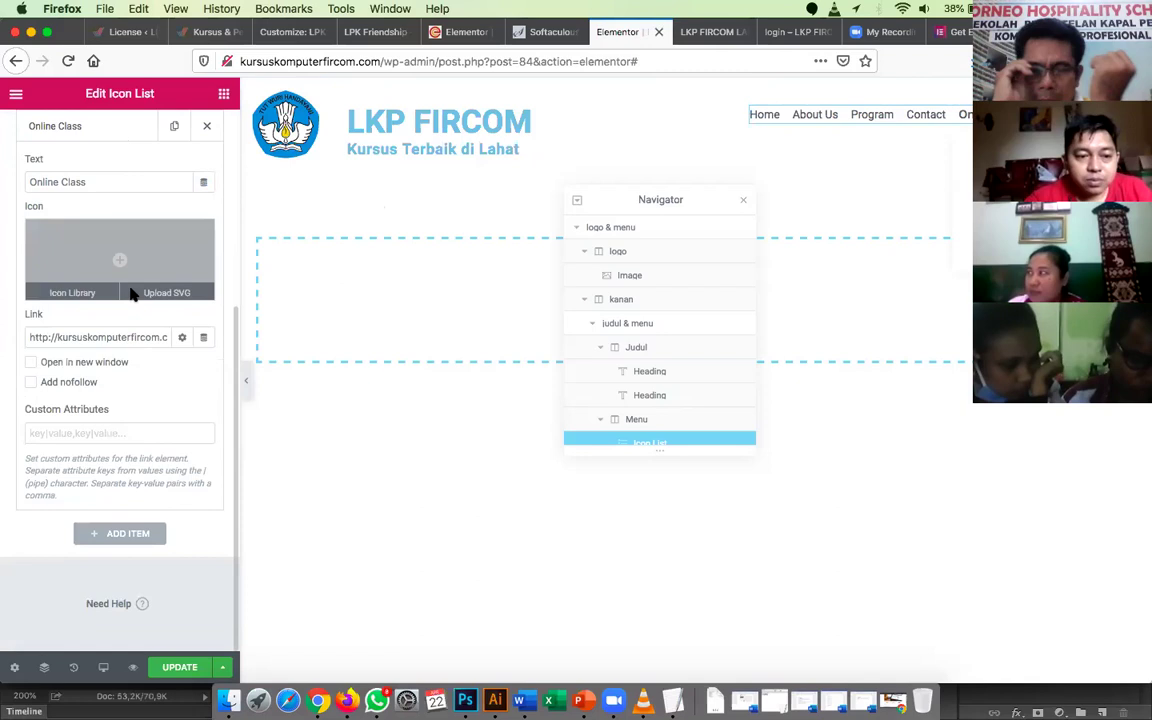
pyautogui.scroll(2, 130, 290)
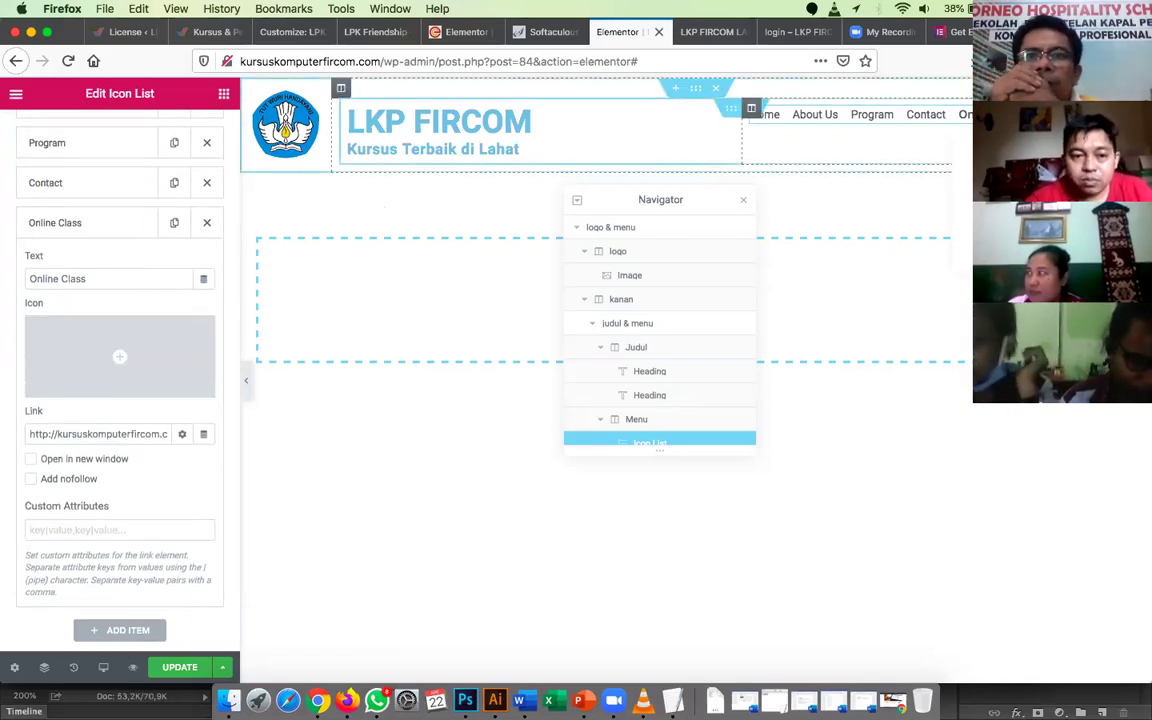
pyautogui.scroll(4, 95, 301)
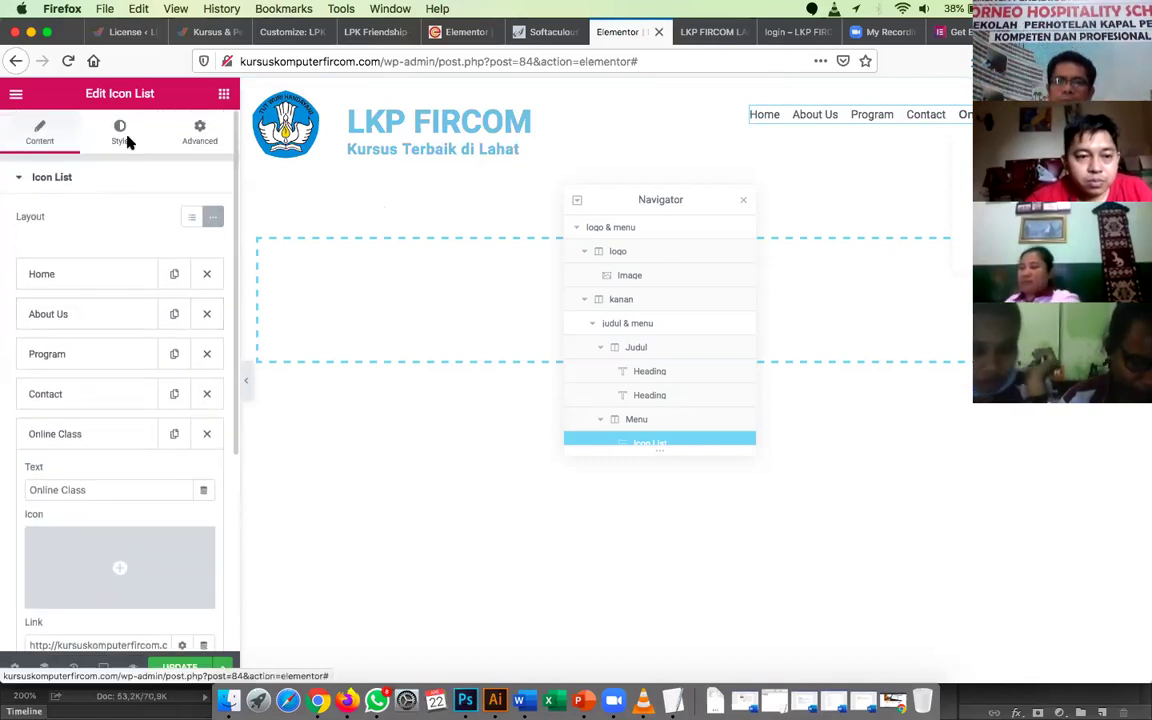
# - Set the menu's List Alignment to Right on the Style tab
pyautogui.click(122, 135)
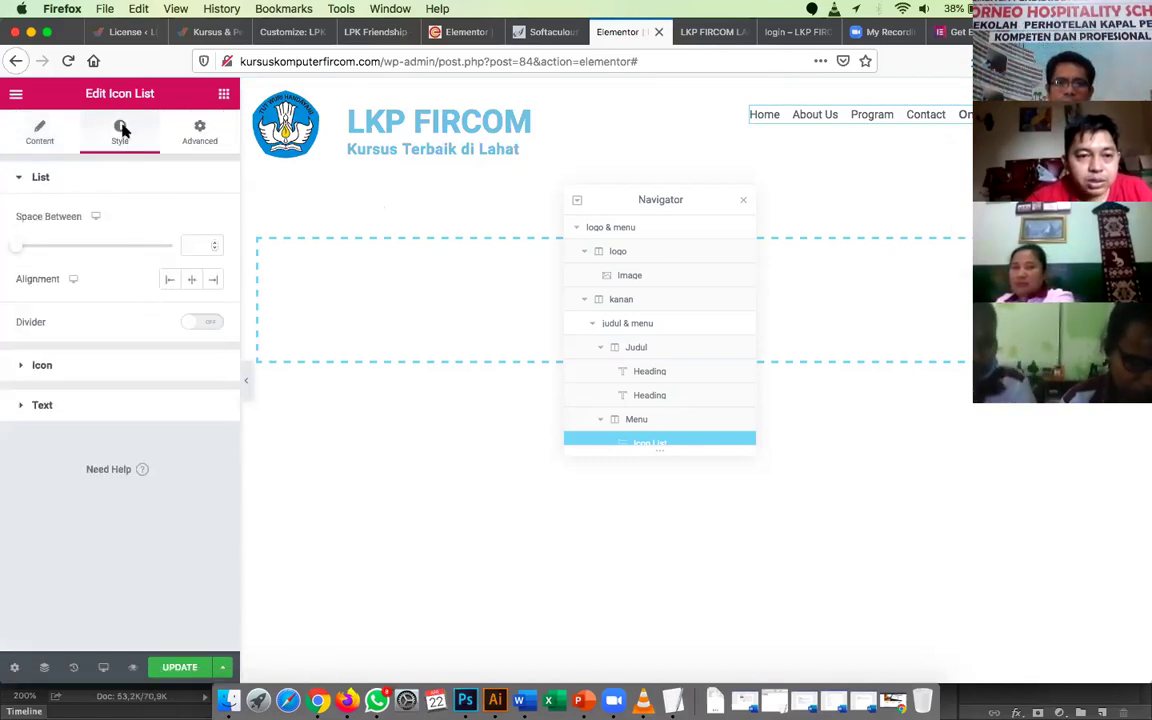
pyautogui.click(195, 284)
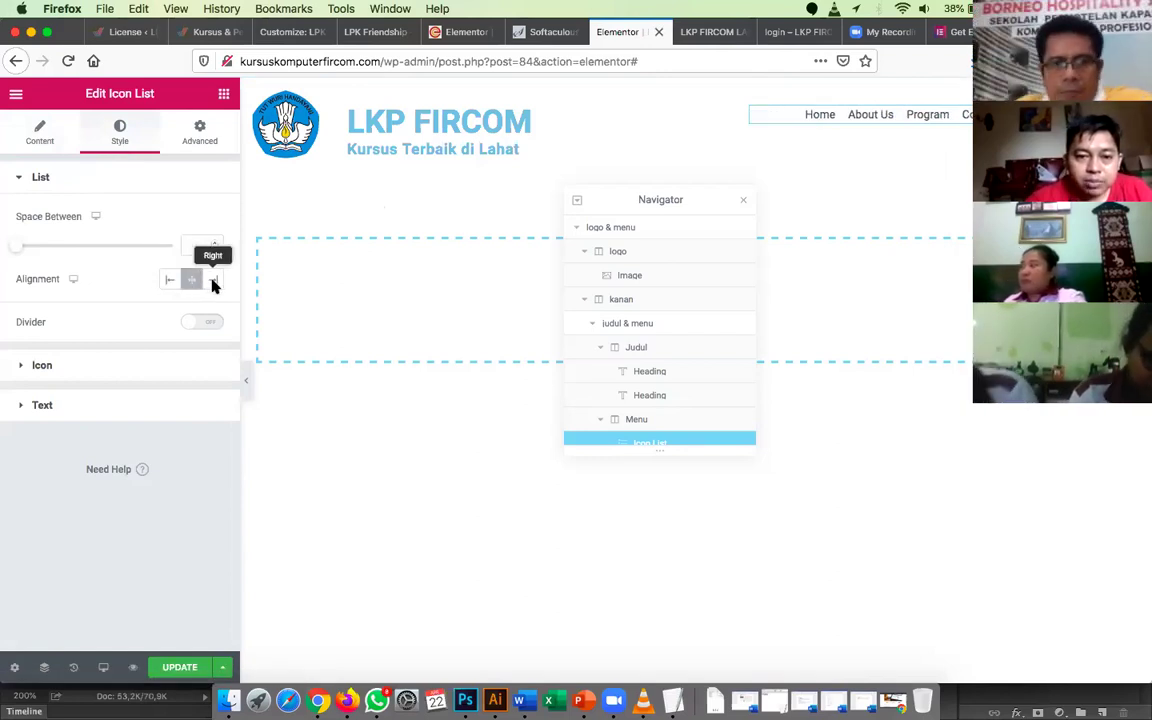
pyautogui.click(212, 283)
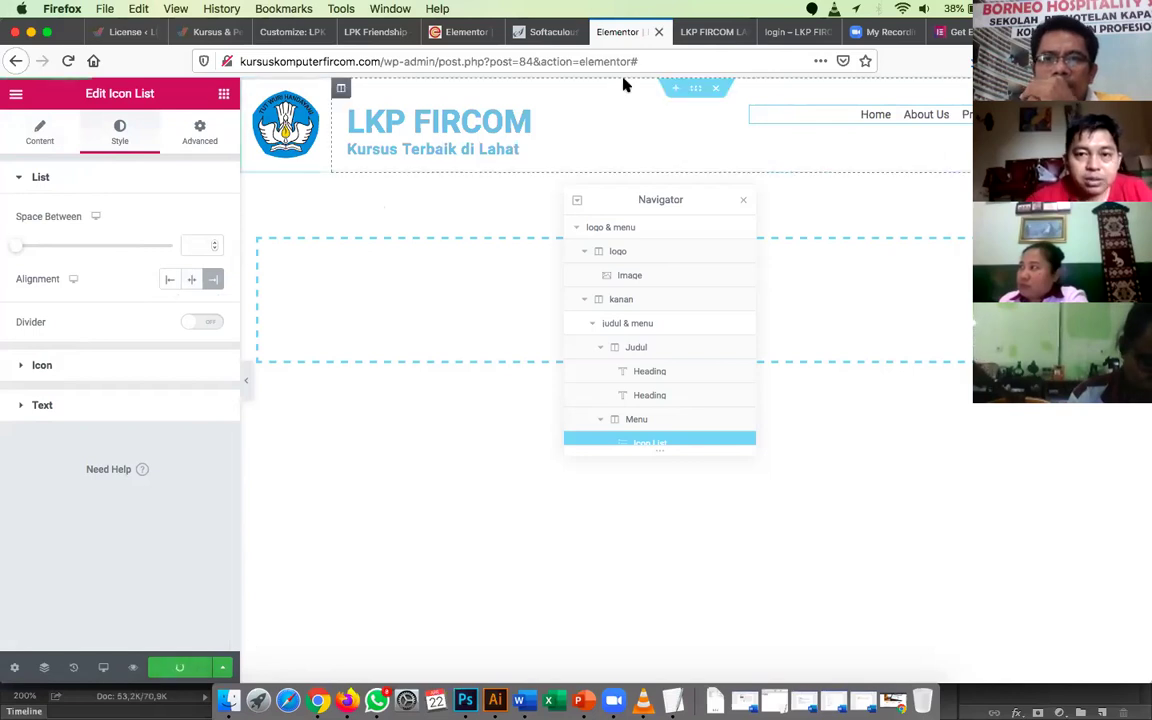
# - Reload the live LKP FIRCOM site to check the right-aligned menu, then return to the Elementor tab
pyautogui.click(707, 33)
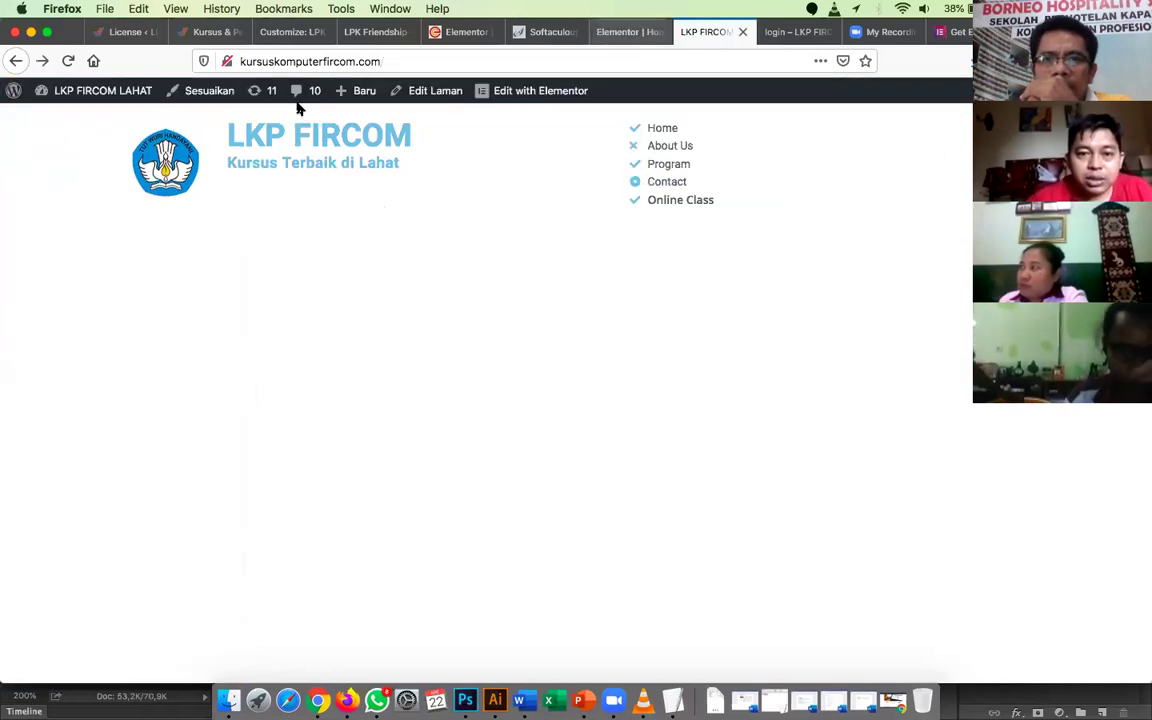
pyautogui.click(68, 62)
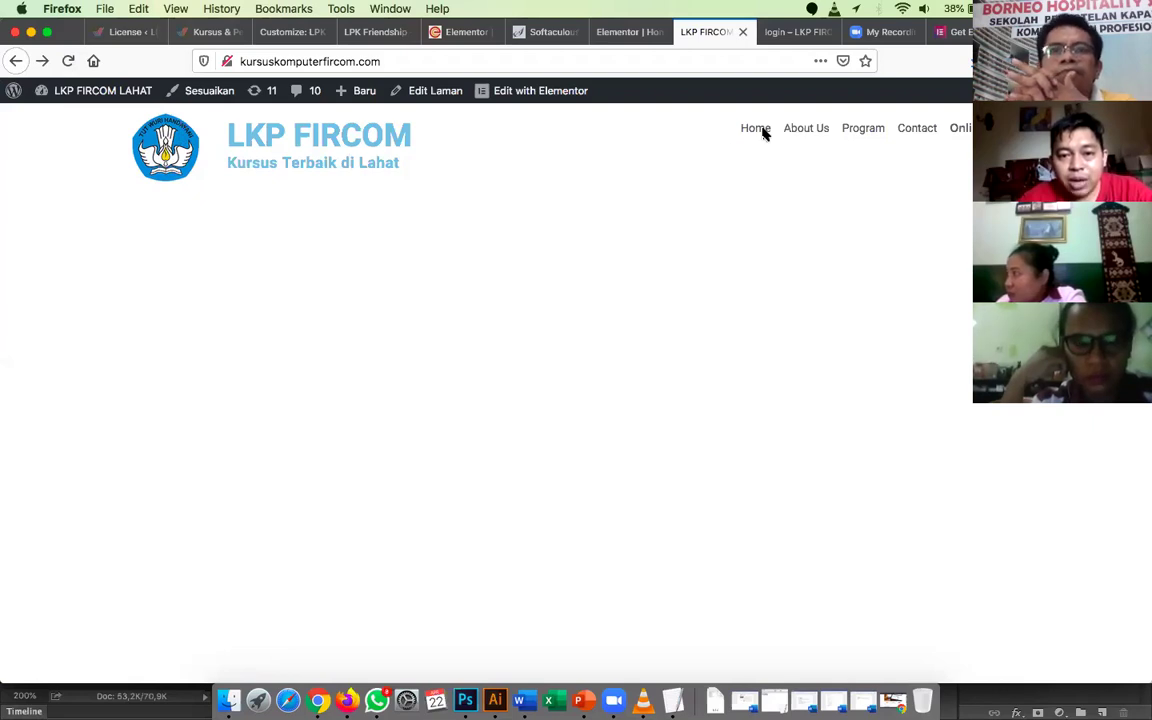
pyautogui.click(632, 36)
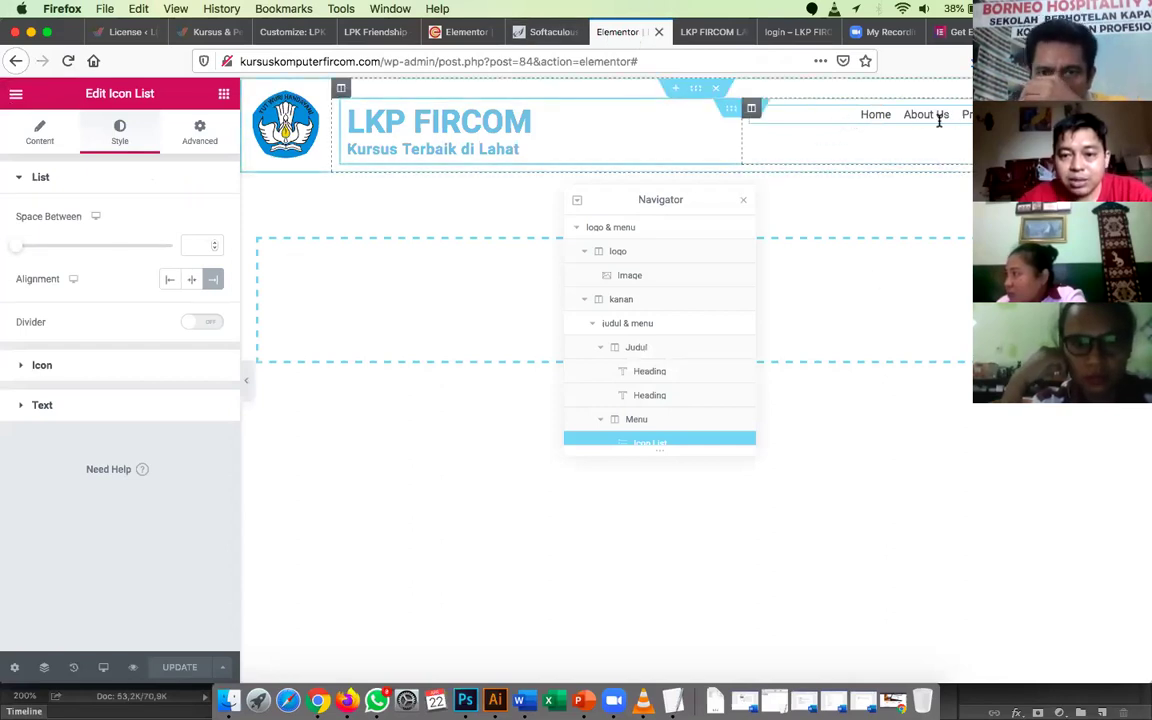
# - Set the Menu column's Vertical Align to Middle, update, and reload the live site
pyautogui.click(648, 420)
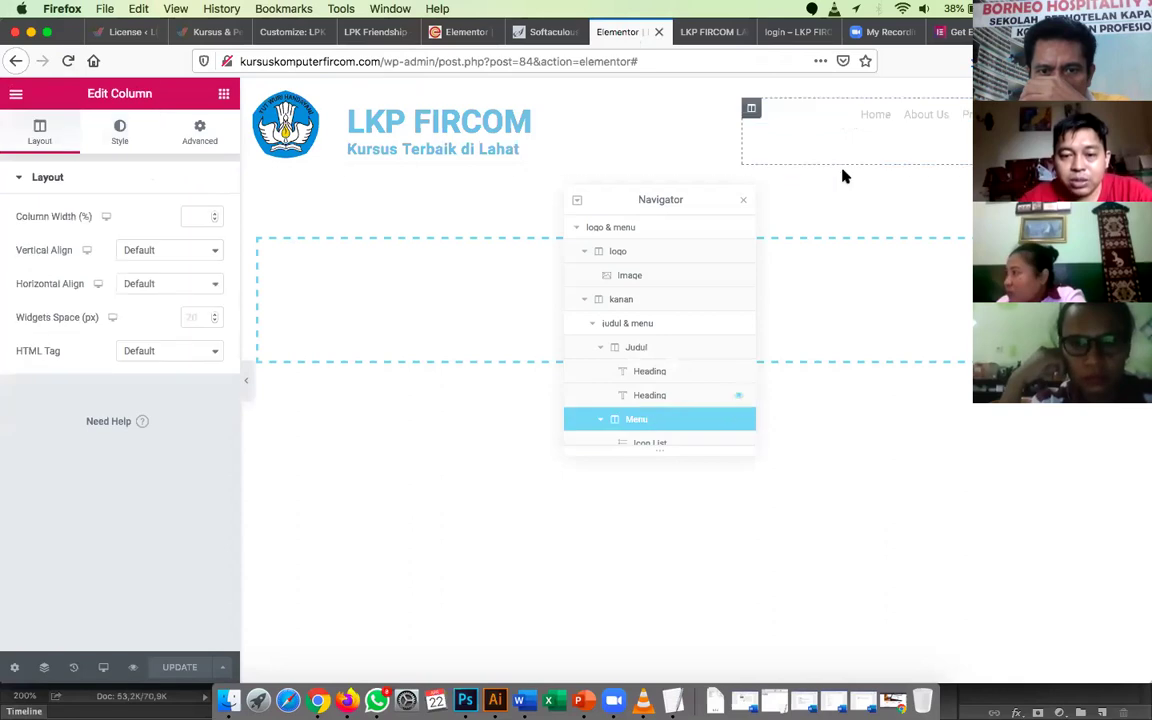
pyautogui.click(166, 252)
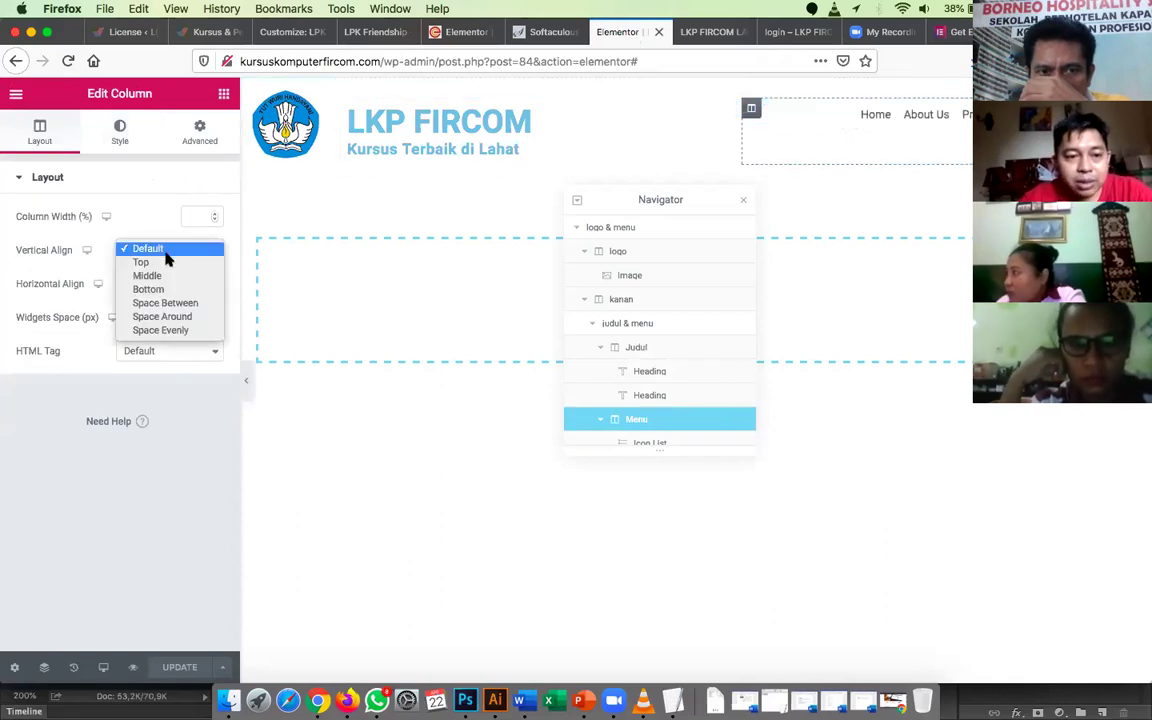
pyautogui.click(173, 277)
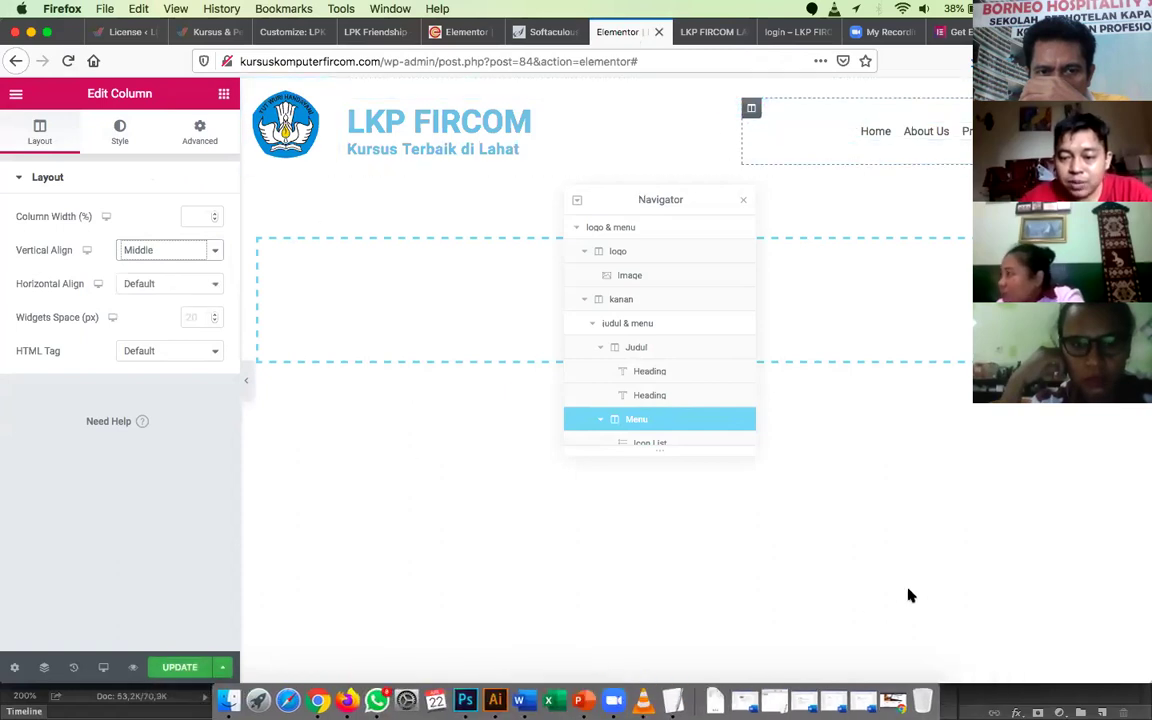
pyautogui.click(168, 667)
pyautogui.click(708, 33)
pyautogui.click(70, 62)
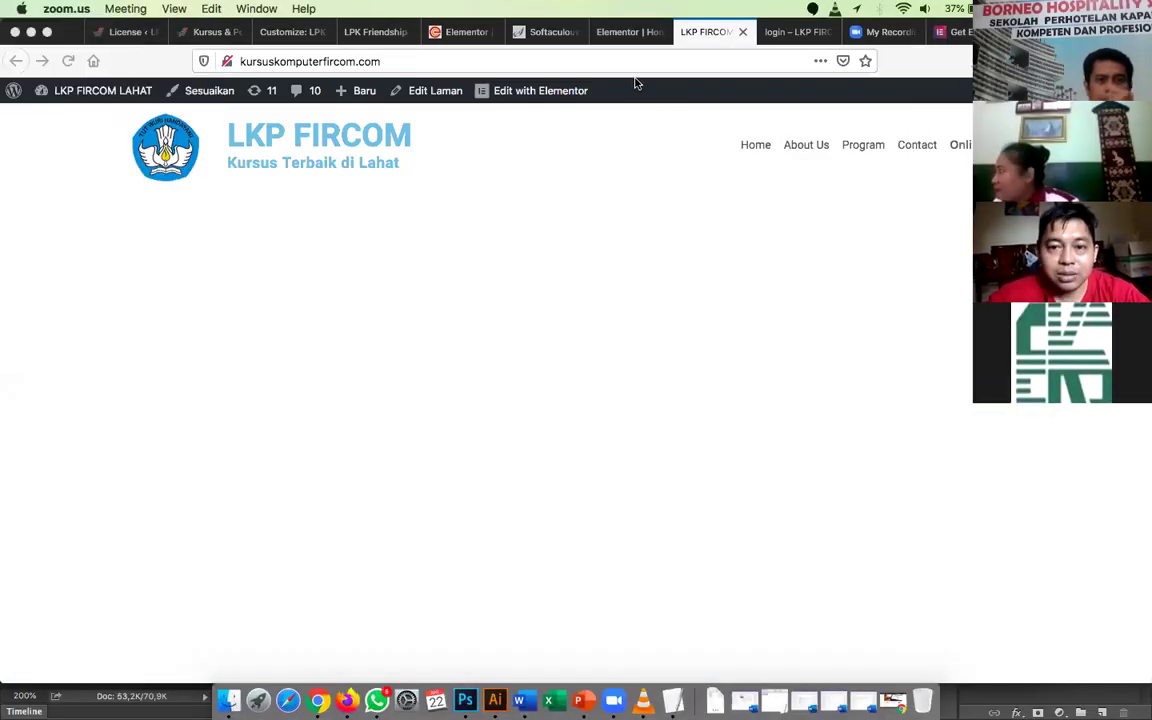
pyautogui.click(855, 200)
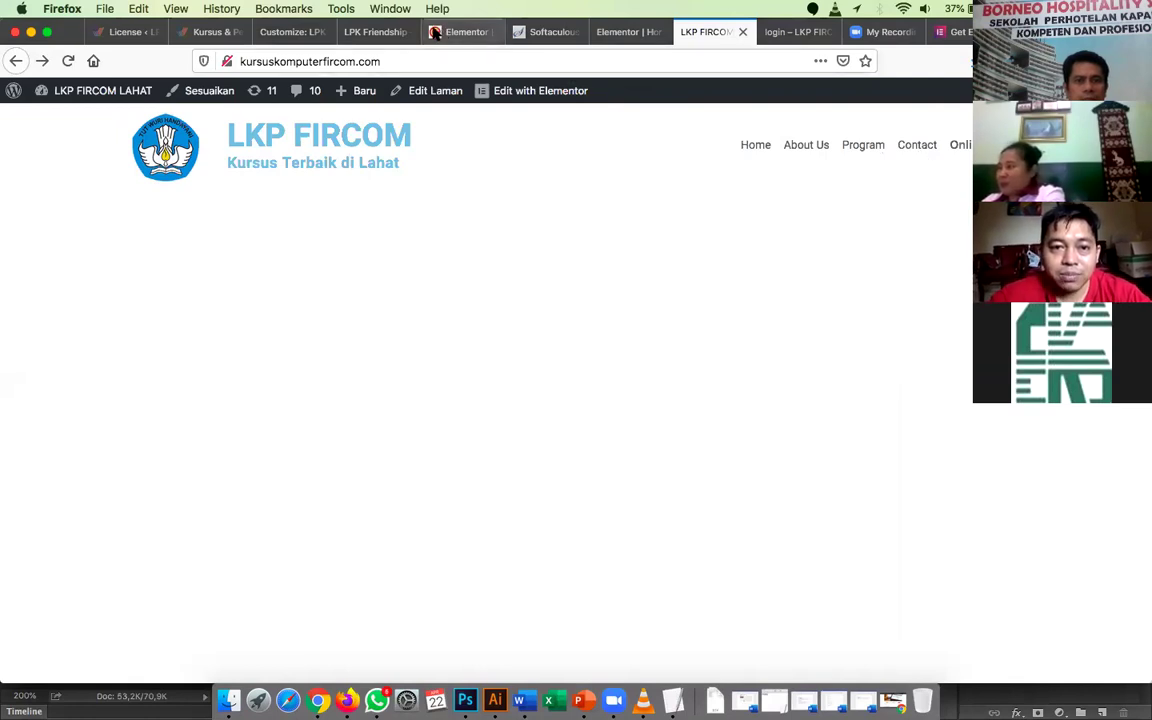
# - Drag a Social Icons widget into the header's Menu column above the menu links
pyautogui.click(613, 38)
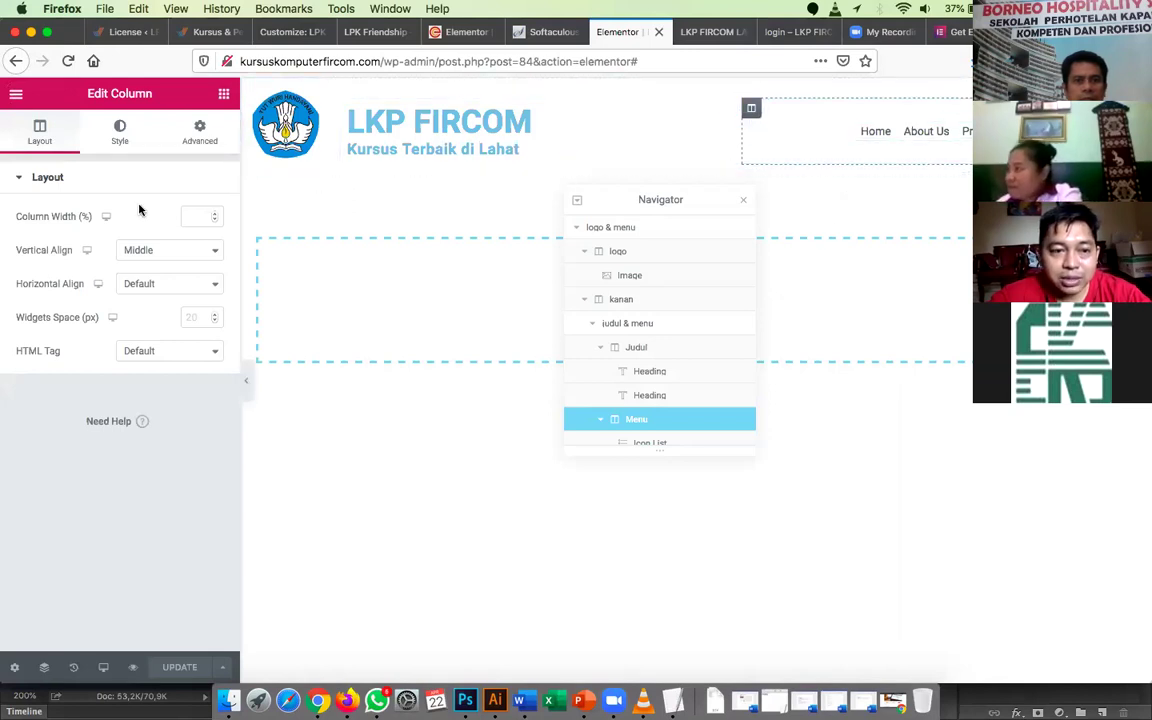
pyautogui.click(16, 93)
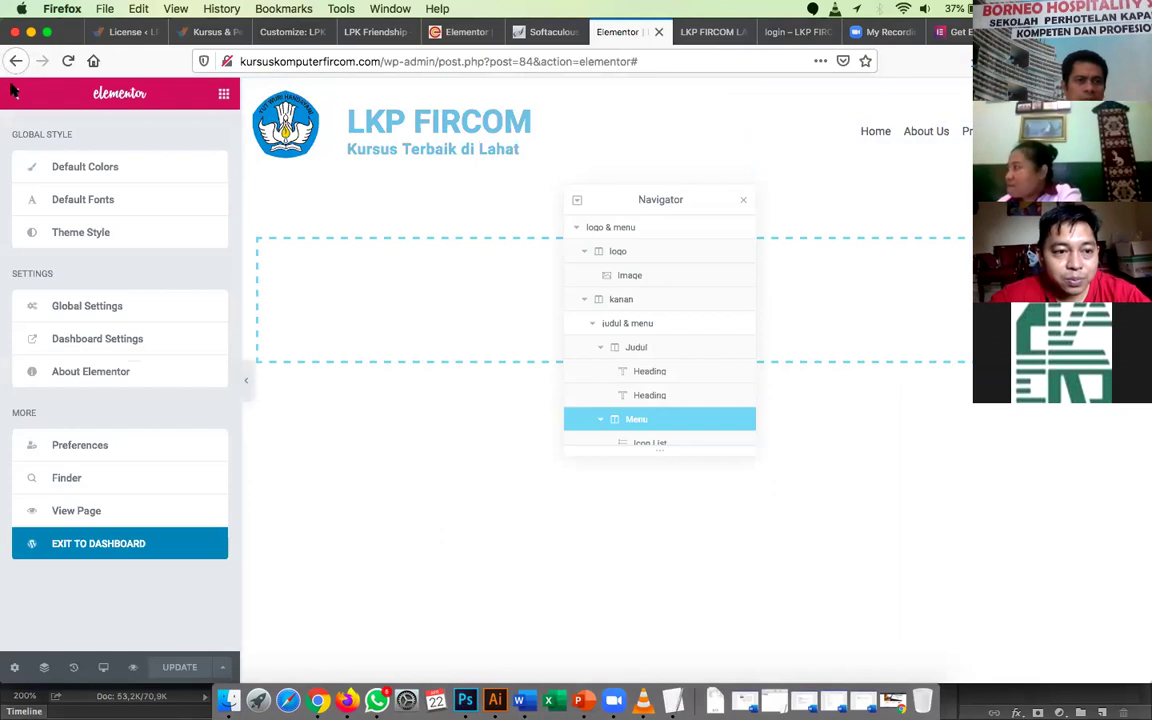
pyautogui.click(16, 93)
pyautogui.scroll(-2, 98, 350)
pyautogui.scroll(-8, 100, 382)
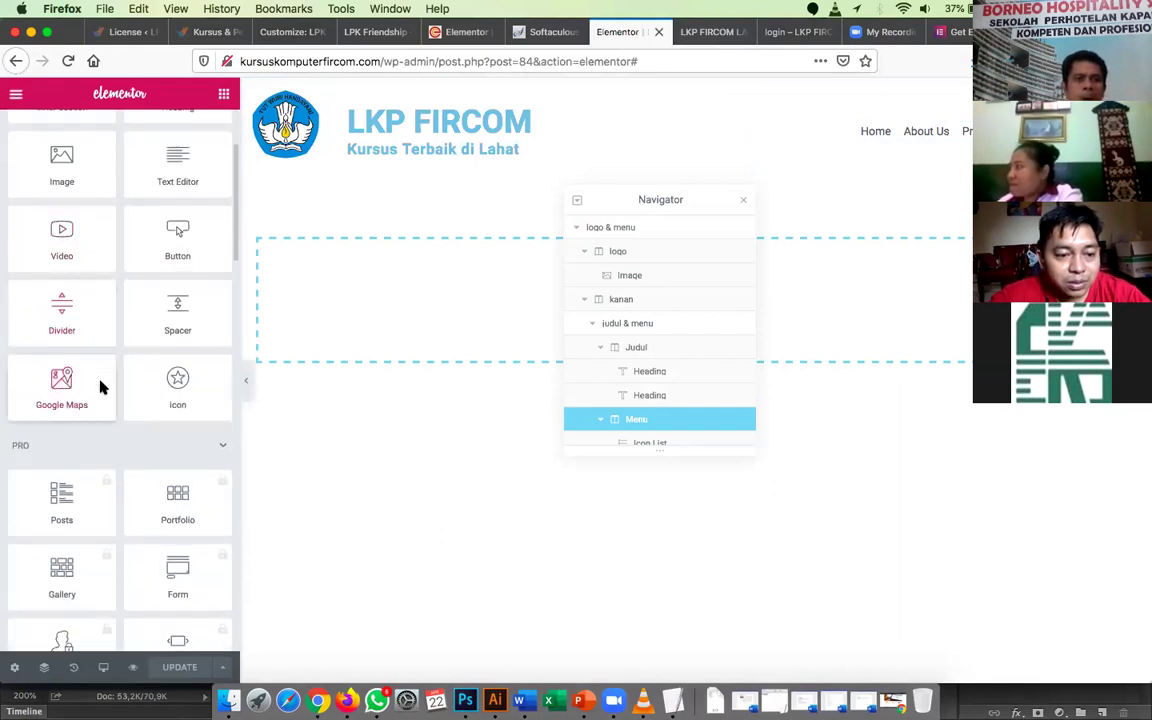
pyautogui.scroll(-5, 100, 387)
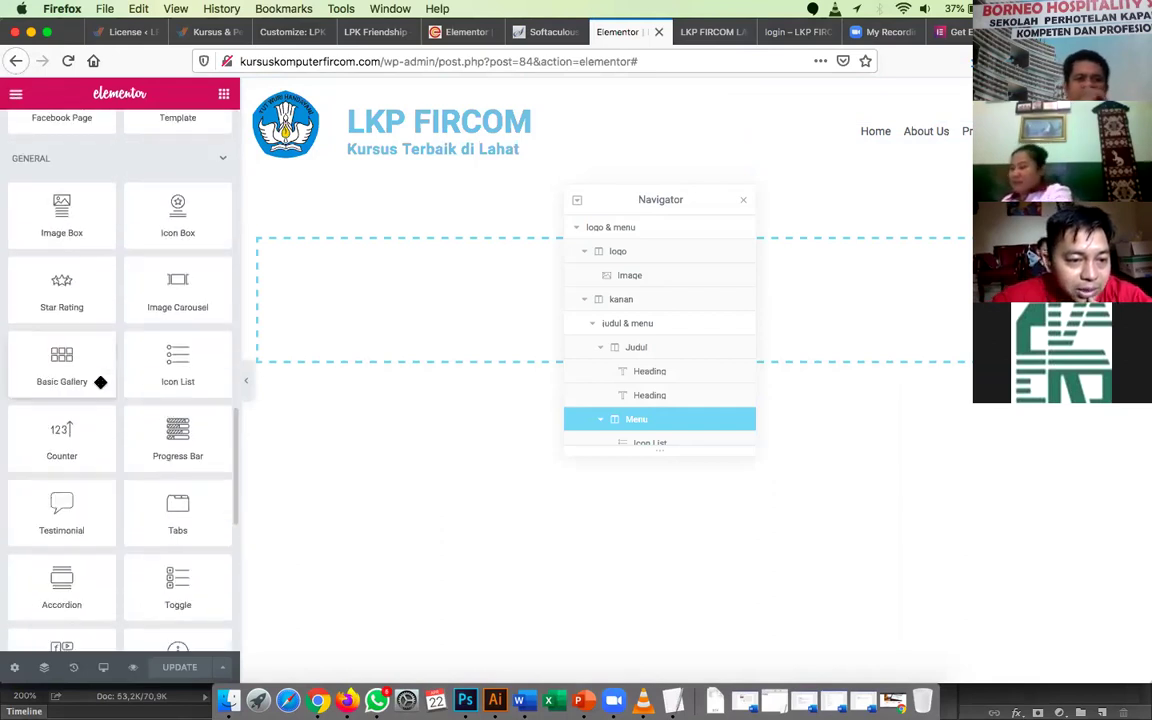
pyautogui.scroll(-3, 100, 387)
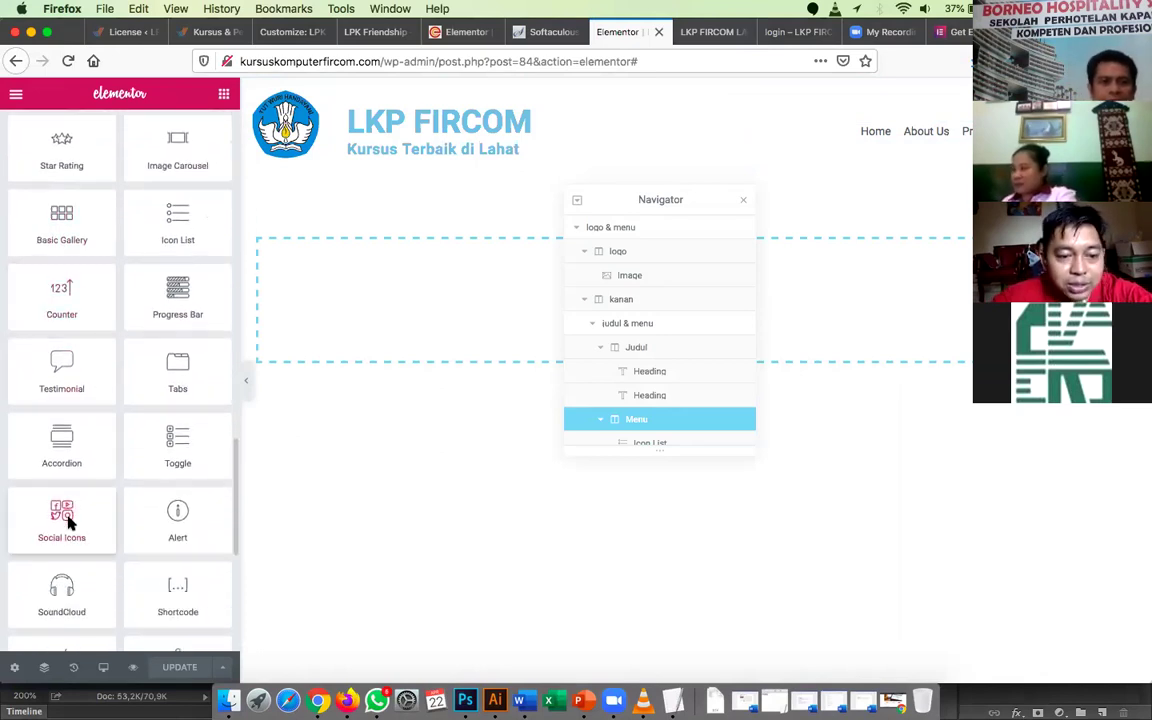
pyautogui.moveTo(333, 340); pyautogui.dragTo(828, 126)
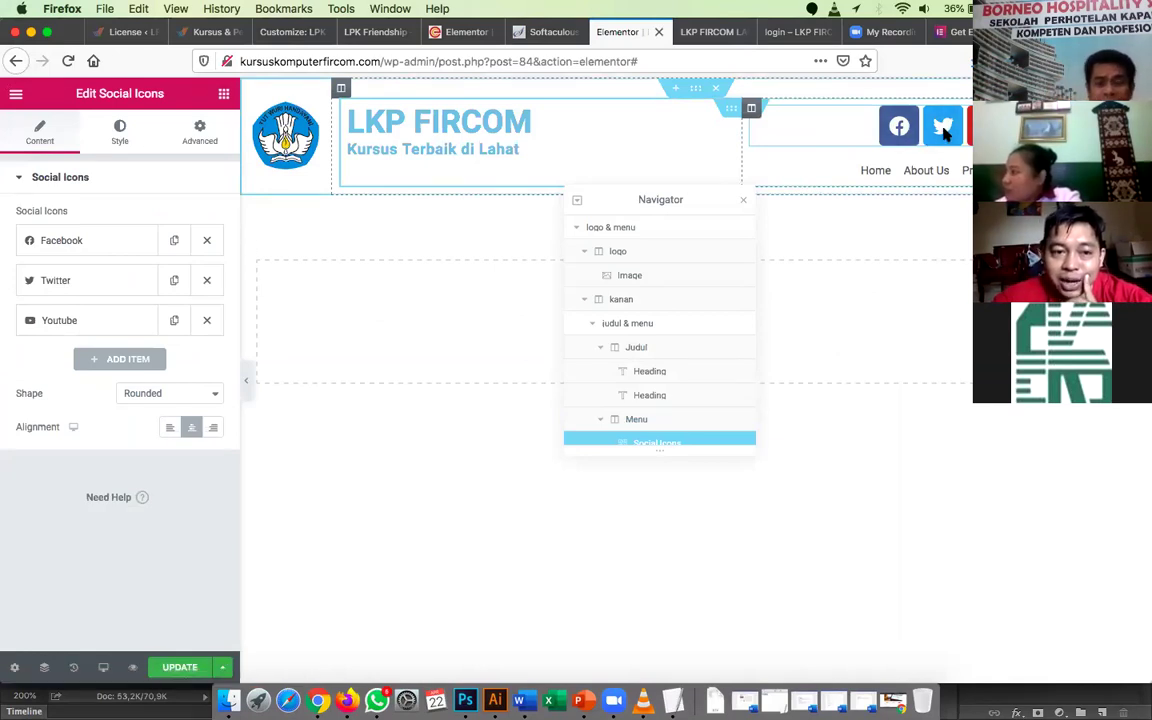
pyautogui.click(113, 240)
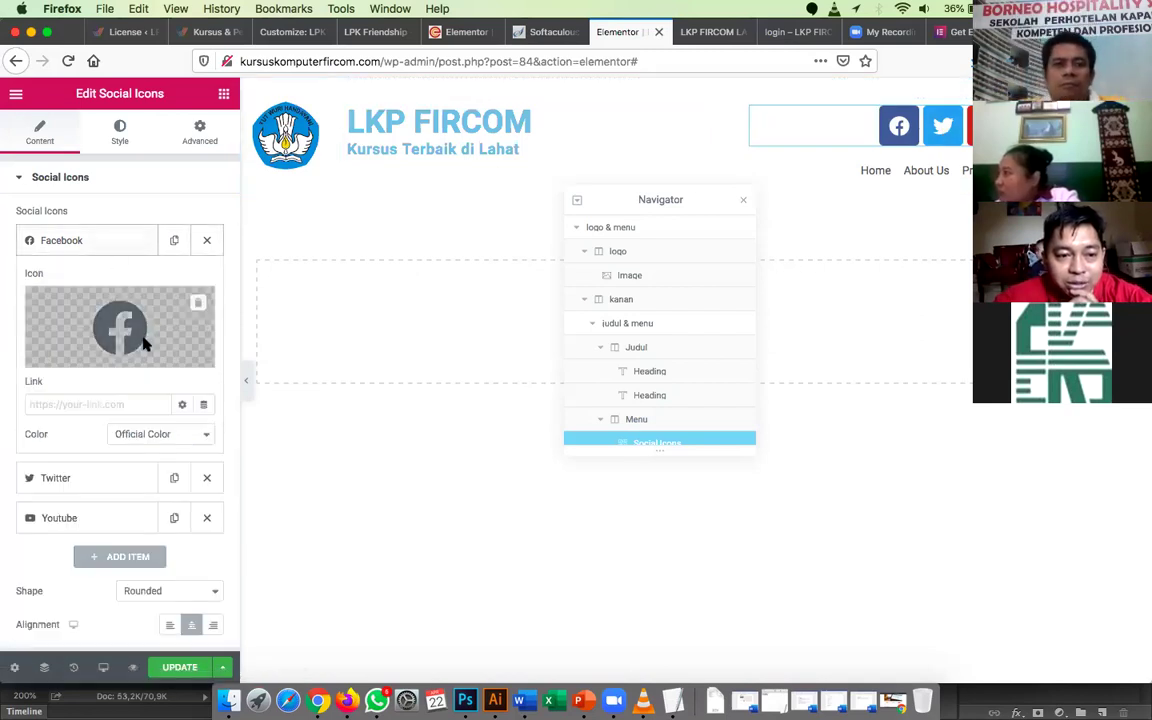
# - Look through the Facebook entry's icon library and close it unchanged
pyautogui.click(110, 243)
pyautogui.click(111, 244)
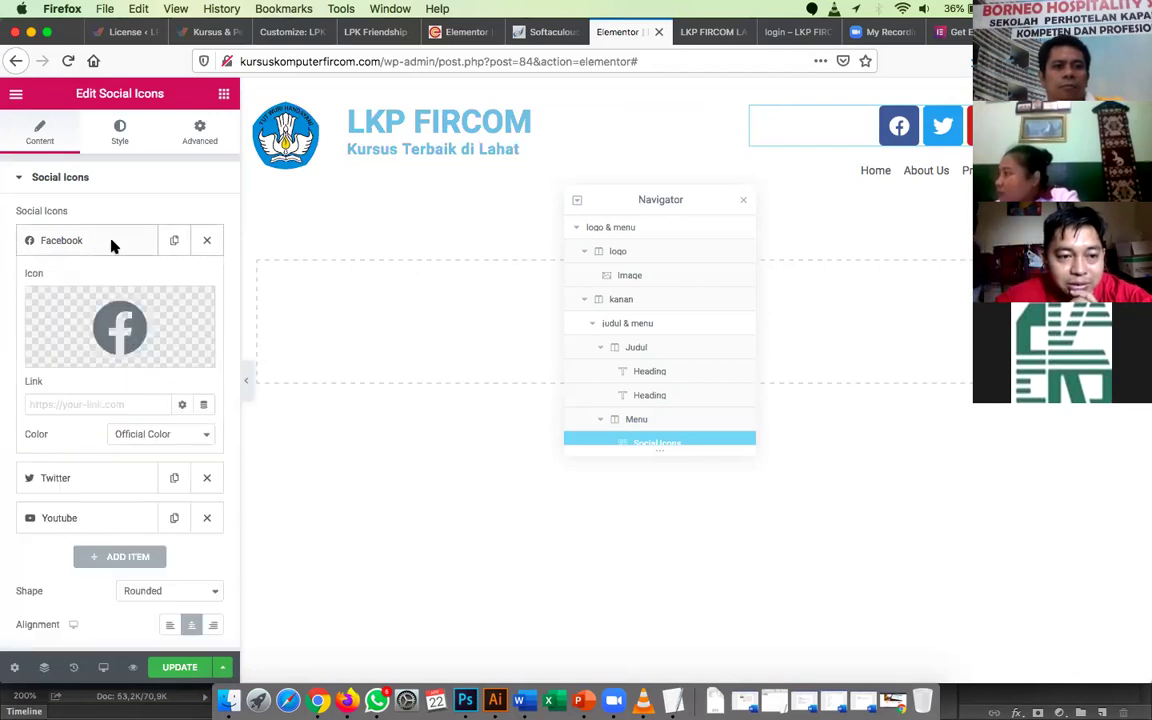
pyautogui.click(120, 318)
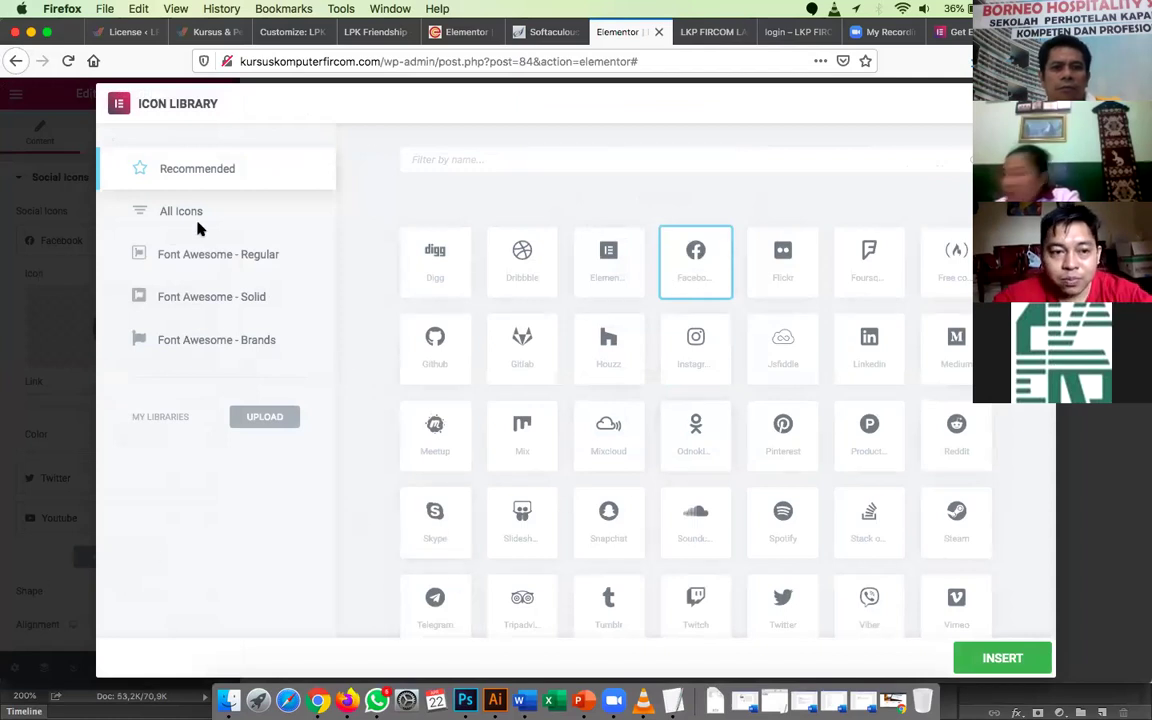
pyautogui.press('Escape')
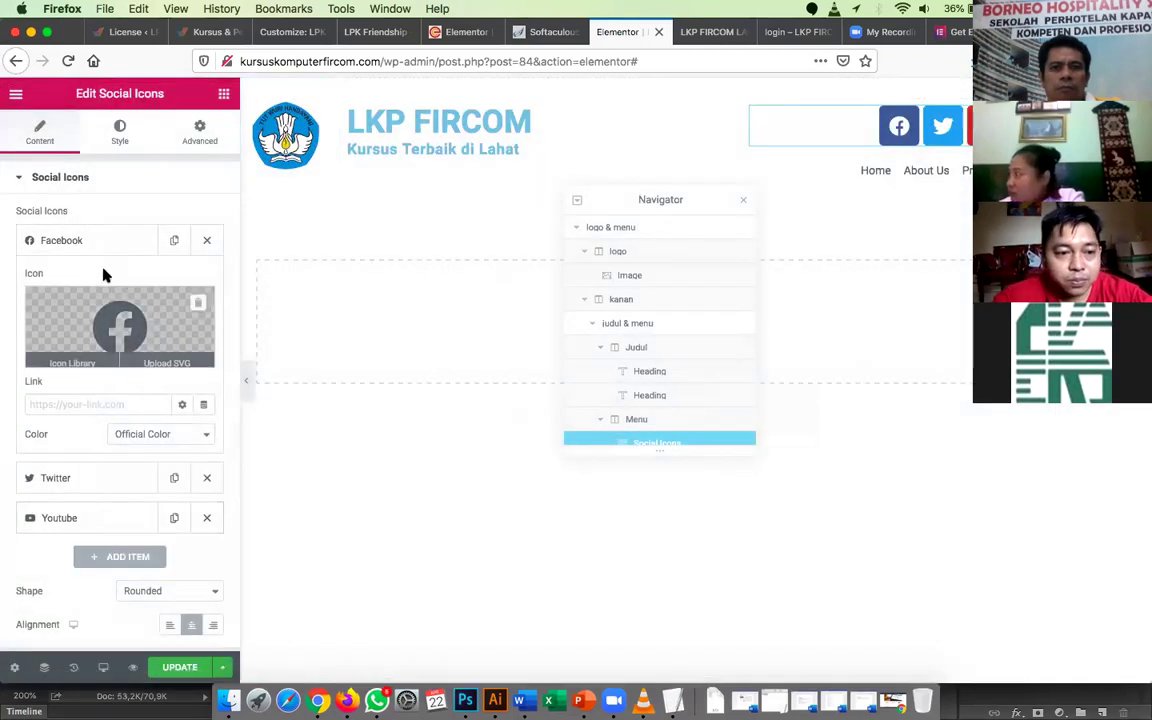
pyautogui.click(110, 240)
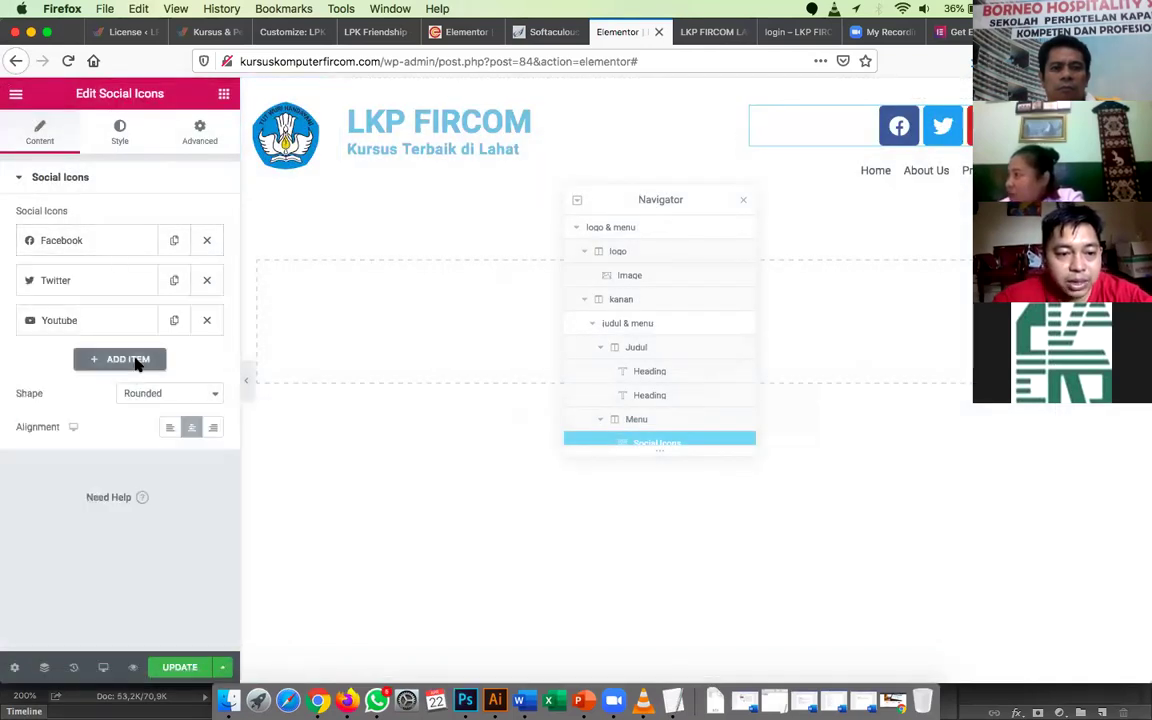
# - Add a fourth social icon using Instagram and align the icon row to the right
pyautogui.click(125, 359)
pyautogui.click(112, 440)
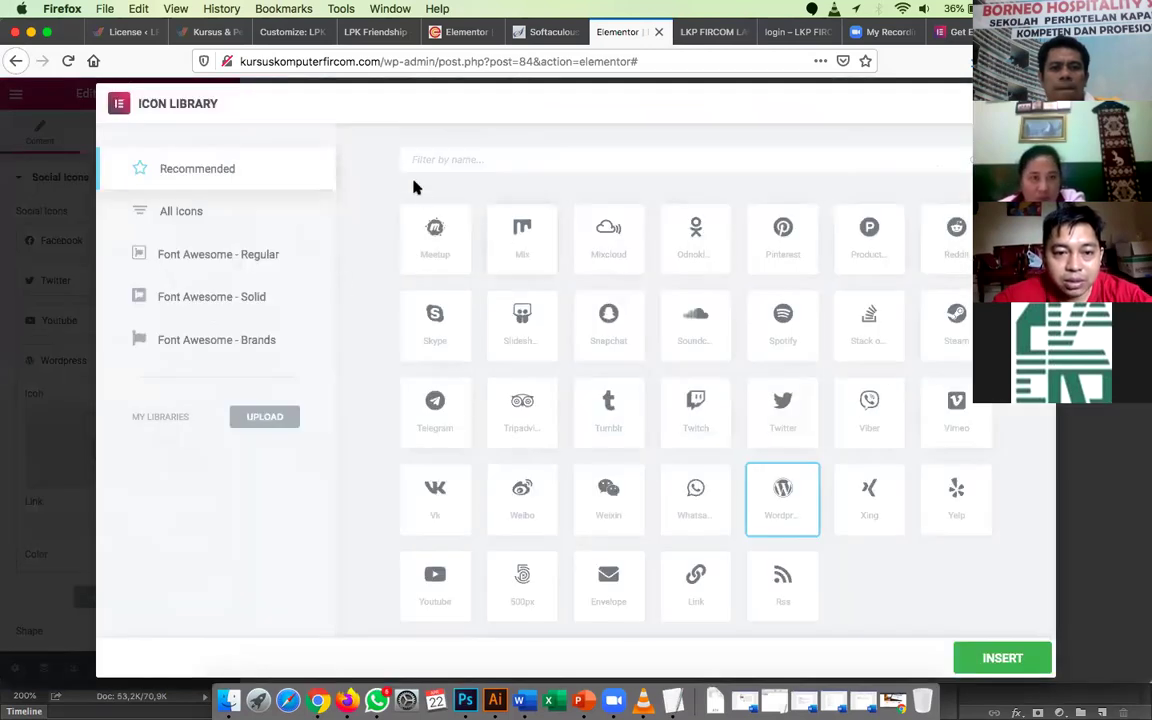
pyautogui.write('in')
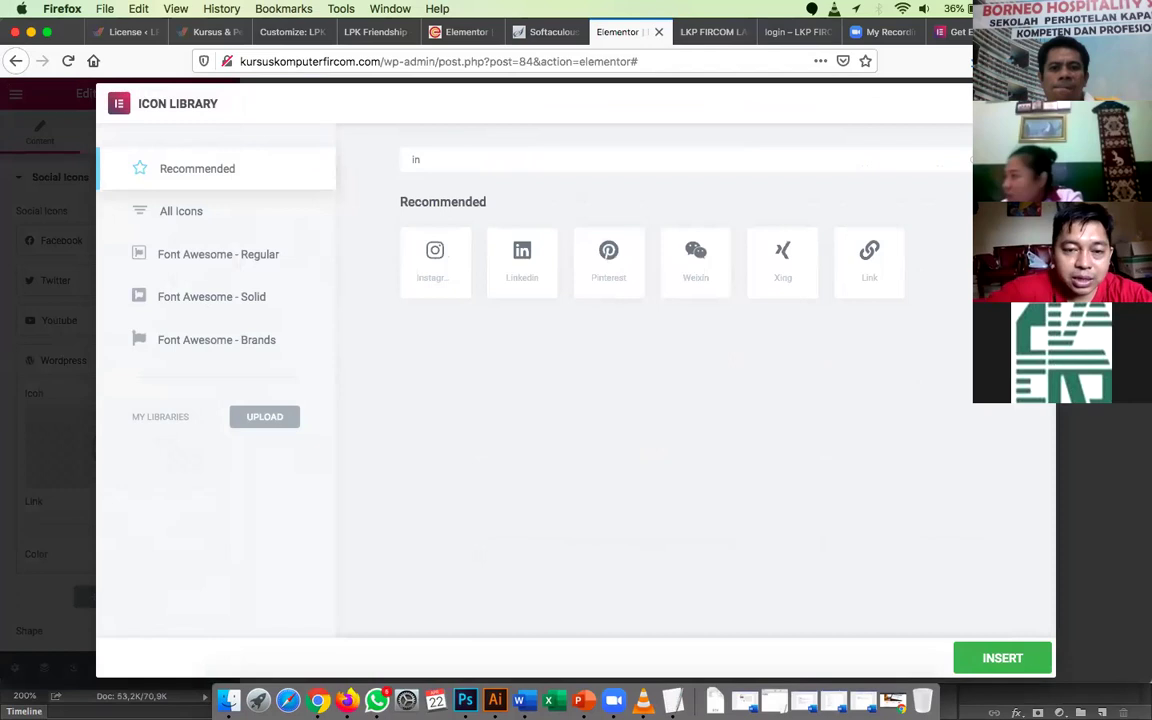
pyautogui.write('sta')
pyautogui.click(437, 279)
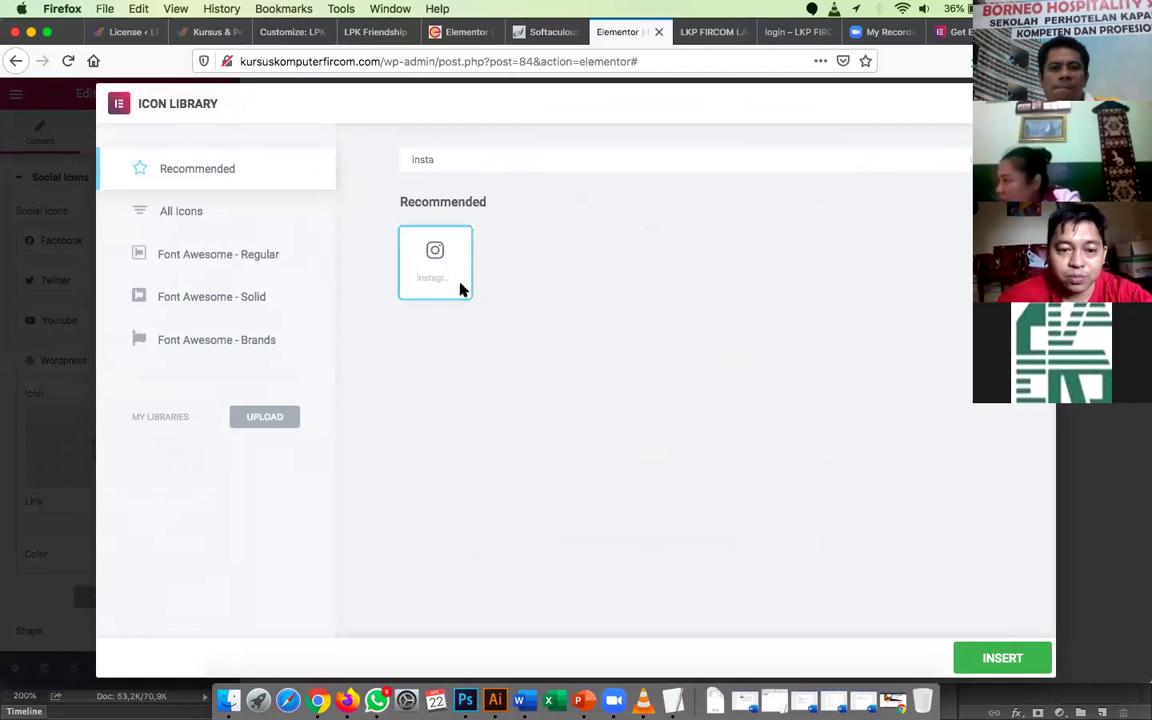
pyautogui.click(980, 657)
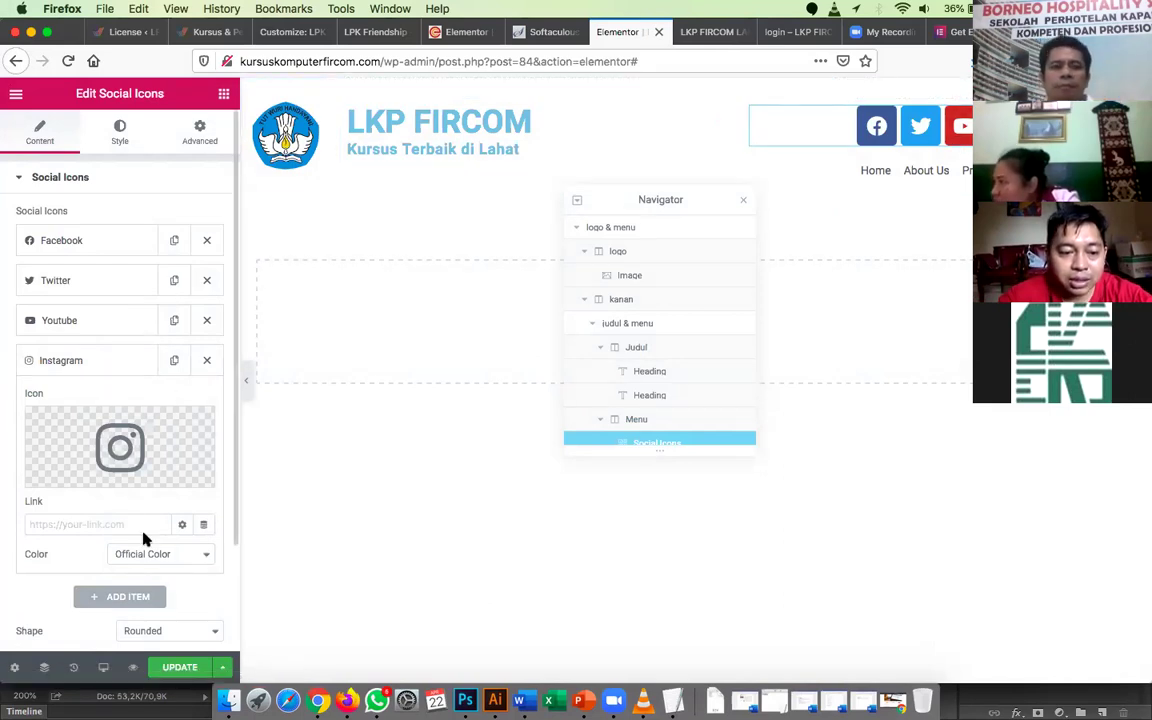
pyautogui.scroll(-3, 143, 540)
pyautogui.click(211, 545)
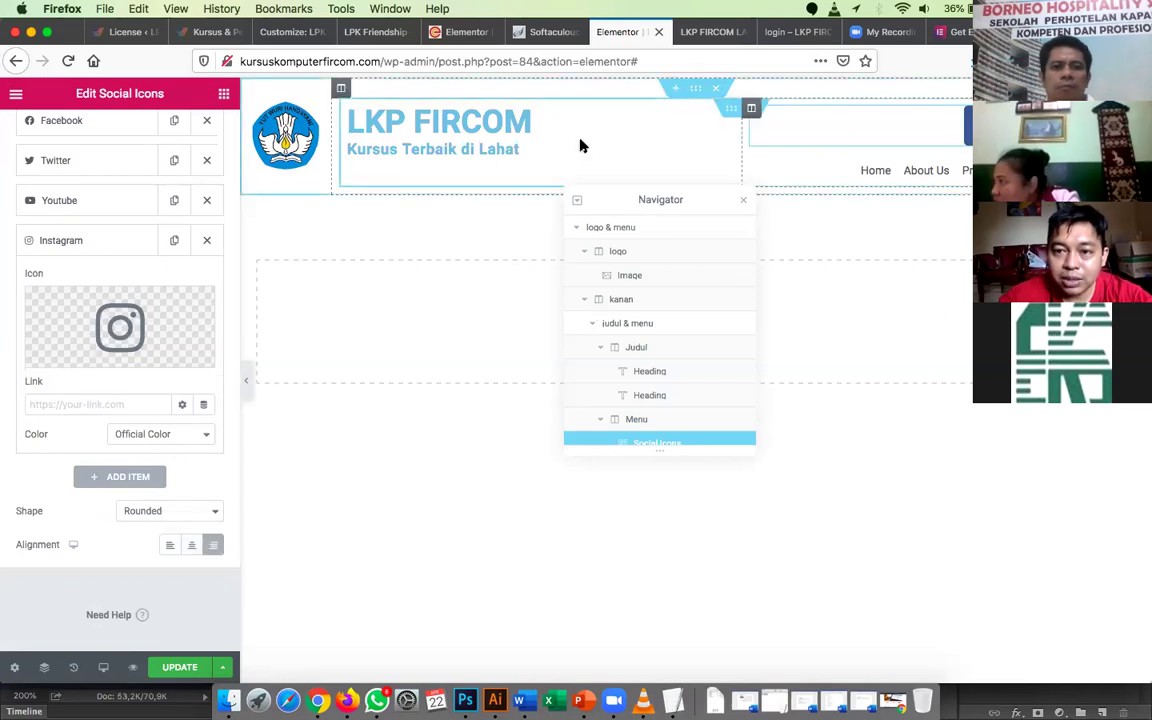
pyautogui.scroll(3, 134, 147)
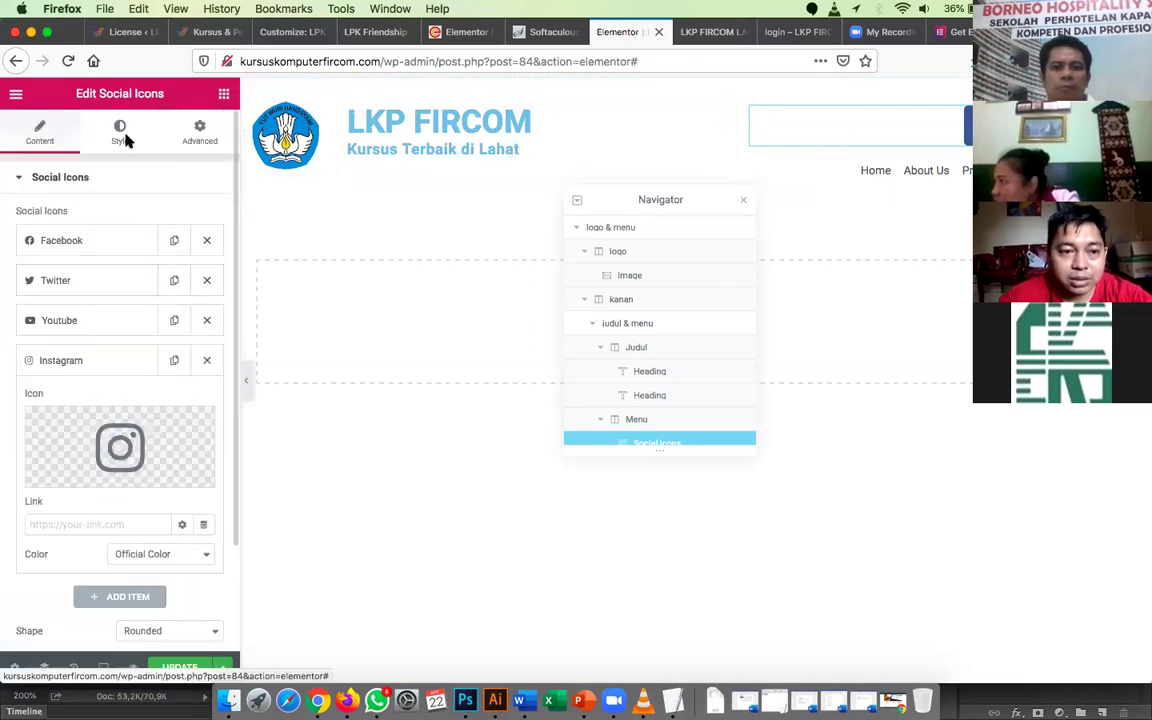
# - Shrink the social icons to size 11 and move the widget under 'kanan' above 'judul & menu'
pyautogui.click(122, 136)
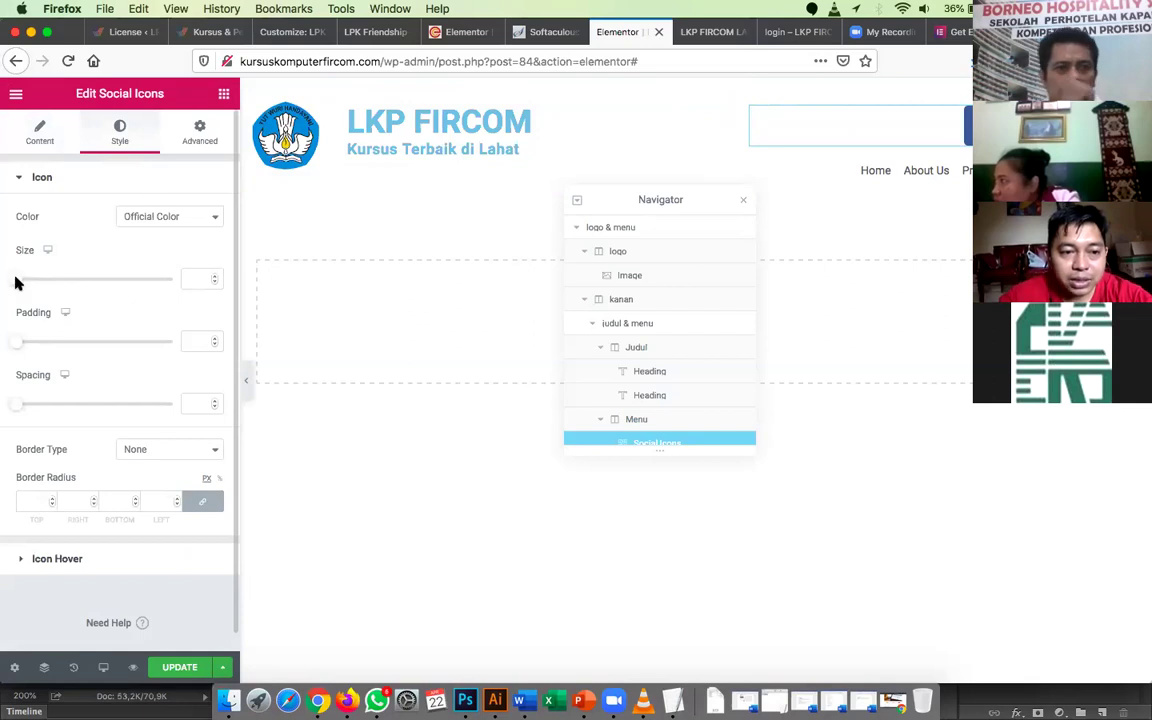
pyautogui.moveTo(17, 282)
pyautogui.mouseDown()
pyautogui.moveTo(61, 283)
pyautogui.moveTo(13, 283)
pyautogui.mouseUp()
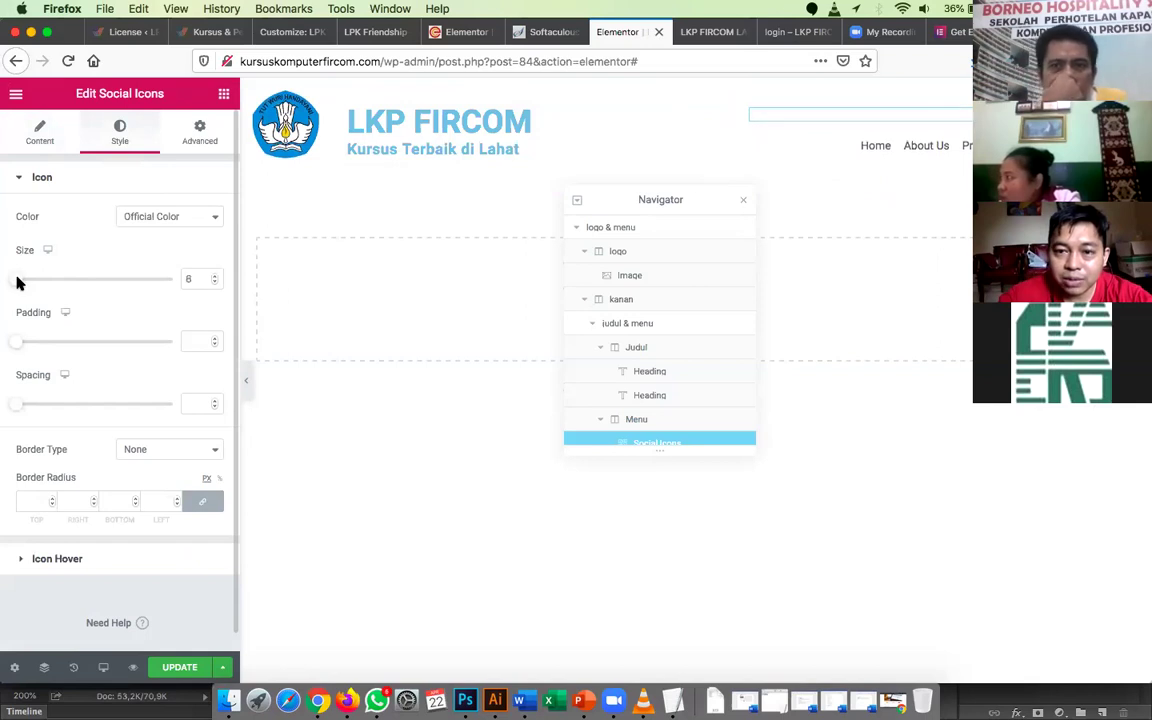
pyautogui.moveTo(18, 283); pyautogui.dragTo(18, 283)
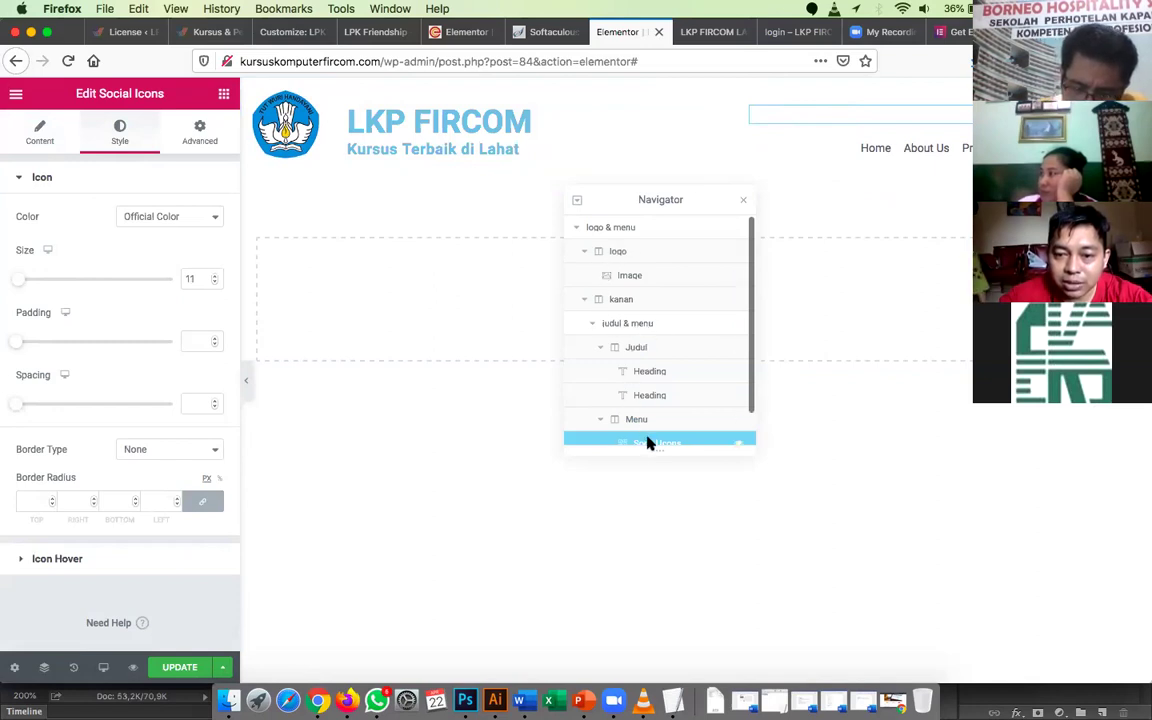
pyautogui.moveTo(648, 446); pyautogui.dragTo(648, 279)
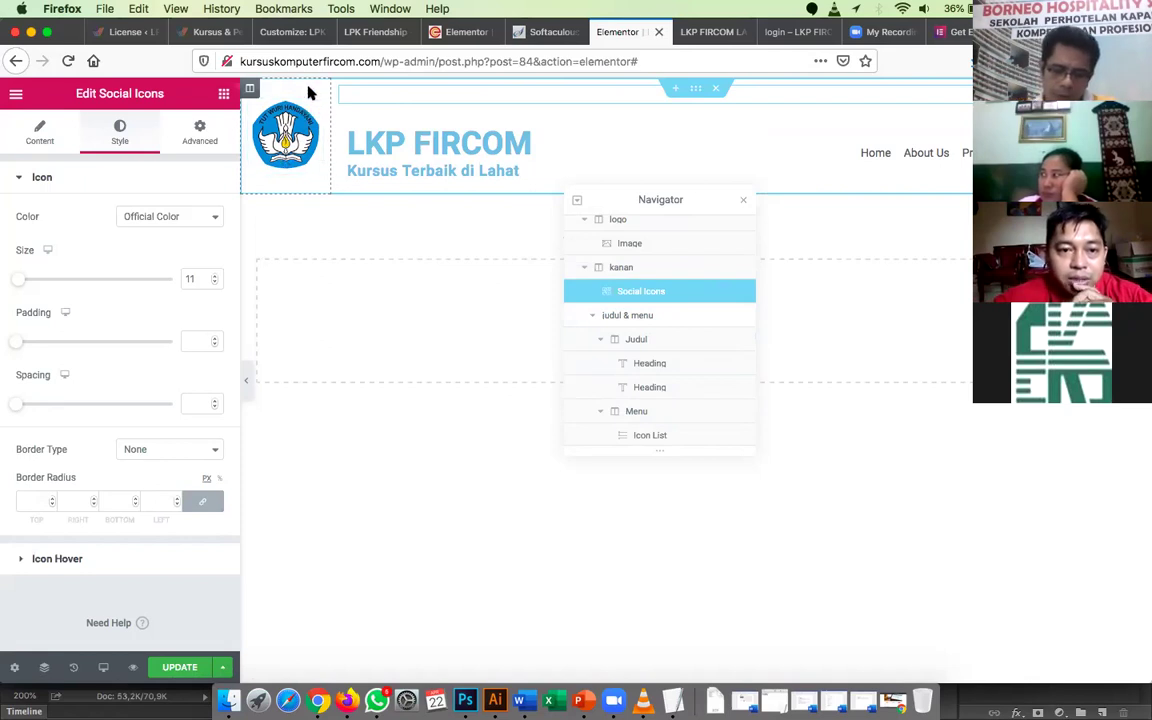
# - Set the logo column's Vertical Align to Bottom, then select the Social Icons widget
pyautogui.click(296, 122)
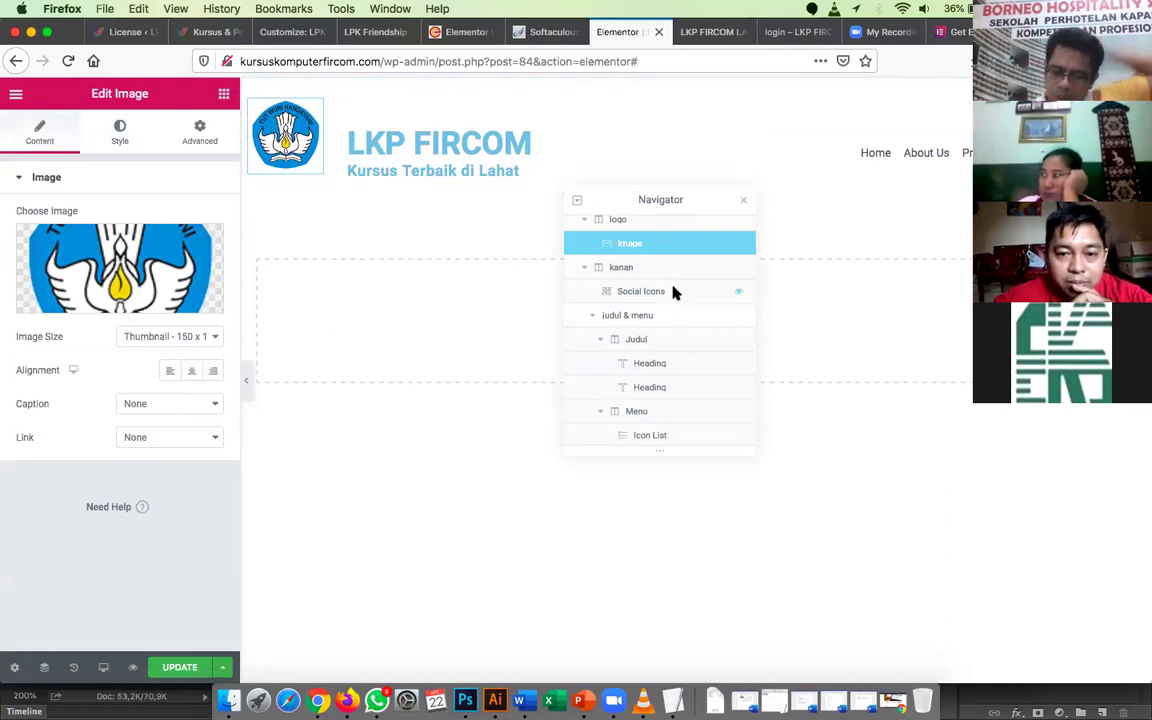
pyautogui.scroll(1, 675, 290)
pyautogui.click(656, 252)
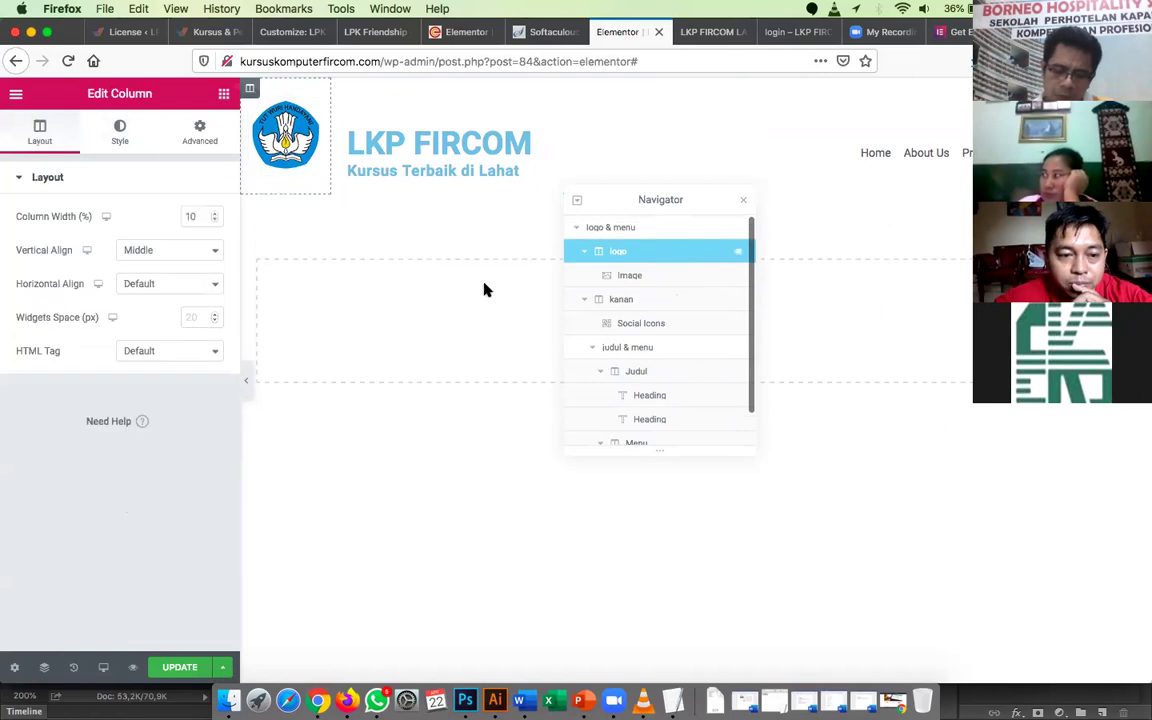
pyautogui.click(185, 254)
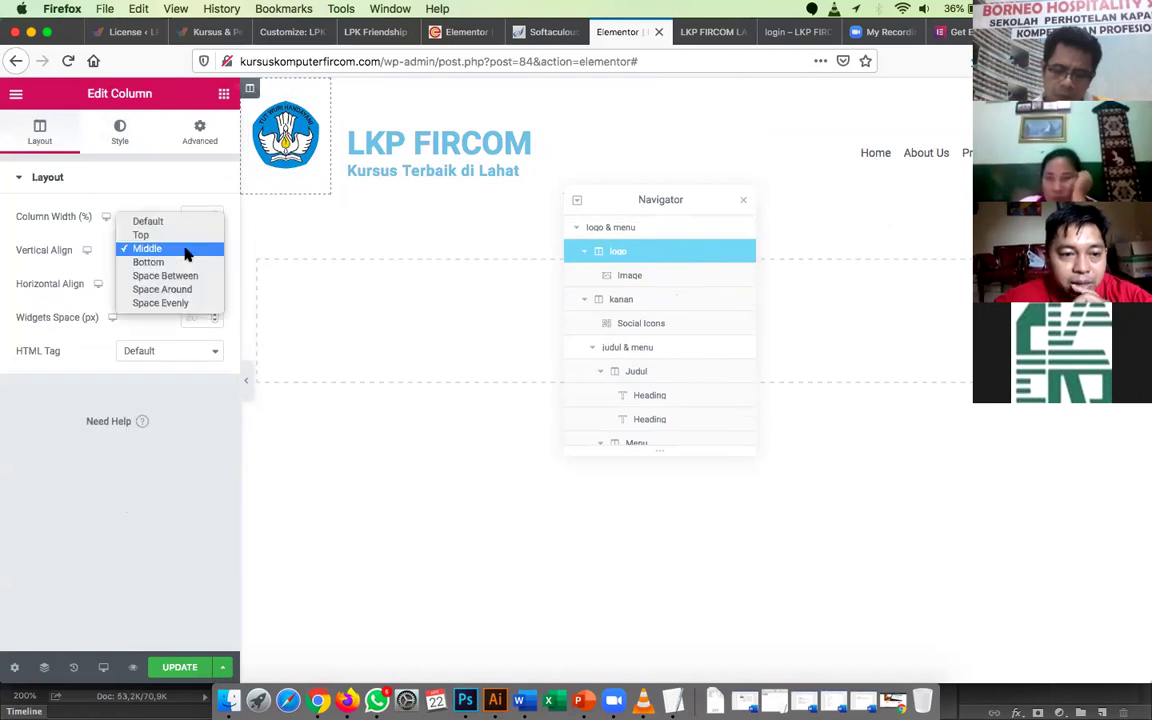
pyautogui.click(187, 262)
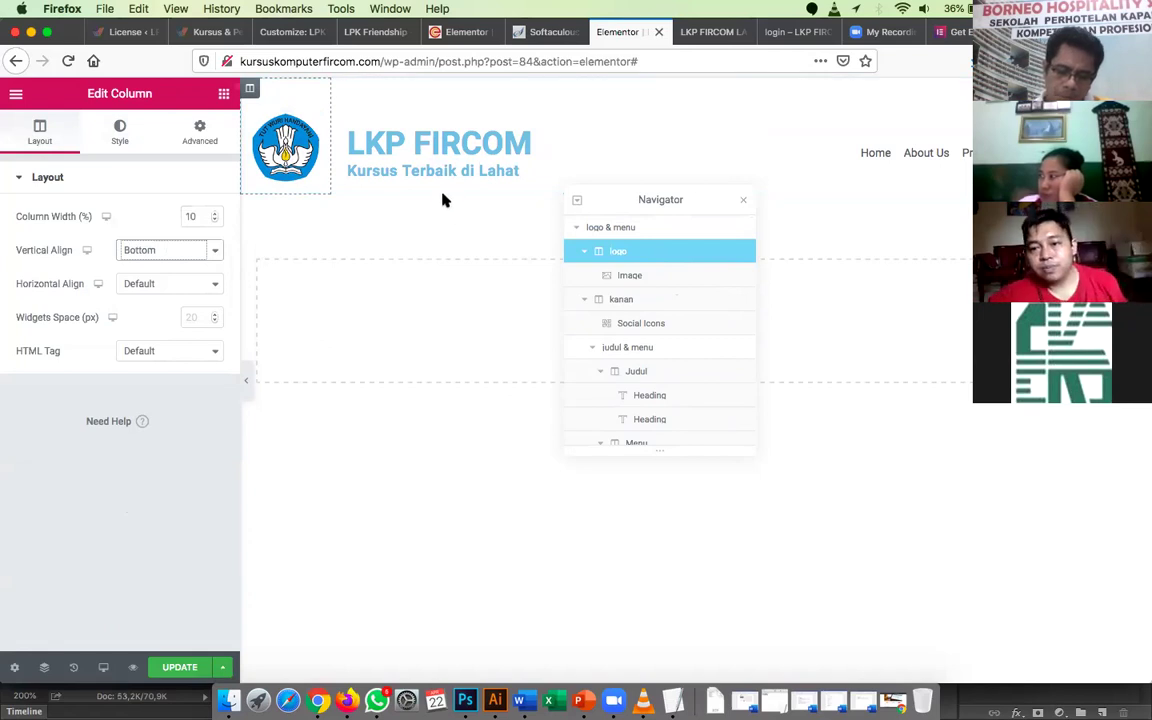
pyautogui.click(918, 99)
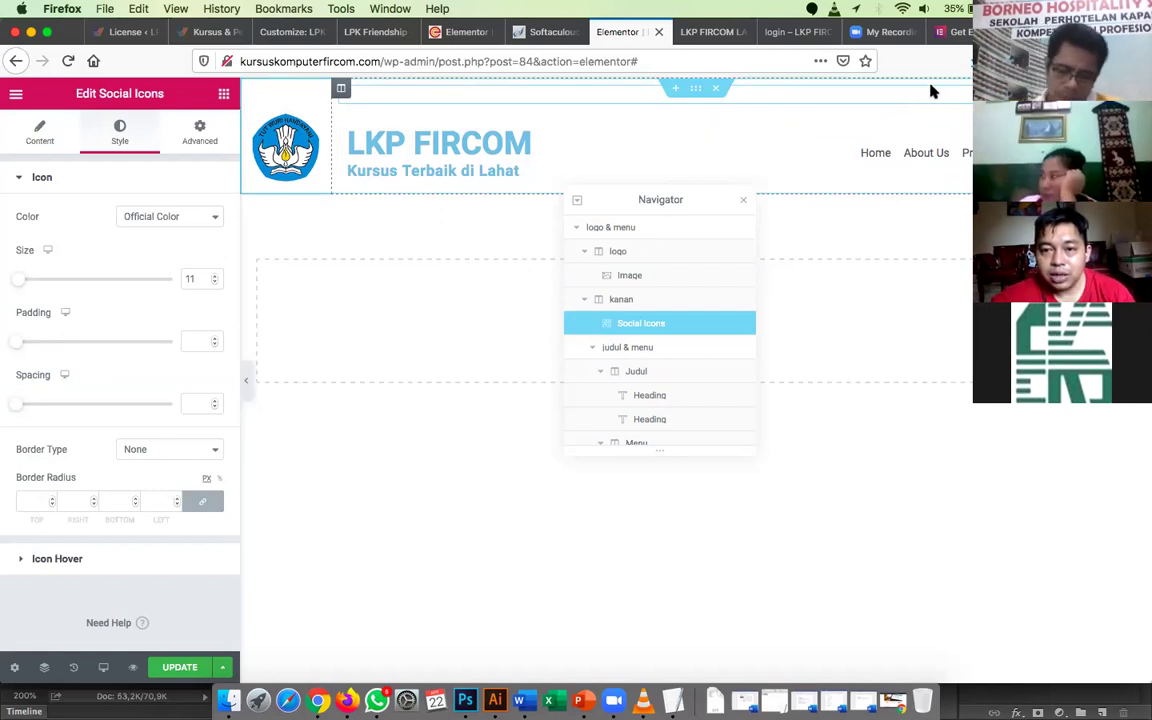
# - Unlink the Social Icons margin and lower the bottom margin to -20 px
pyautogui.click(198, 132)
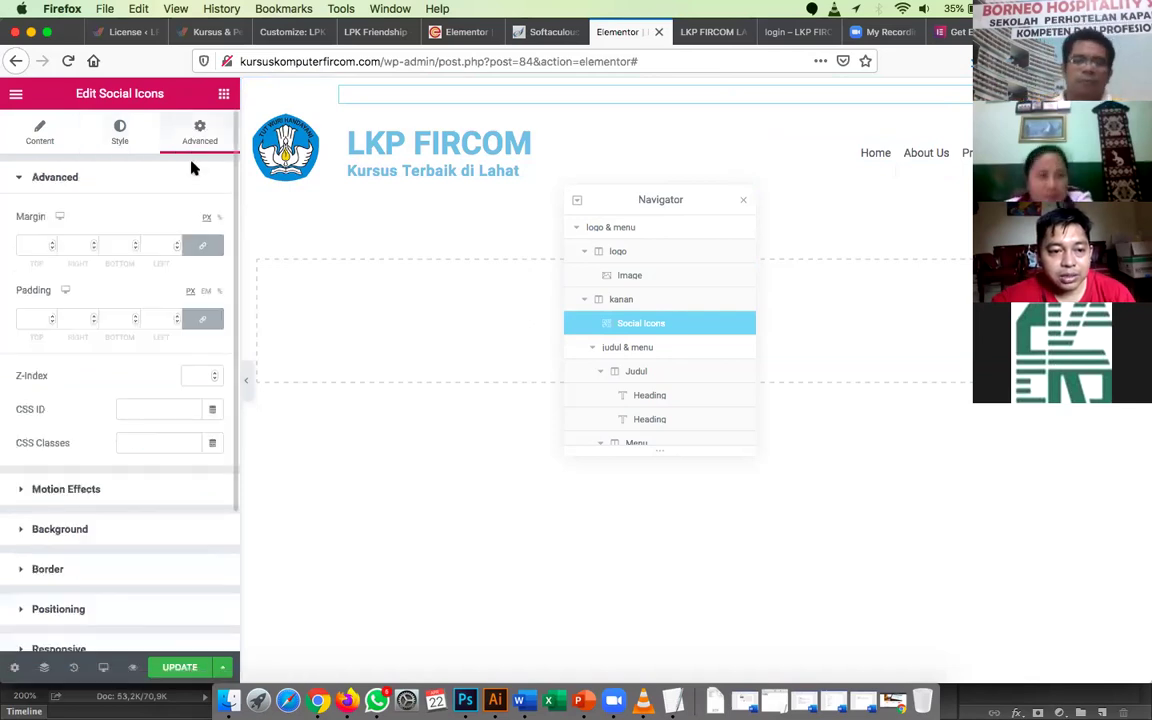
pyautogui.click(210, 250)
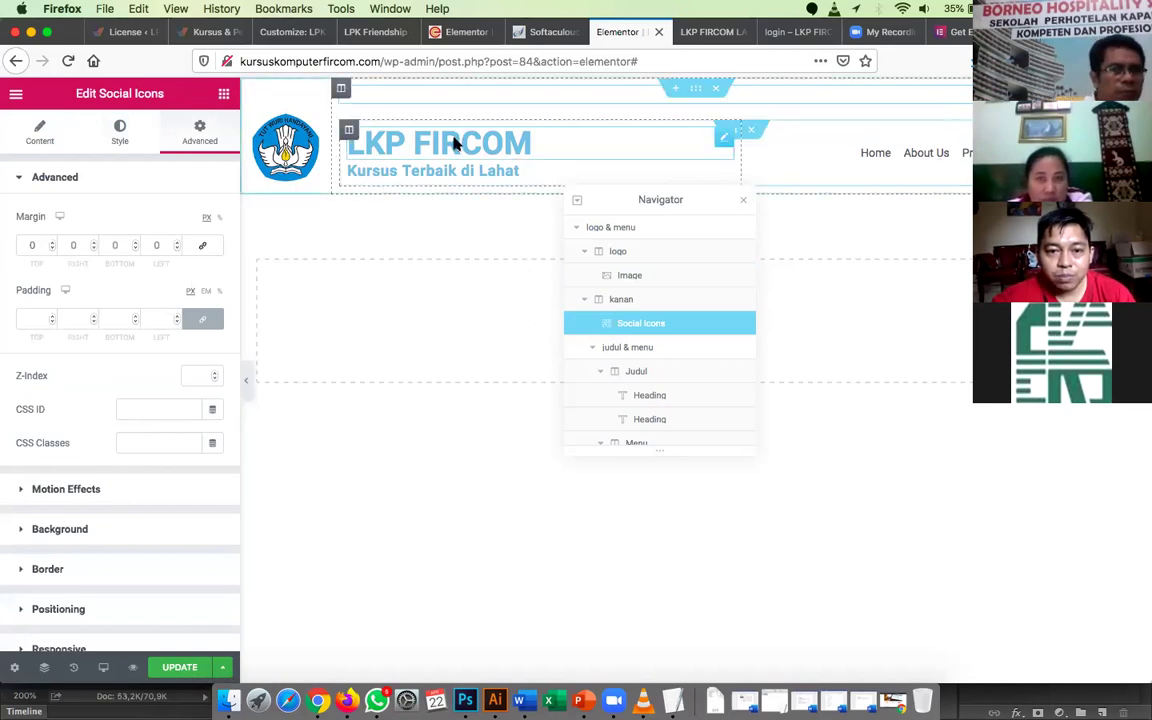
pyautogui.click(135, 249)
pyautogui.click(135, 249)
pyautogui.click(135, 249)
pyautogui.click(135, 249)
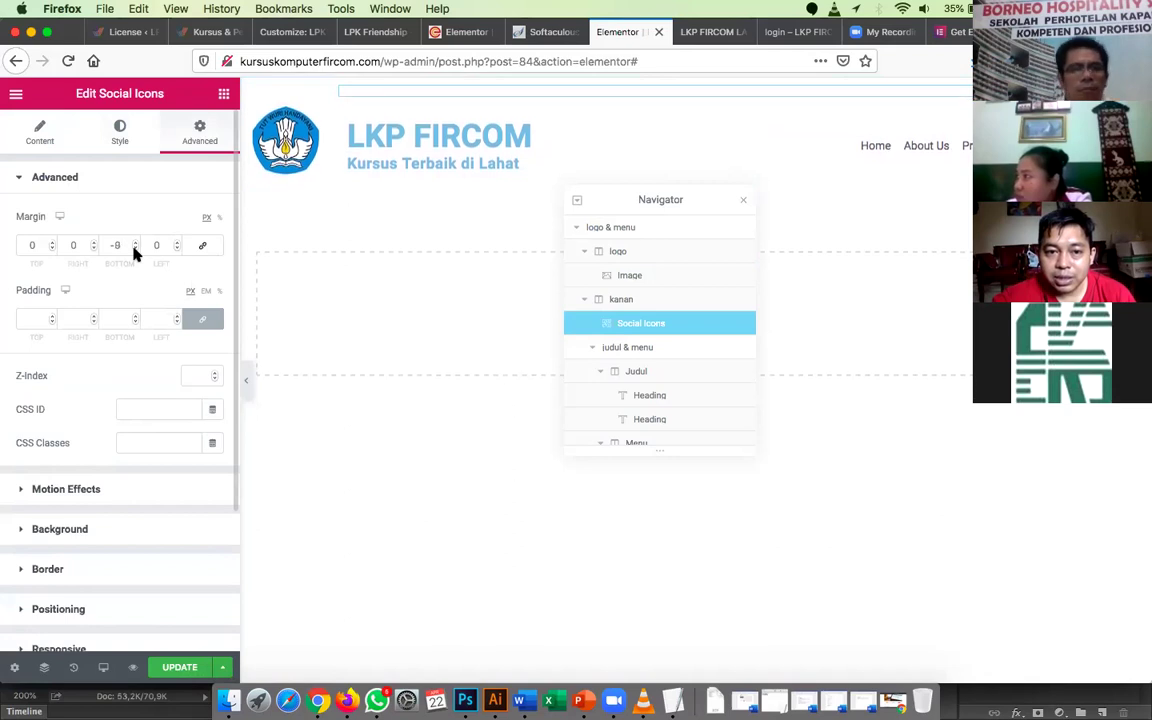
pyautogui.click(135, 249)
pyautogui.click(135, 249)
pyautogui.click(135, 249)
pyautogui.click(135, 249)
pyautogui.click(135, 249)
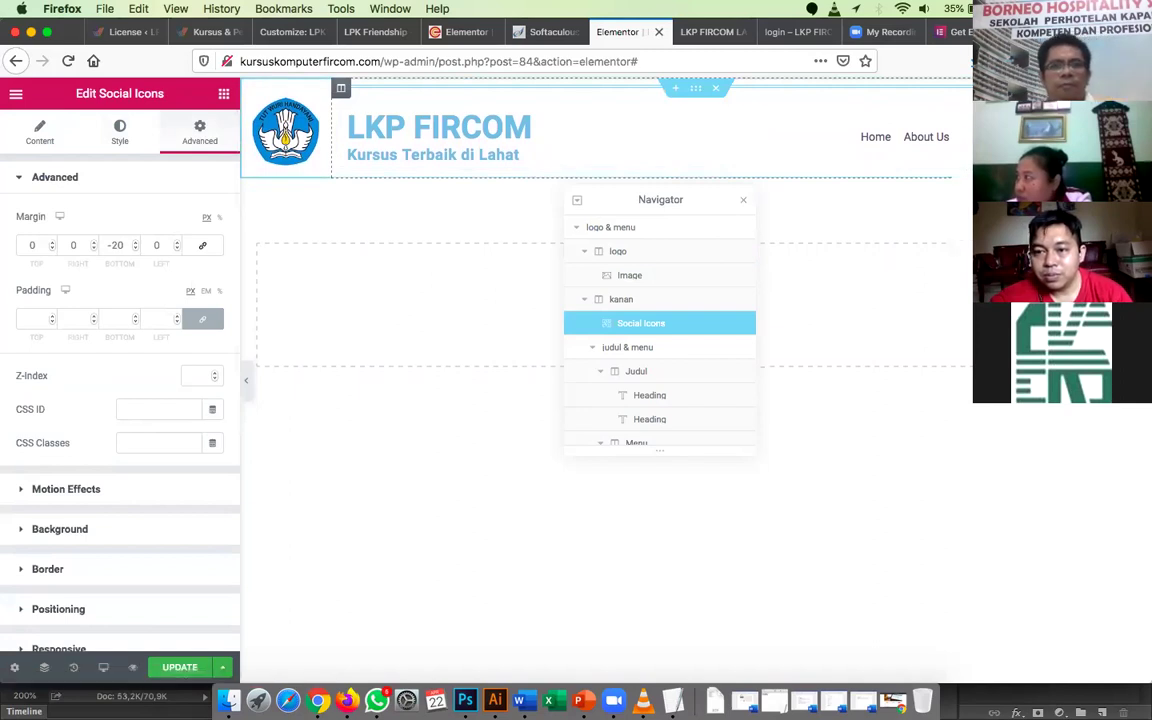
pyautogui.click(121, 143)
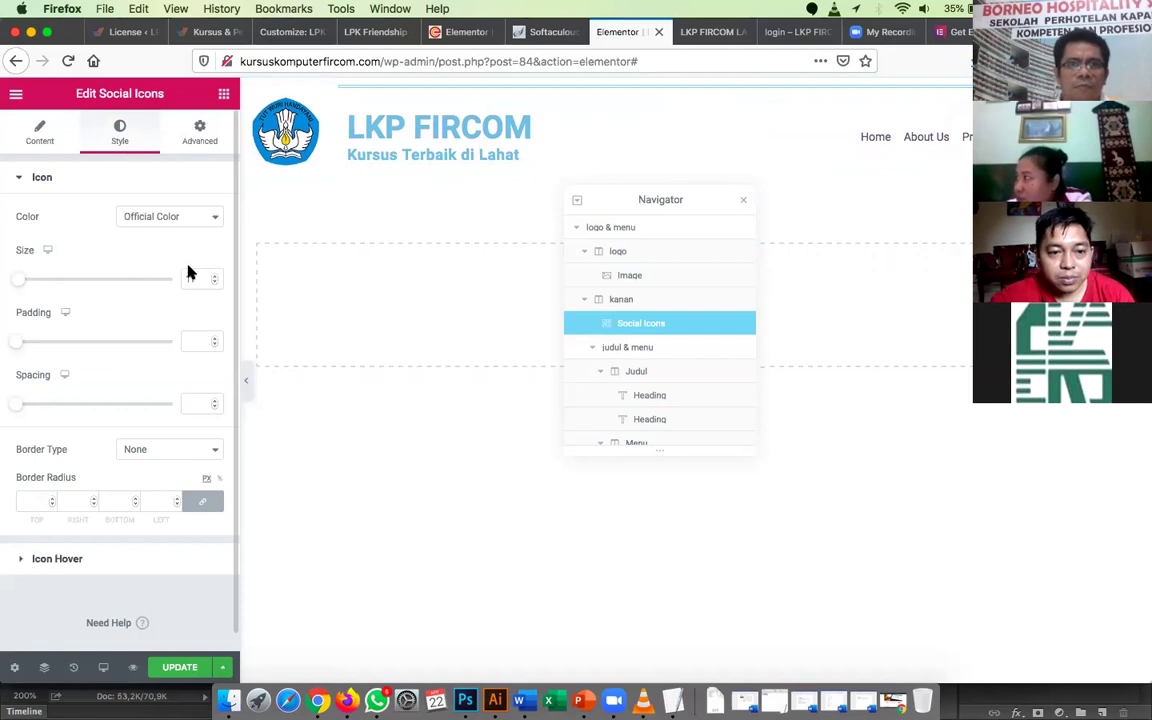
# - Set the social icon size to 15 and switch the icon colour to Custom
pyautogui.write('5')
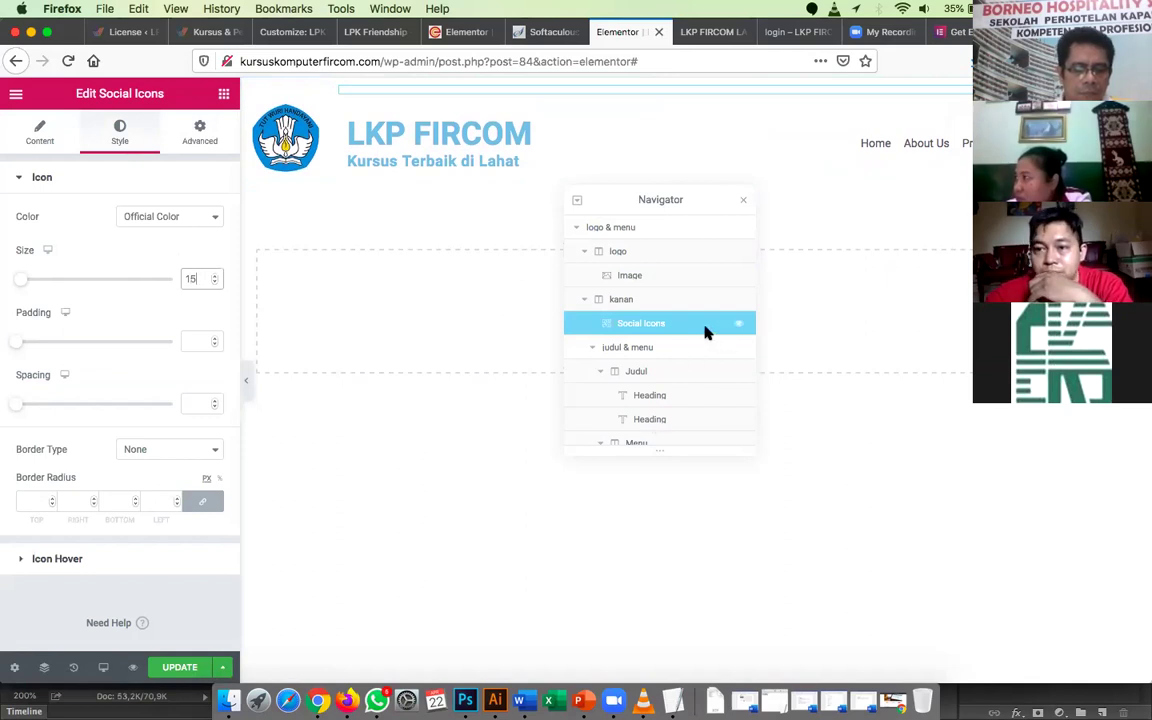
pyautogui.click(188, 223)
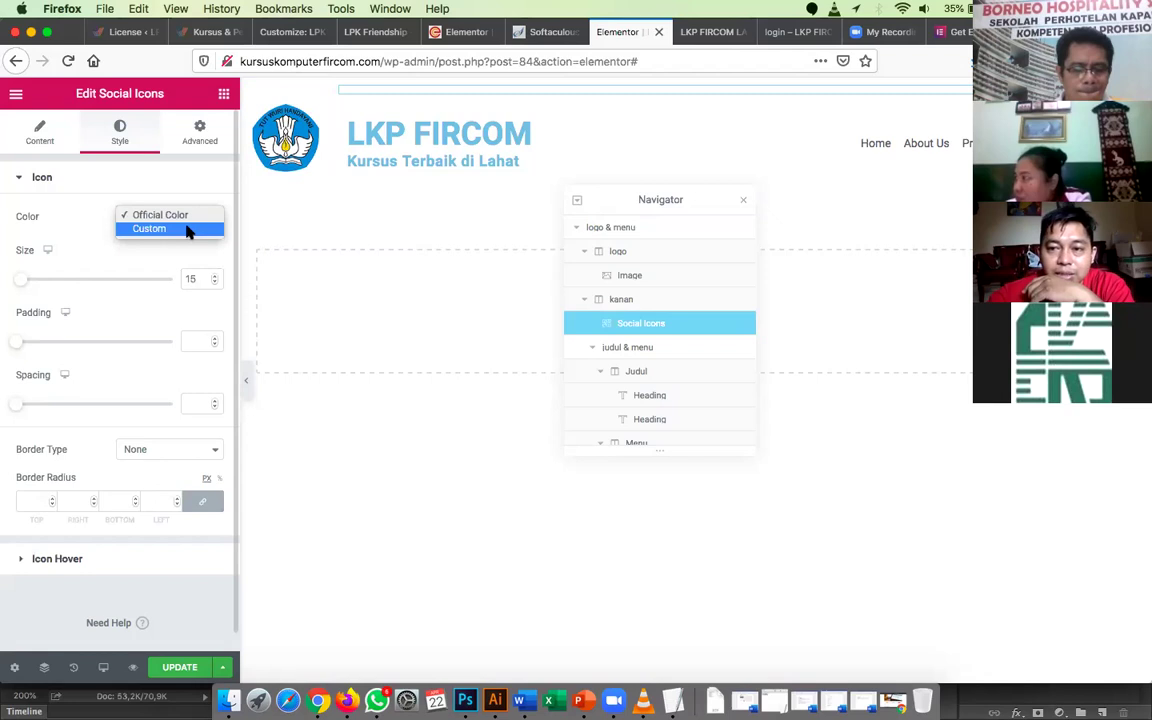
pyautogui.click(188, 231)
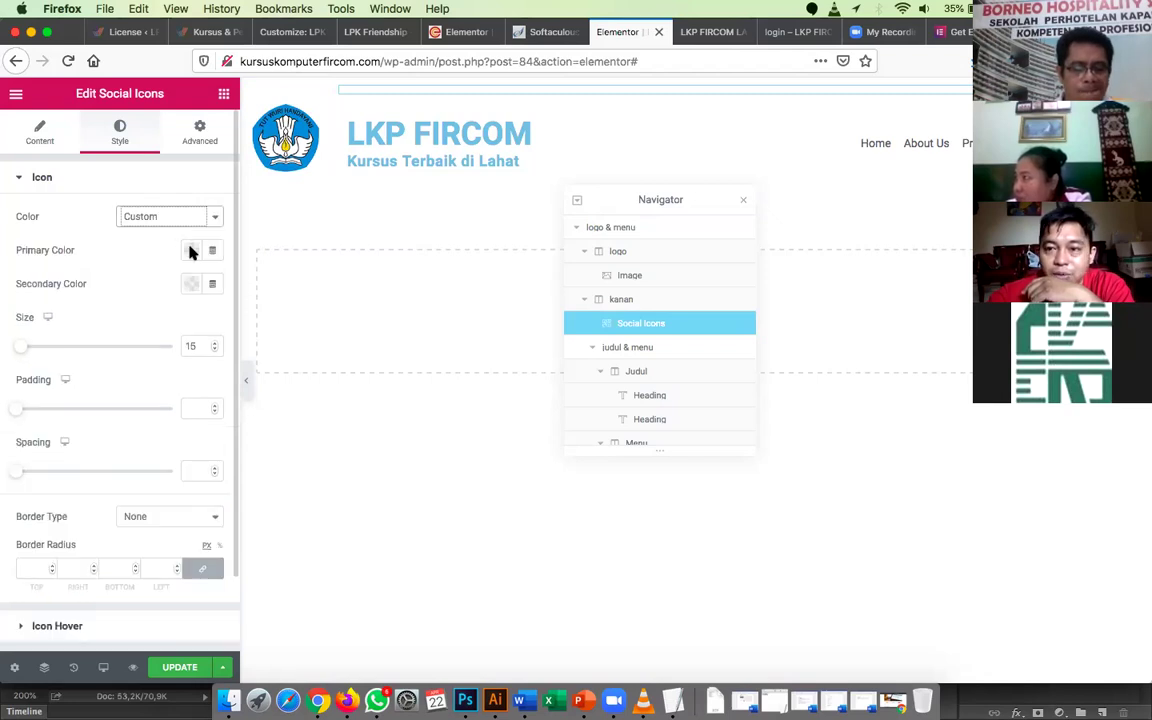
# - Try several primary colours, then clear the Primary Color value
pyautogui.click(190, 250)
pyautogui.click(273, 323)
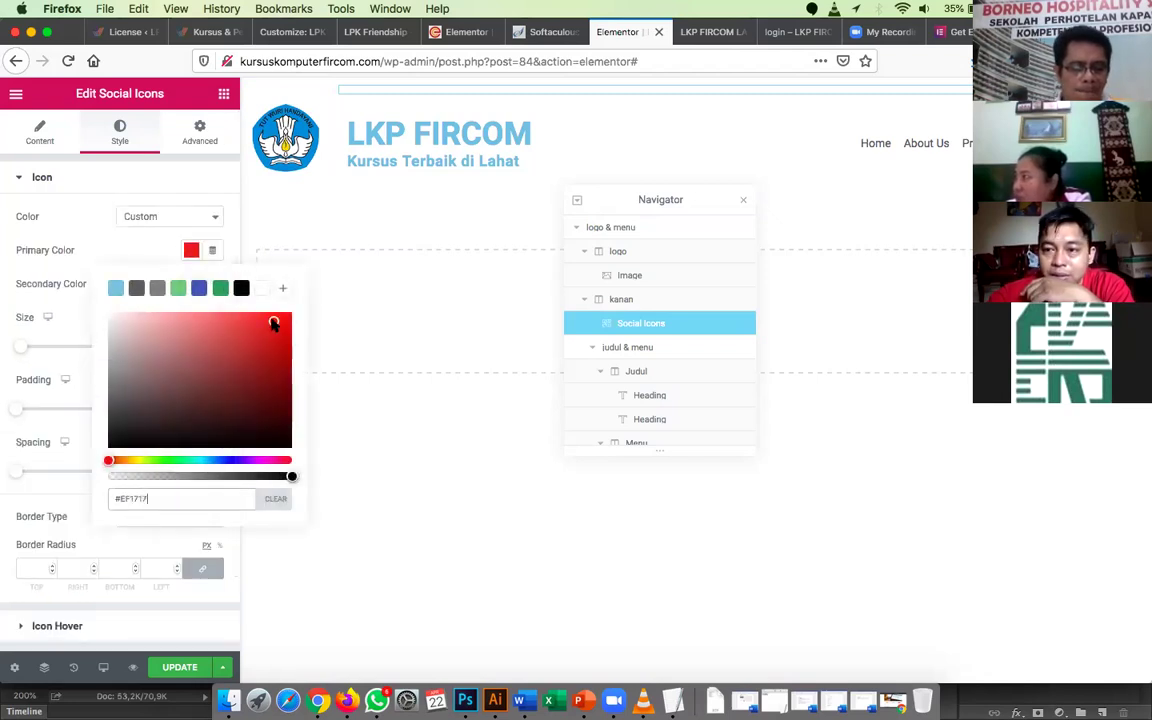
pyautogui.click(260, 357)
pyautogui.click(229, 363)
pyautogui.click(178, 326)
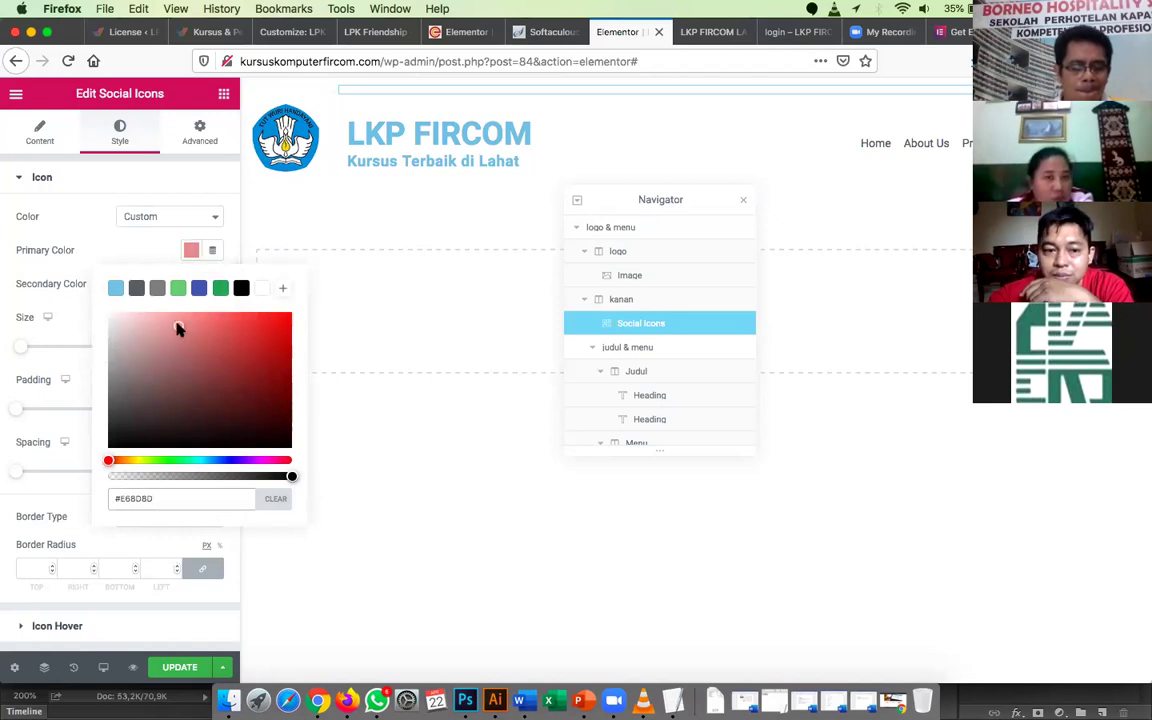
pyautogui.click(115, 288)
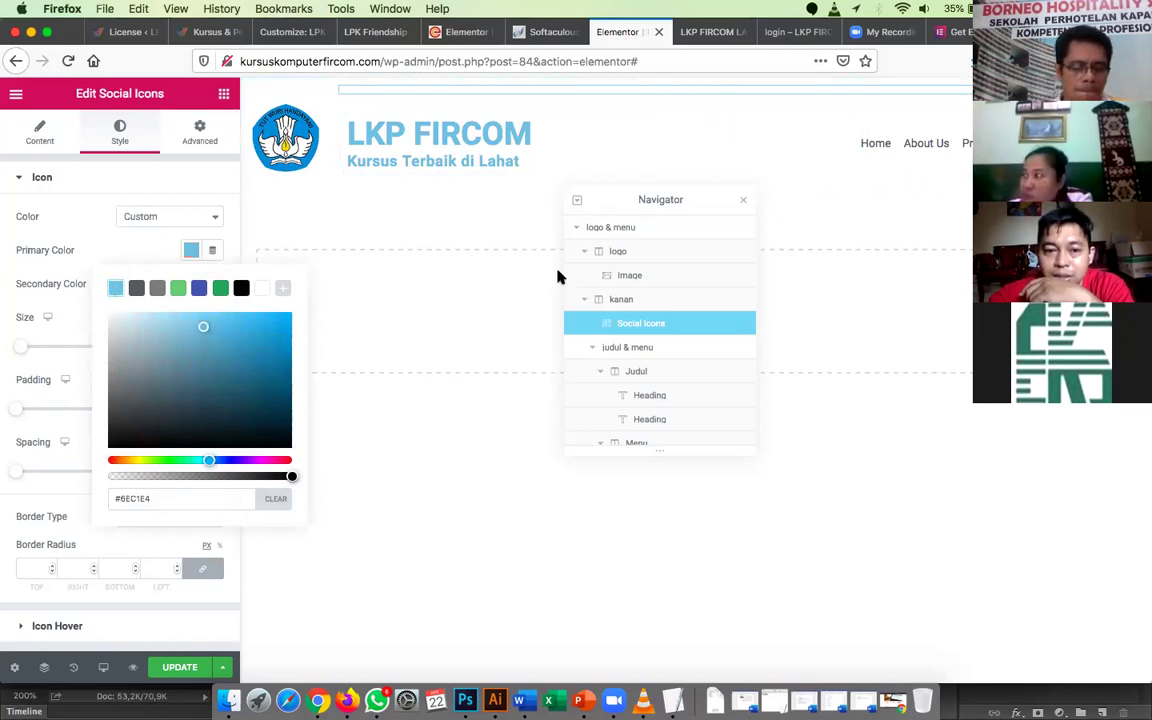
pyautogui.hotkey('ctrl', 'z')
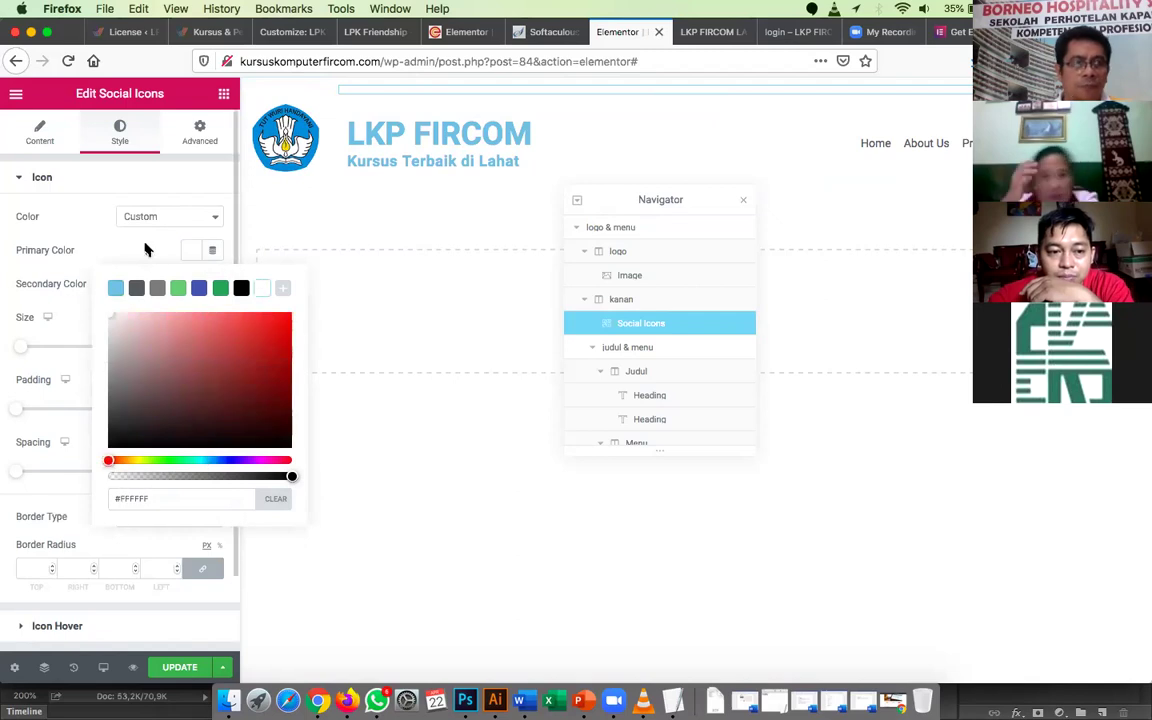
pyautogui.click(172, 244)
# - Set the Secondary Color to the dark grey preset #54595F, keeping the colour Custom
pyautogui.click(190, 286)
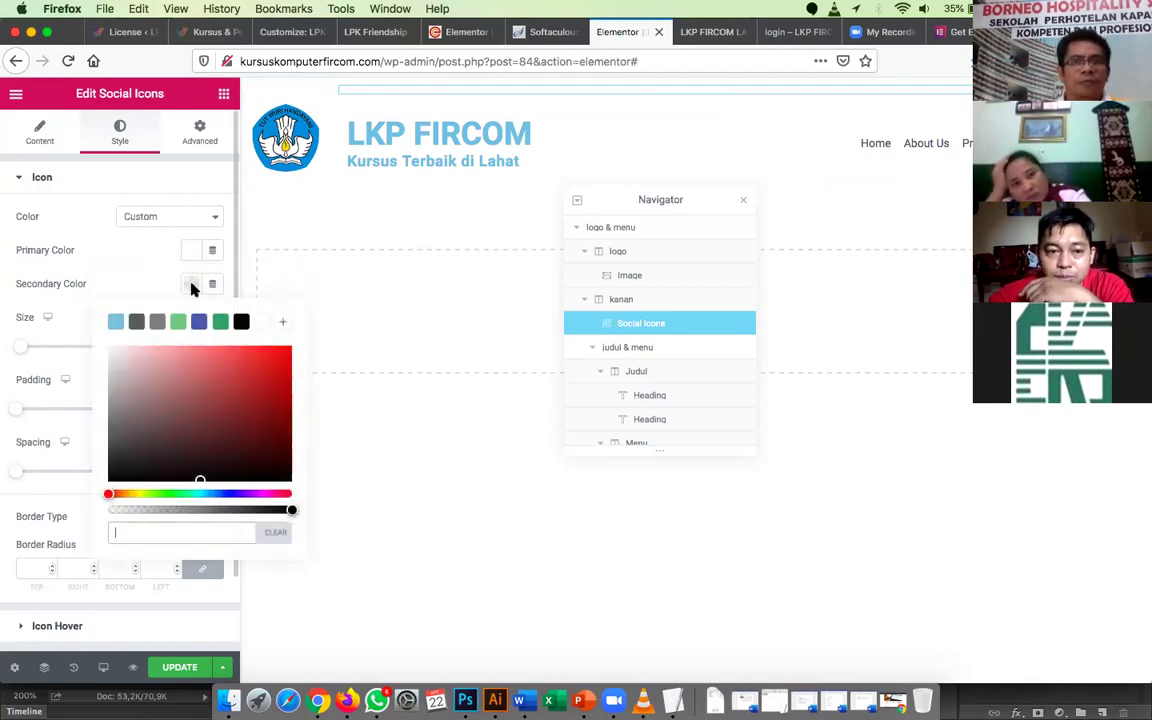
pyautogui.click(133, 325)
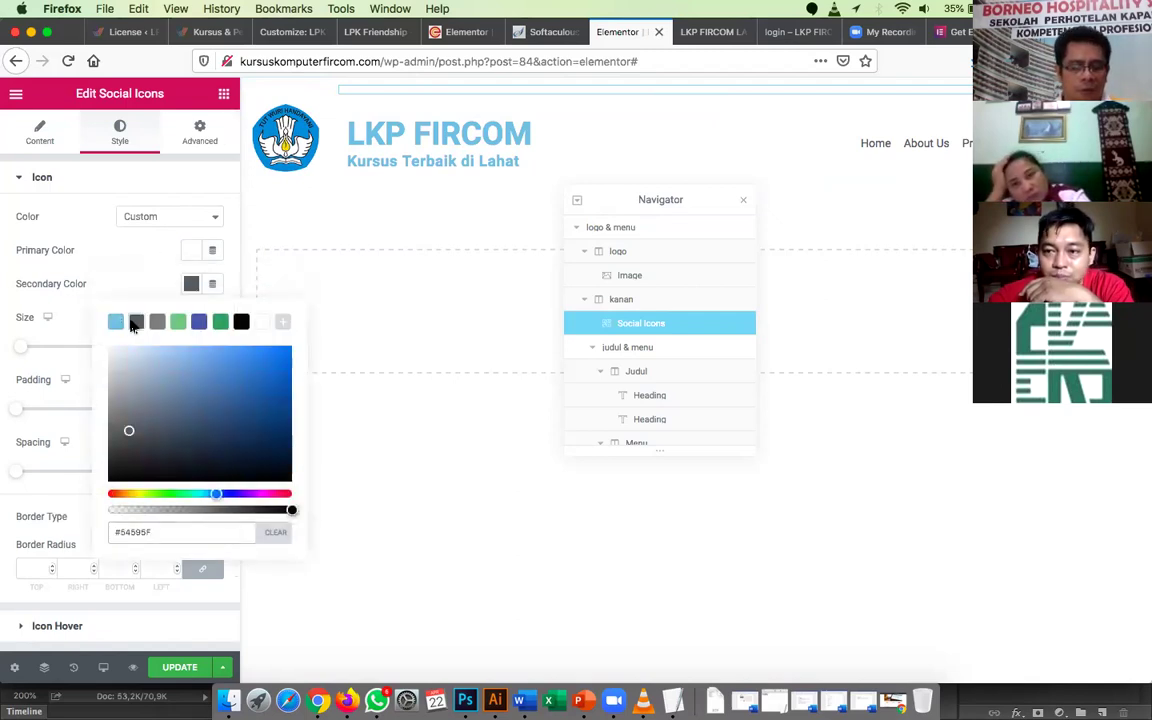
pyautogui.click(134, 246)
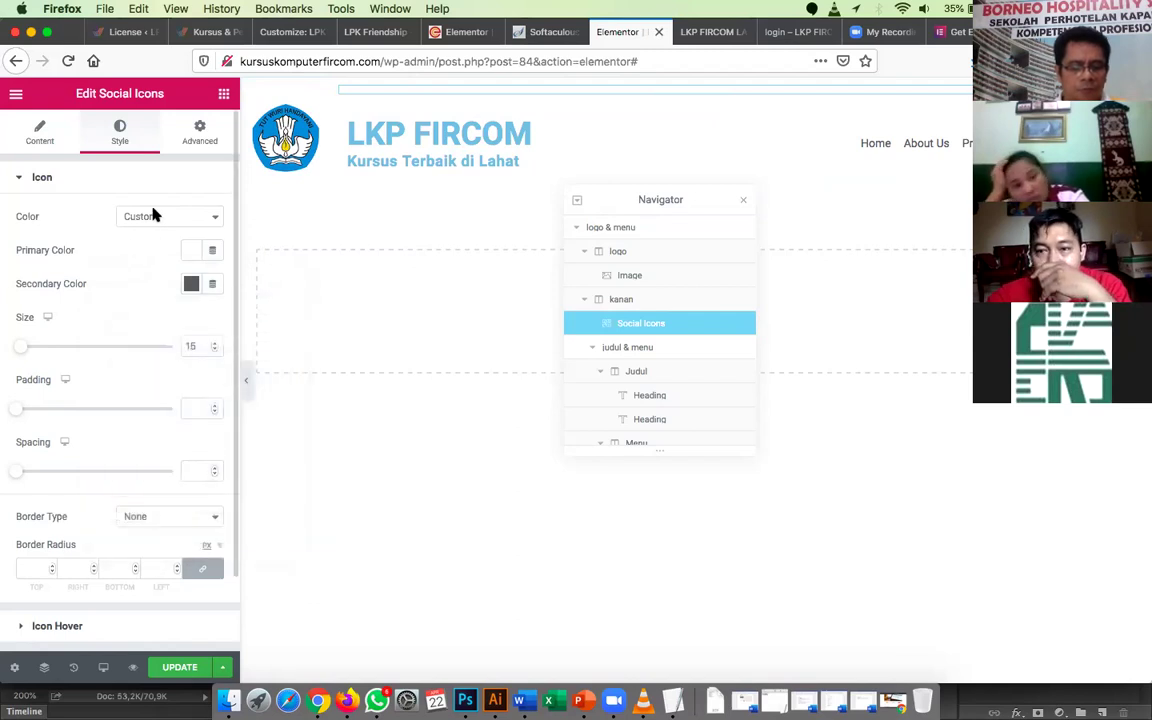
pyautogui.click(154, 215)
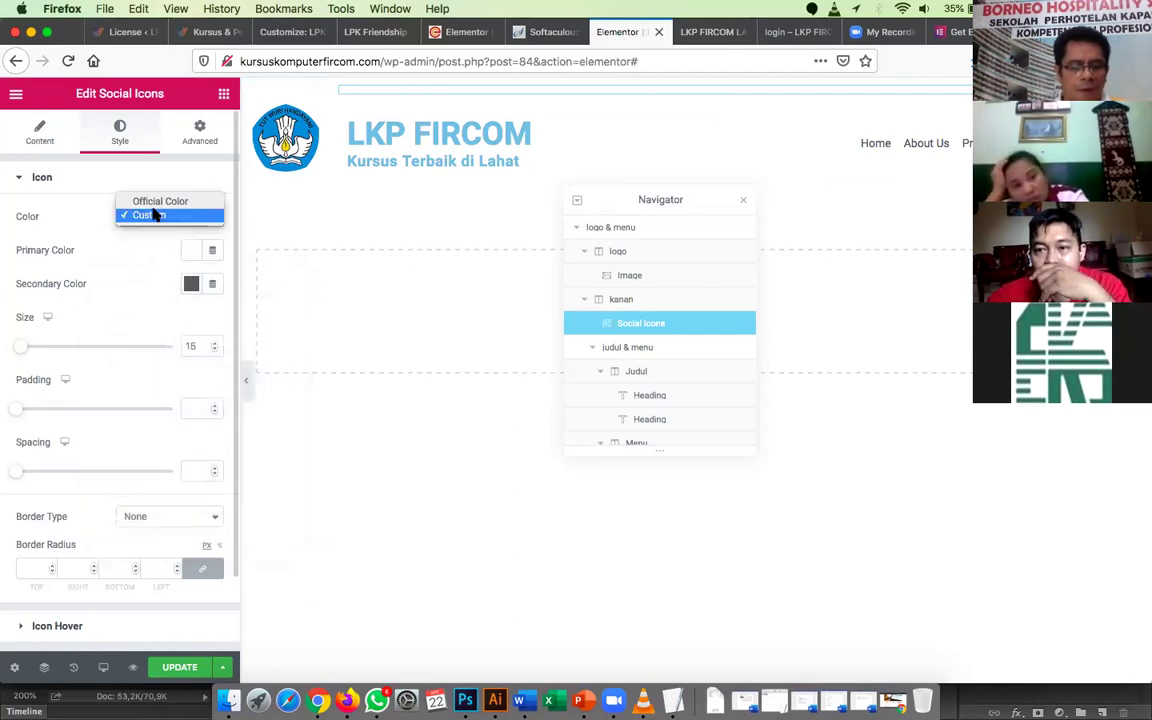
pyautogui.click(50, 165)
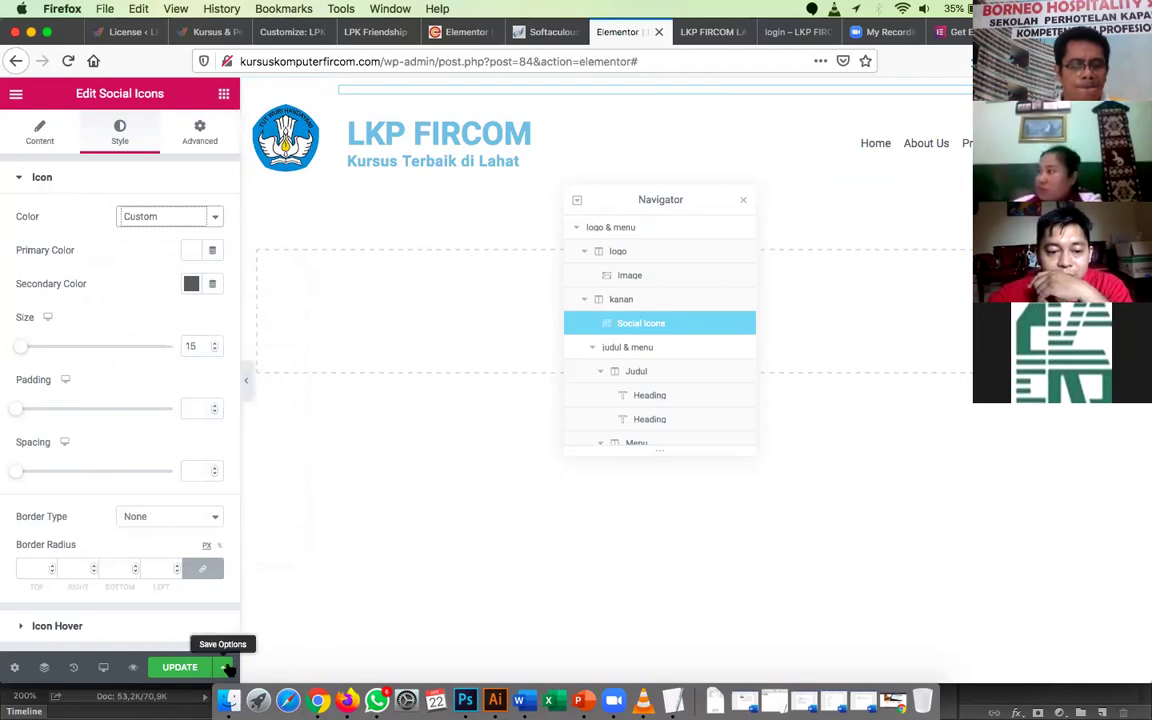
# - Update the page, then reload the live LKP FIRCOM homepage to check the small icons
pyautogui.click(185, 668)
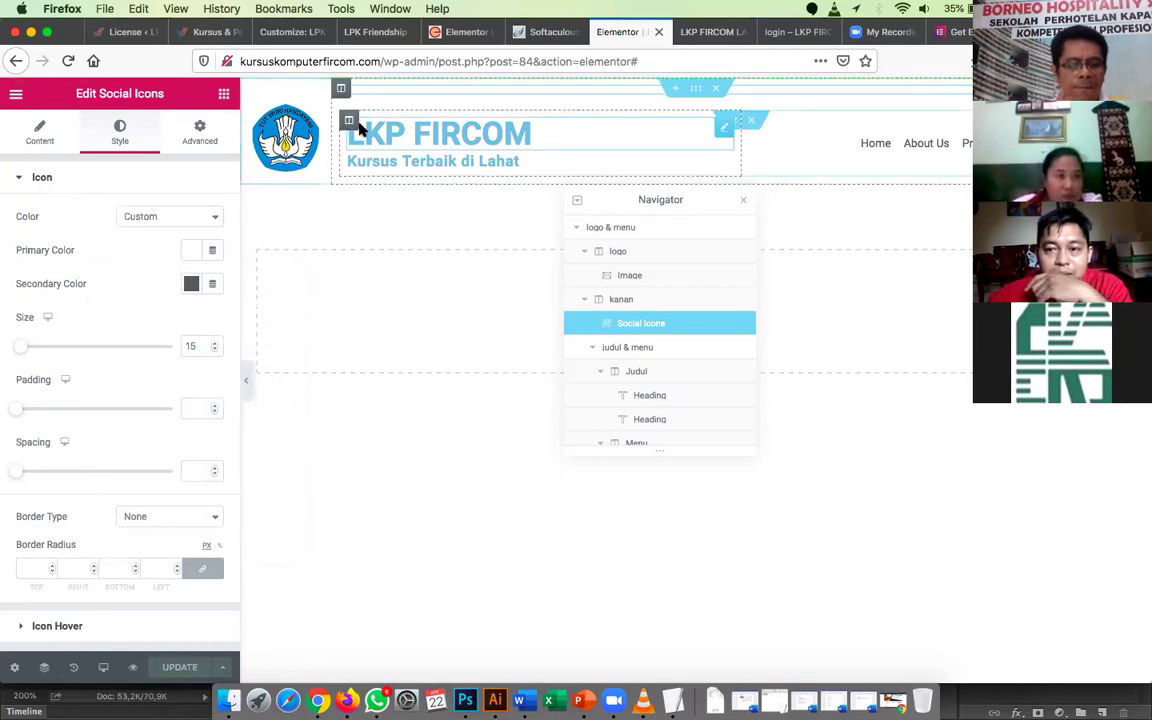
pyautogui.click(710, 33)
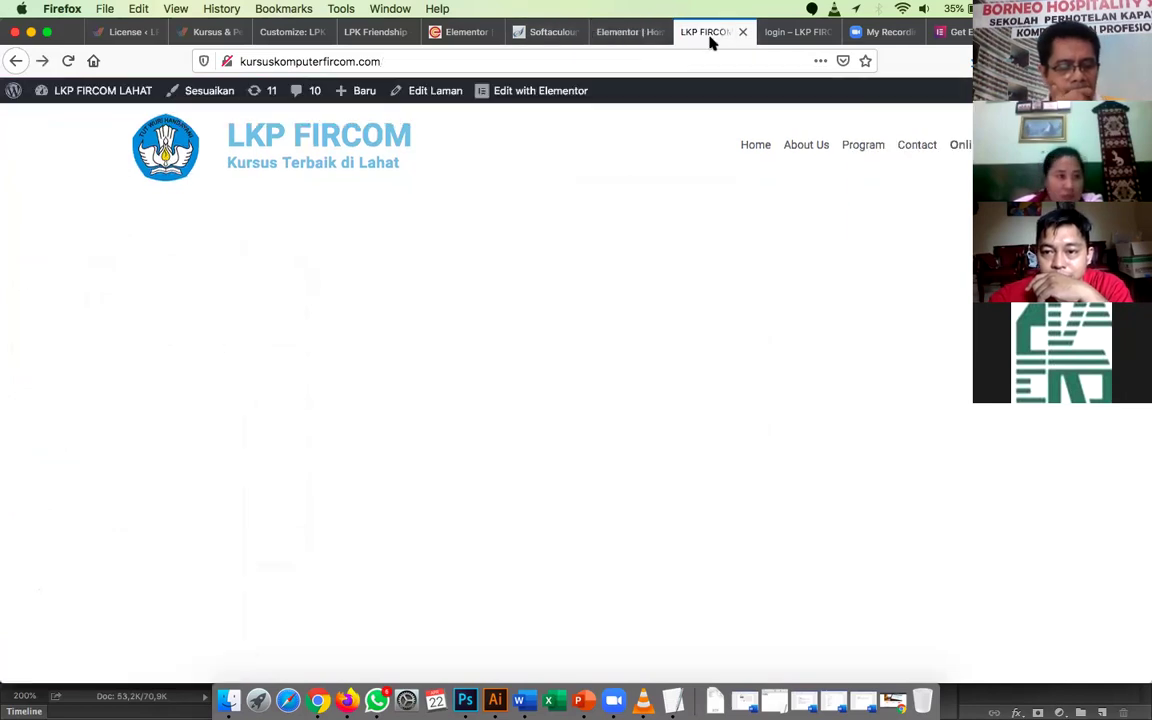
pyautogui.click(67, 63)
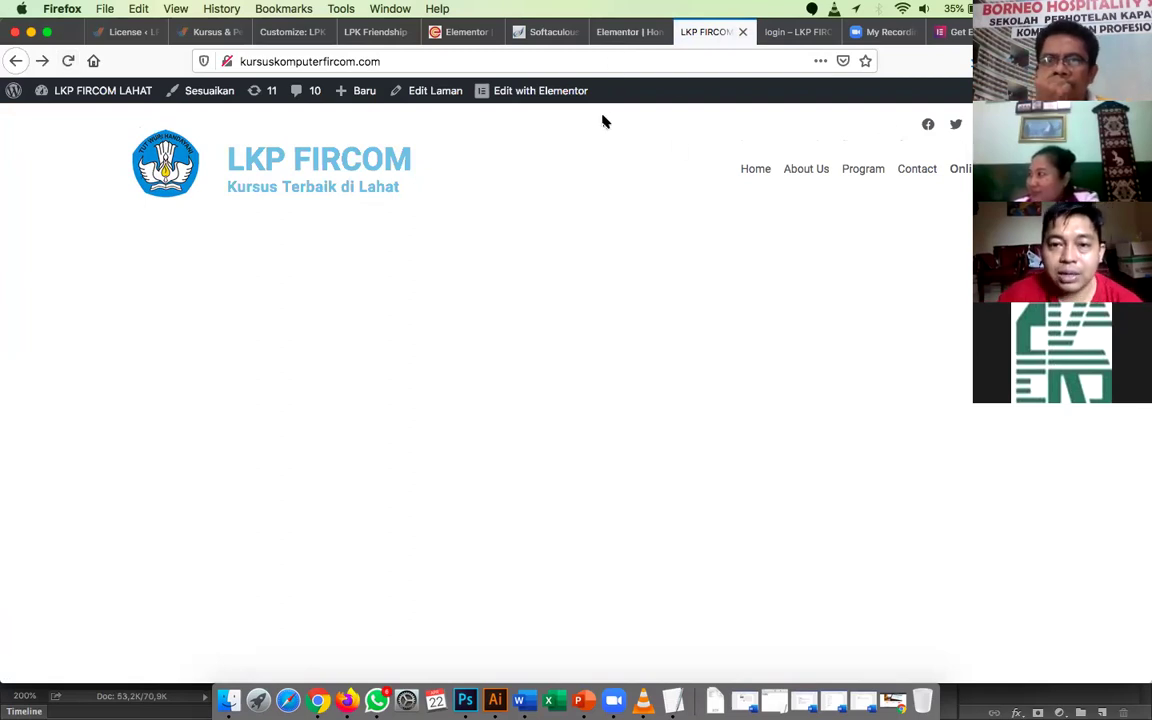
pyautogui.click(613, 33)
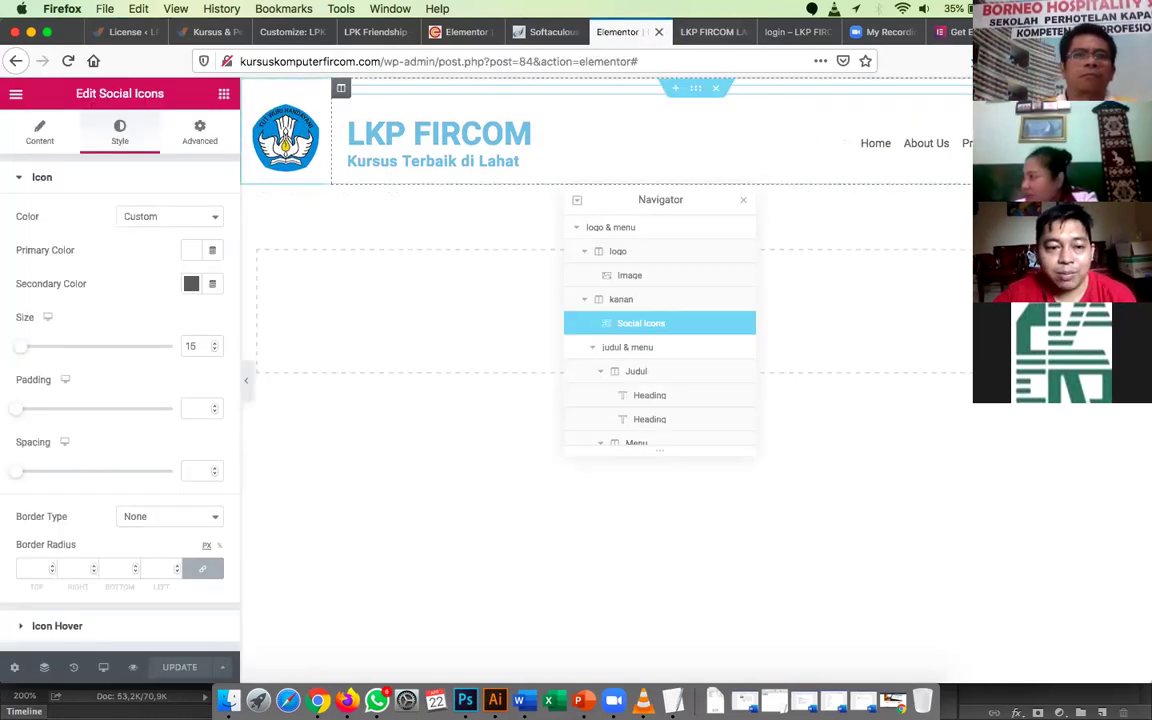